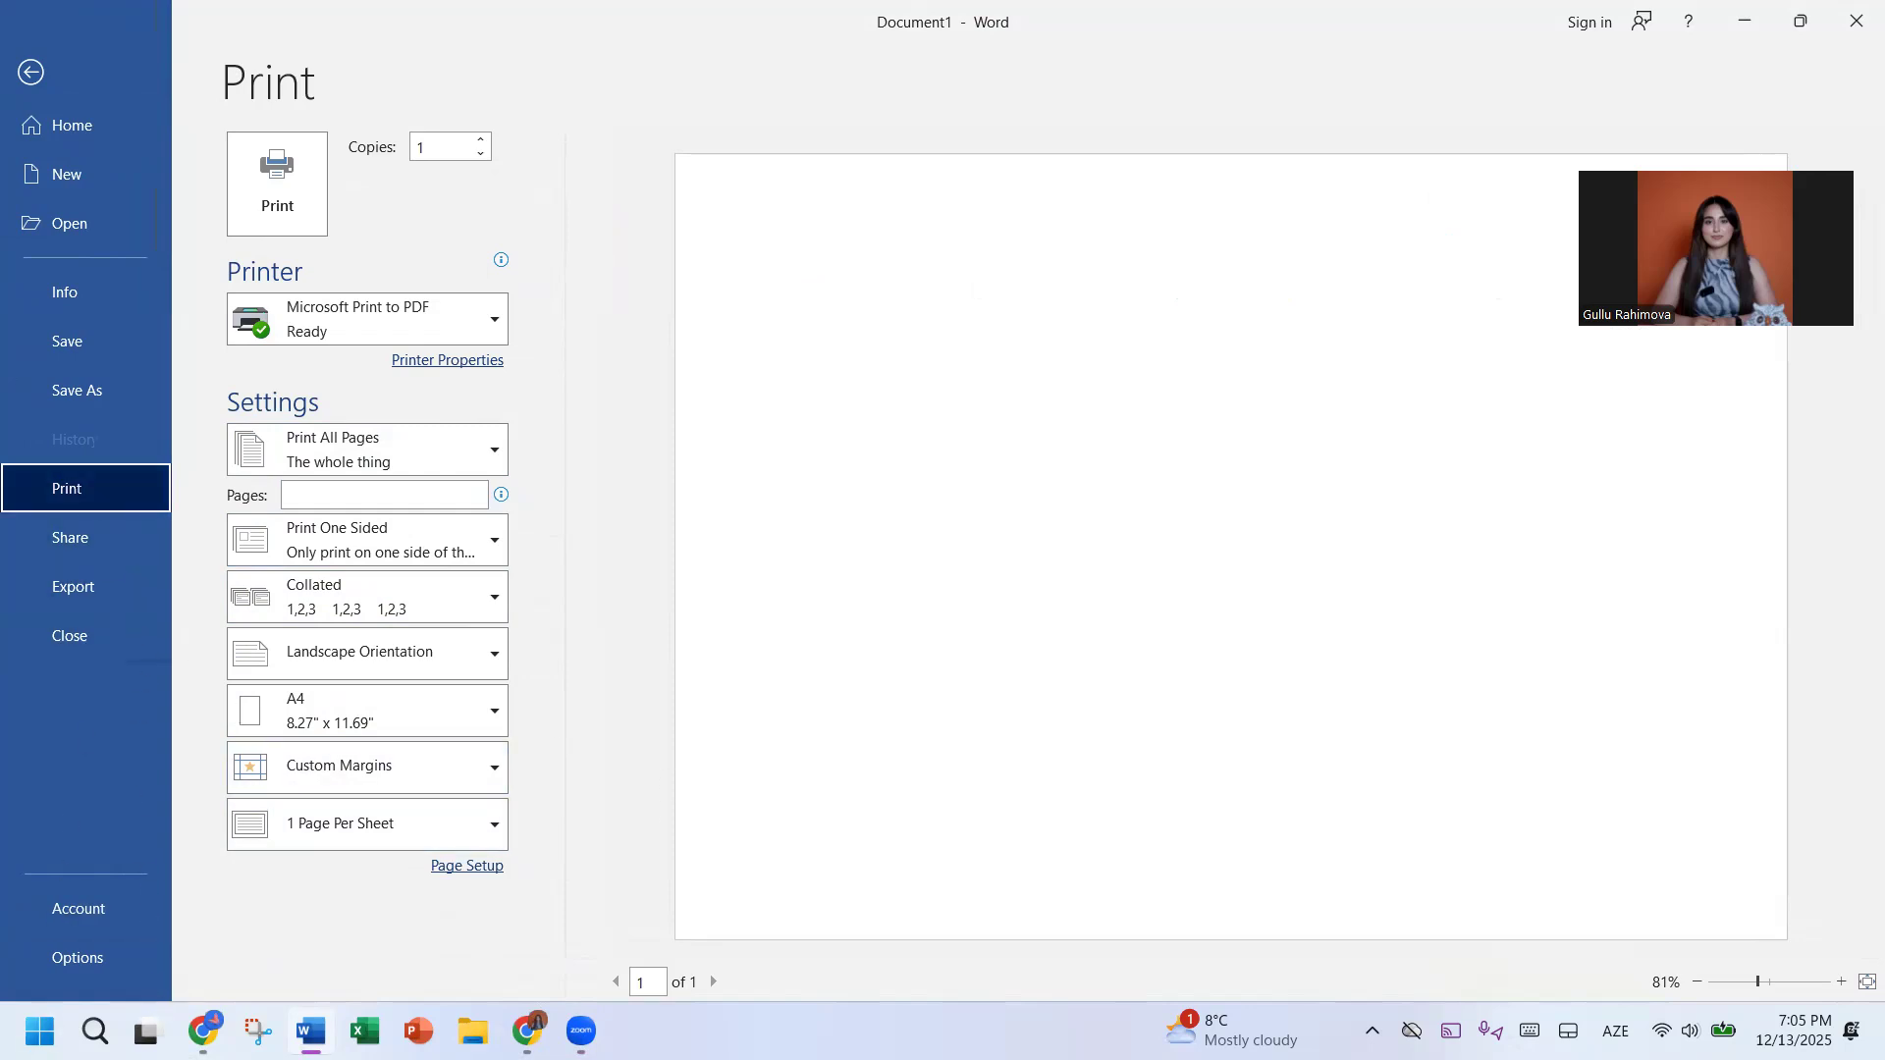
Step: Review the available options for sharing and exporting the document, and return to the page
click(106, 538)
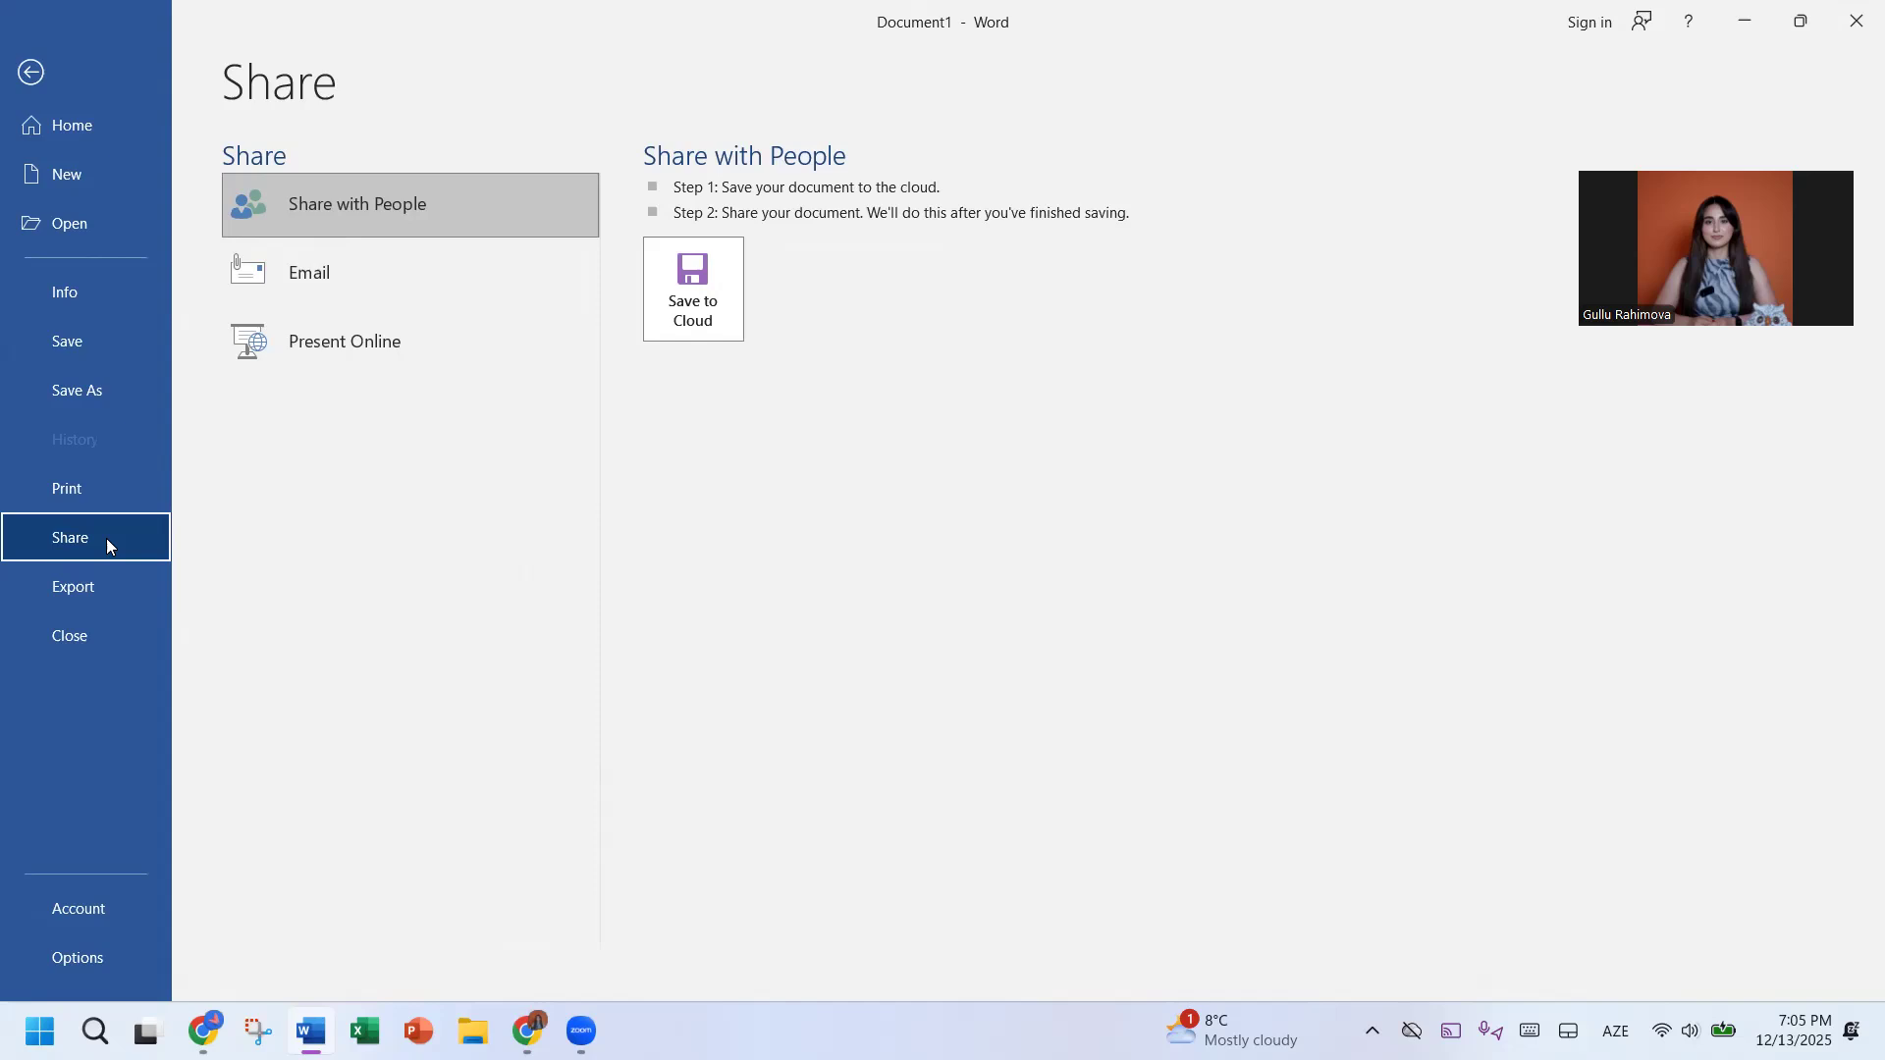
click(61, 591)
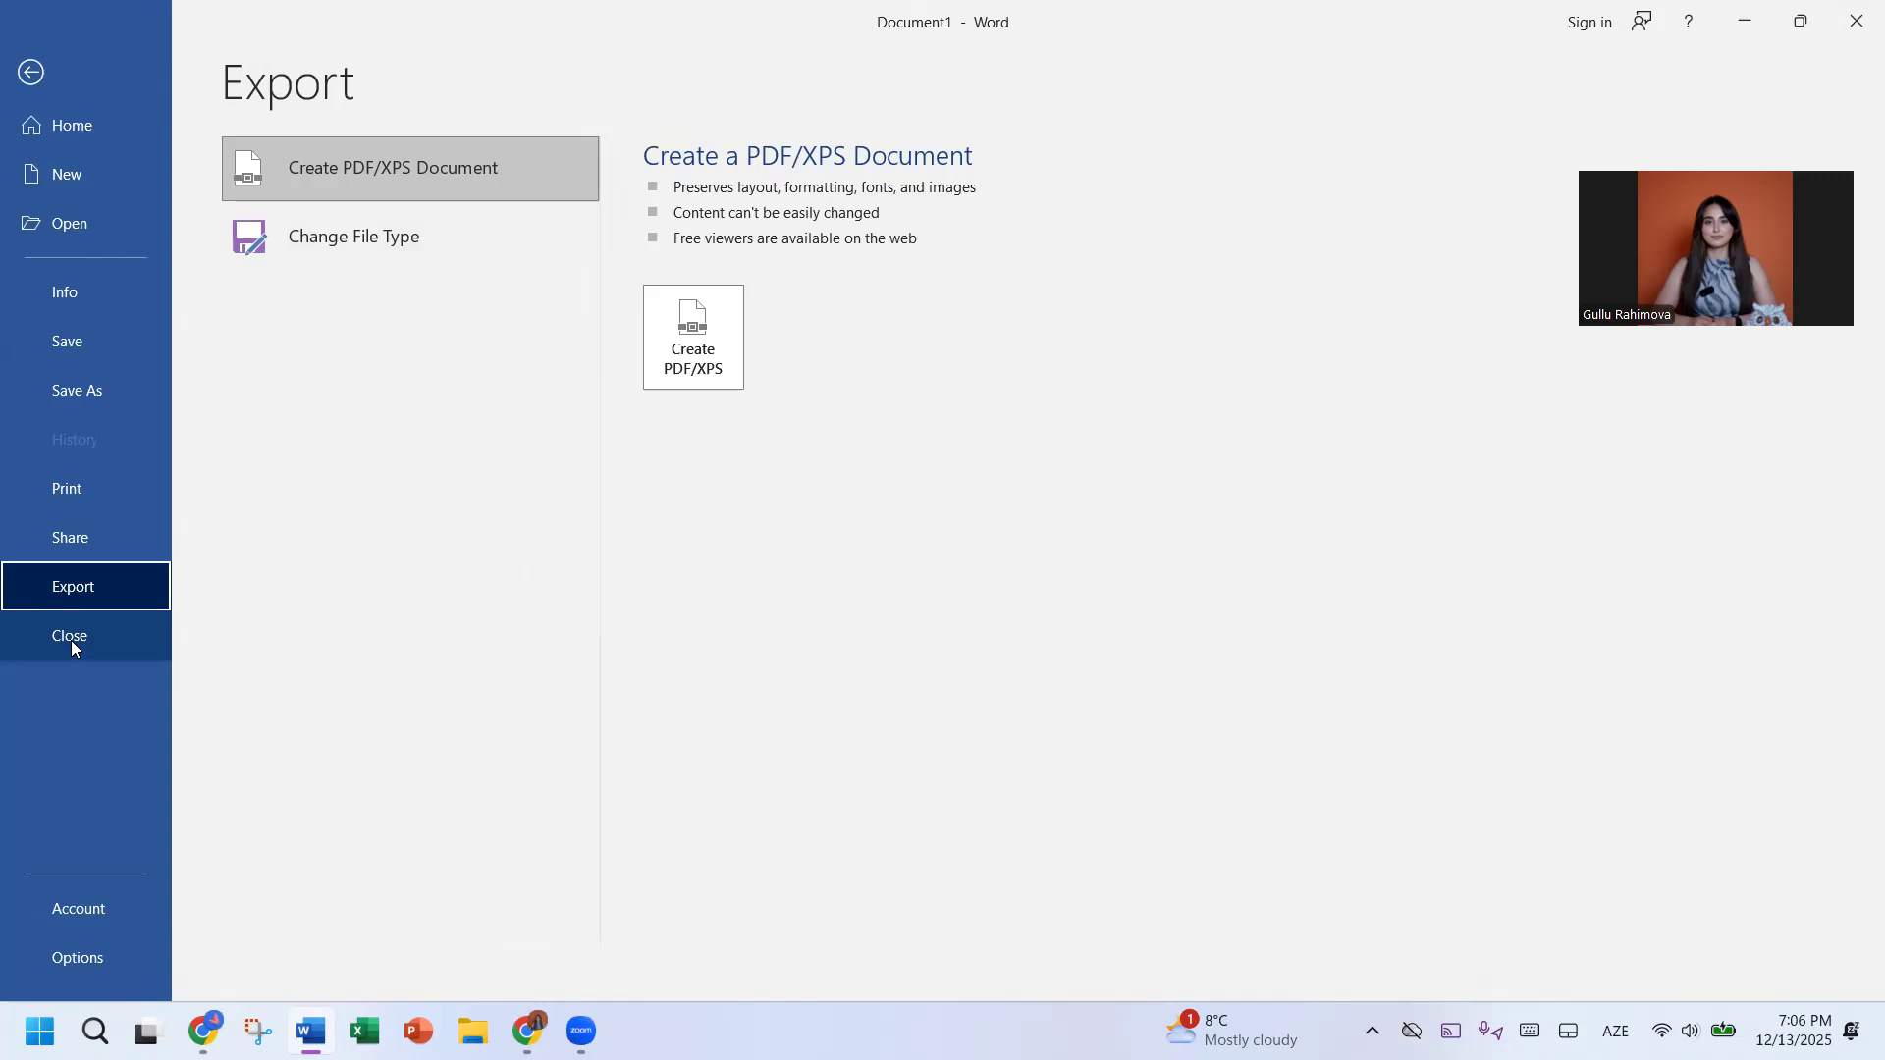
click(31, 75)
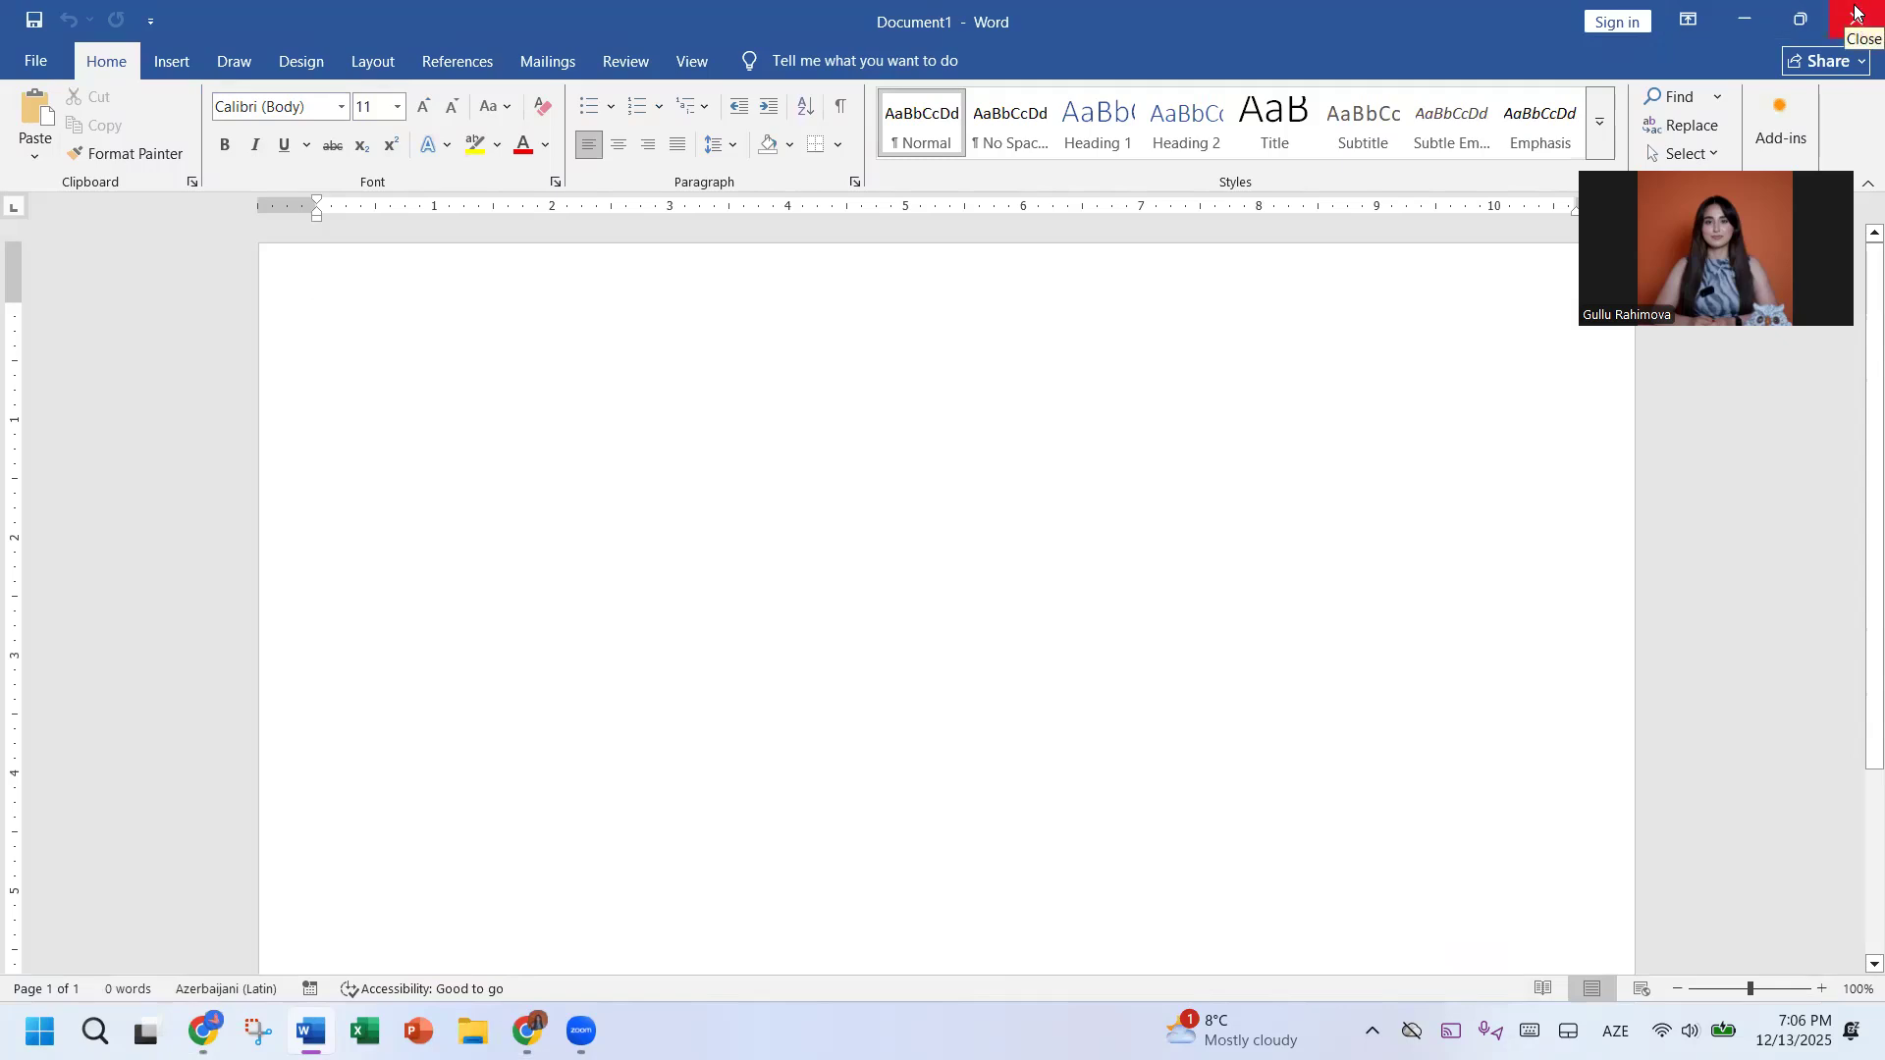
Step: Close the blank document while keeping the program open
click(30, 59)
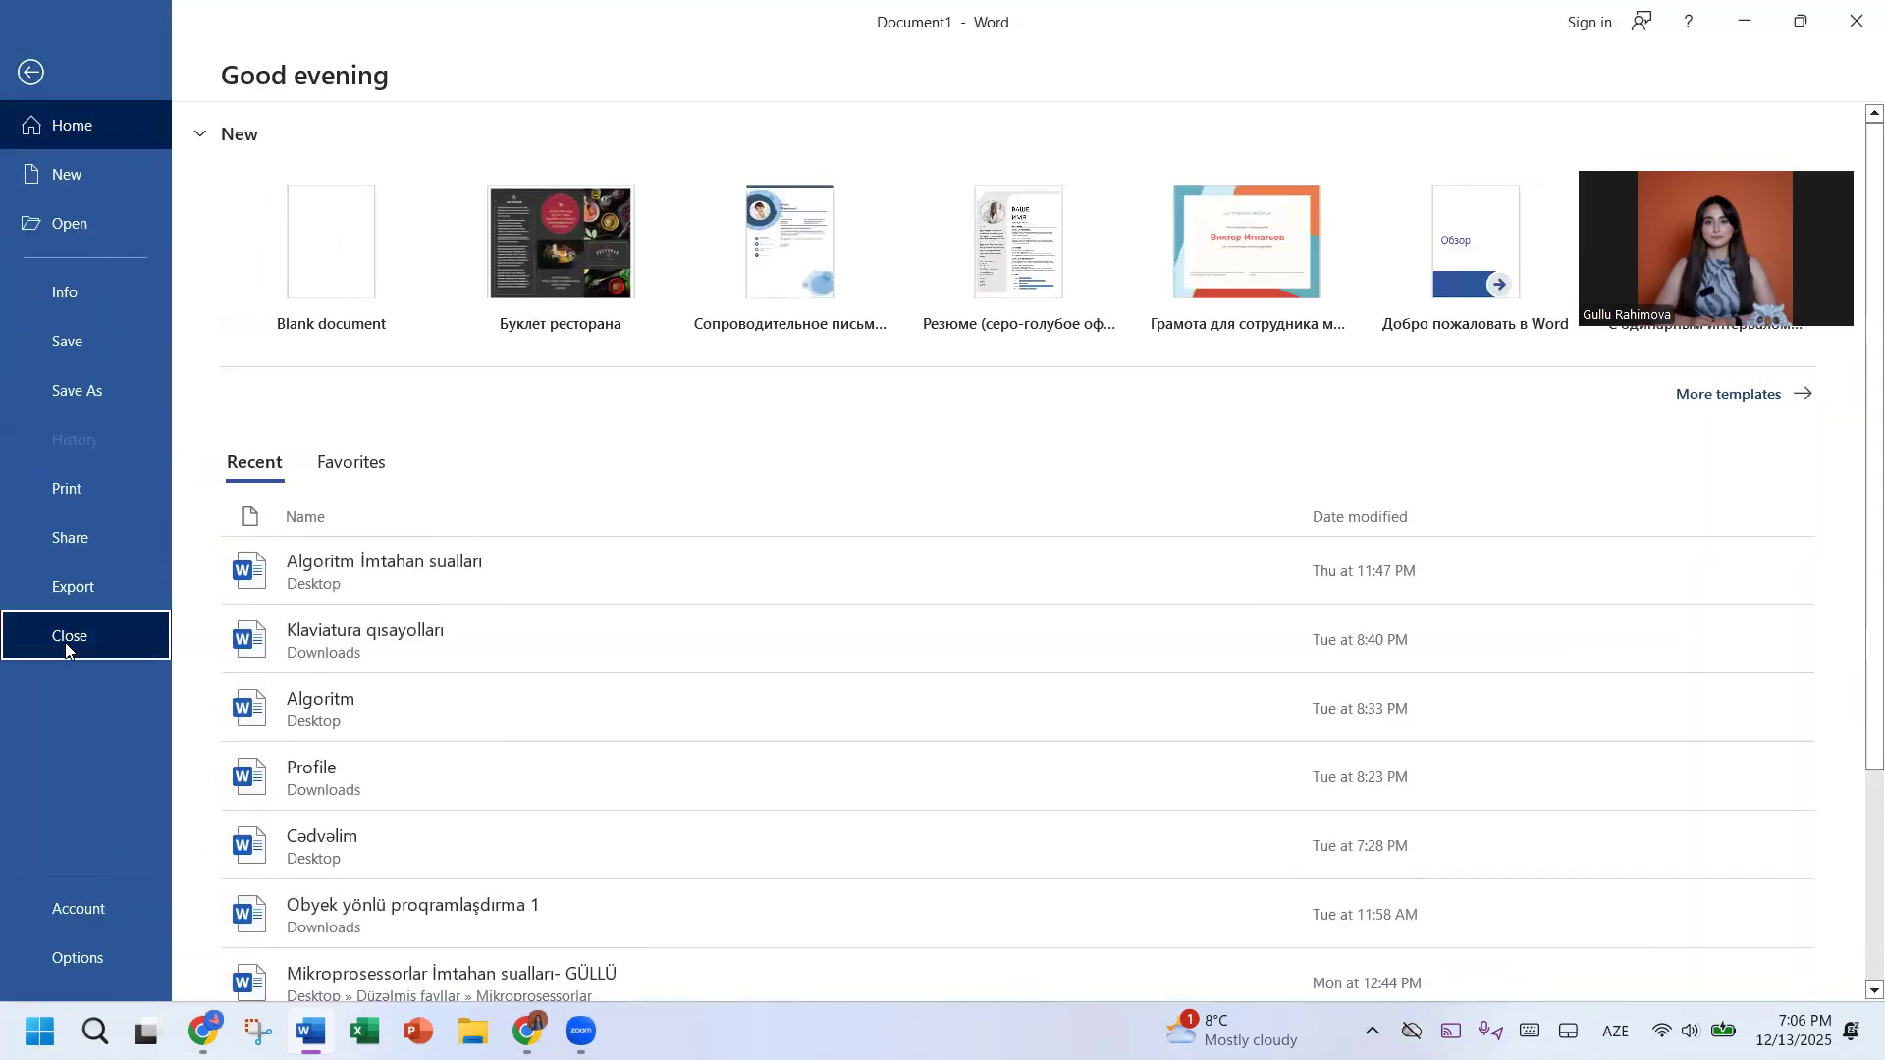
click(64, 638)
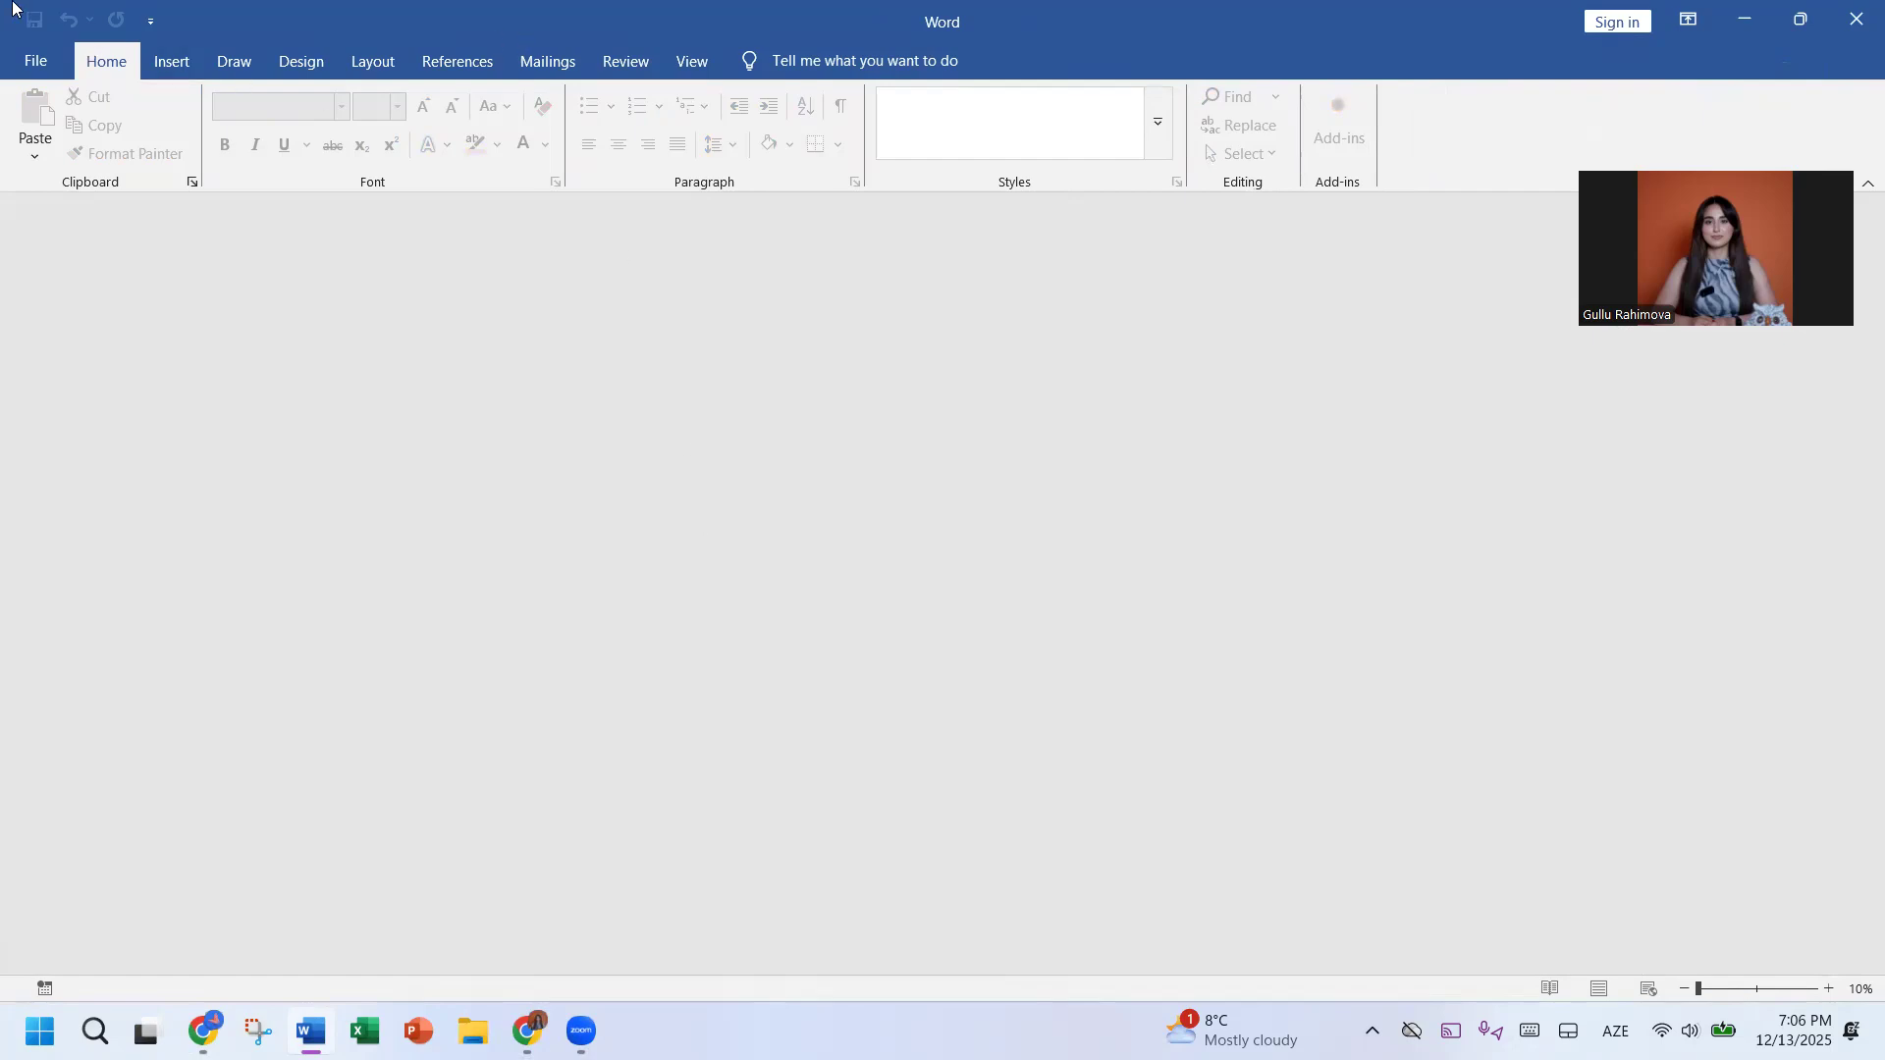
Step: Try the Colorful, Dark Gray, Black and White Office themes in the account settings and switch back to Use system setting
click(35, 61)
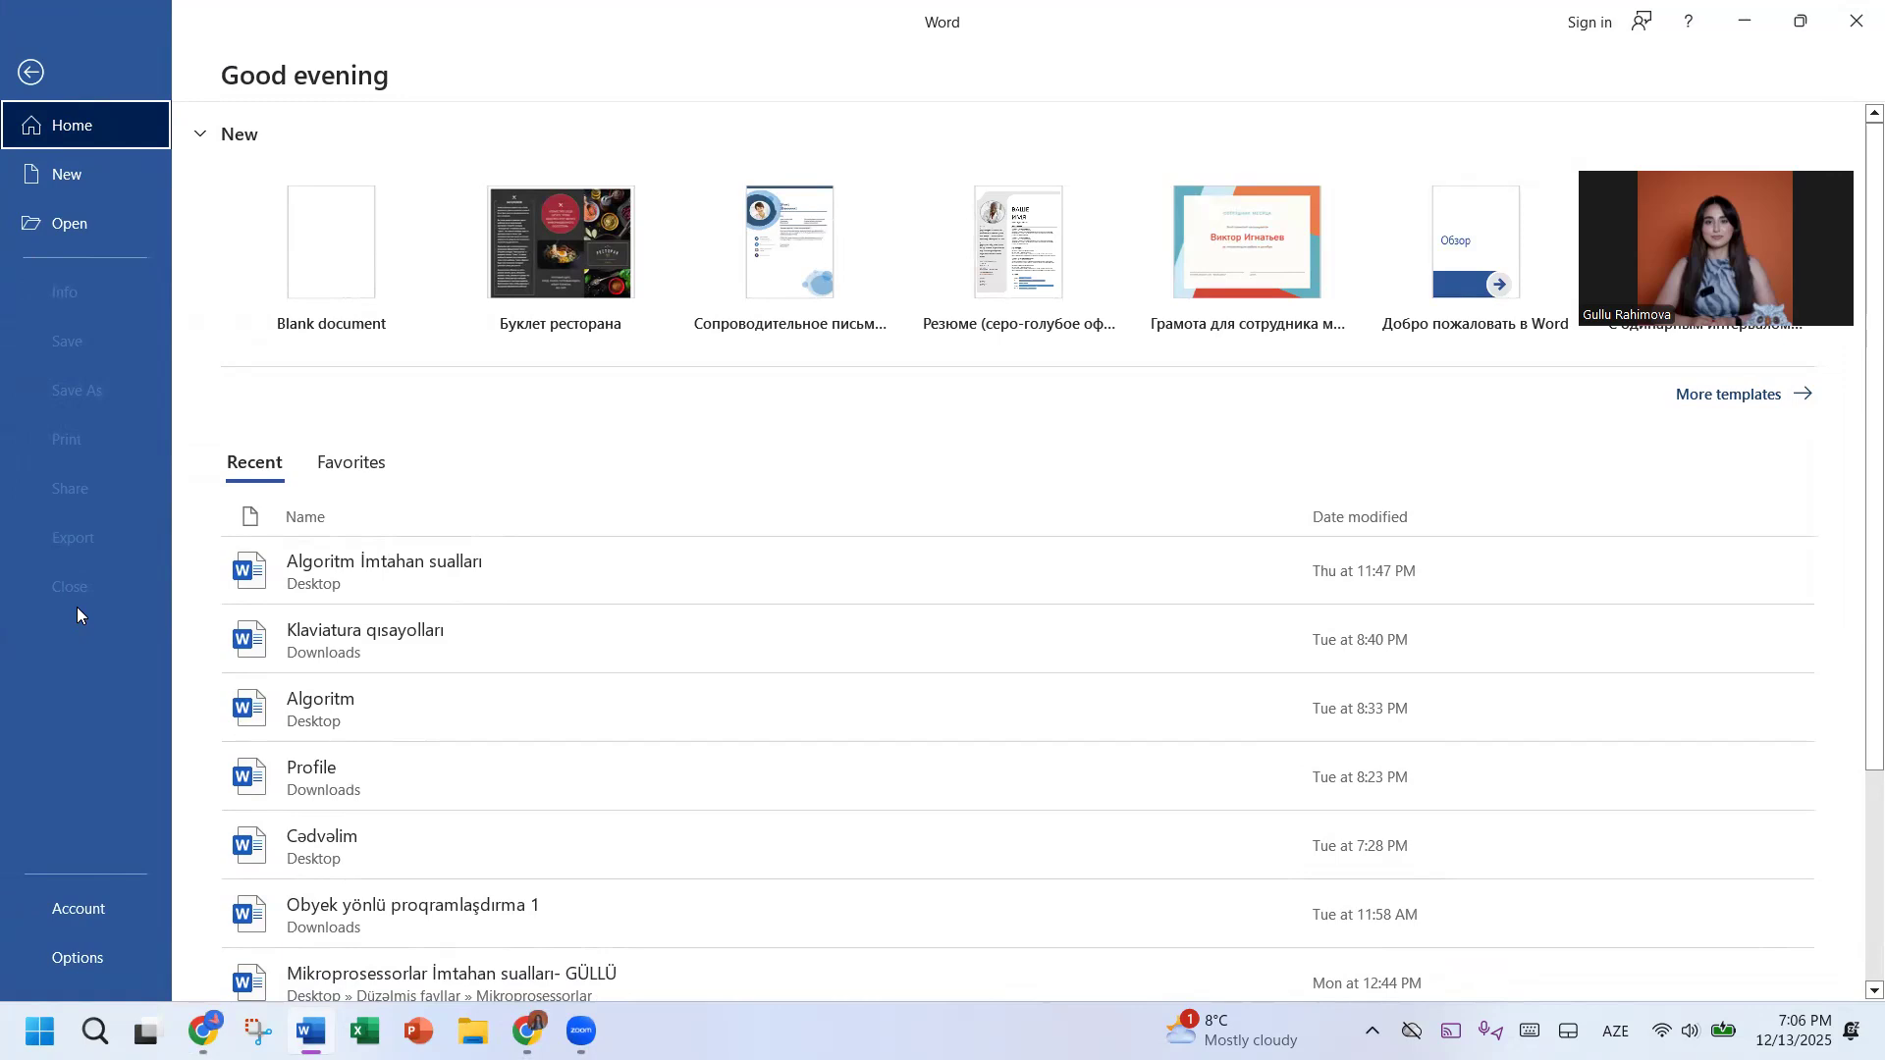
click(92, 907)
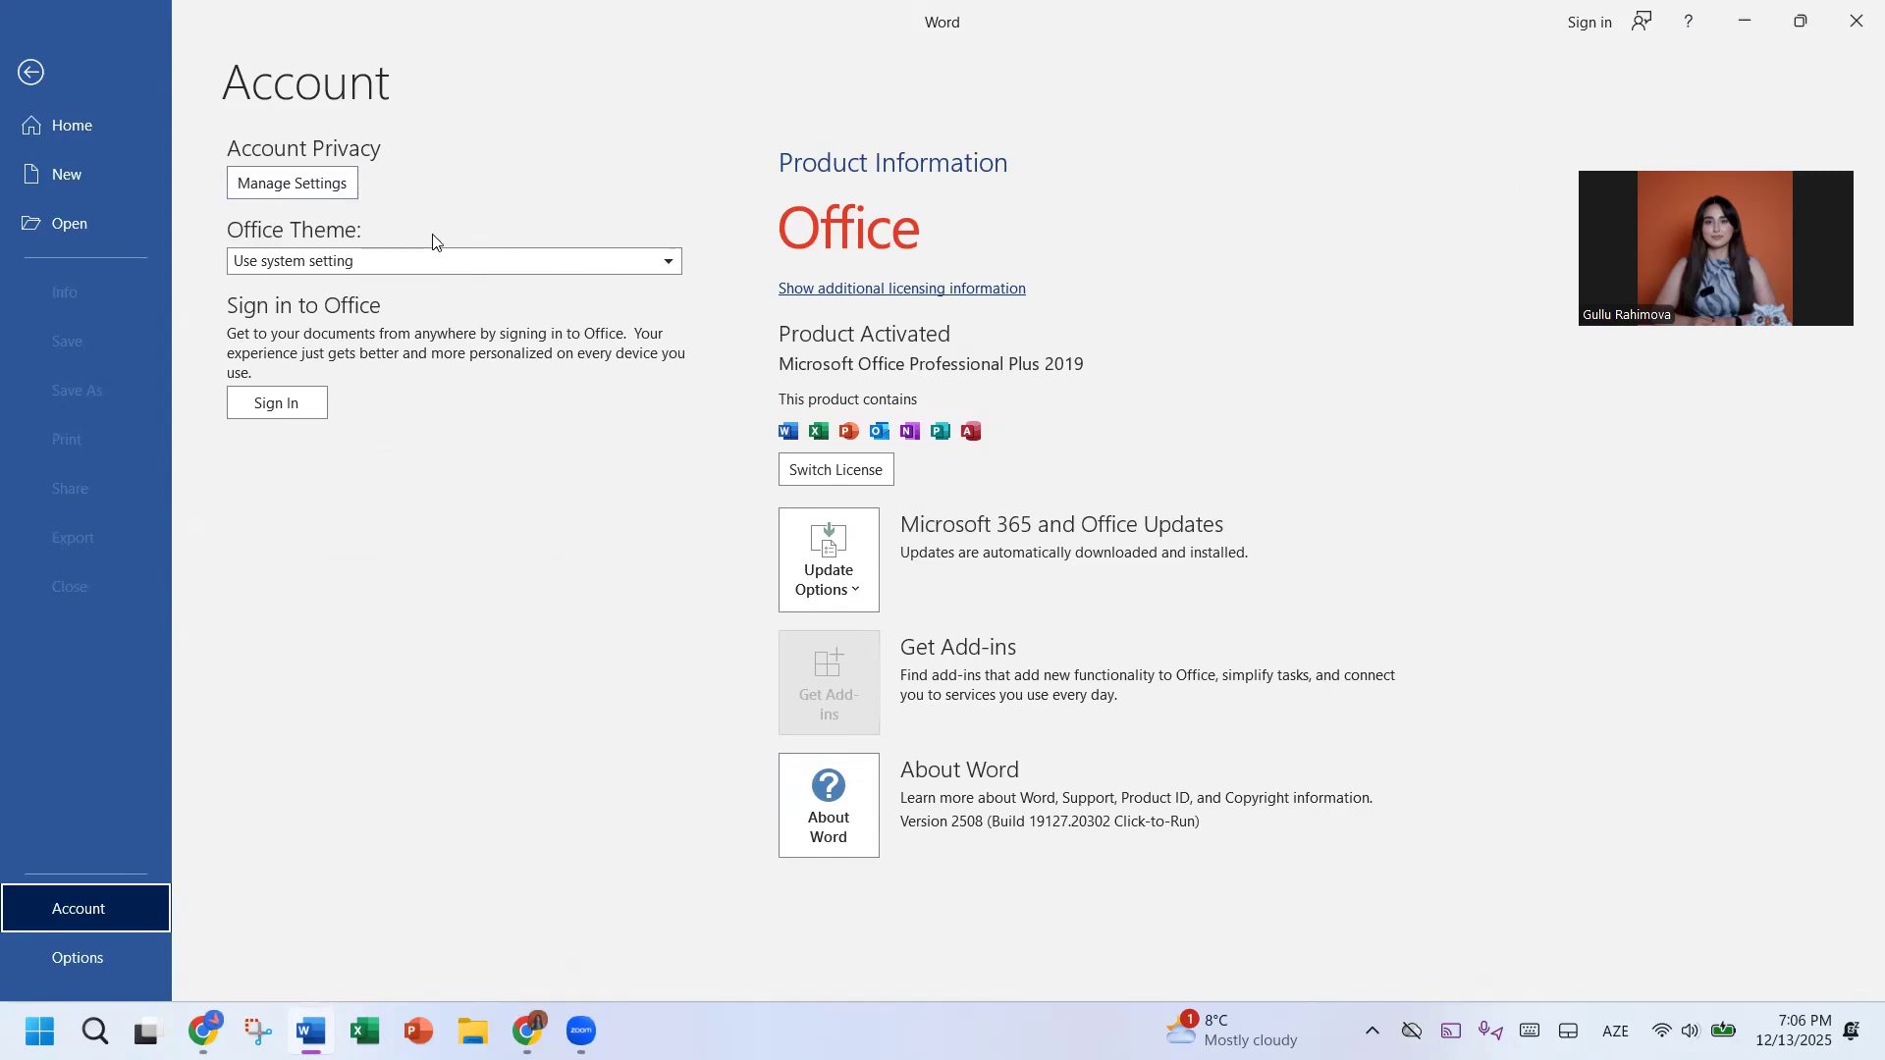
click(432, 261)
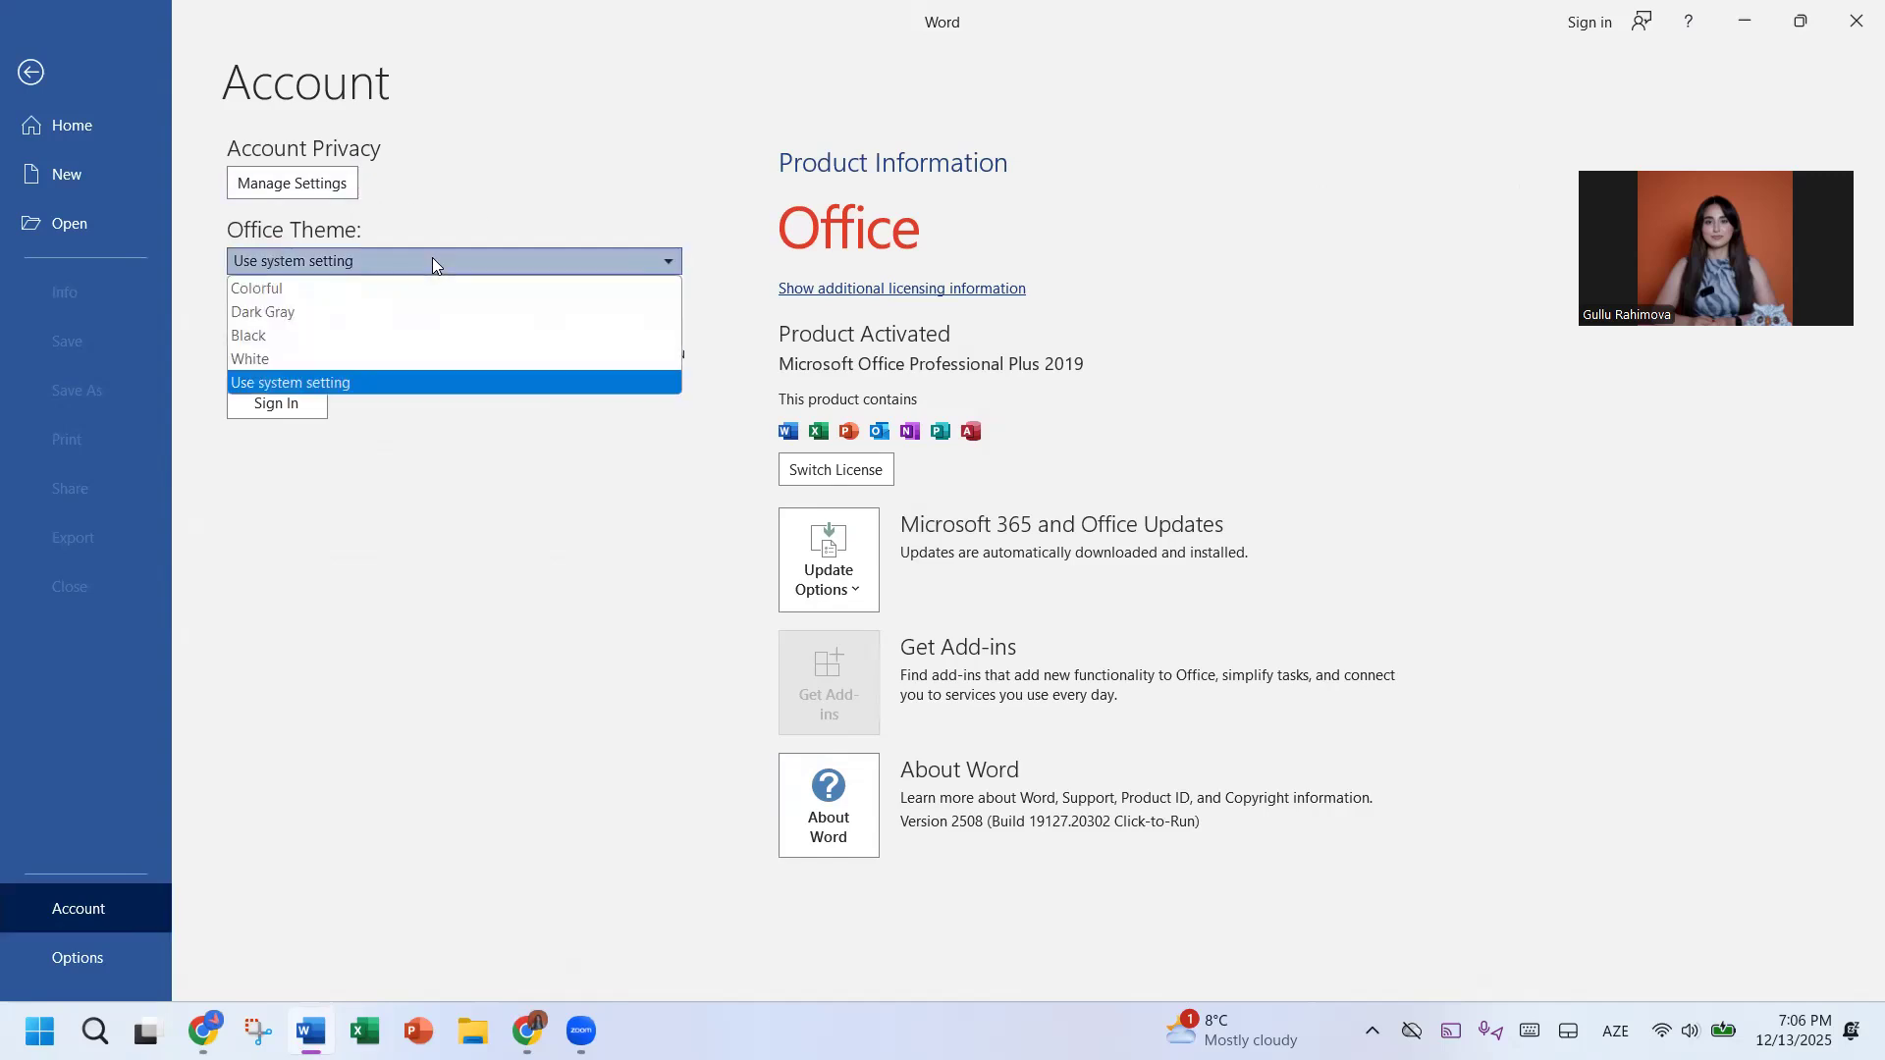
click(387, 287)
click(410, 265)
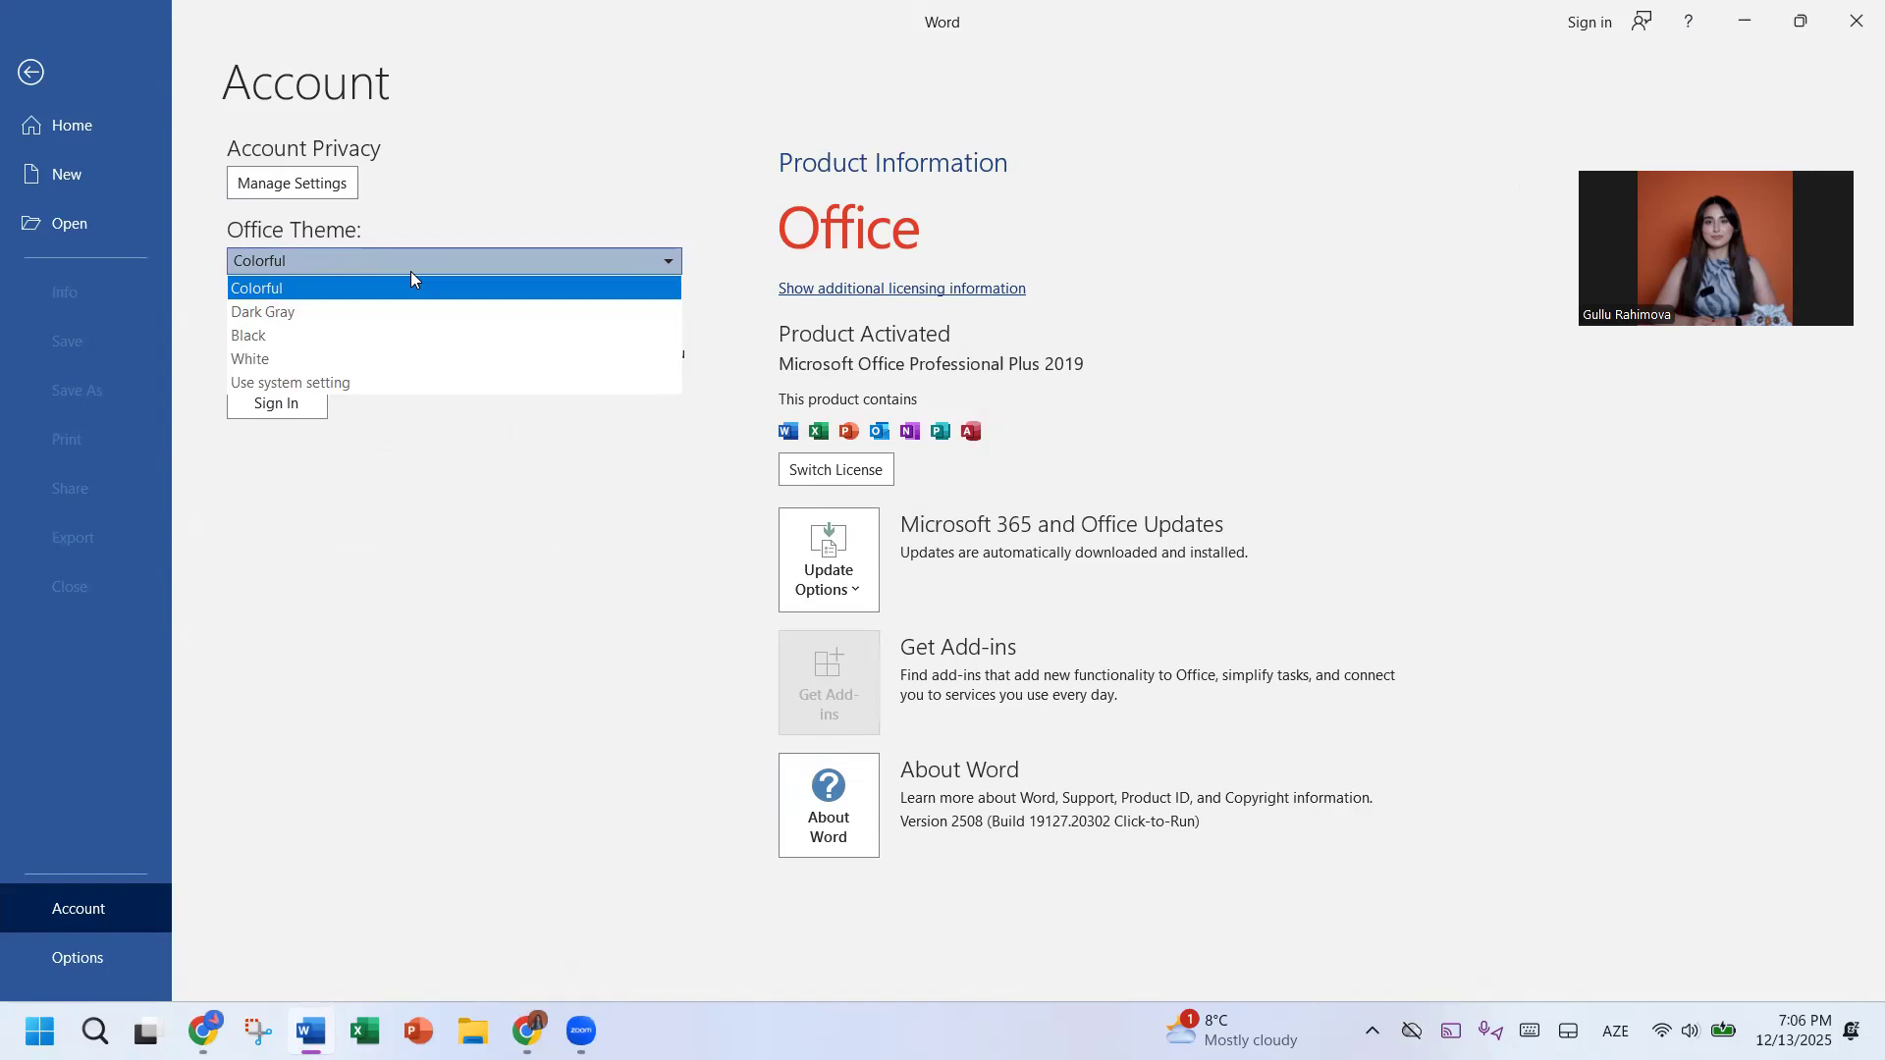
click(376, 312)
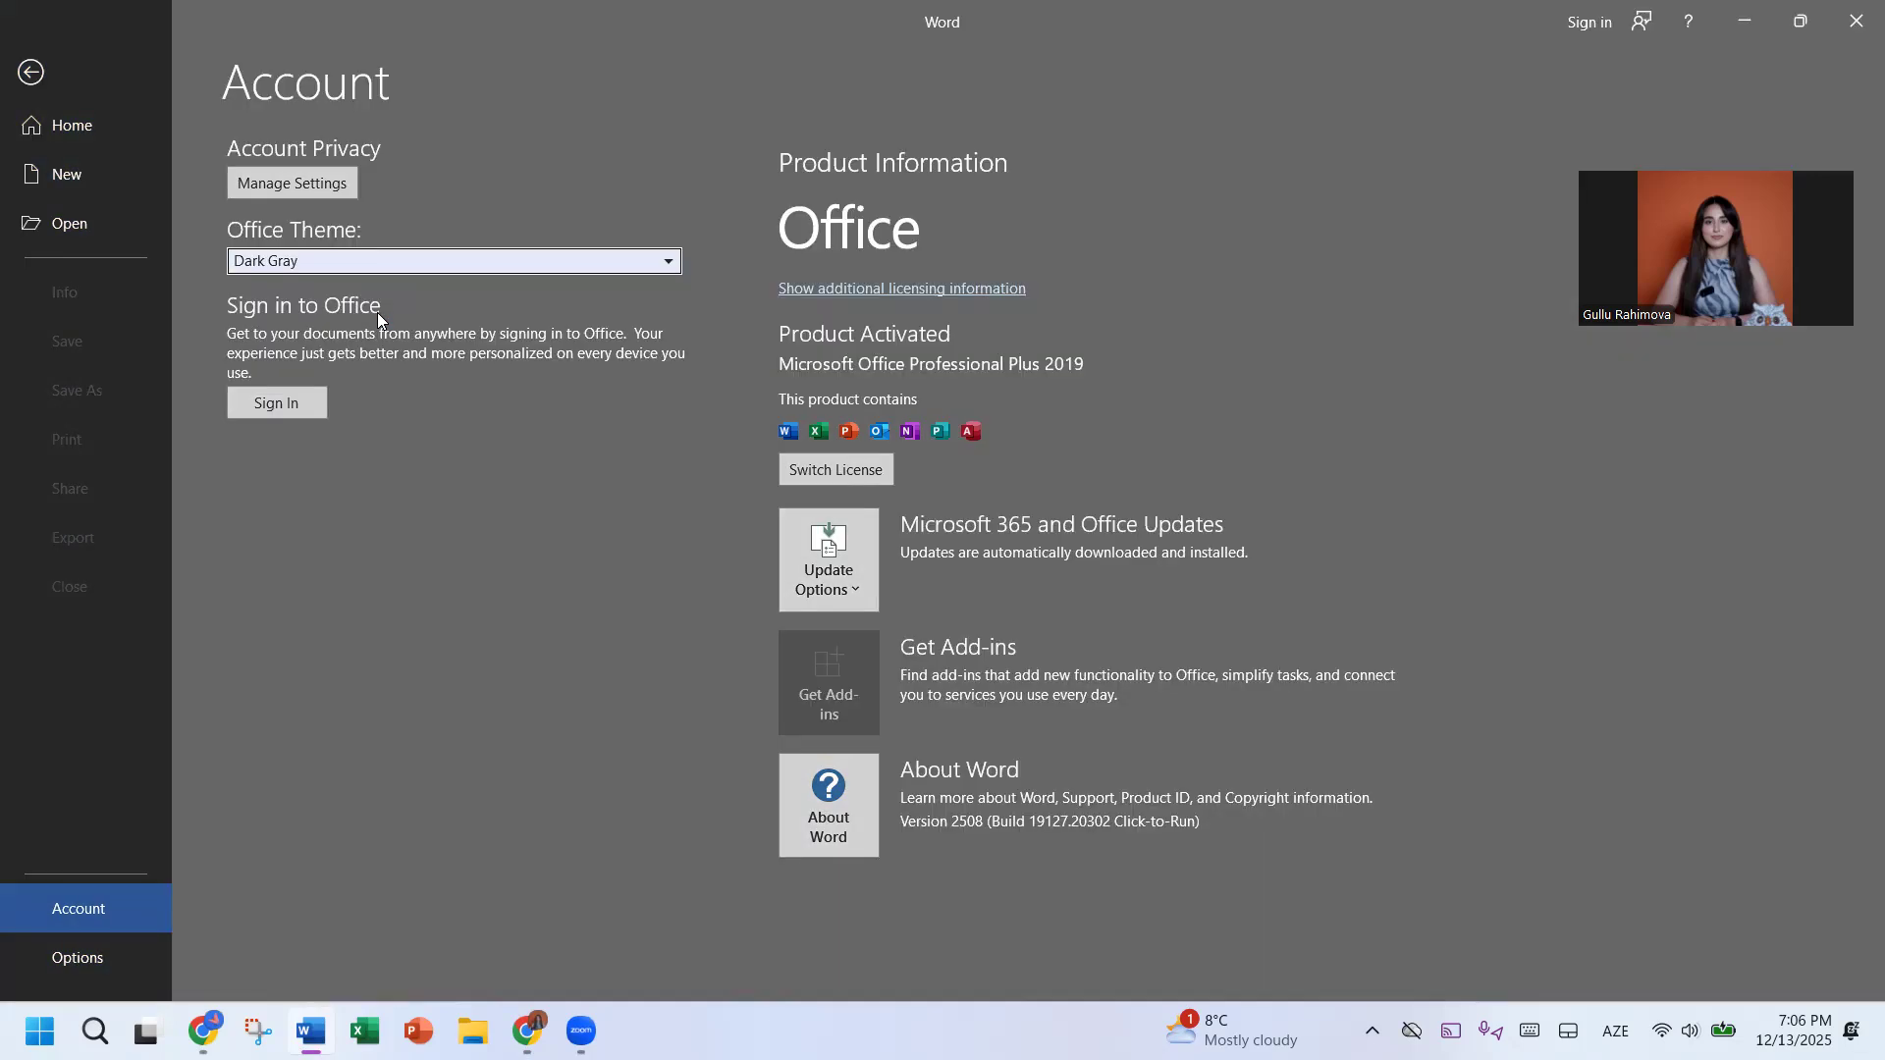
click(359, 259)
click(310, 344)
click(336, 258)
click(272, 359)
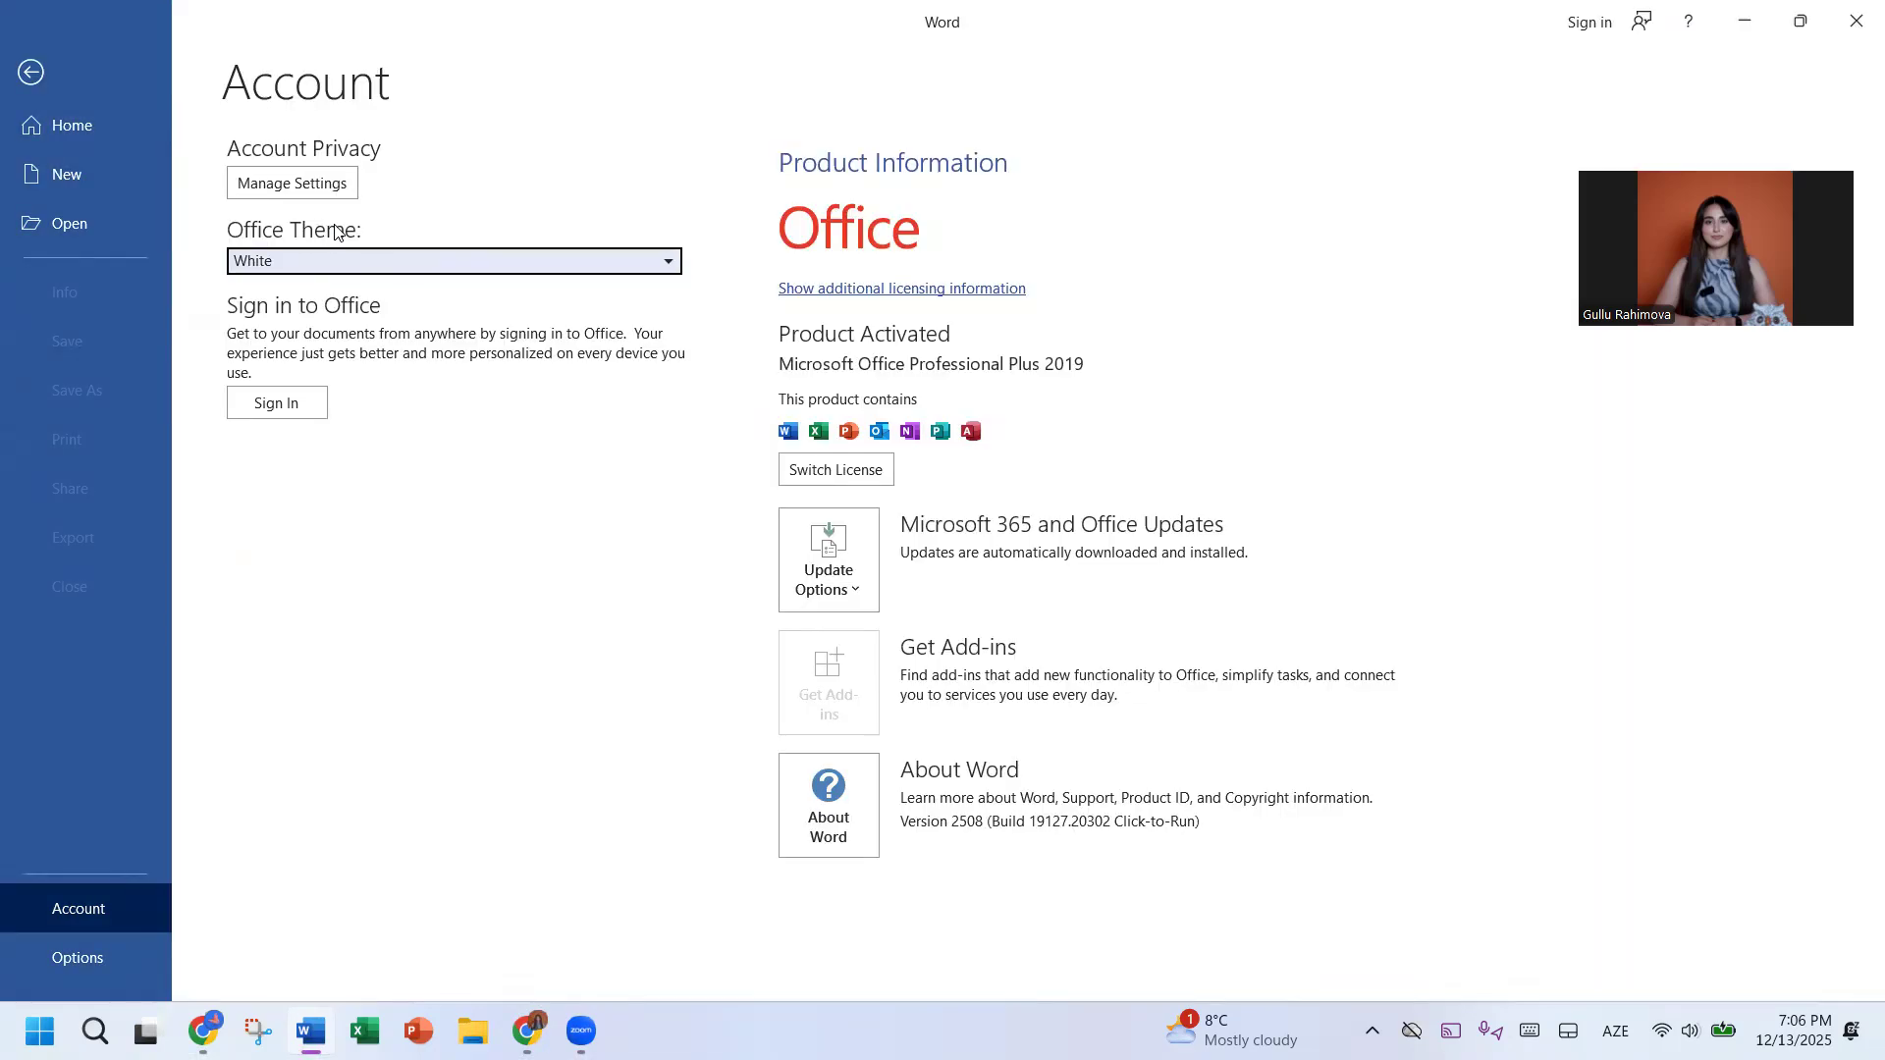
click(324, 261)
click(310, 381)
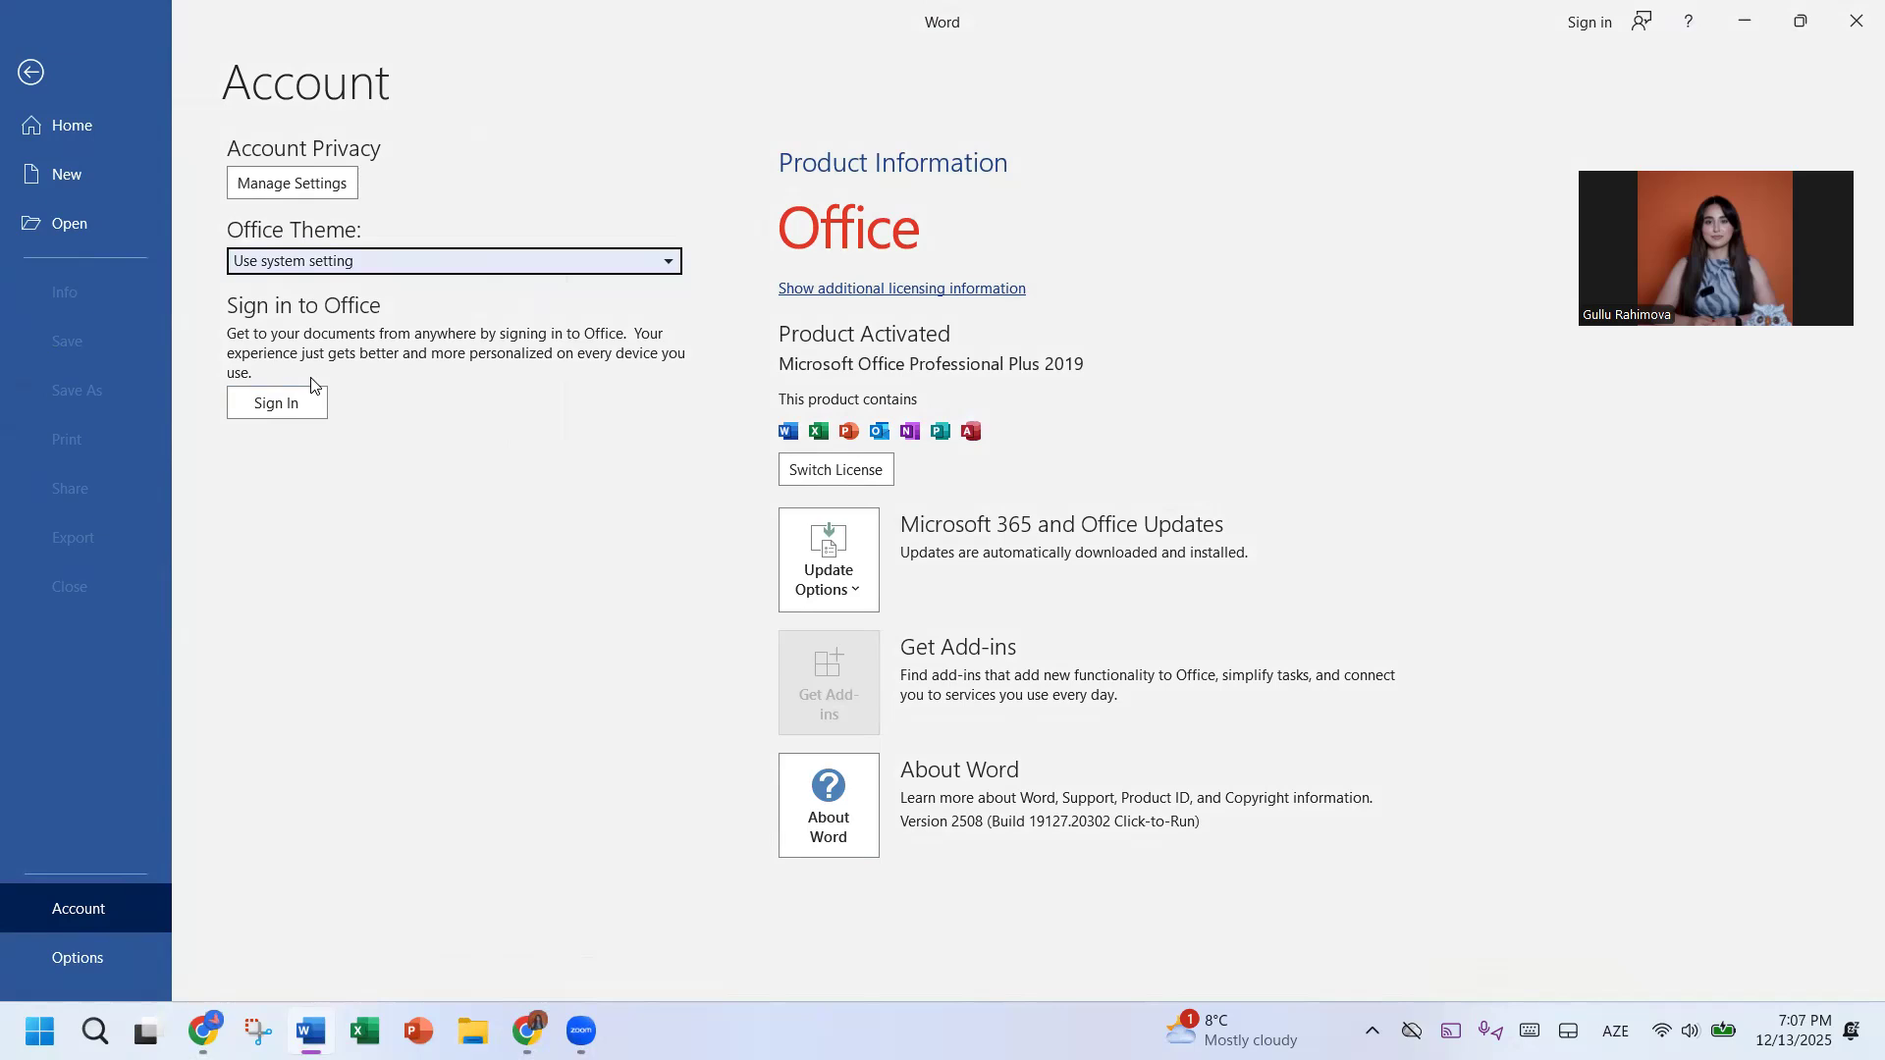
Step: Review the document saving settings in Word Options, including the default file format
click(132, 962)
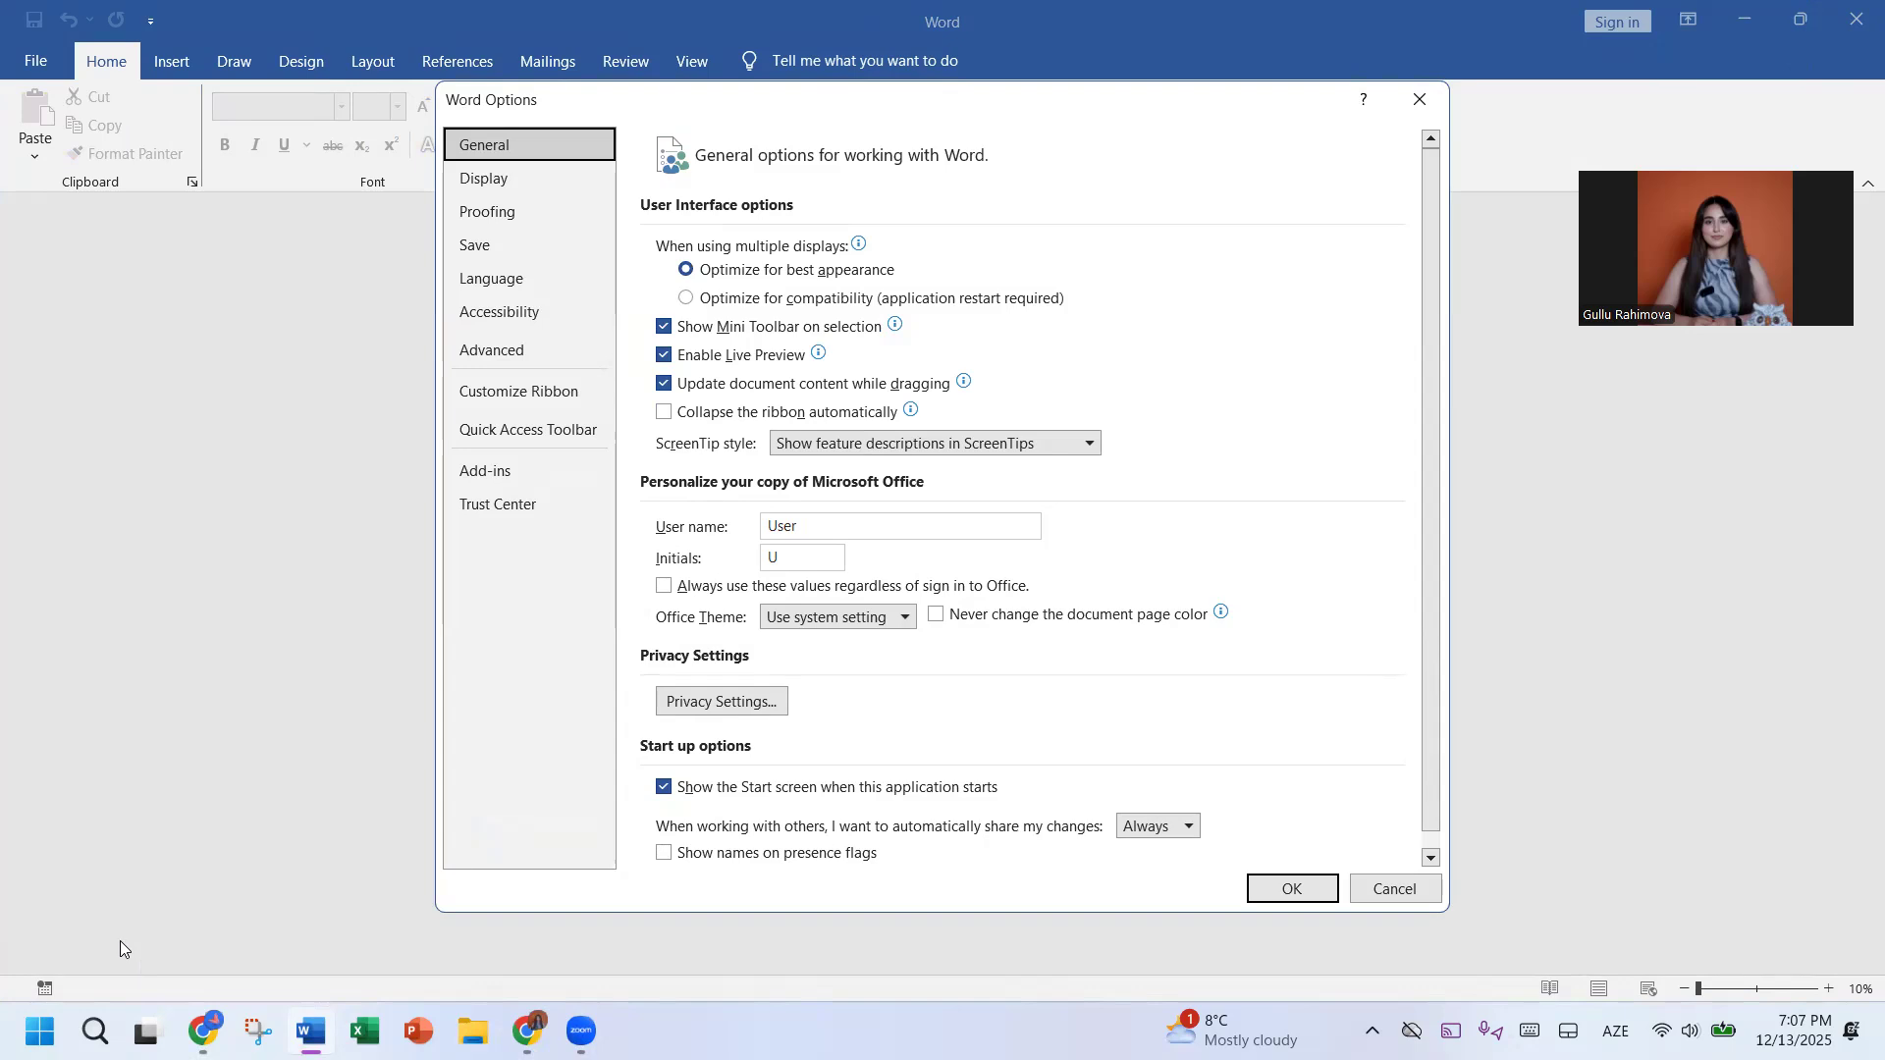
click(520, 244)
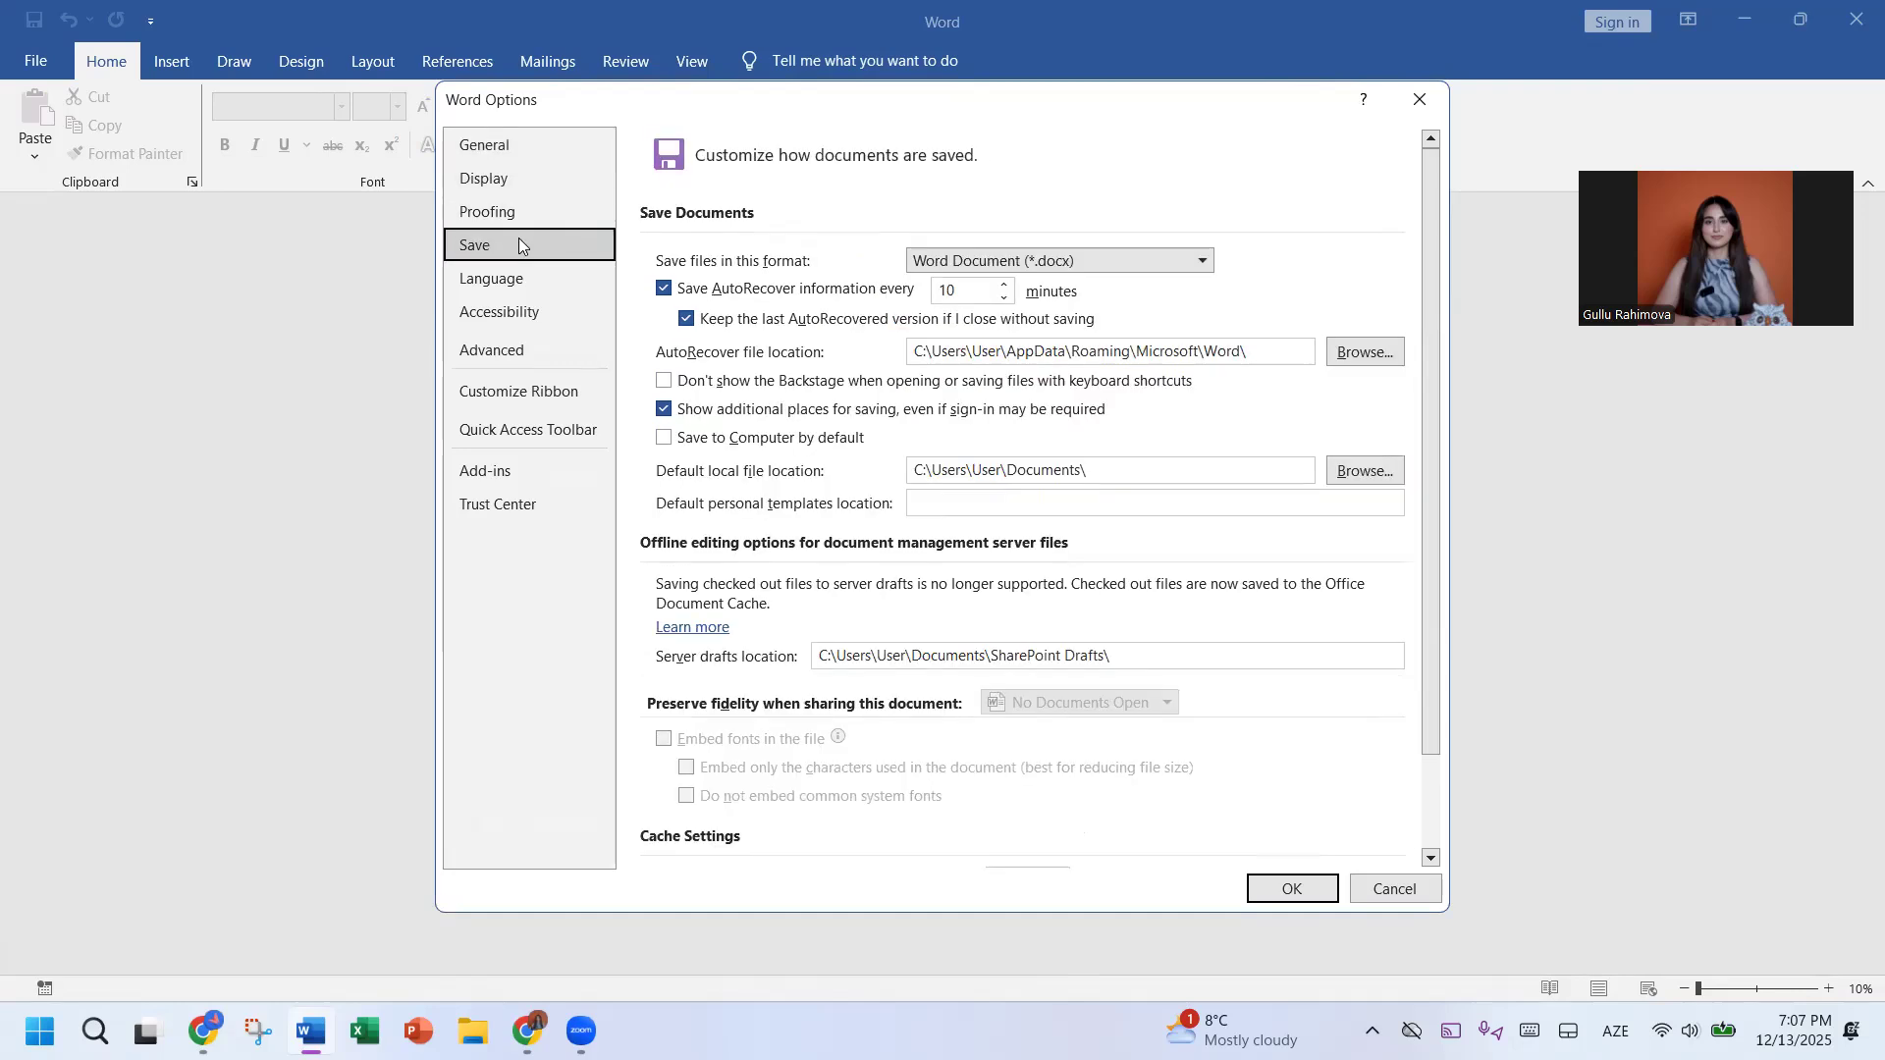
click(1183, 258)
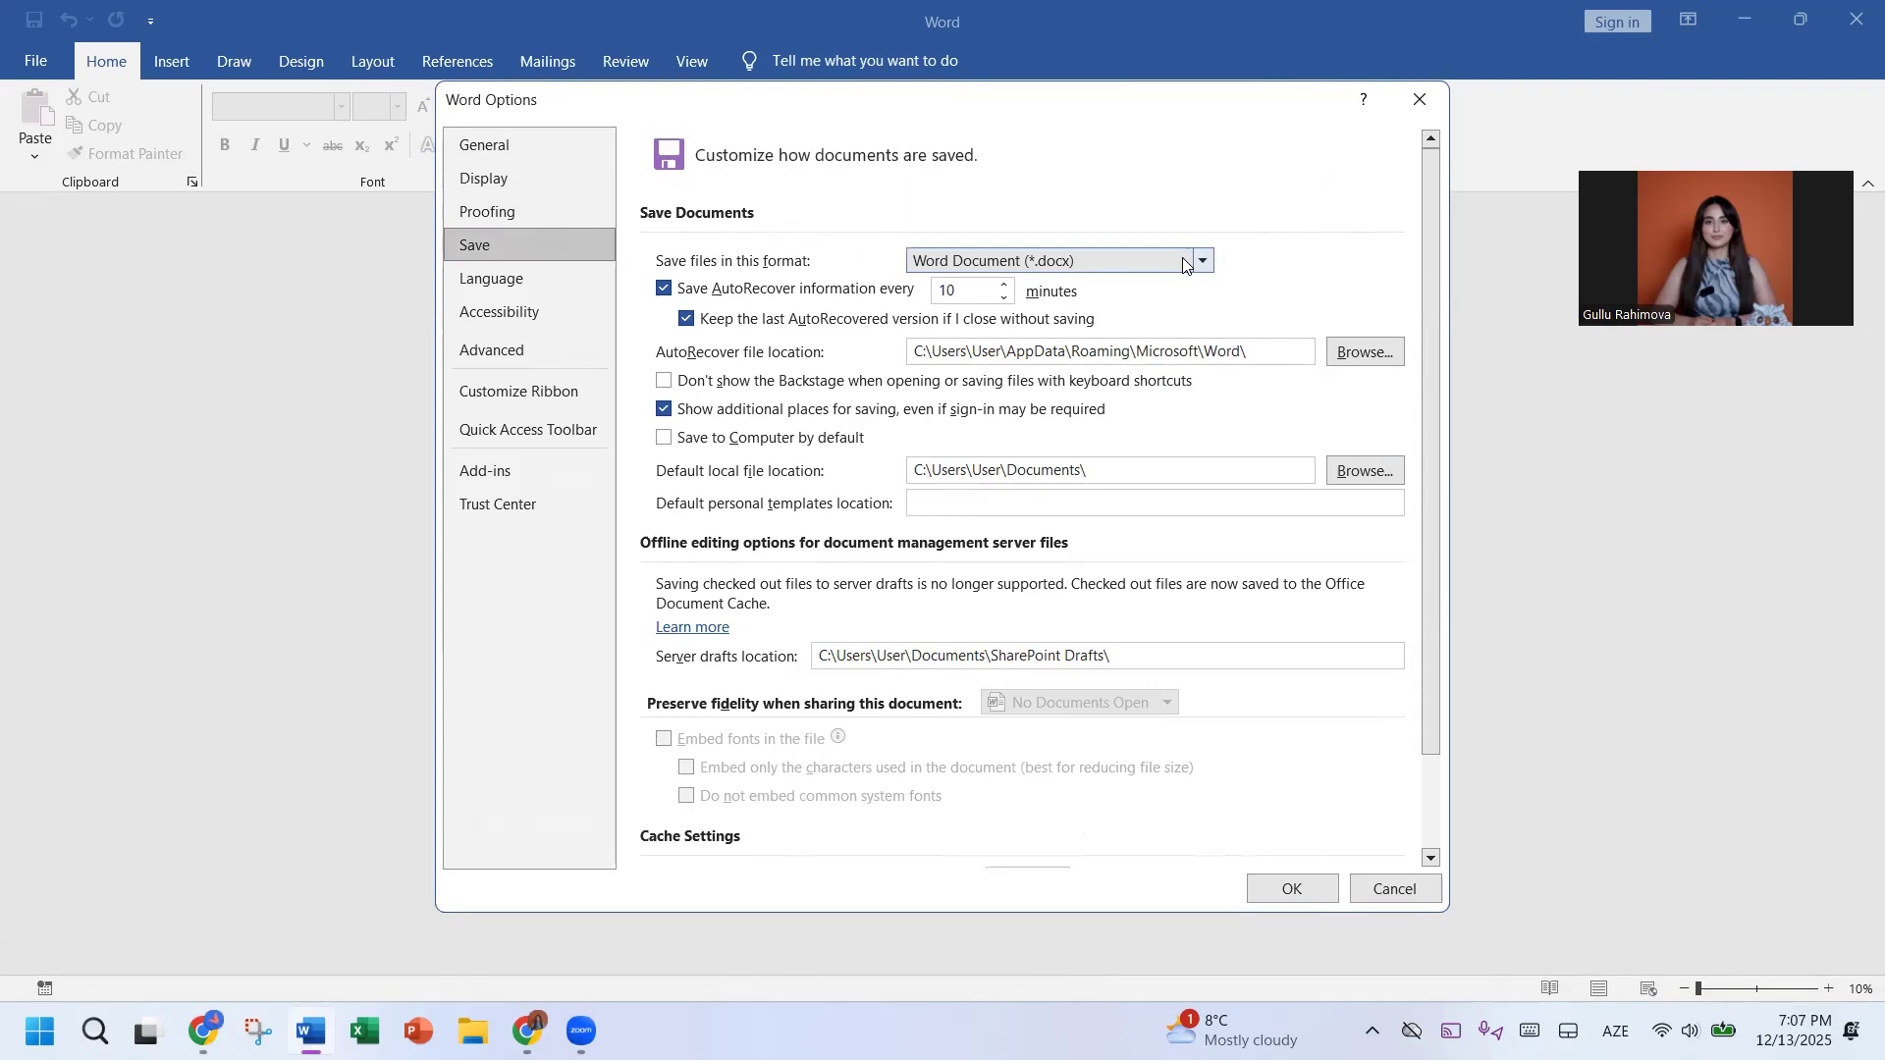
click(1285, 223)
Step: Set English as the preferred Office display language, apply the change and dismiss the restart notice
click(563, 277)
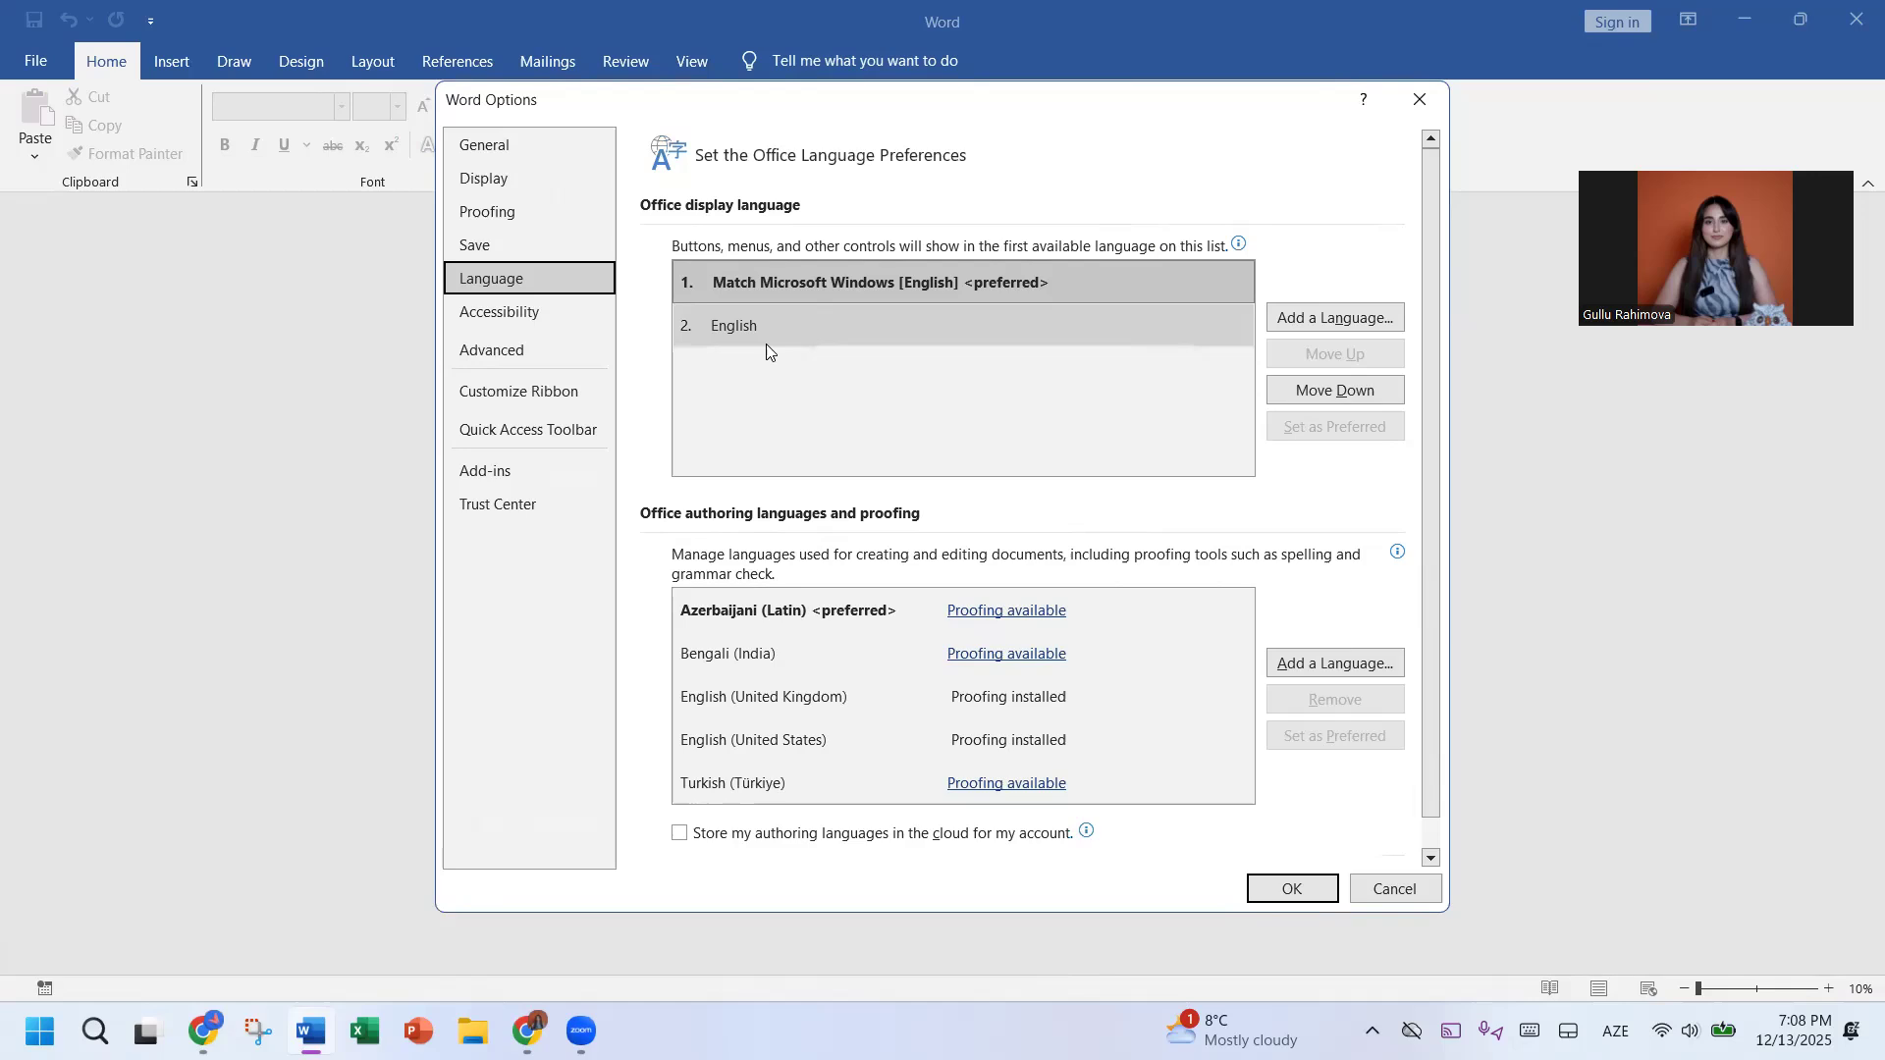
click(768, 333)
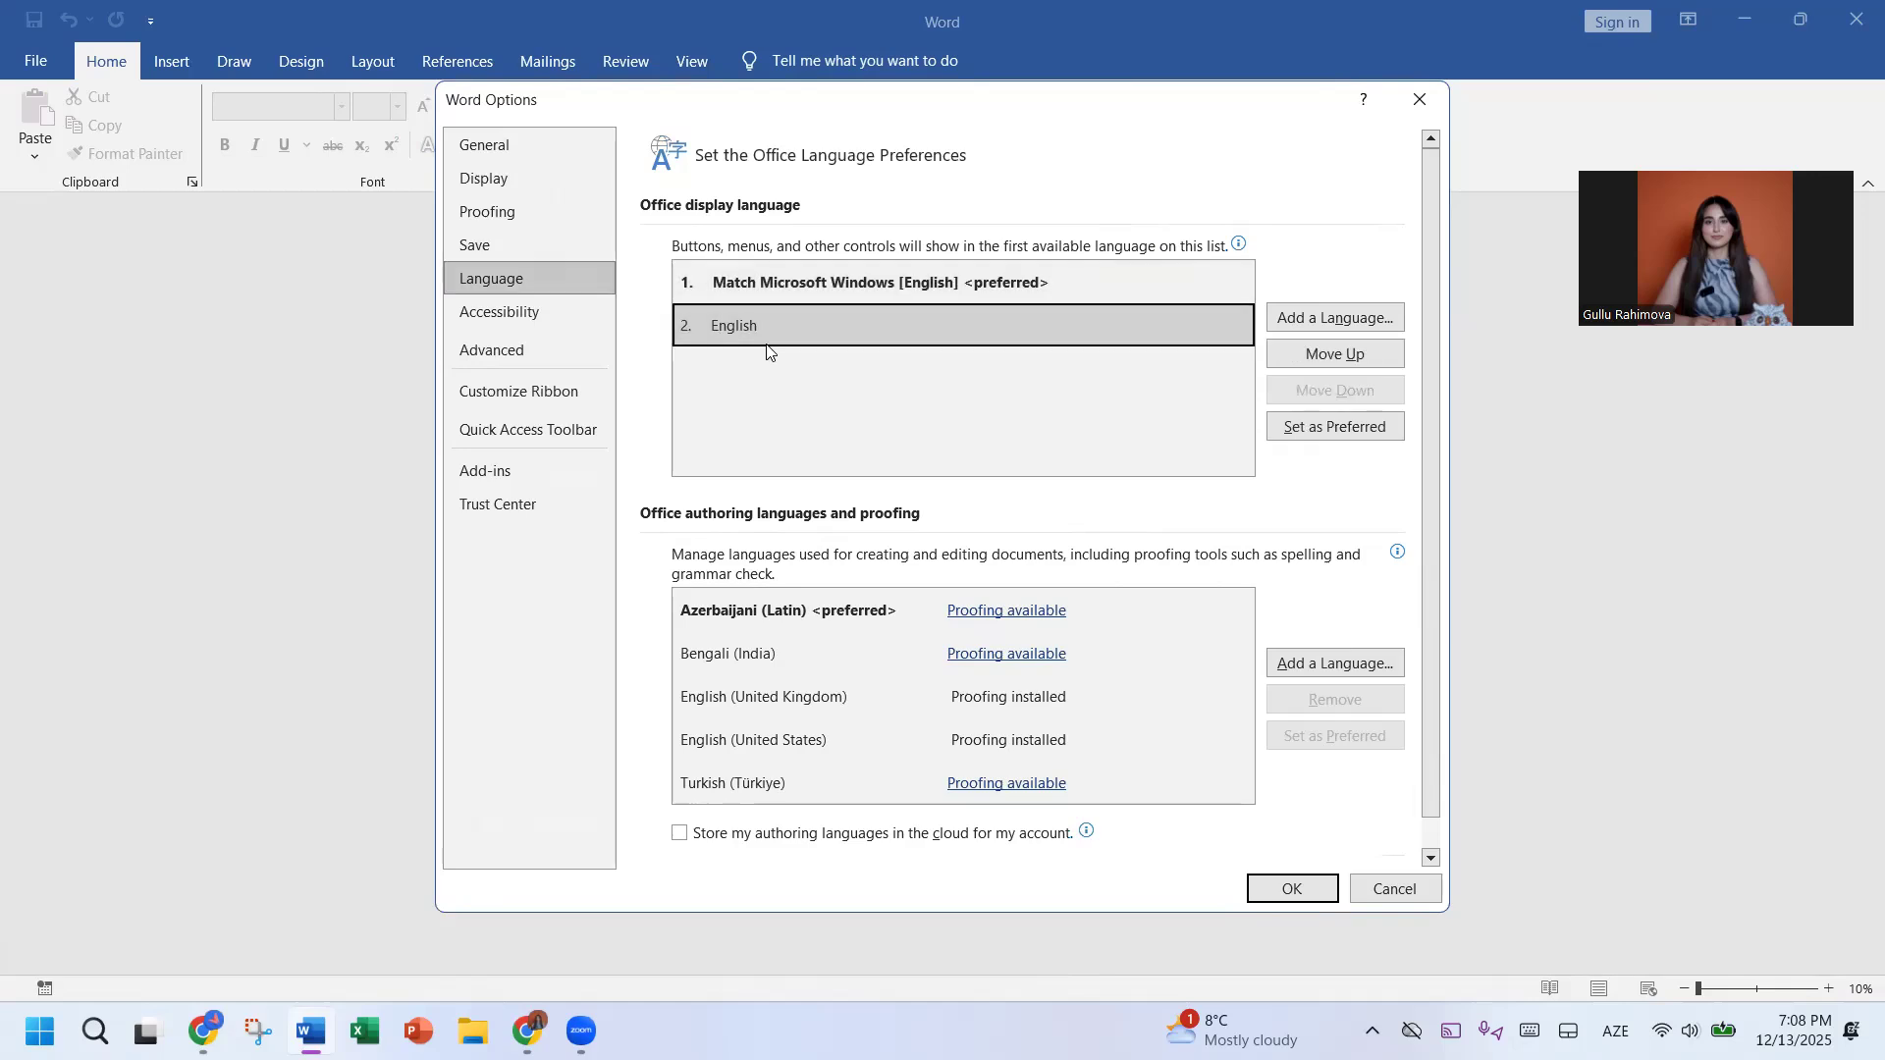
click(1361, 425)
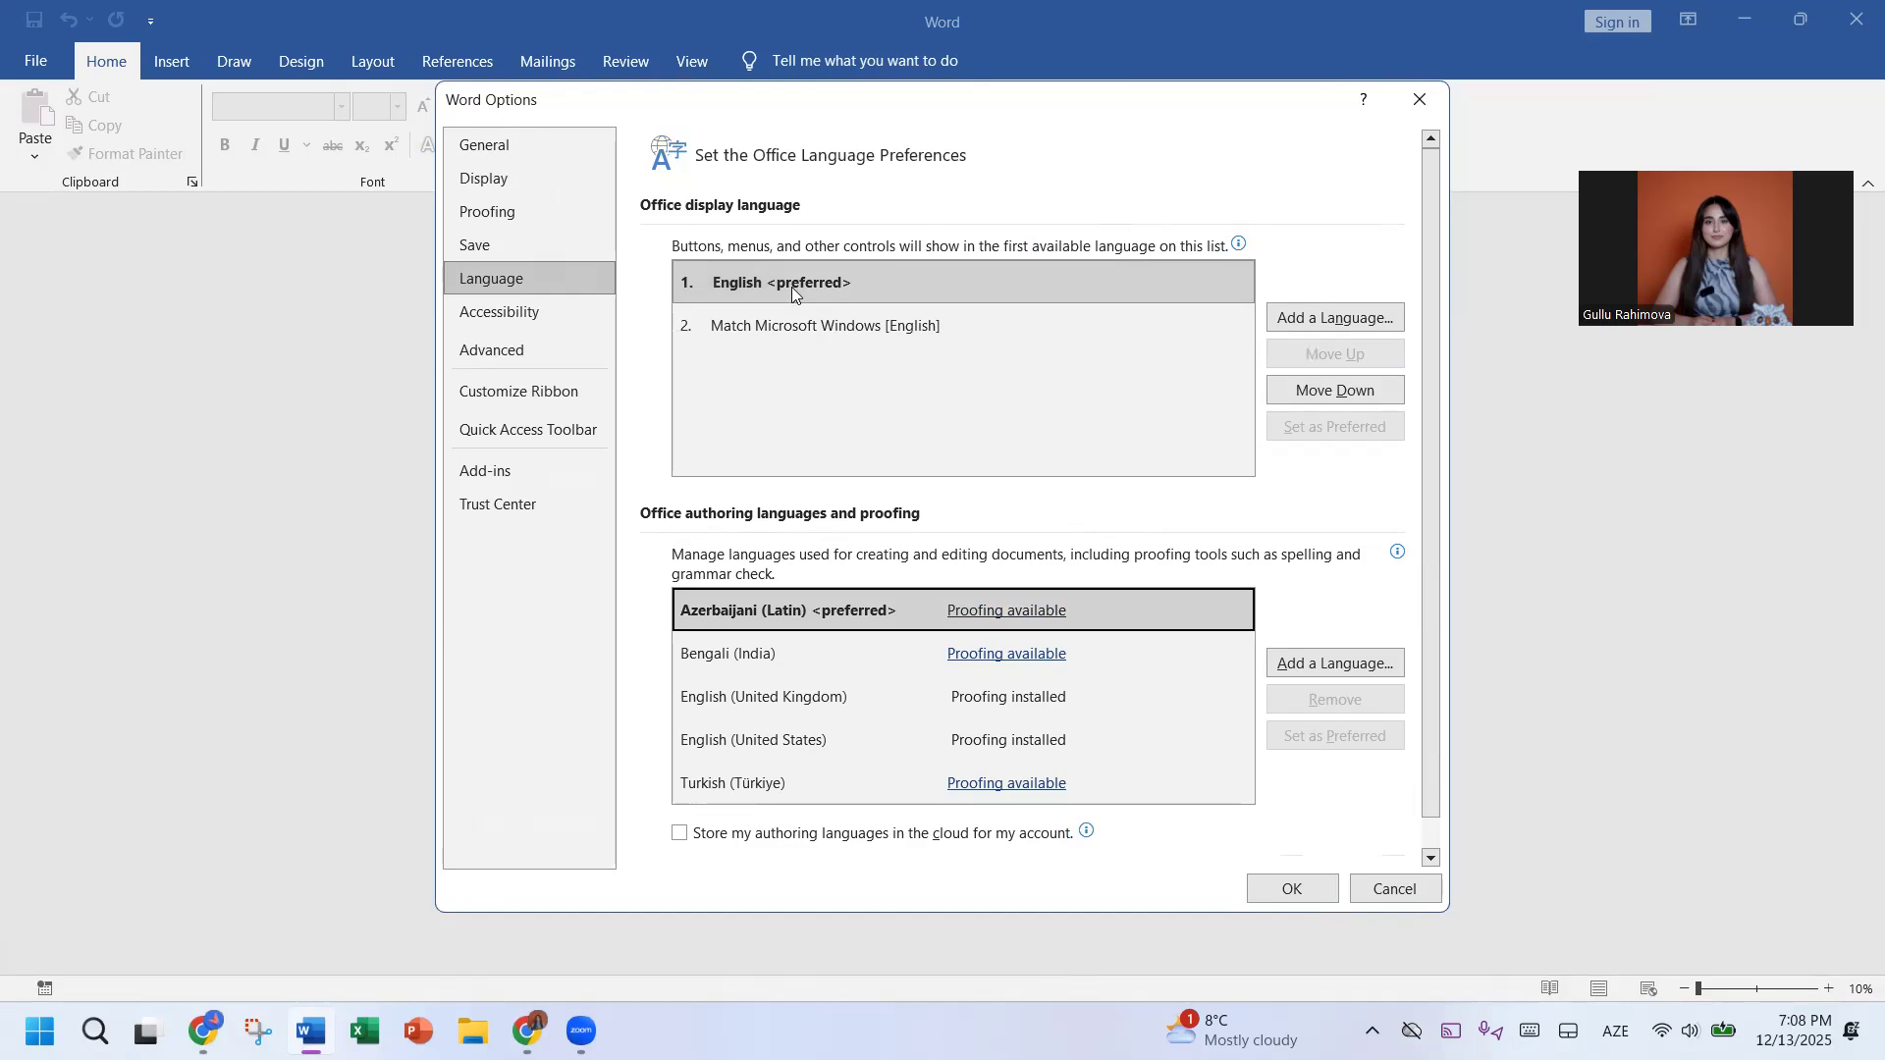
click(1286, 888)
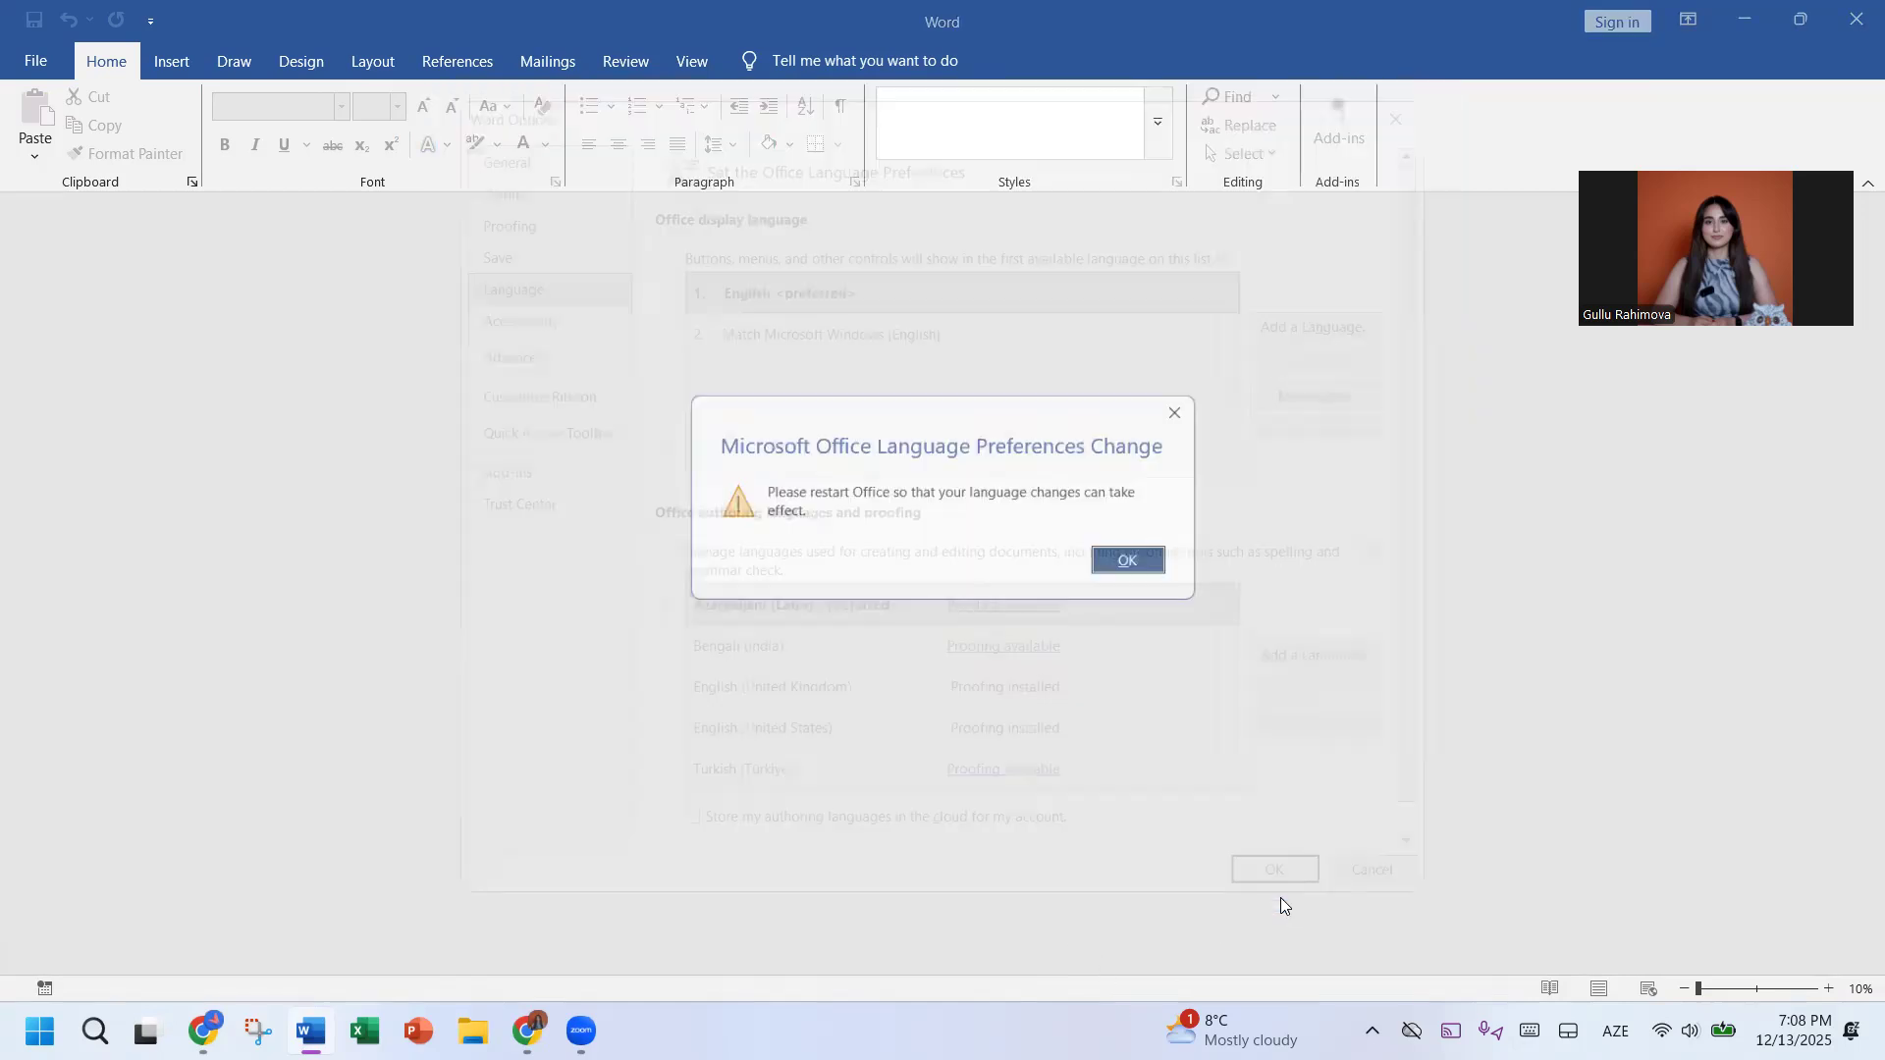
click(1128, 565)
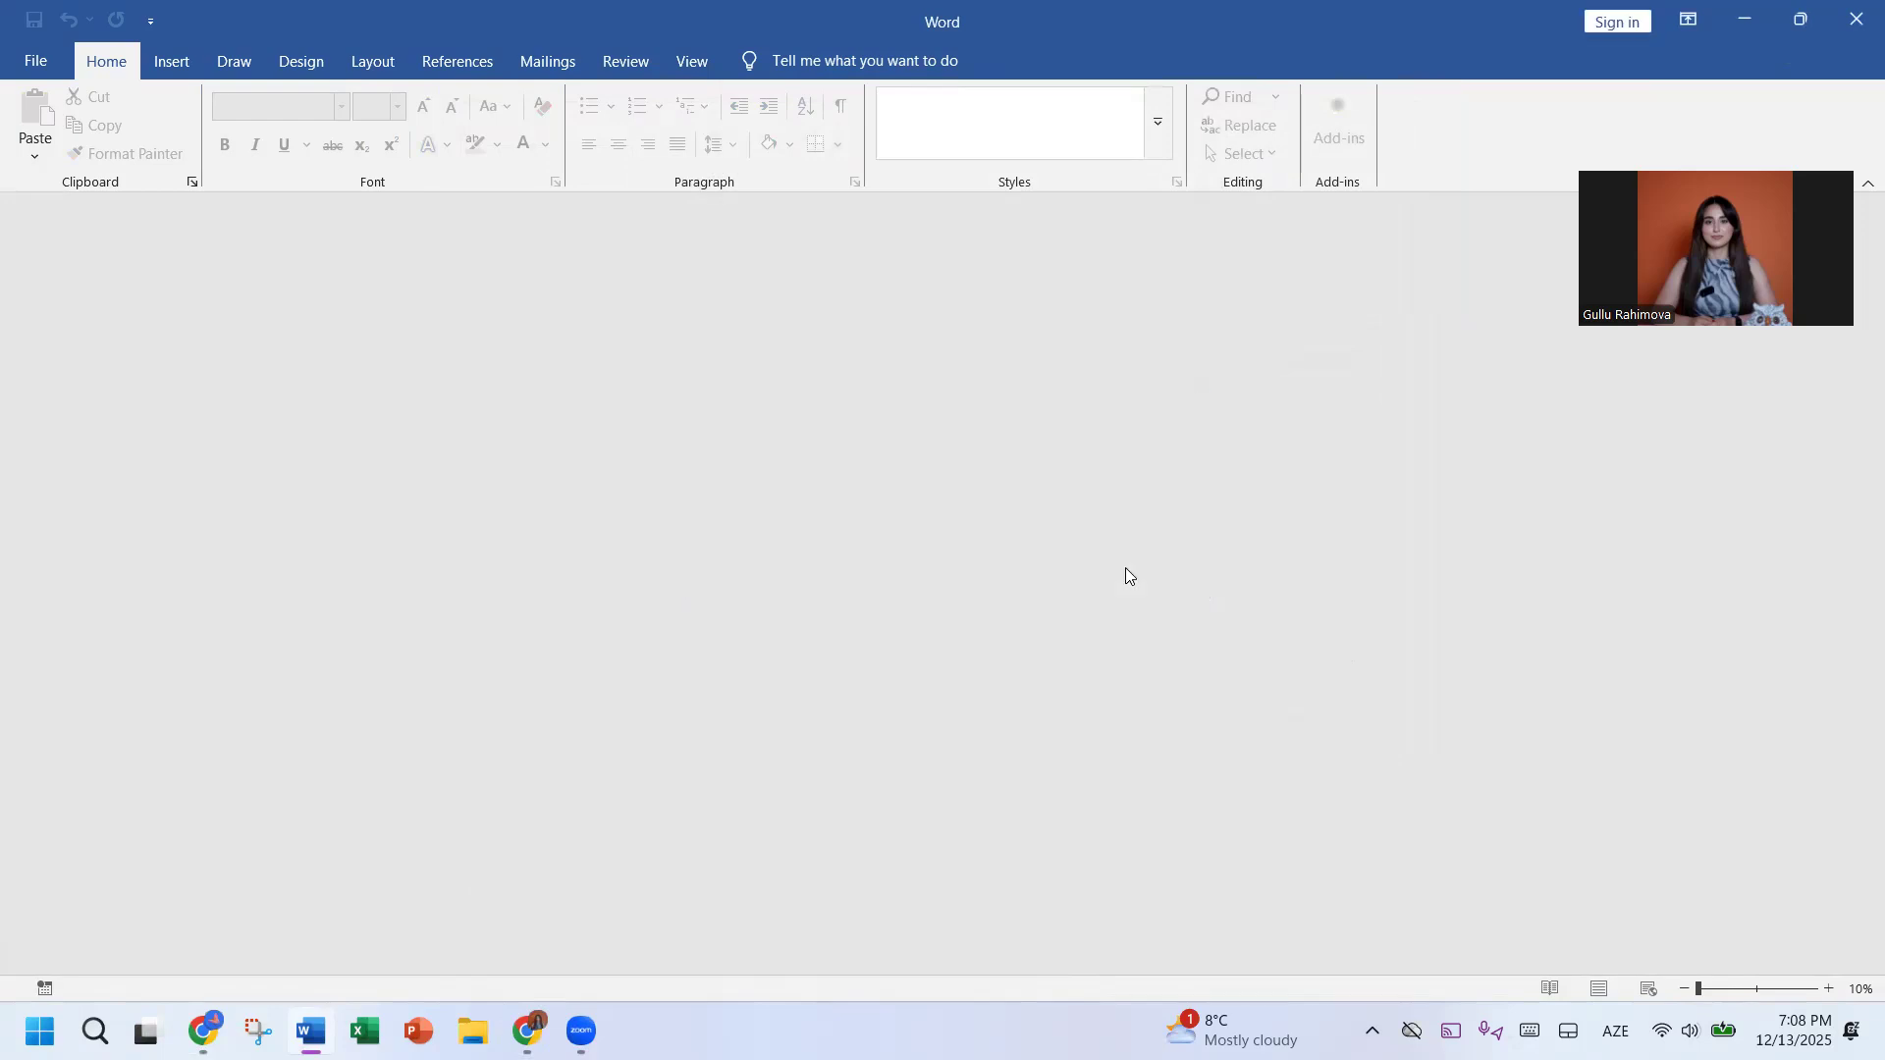
Step: Restart Word and create a new blank document
click(1857, 19)
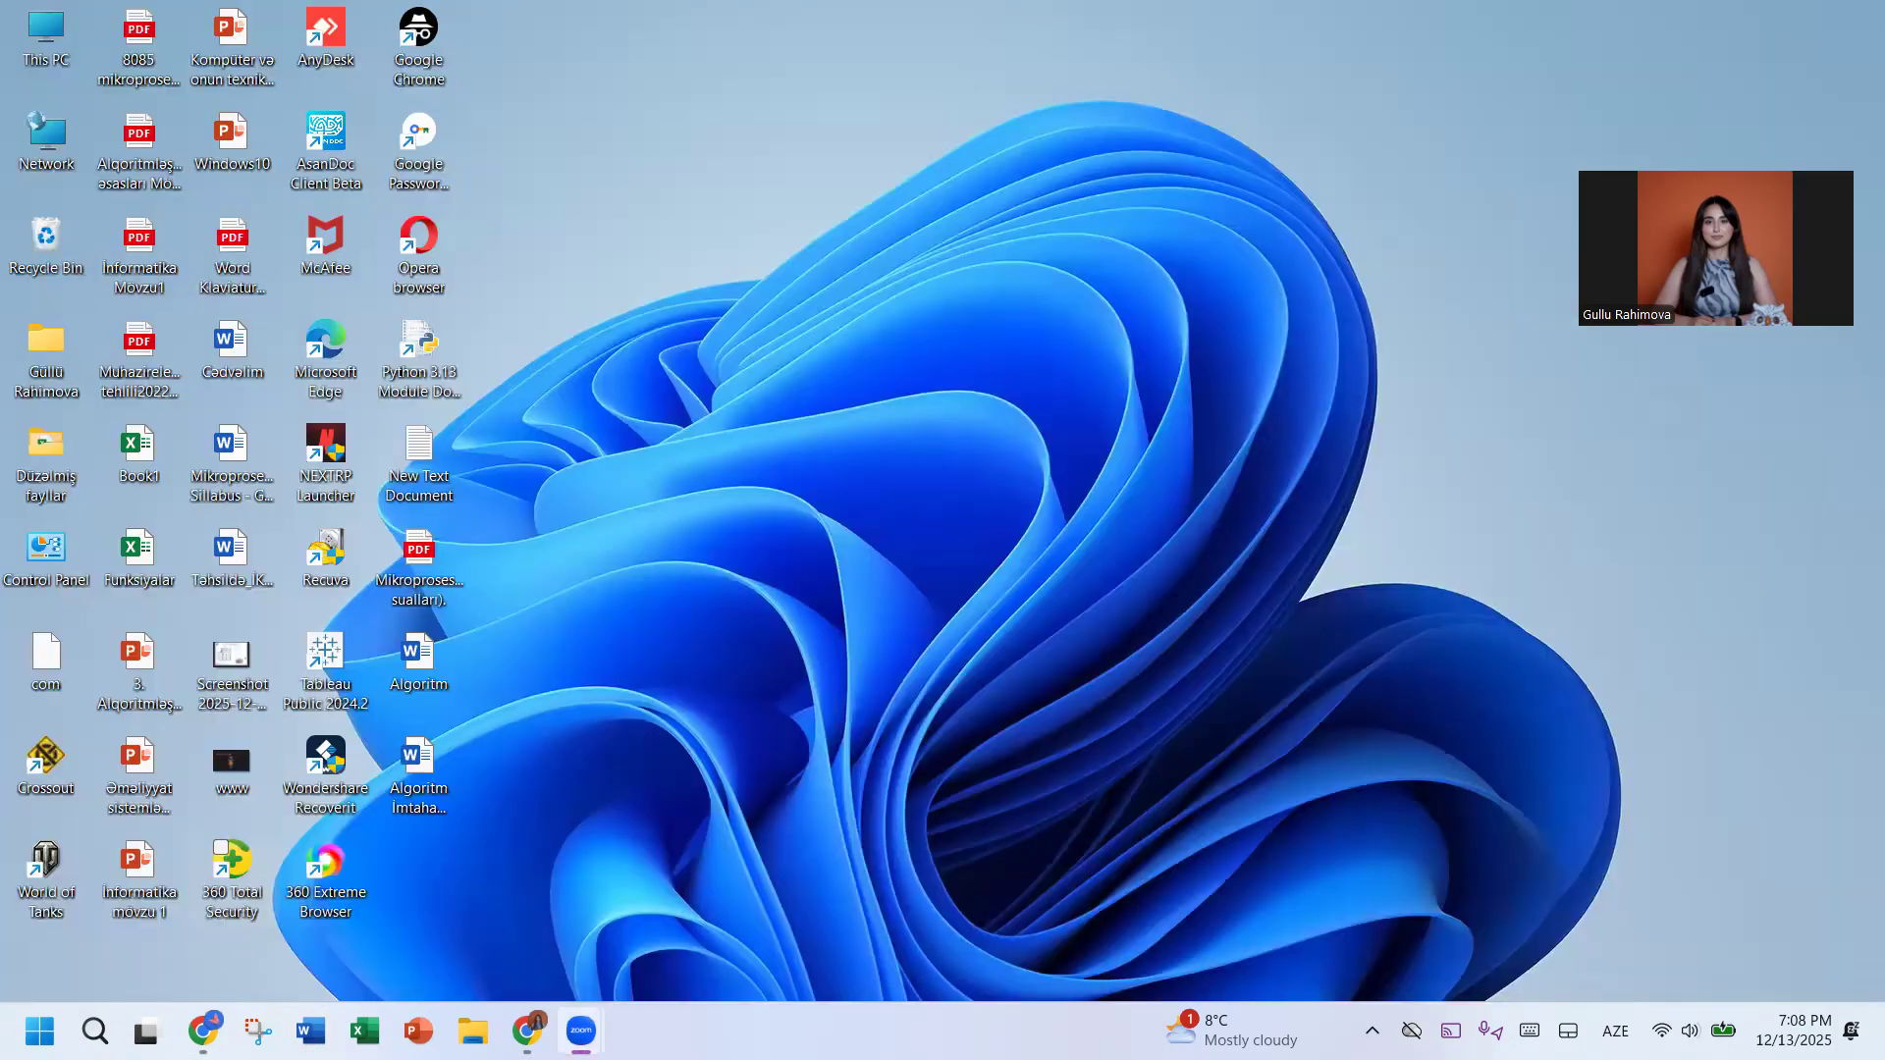
click(310, 1031)
click(295, 316)
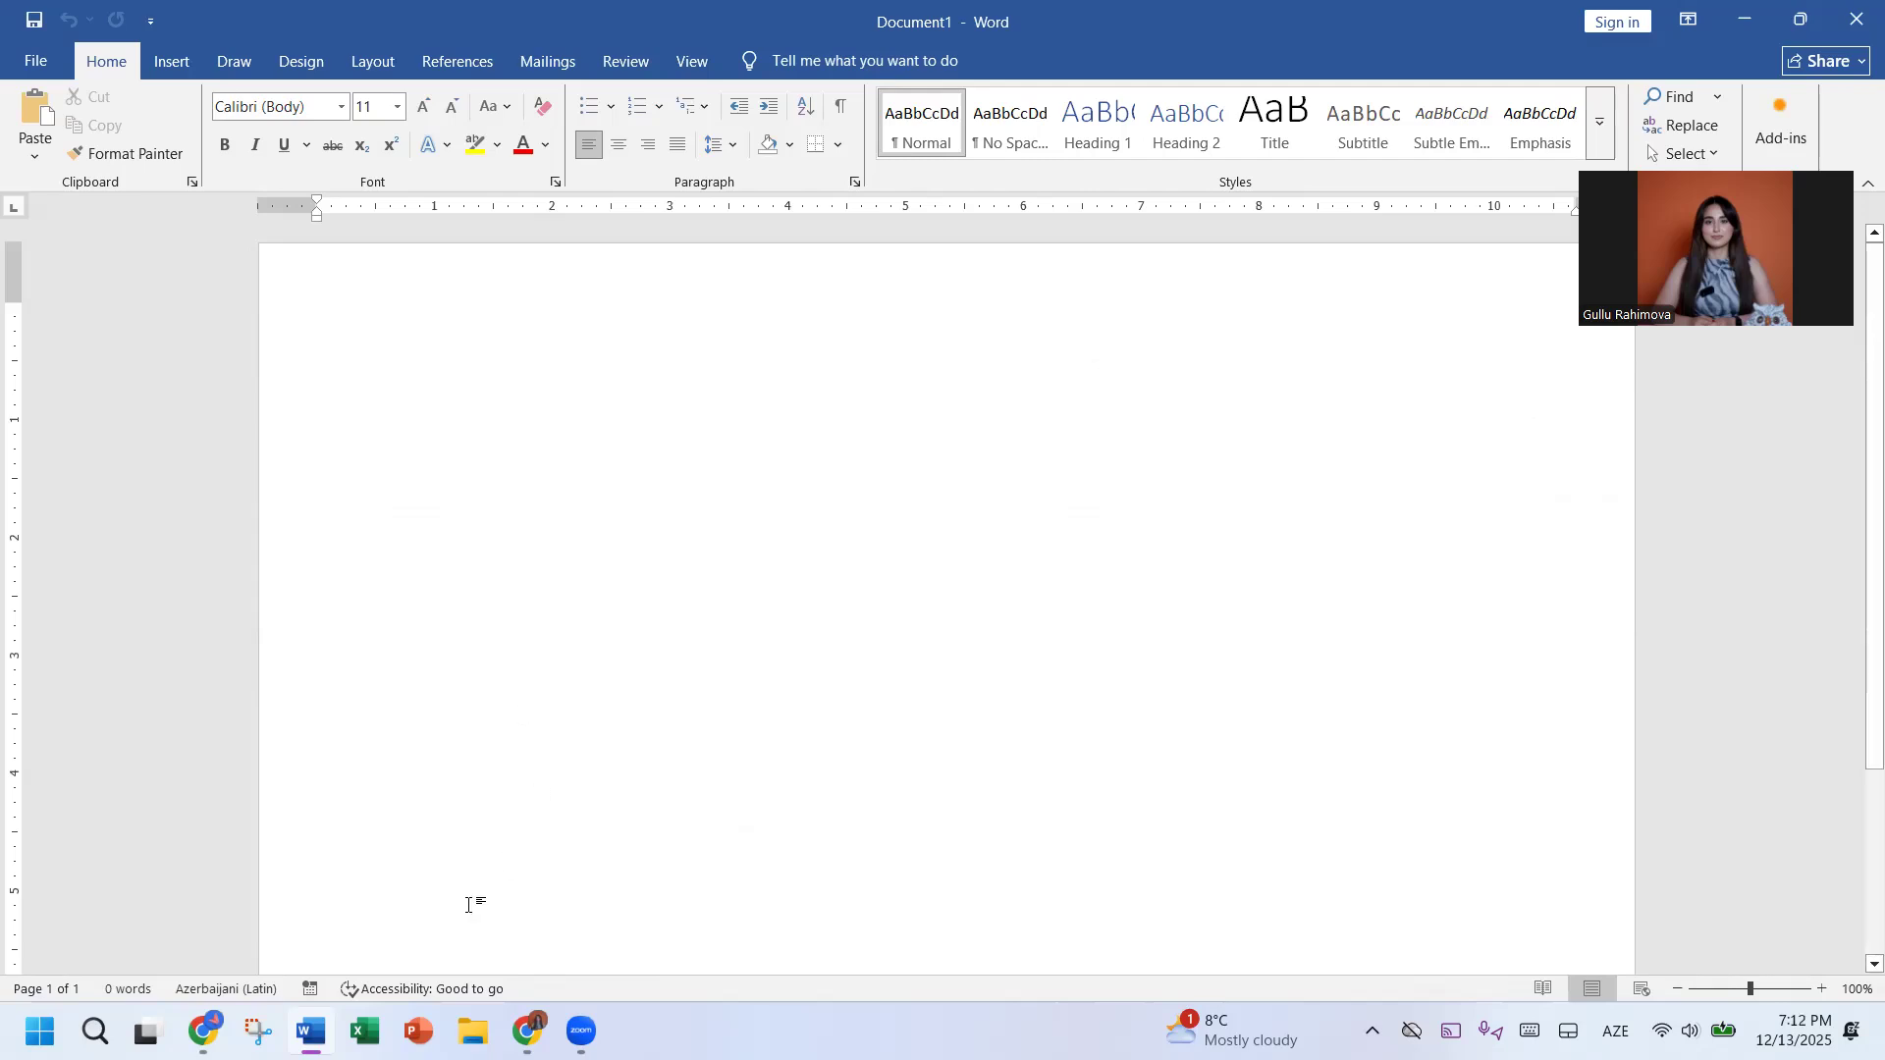
Step: Switch to the attendance sheet in Google Sheets, set cell F7 for 13.12.2025 to "İştirak etdi", and return to Word
mouse_move(528, 1031)
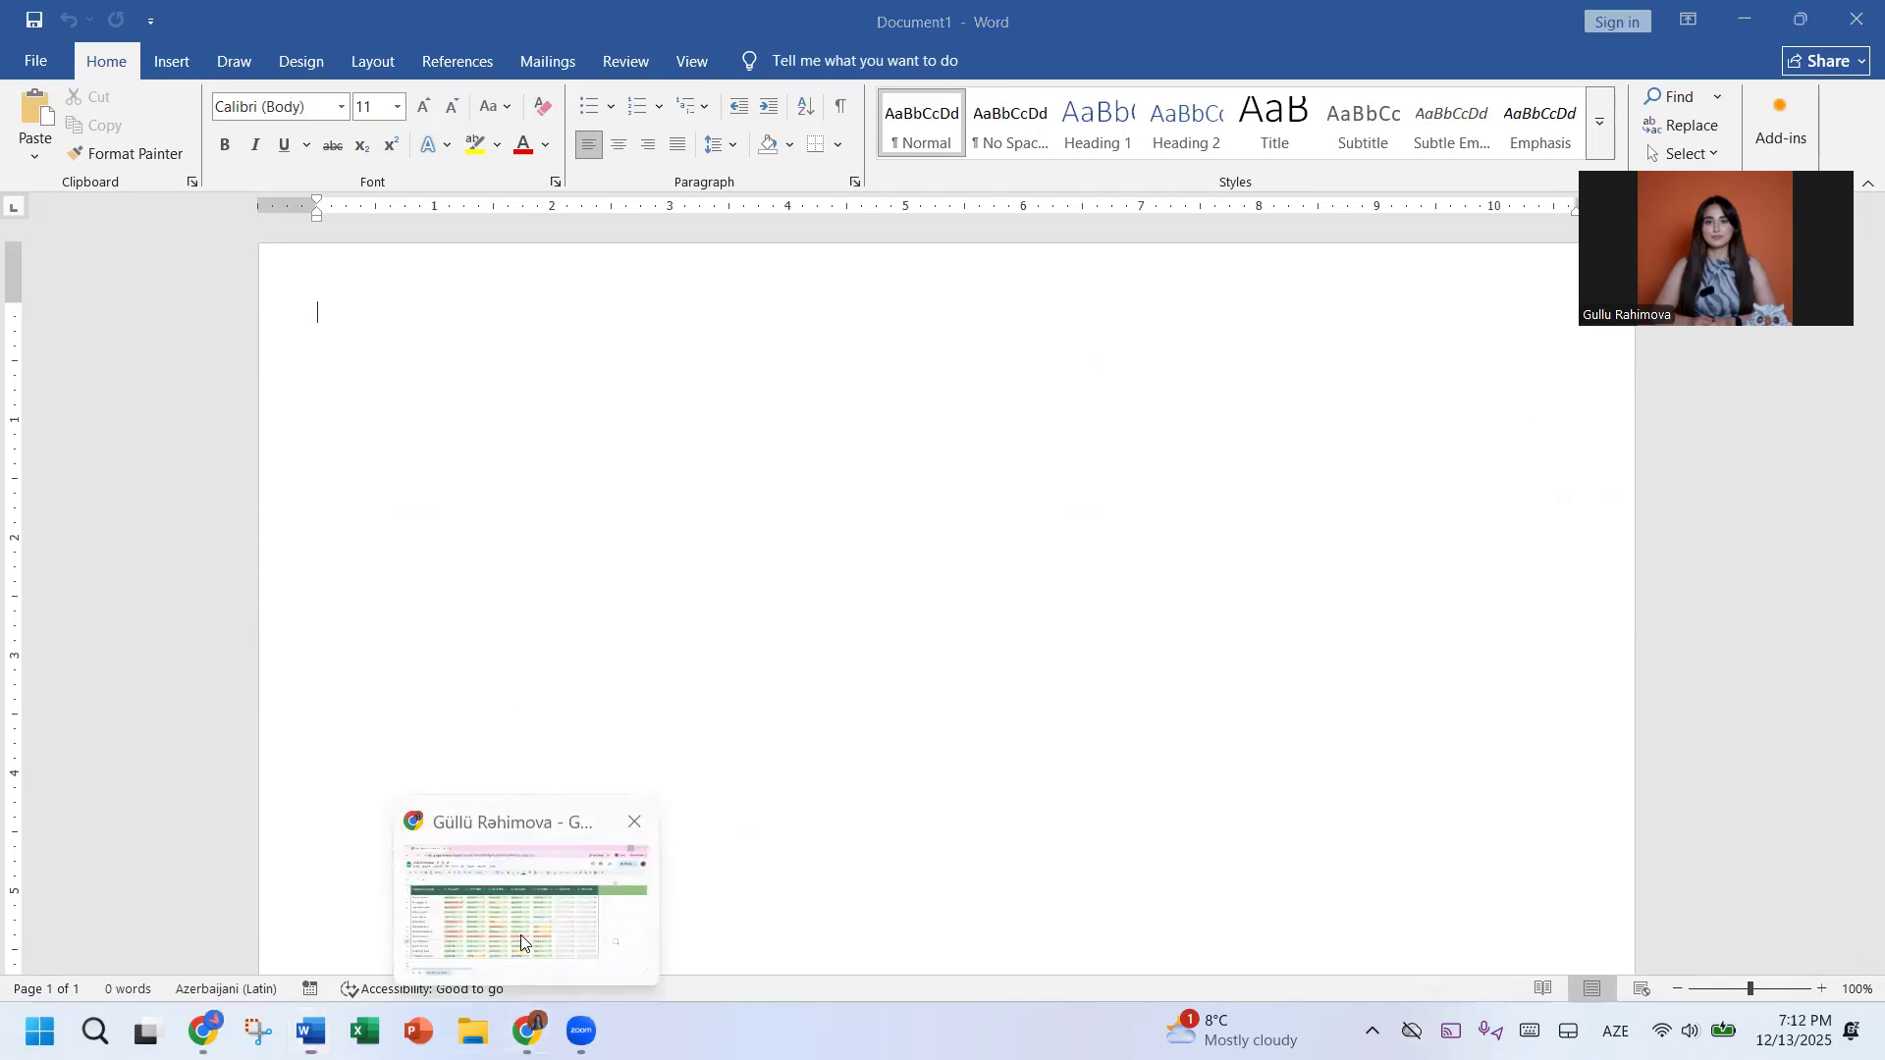
click(530, 971)
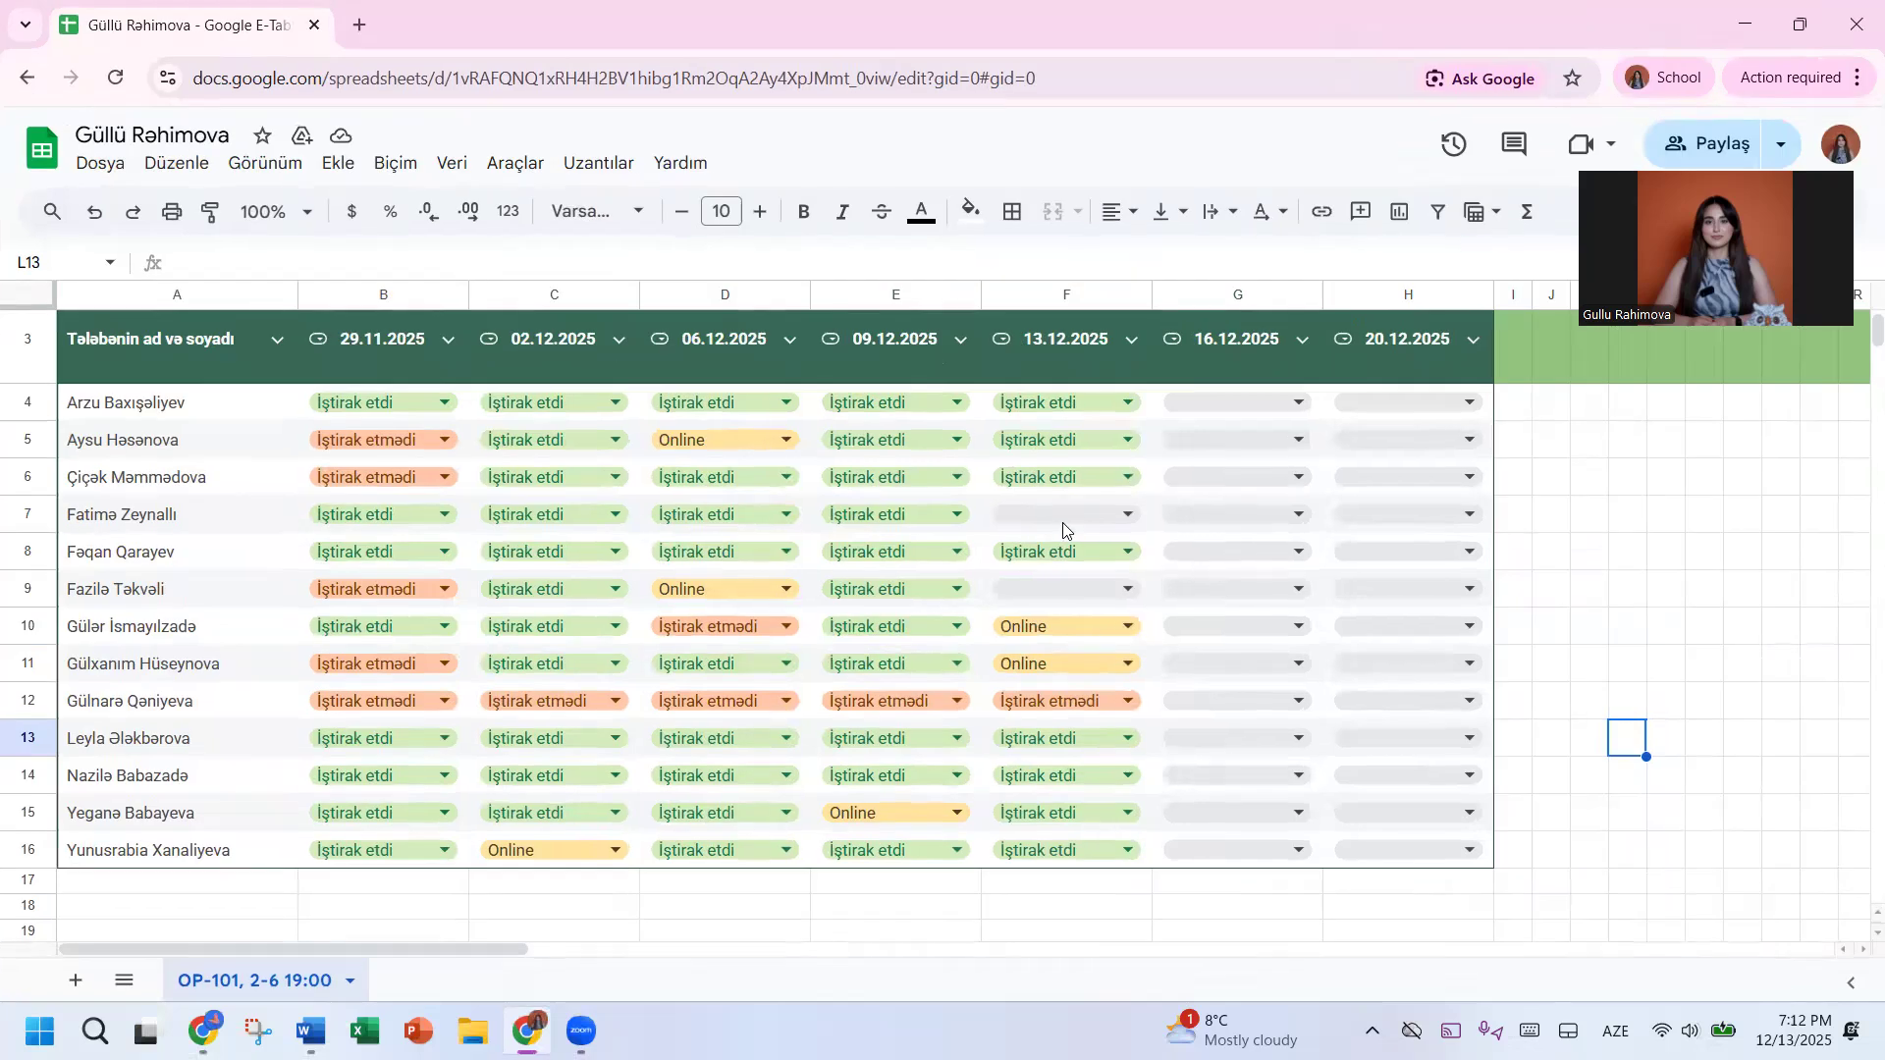
click(1062, 523)
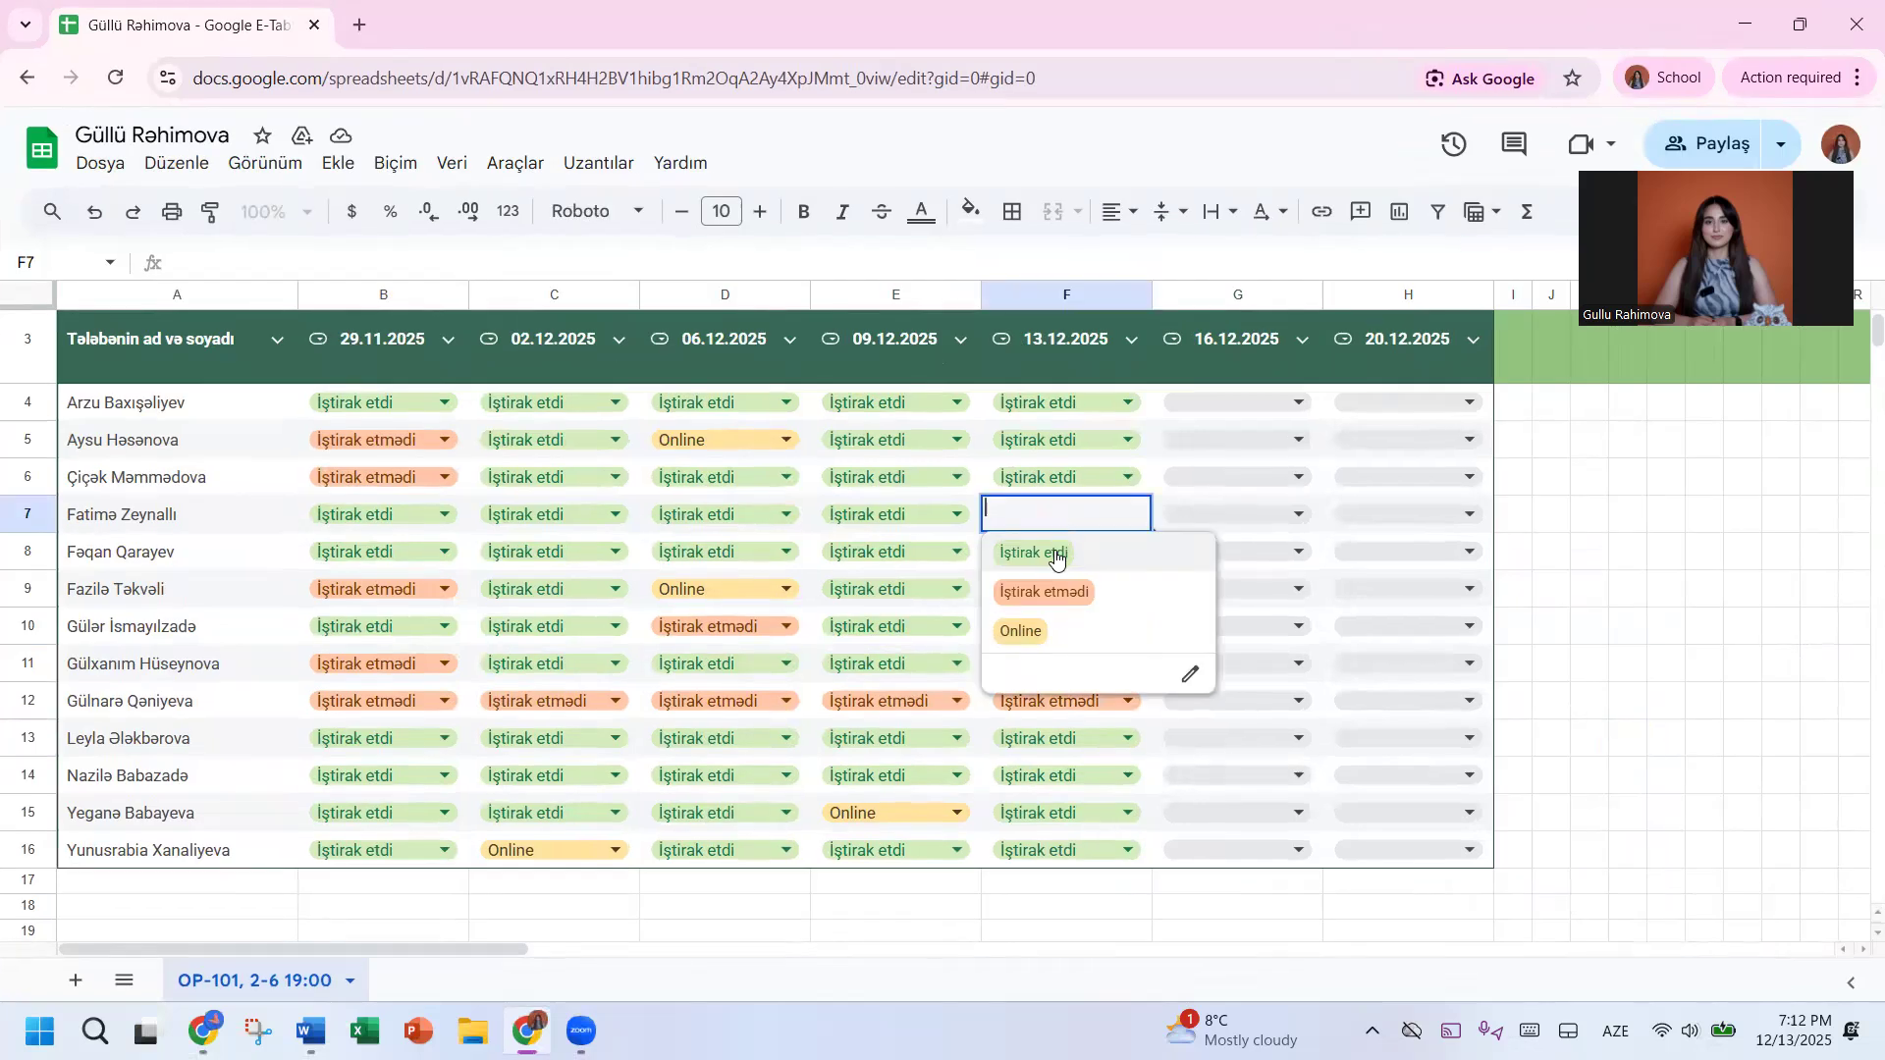
click(1056, 553)
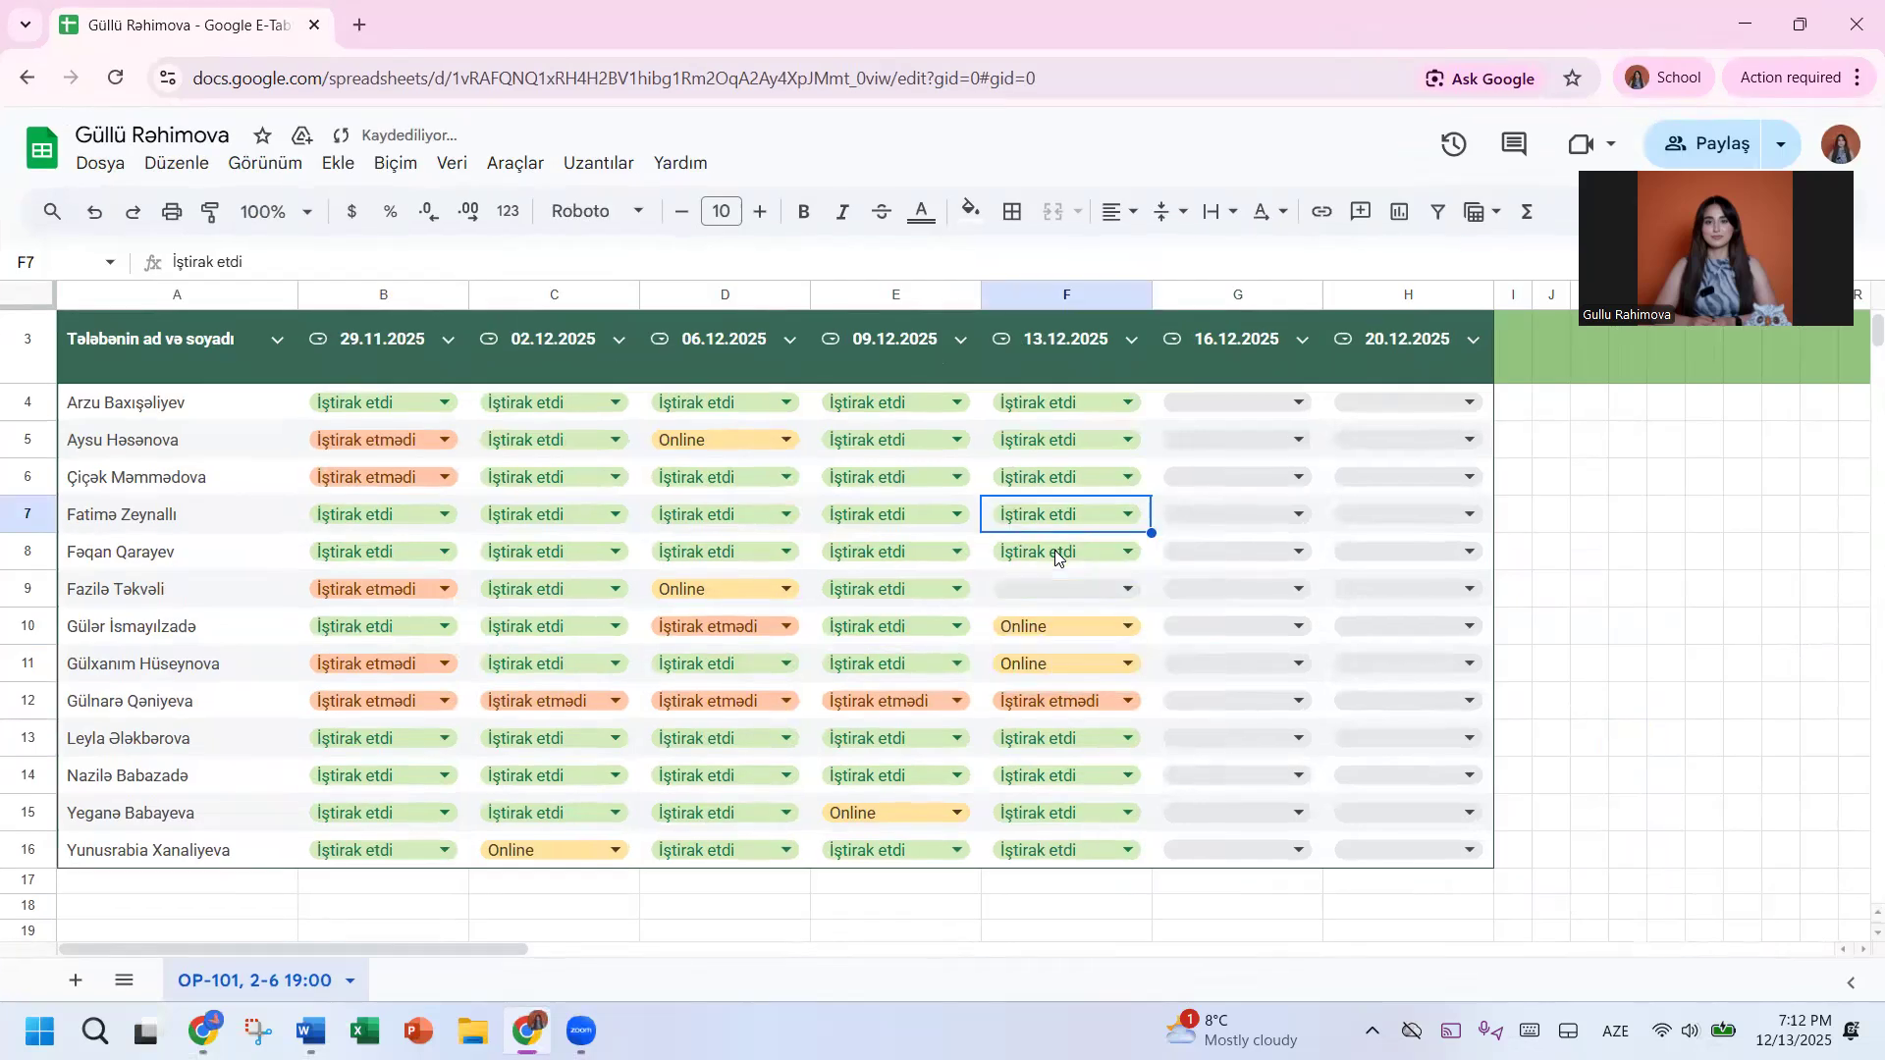
click(1745, 24)
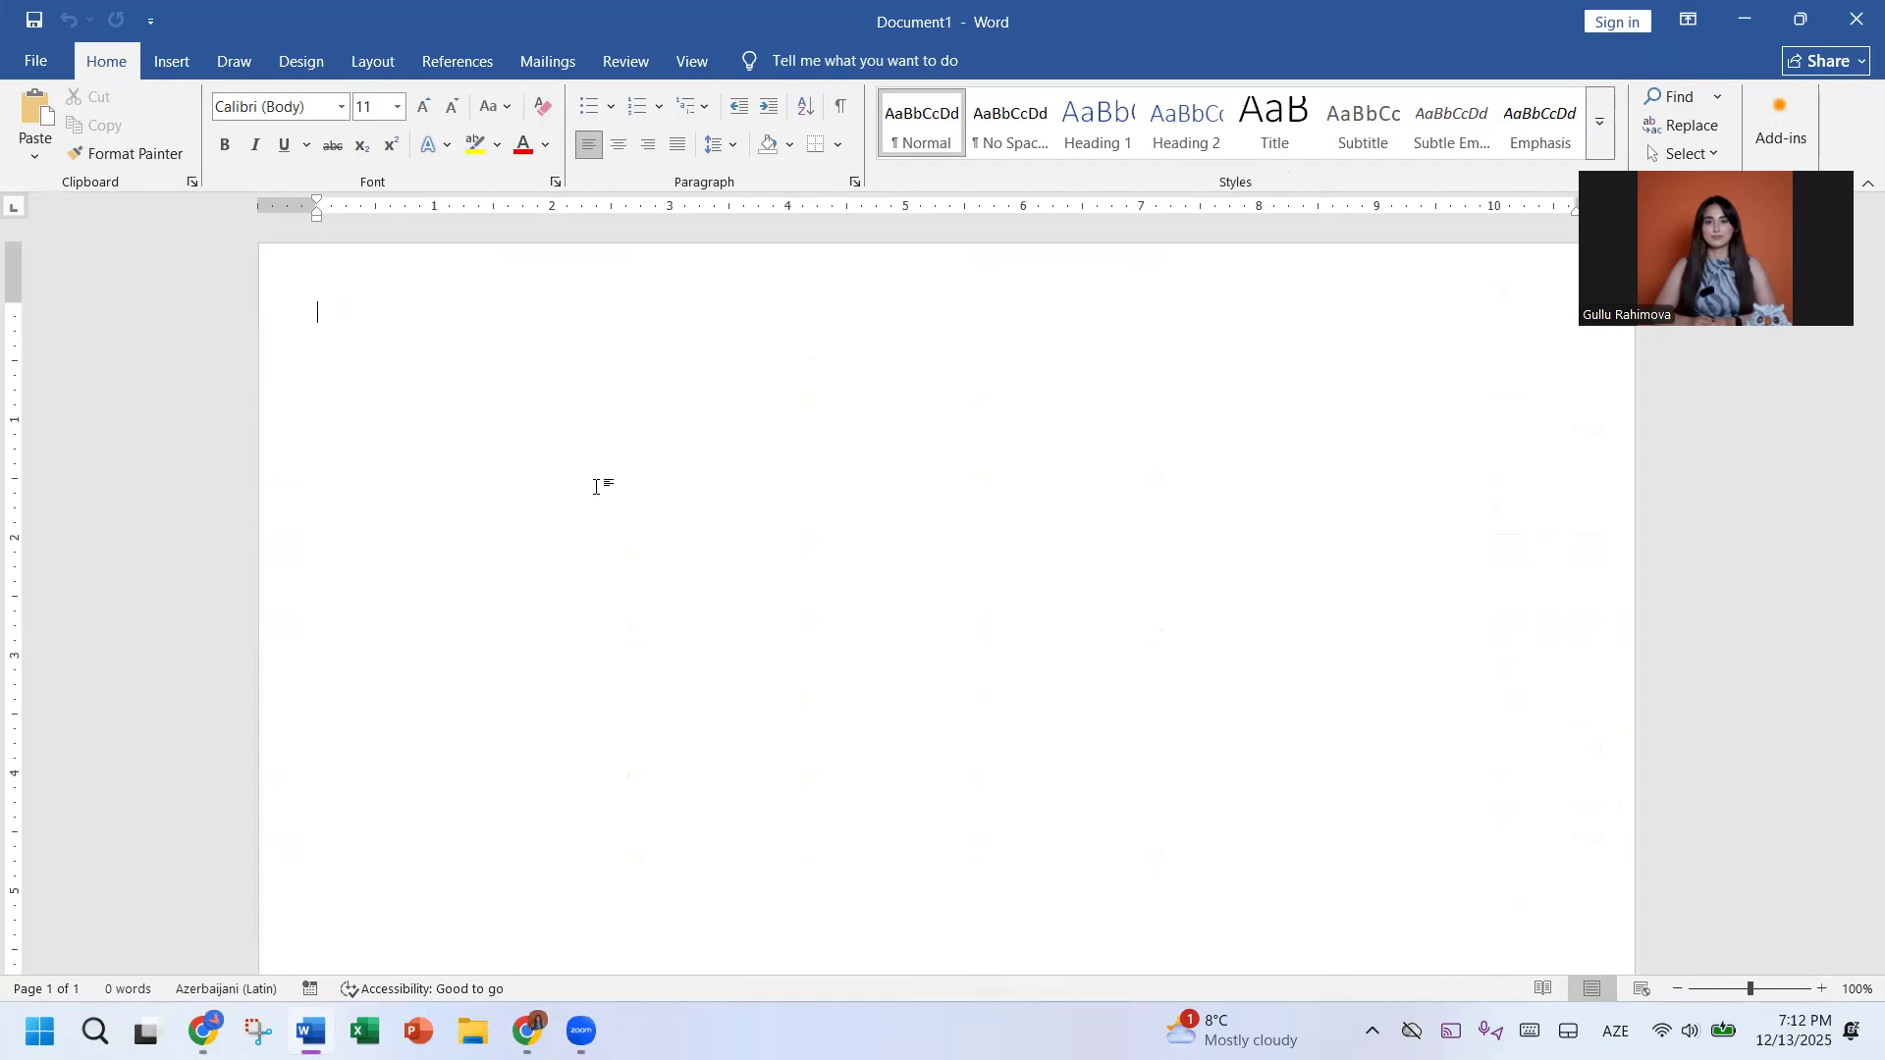
click(66, 67)
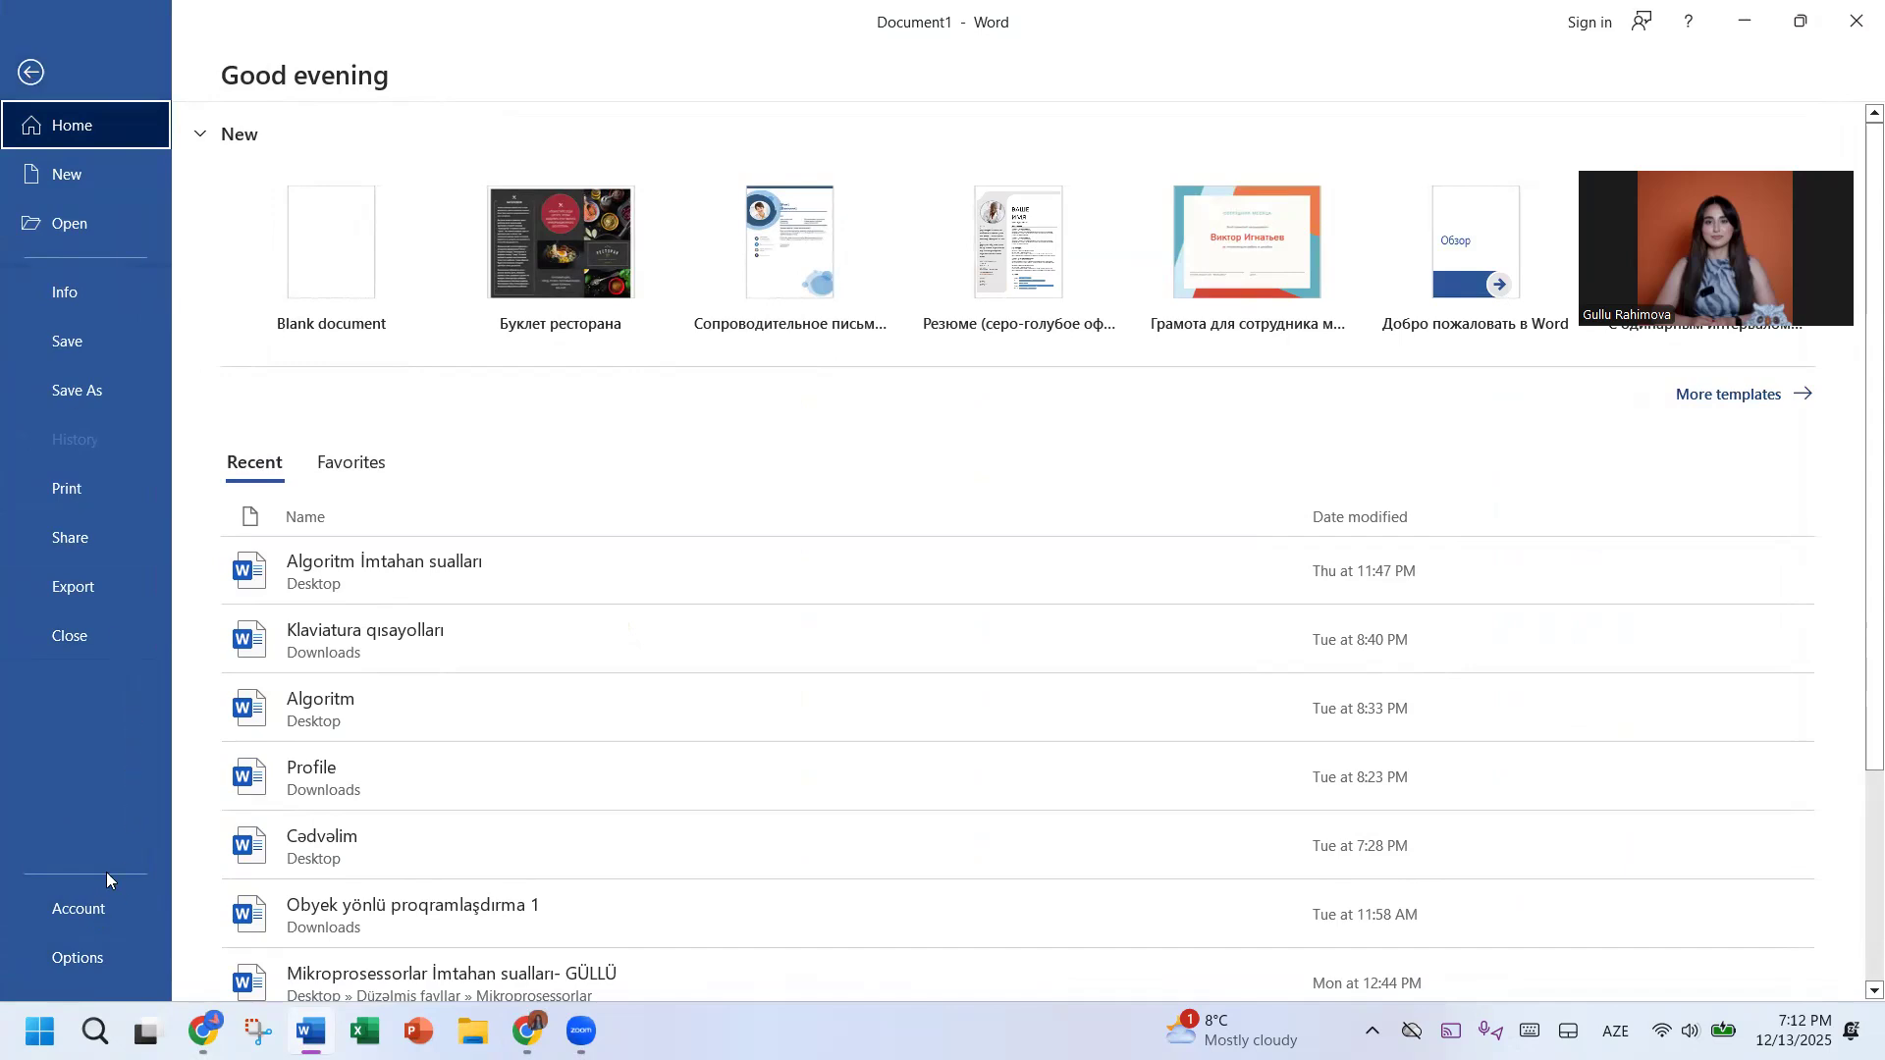
click(32, 72)
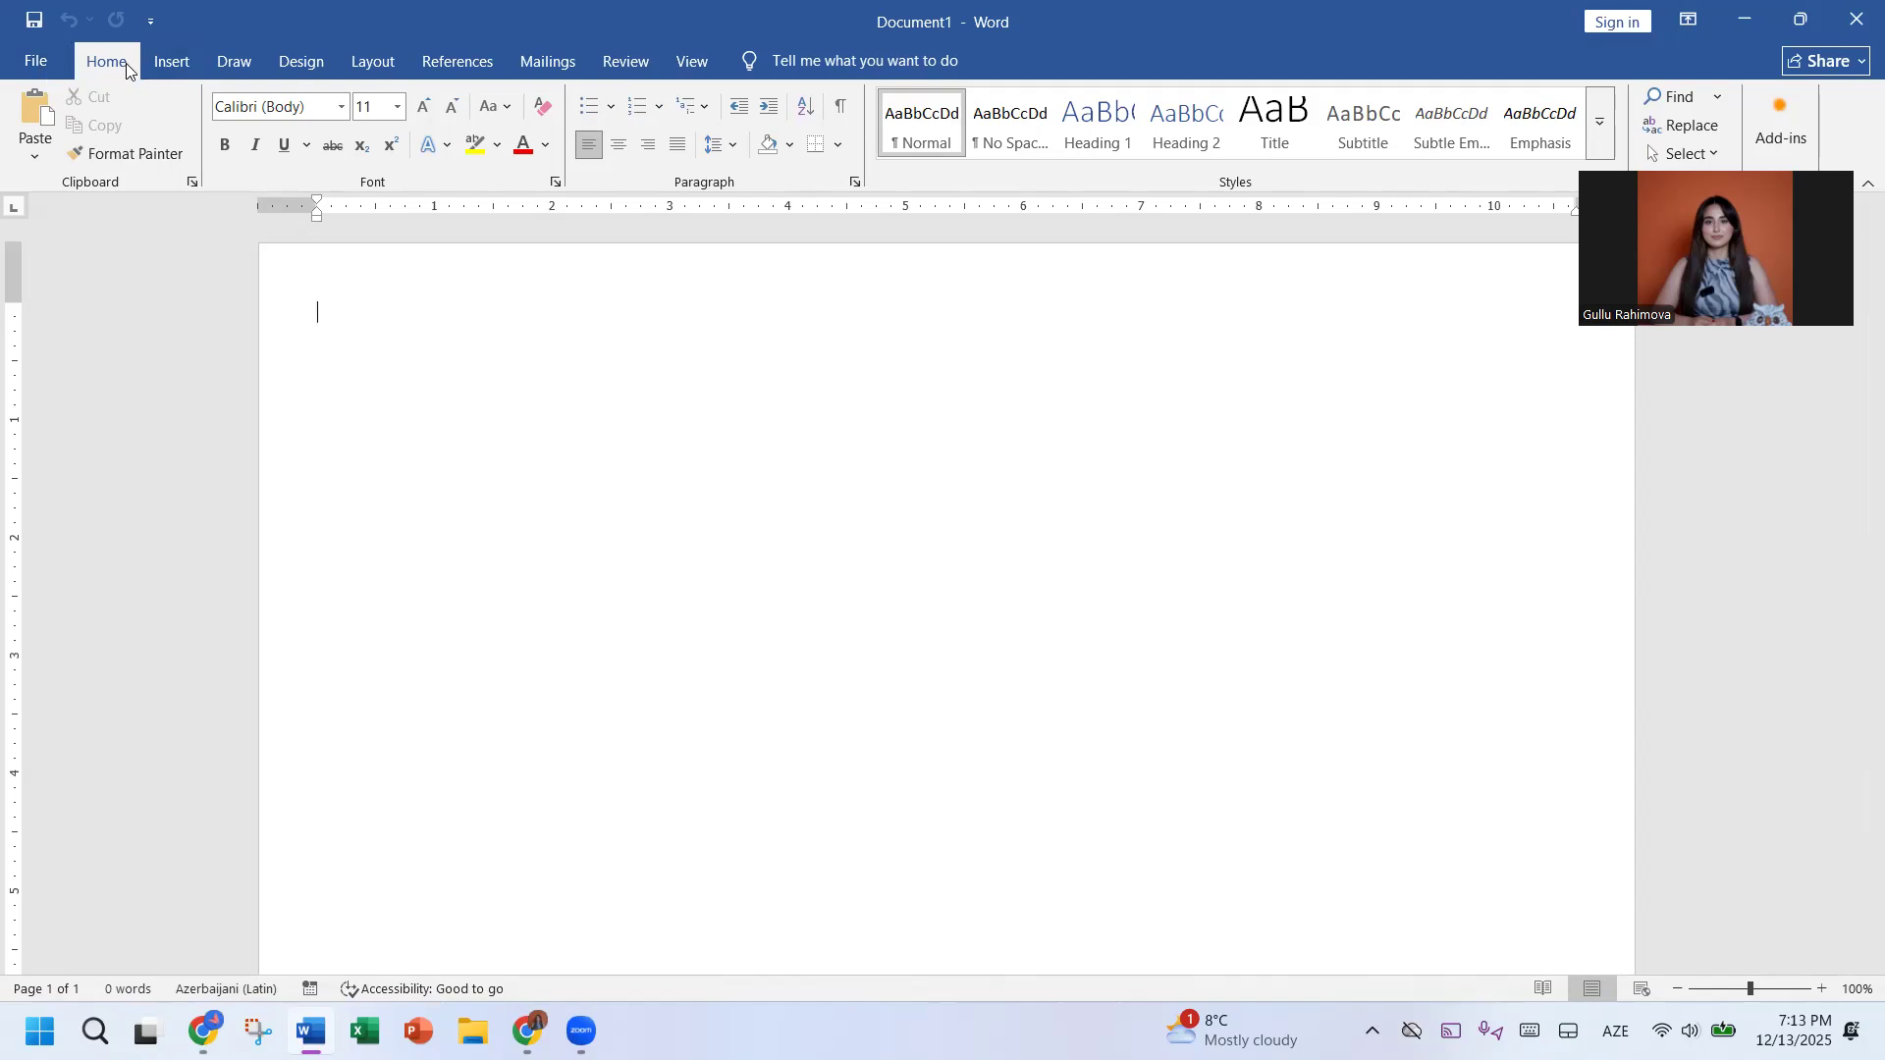
click(47, 66)
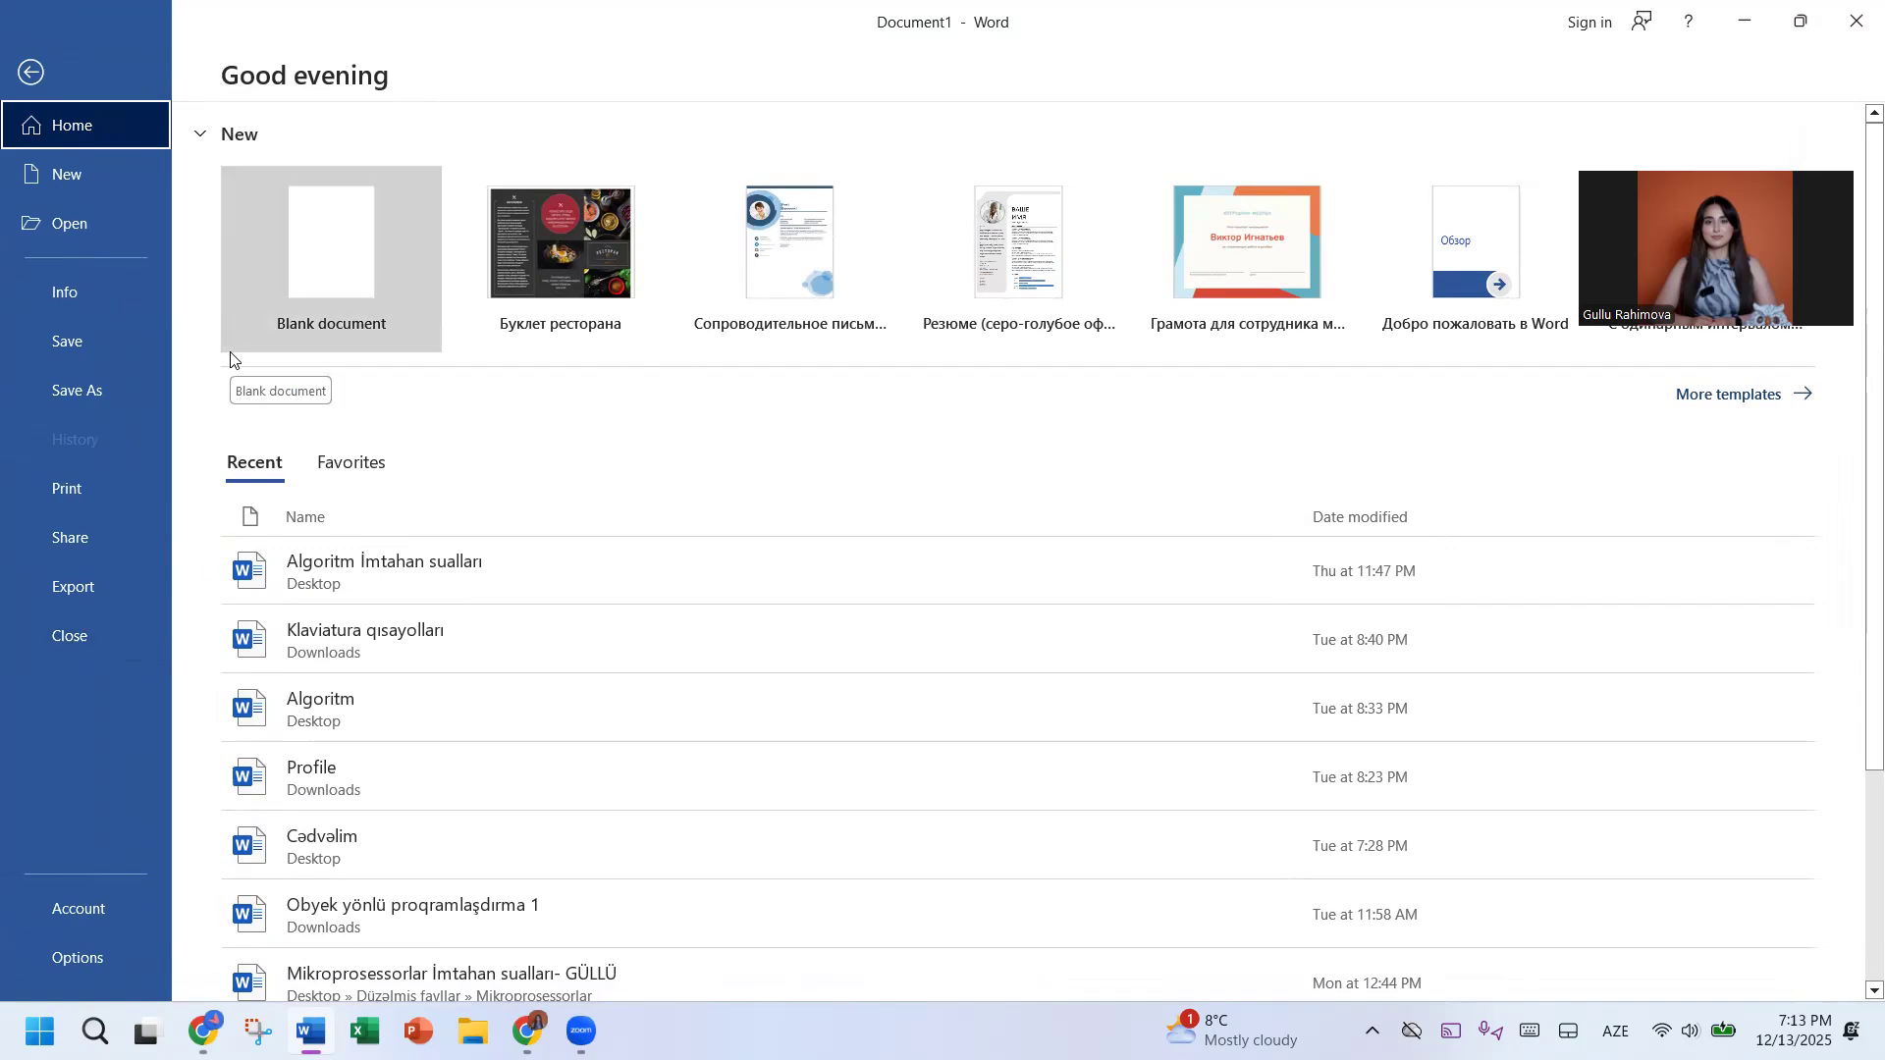
click(32, 72)
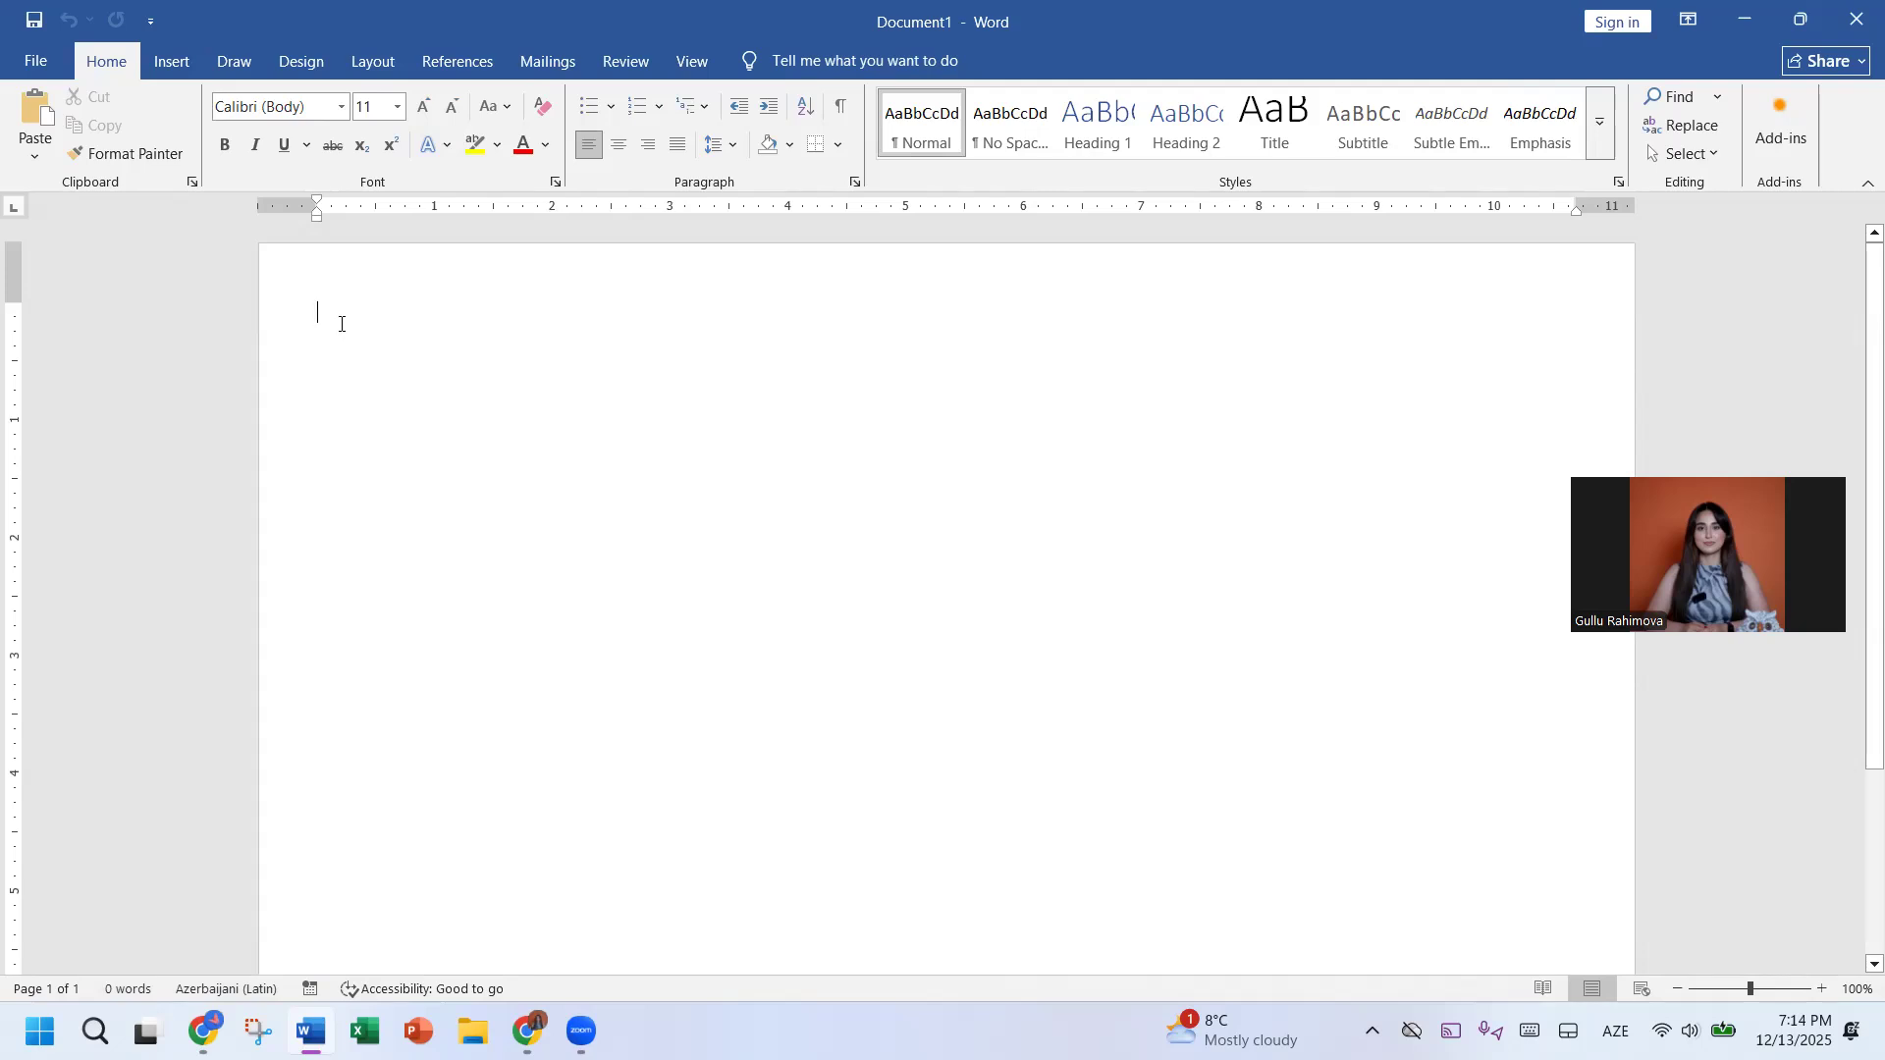
Step: Write "Div academy" on the first line of the blank document
text(s)
scroll(341, 324, up, 7)
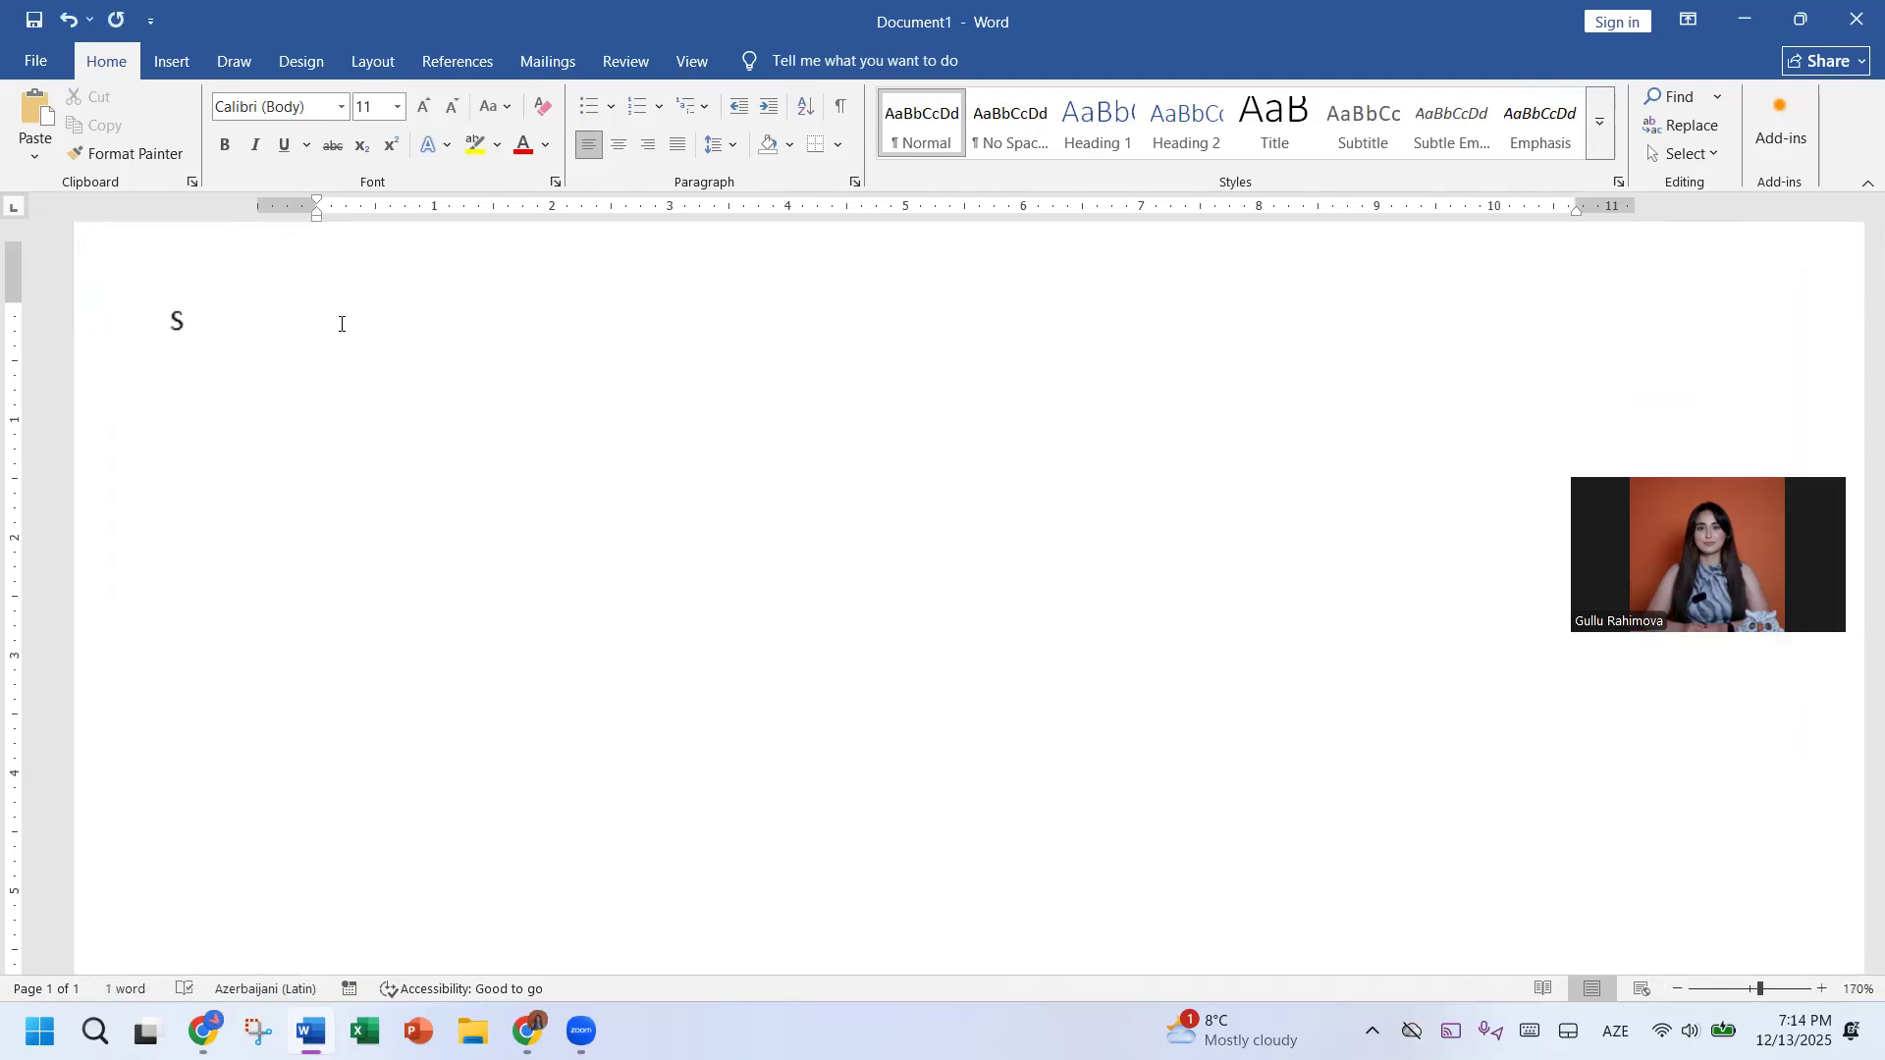
key(BackSpace)
text(Div acad)
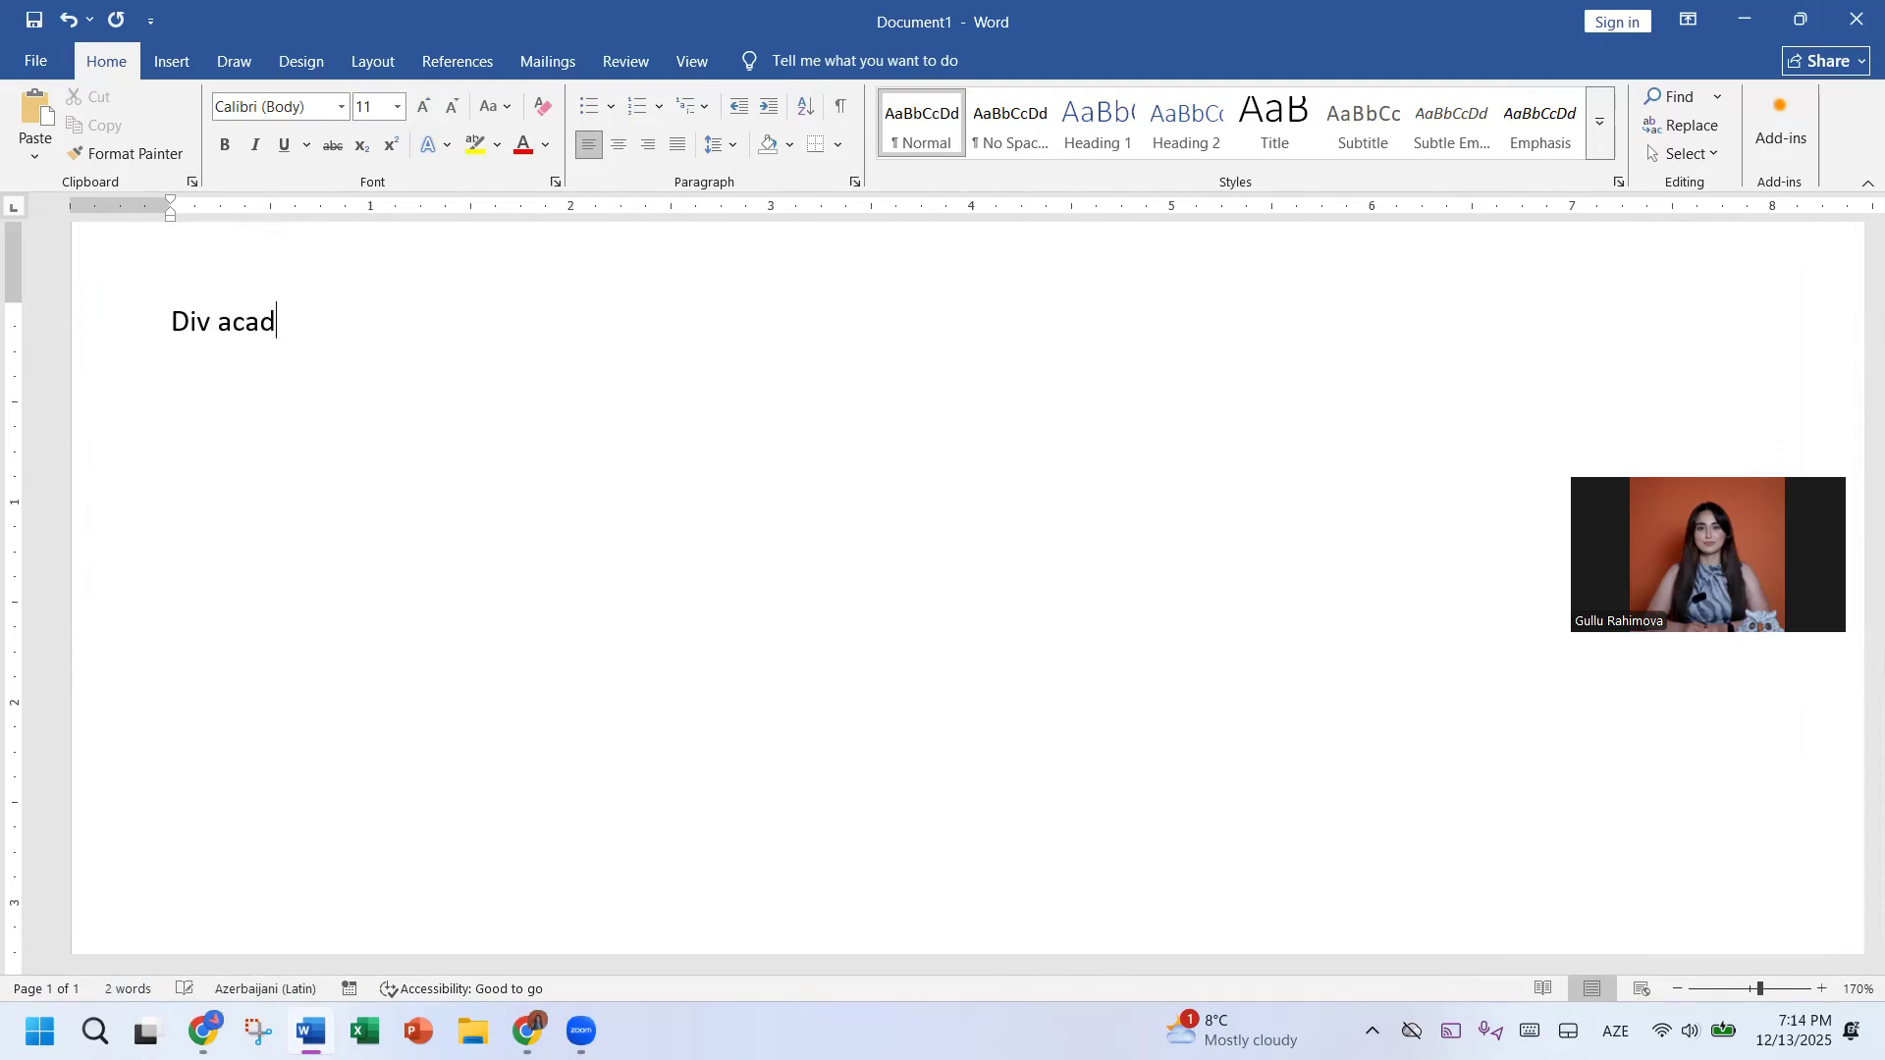
key(BackSpace)
text(demy)
Step: Copy the whole "Div academy" line to the clipboard and delete it from the document
triple_click(333, 322)
key(ctrl+c)
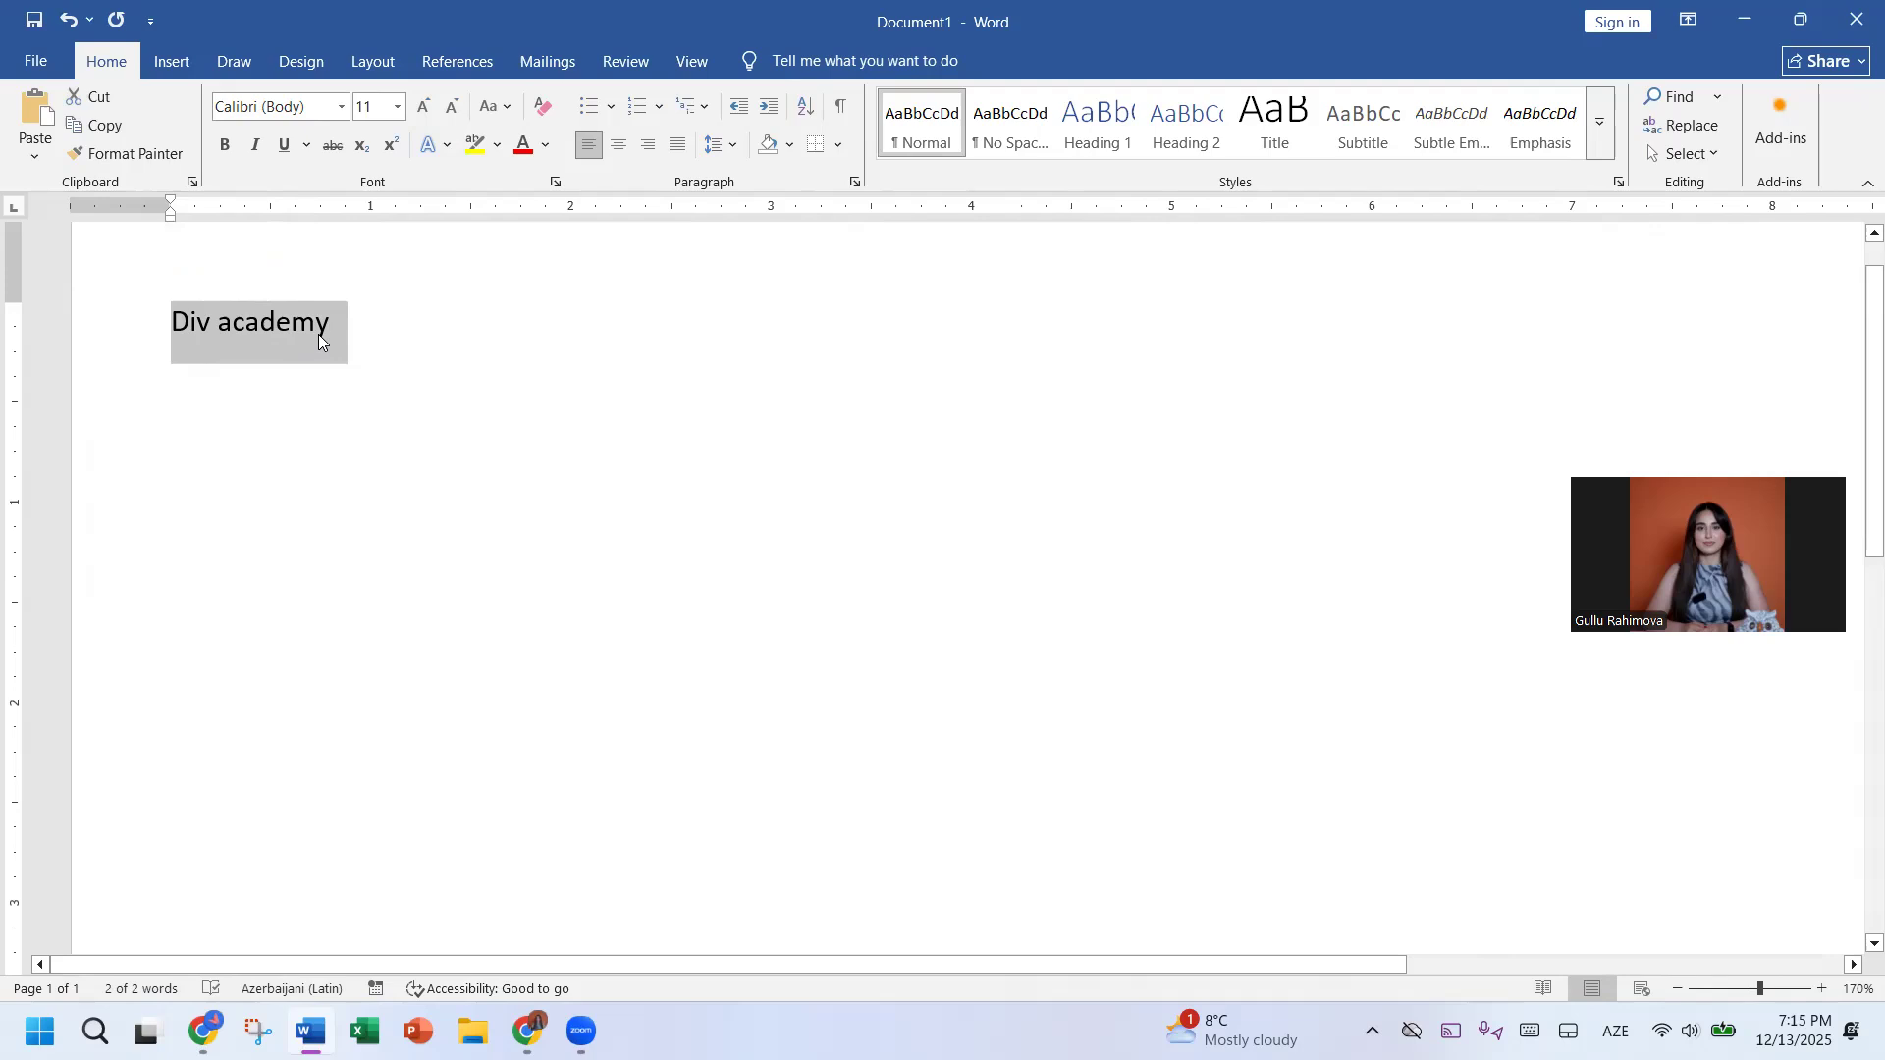
key(BackSpace)
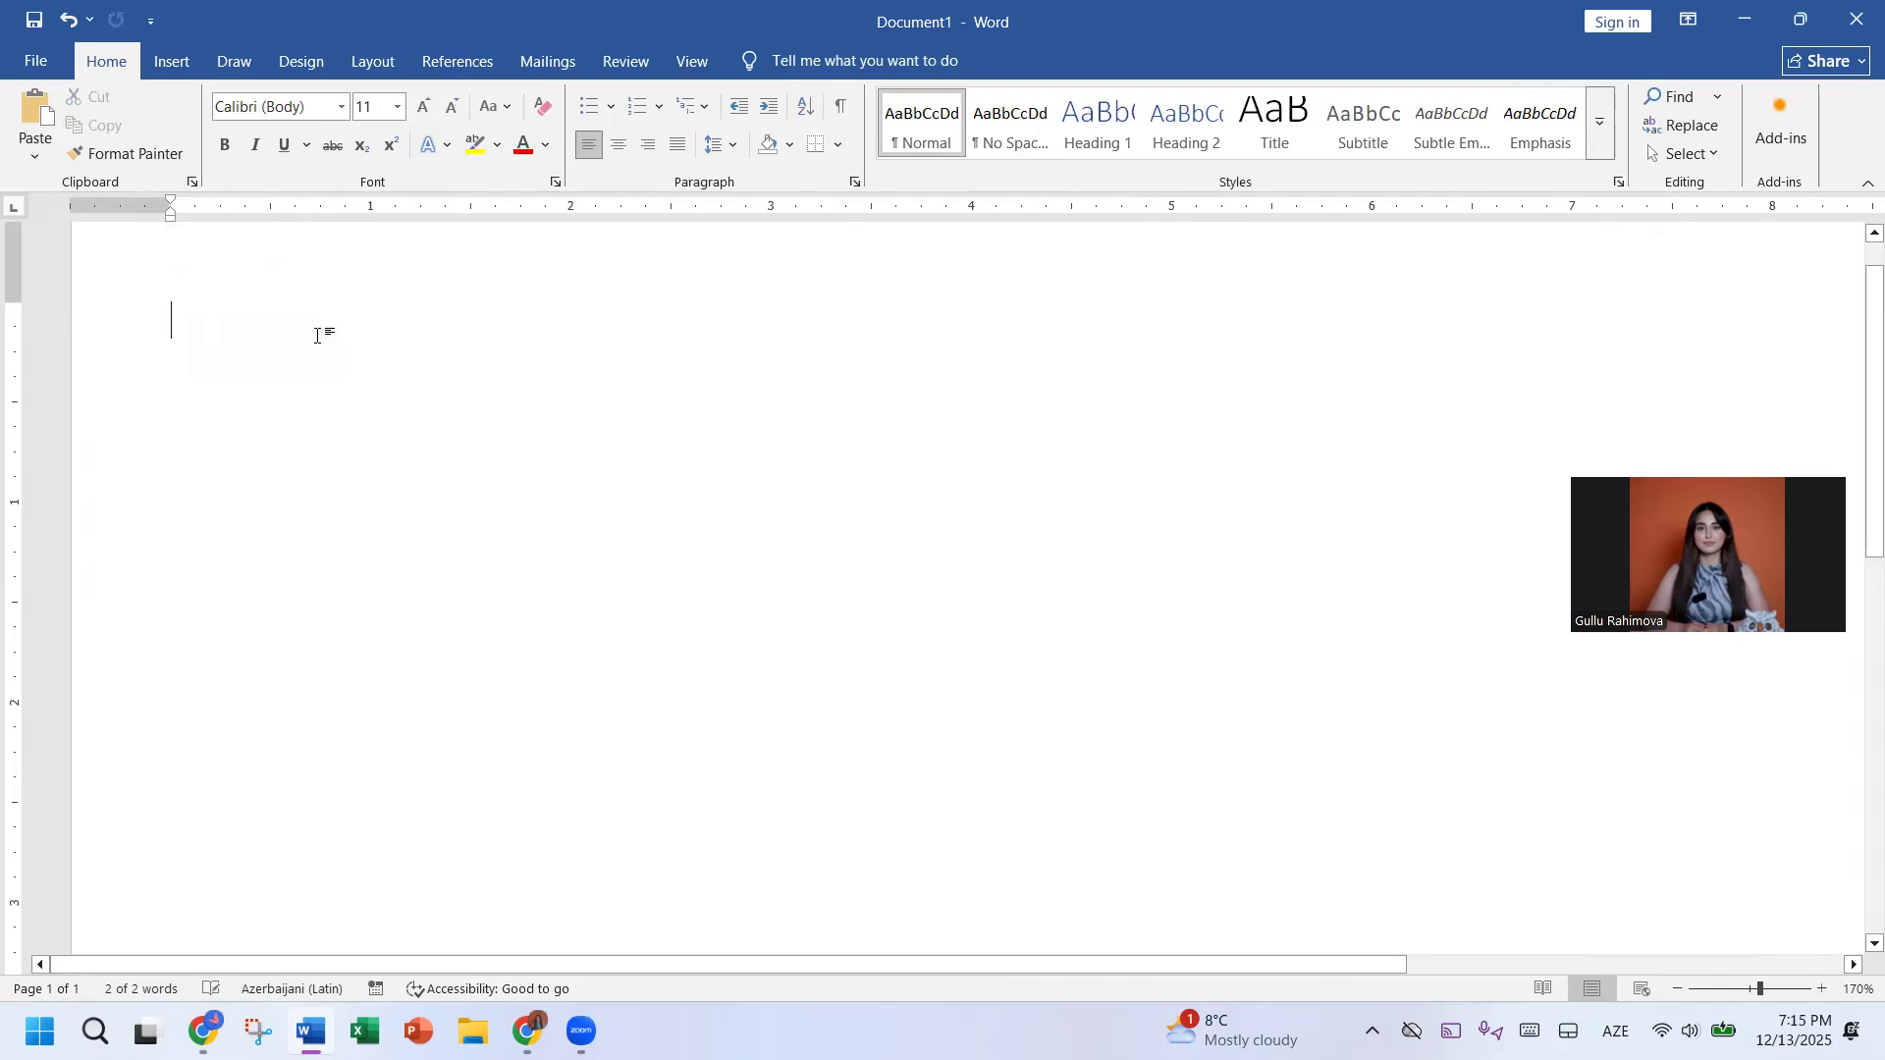
Step: Show the Clipboard pane, paste "Div academy" back into the document, and copy only the word "Div"
click(192, 181)
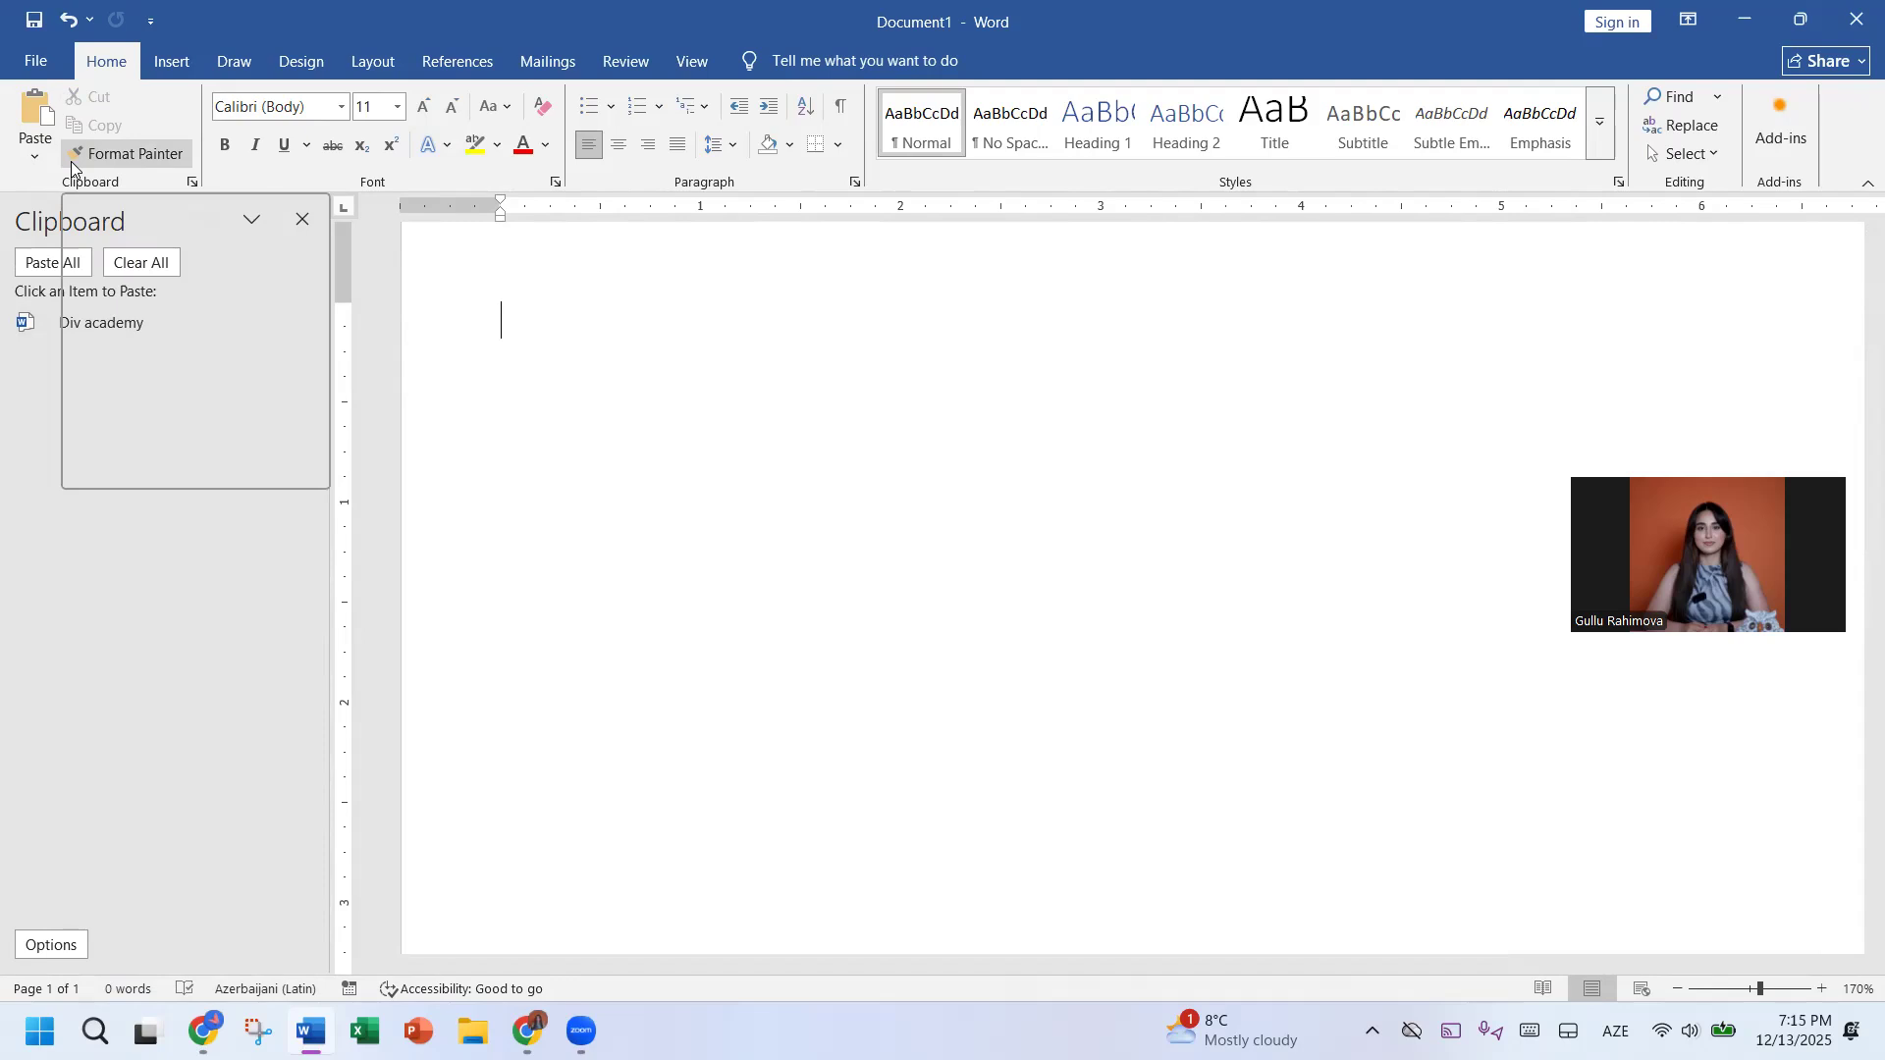
click(40, 110)
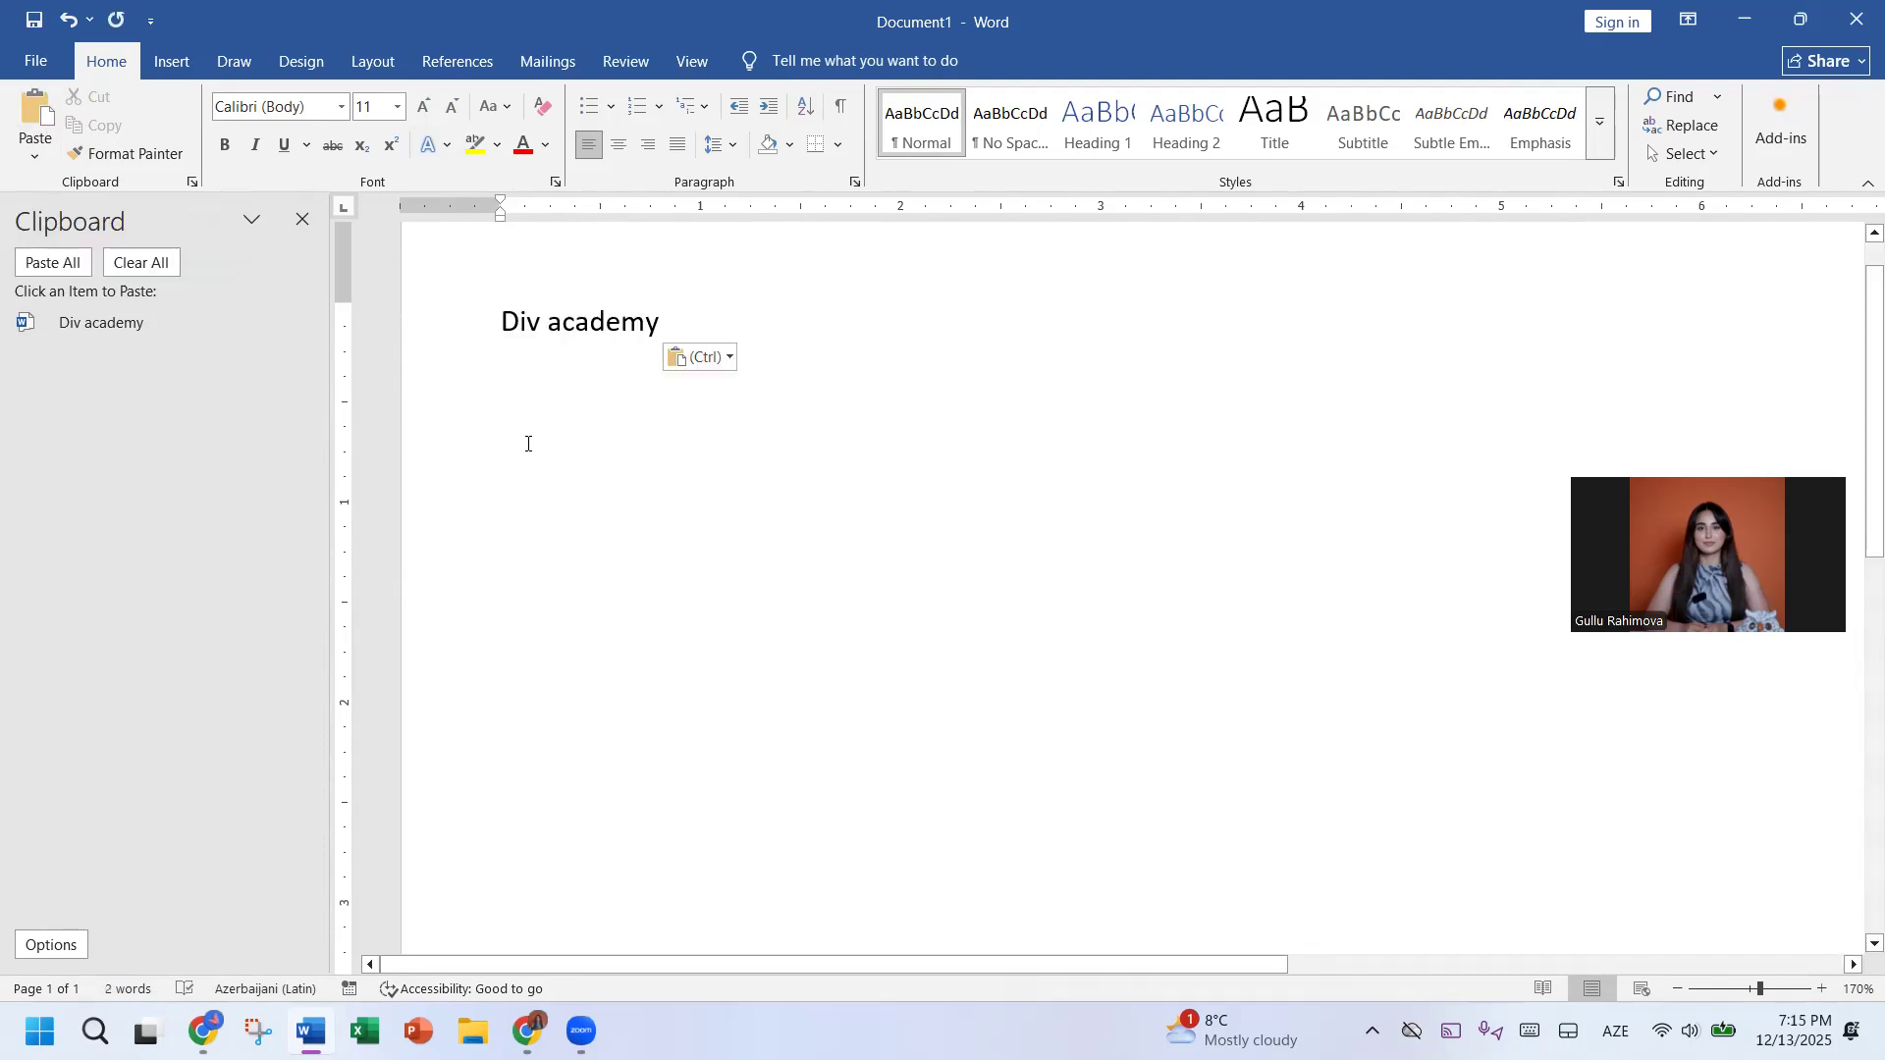
click(515, 333)
double_click(514, 337)
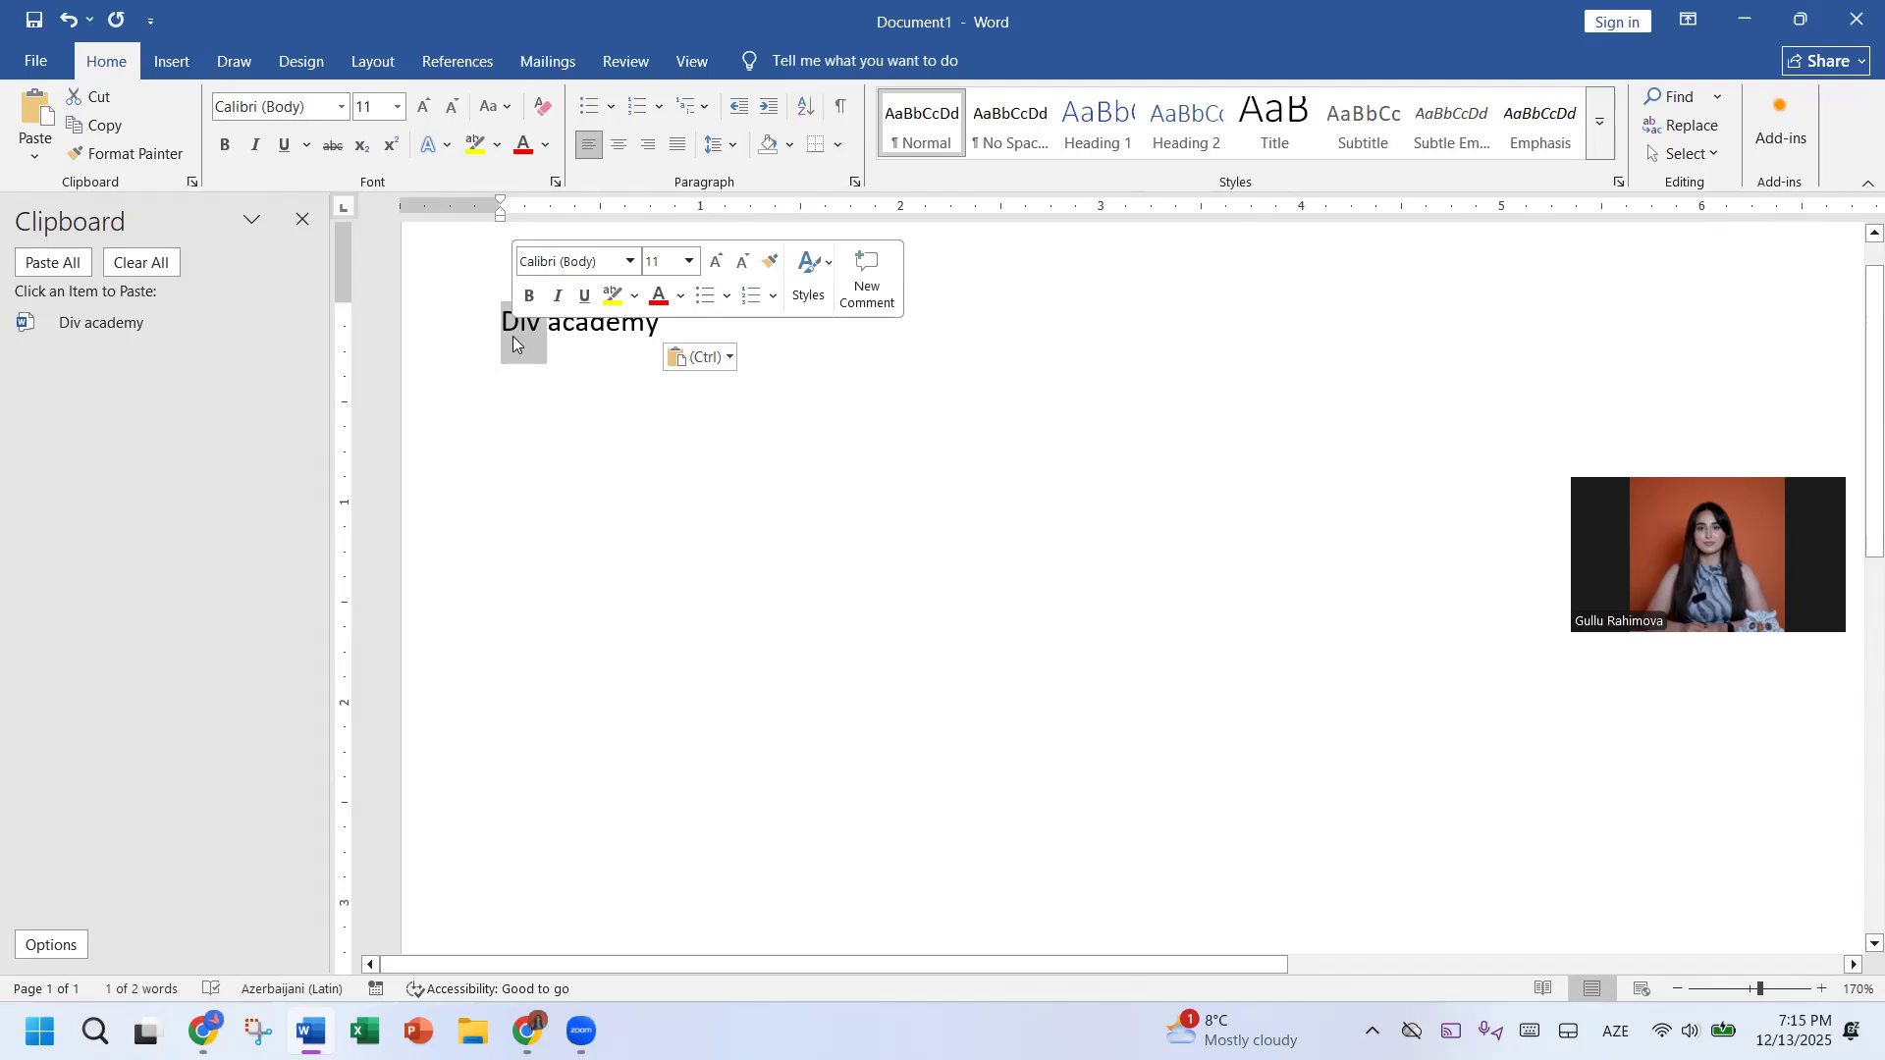
click(116, 126)
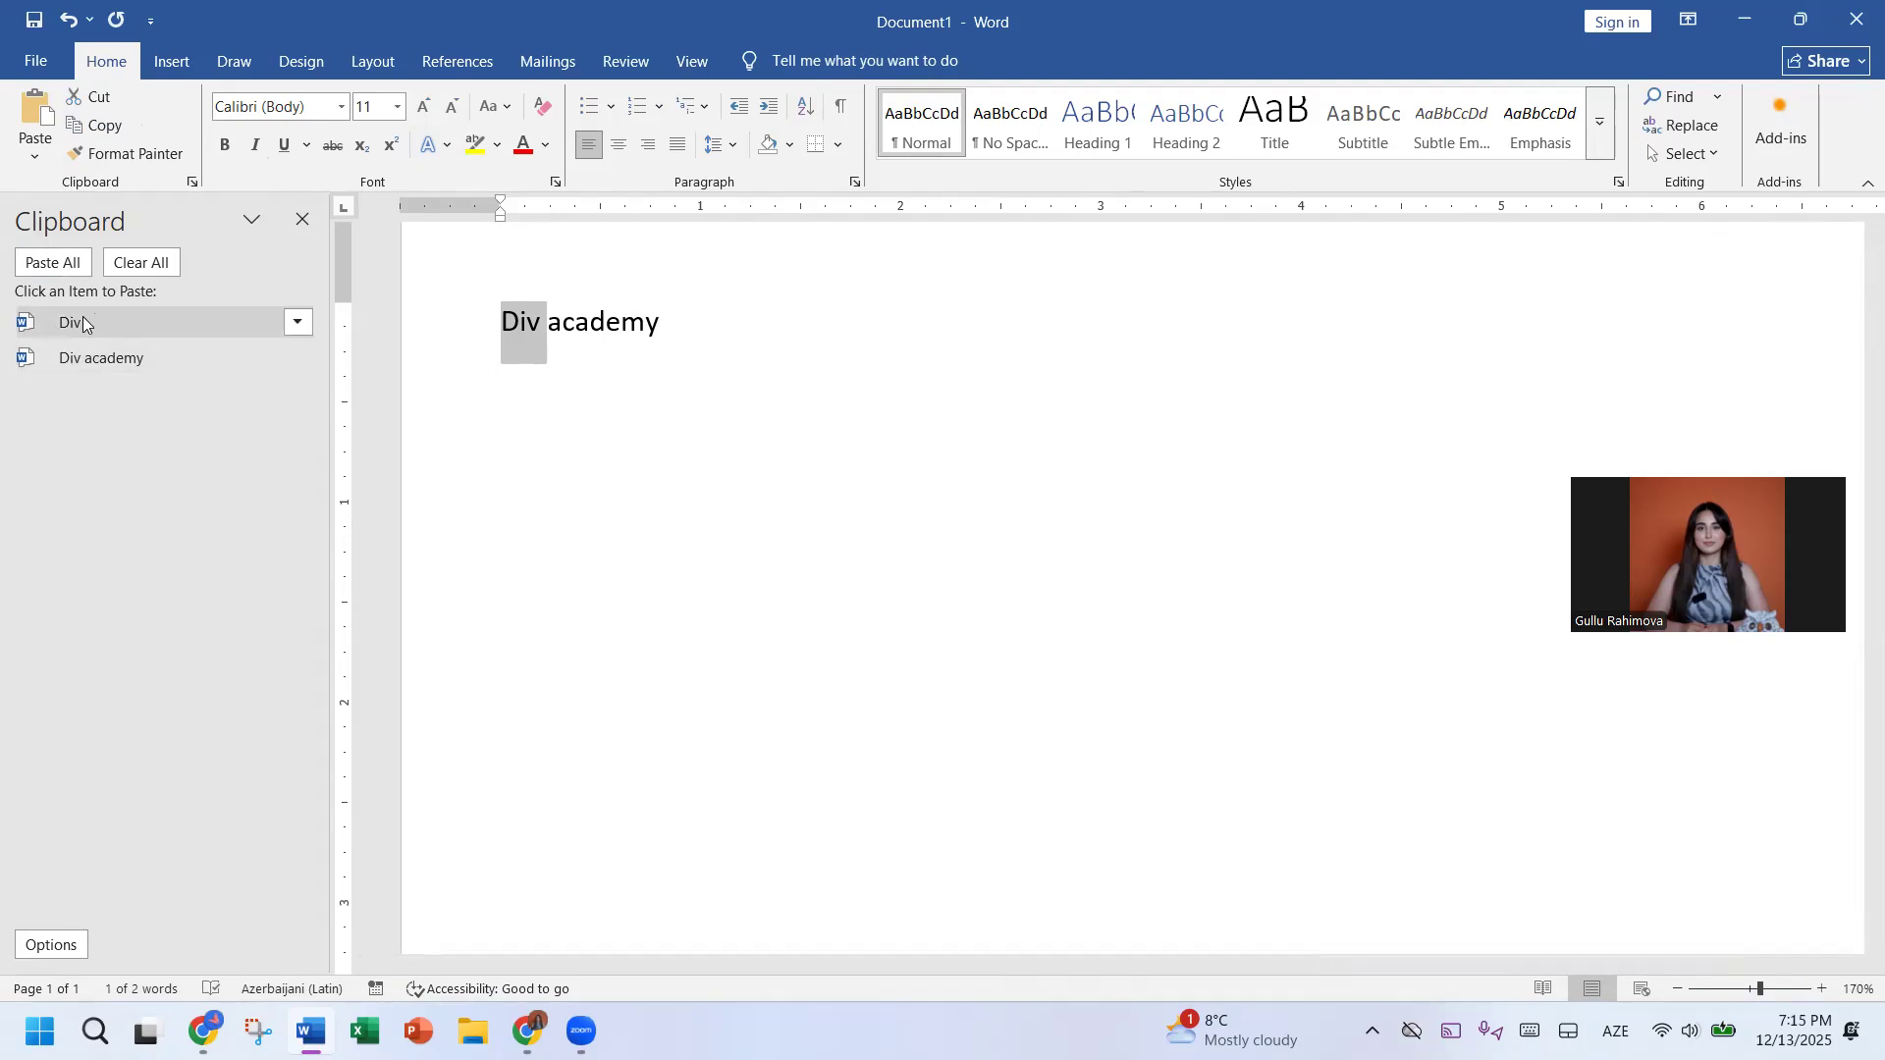
Step: Paste all collected clipboard items three times in a row, starting on a new line below "Div academy"
click(572, 457)
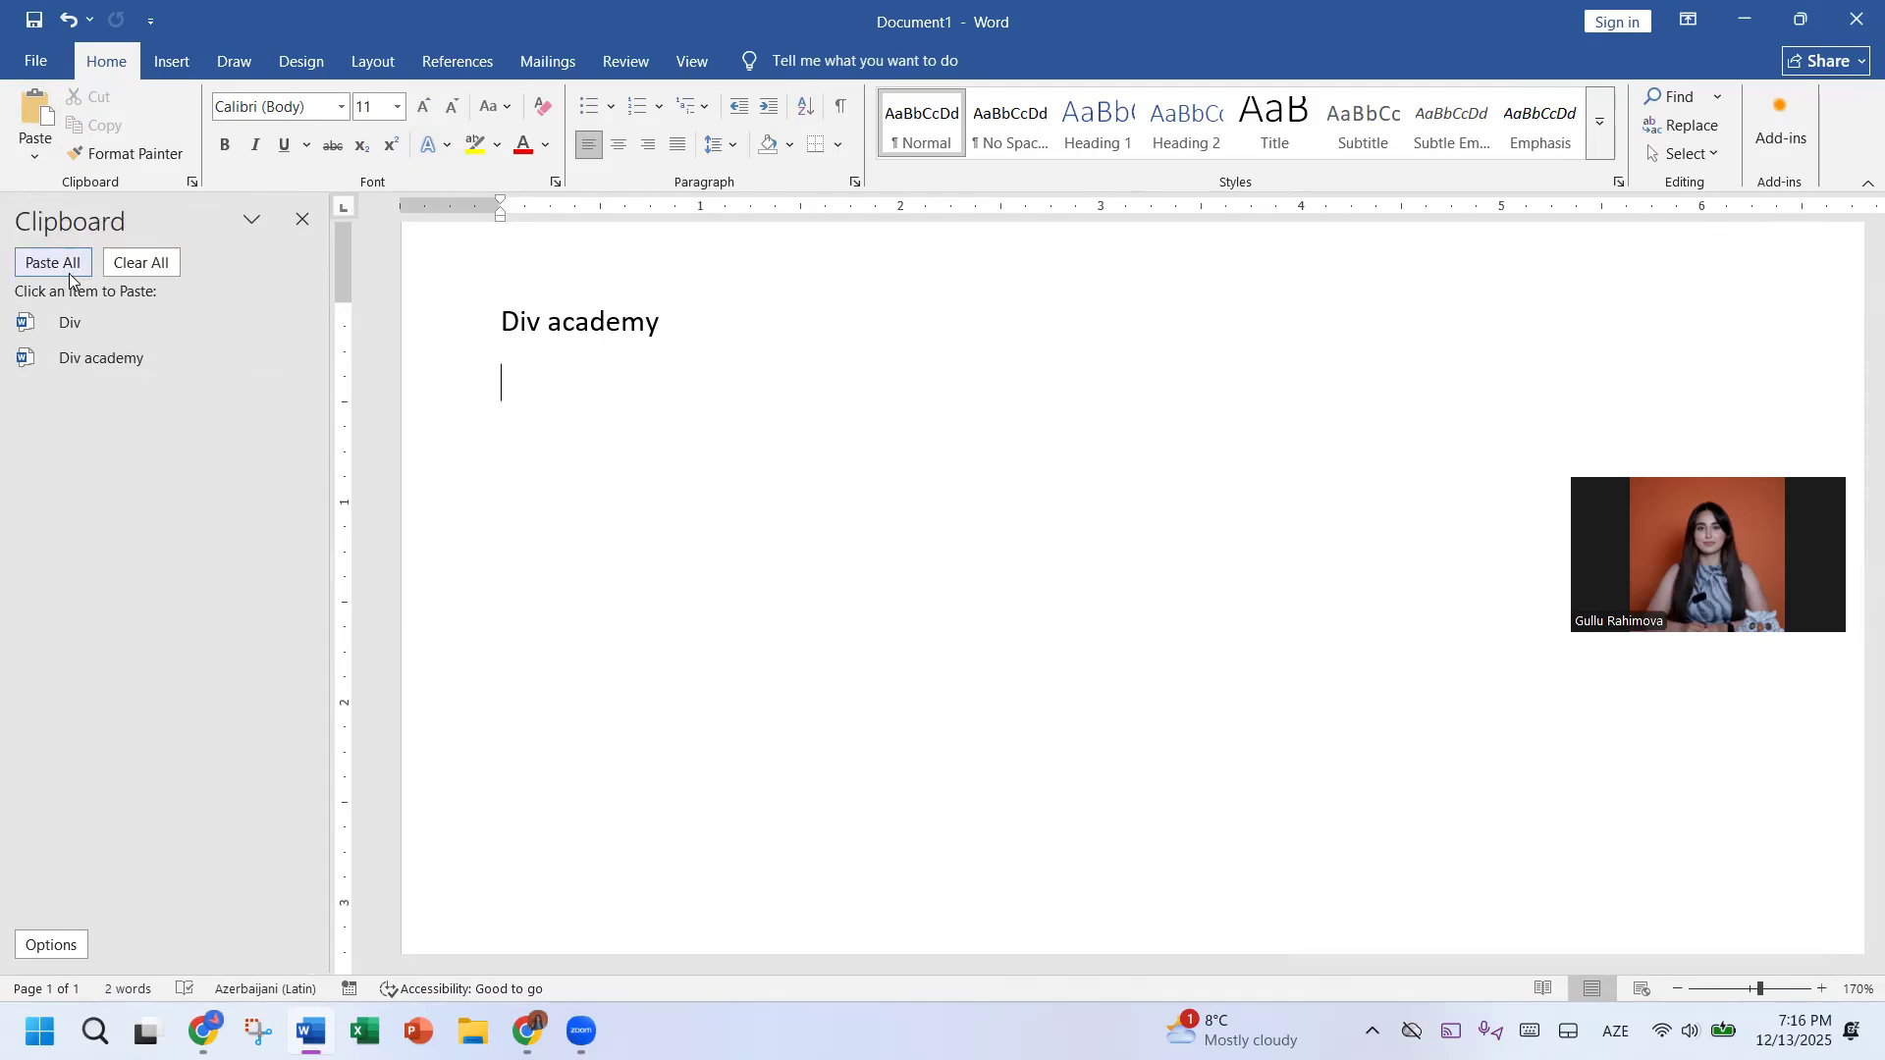
click(70, 277)
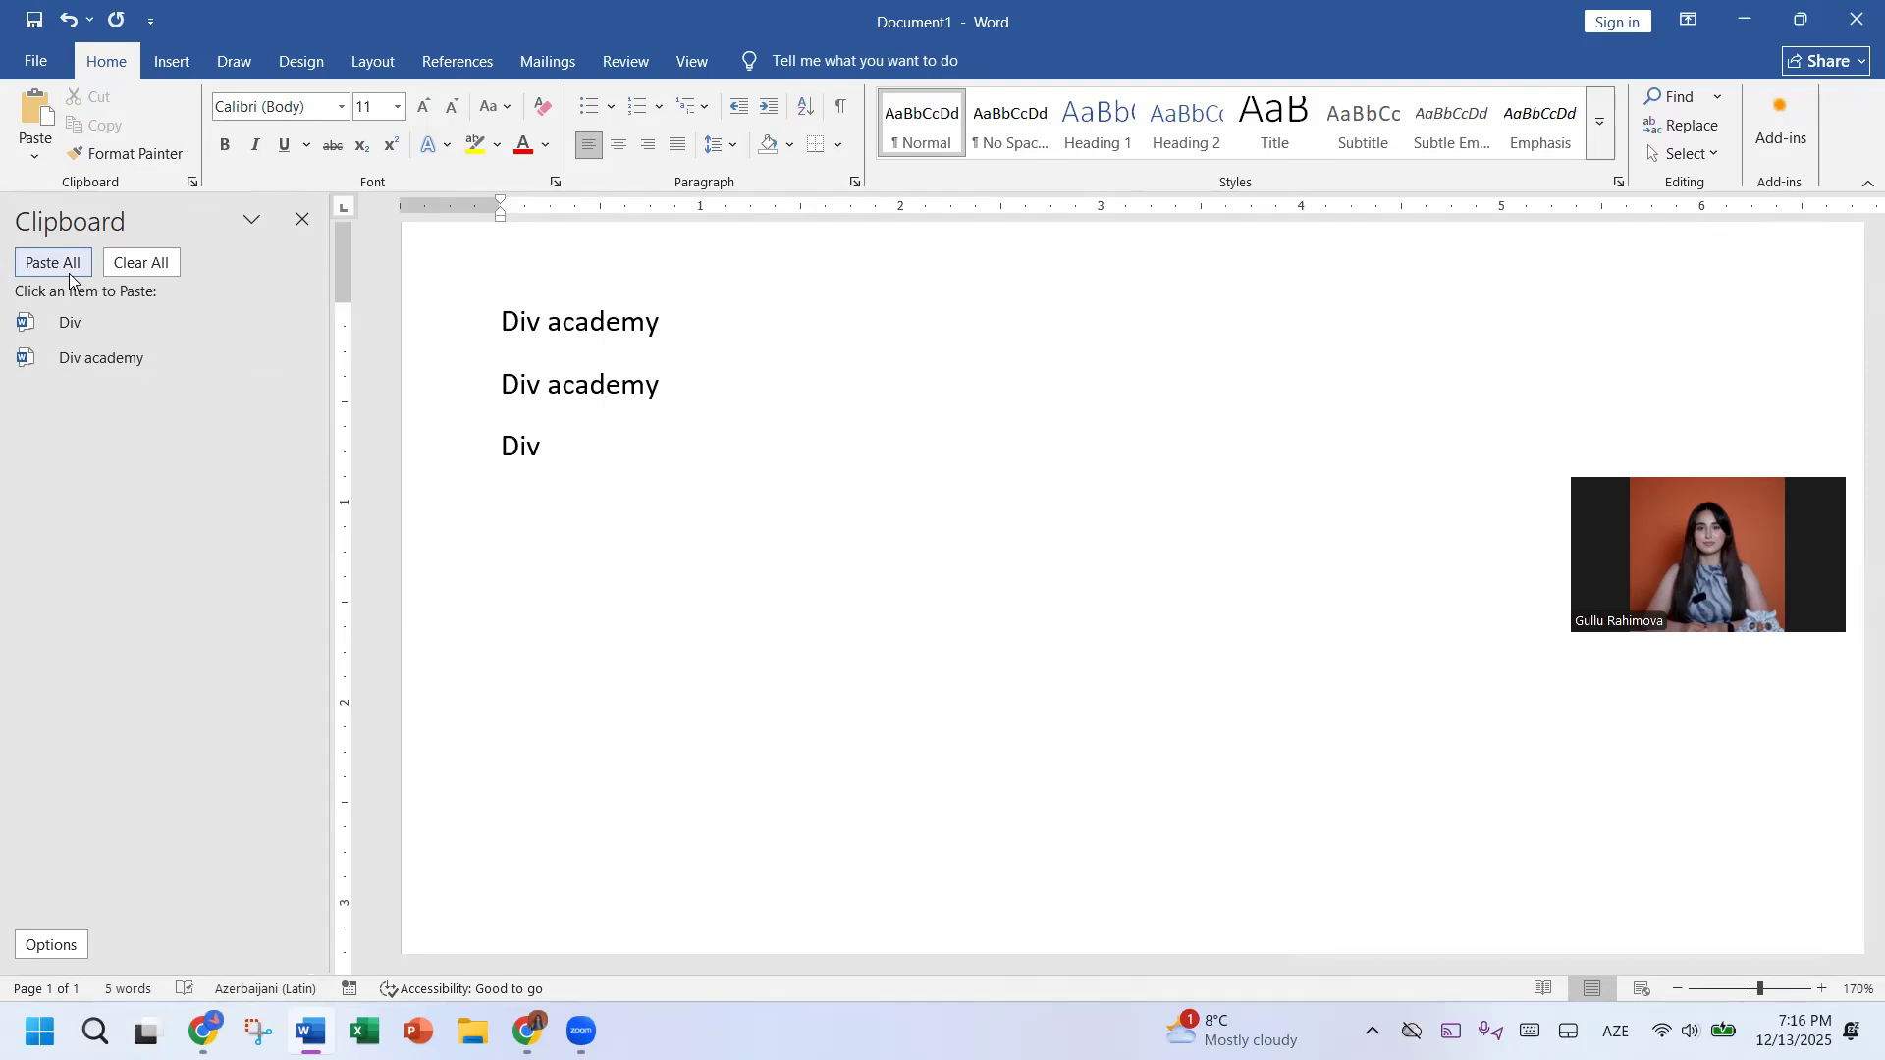
click(70, 277)
click(70, 276)
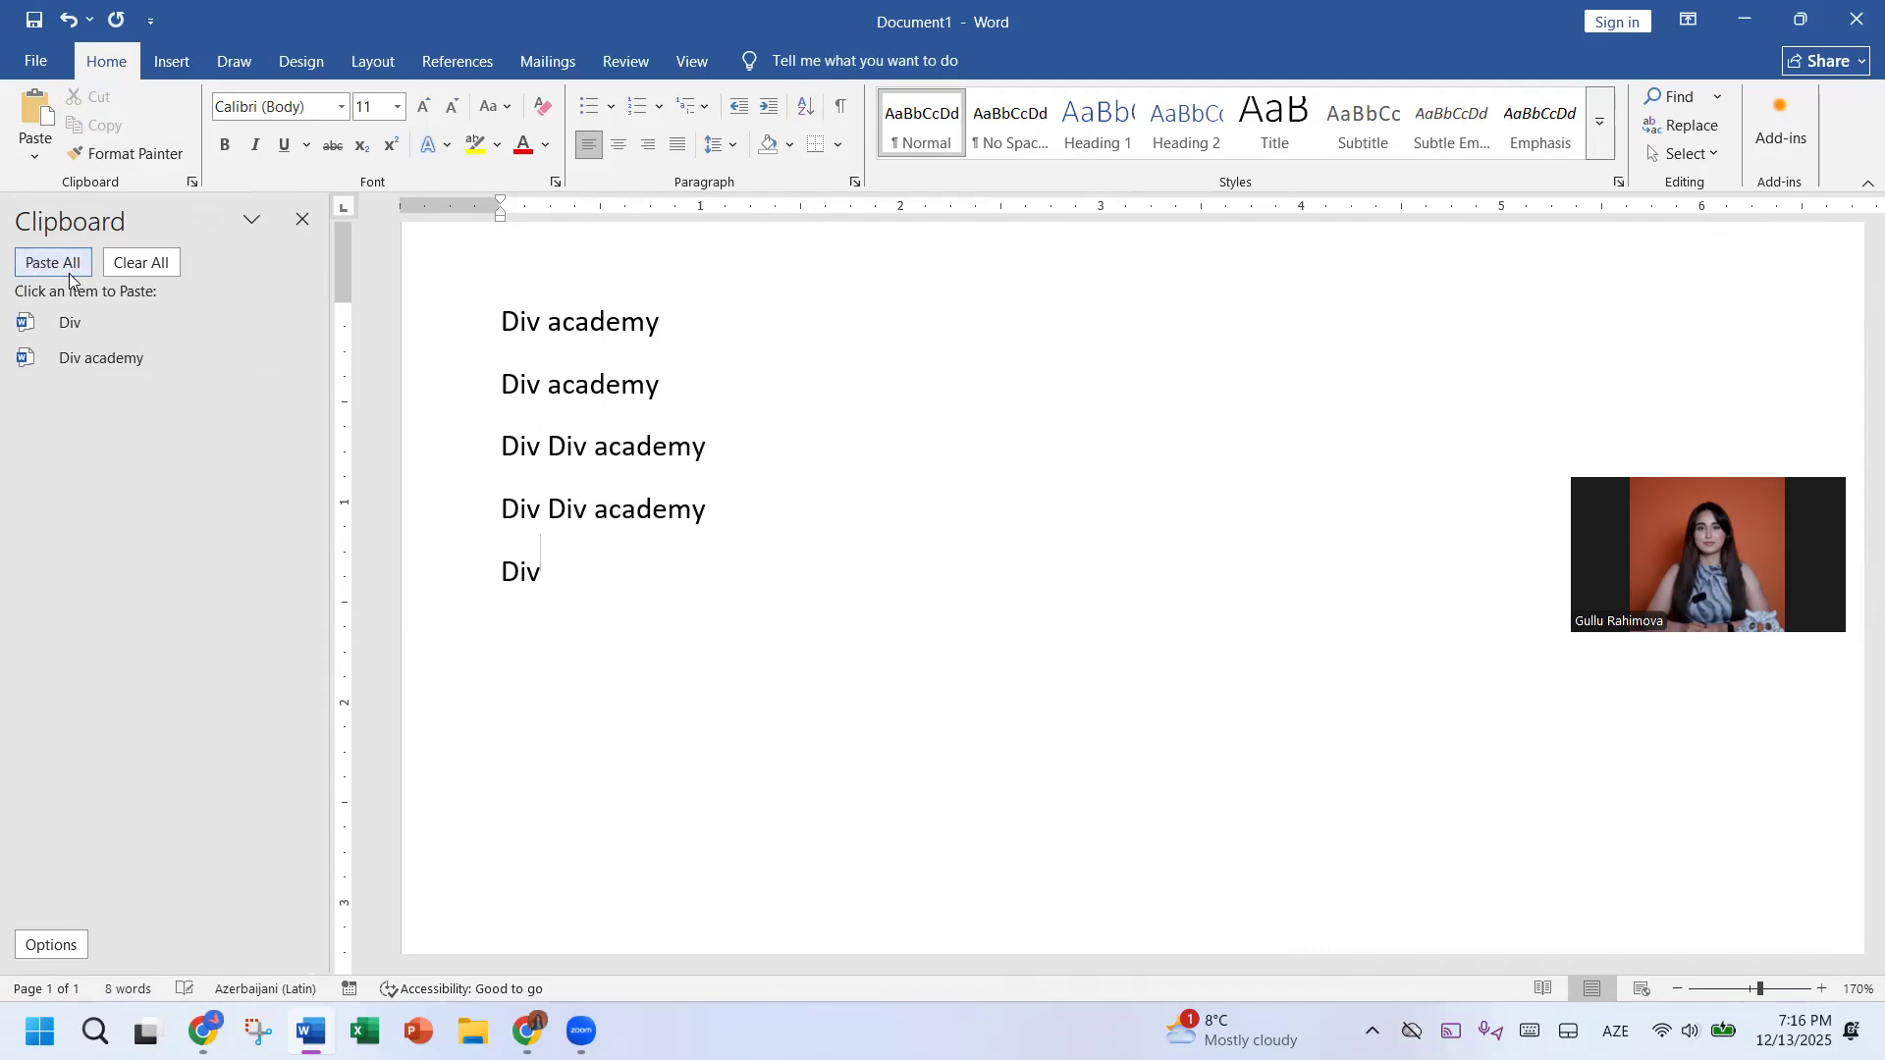
Step: Clear all items from the clipboard and close the Clipboard pane
click(125, 275)
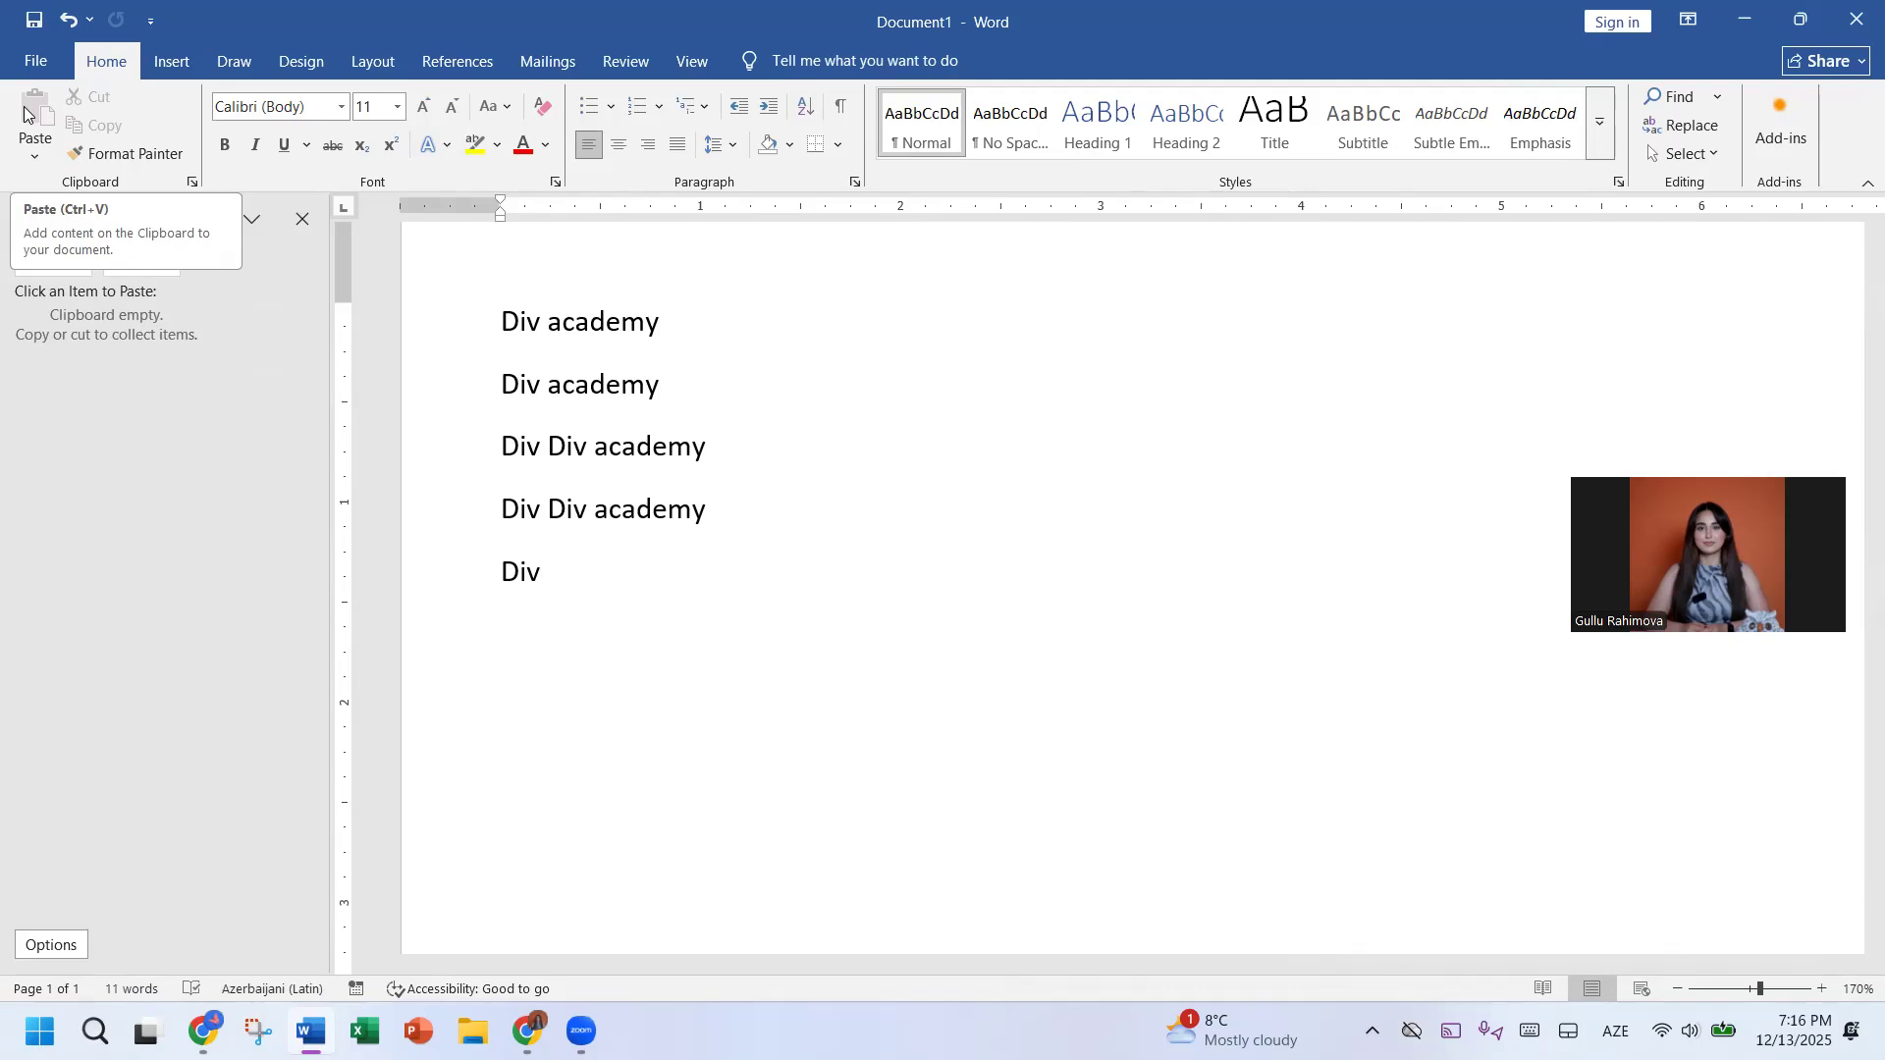
click(299, 221)
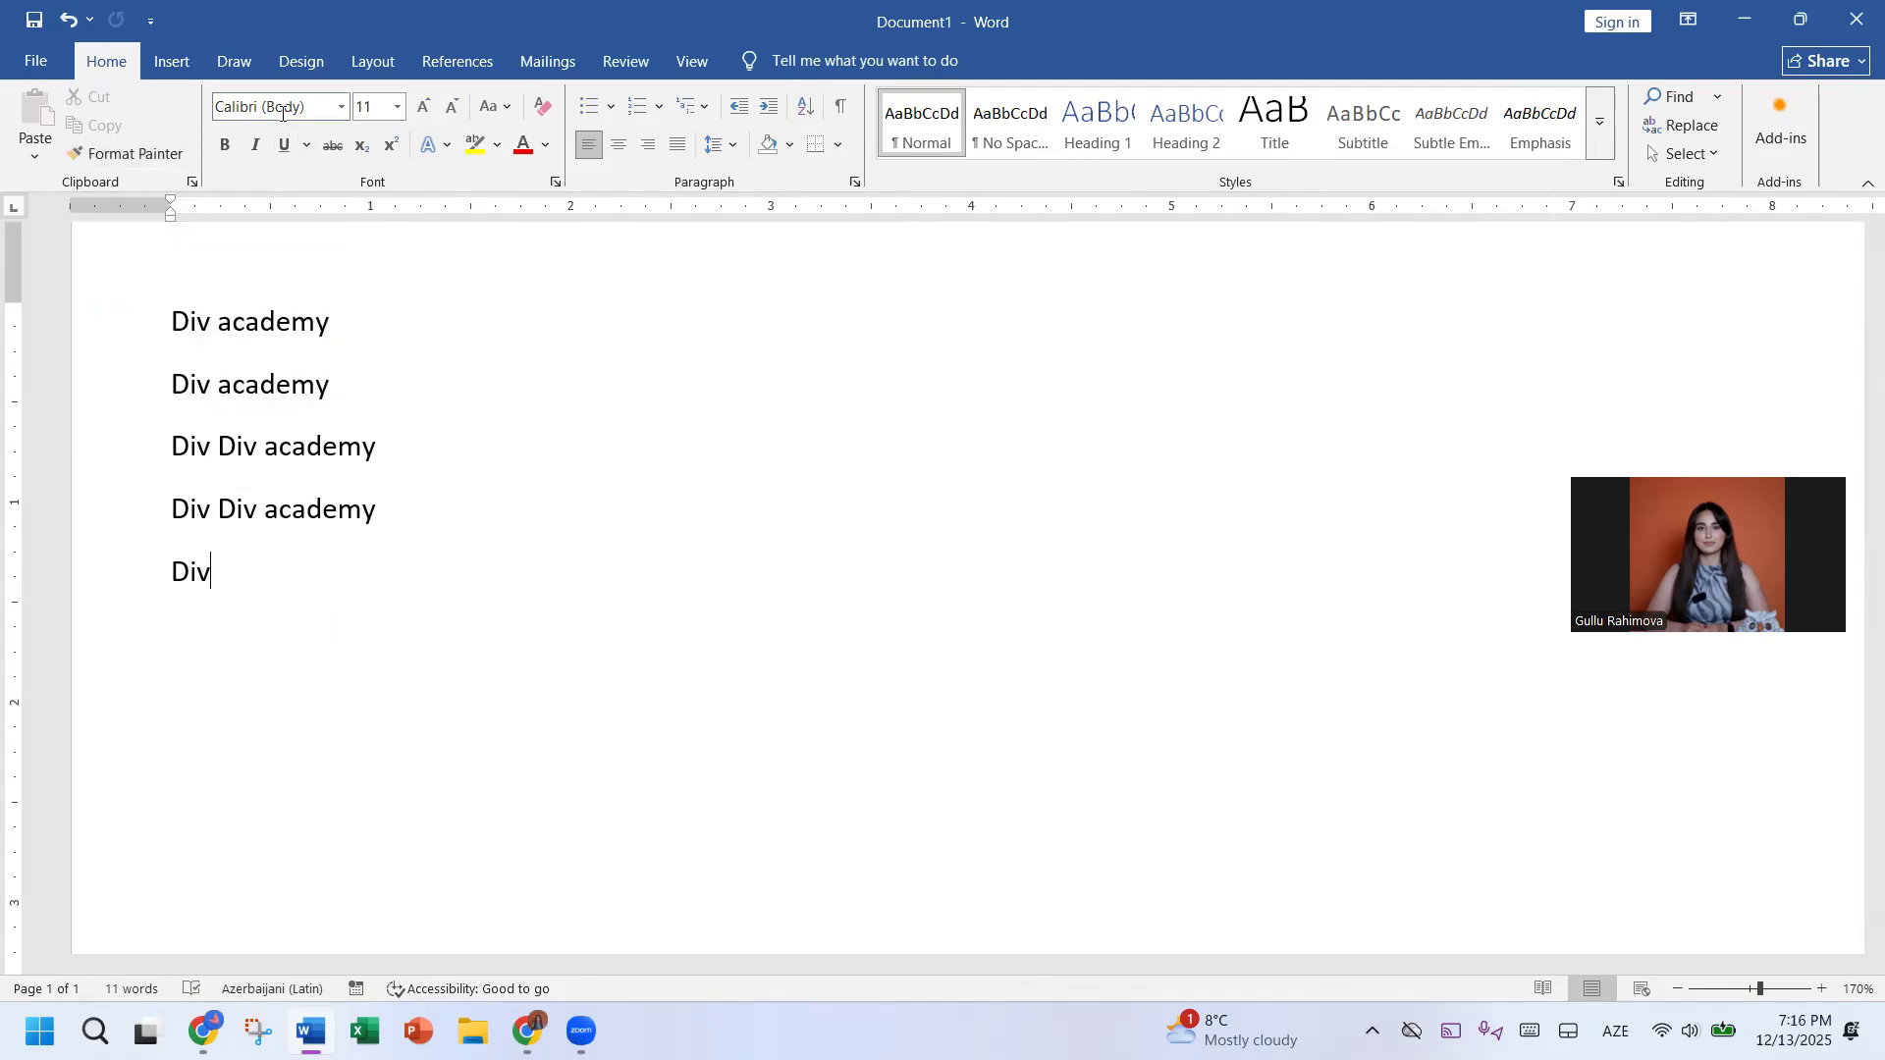
Step: Format the whole first "Div academy" line in the Arial (Body) font at size 12
drag(190, 322, 322, 330)
click(320, 328)
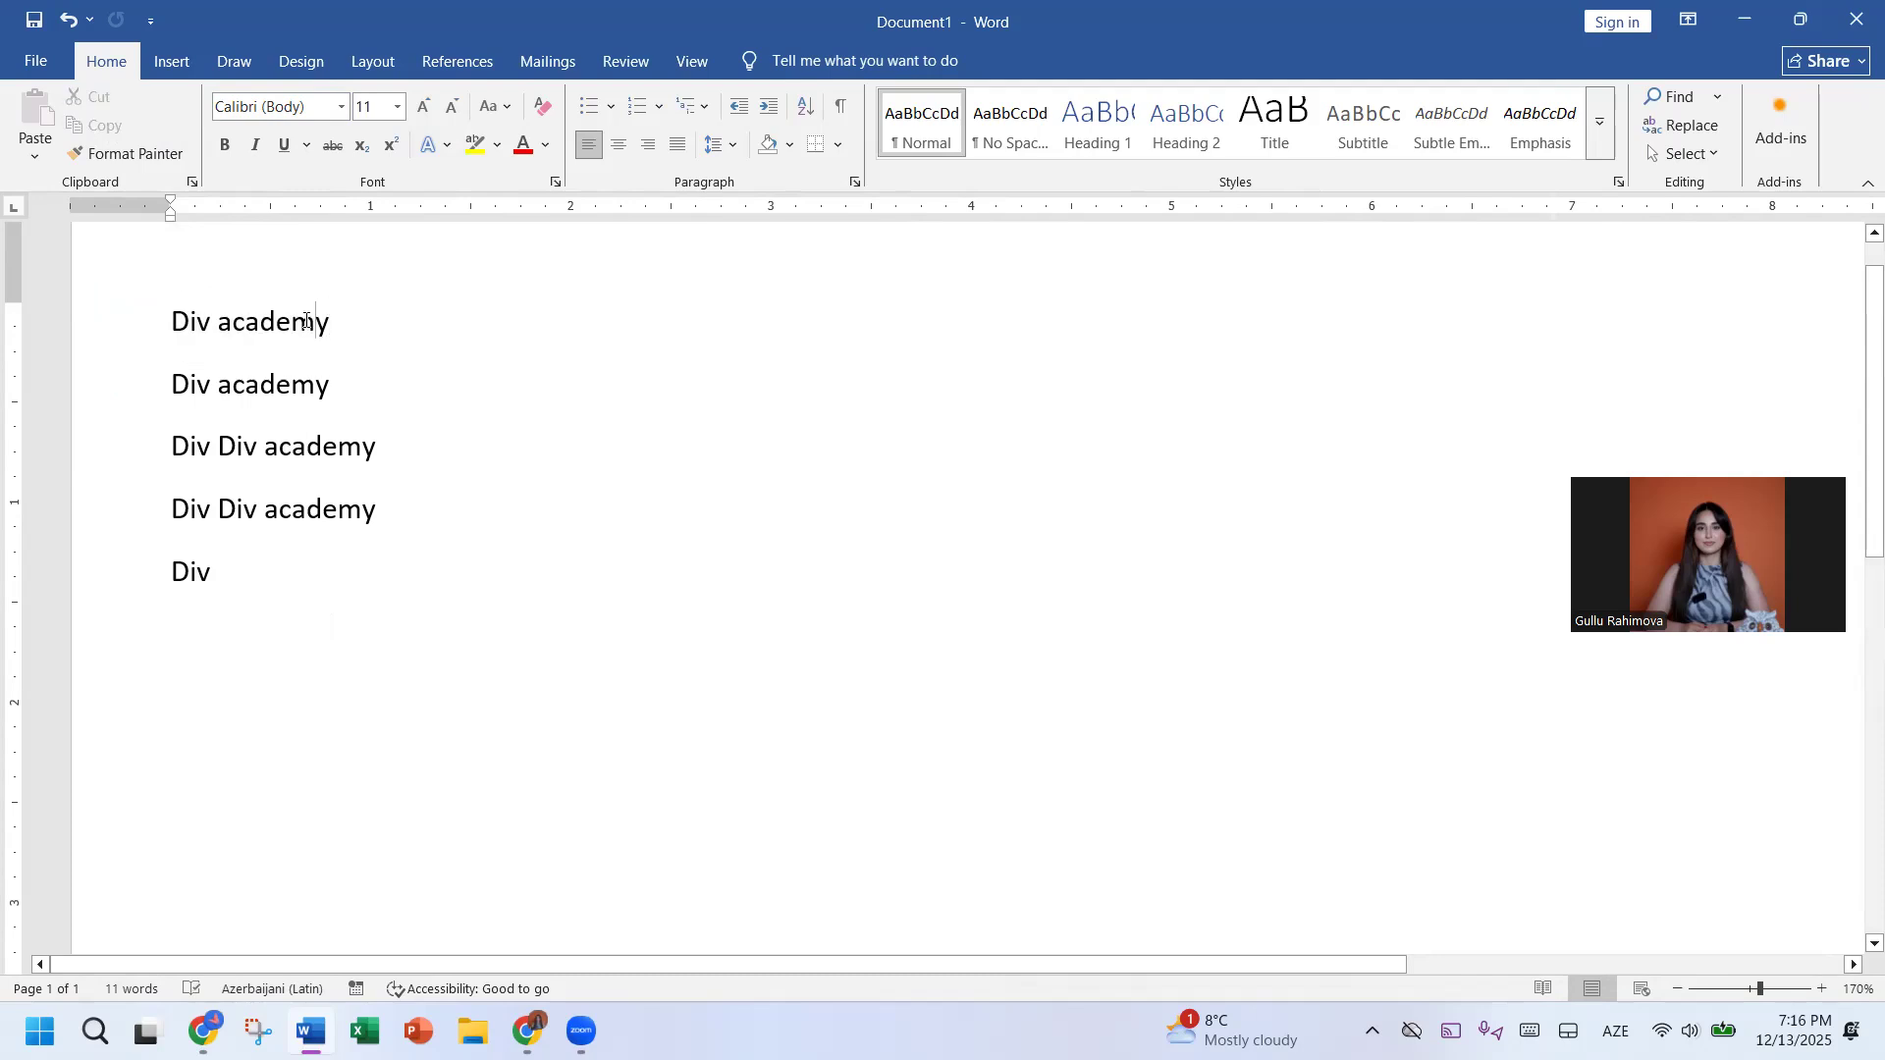
double_click(305, 324)
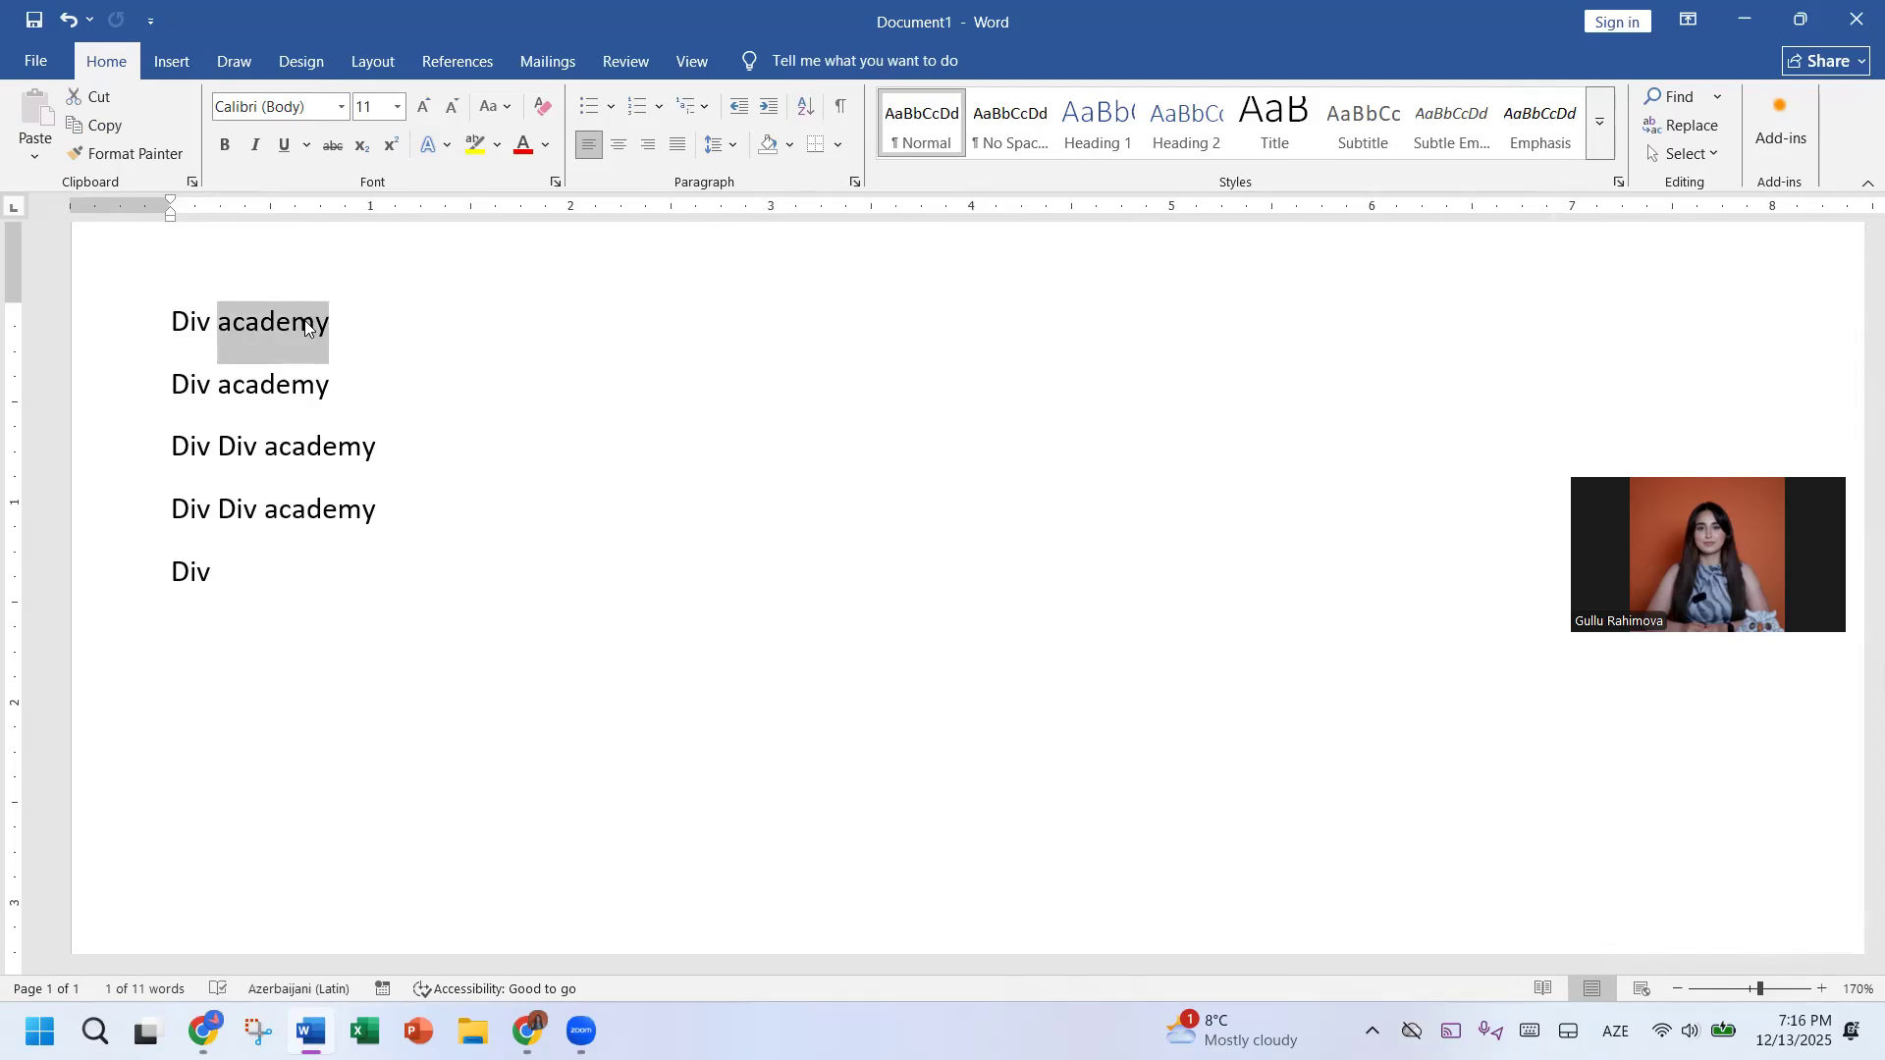
triple_click(305, 324)
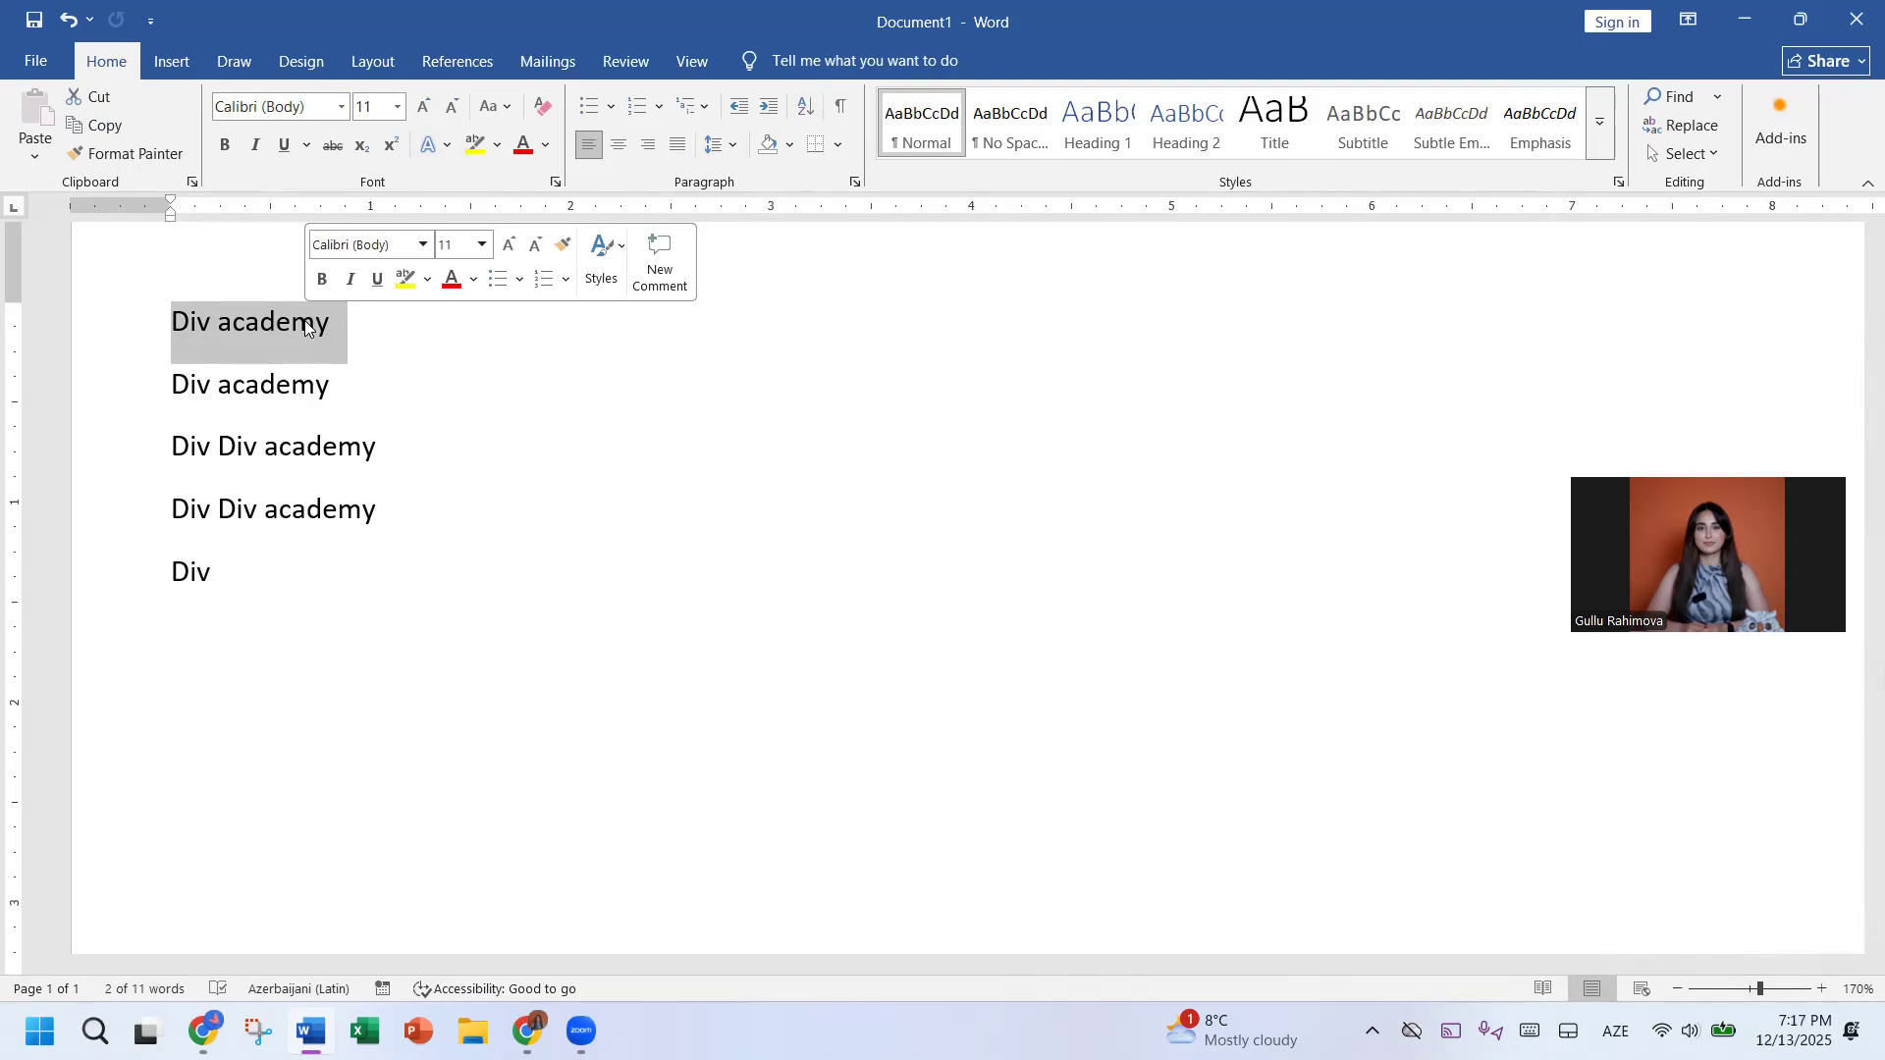
click(341, 116)
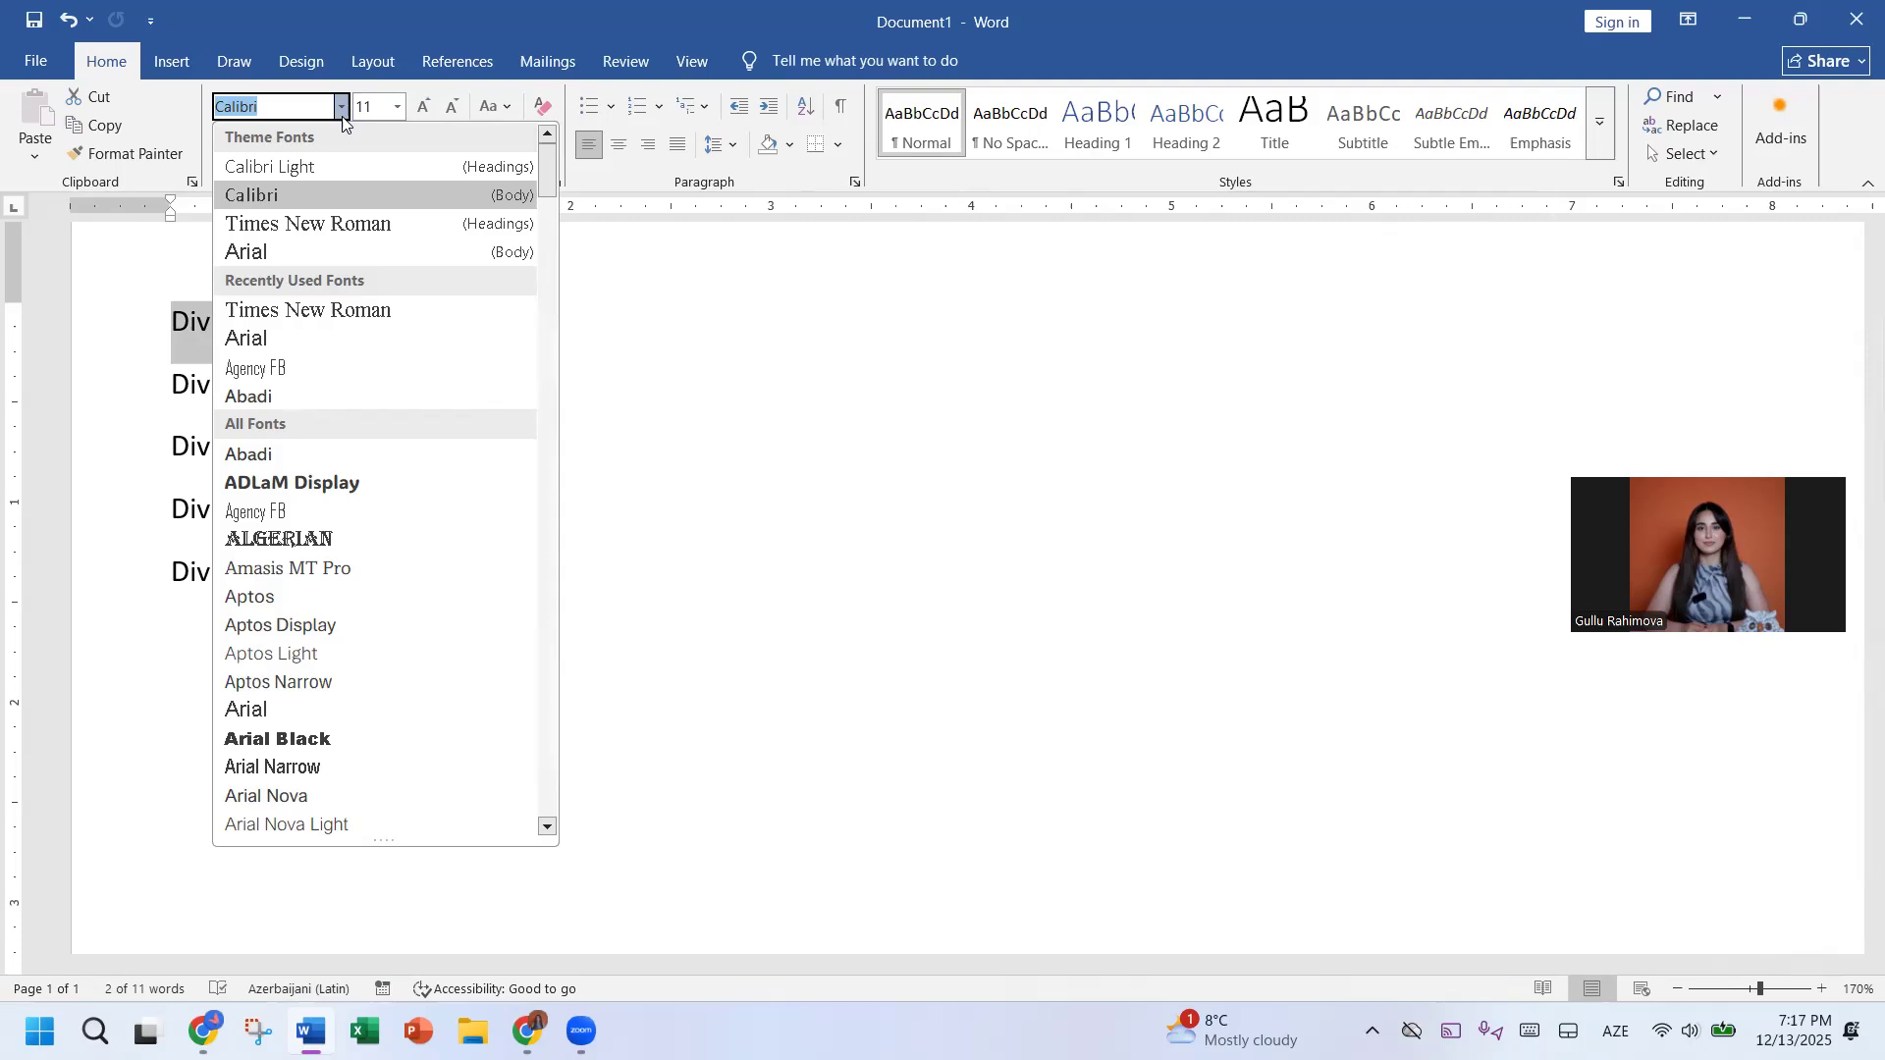
click(341, 106)
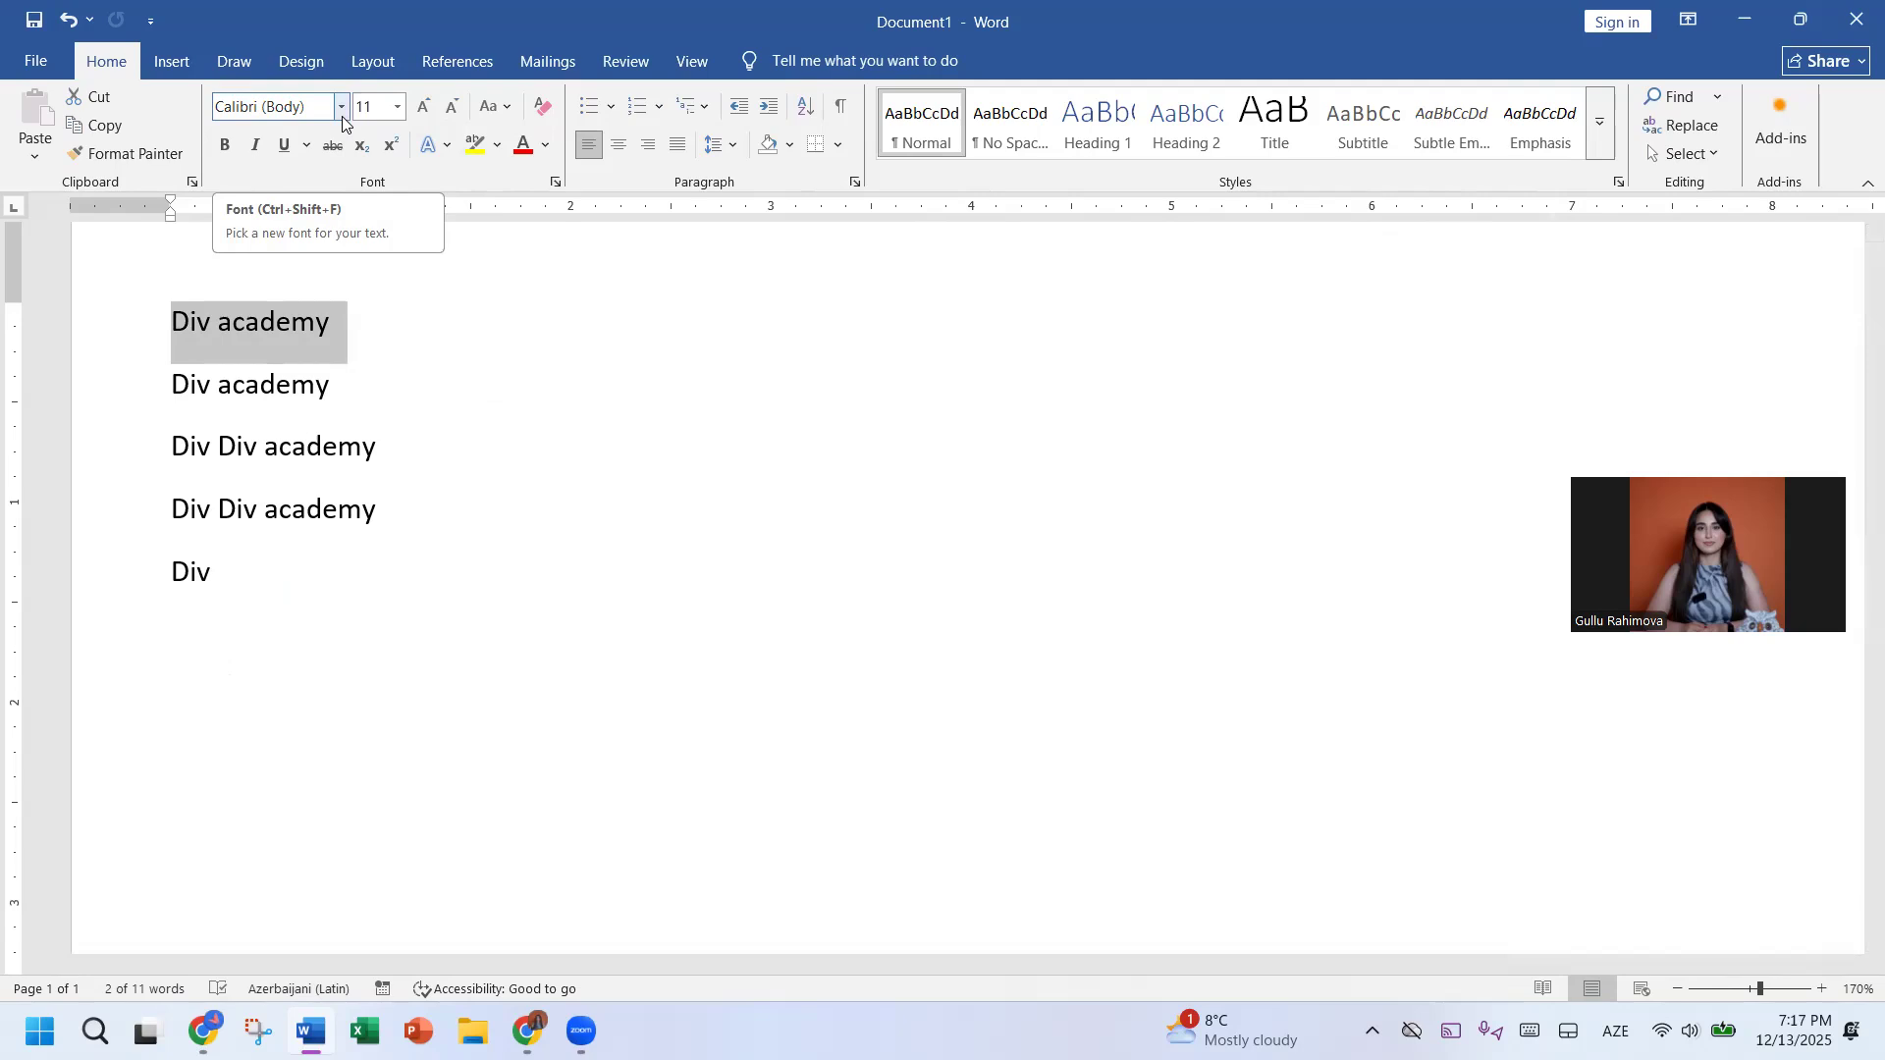
click(341, 106)
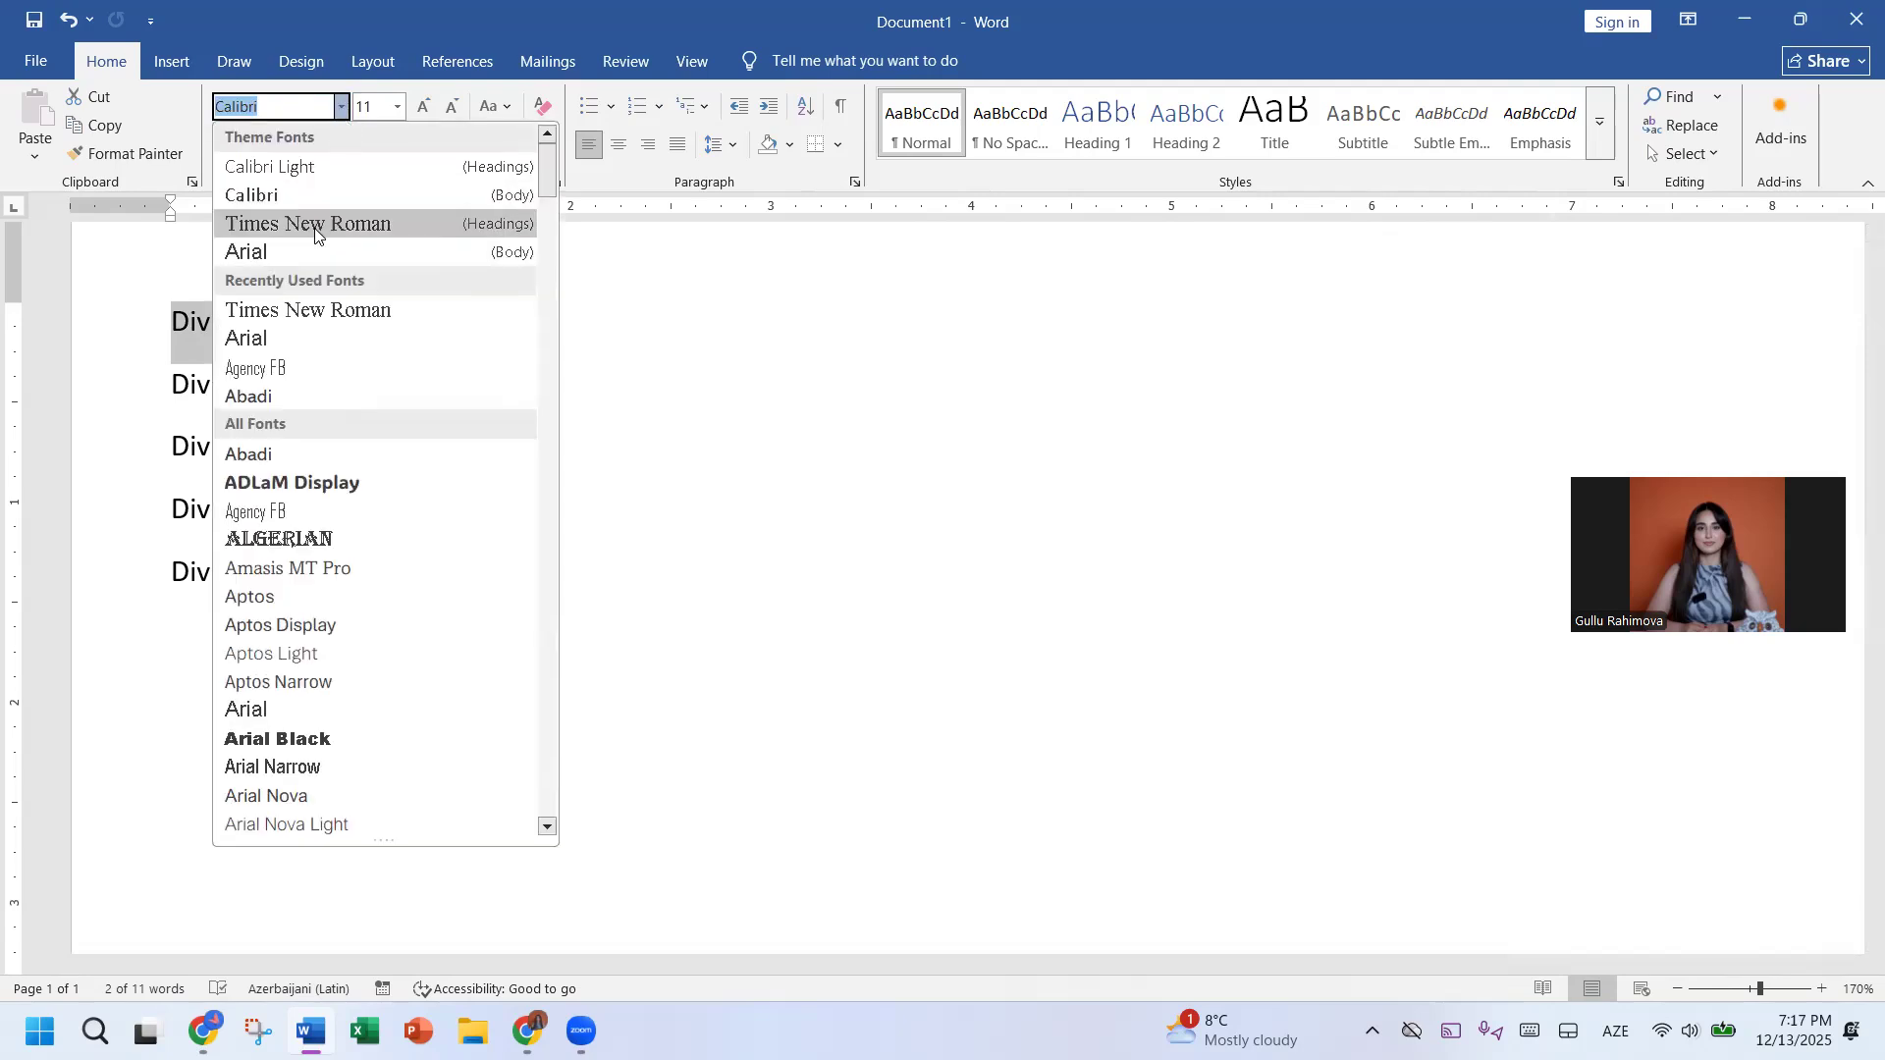
click(295, 252)
click(396, 106)
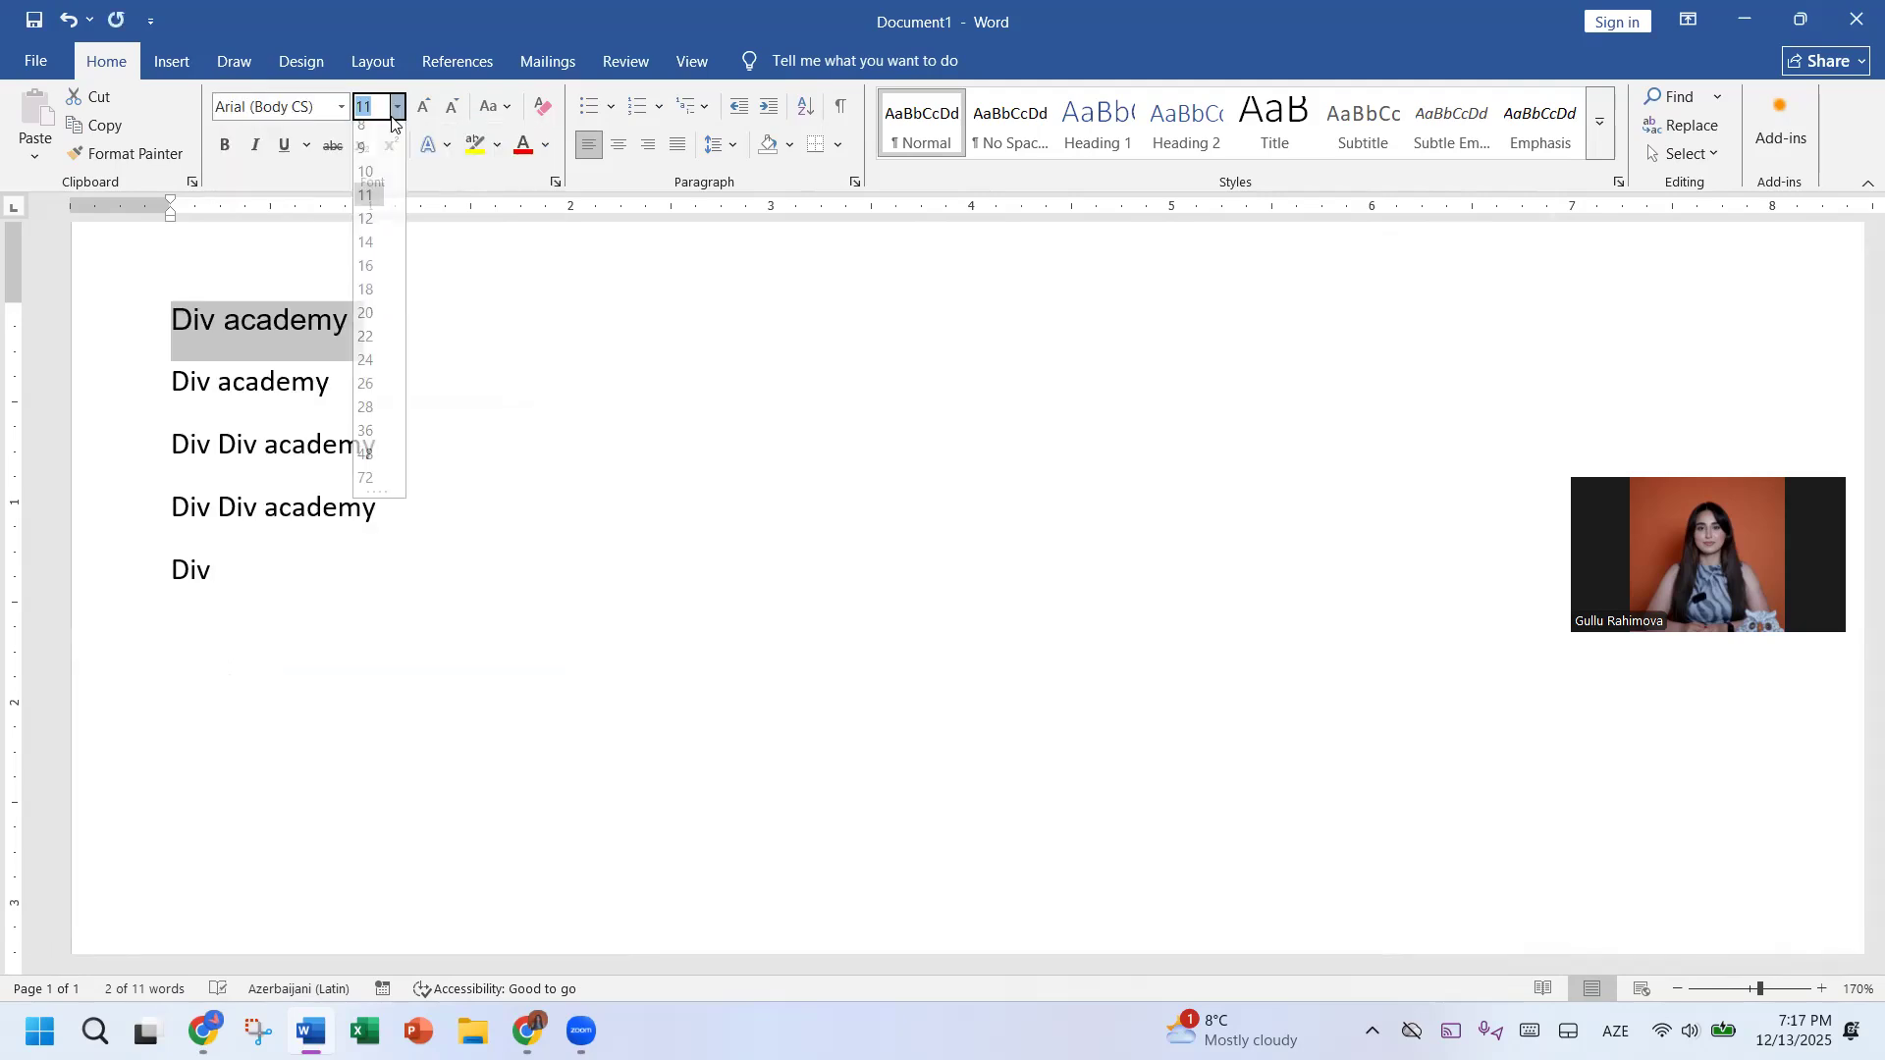
click(367, 230)
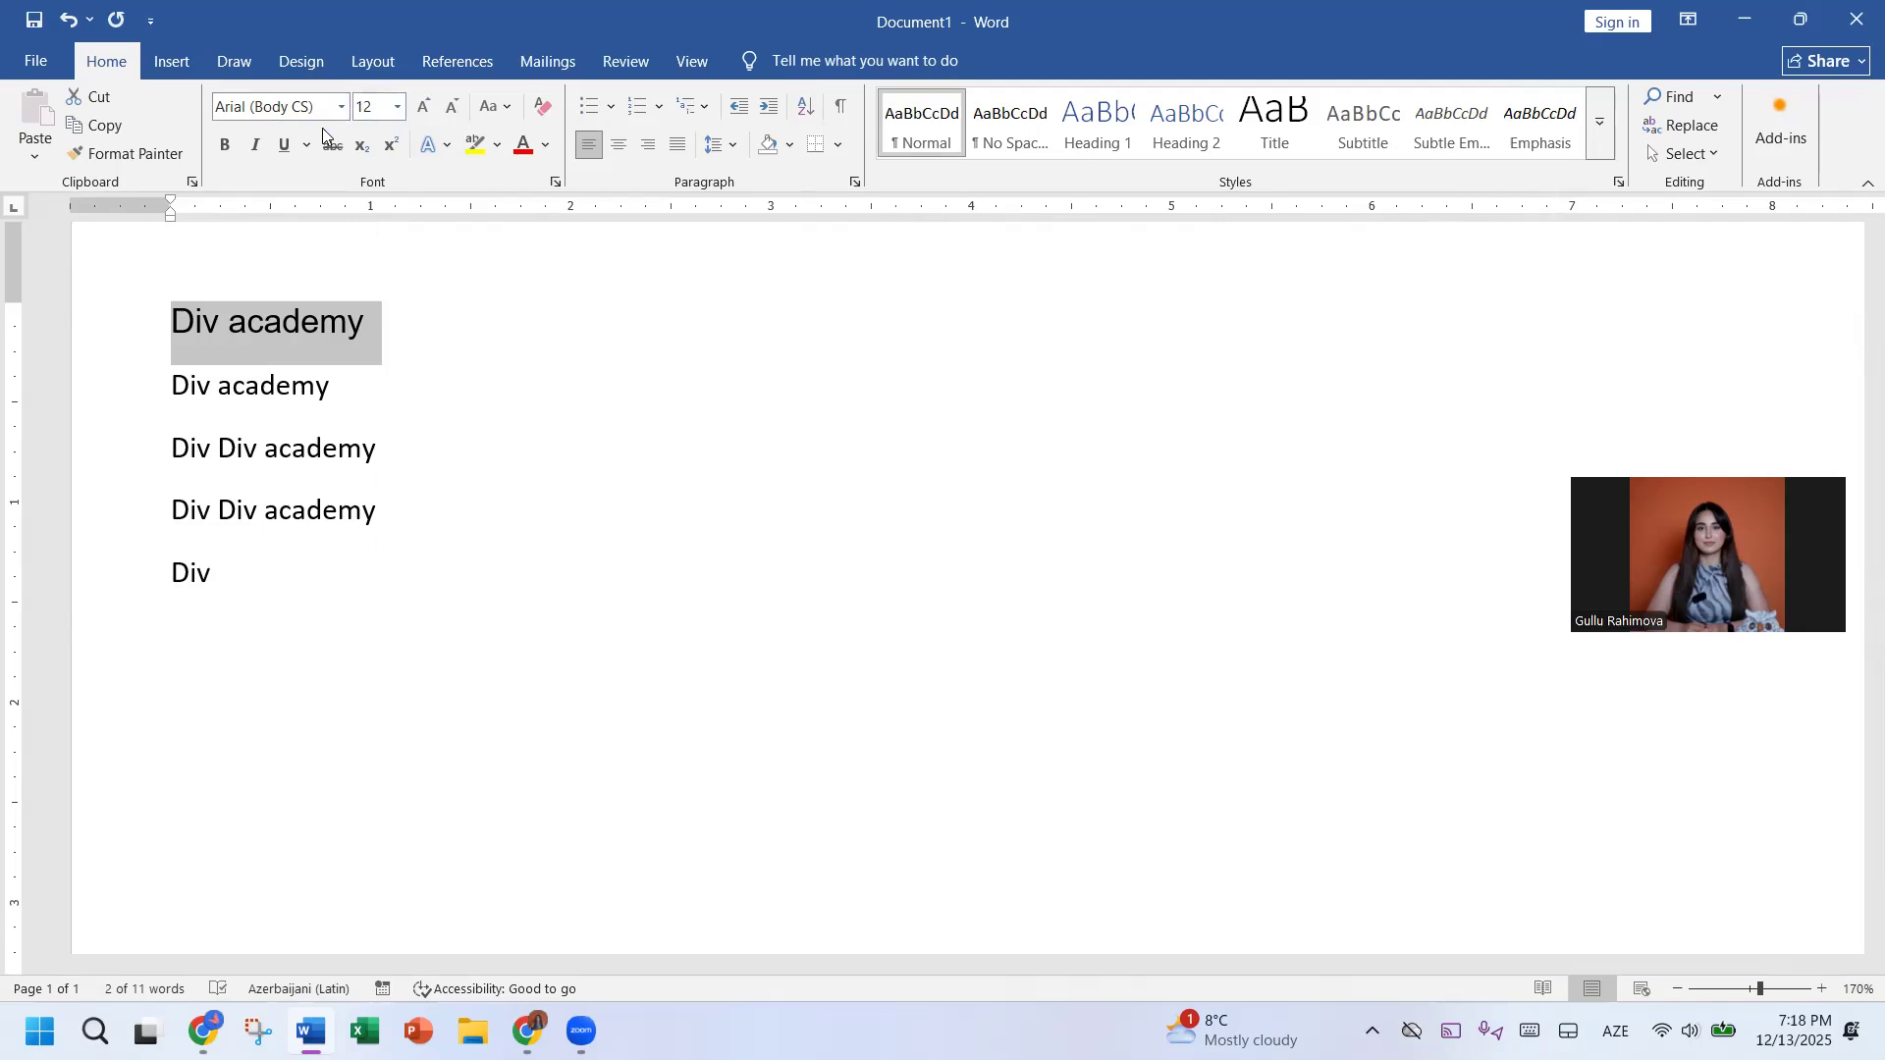
click(340, 106)
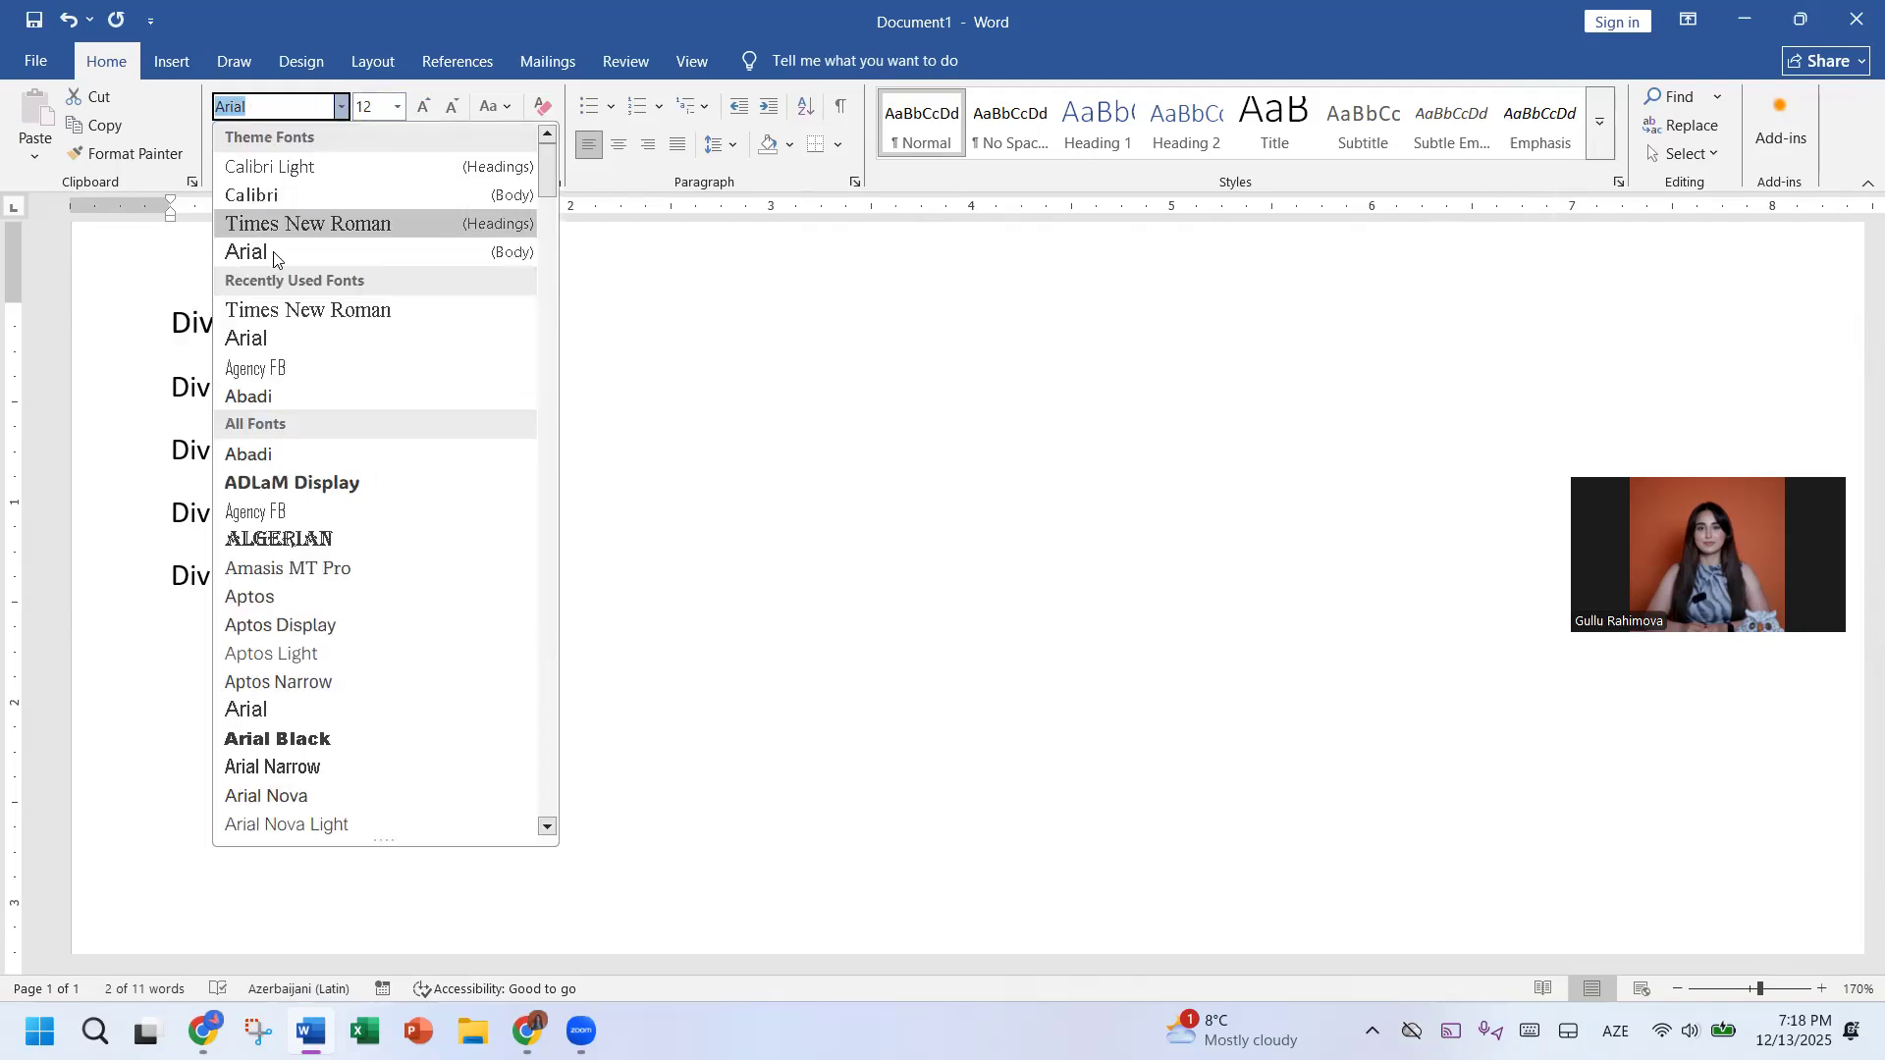
click(263, 261)
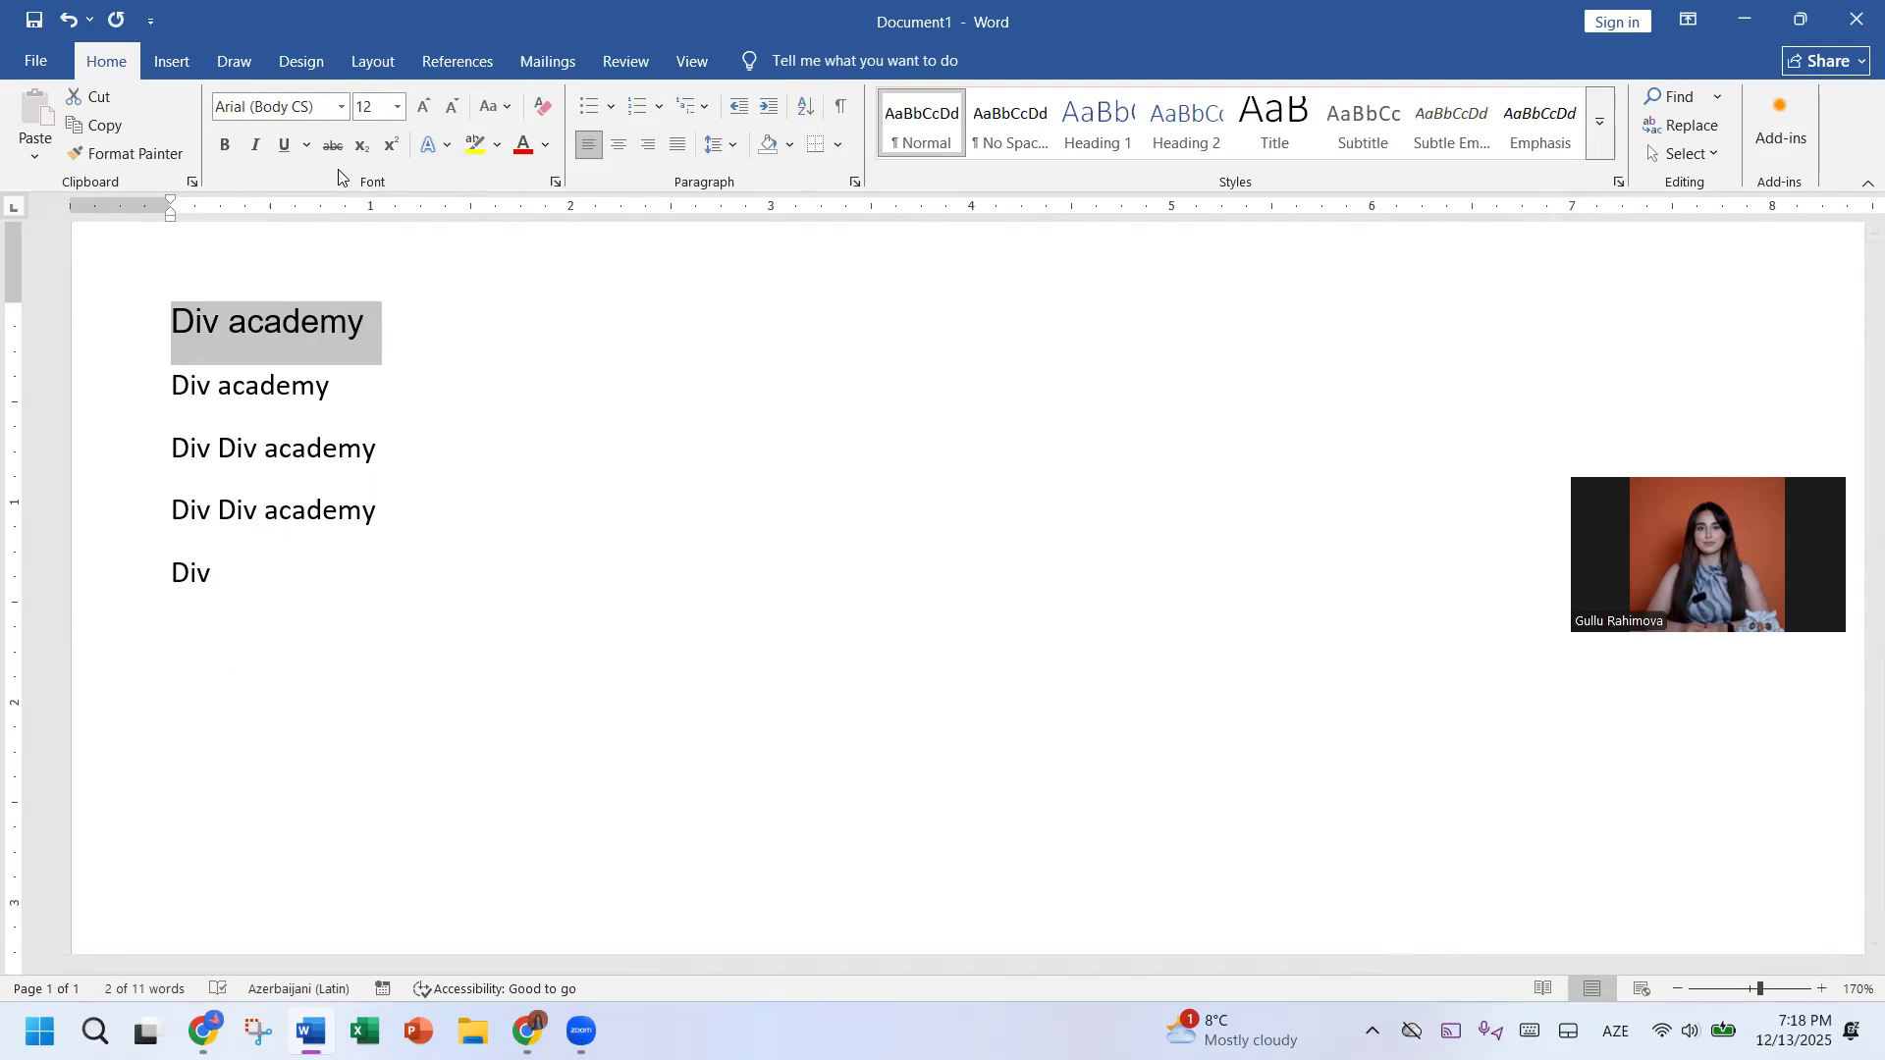
Step: Set the first line's font size to 72 and enlarge it stepwise with Increase Font Size to 200
click(398, 107)
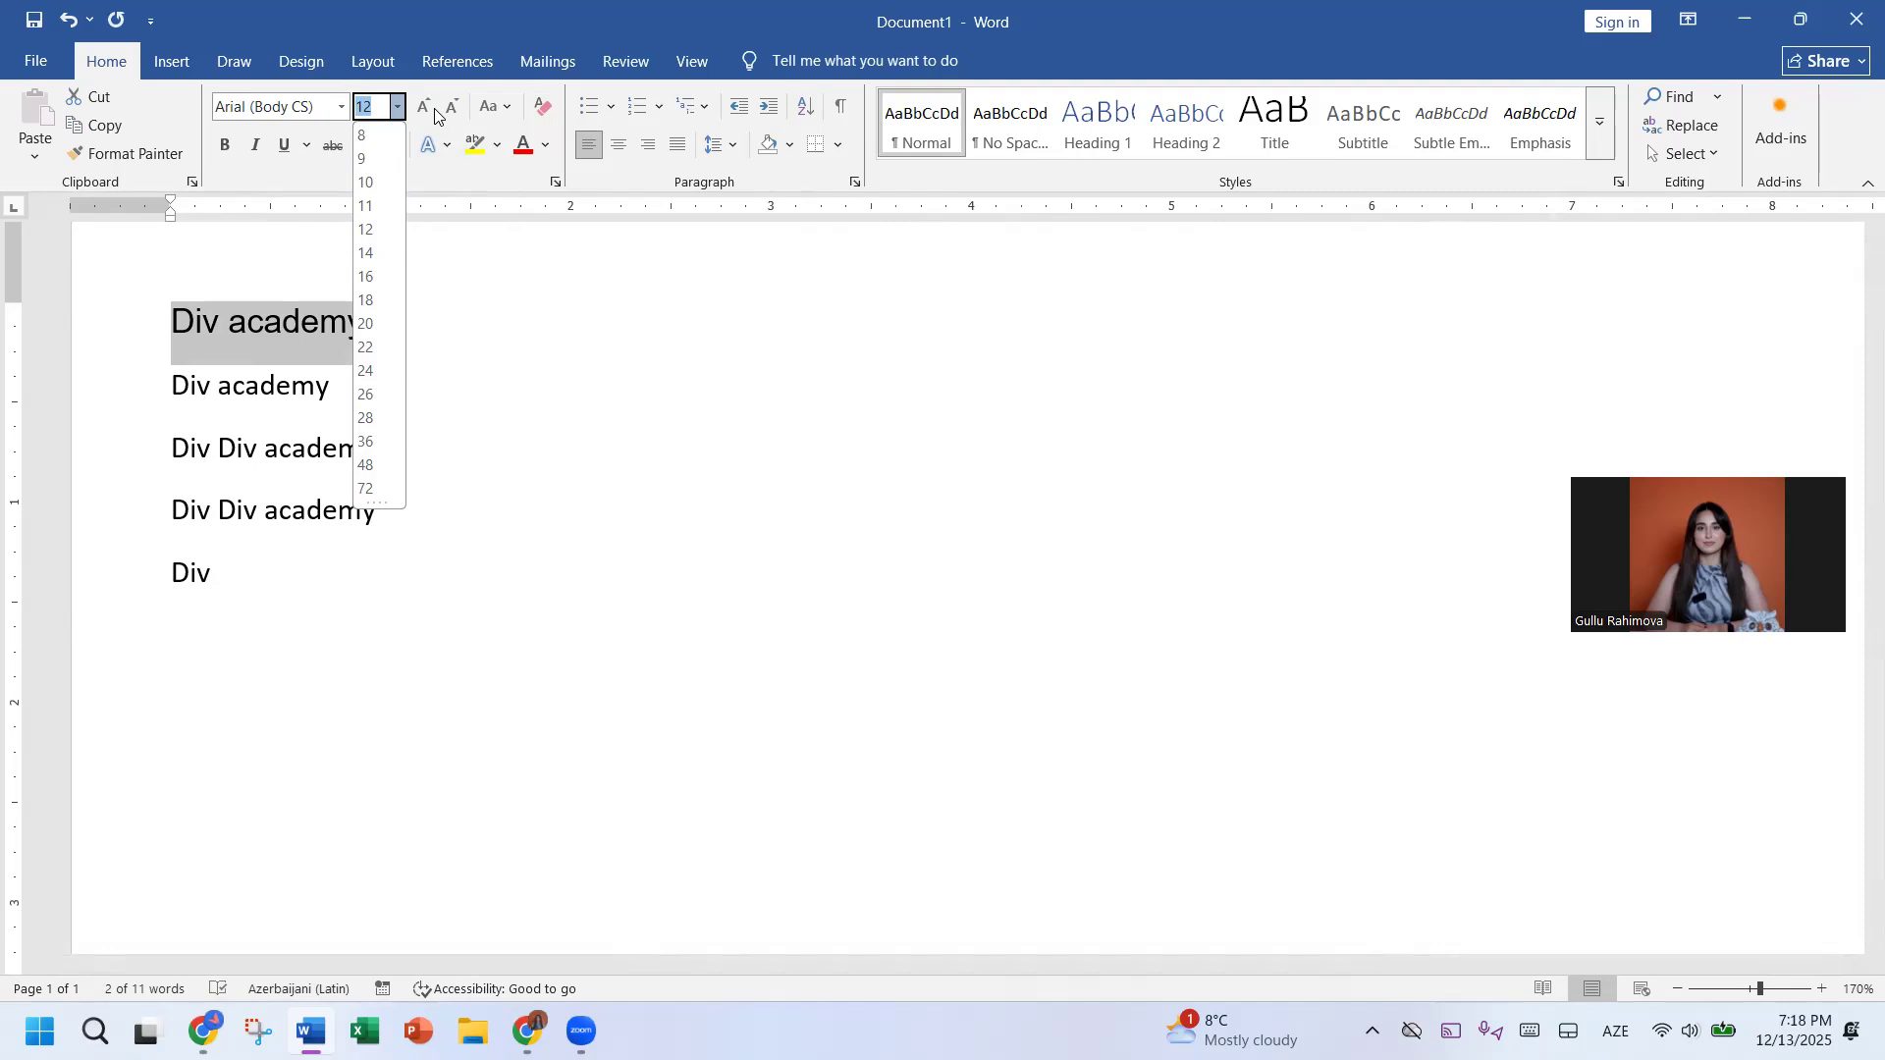
click(377, 488)
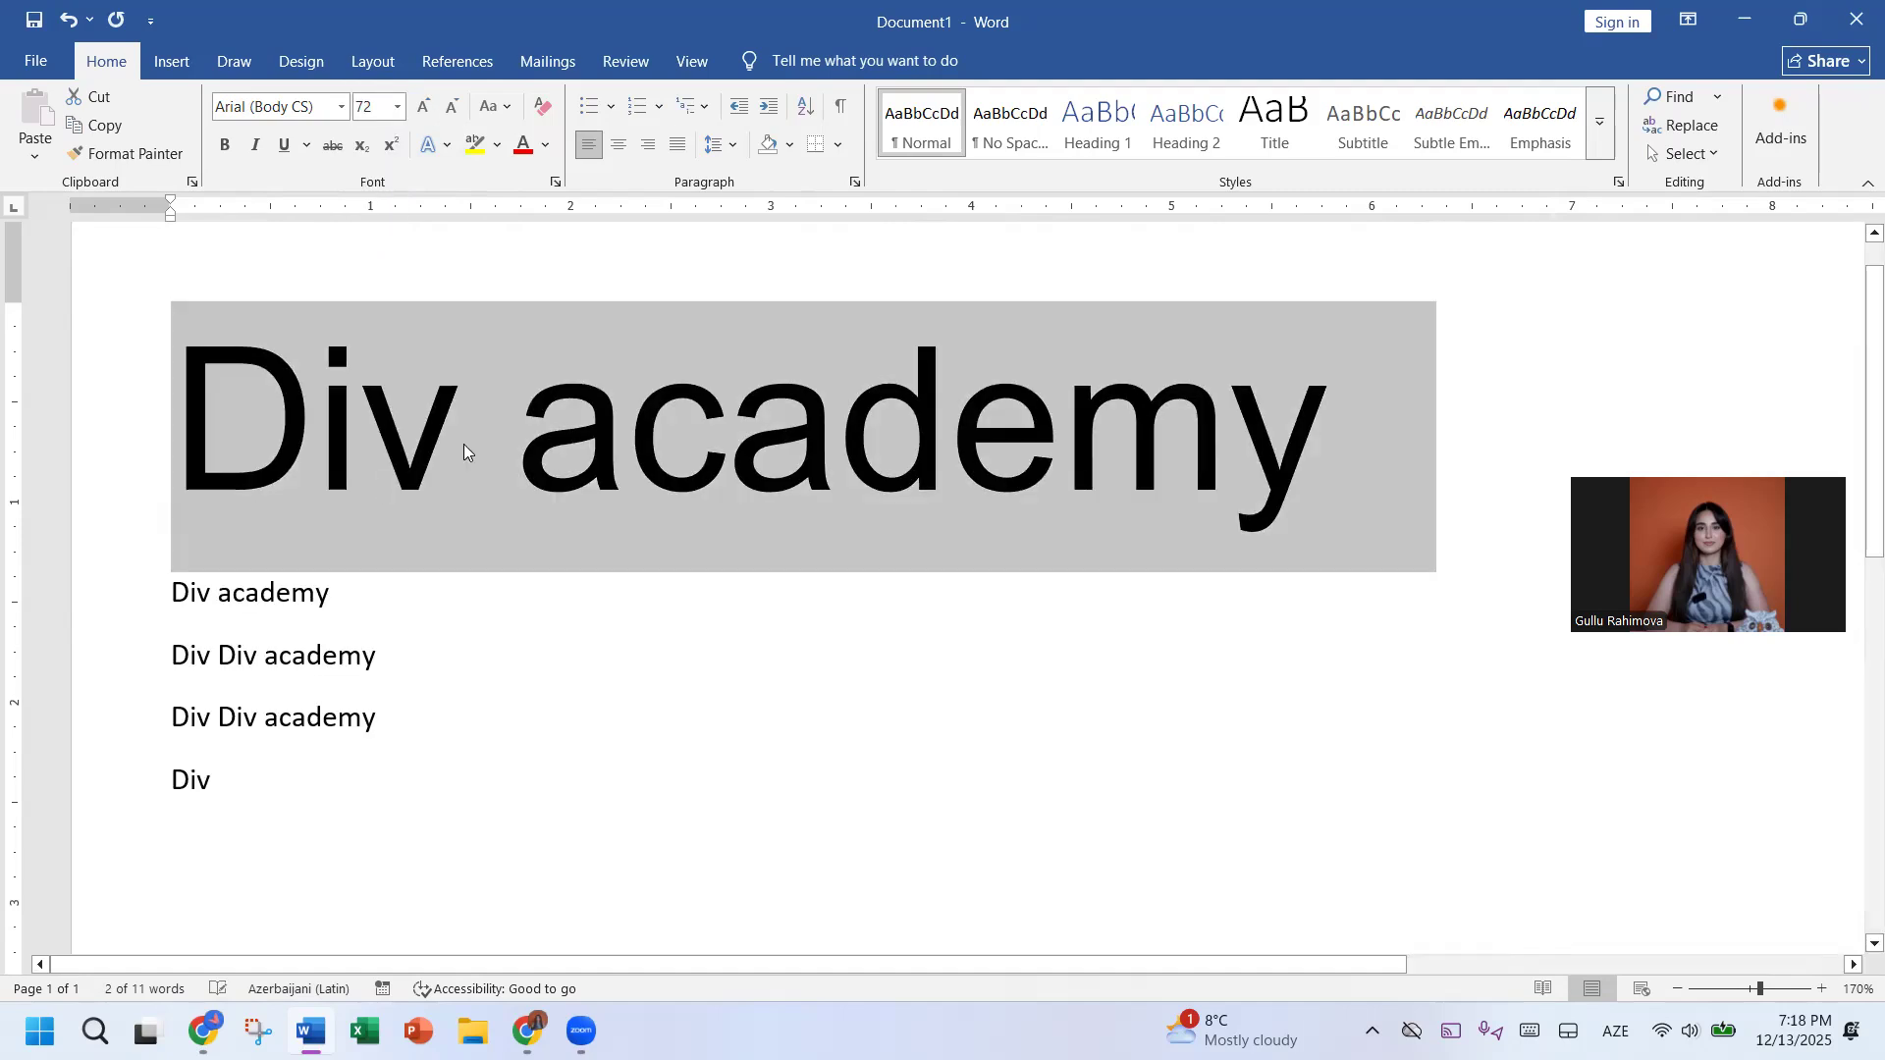
triple_click(428, 102)
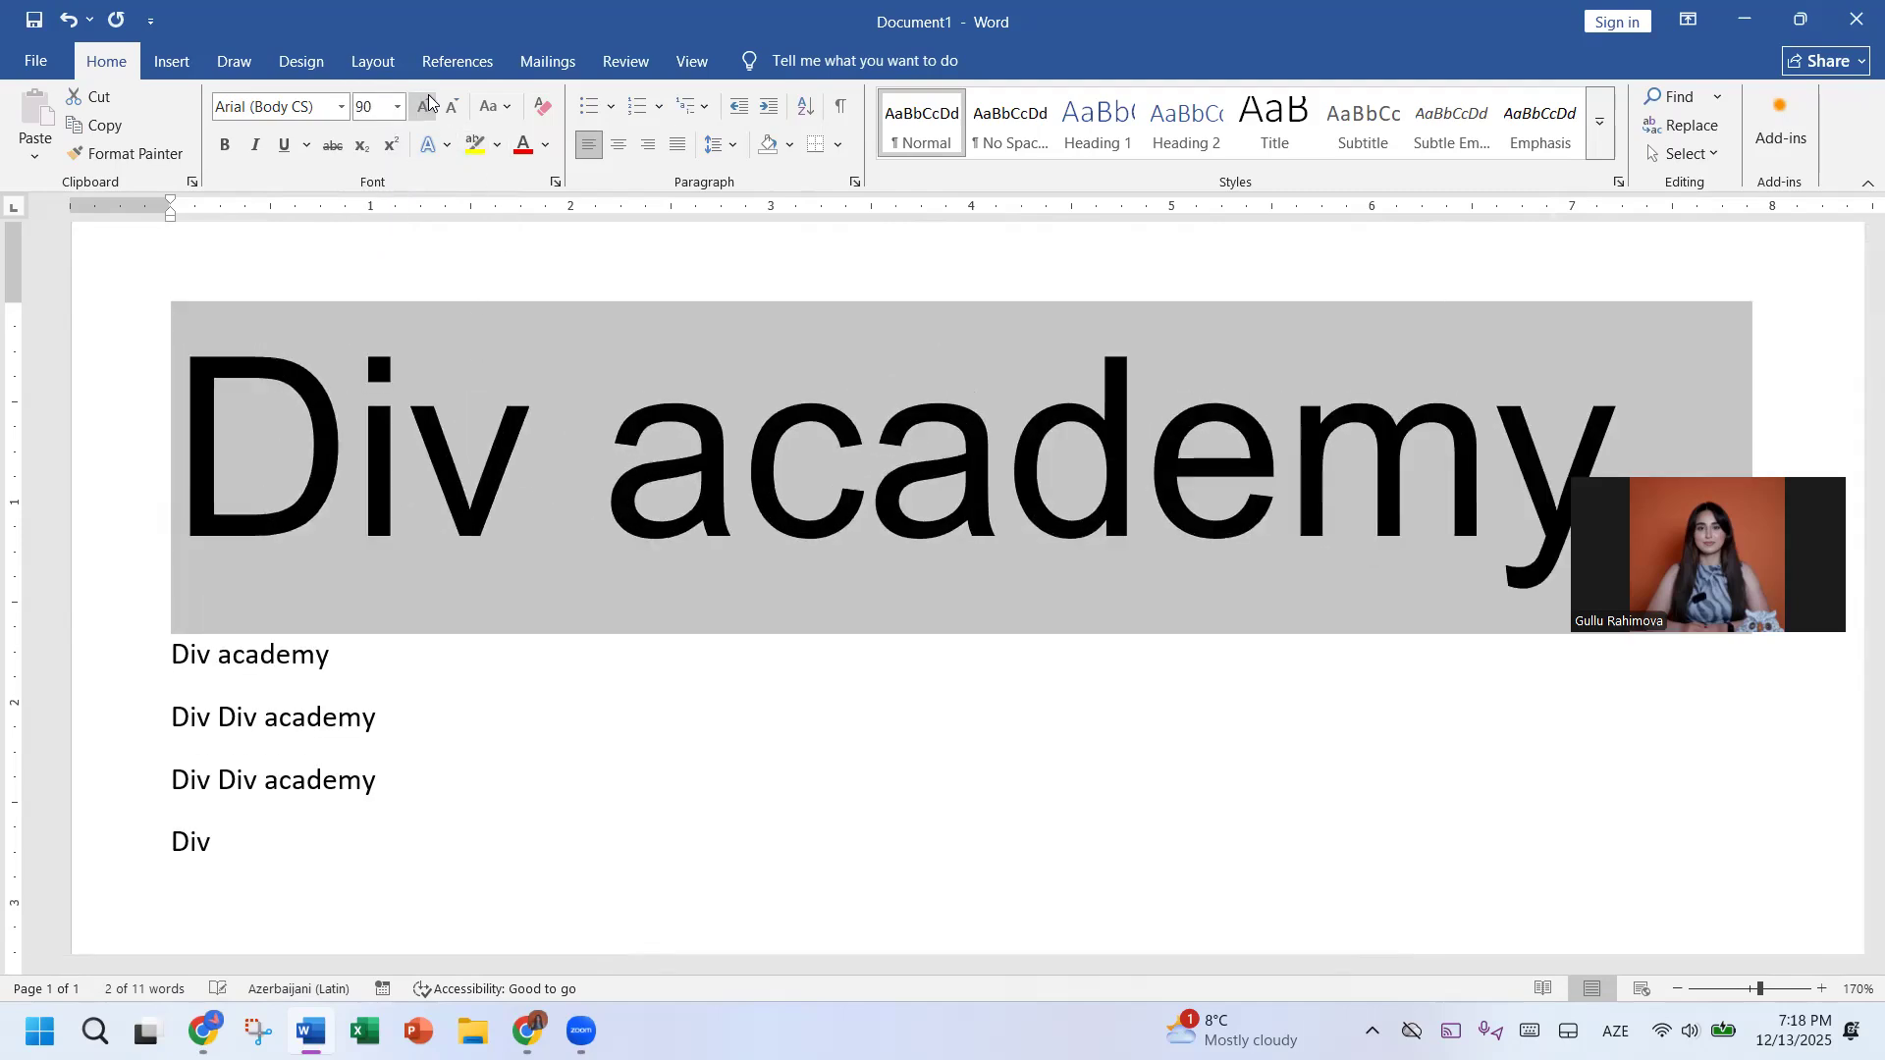
double_click(428, 102)
double_click(428, 102)
triple_click(428, 102)
triple_click(427, 102)
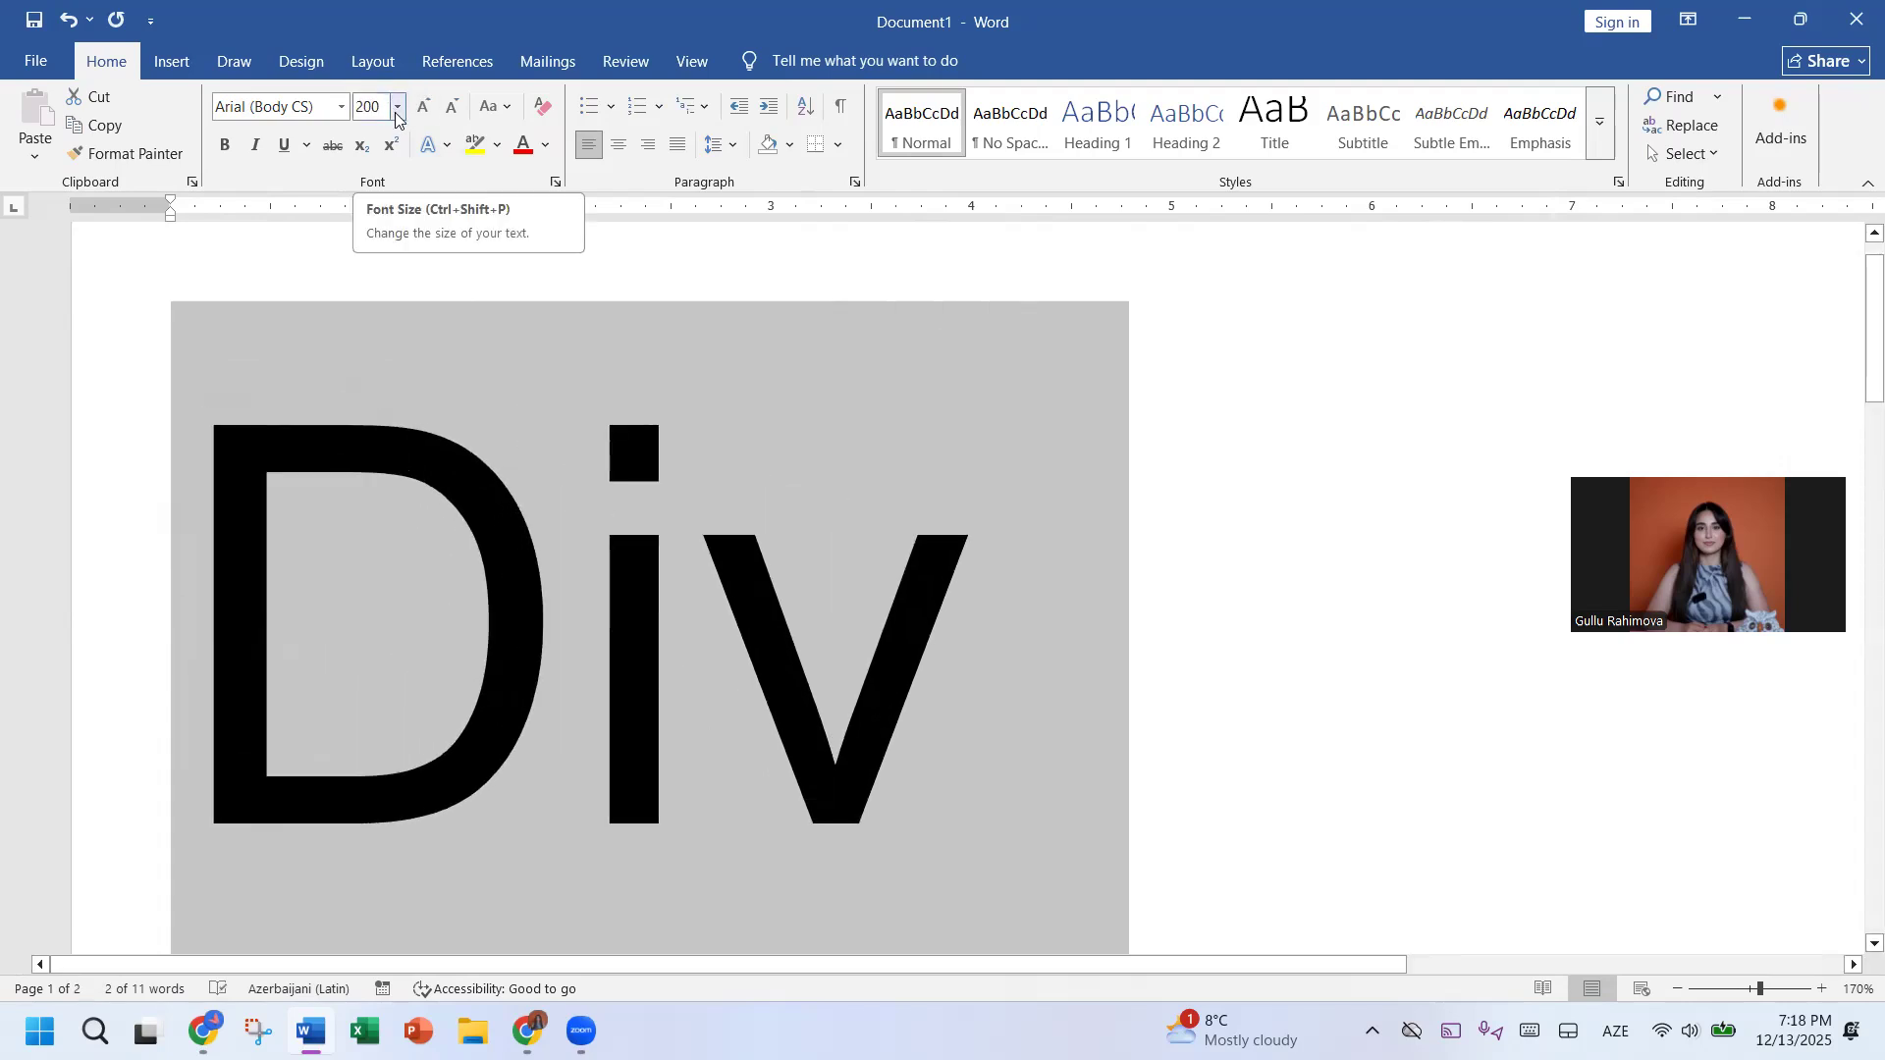
Step: Reduce the first line's font size stepwise with Decrease Font Size to 28 and view the preset sizes
click(450, 107)
click(450, 107)
click(451, 107)
click(451, 107)
click(451, 107)
click(450, 107)
click(451, 107)
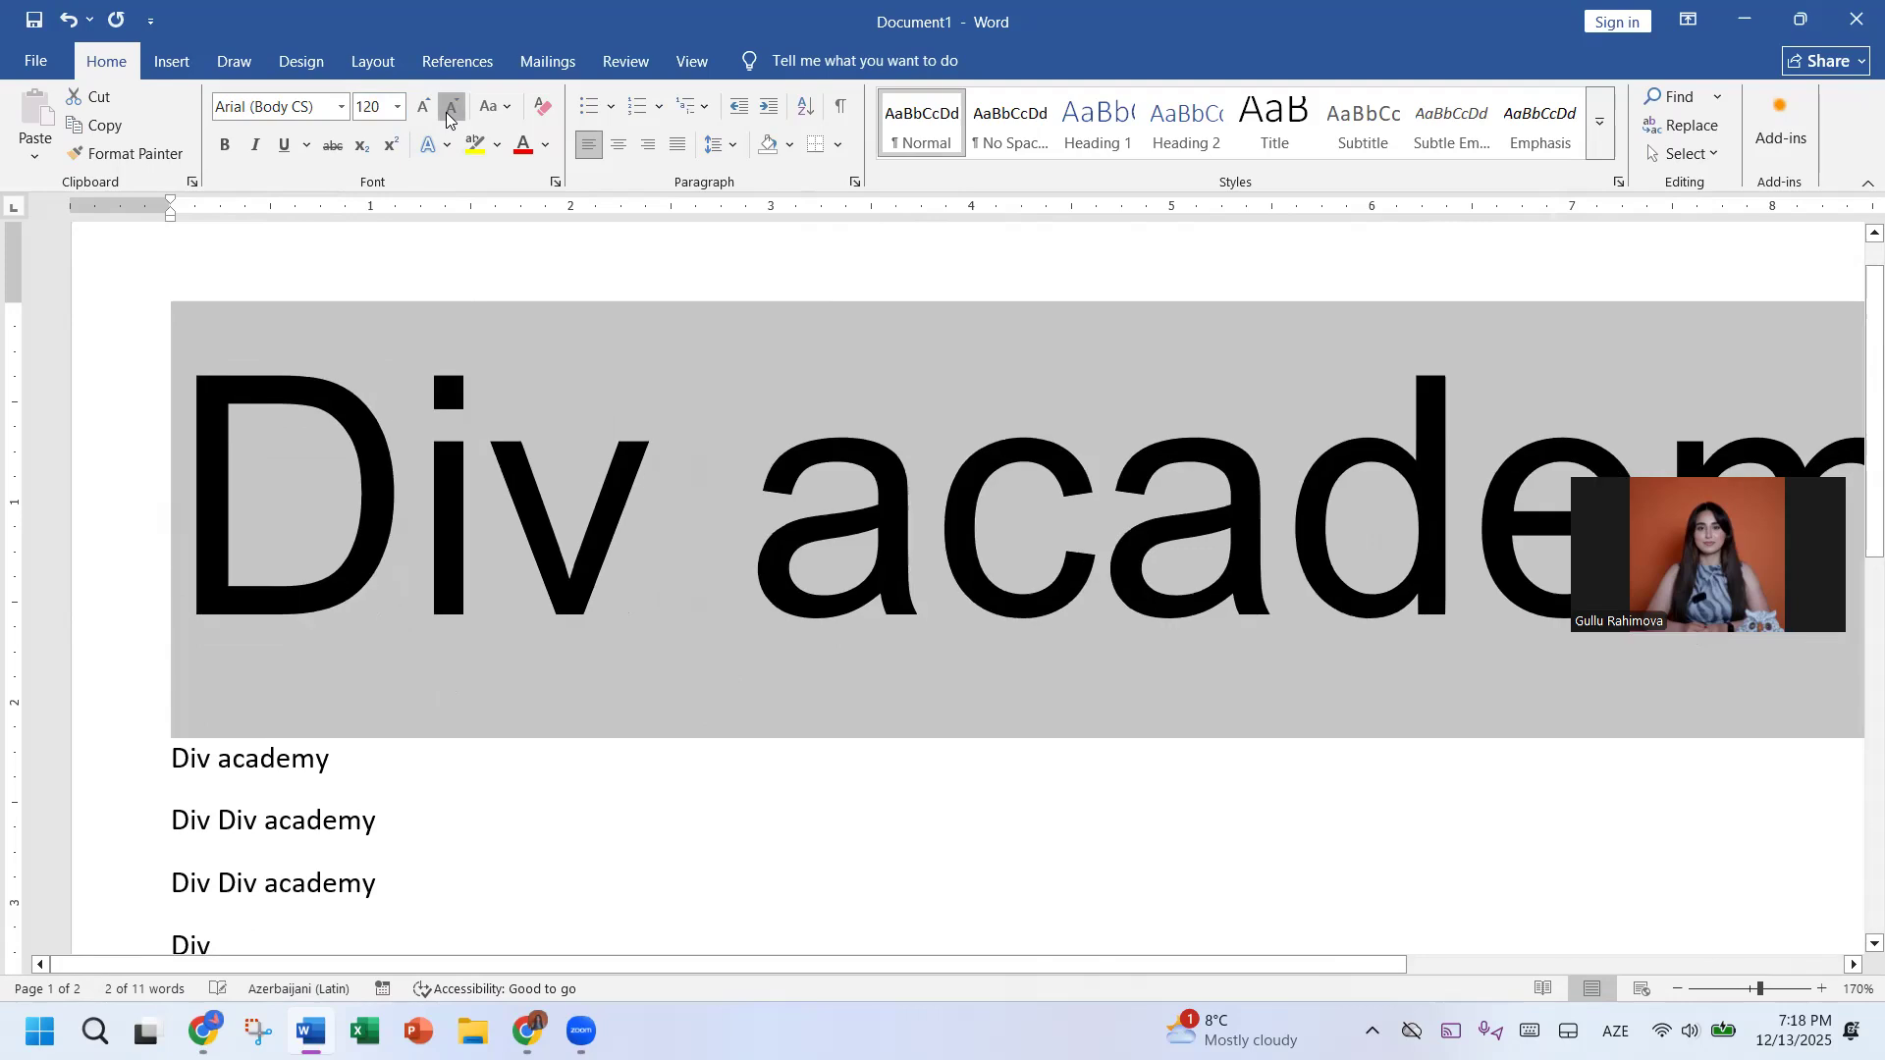
click(451, 107)
click(451, 107)
click(451, 107)
click(451, 107)
click(450, 107)
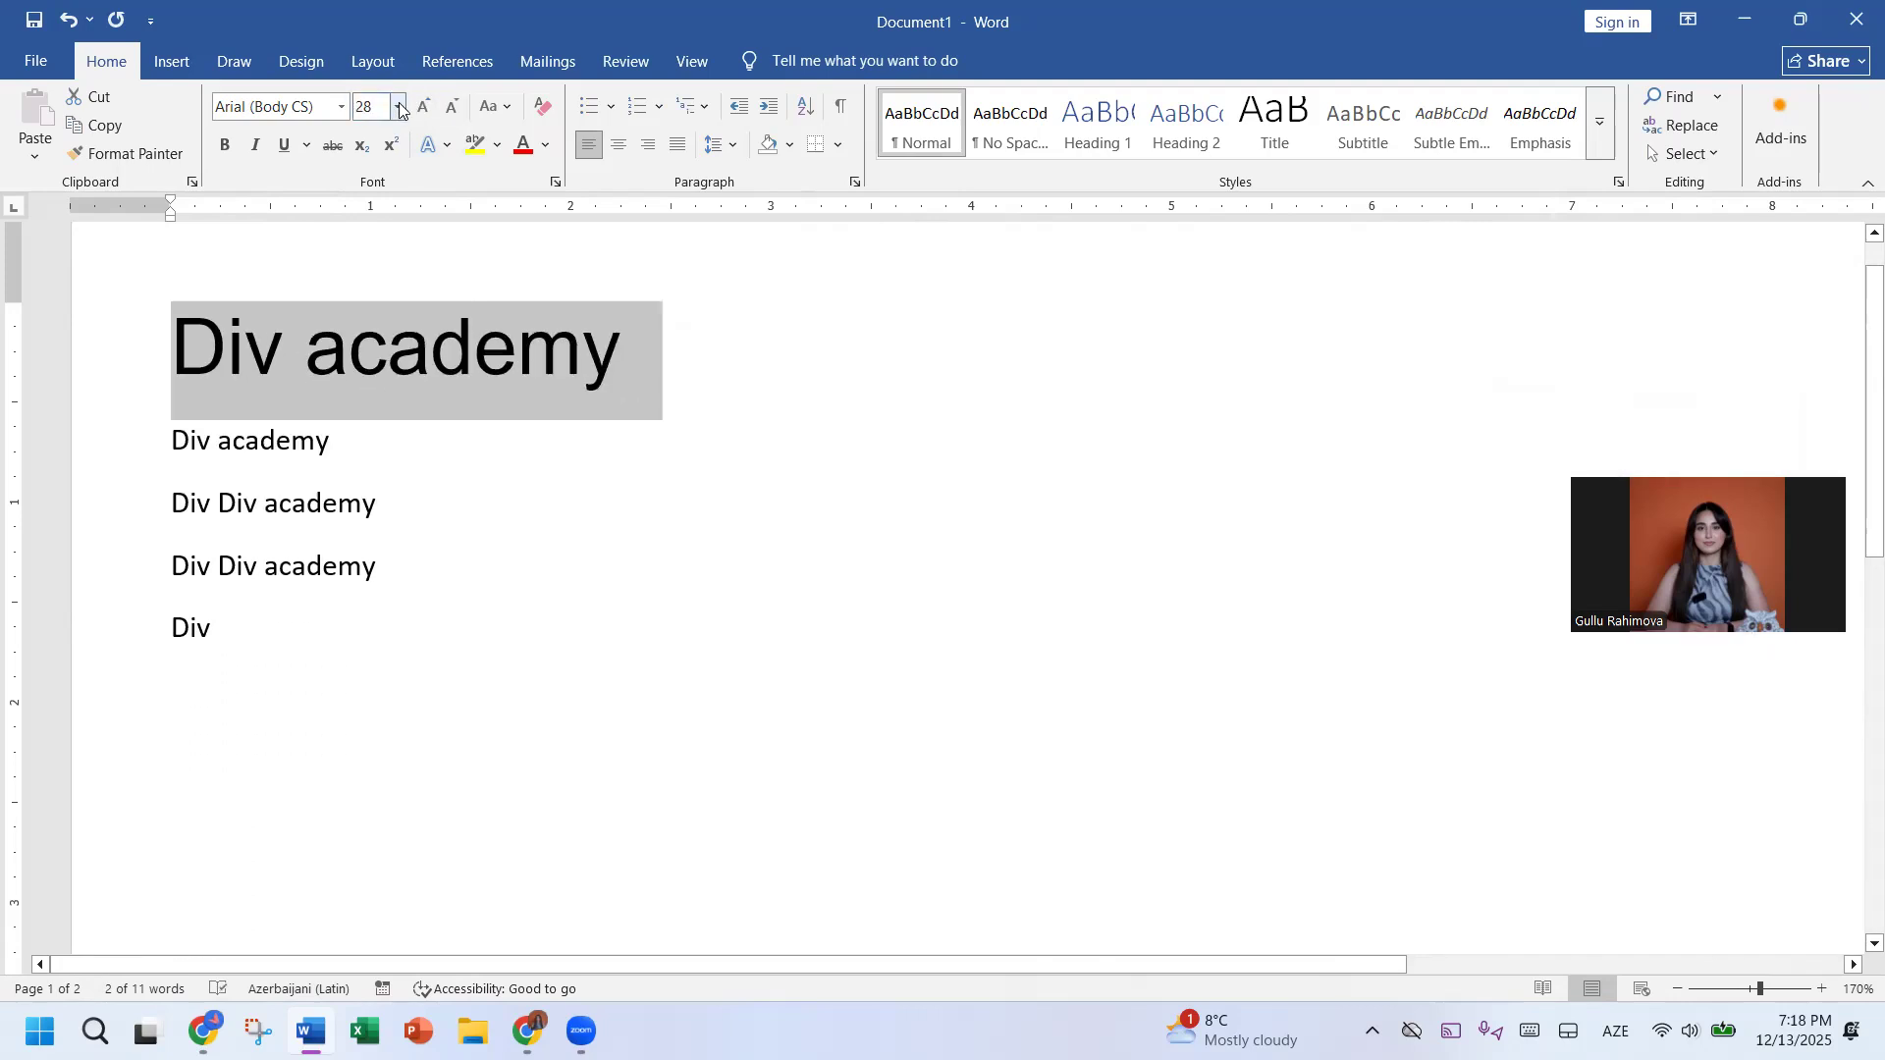
click(398, 107)
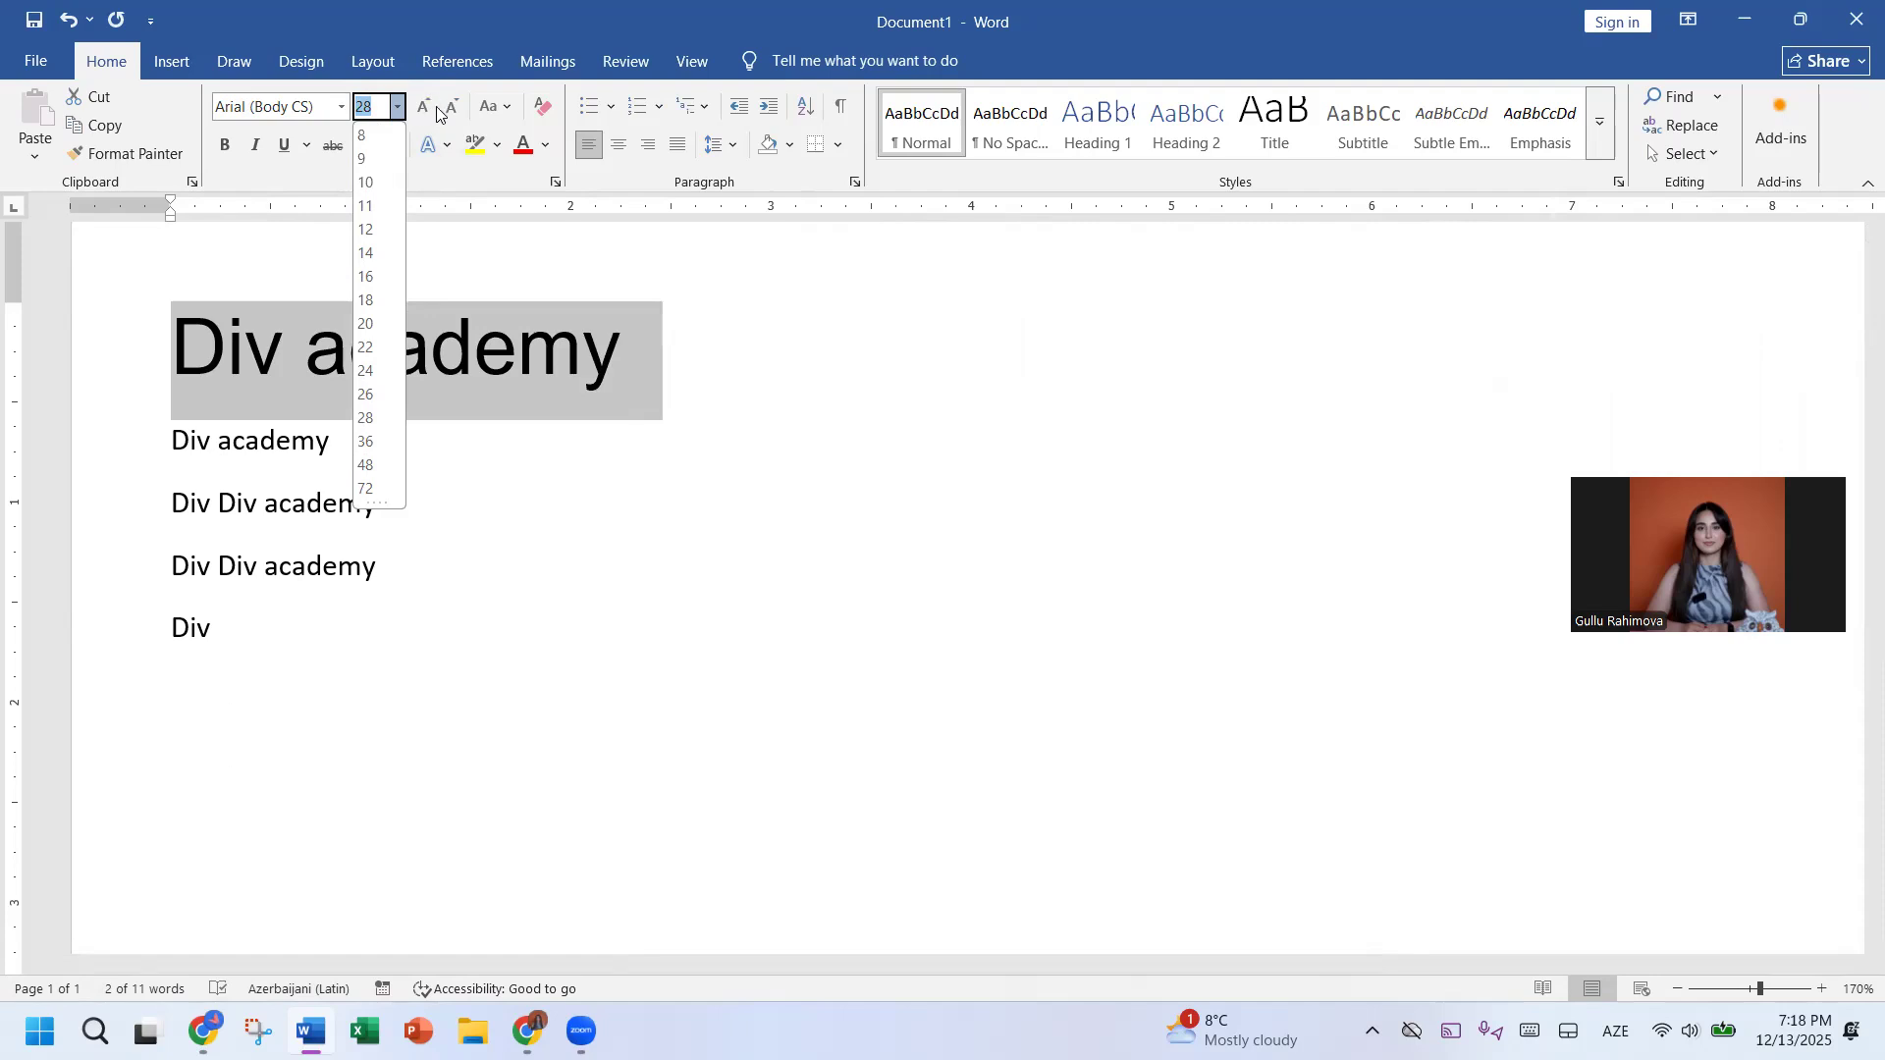
click(624, 381)
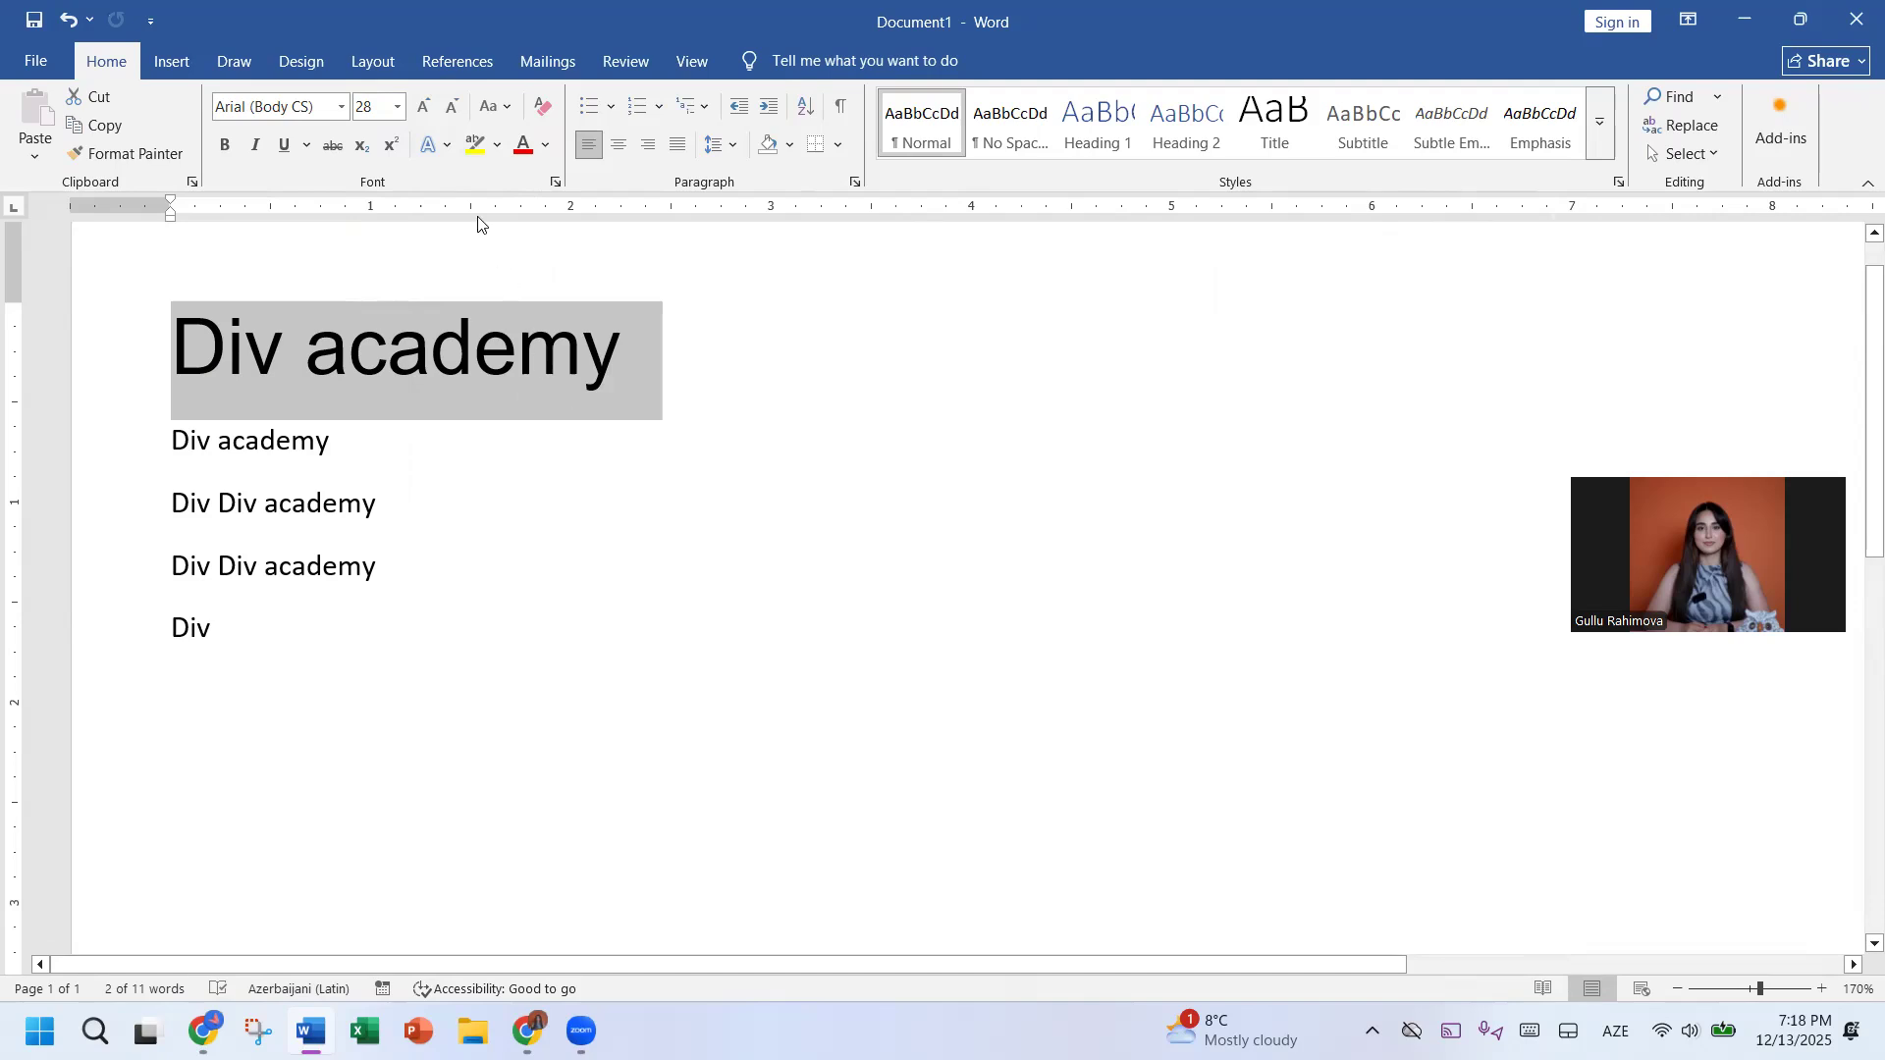
Step: Try the lowercase, UPPERCASE and Capitalize Each Word options in turn on the first line
click(502, 110)
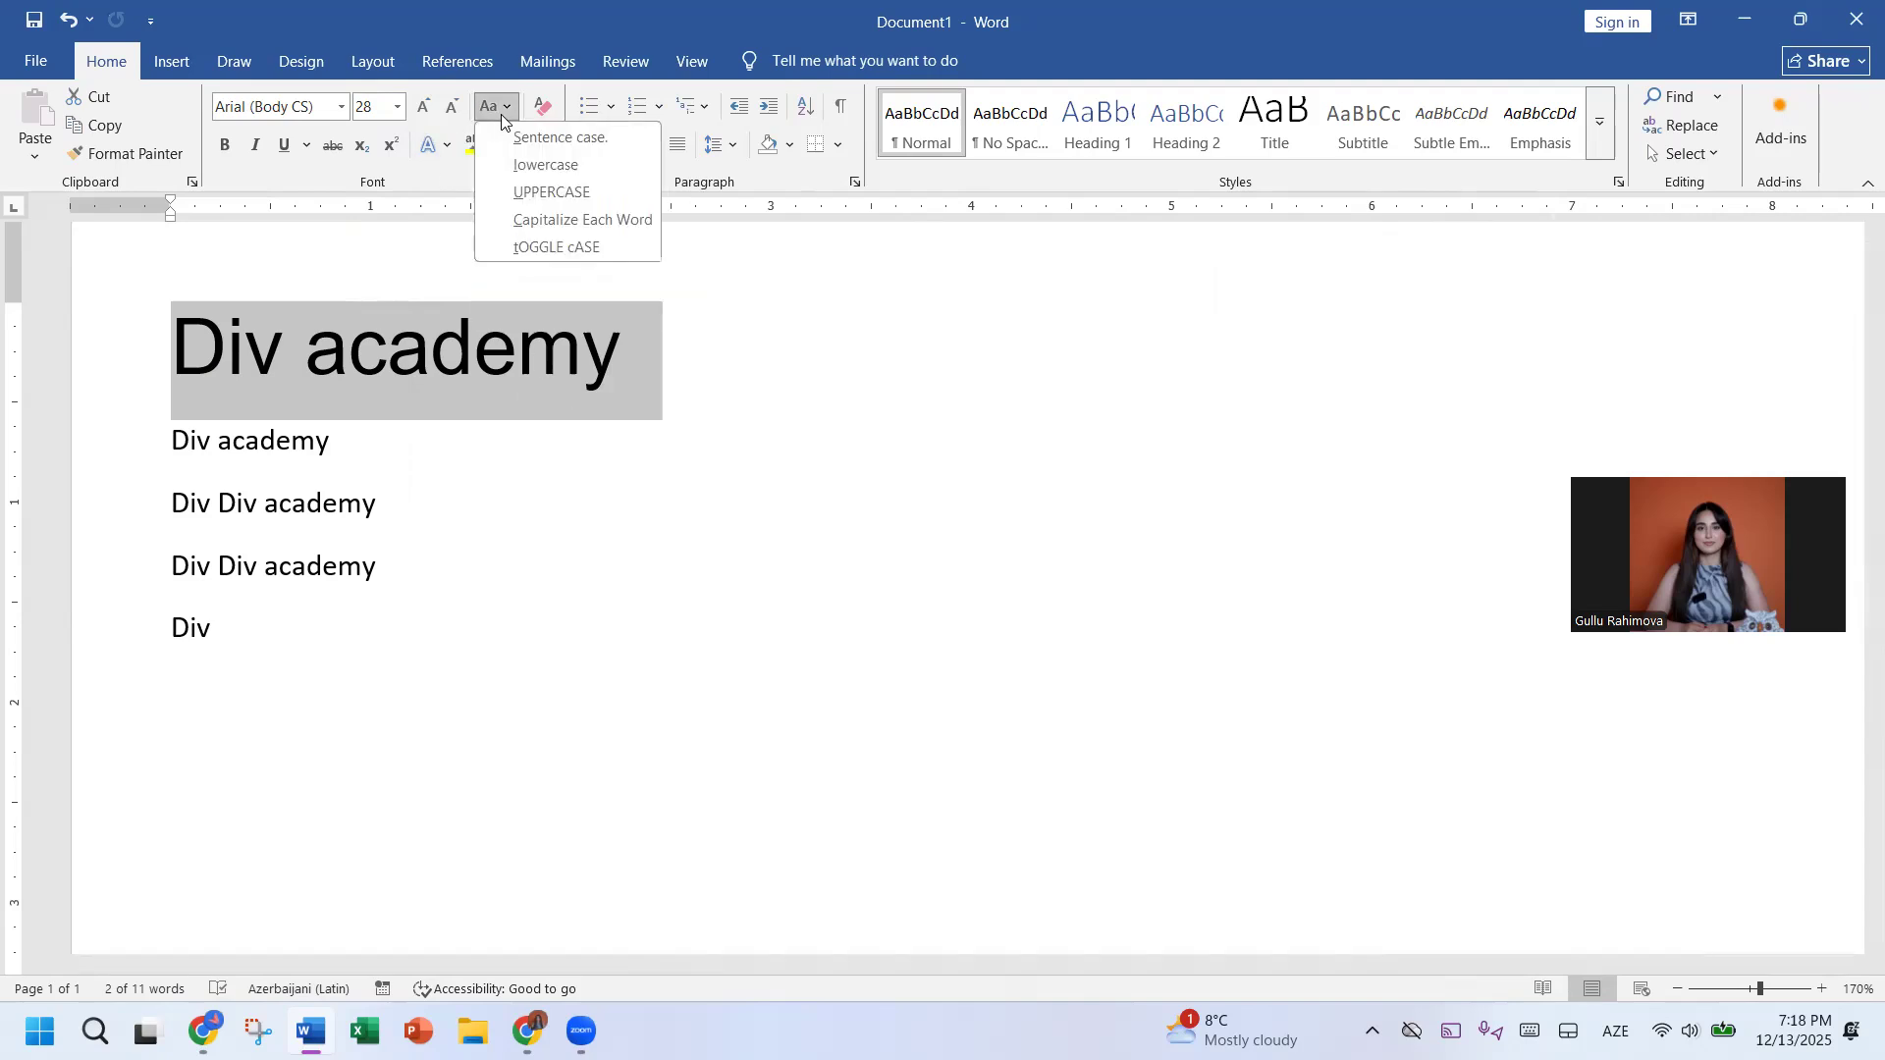
click(575, 165)
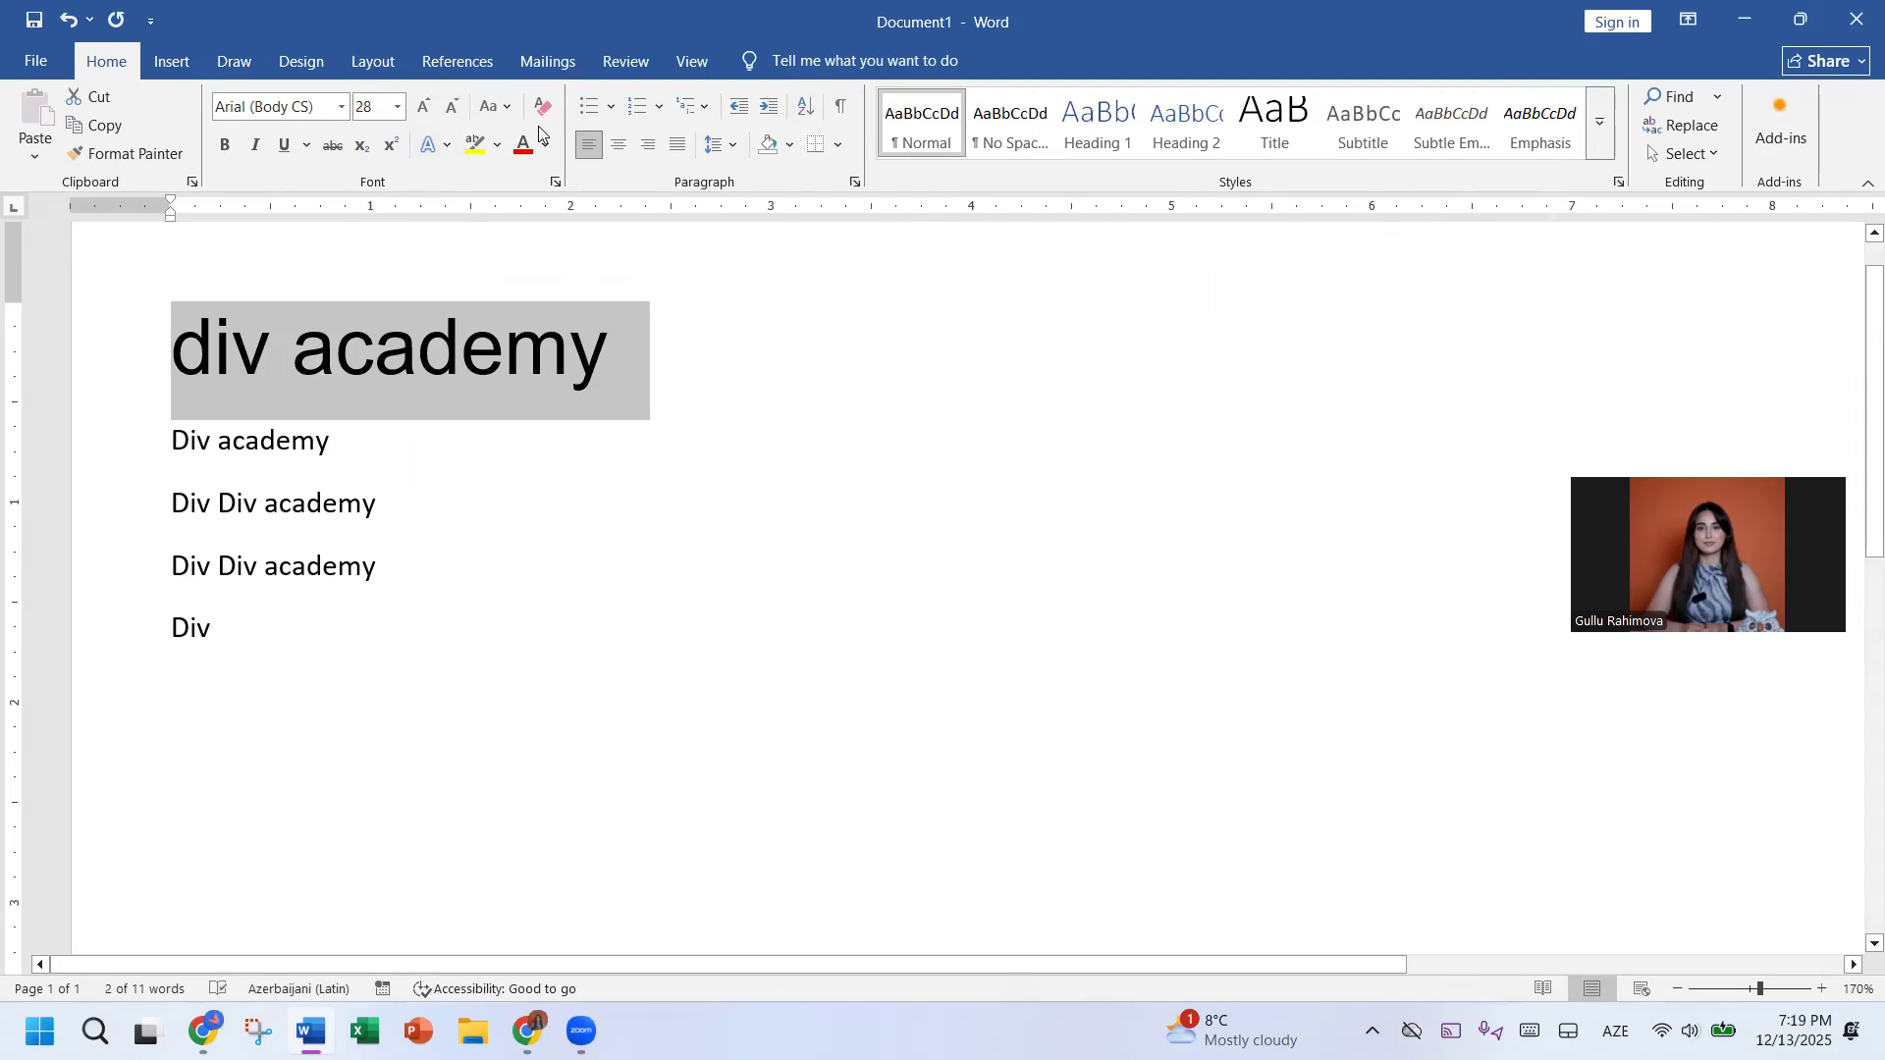
click(506, 116)
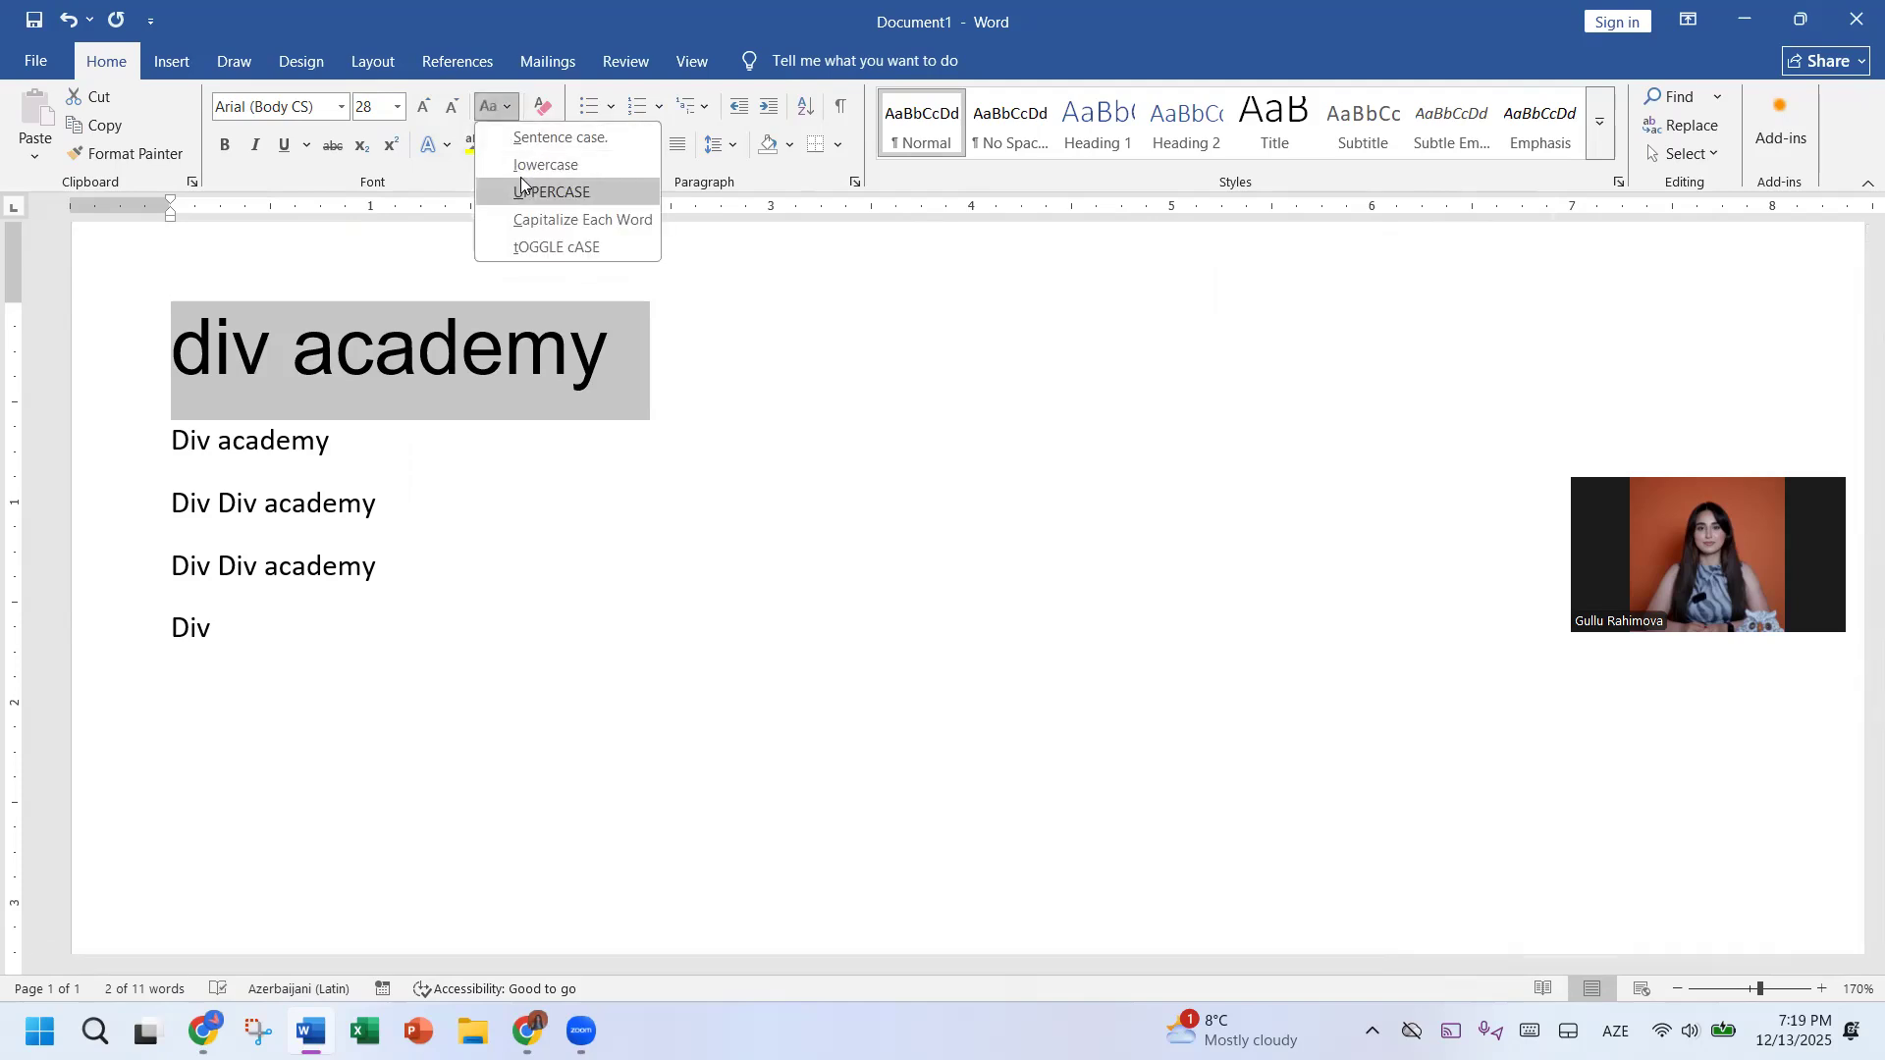
click(520, 189)
click(495, 108)
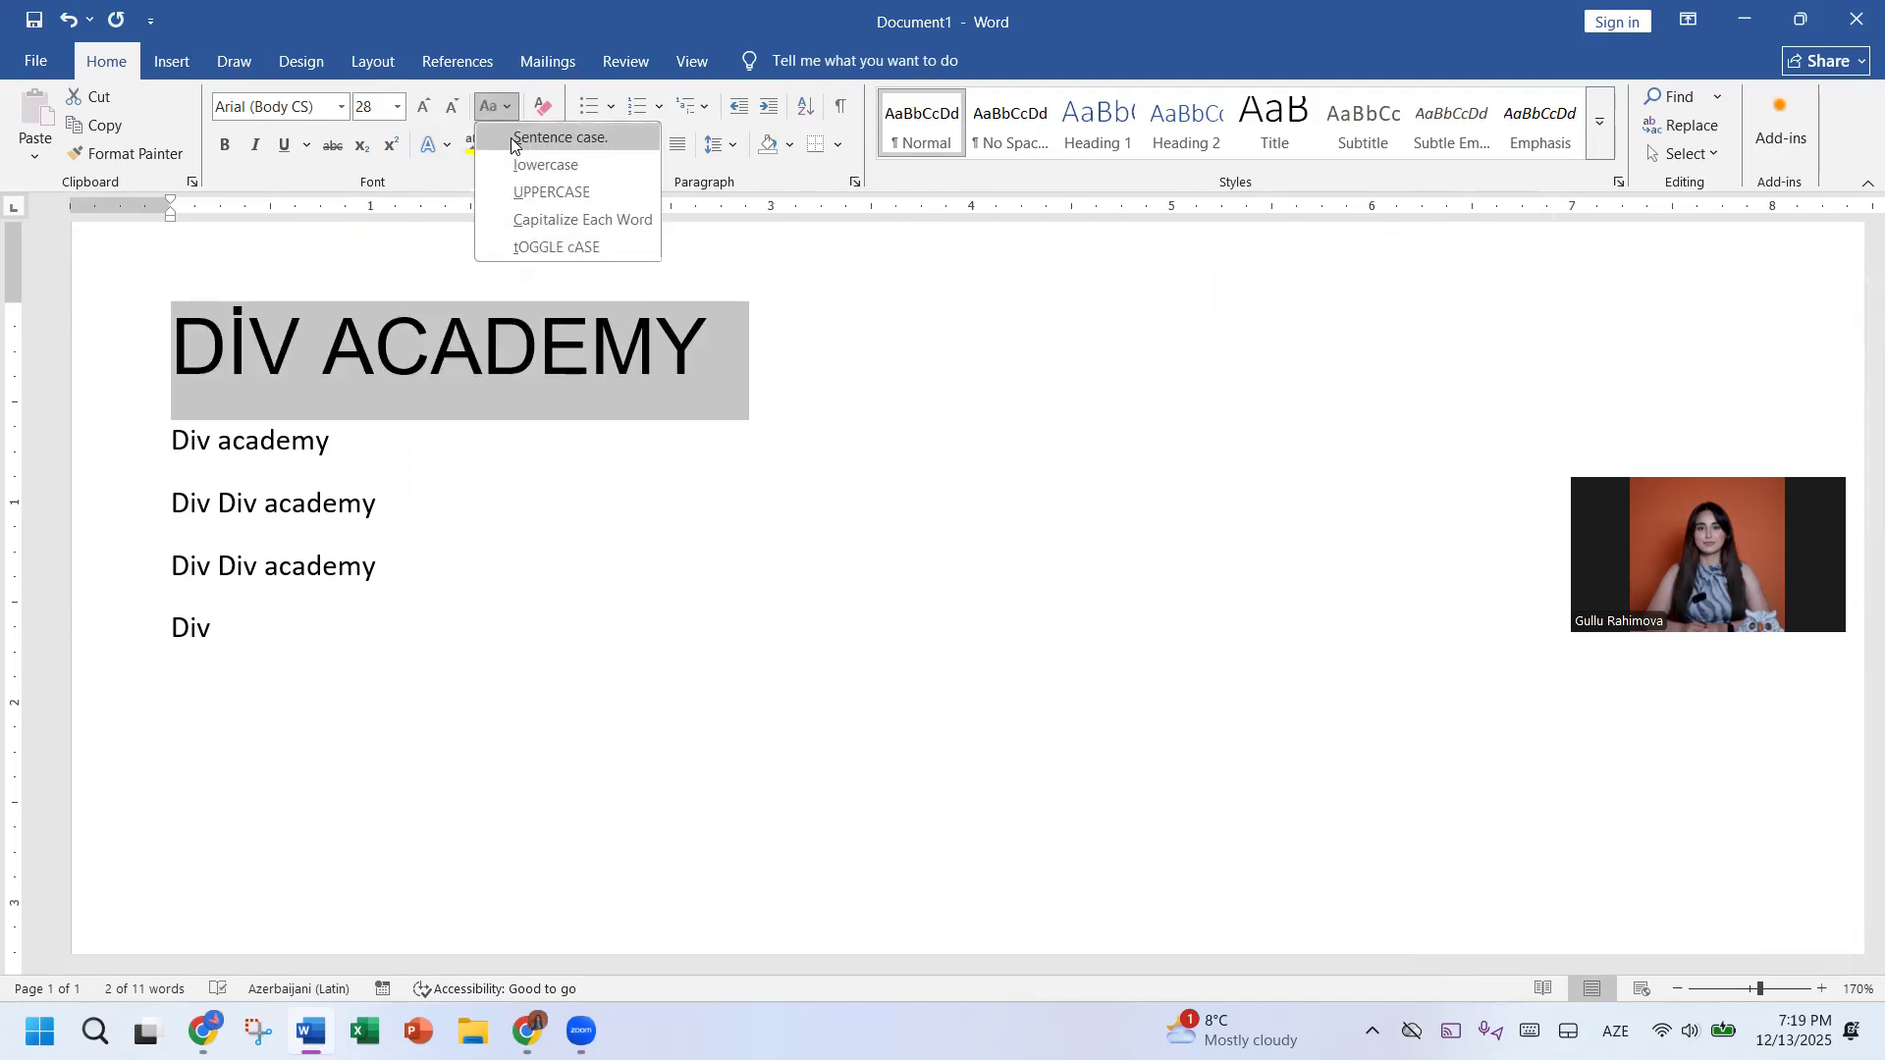
click(528, 218)
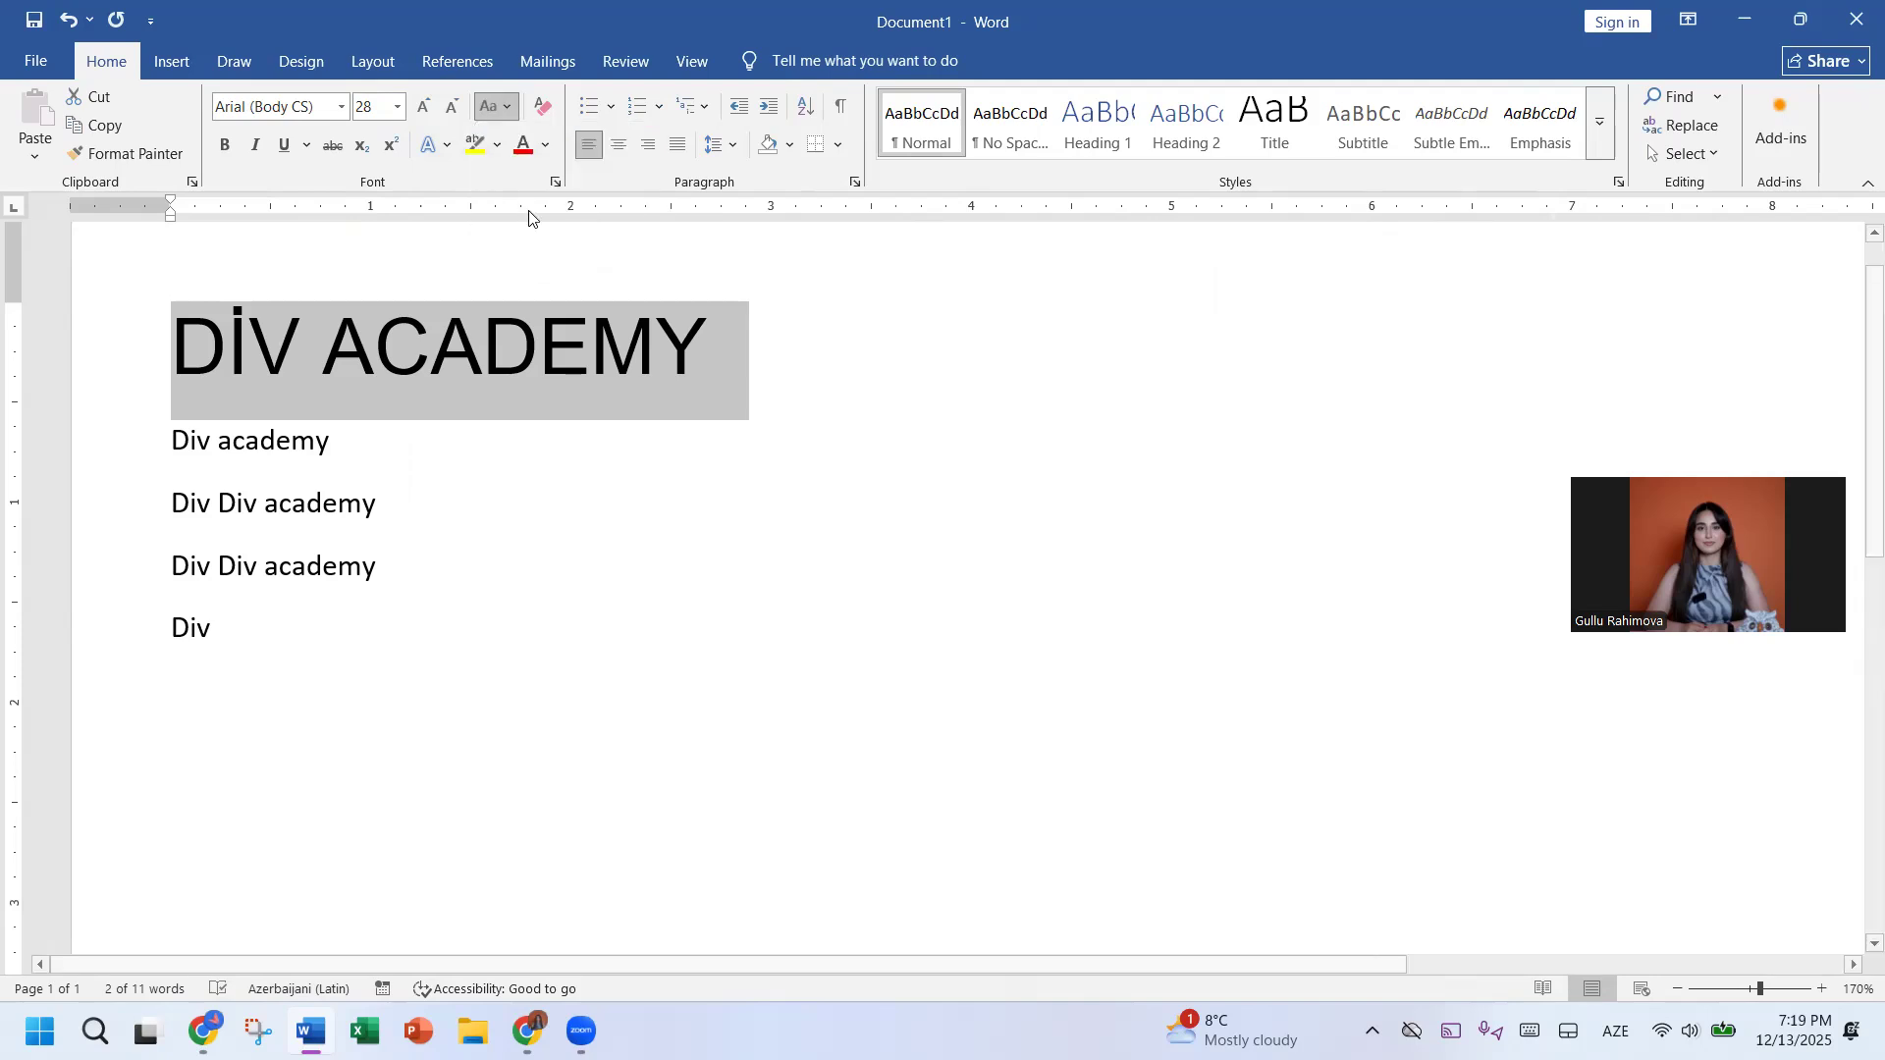
Step: Apply UPPERCASE to the first line, and try tOGGLE cASE on it before undoing the toggle
click(498, 108)
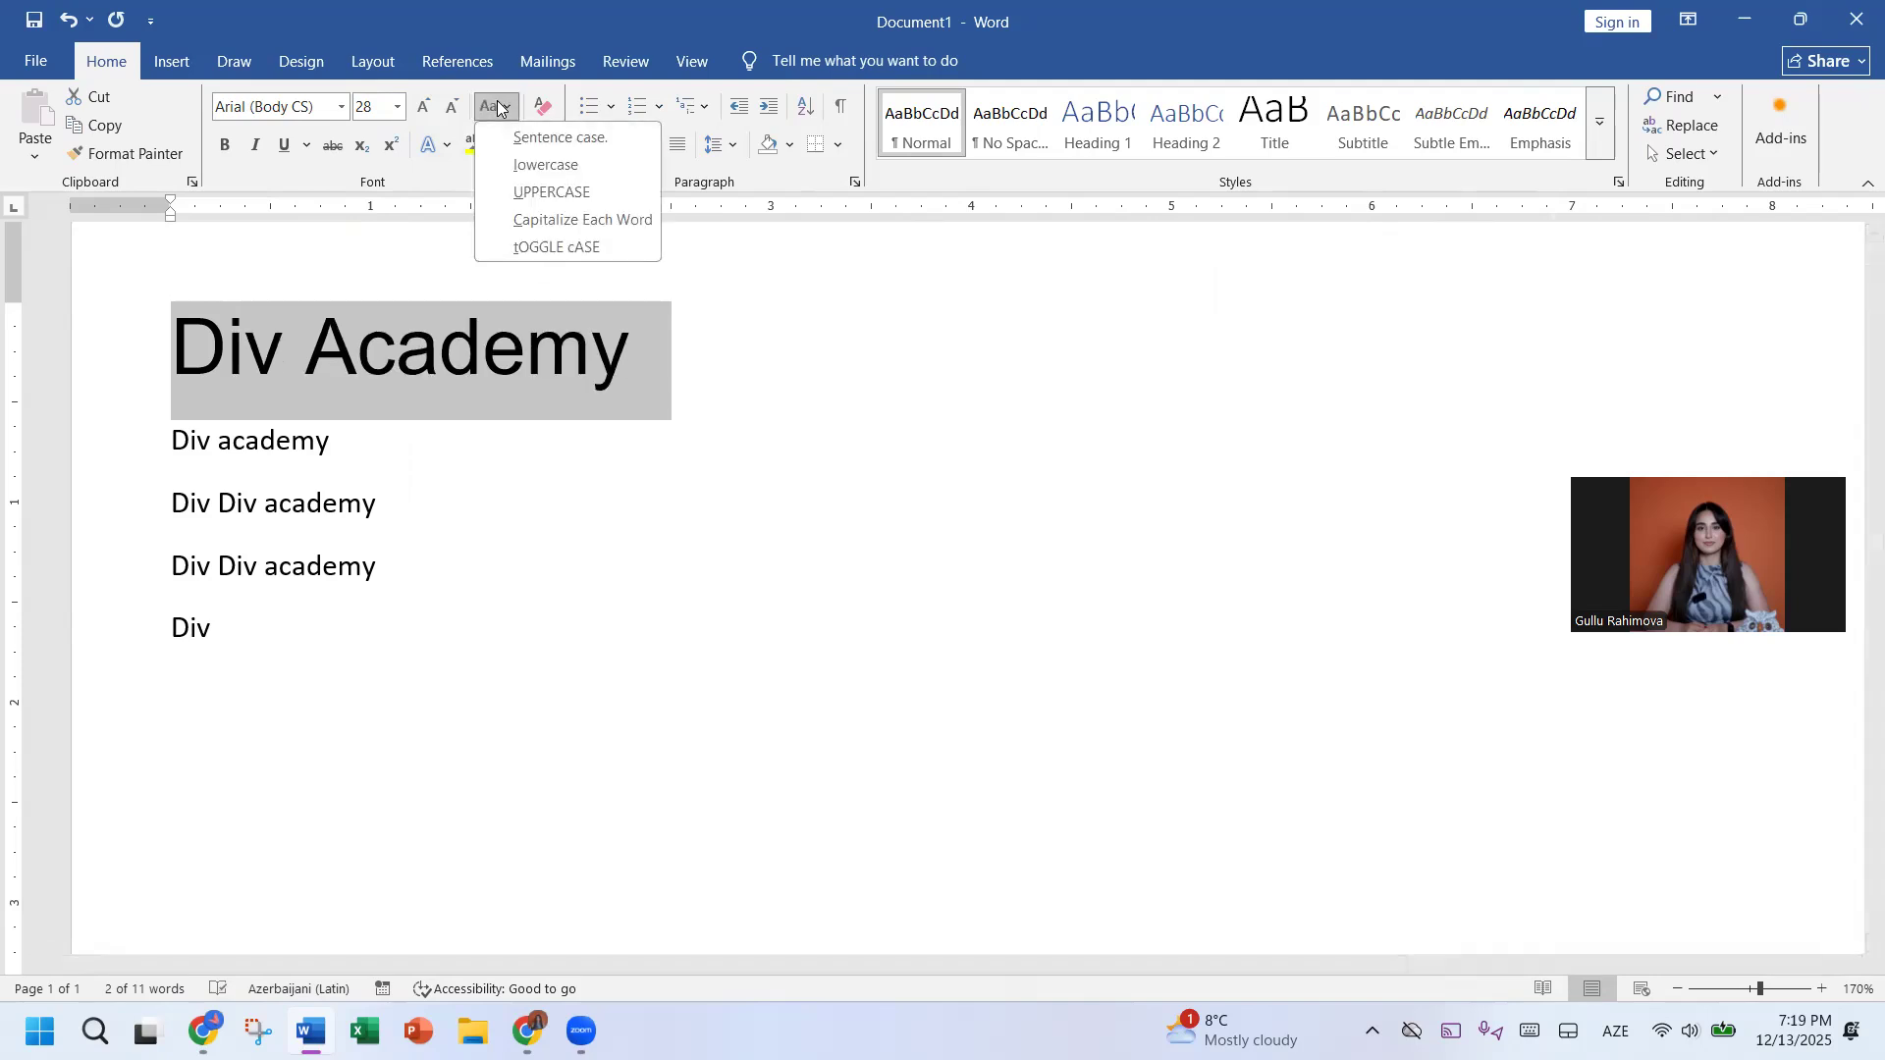
click(538, 193)
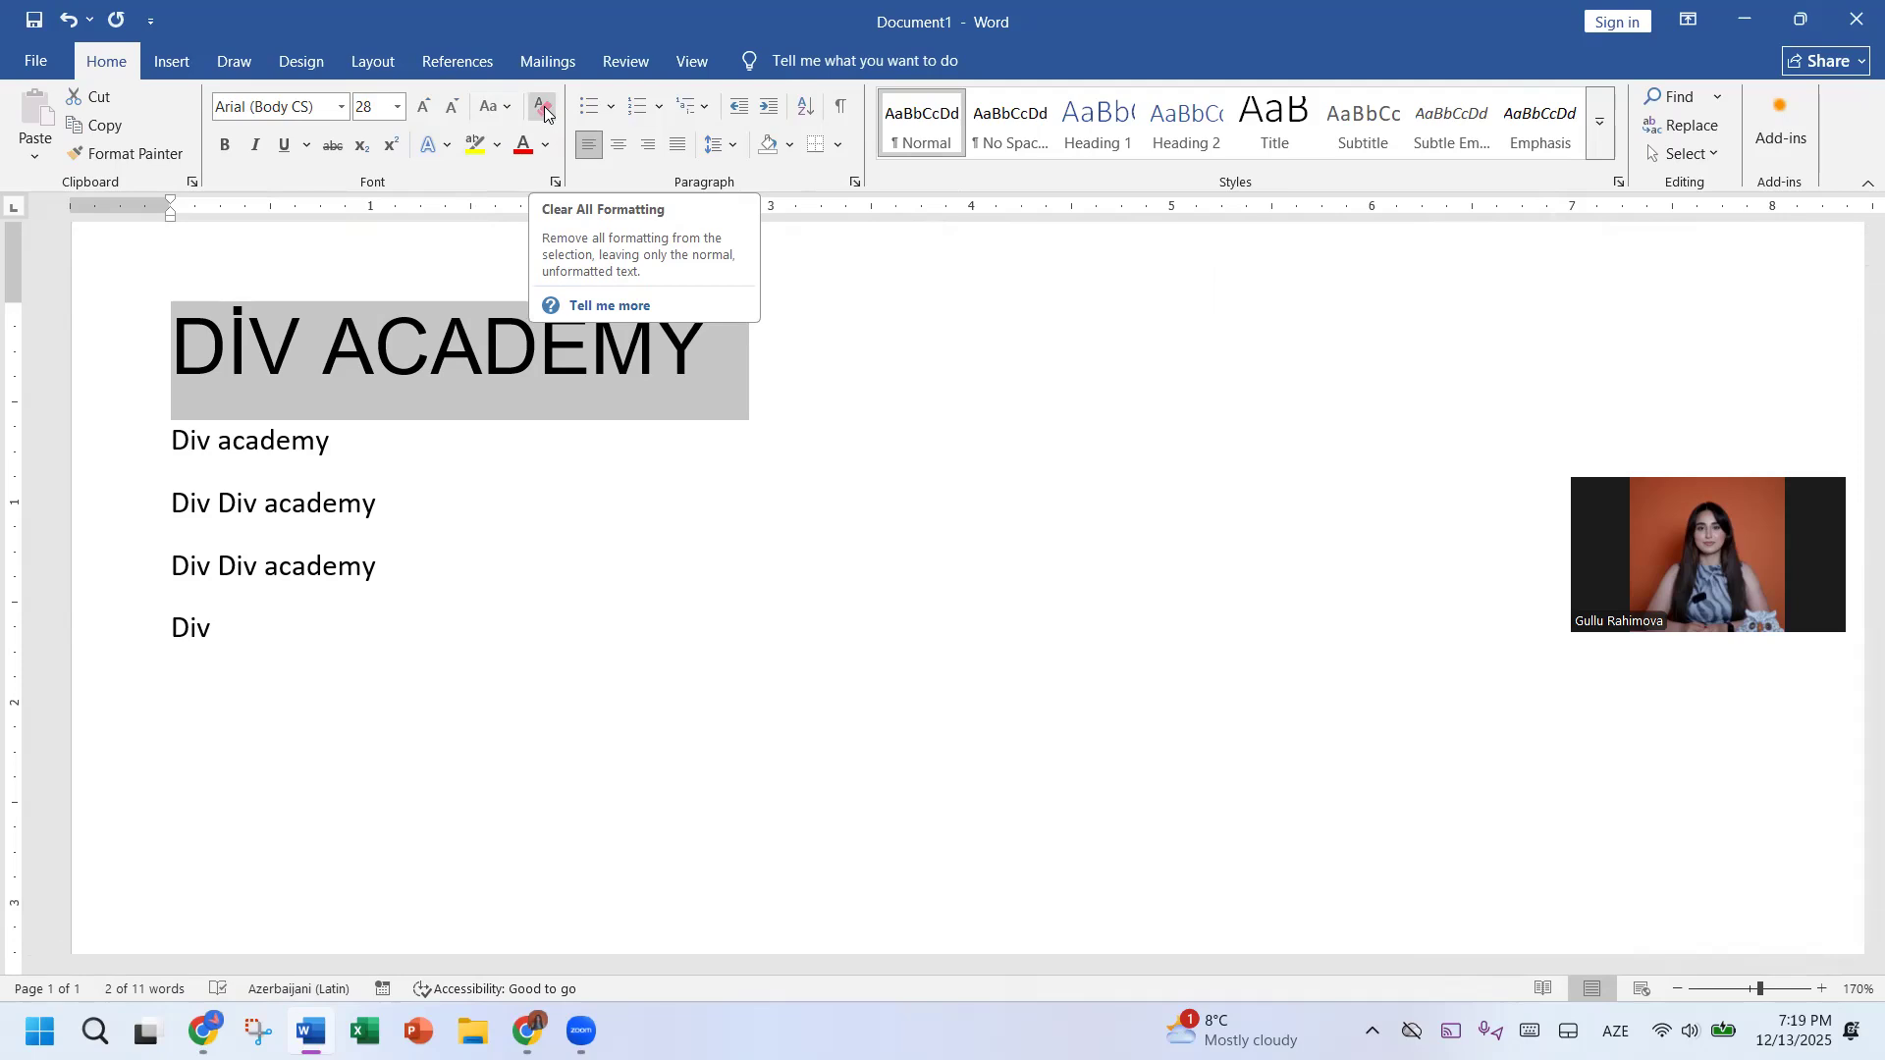
click(488, 110)
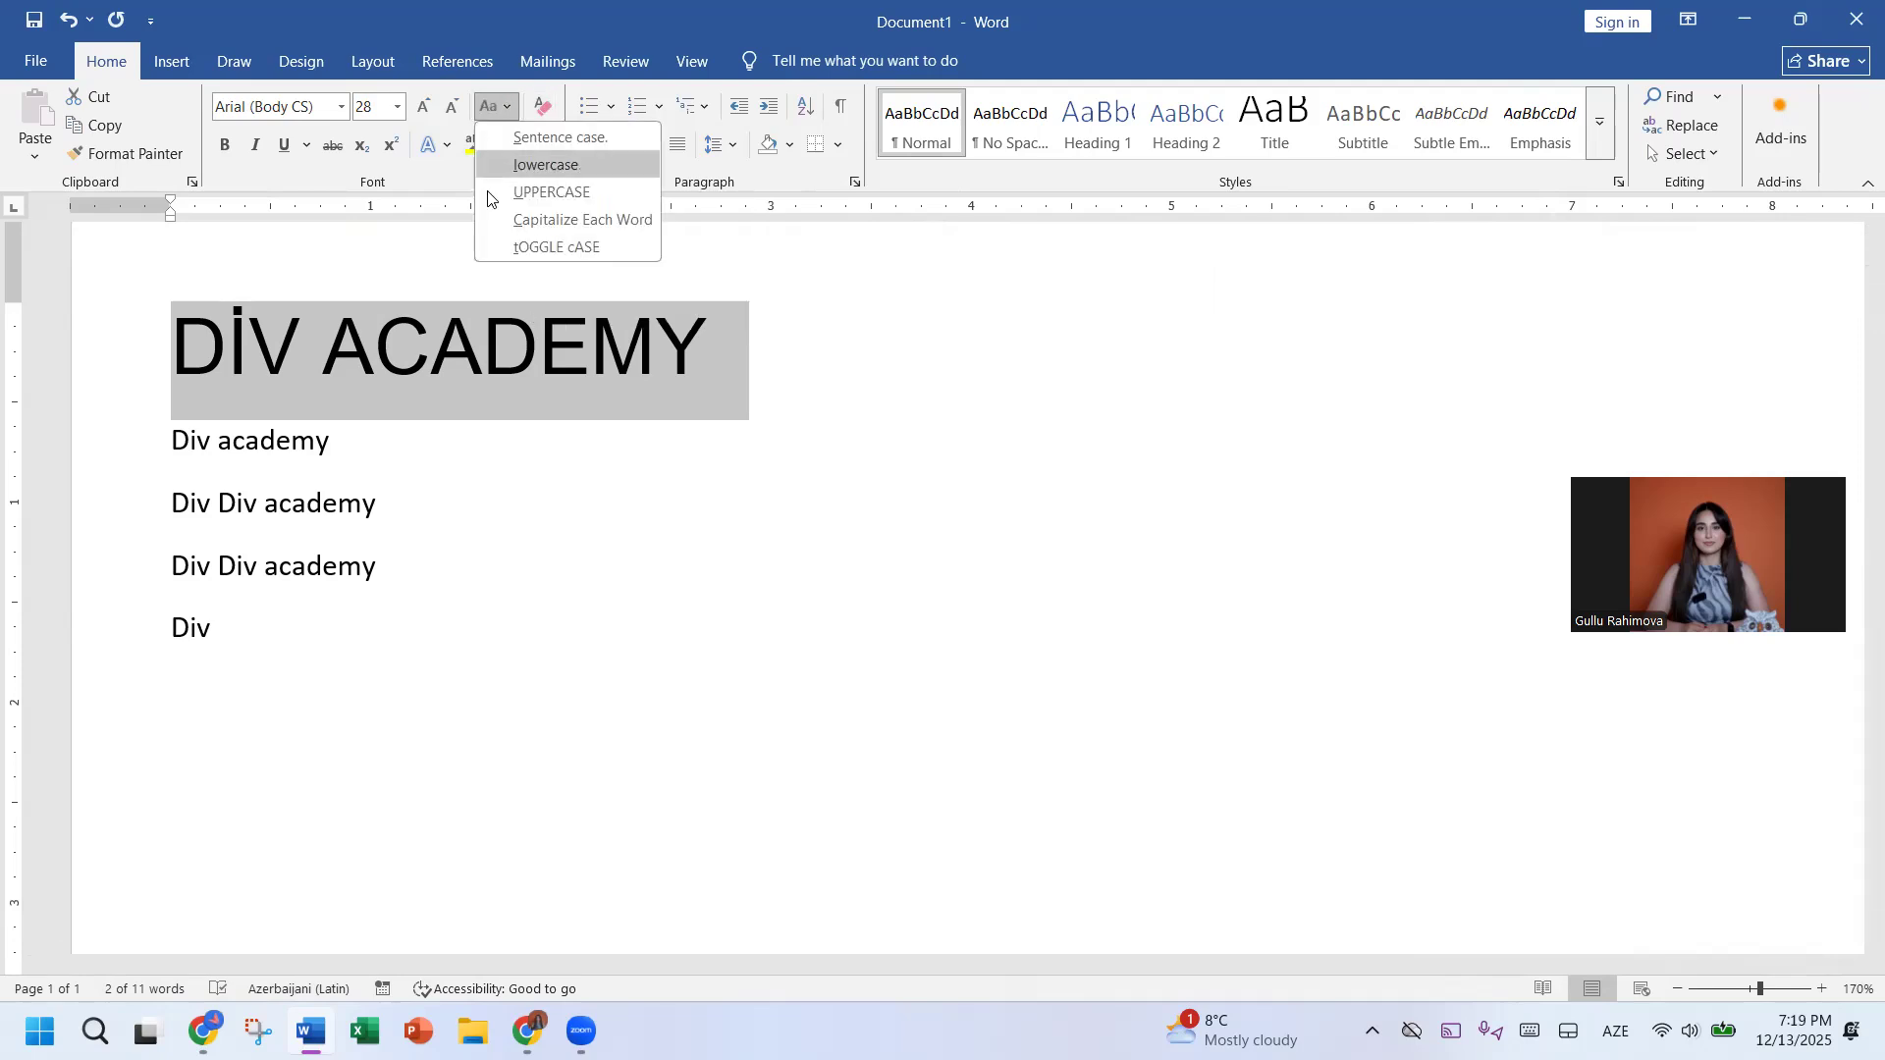
click(513, 245)
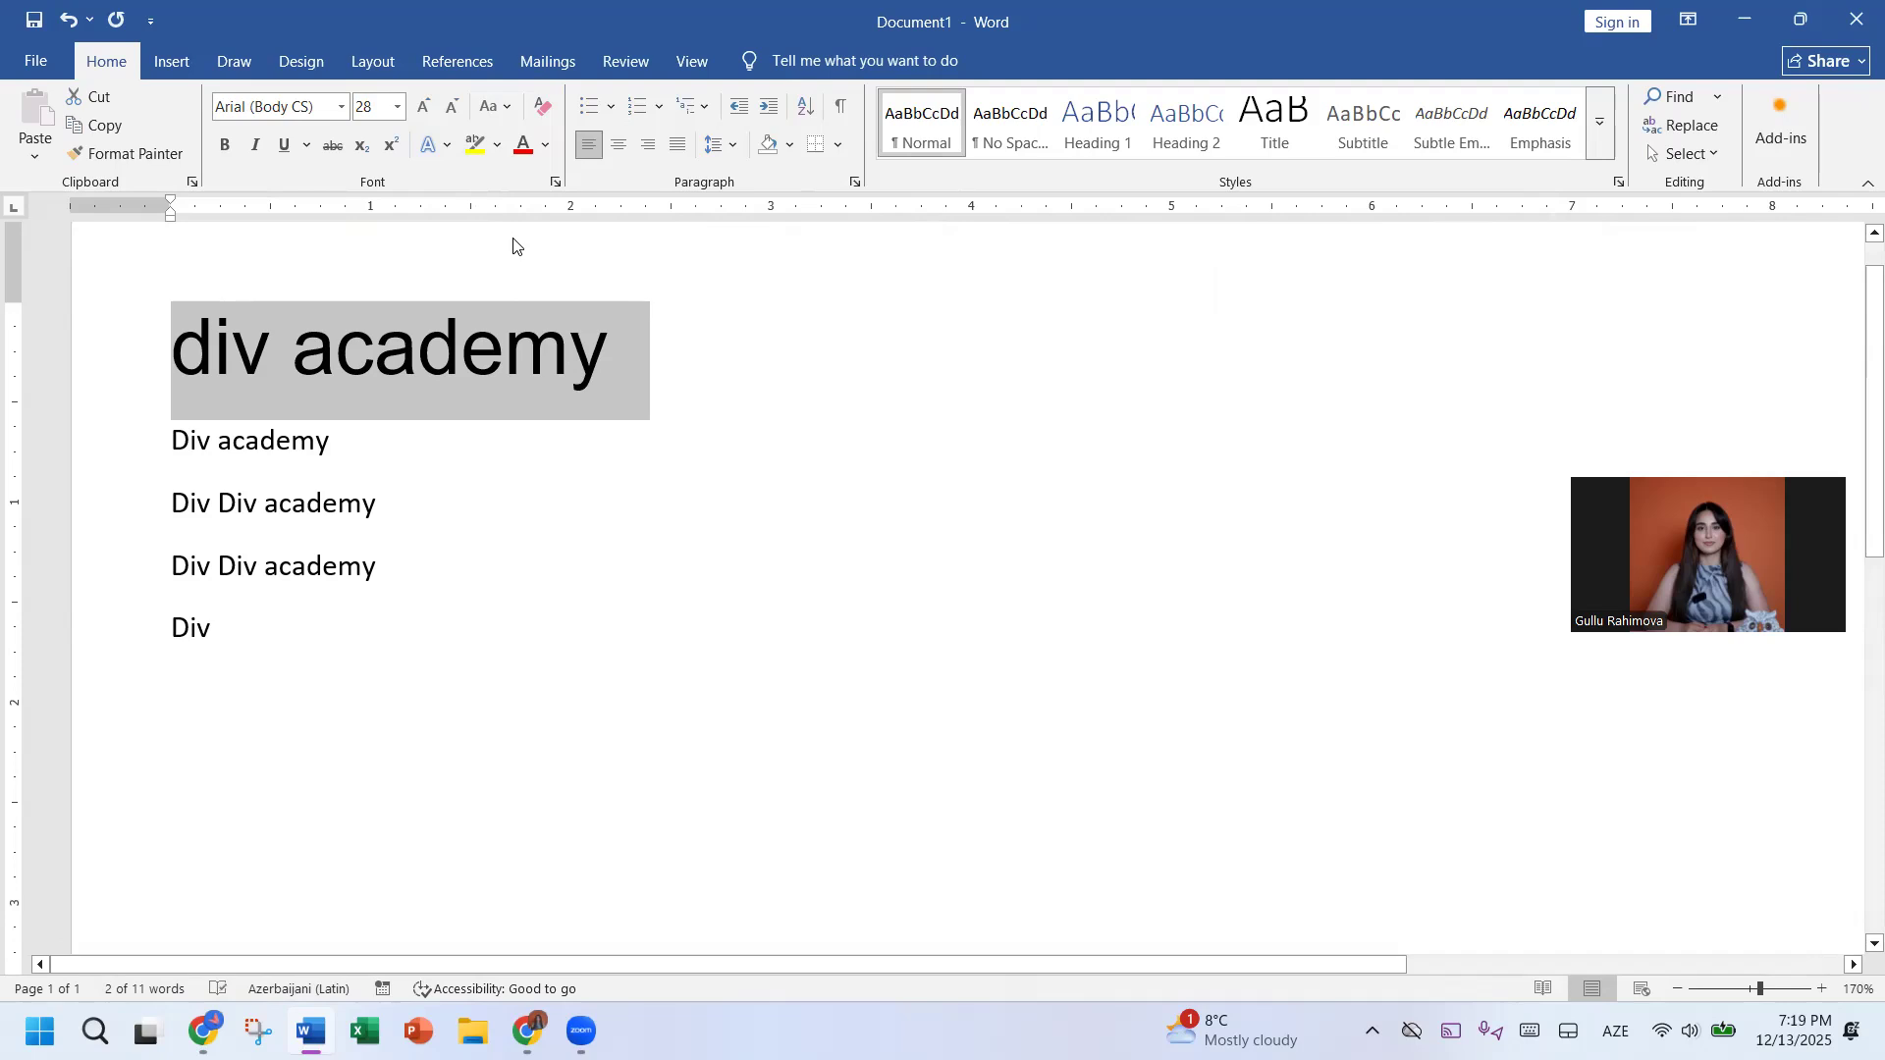
key(ctrl+z)
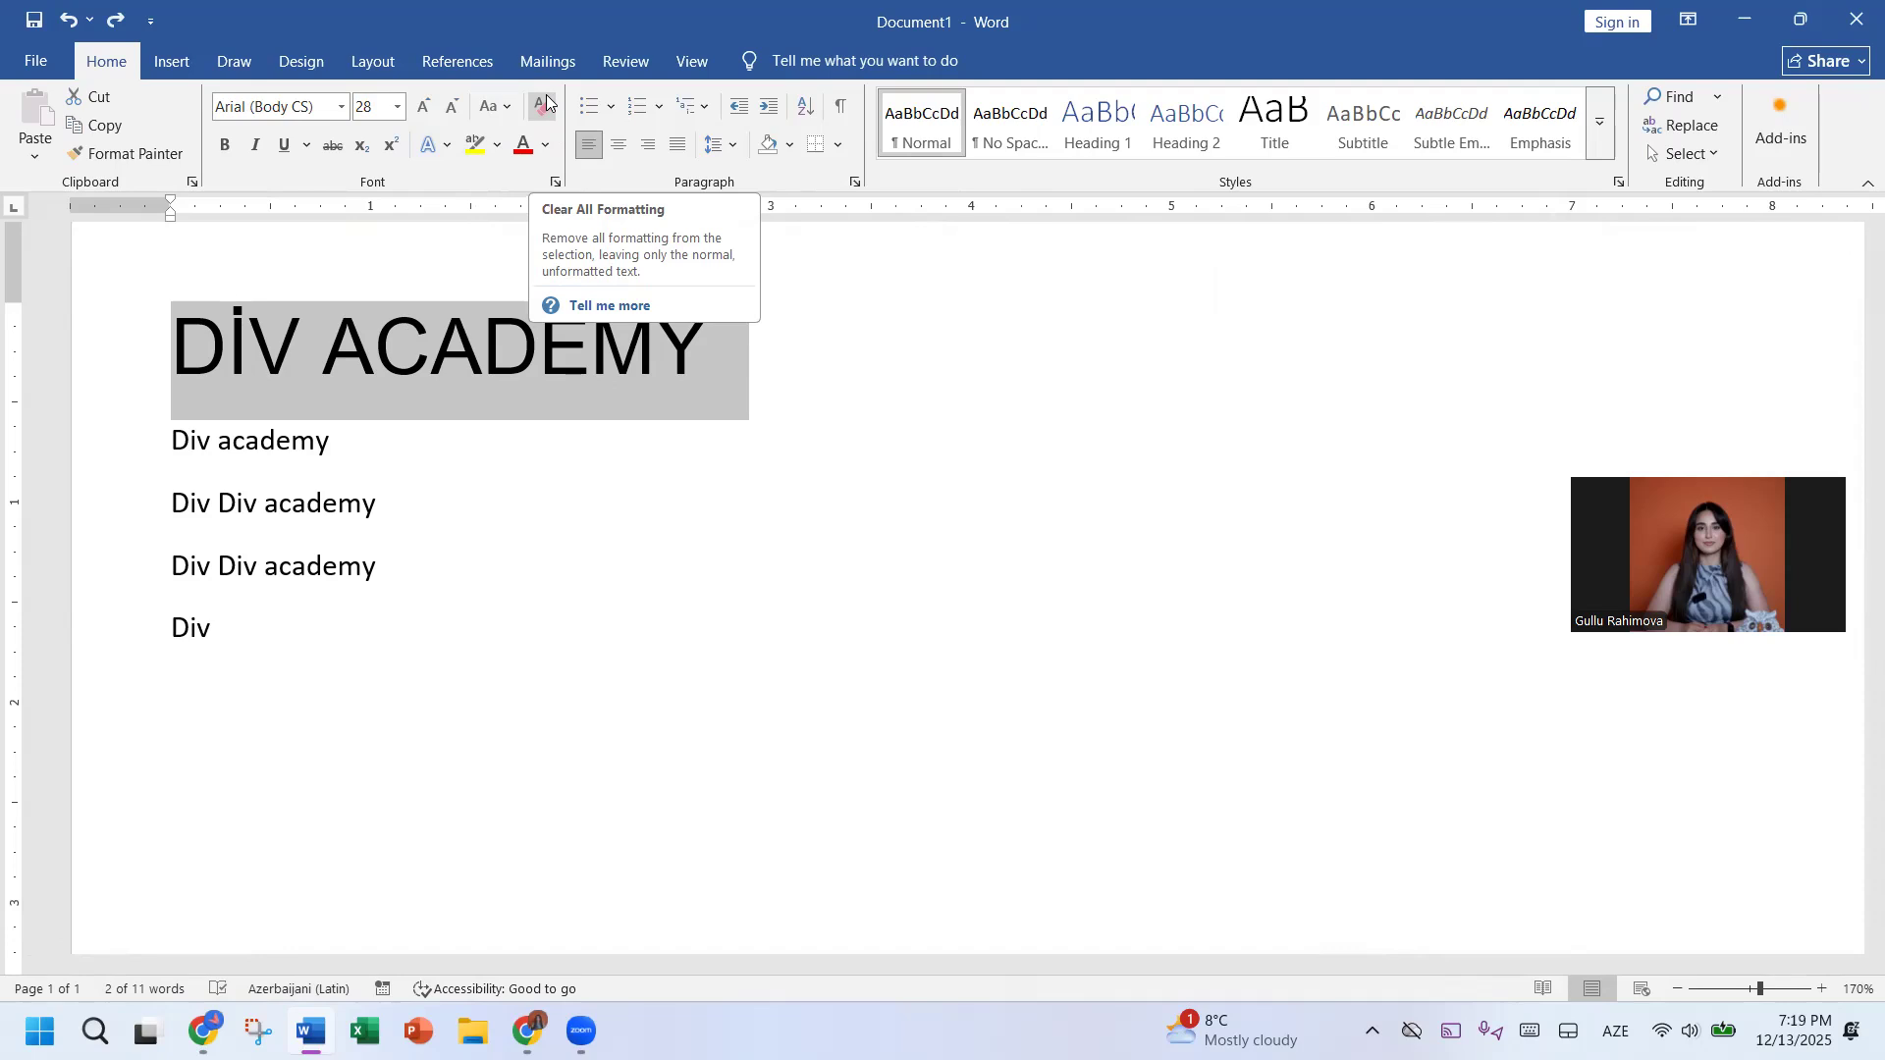
Step: Try Clear All Formatting on the first line, undo it and deselect the text
click(546, 97)
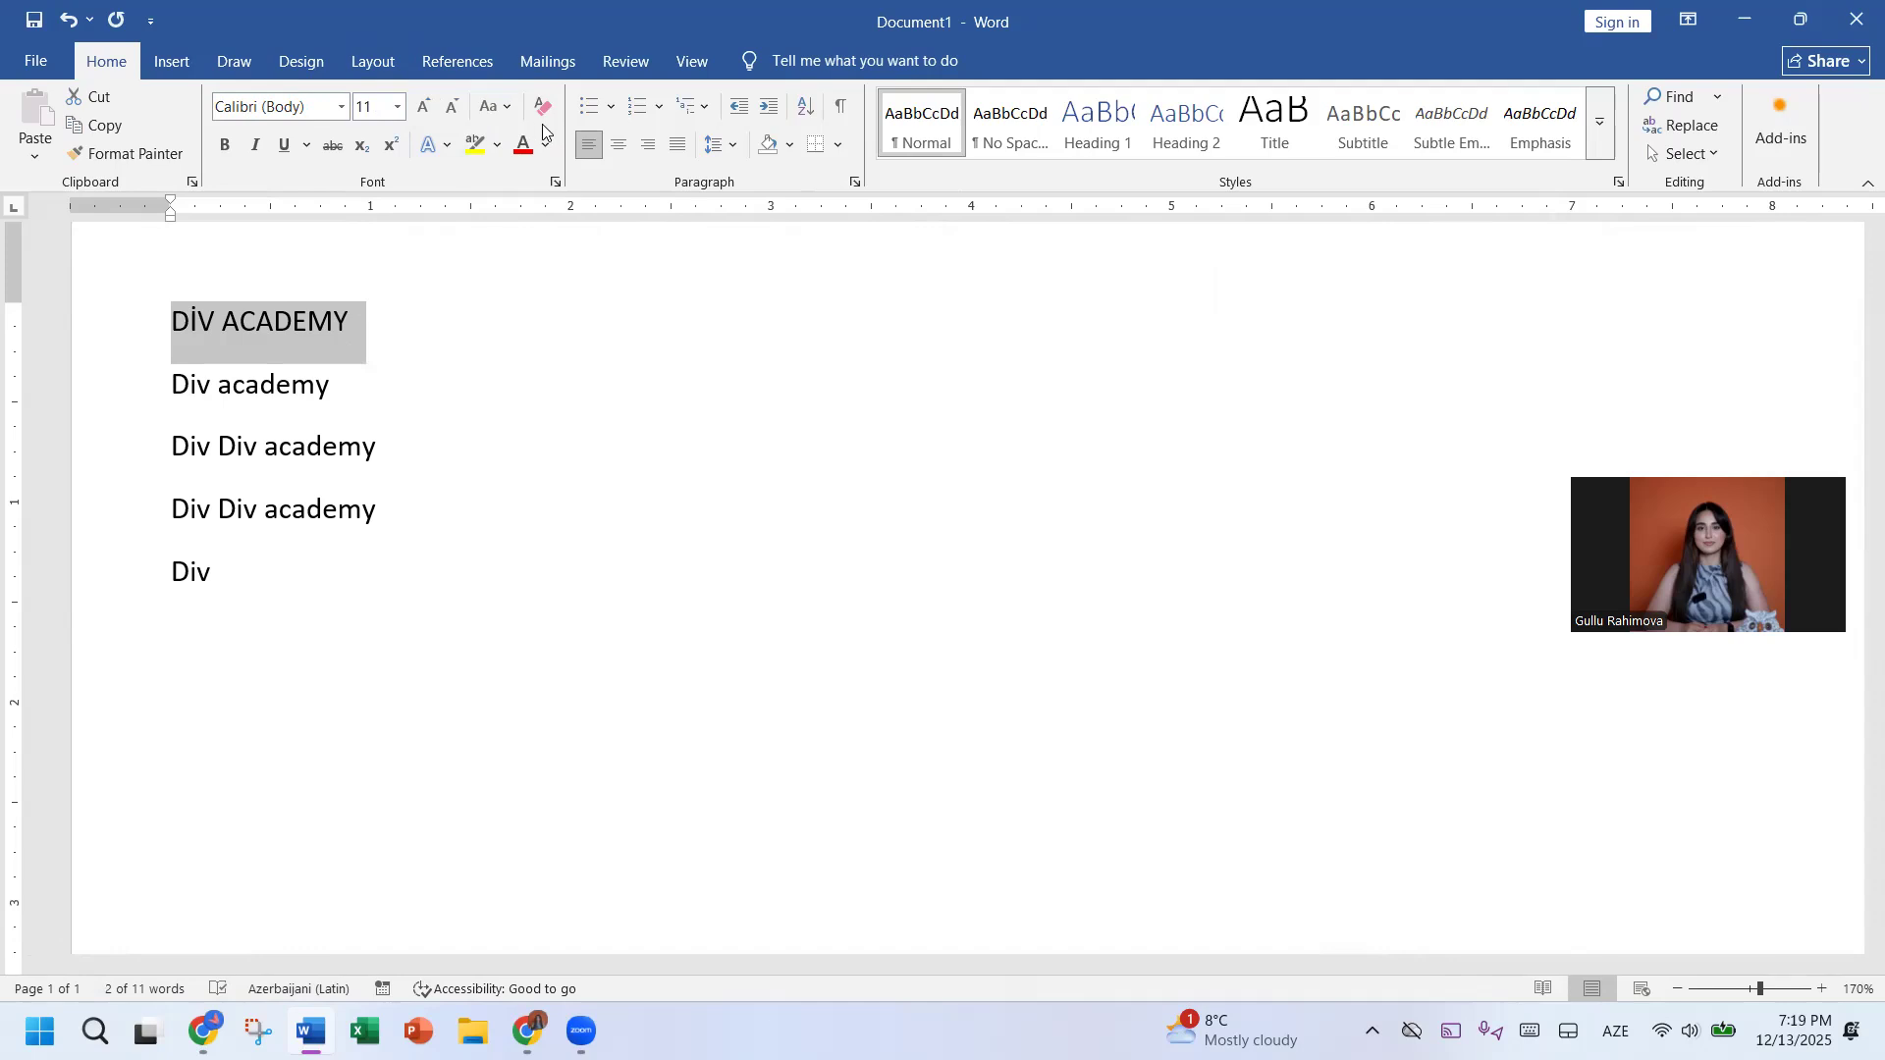
key(ctrl+z)
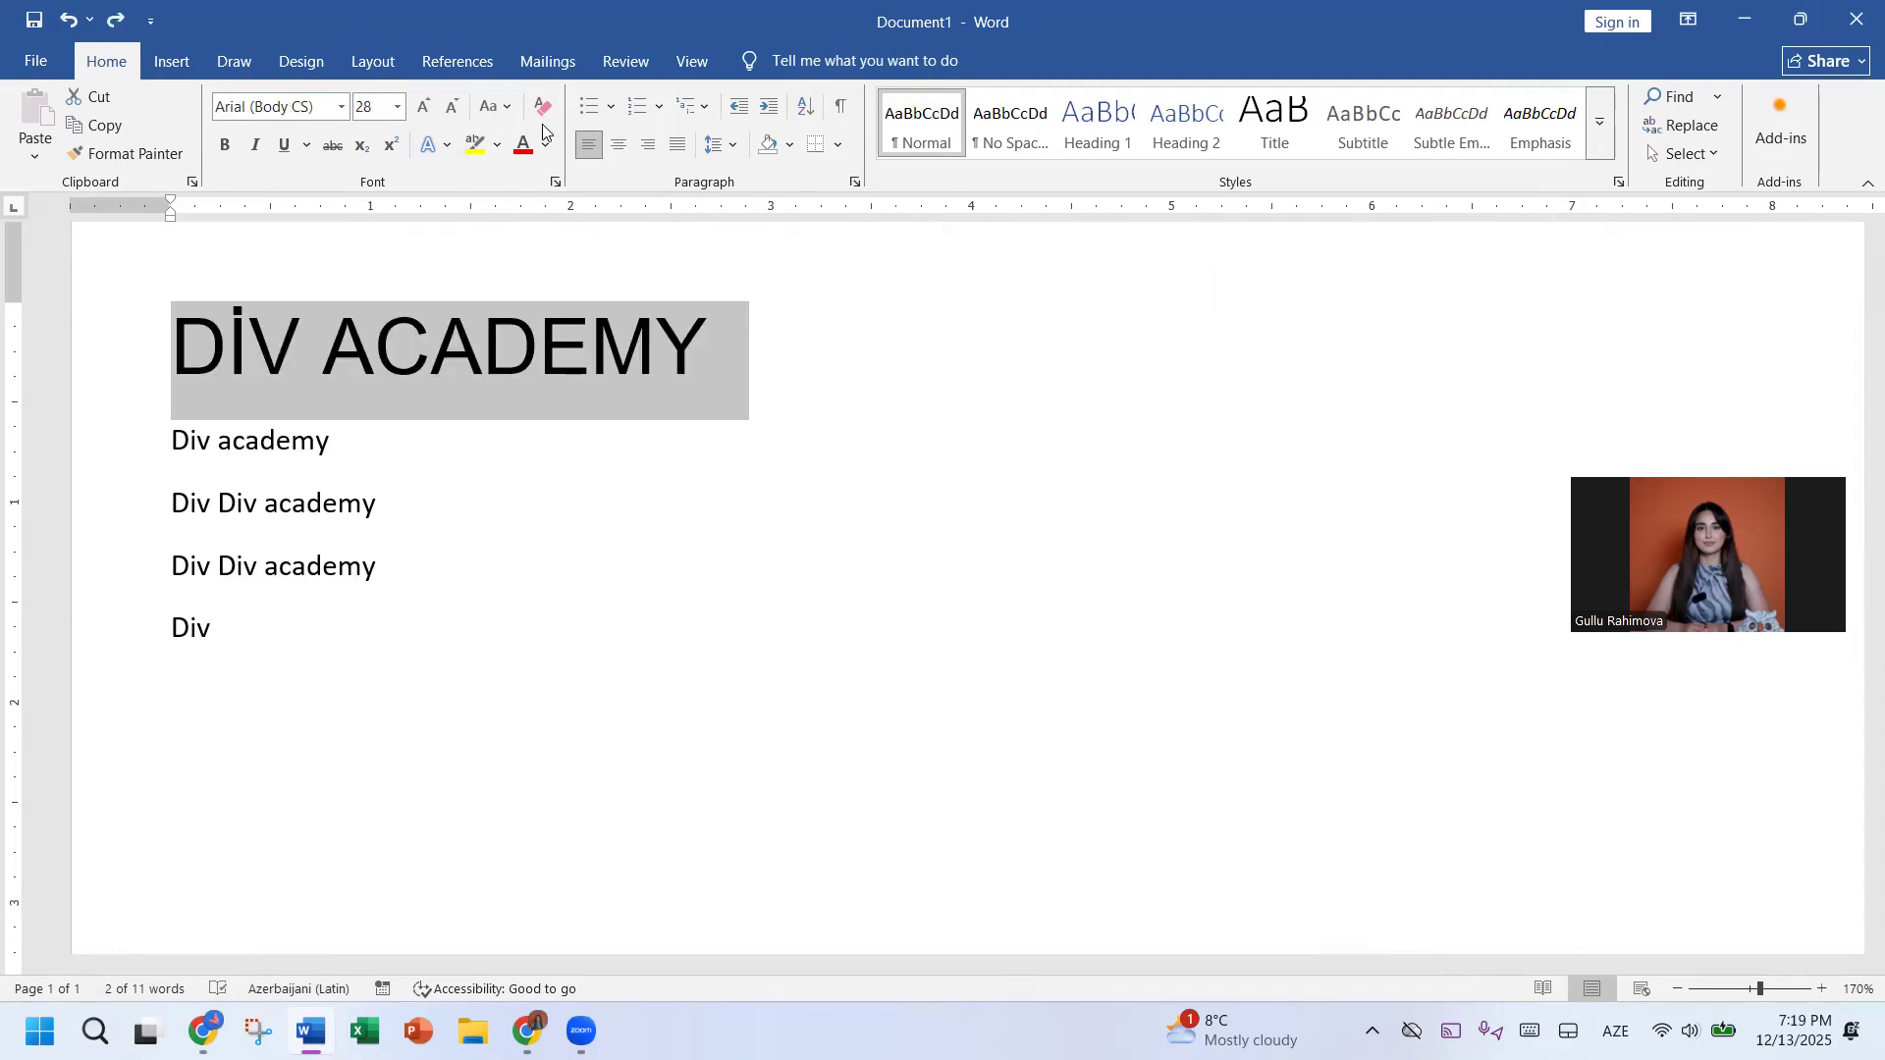
click(306, 368)
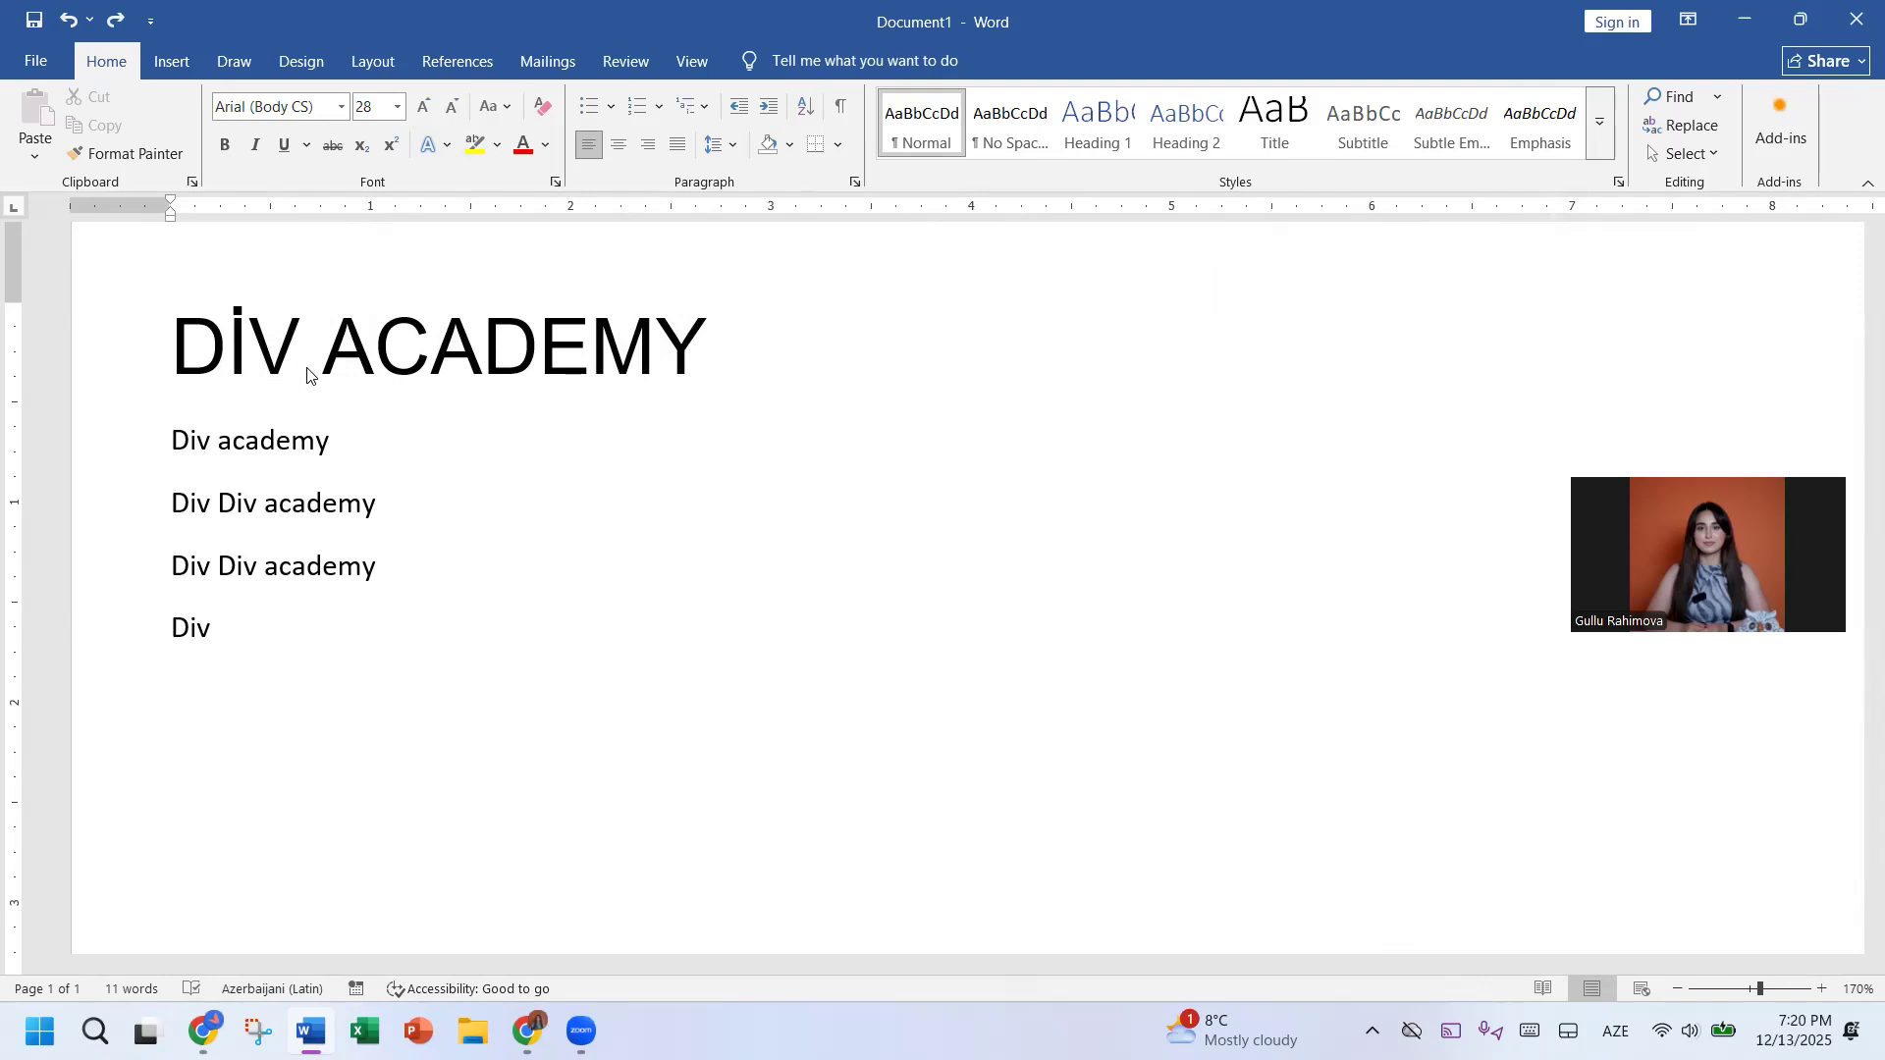
Step: Delete the word ACADEMY from the first line letter by letter, and undo the deletions together with the UPPERCASE change
click(314, 371)
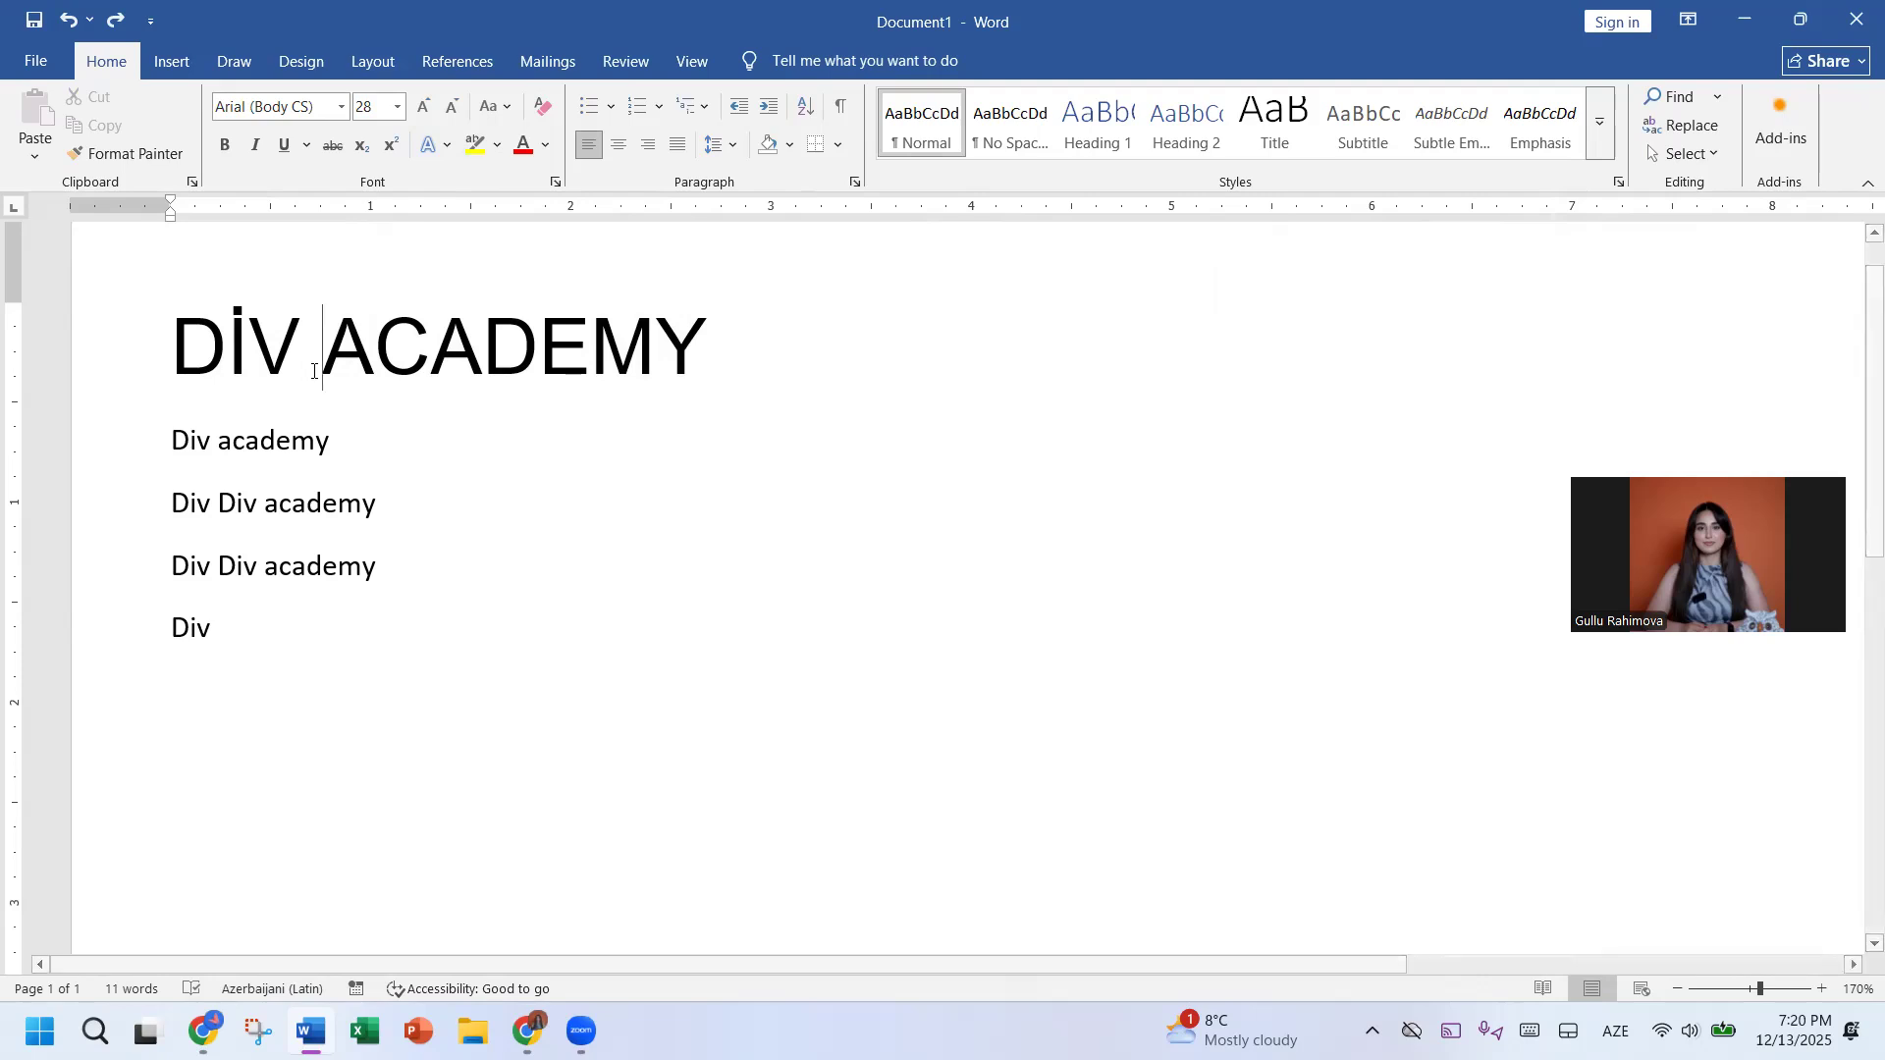
key(Delete)
key(Delete)
key(Delete)
key(Delete)
key(Delete)
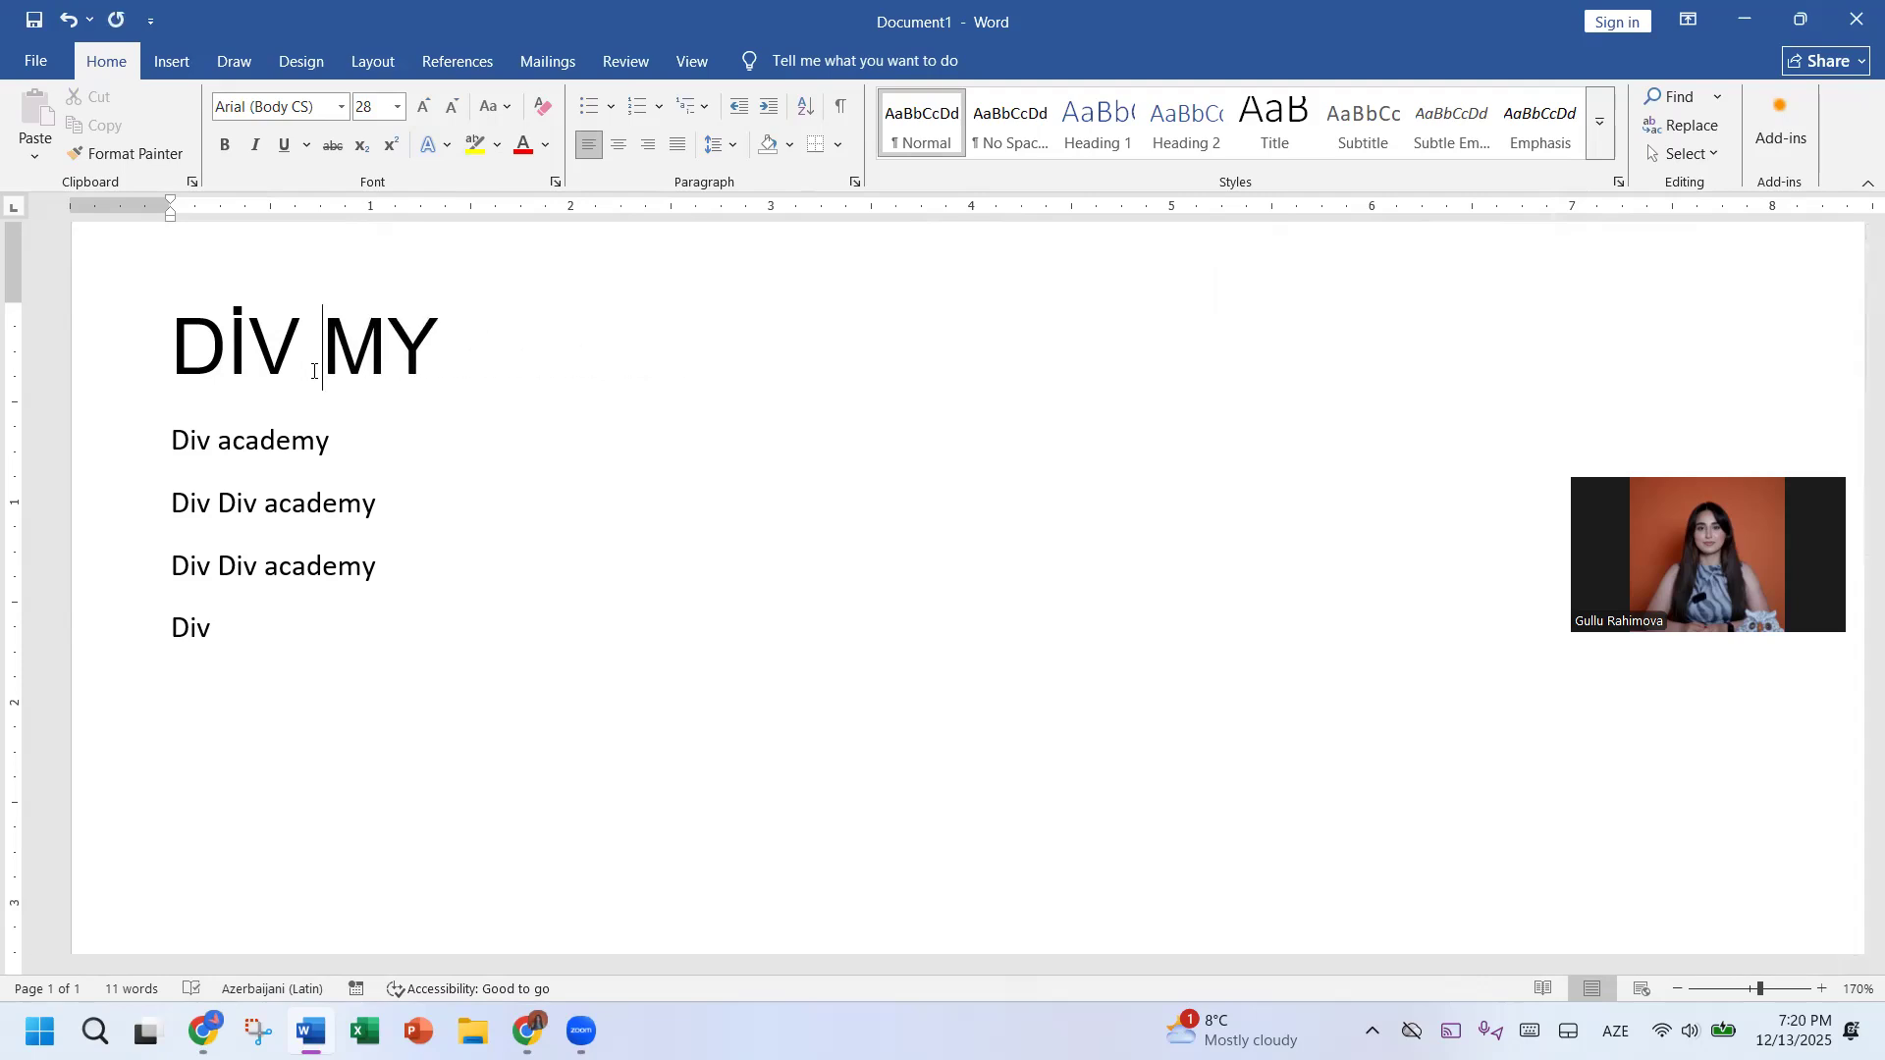
key(Delete)
key(Delete)
key(ctrl+z)
key(ctrl+z)
key(ctrl+z)
key(ctrl+z)
key(ctrl+z)
key(ctrl+z)
key(ctrl+z)
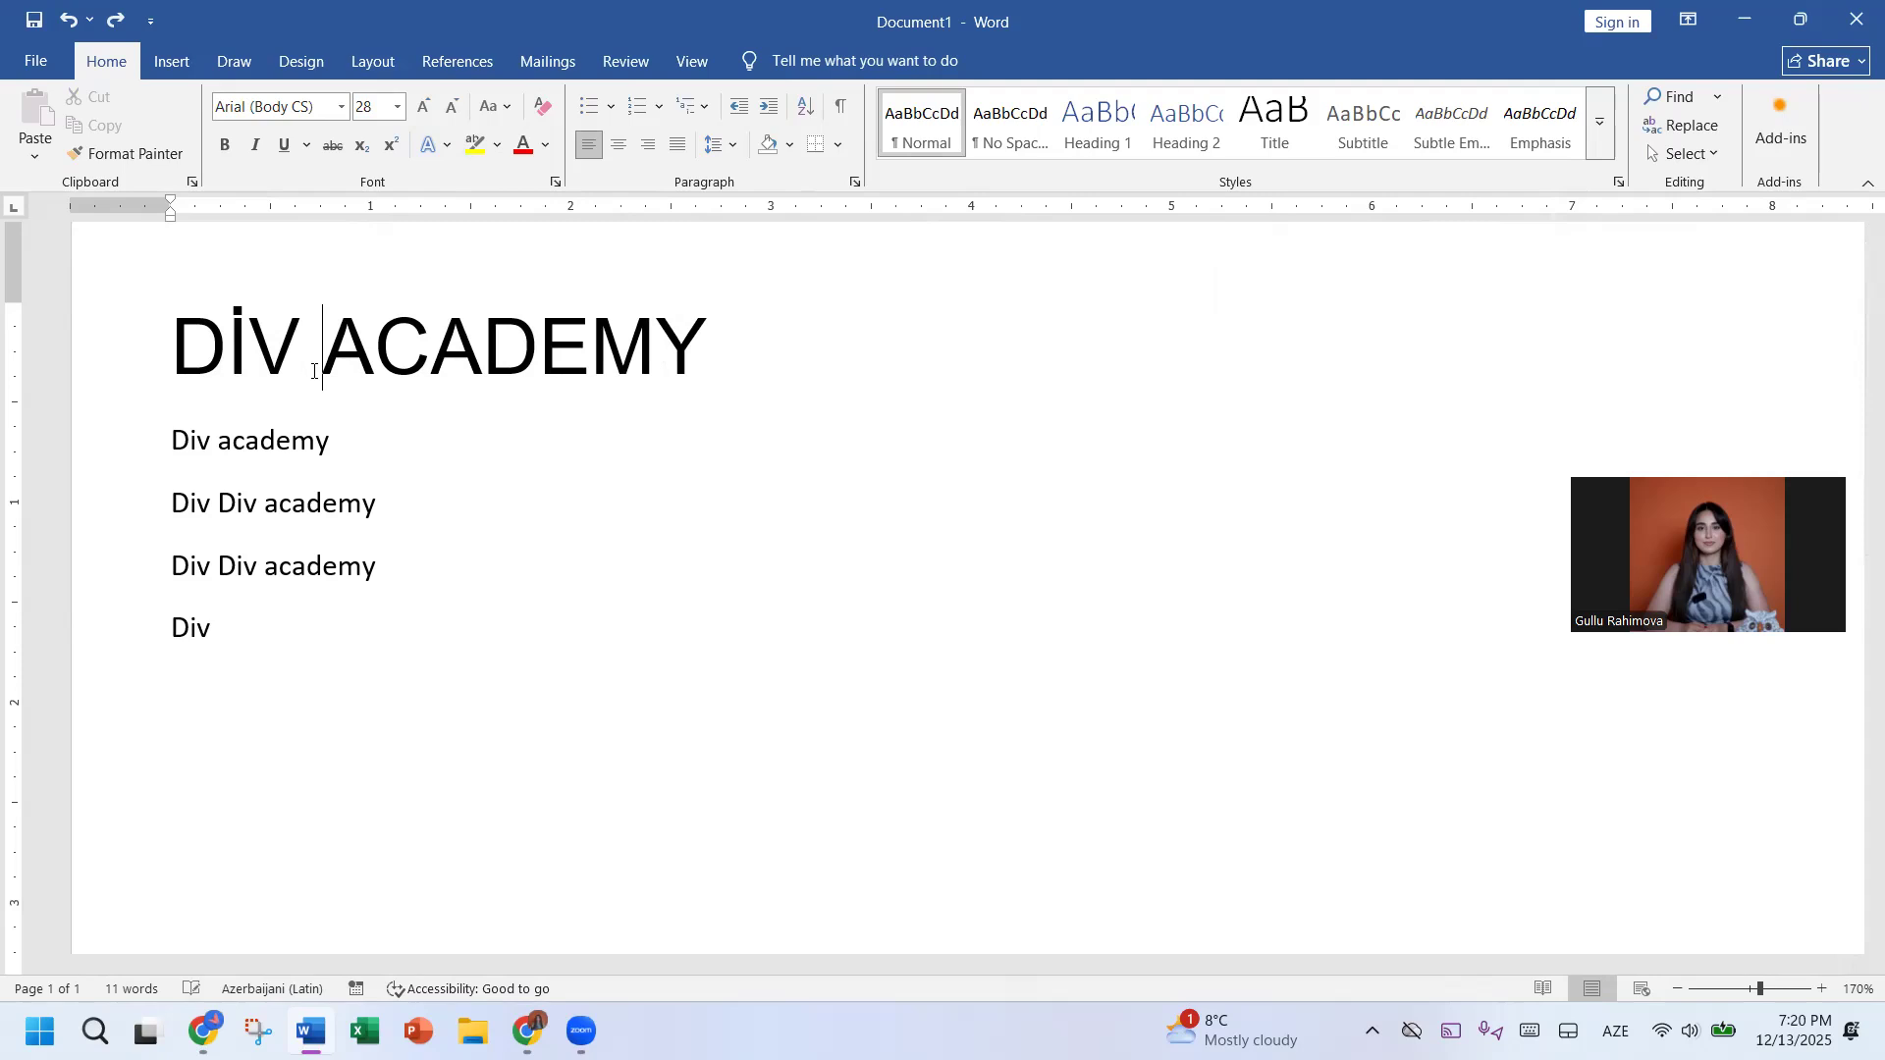
key(ctrl+z)
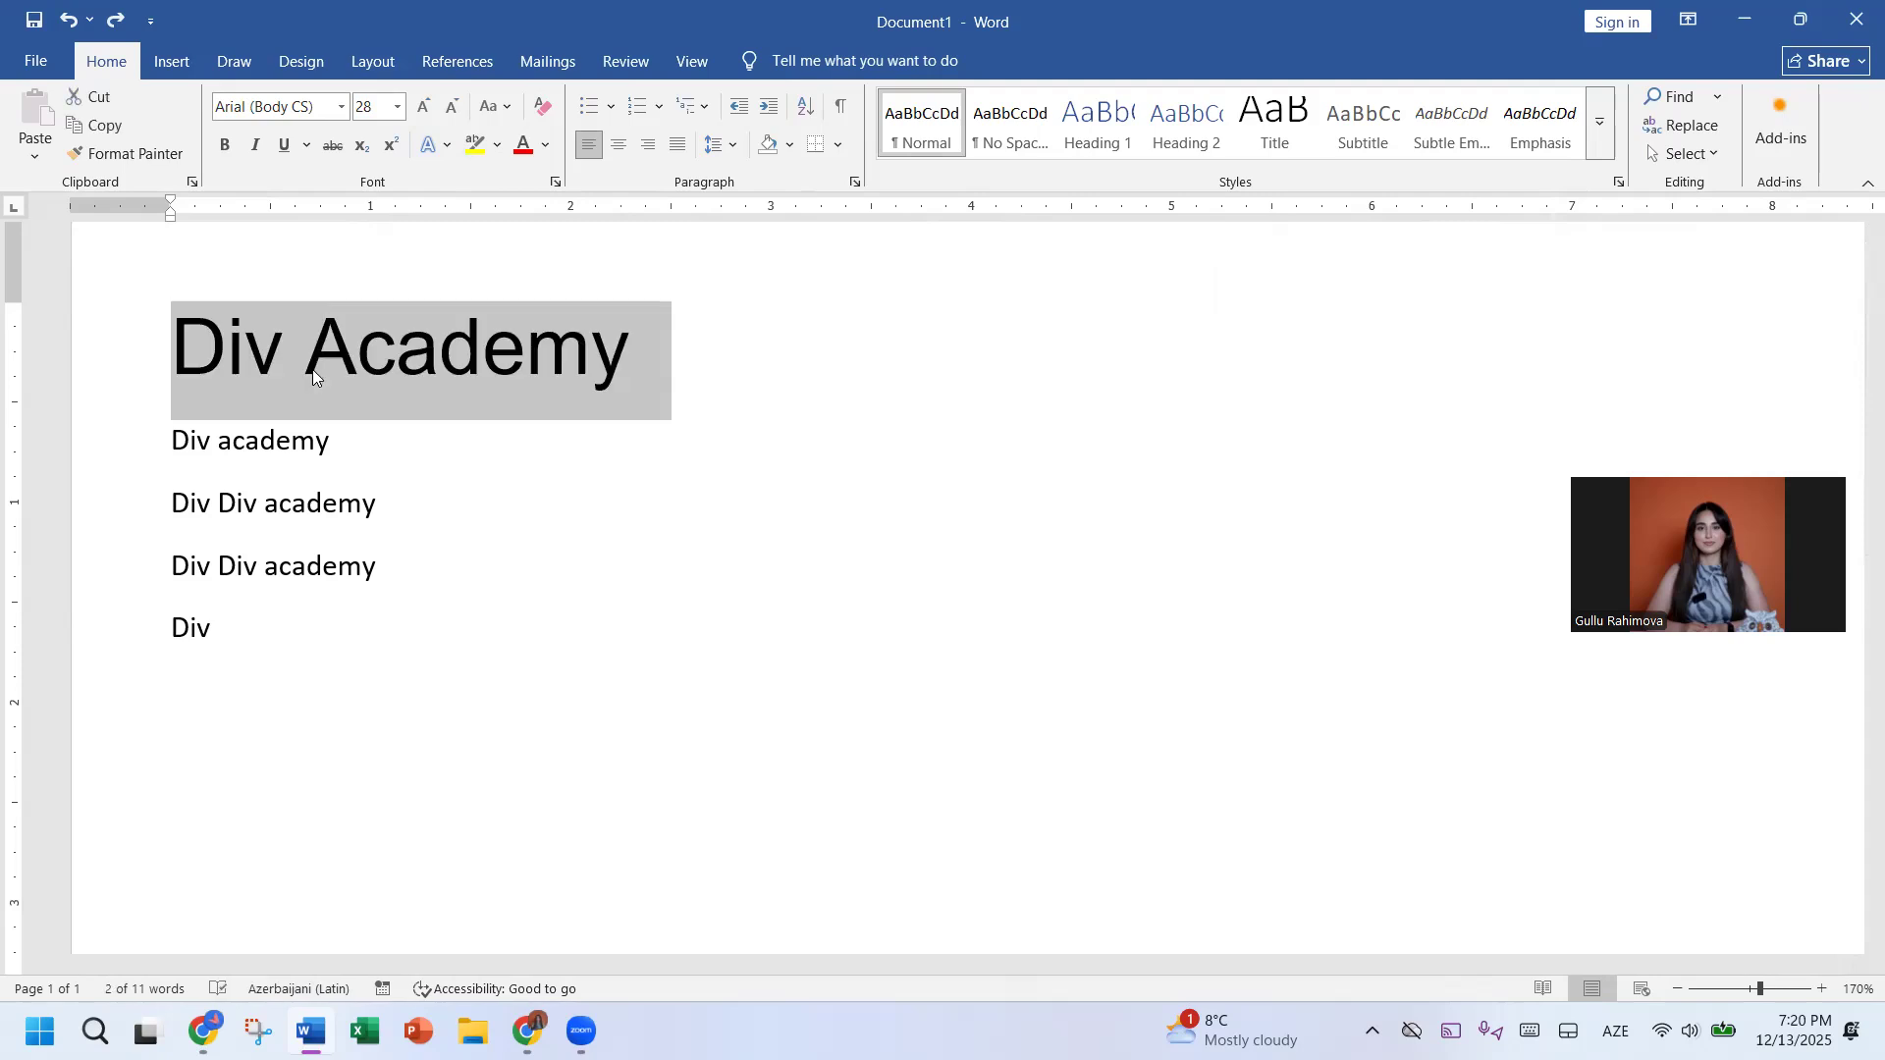
Step: Delete the word Div in front of Academy in the first line and restore it
click(312, 369)
key(BackSpace)
key(BackSpace)
key(BackSpace)
key(BackSpace)
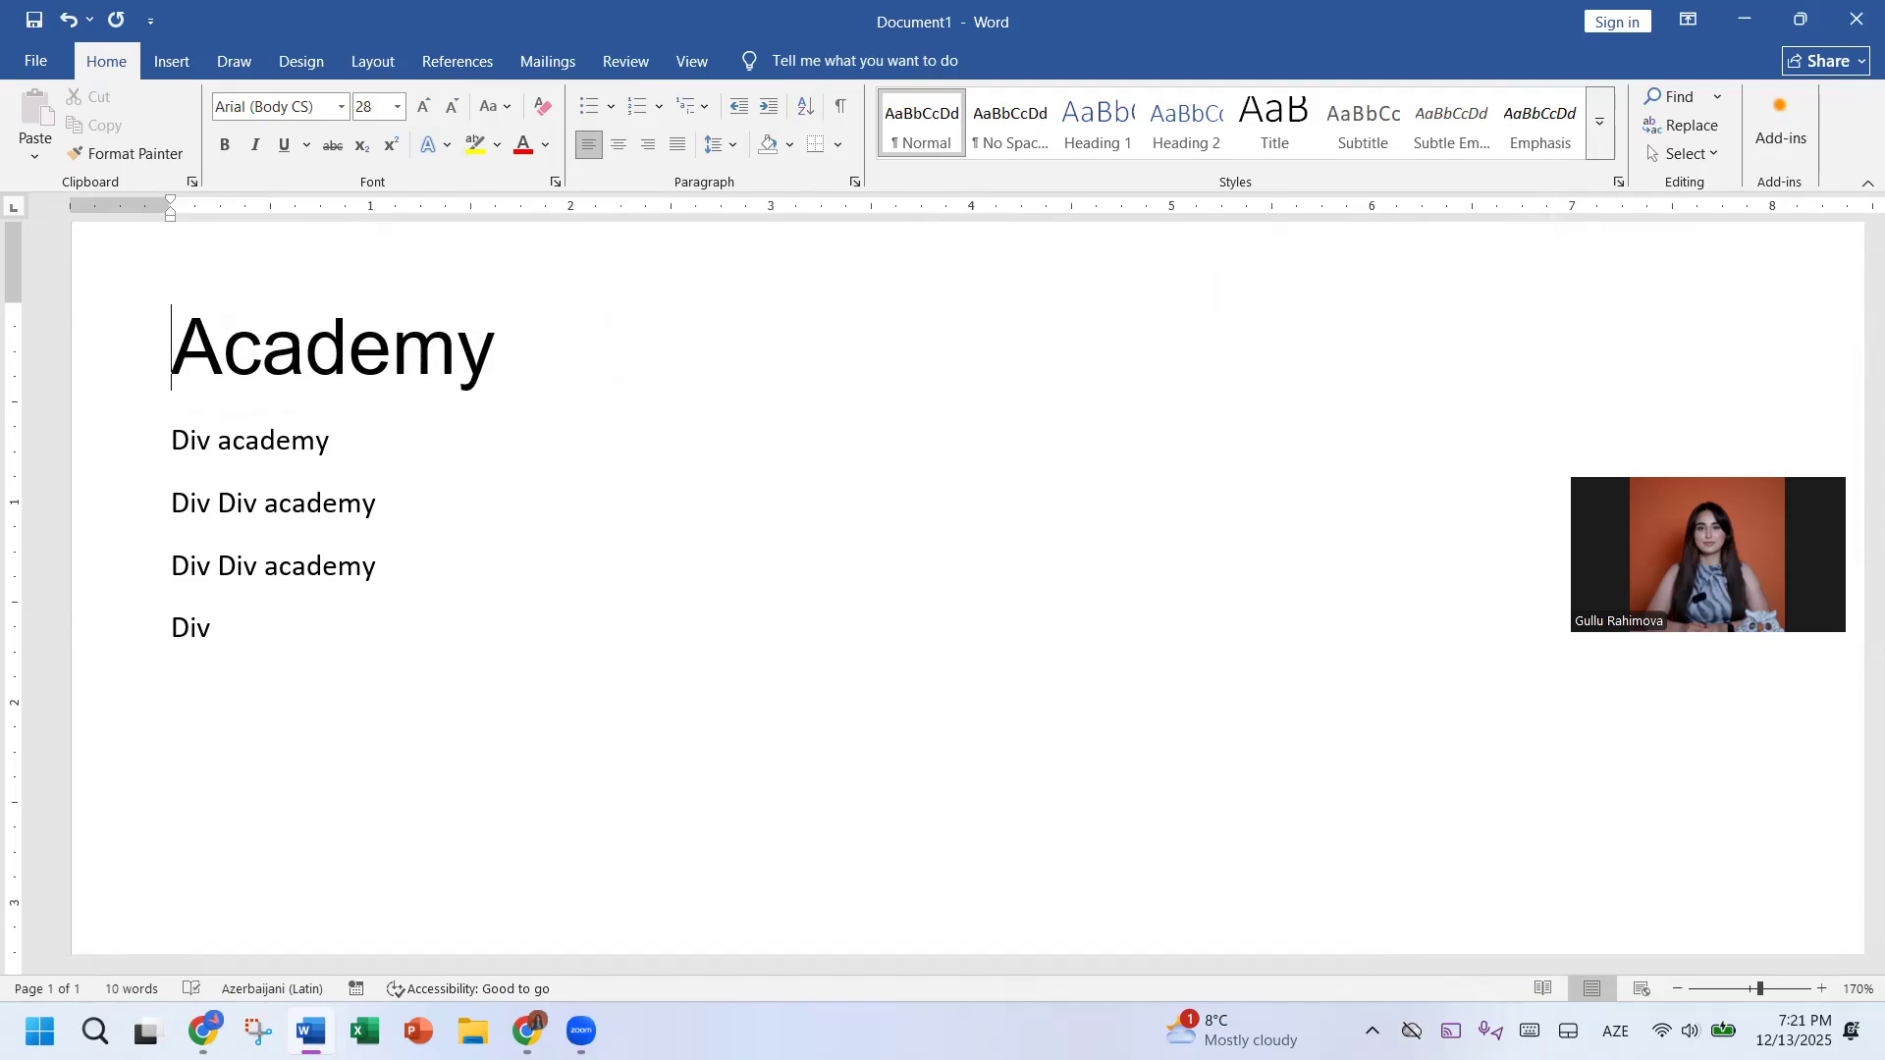
text(Div)
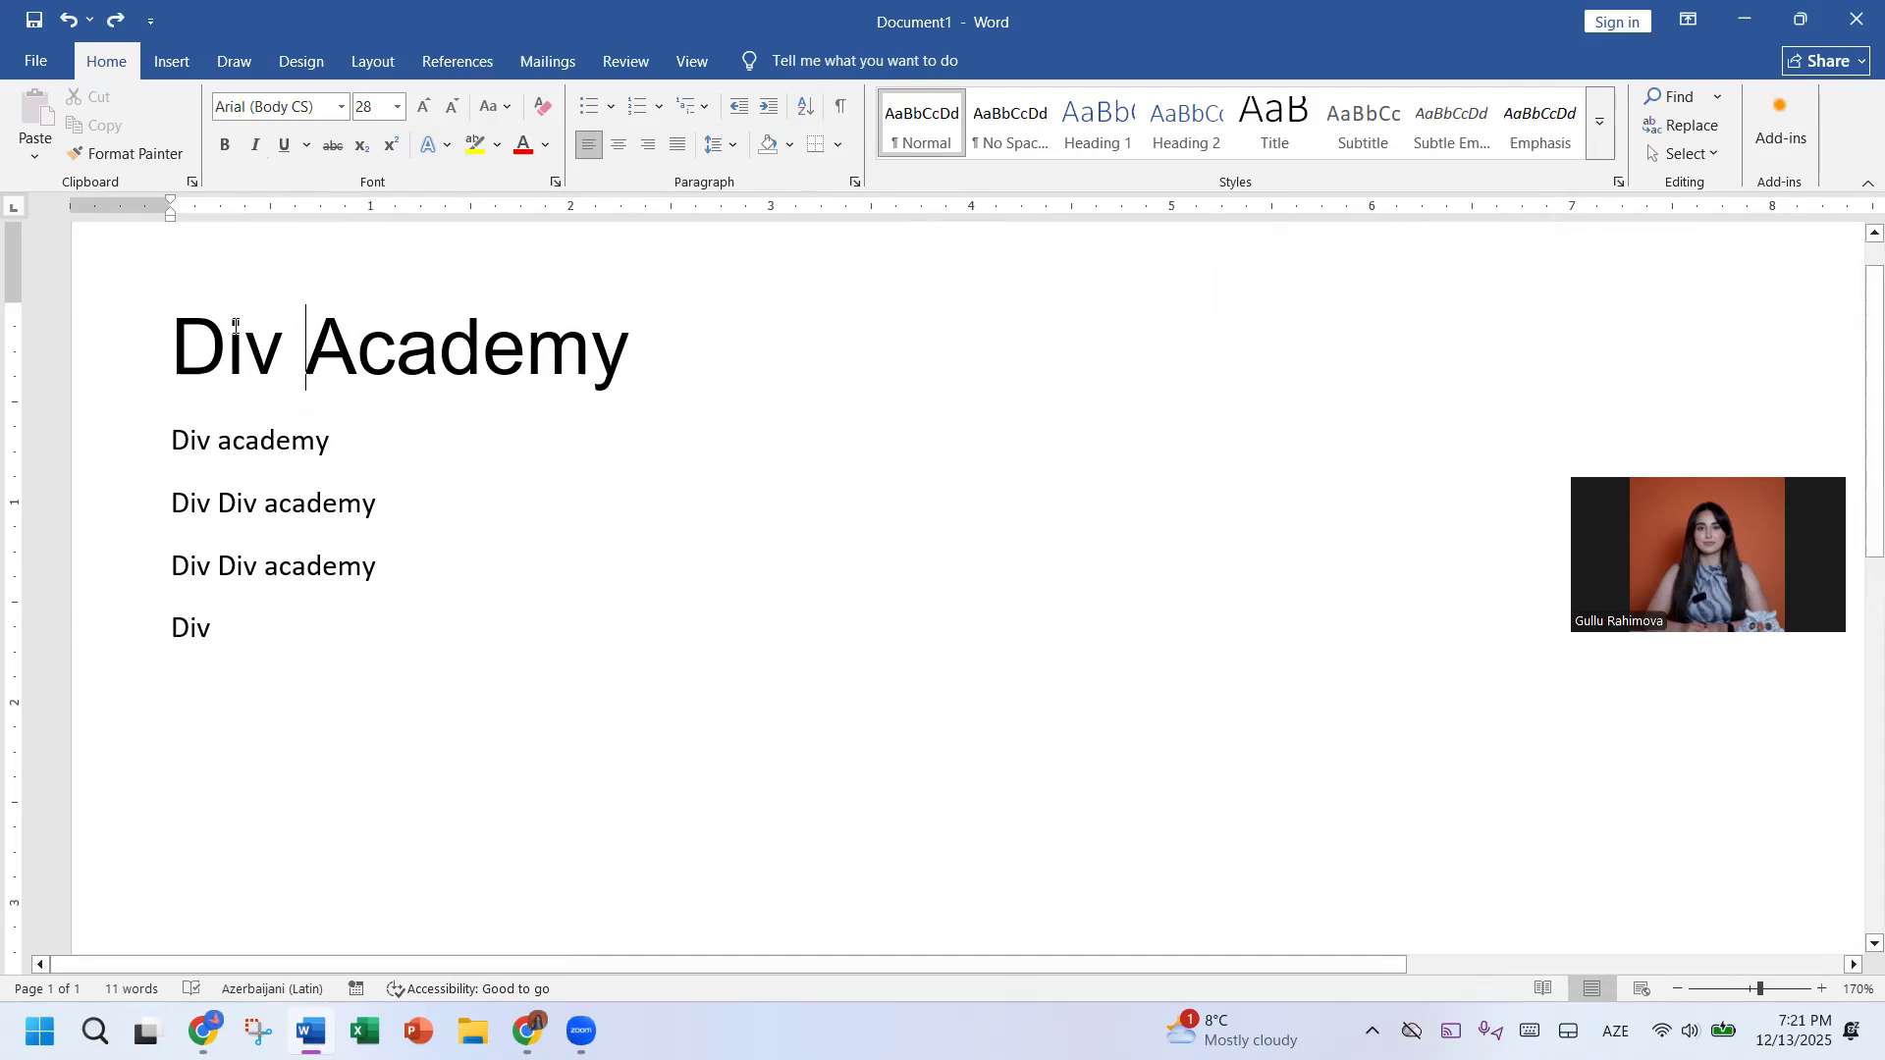
Step: Format the whole first line, Div Academy, as bold and italic
double_click(244, 373)
triple_click(243, 373)
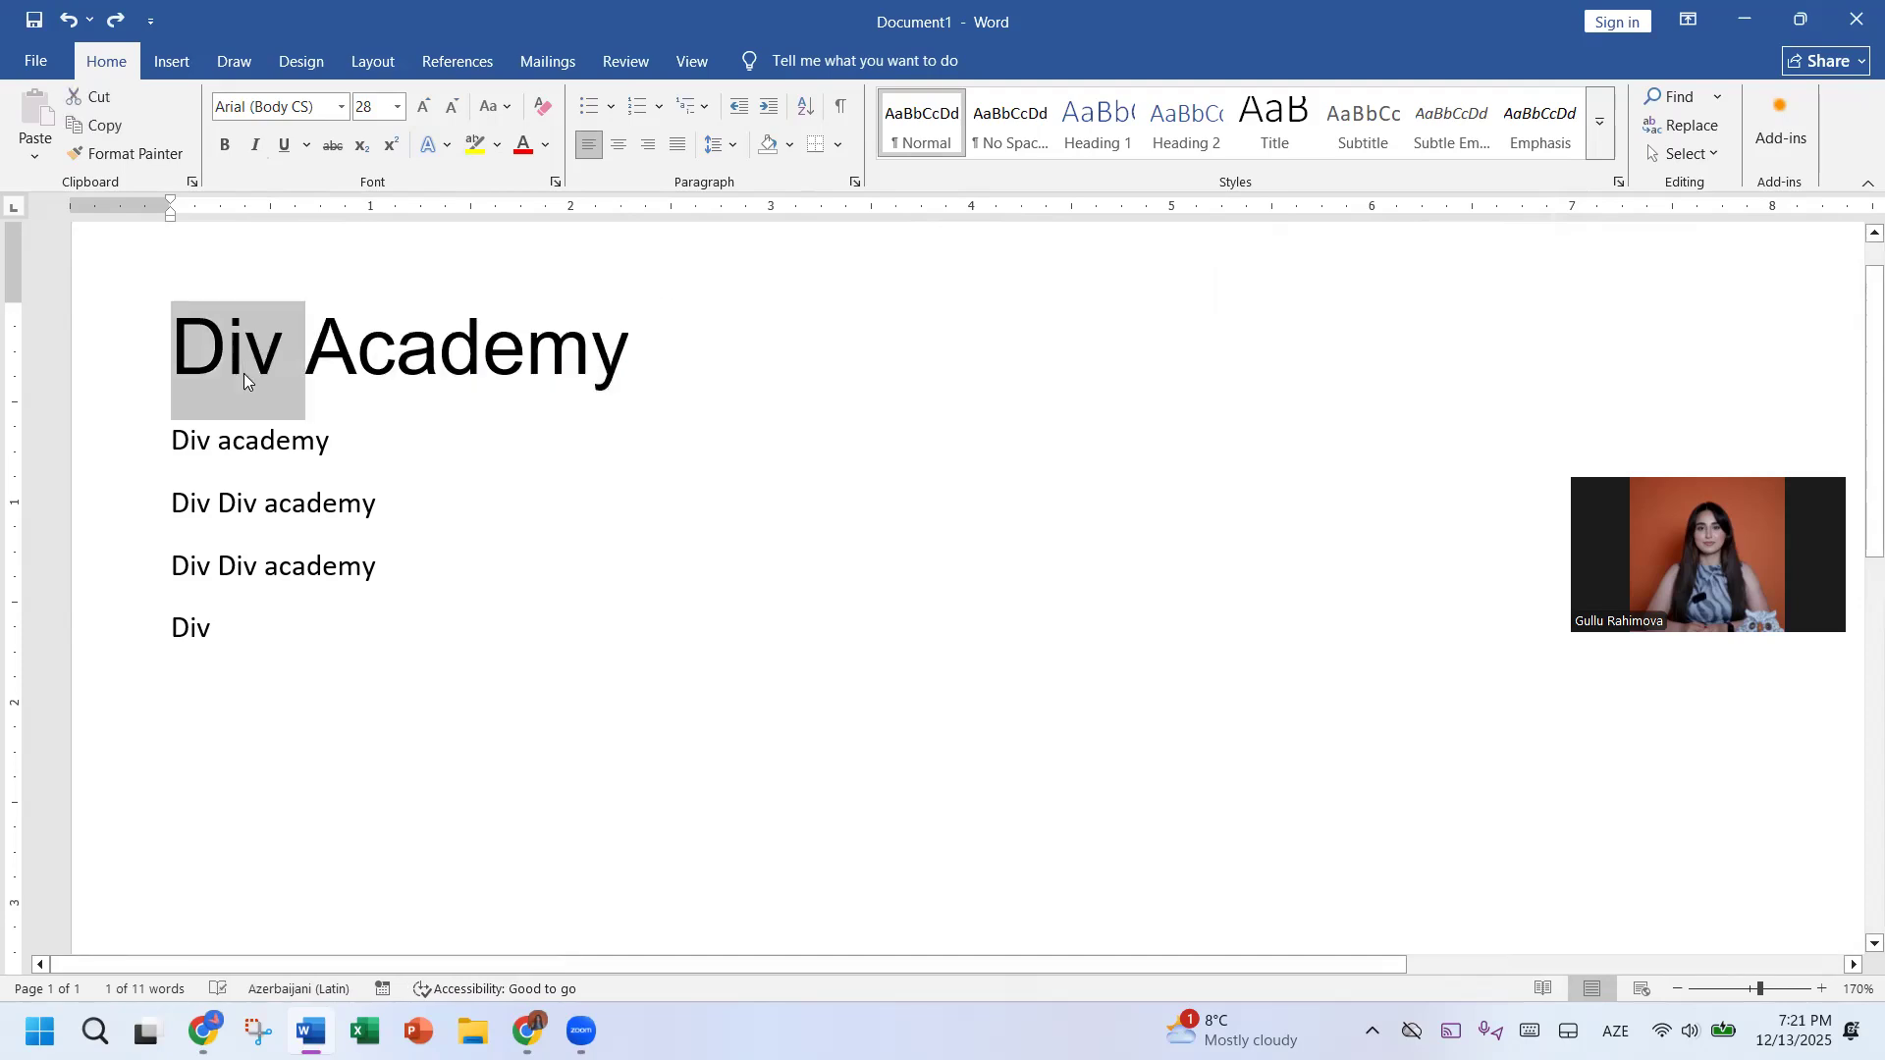
click(225, 146)
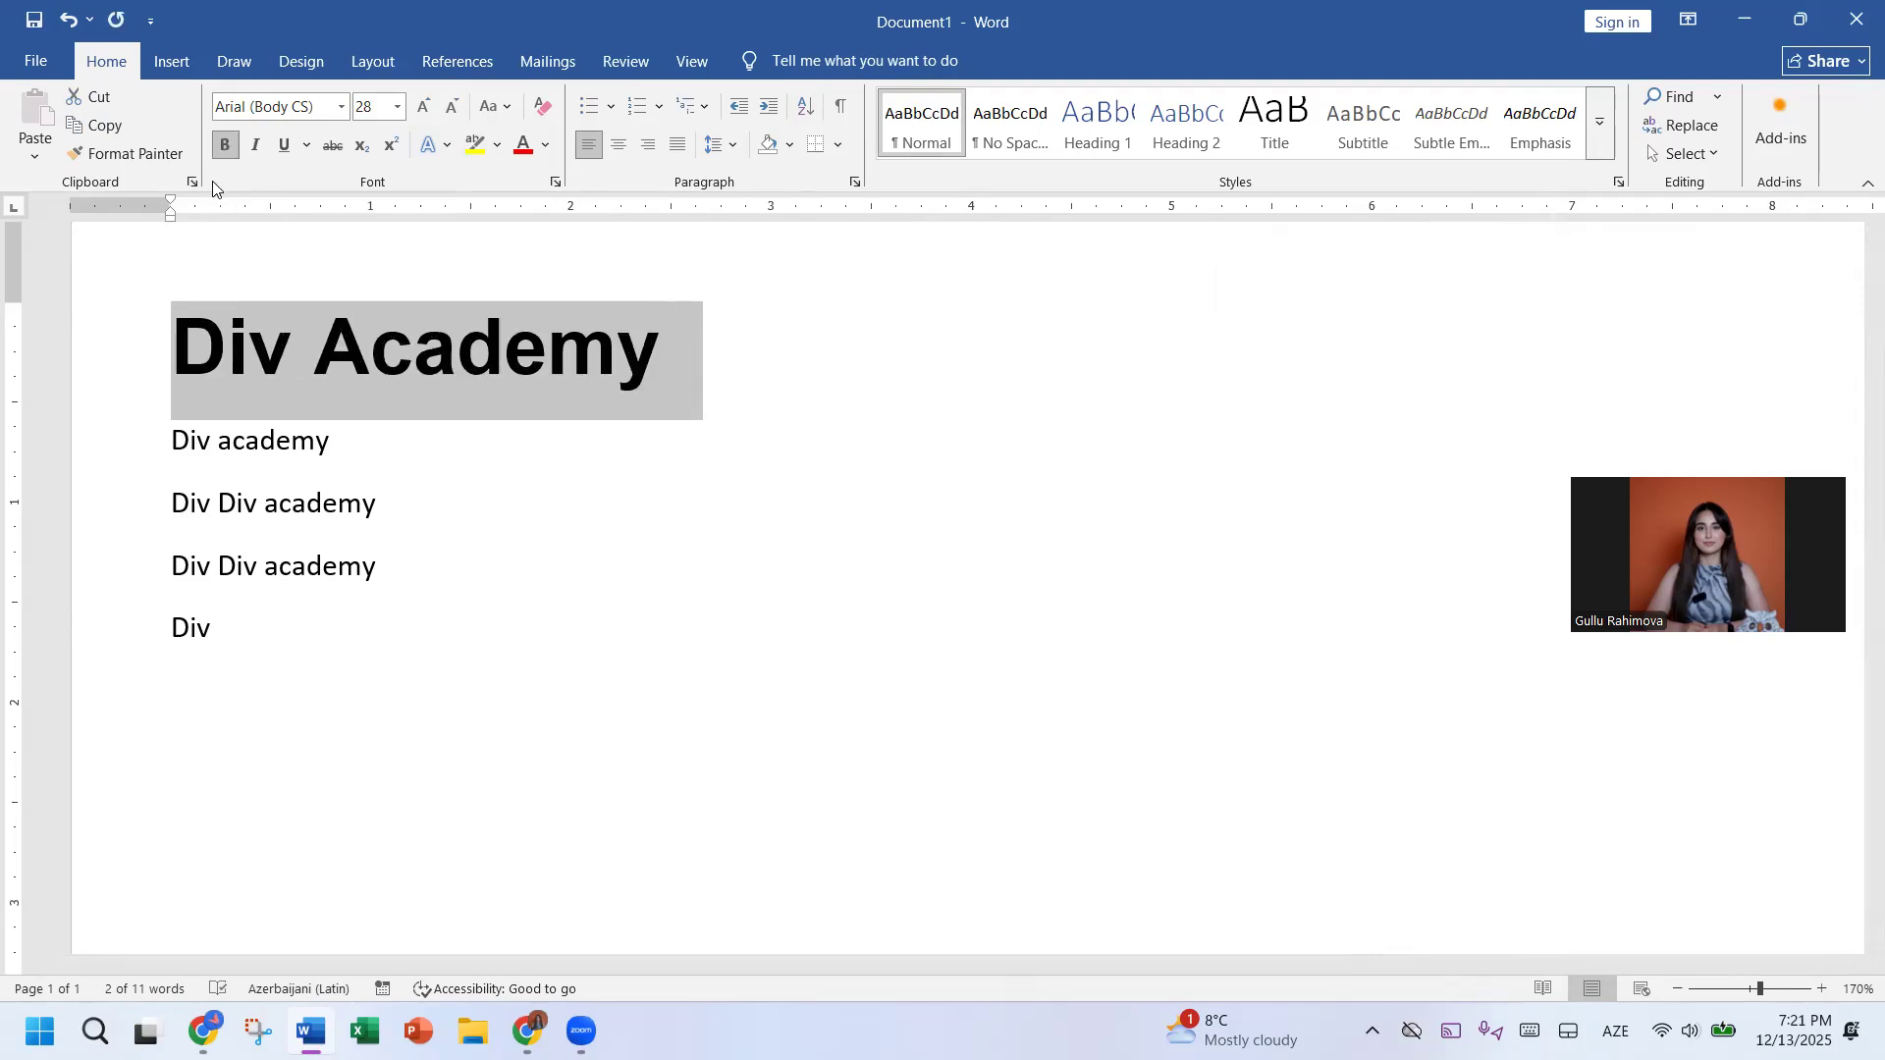
click(255, 149)
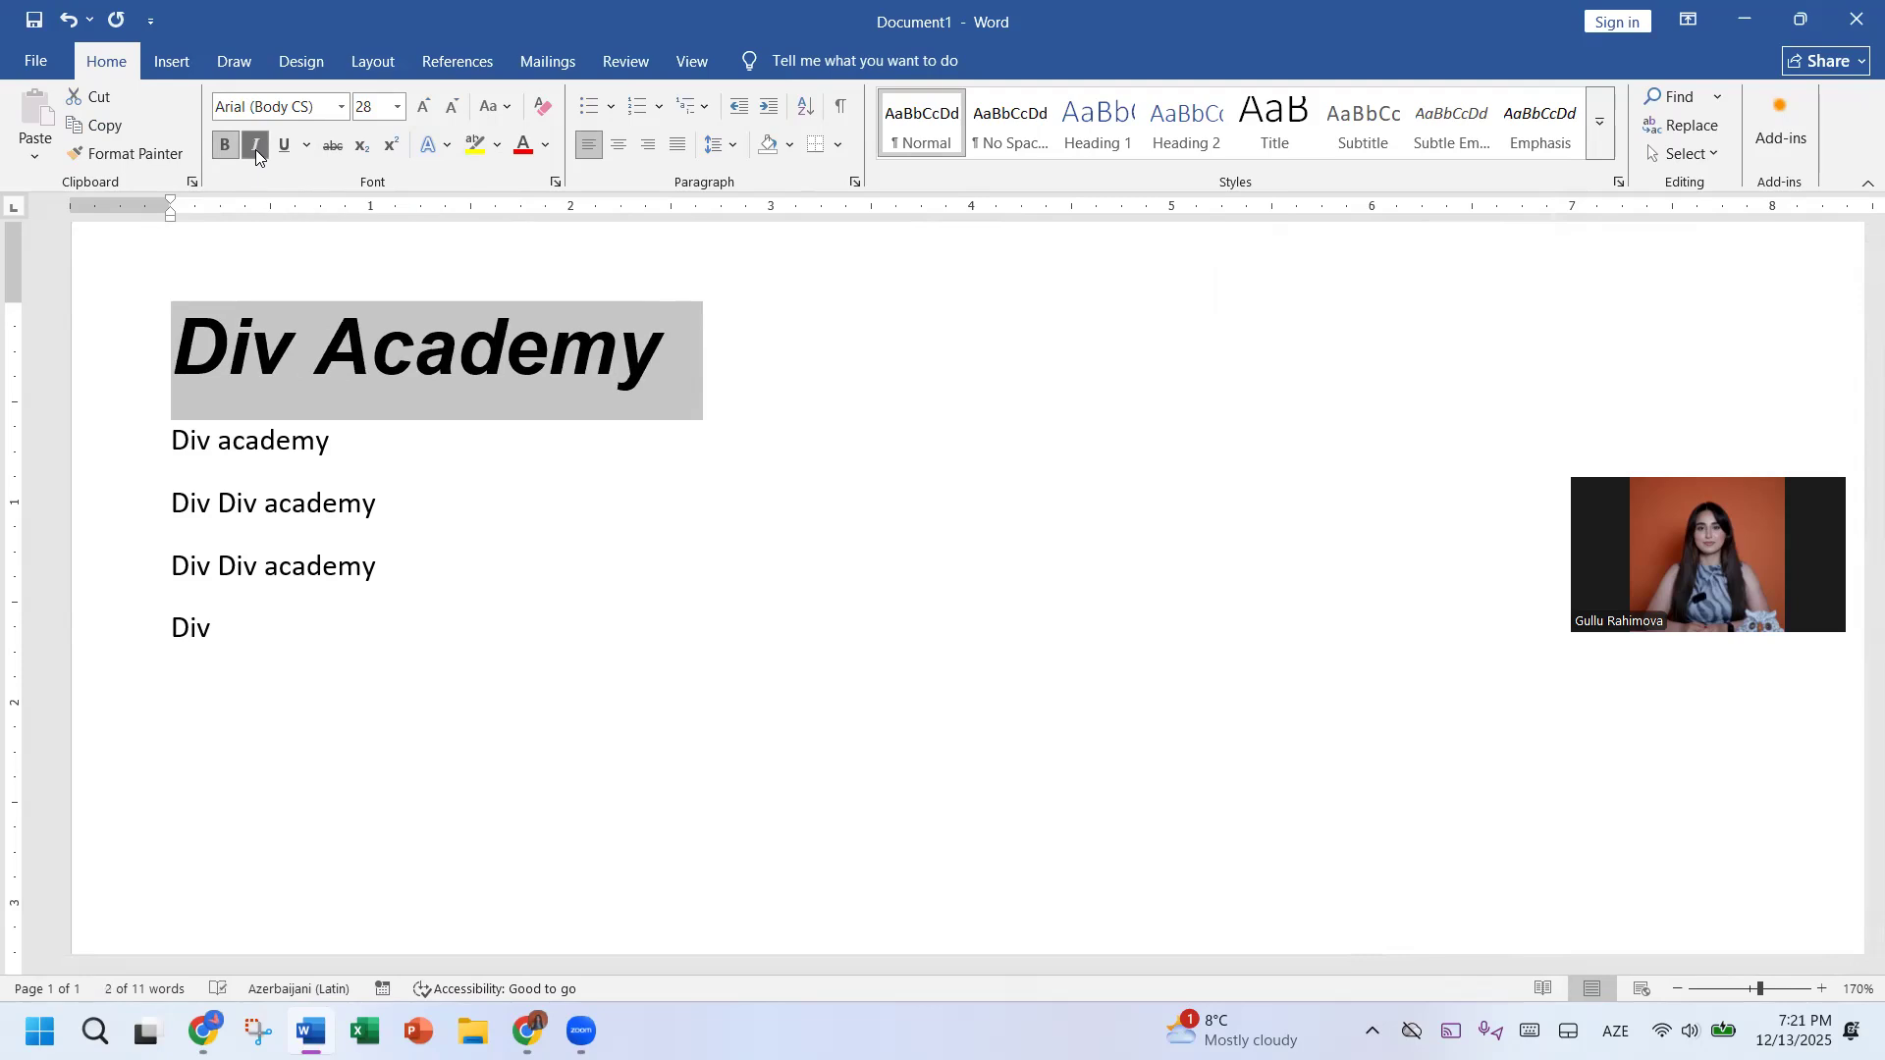
Step: Underline the first line with the wavy style and preview underline colors without choosing one
click(308, 146)
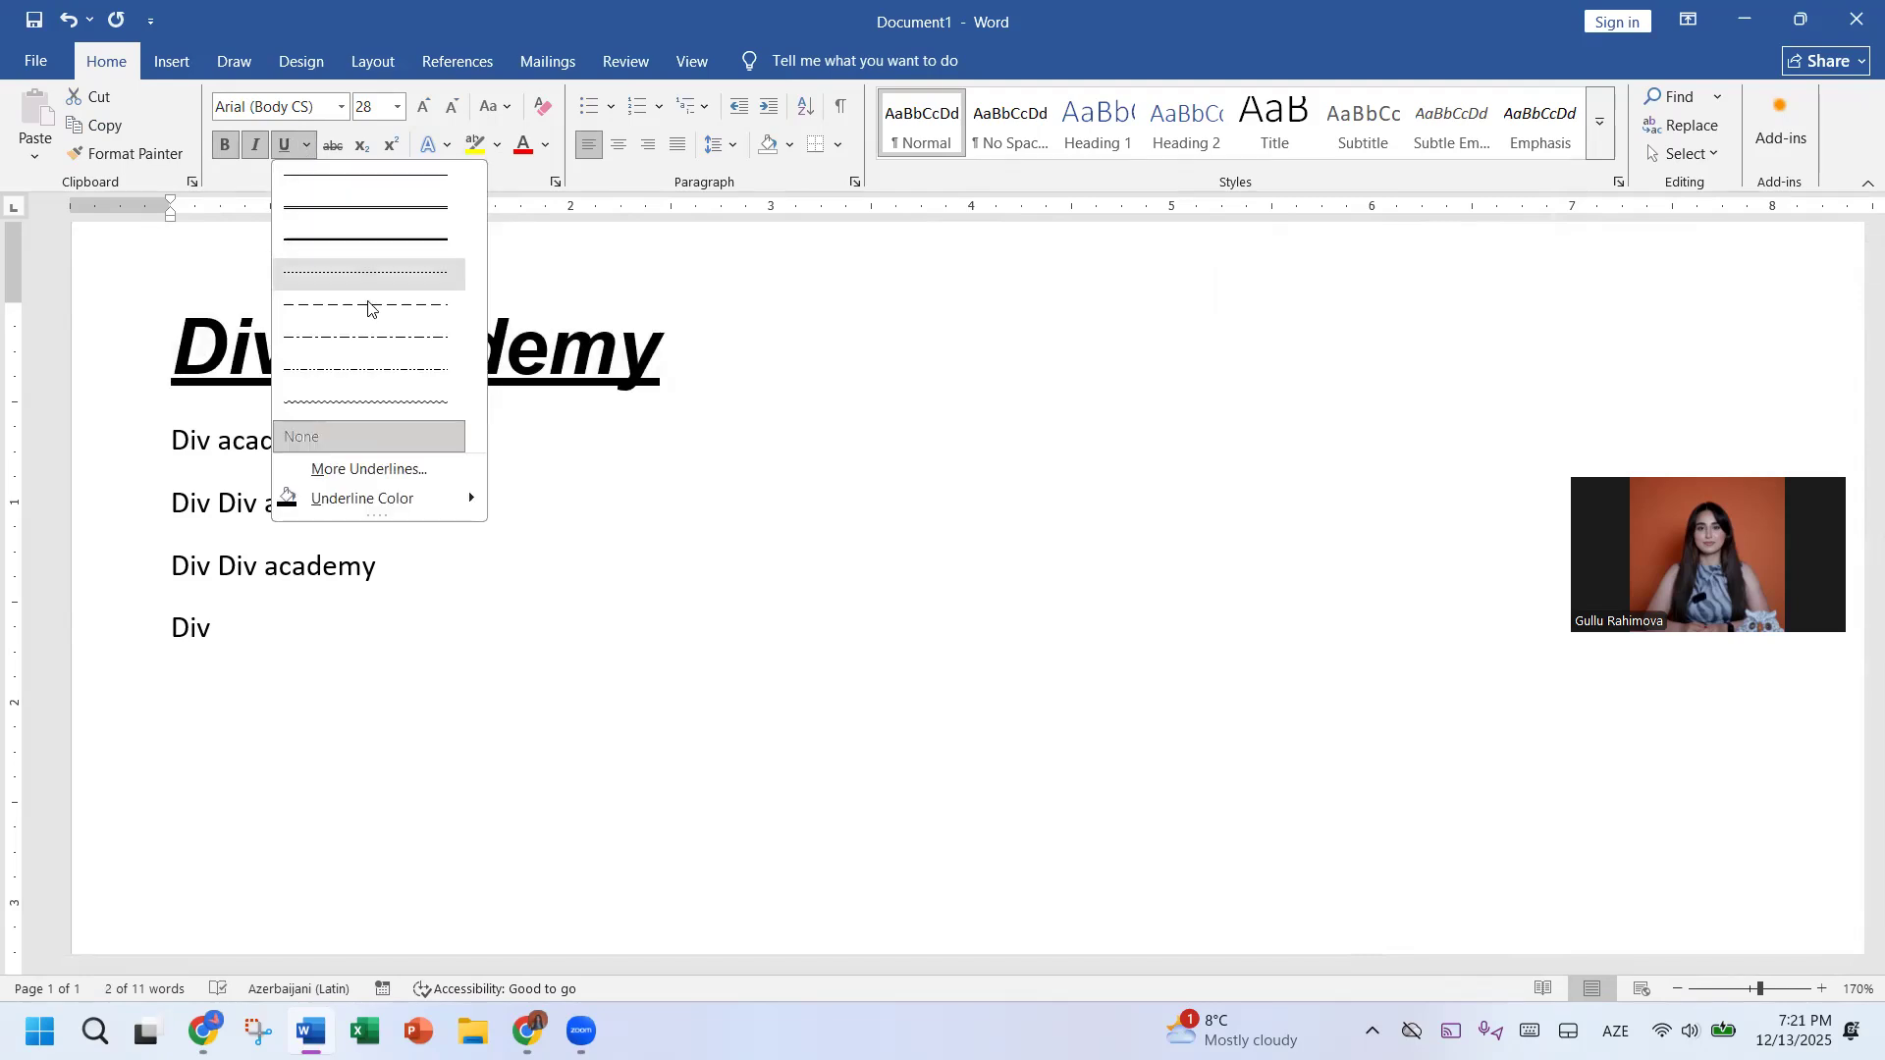
click(375, 412)
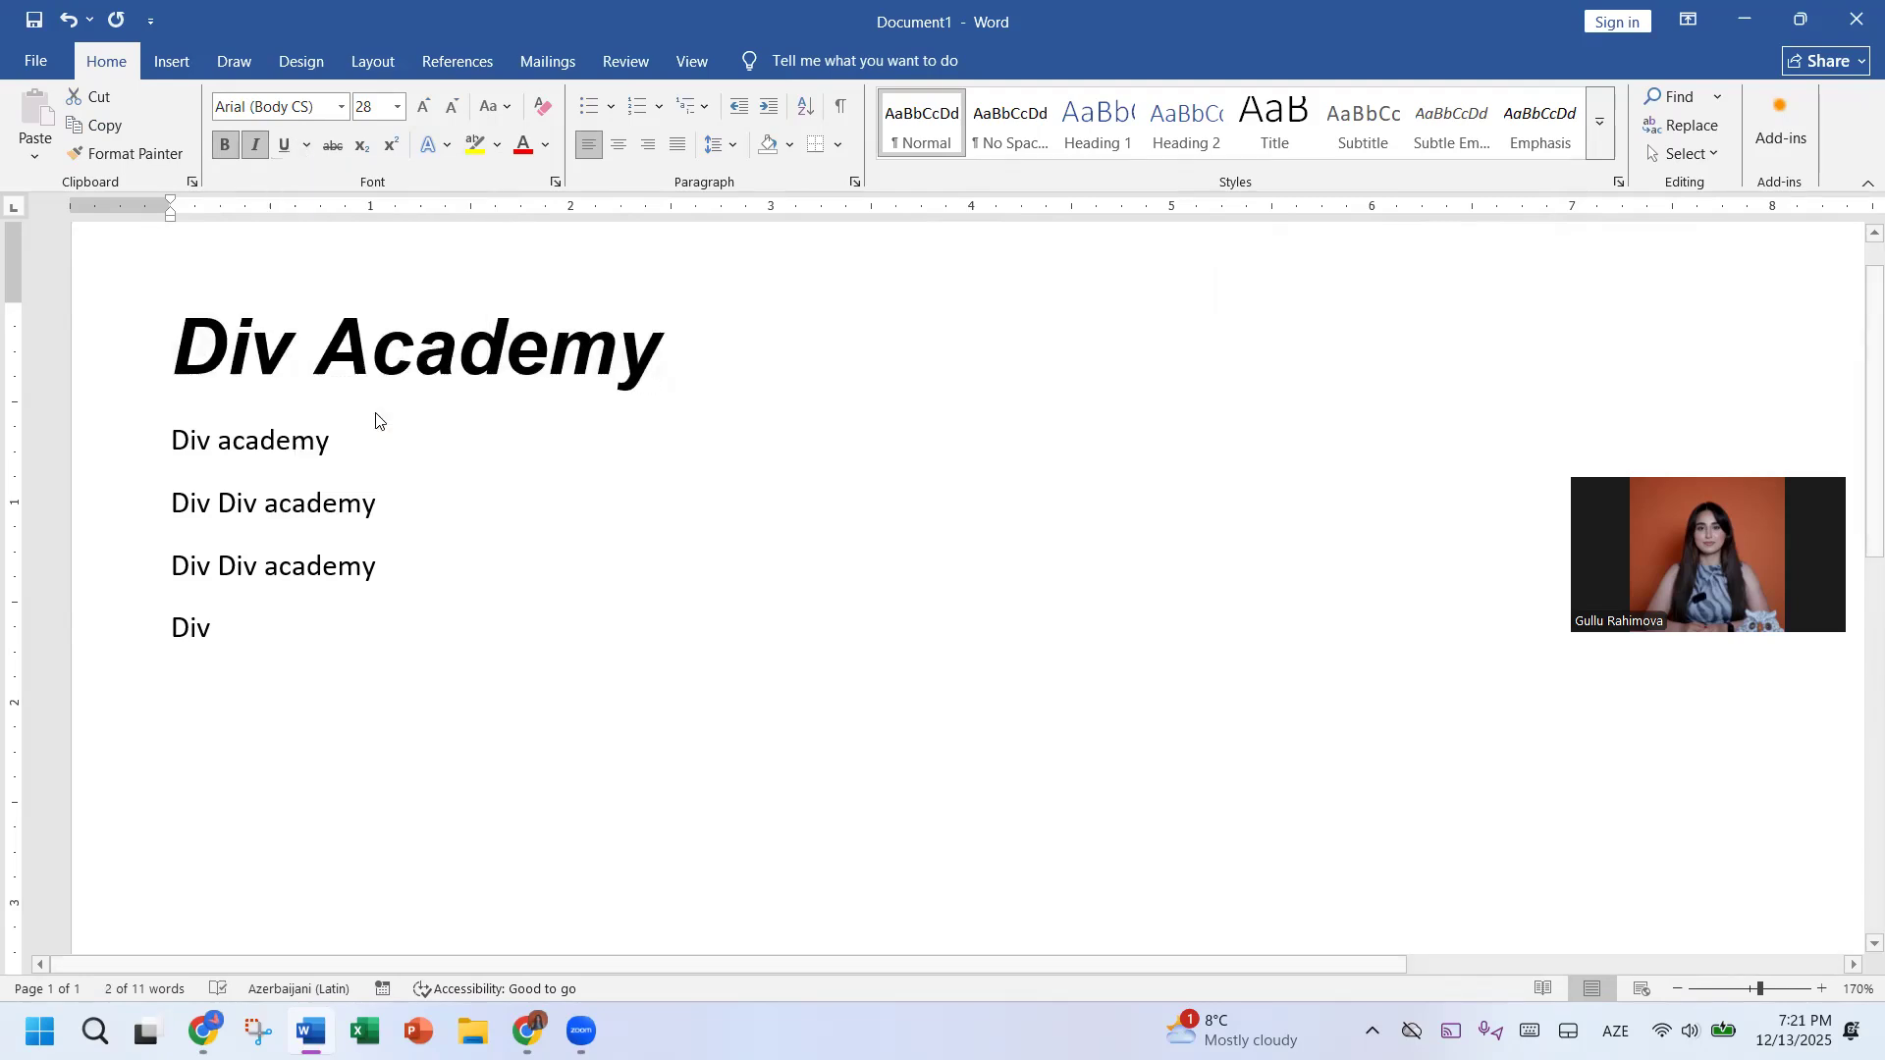
click(307, 146)
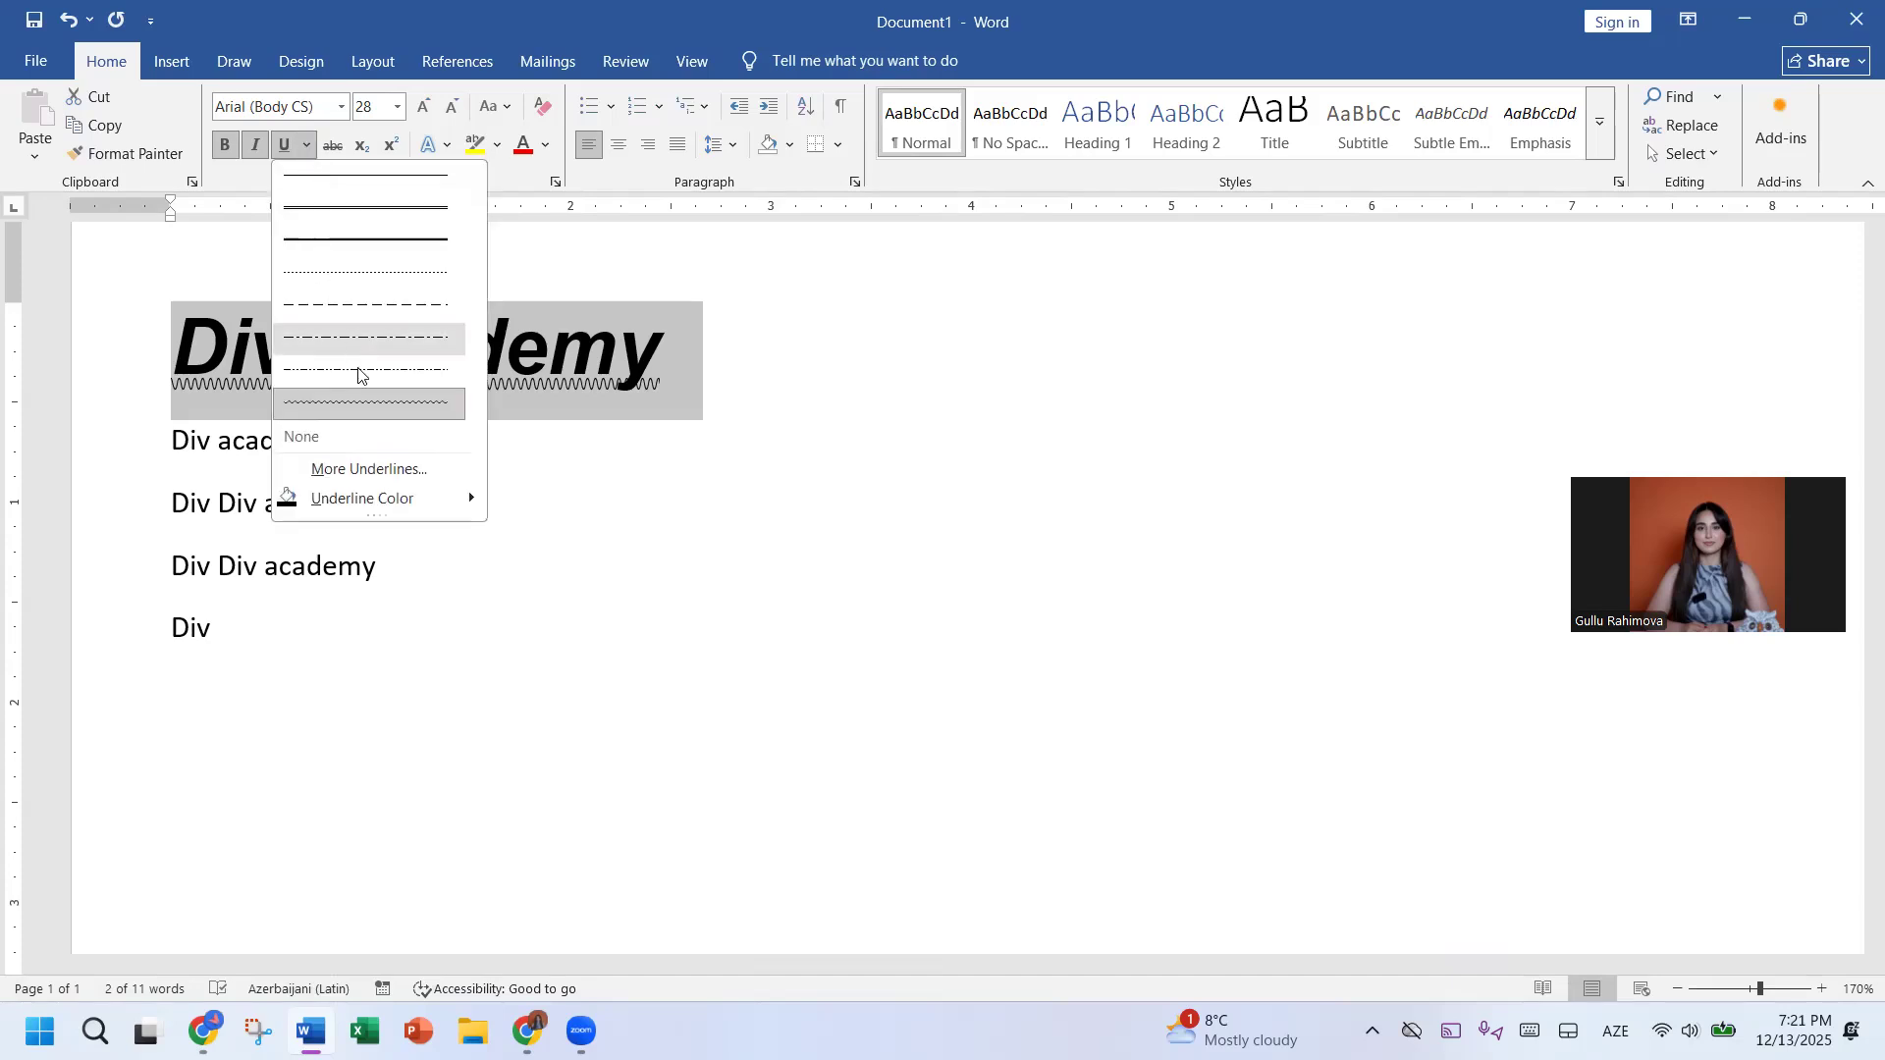
mouse_move(451, 498)
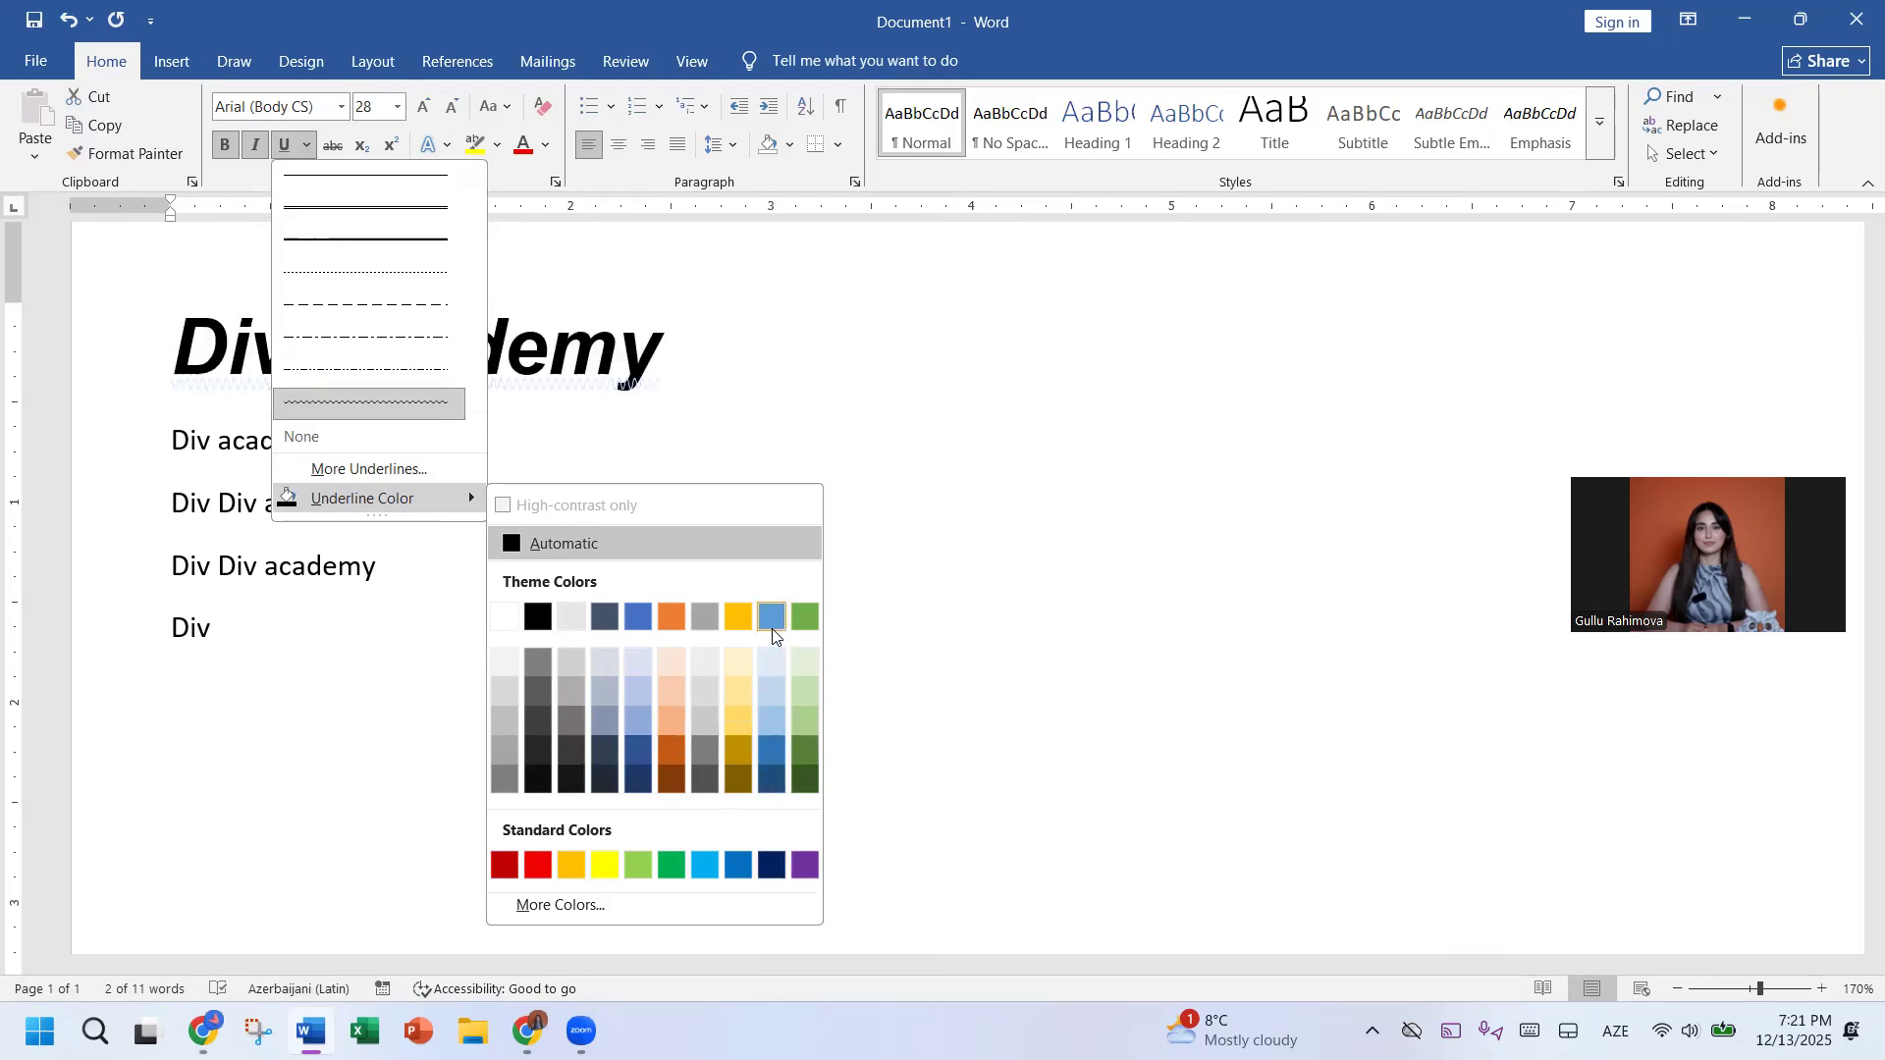
click(786, 422)
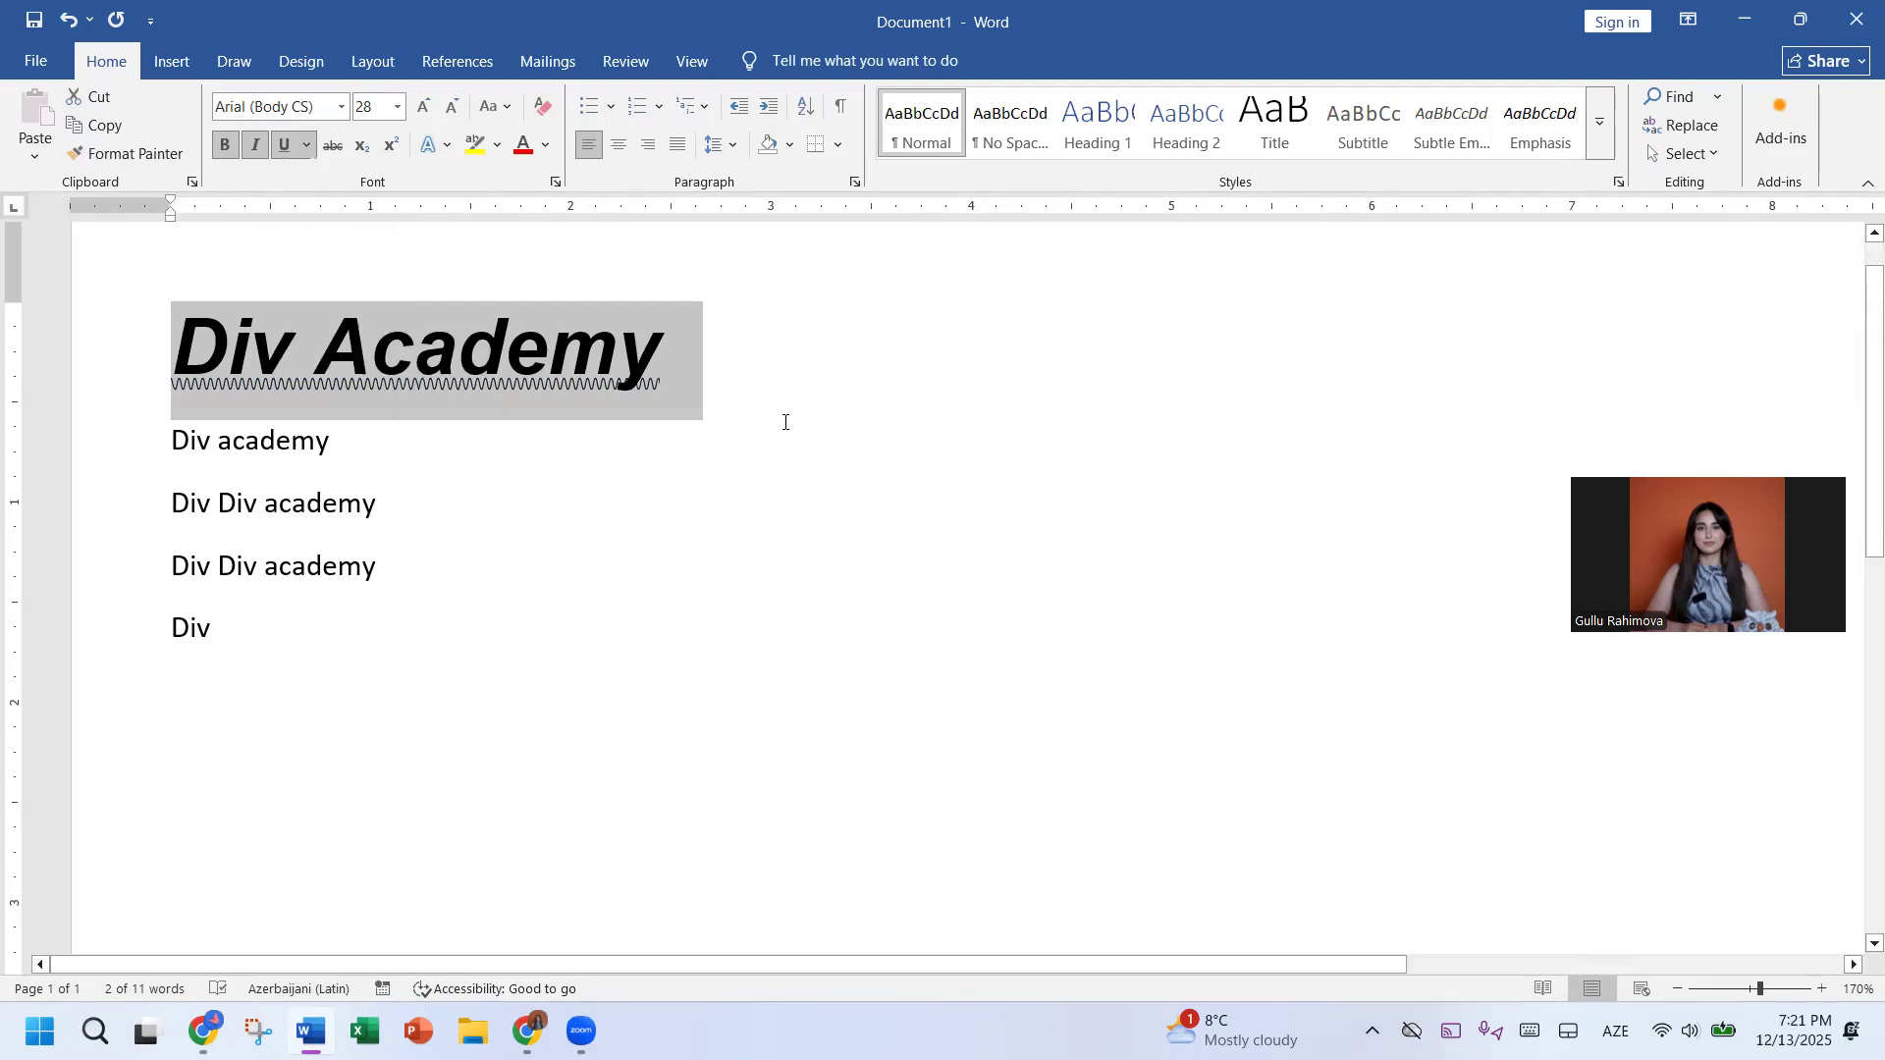
Step: Apply strikethrough to the first line and remove it again
click(334, 147)
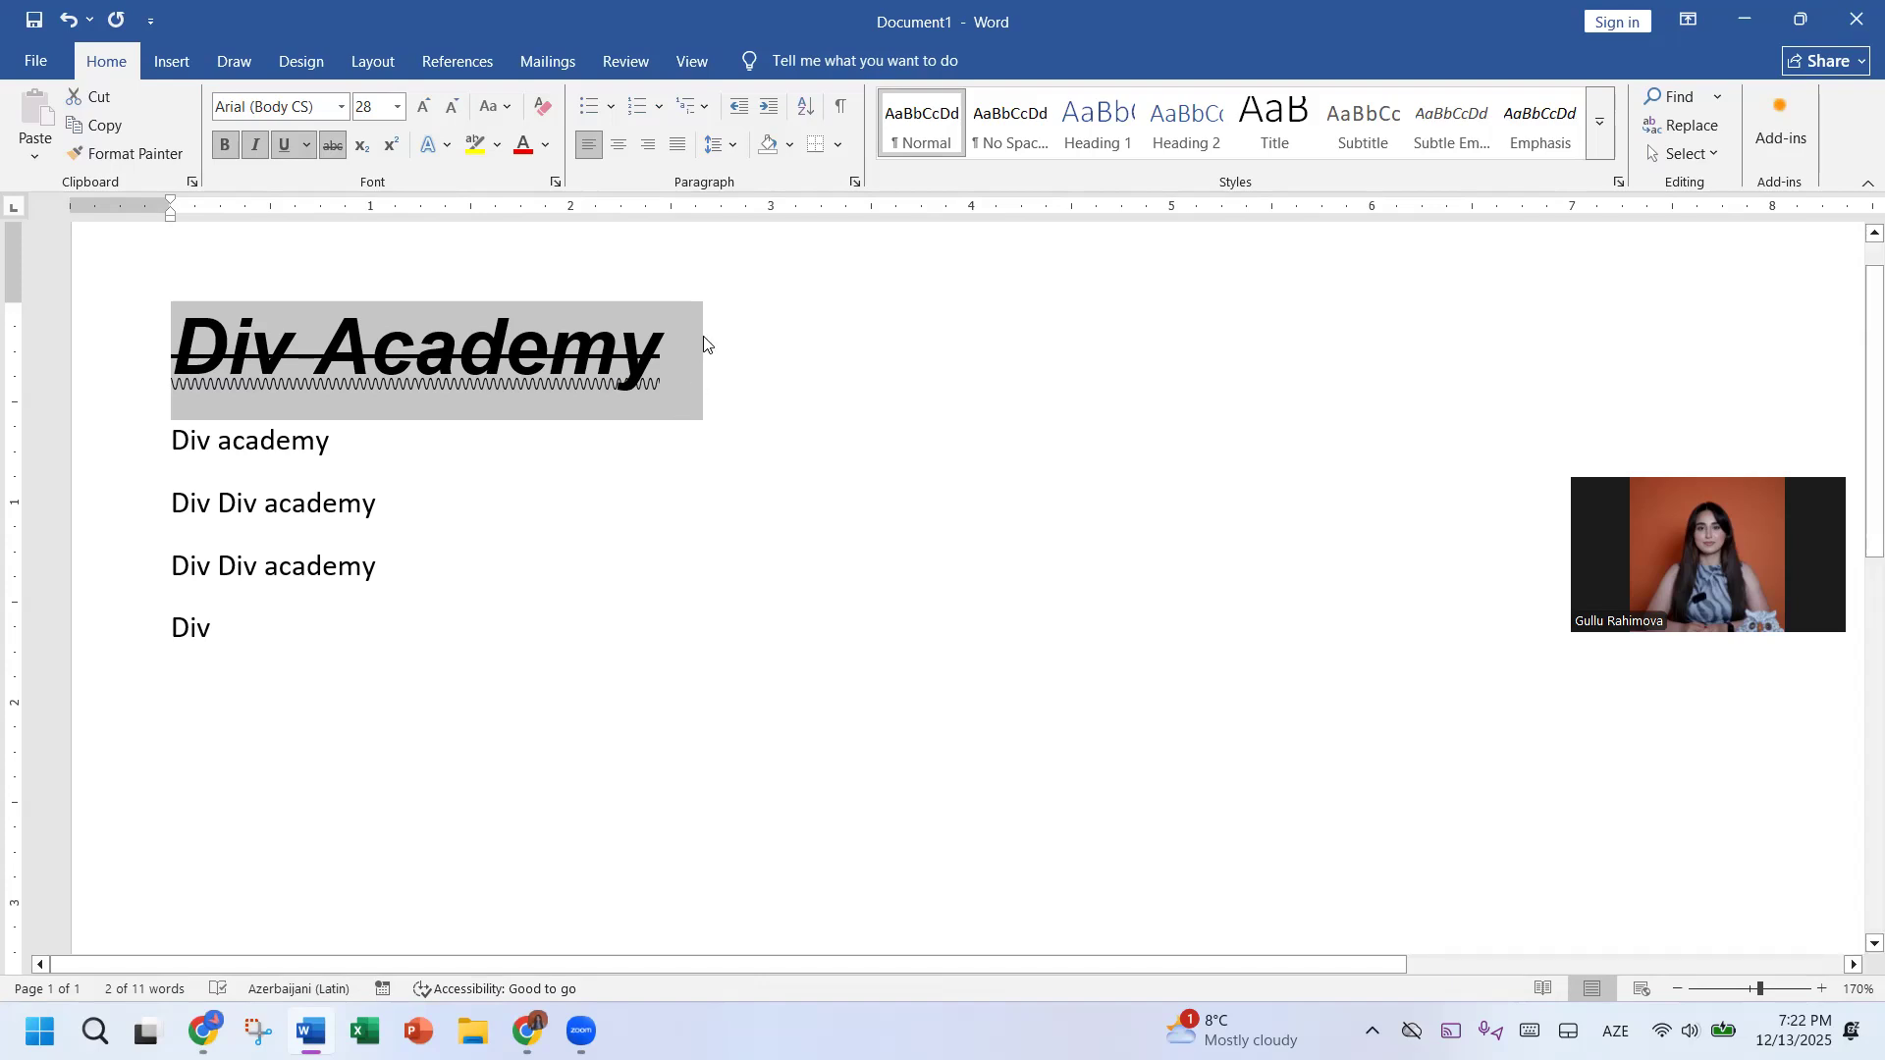
click(328, 145)
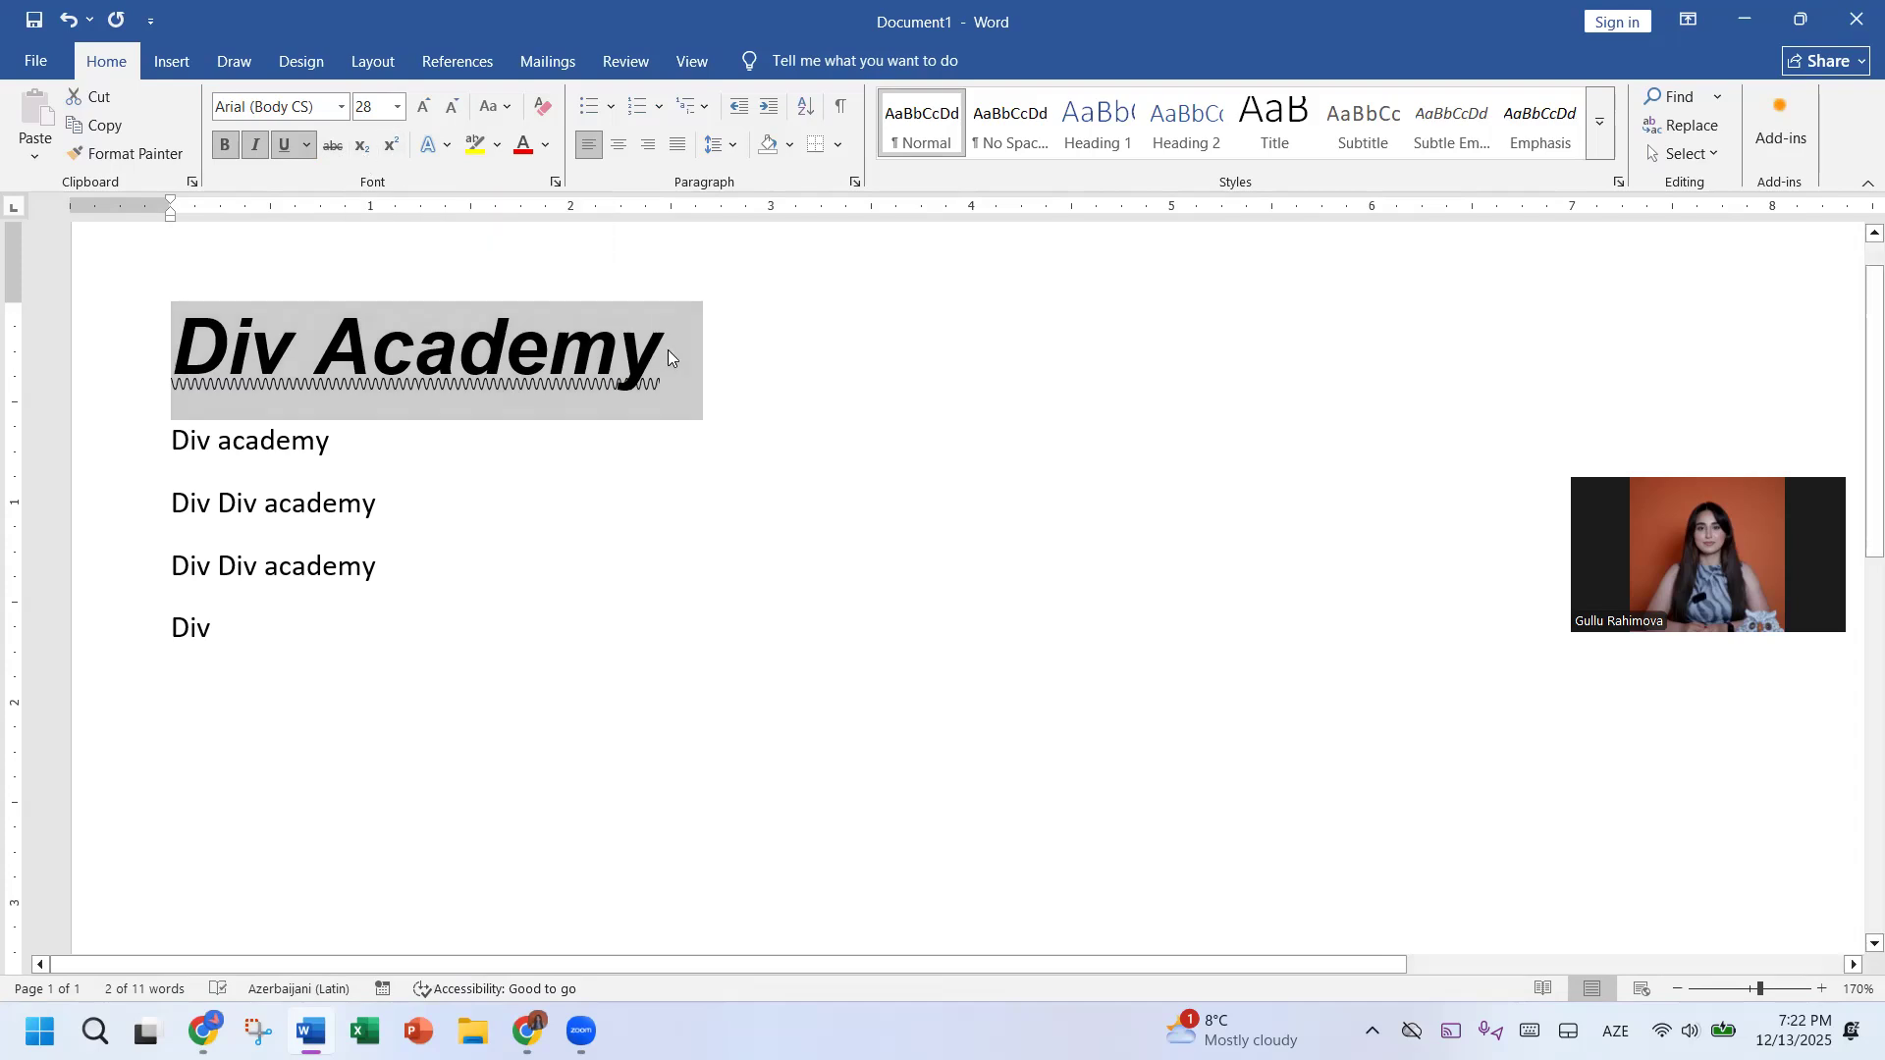
Step: Add a subscript 2 and a superscript 5 directly after Div Academy, and delete both characters
click(668, 349)
click(361, 146)
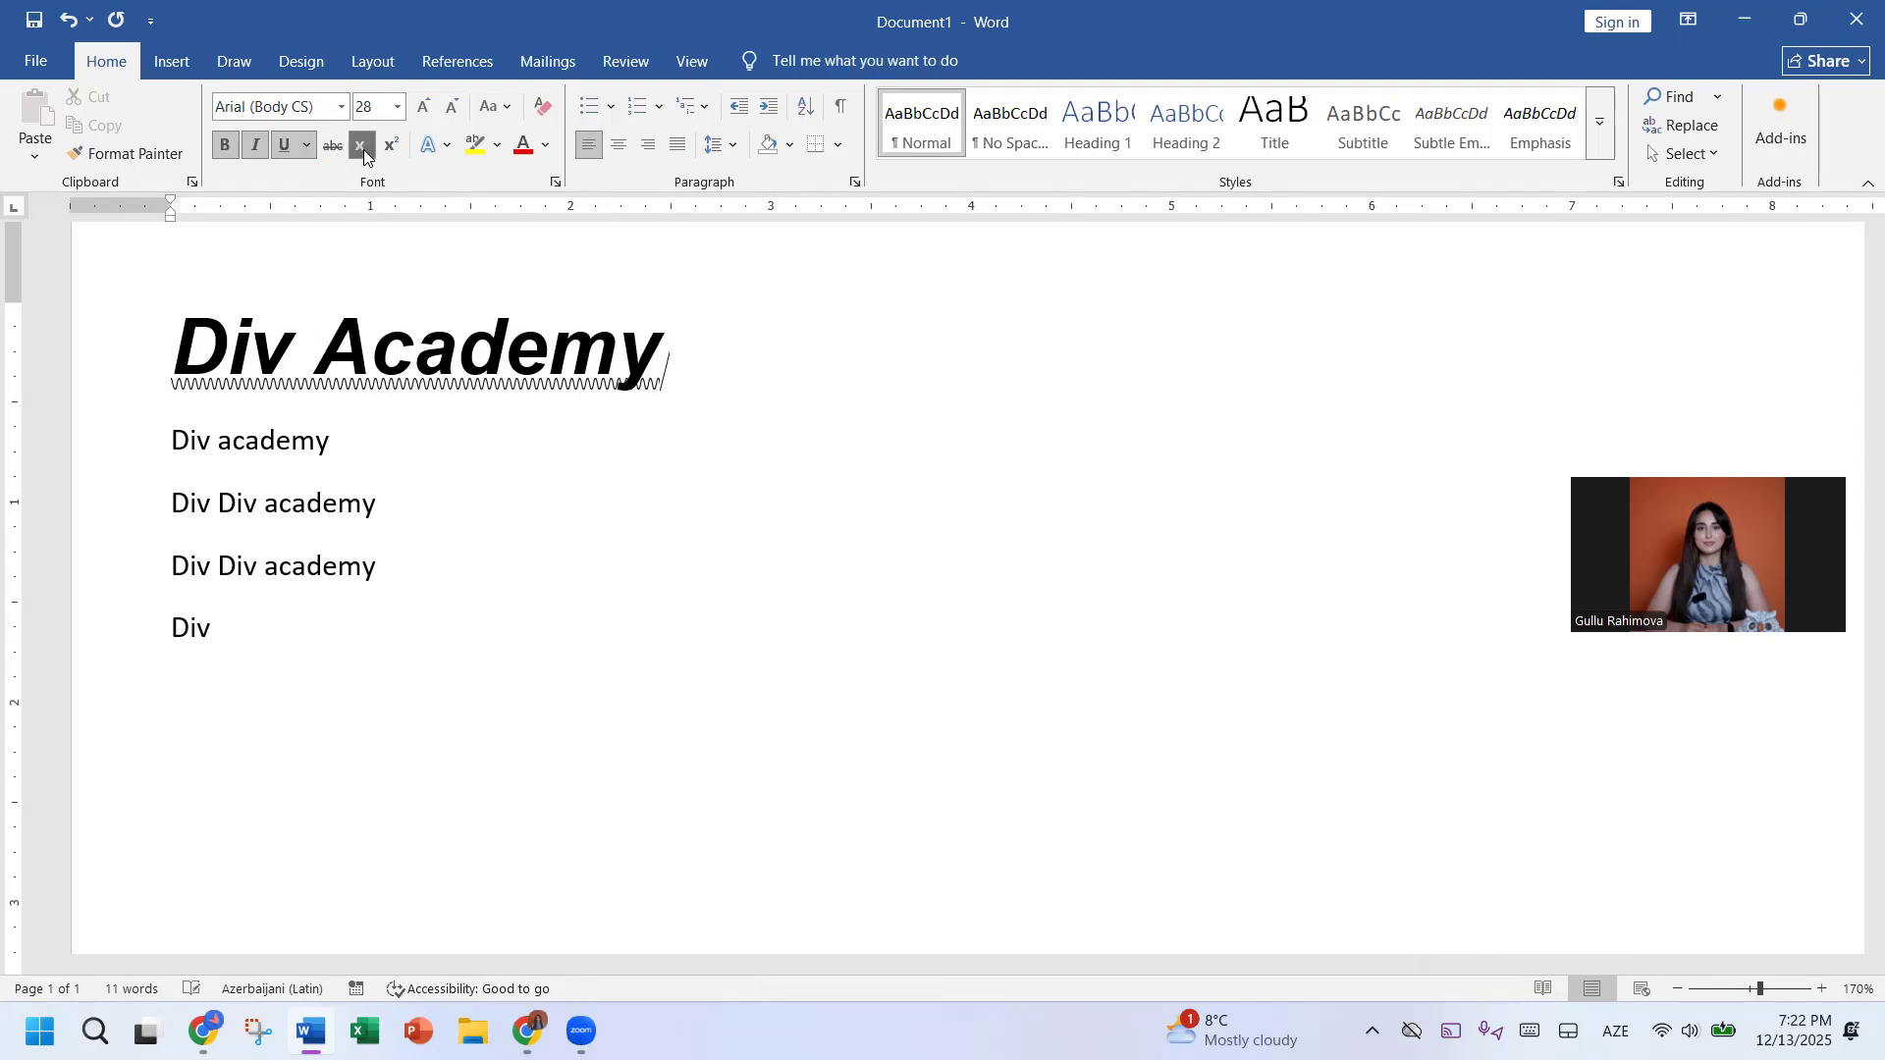
text(2)
click(391, 151)
text(5)
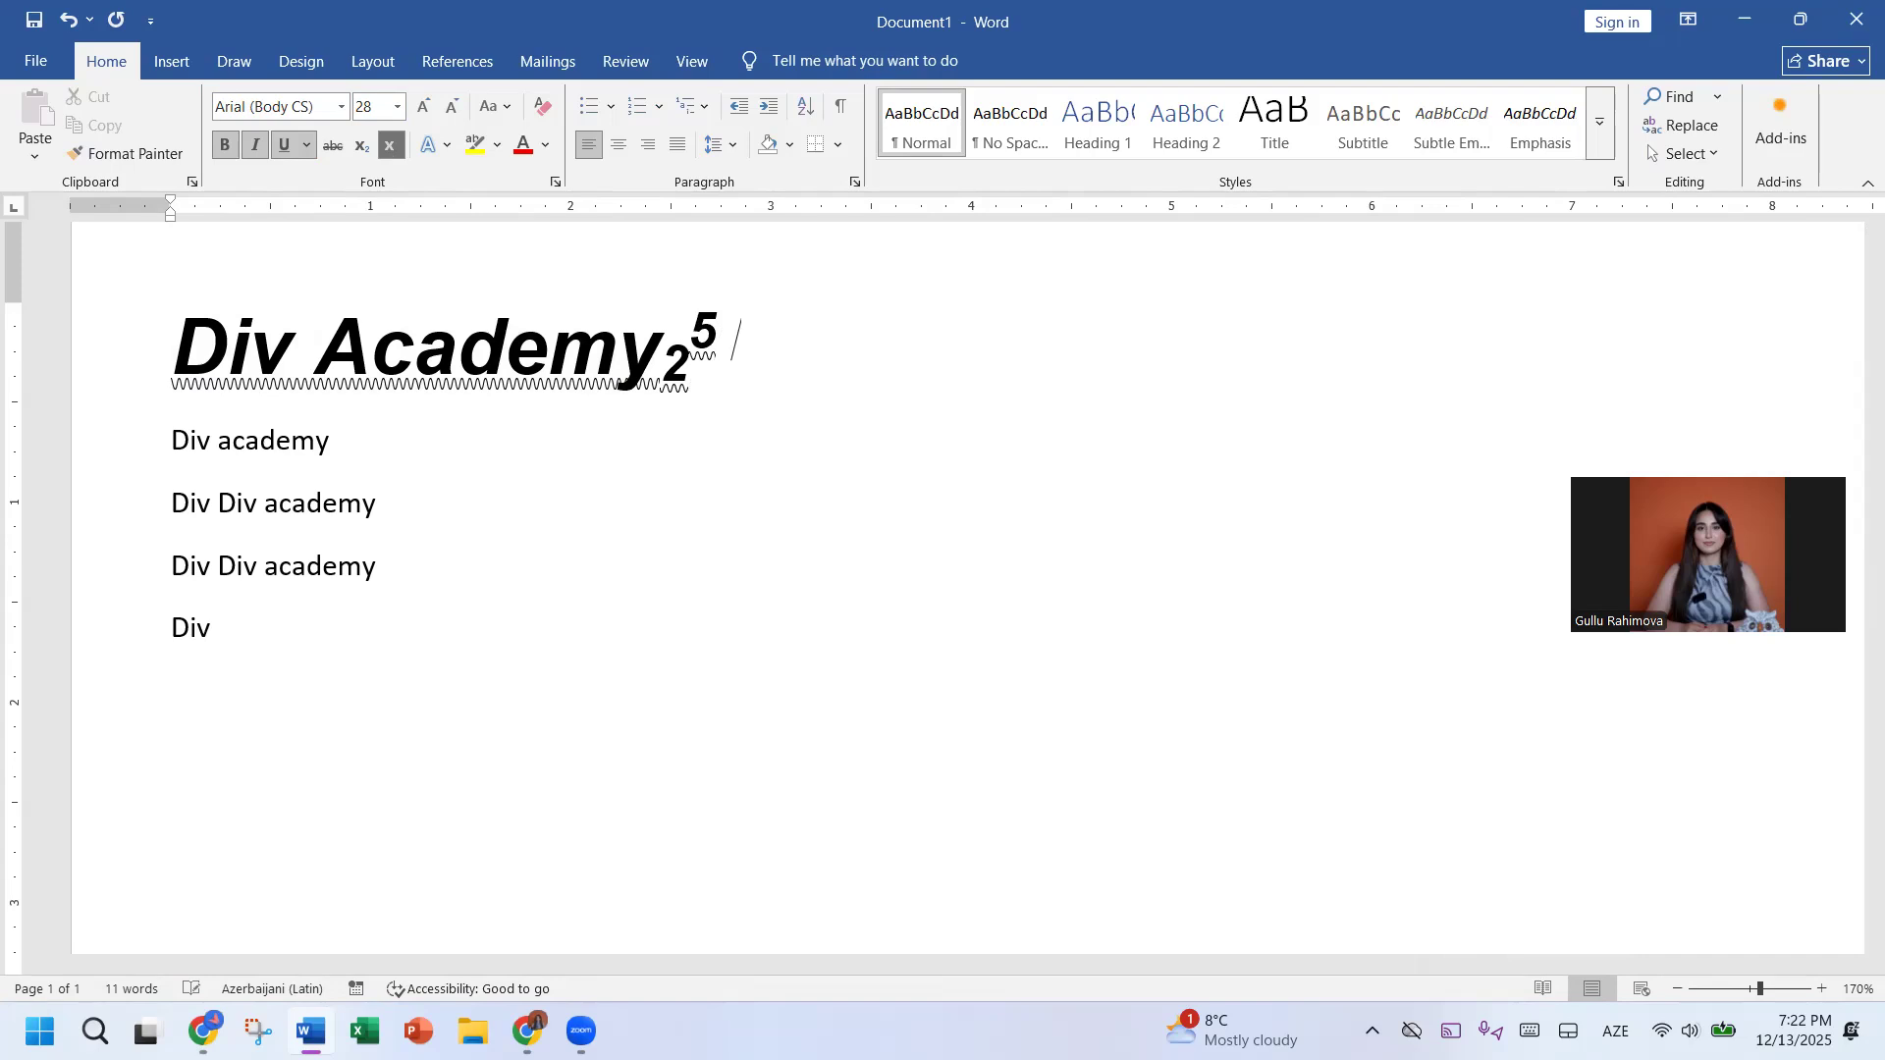
key(BackSpace)
key(BackSpace)
click(390, 144)
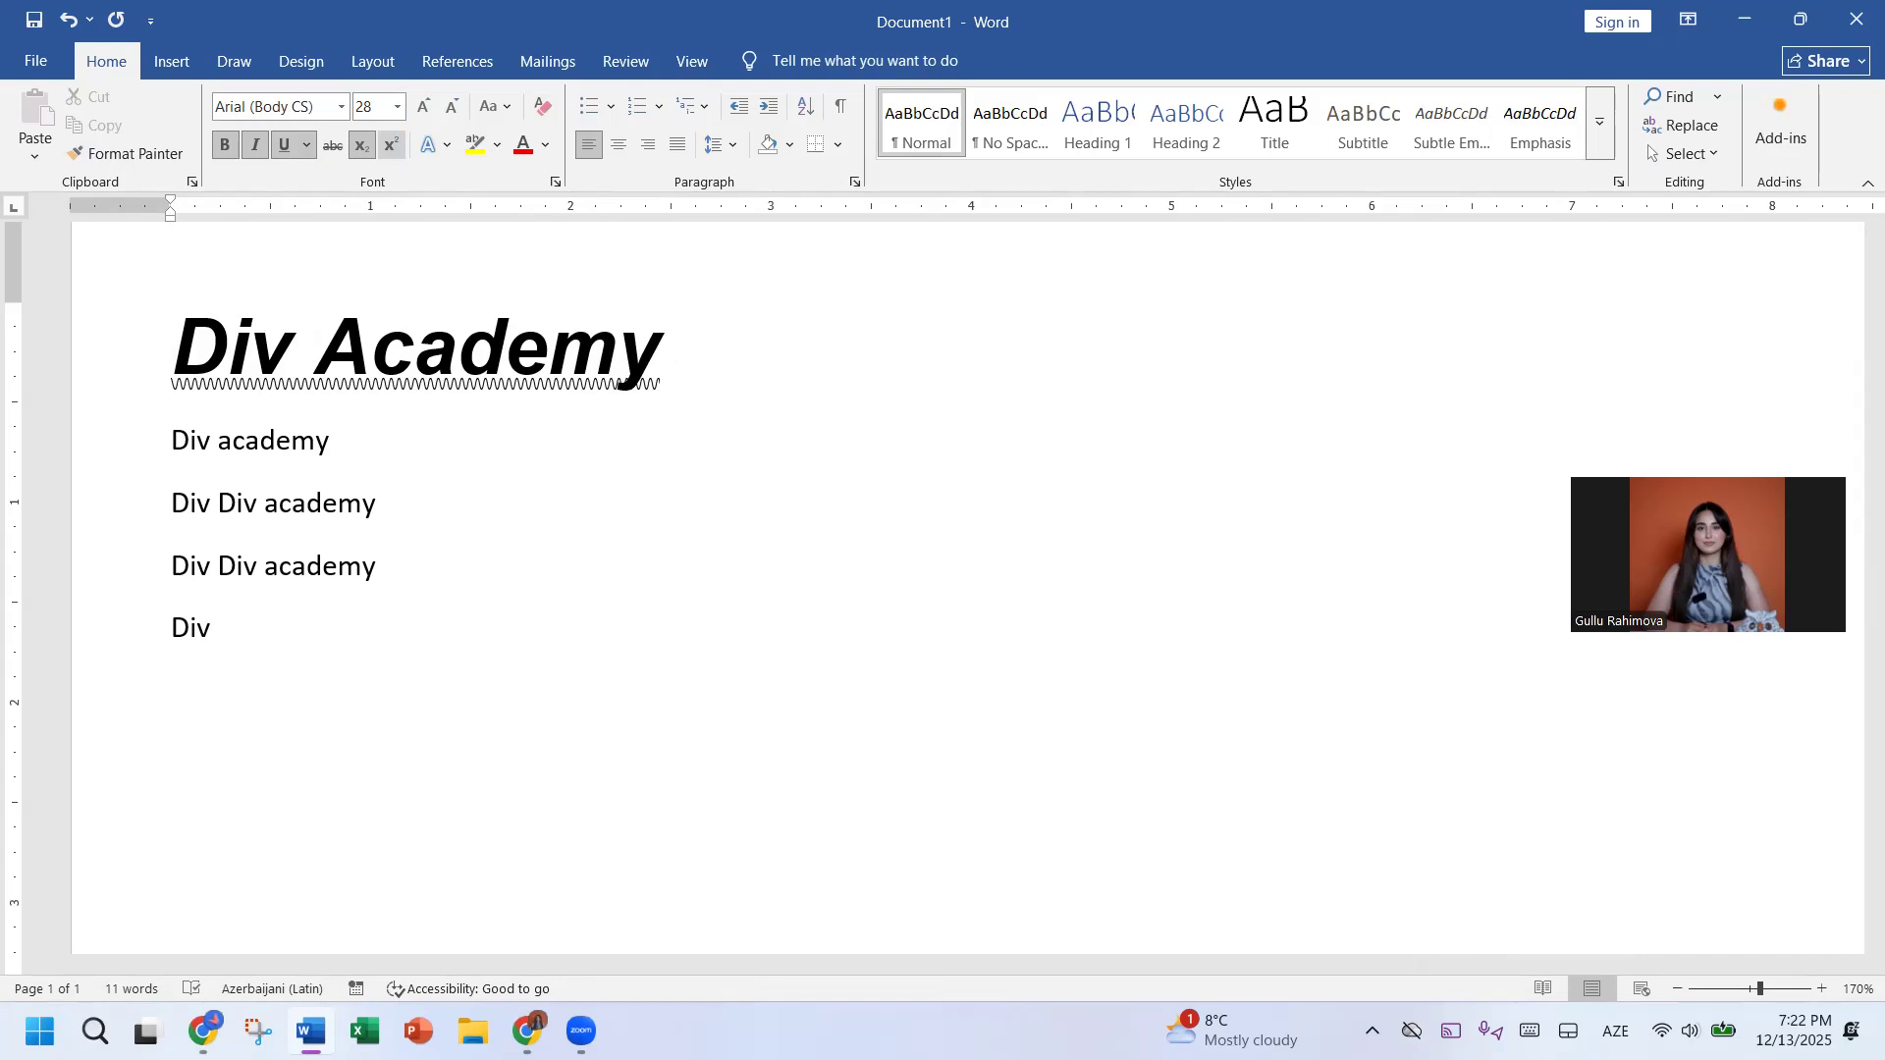
Step: Start a new paragraph below Div Academy with subscript and italic turned off, and enter a row of ten underscores
key(Return)
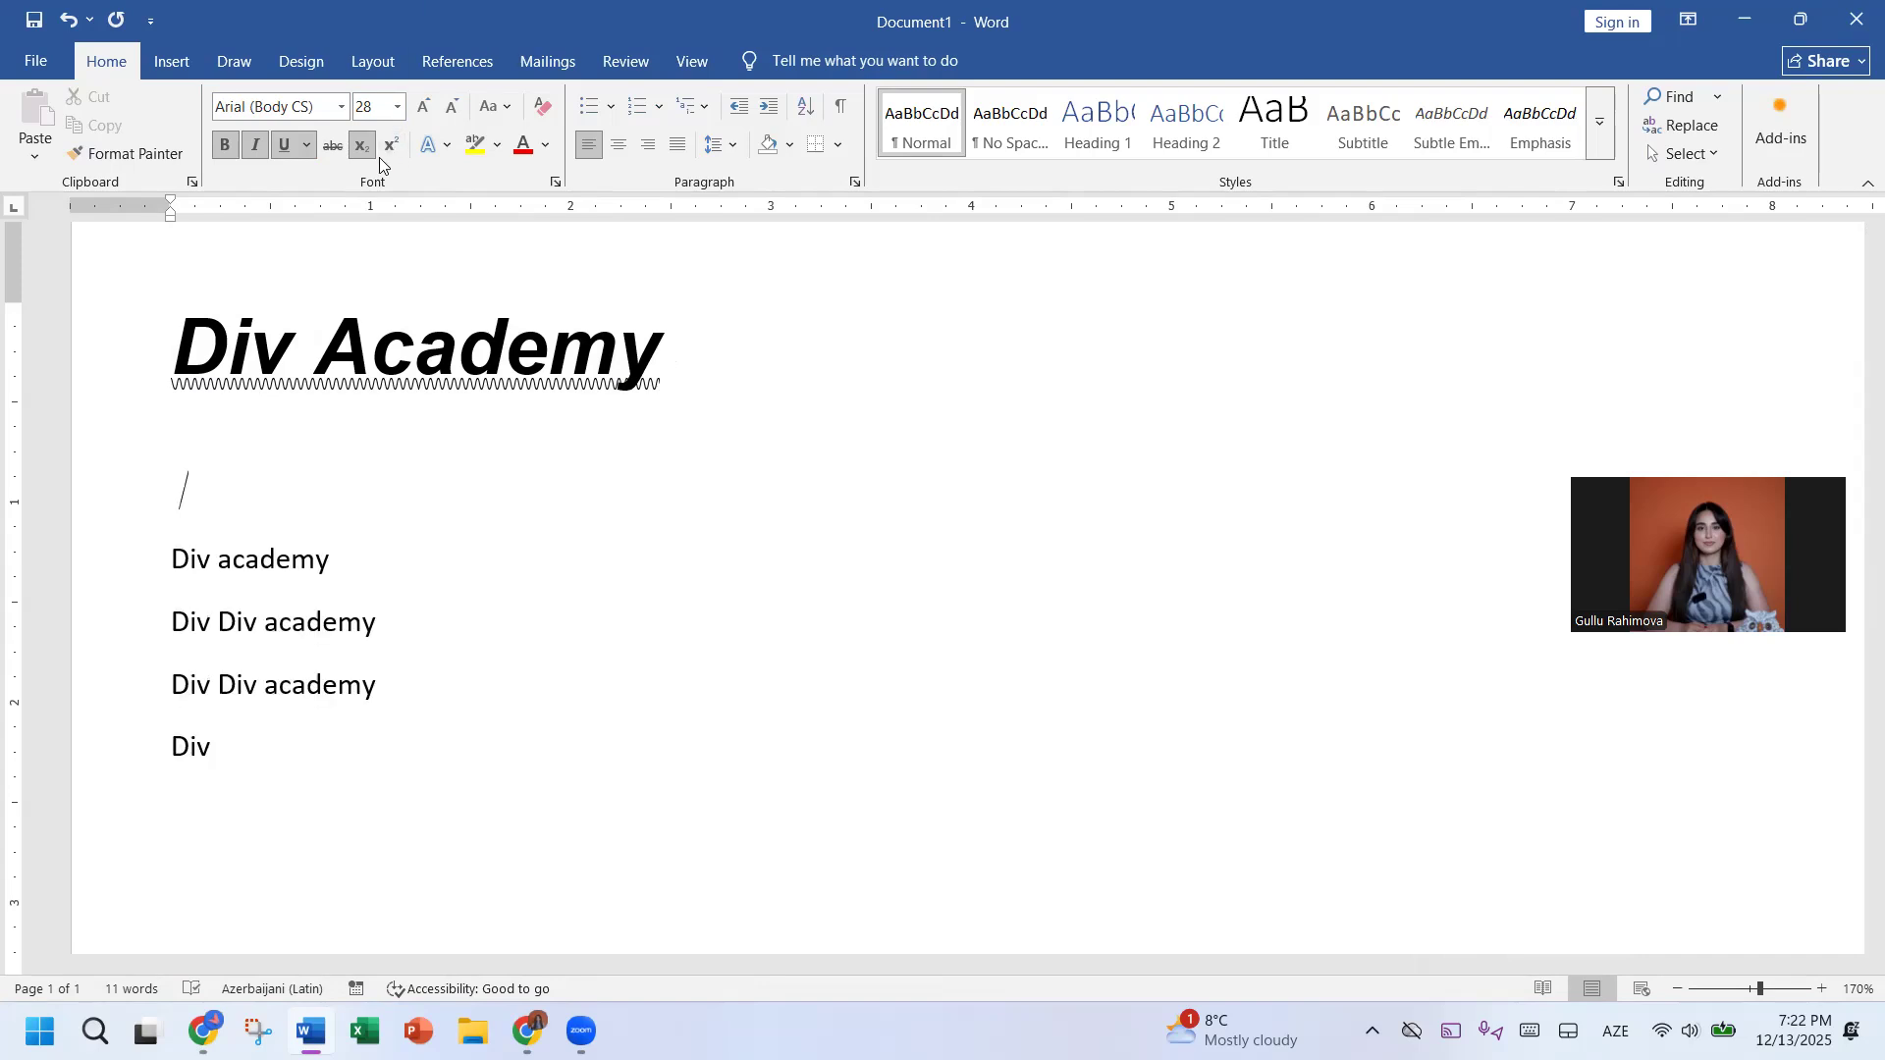
click(364, 149)
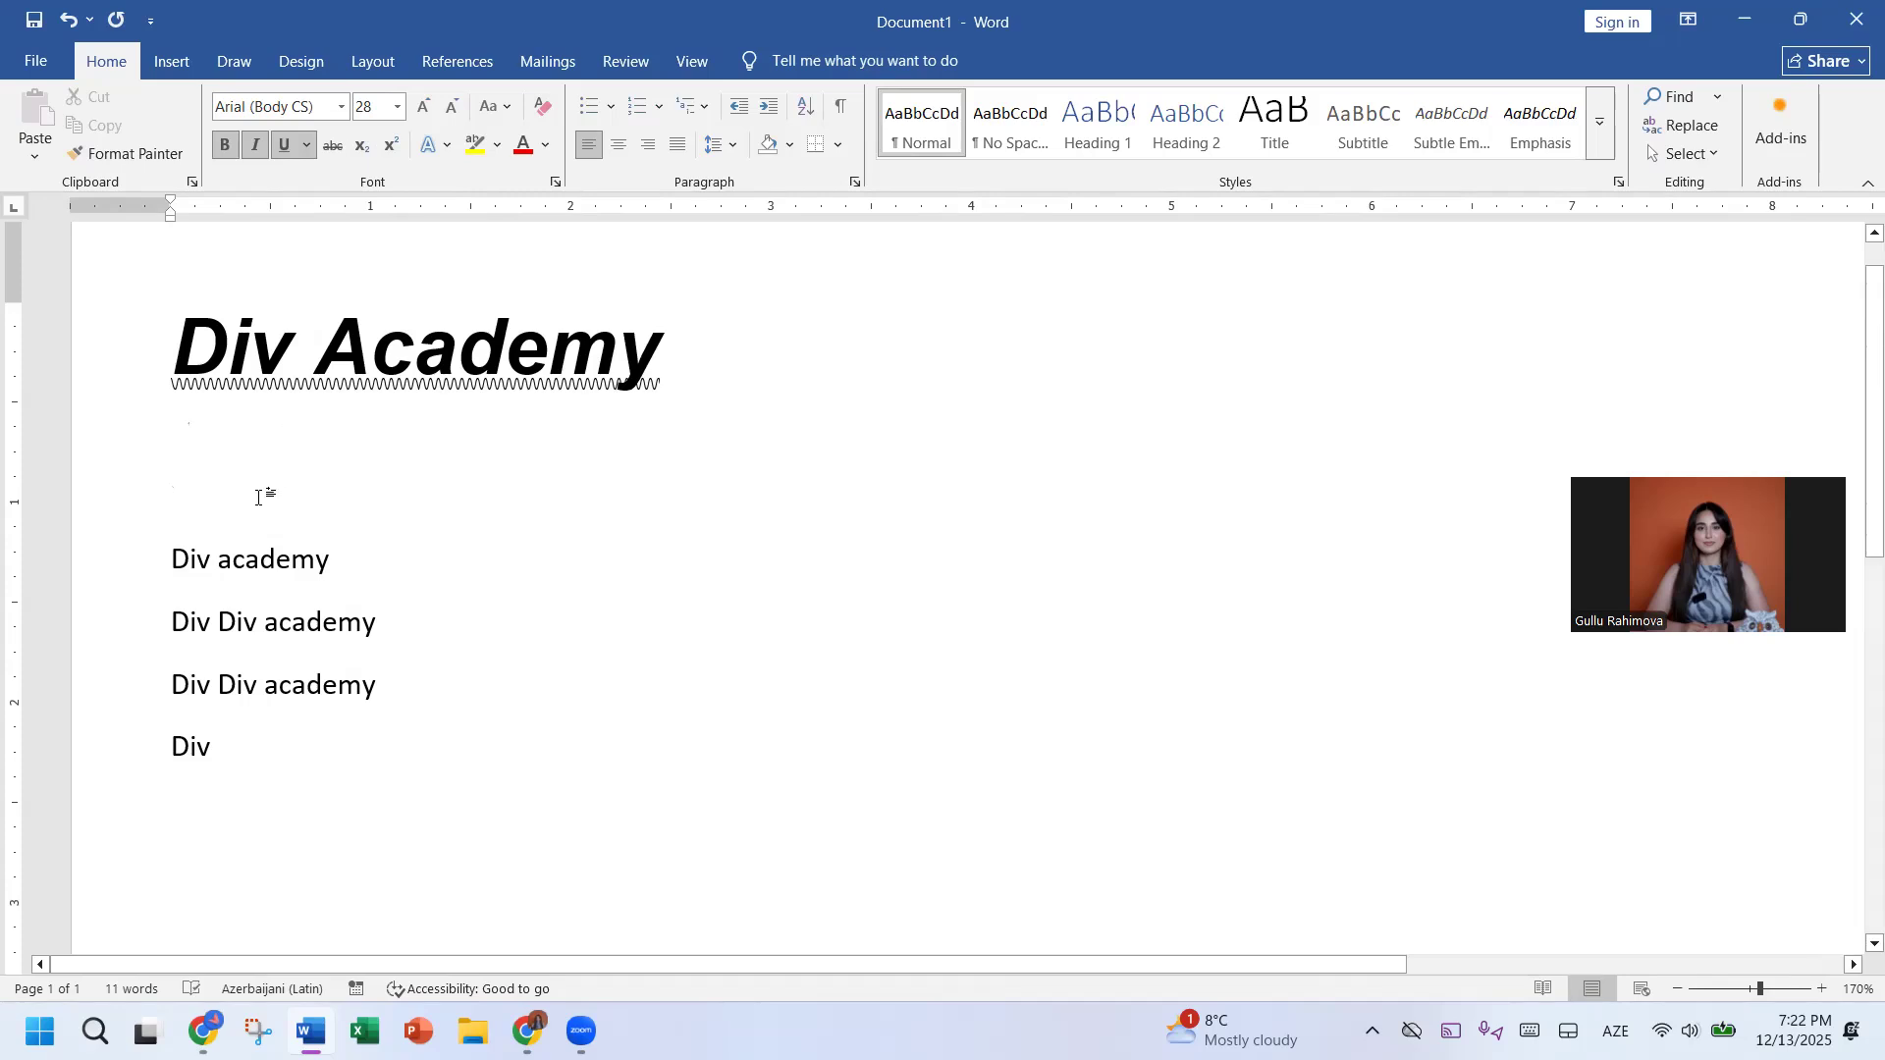
click(255, 149)
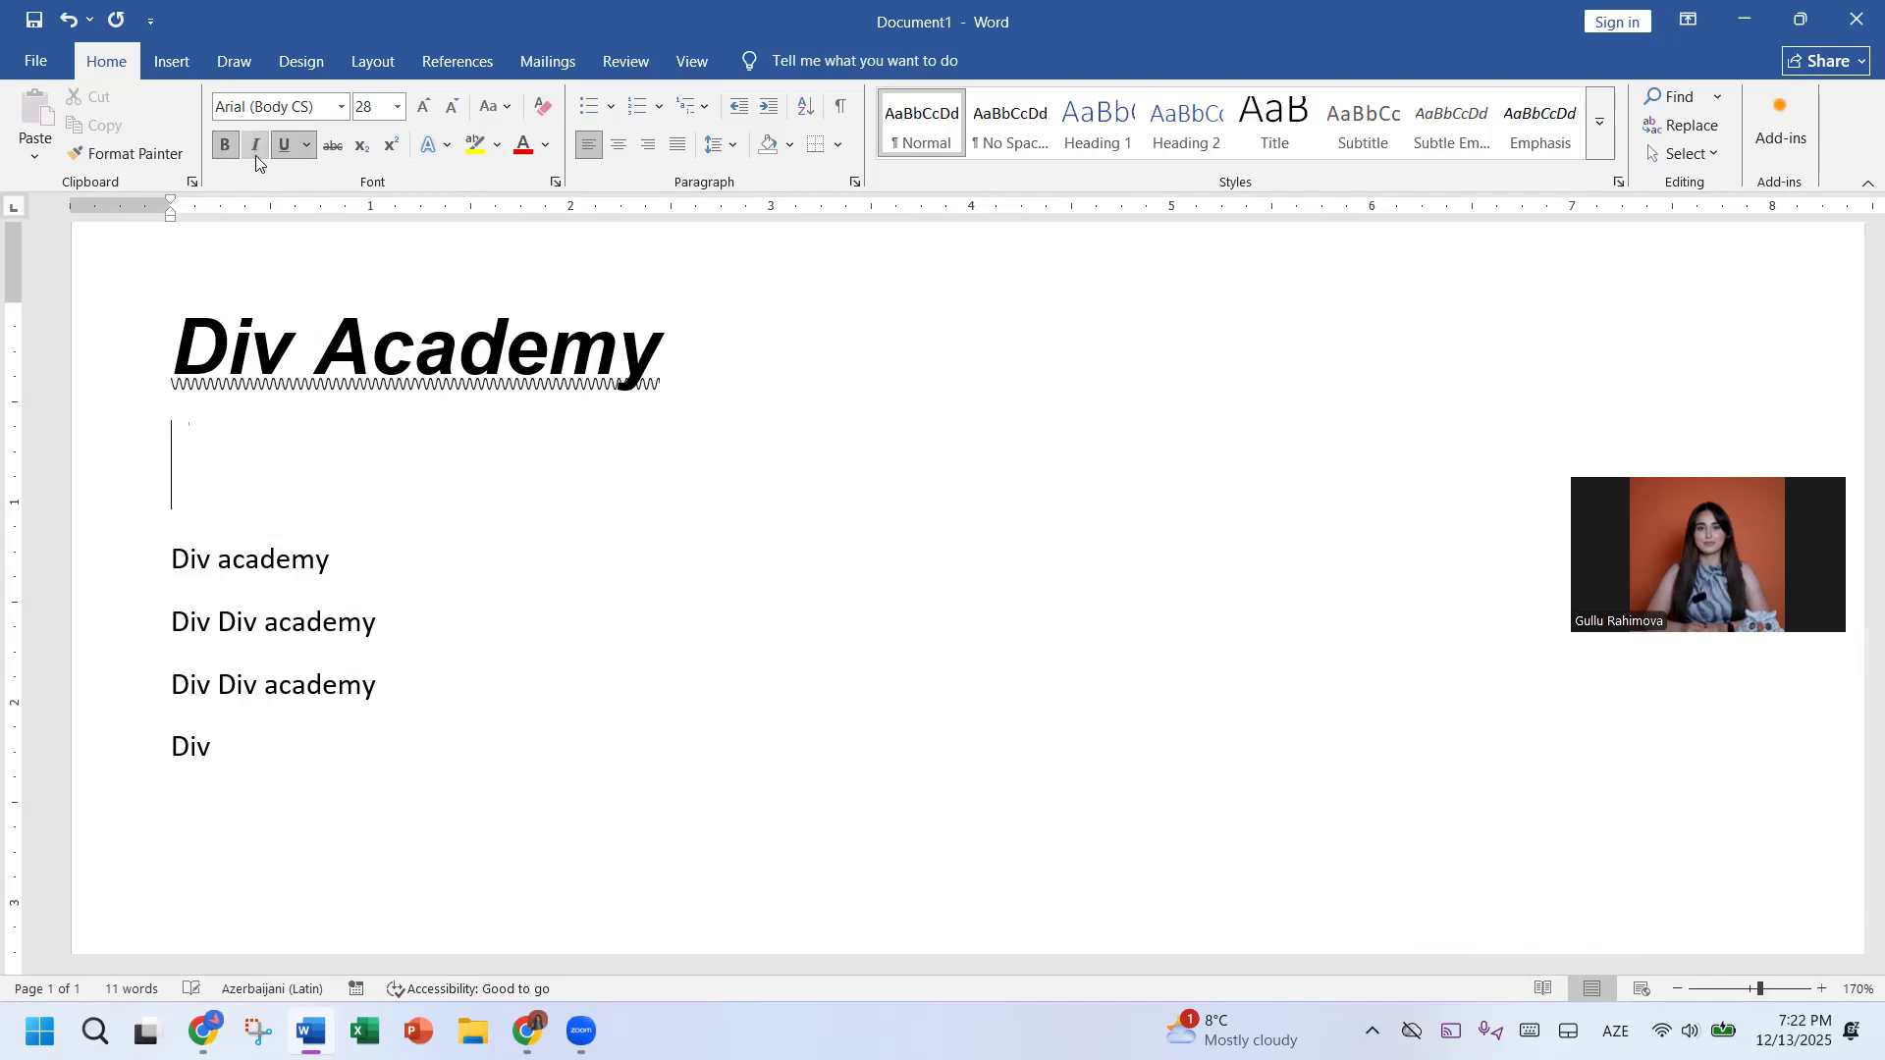
text(__________)
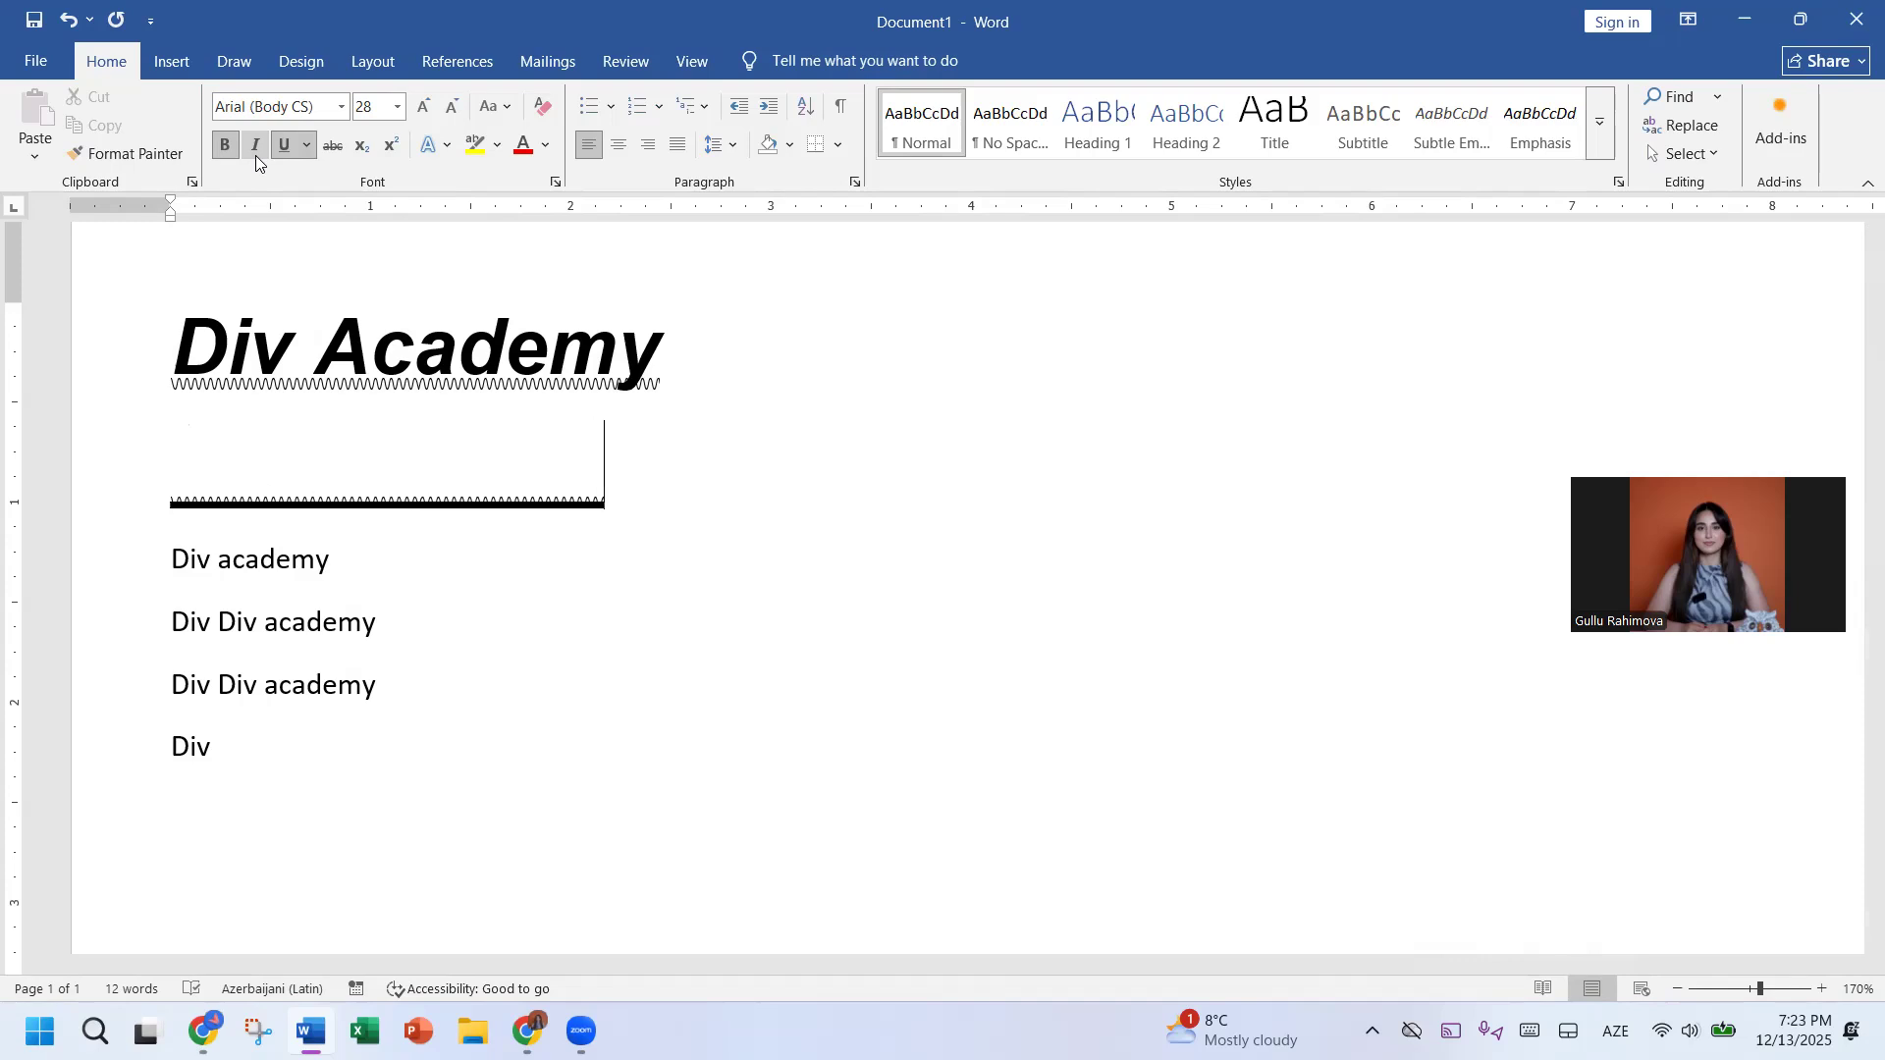
Step: End the underscore row with a paragraph break and undo its automatic conversion to a border line
key(Return)
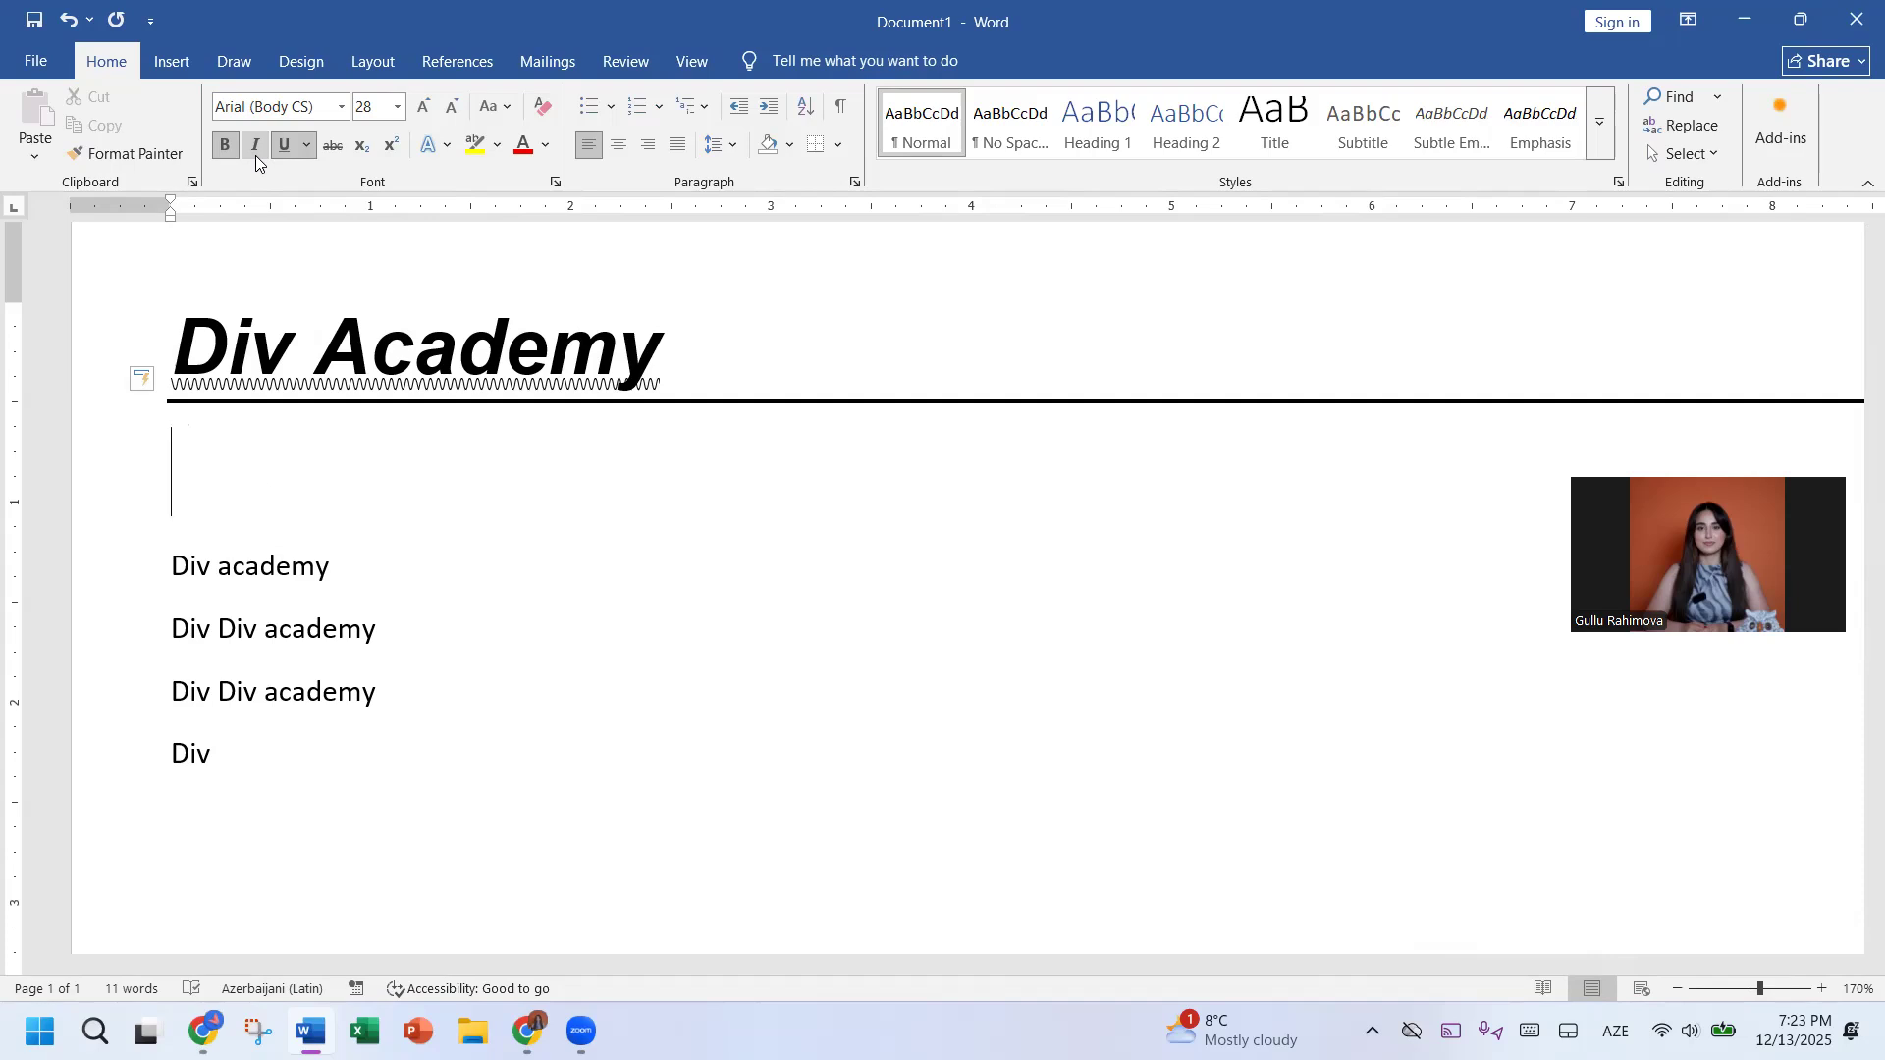
key(ctrl+z)
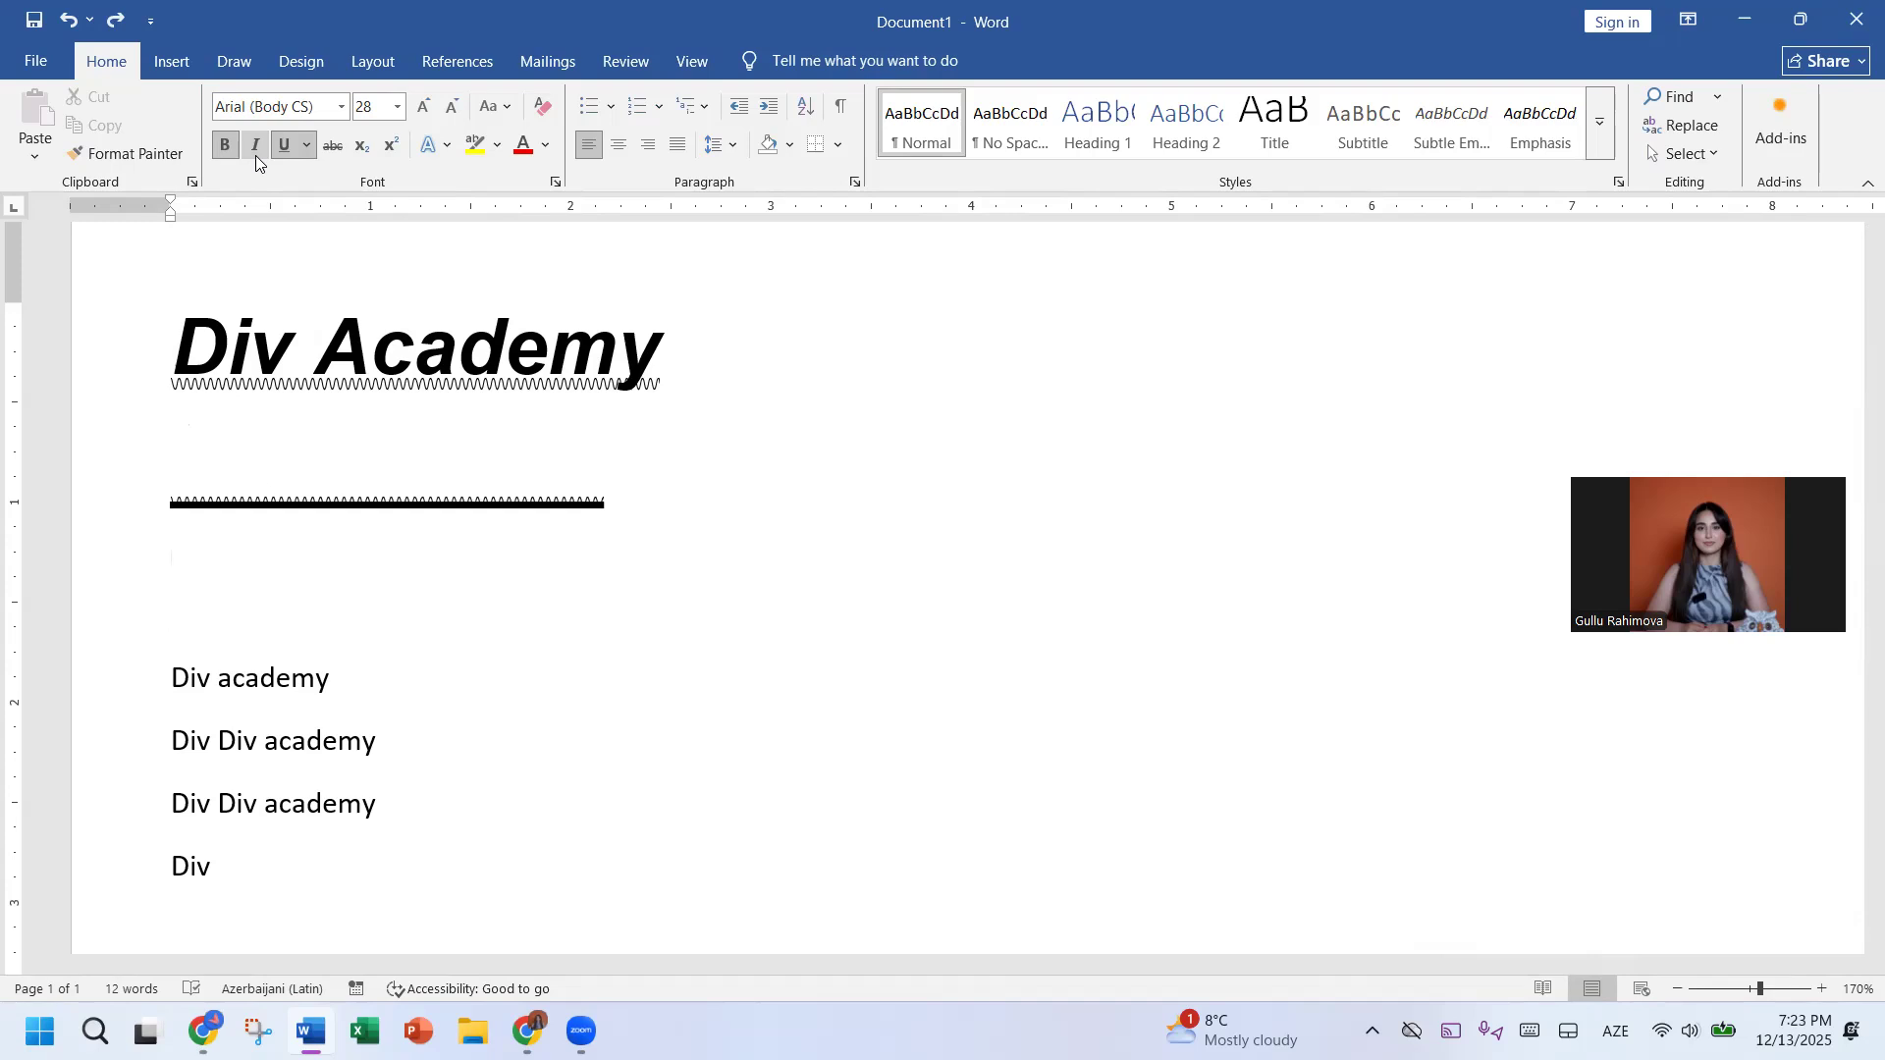
click(228, 145)
click(339, 107)
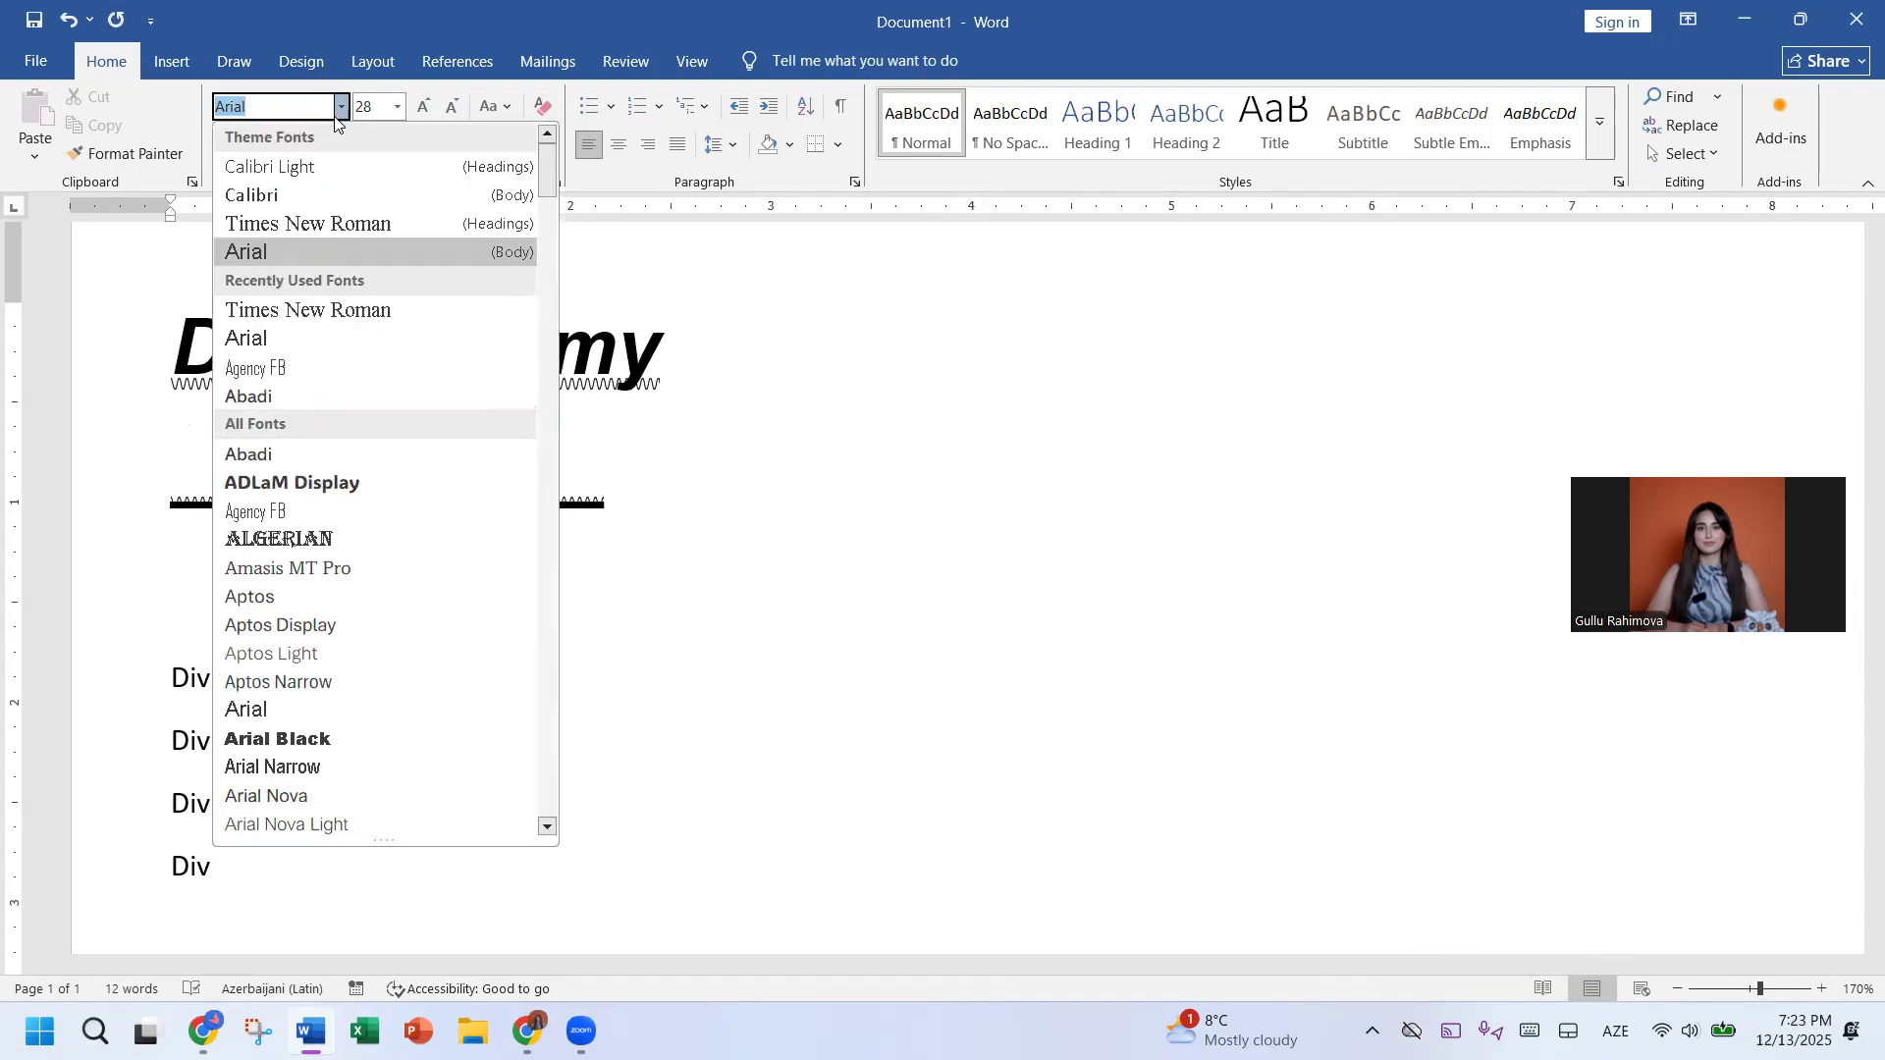
click(182, 567)
drag(181, 472, 219, 527)
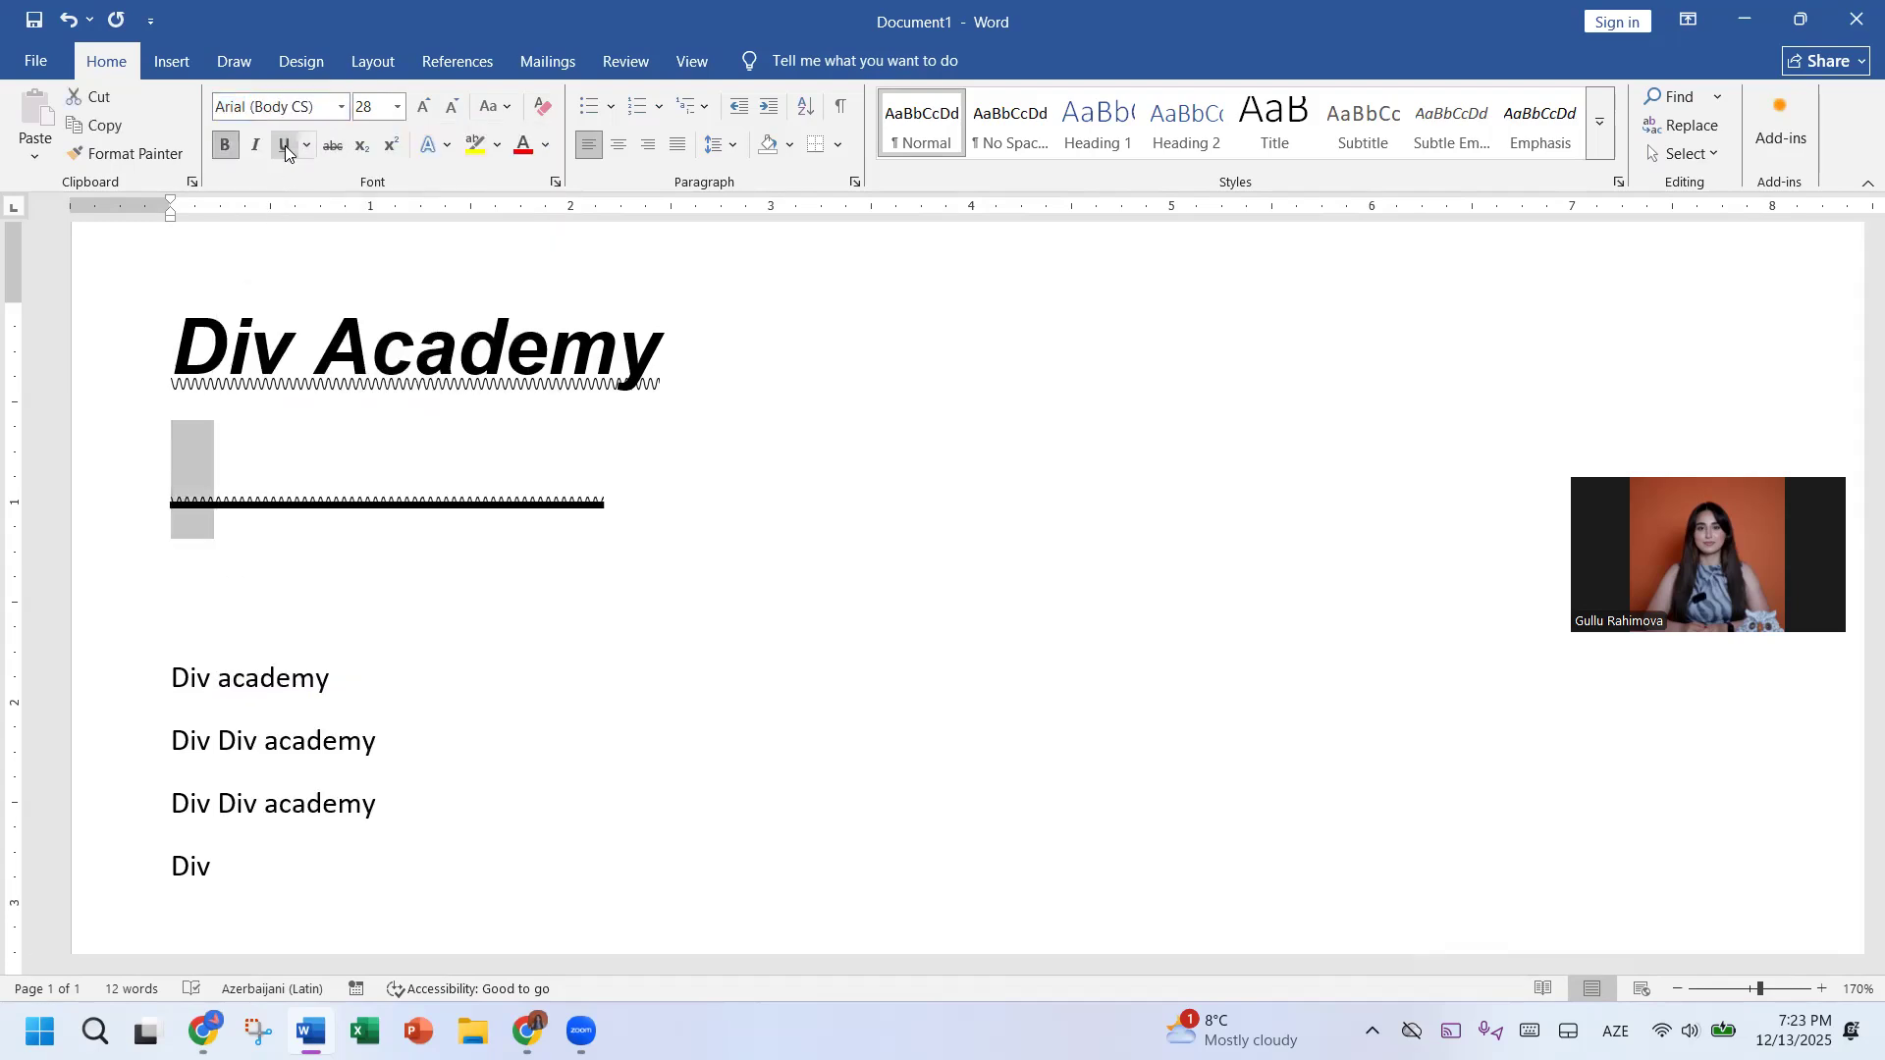
click(339, 107)
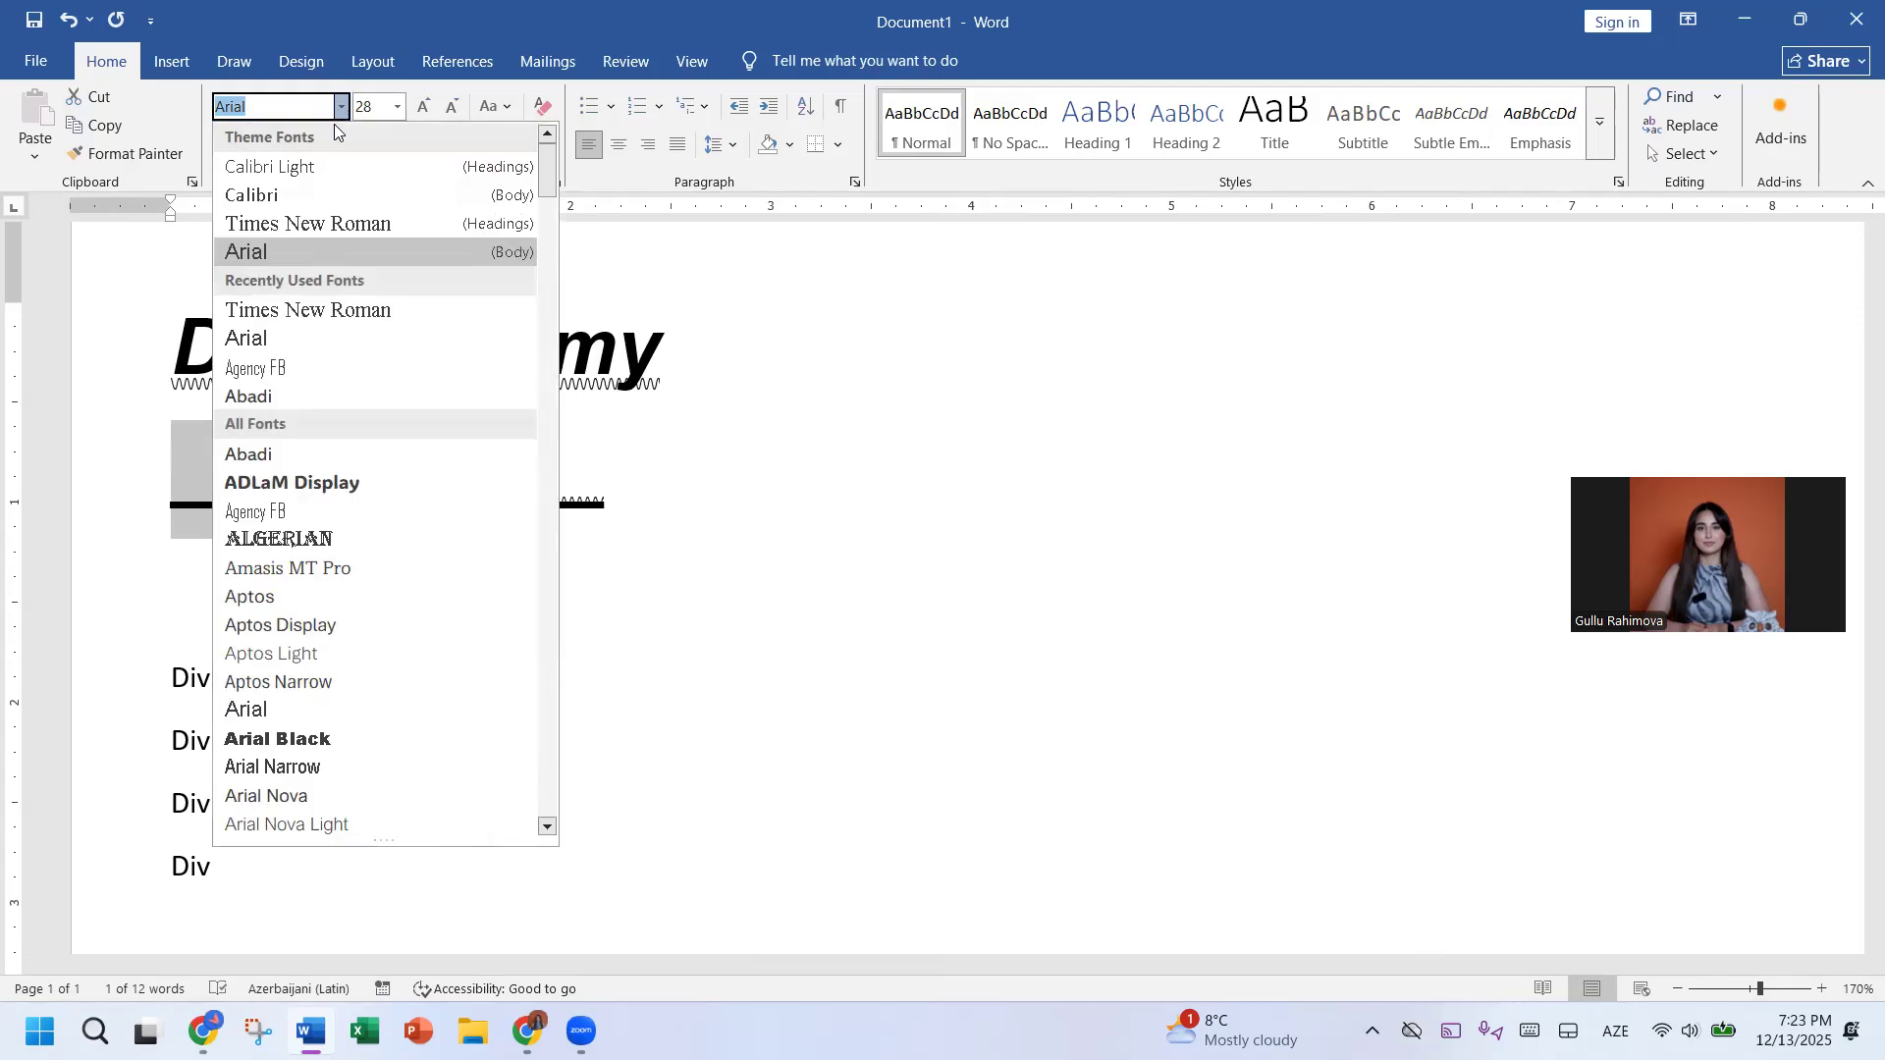
click(174, 563)
Step: Format the underscore row below Div Academy as Arial, size 12, without bold or underline
drag(628, 526, 151, 522)
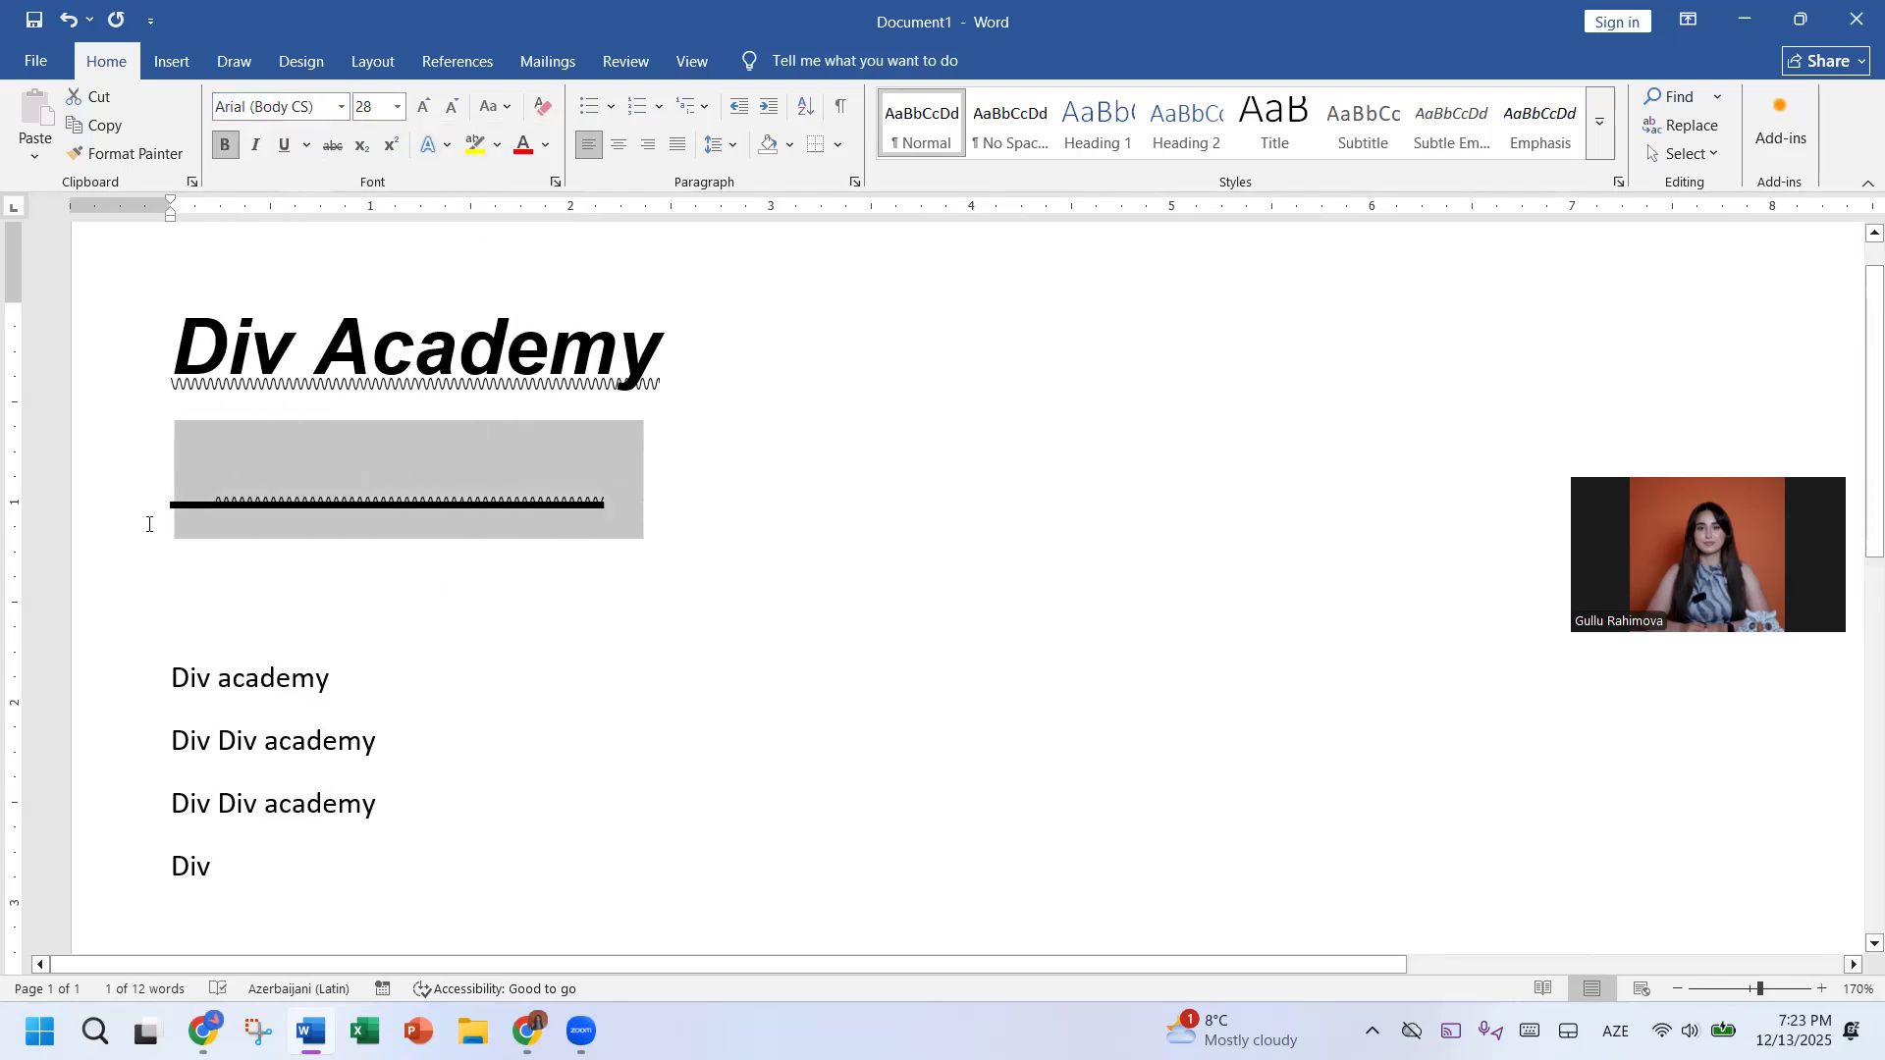
click(340, 107)
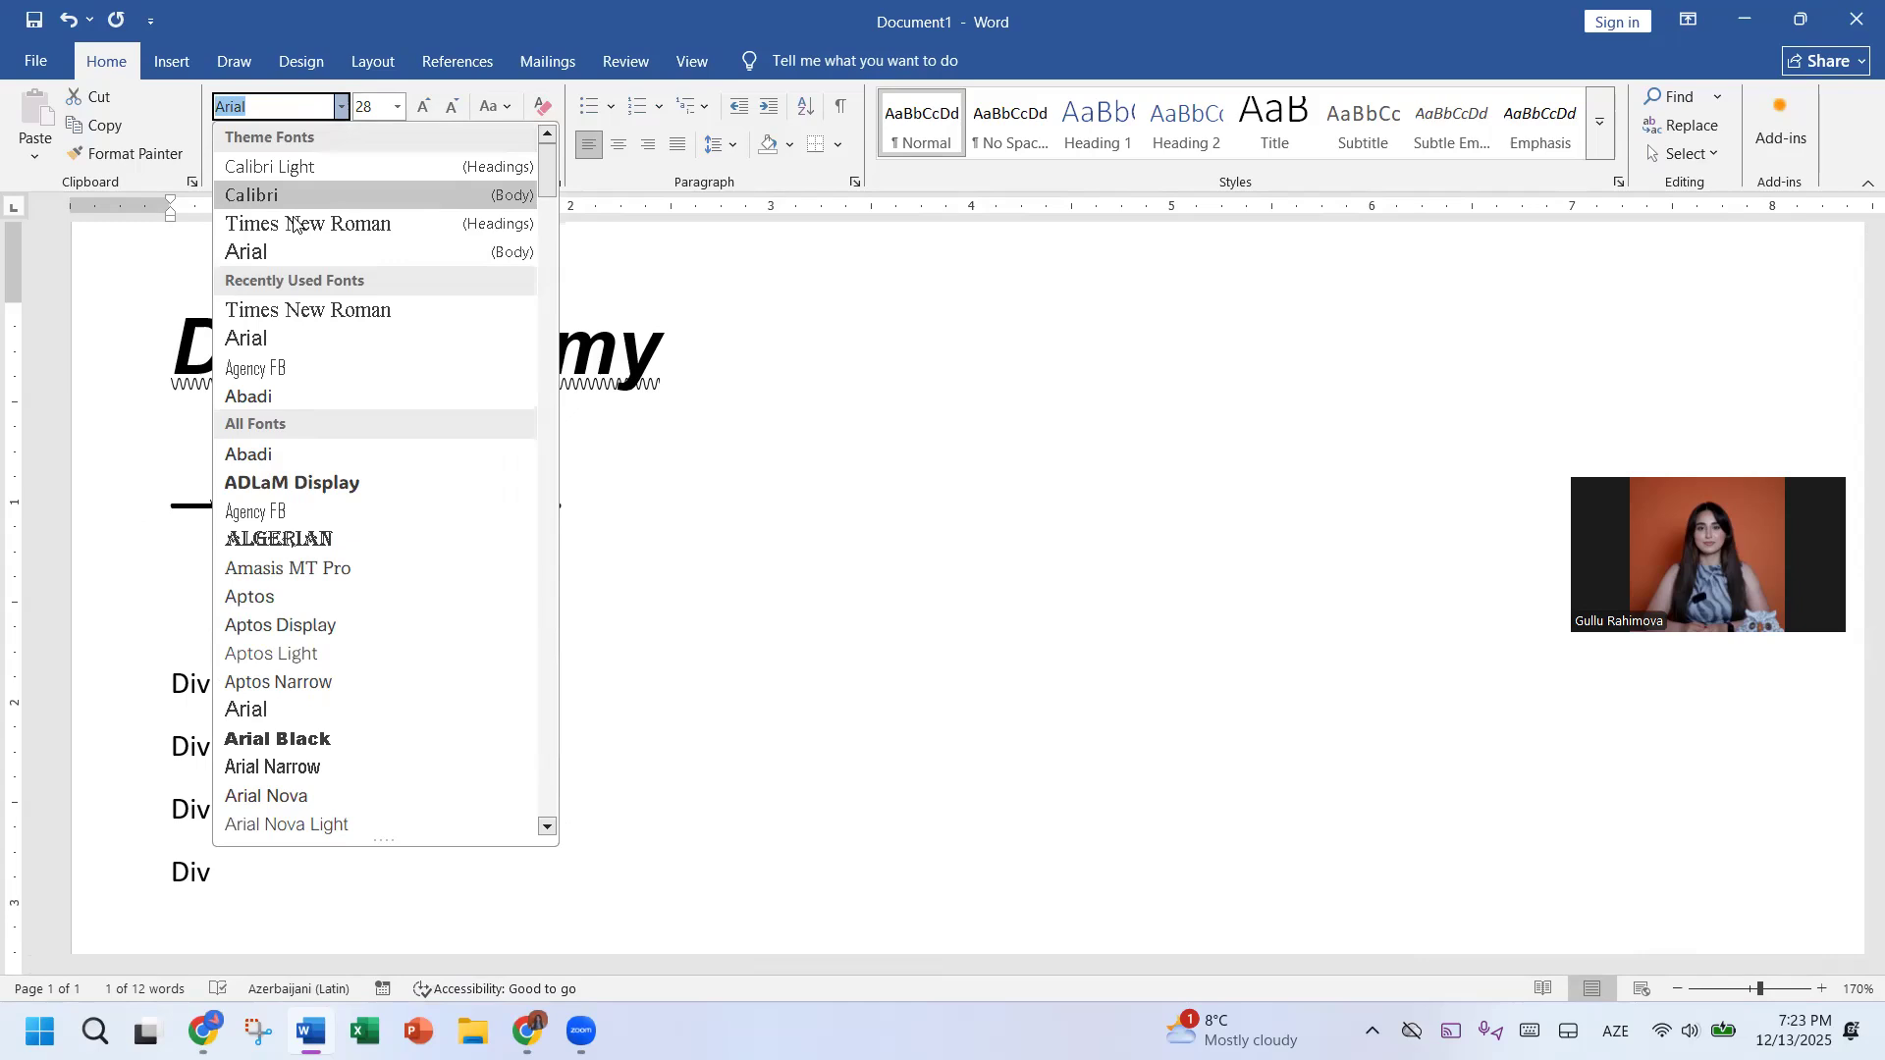
click(275, 249)
click(396, 107)
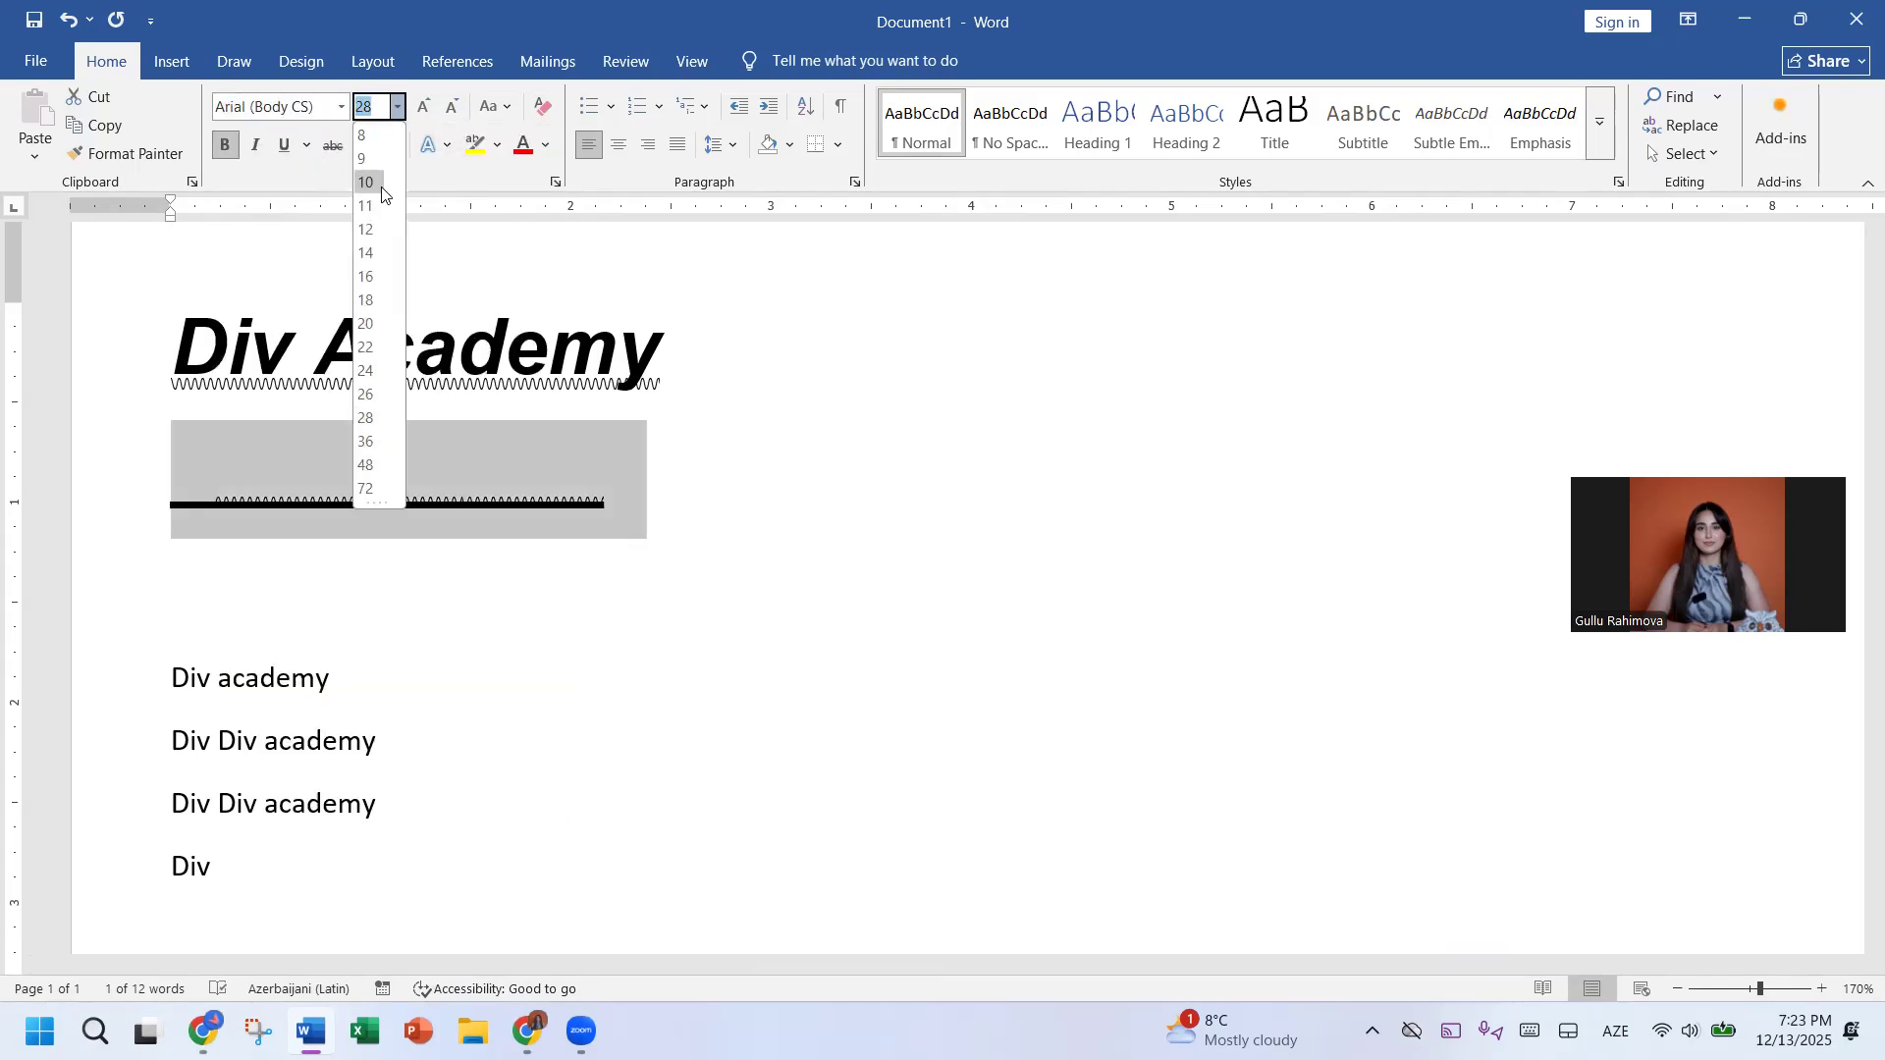
click(371, 237)
click(230, 147)
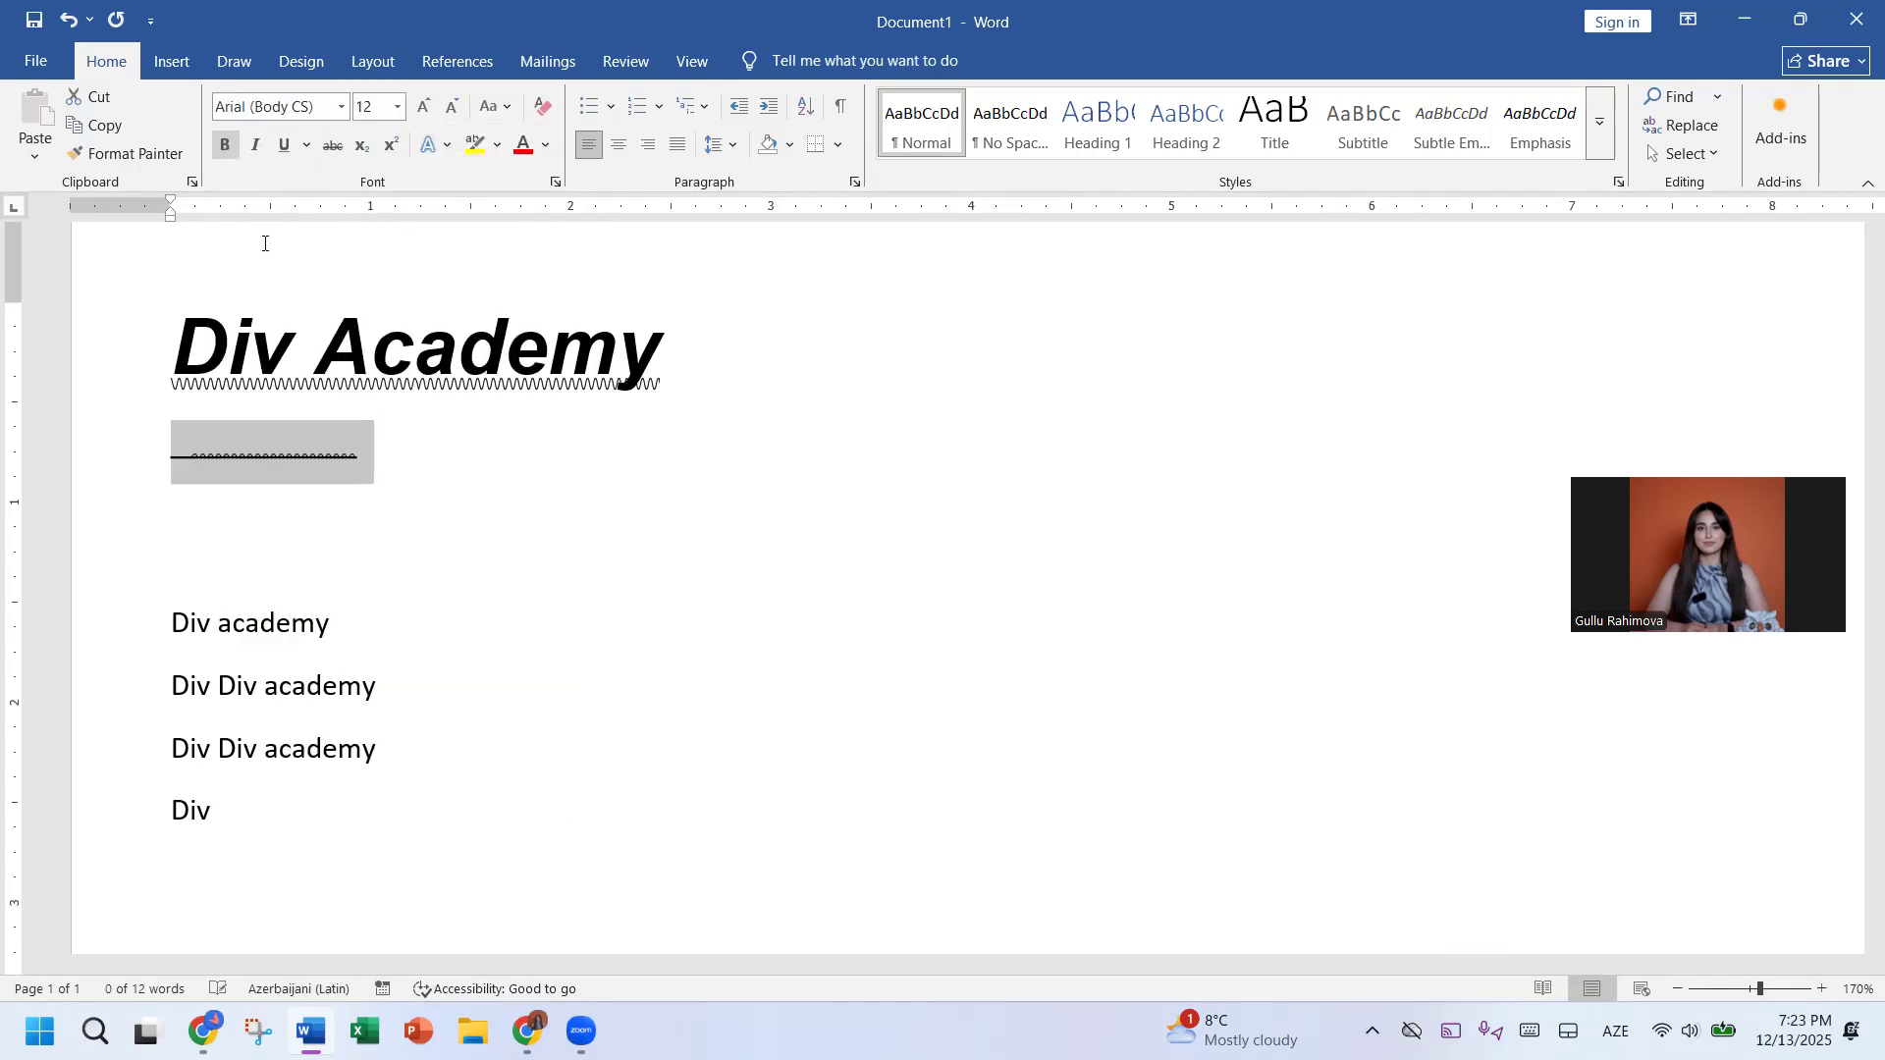
click(305, 145)
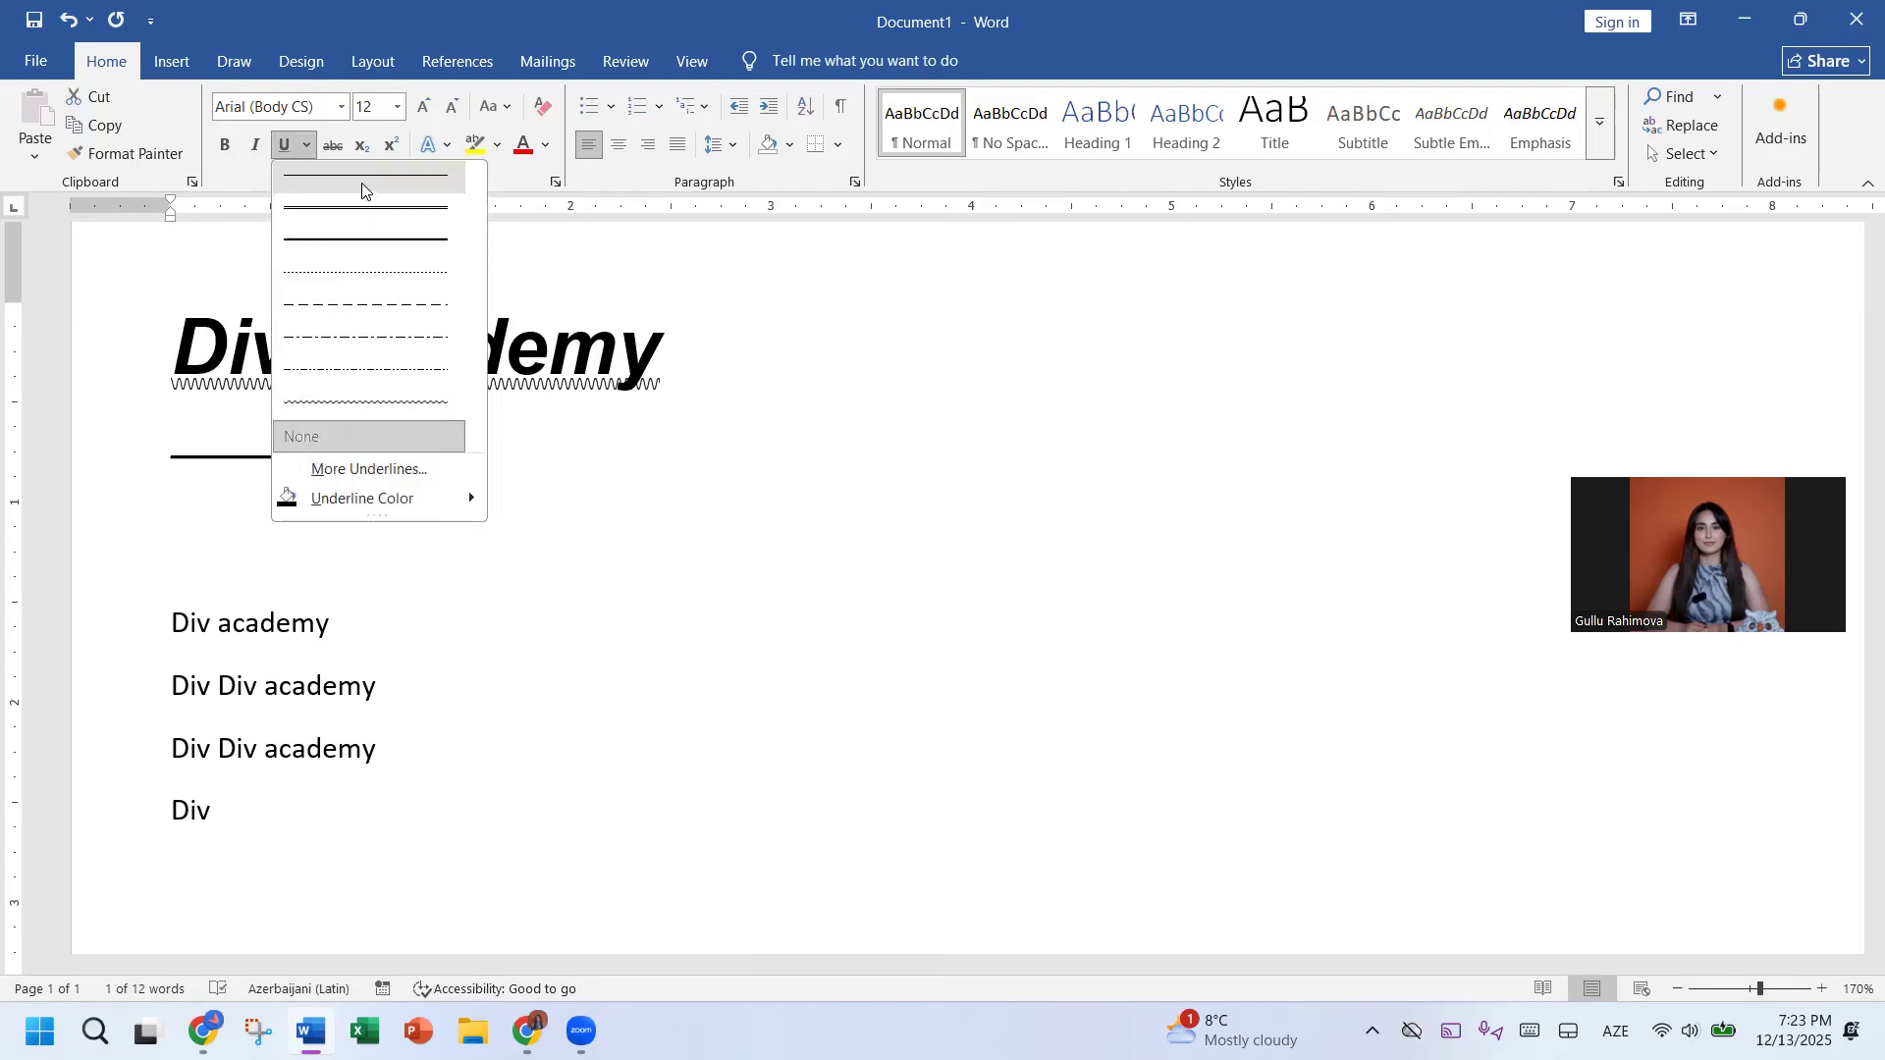
click(318, 438)
click(370, 480)
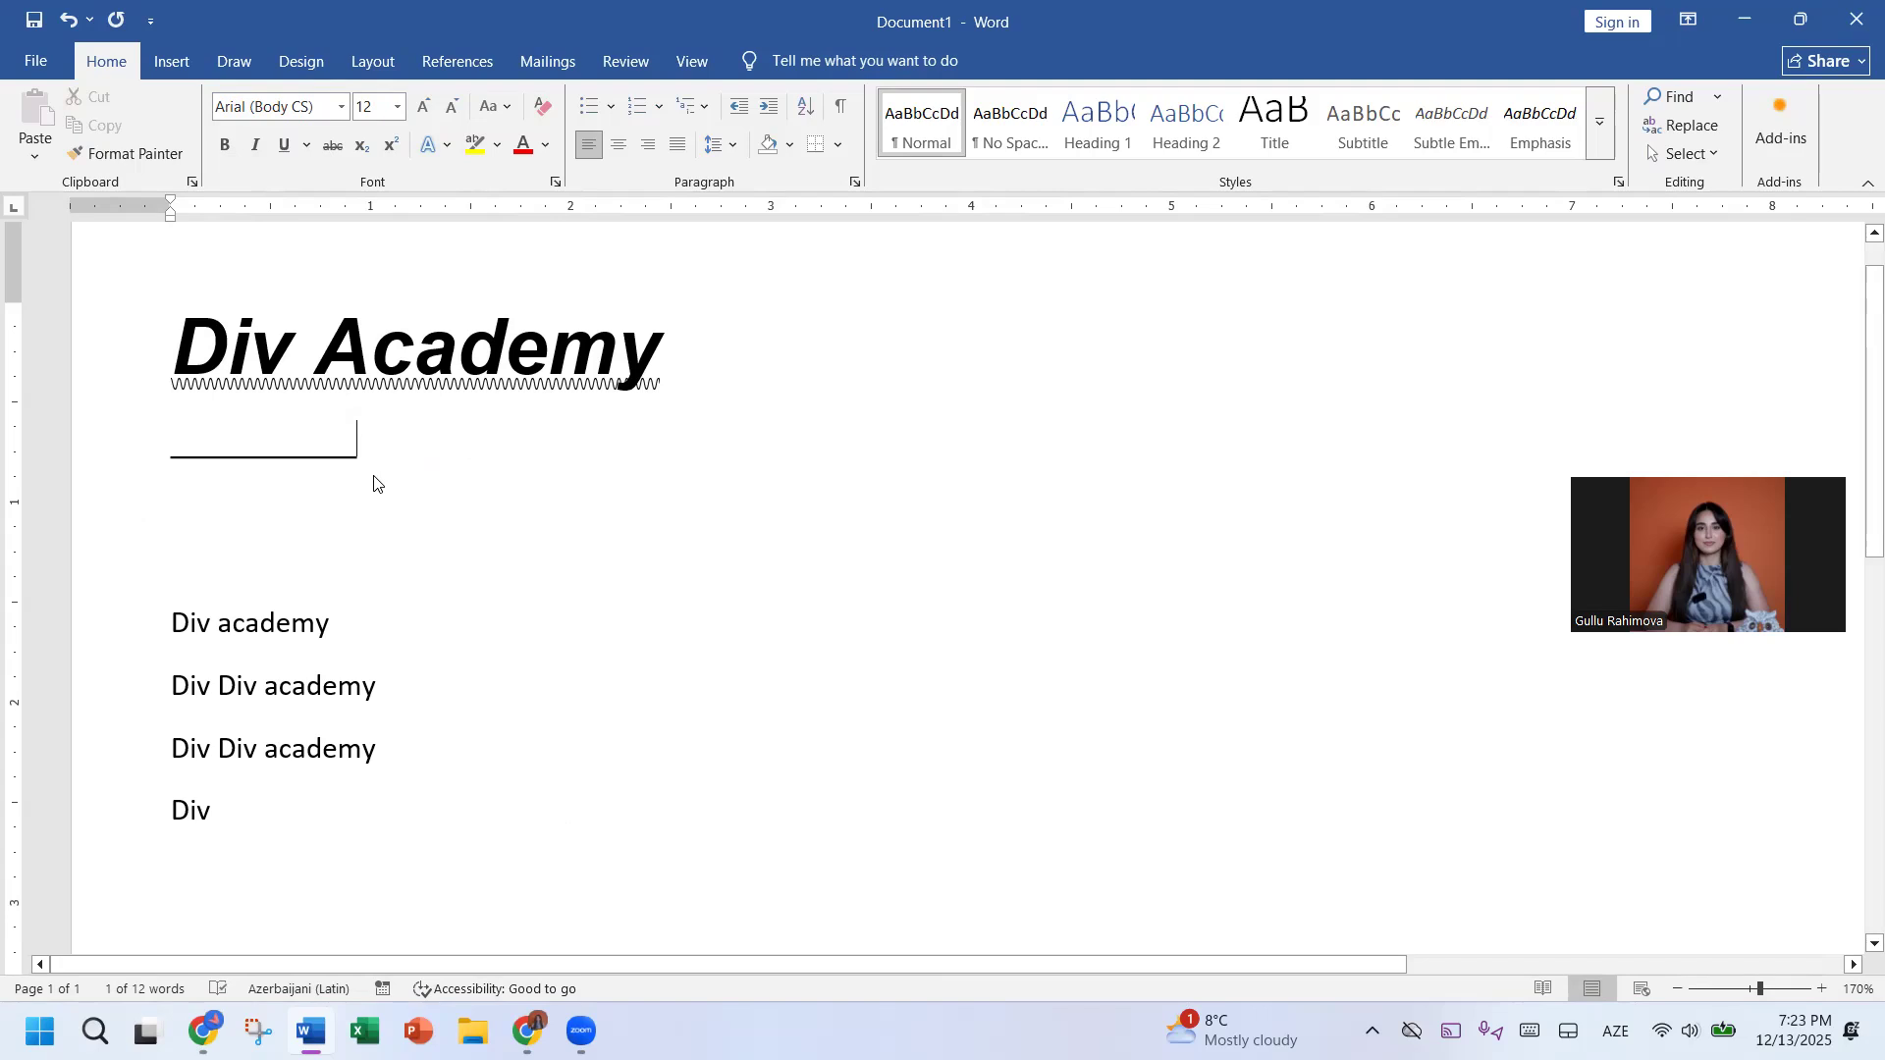
Step: Start a new paragraph below the underscore row, undo the automatic border line, and enter "(ad,soyad)"
key(Return)
key(ctrl+z)
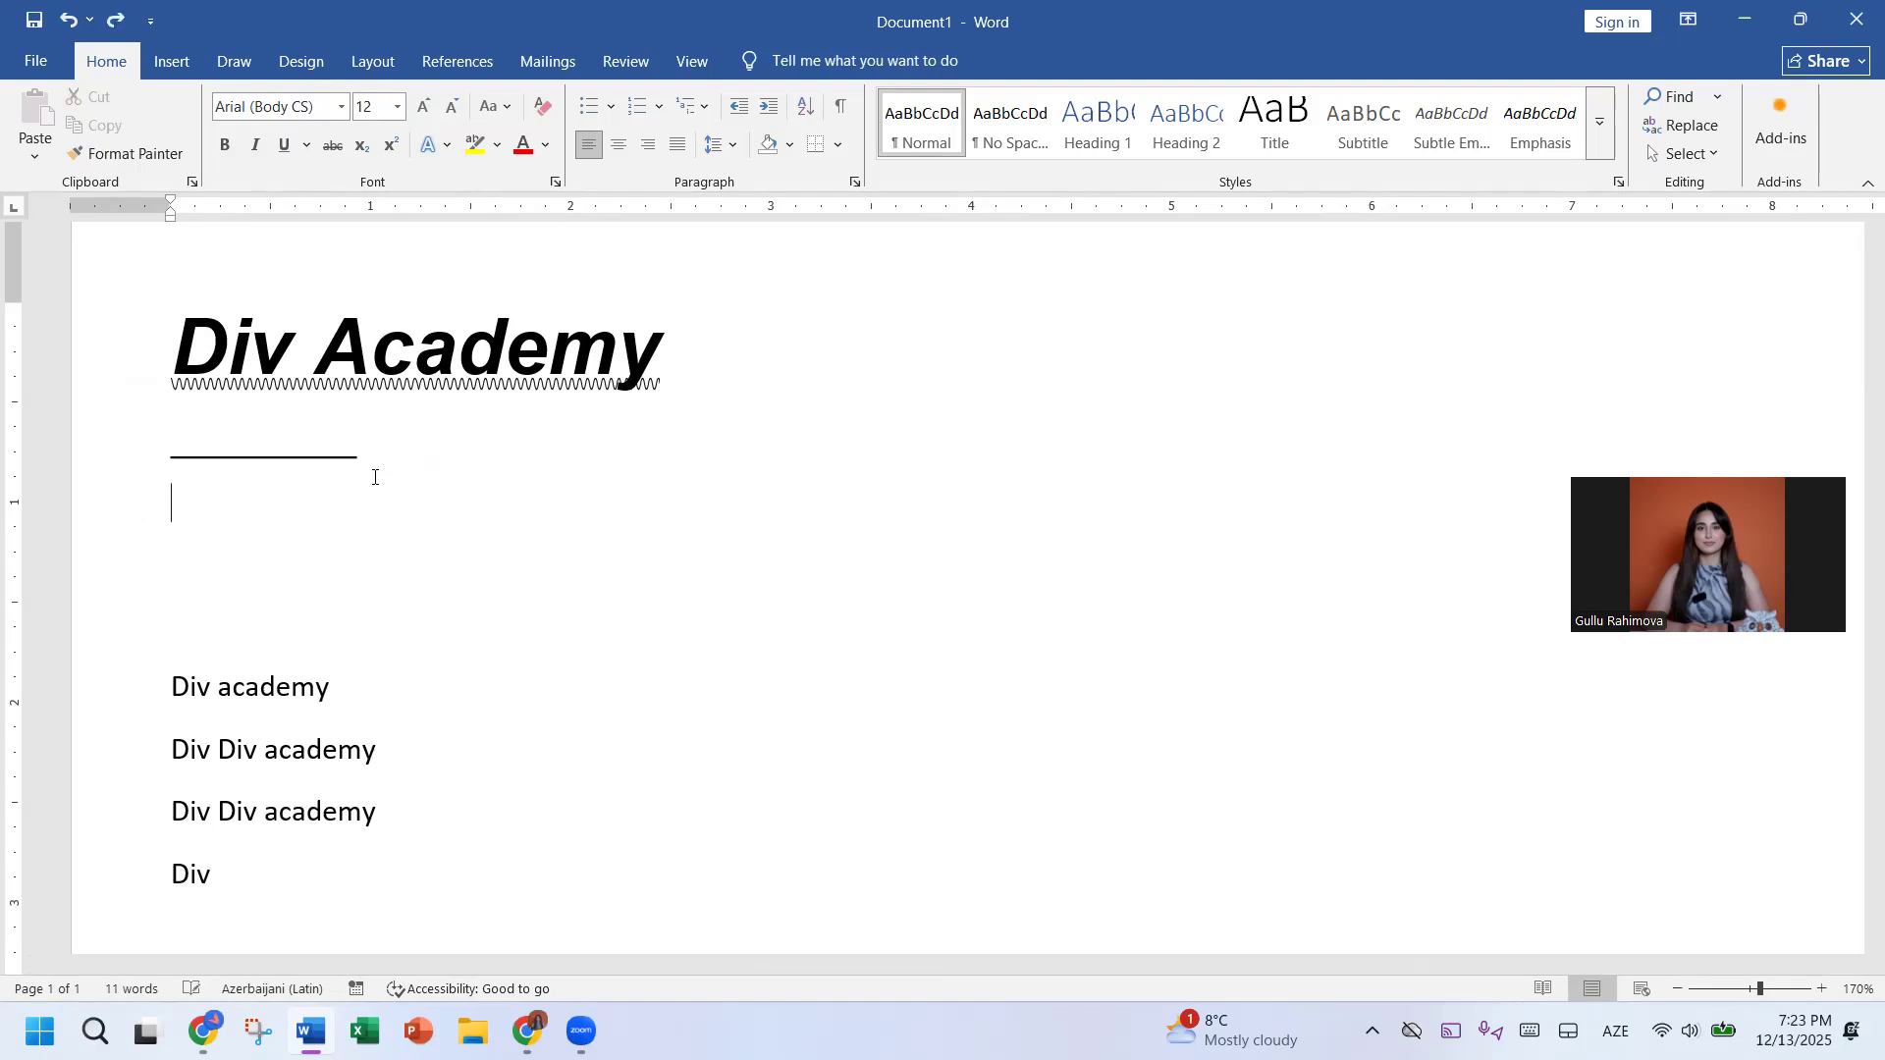
text((ad,soyad))
key(Left)
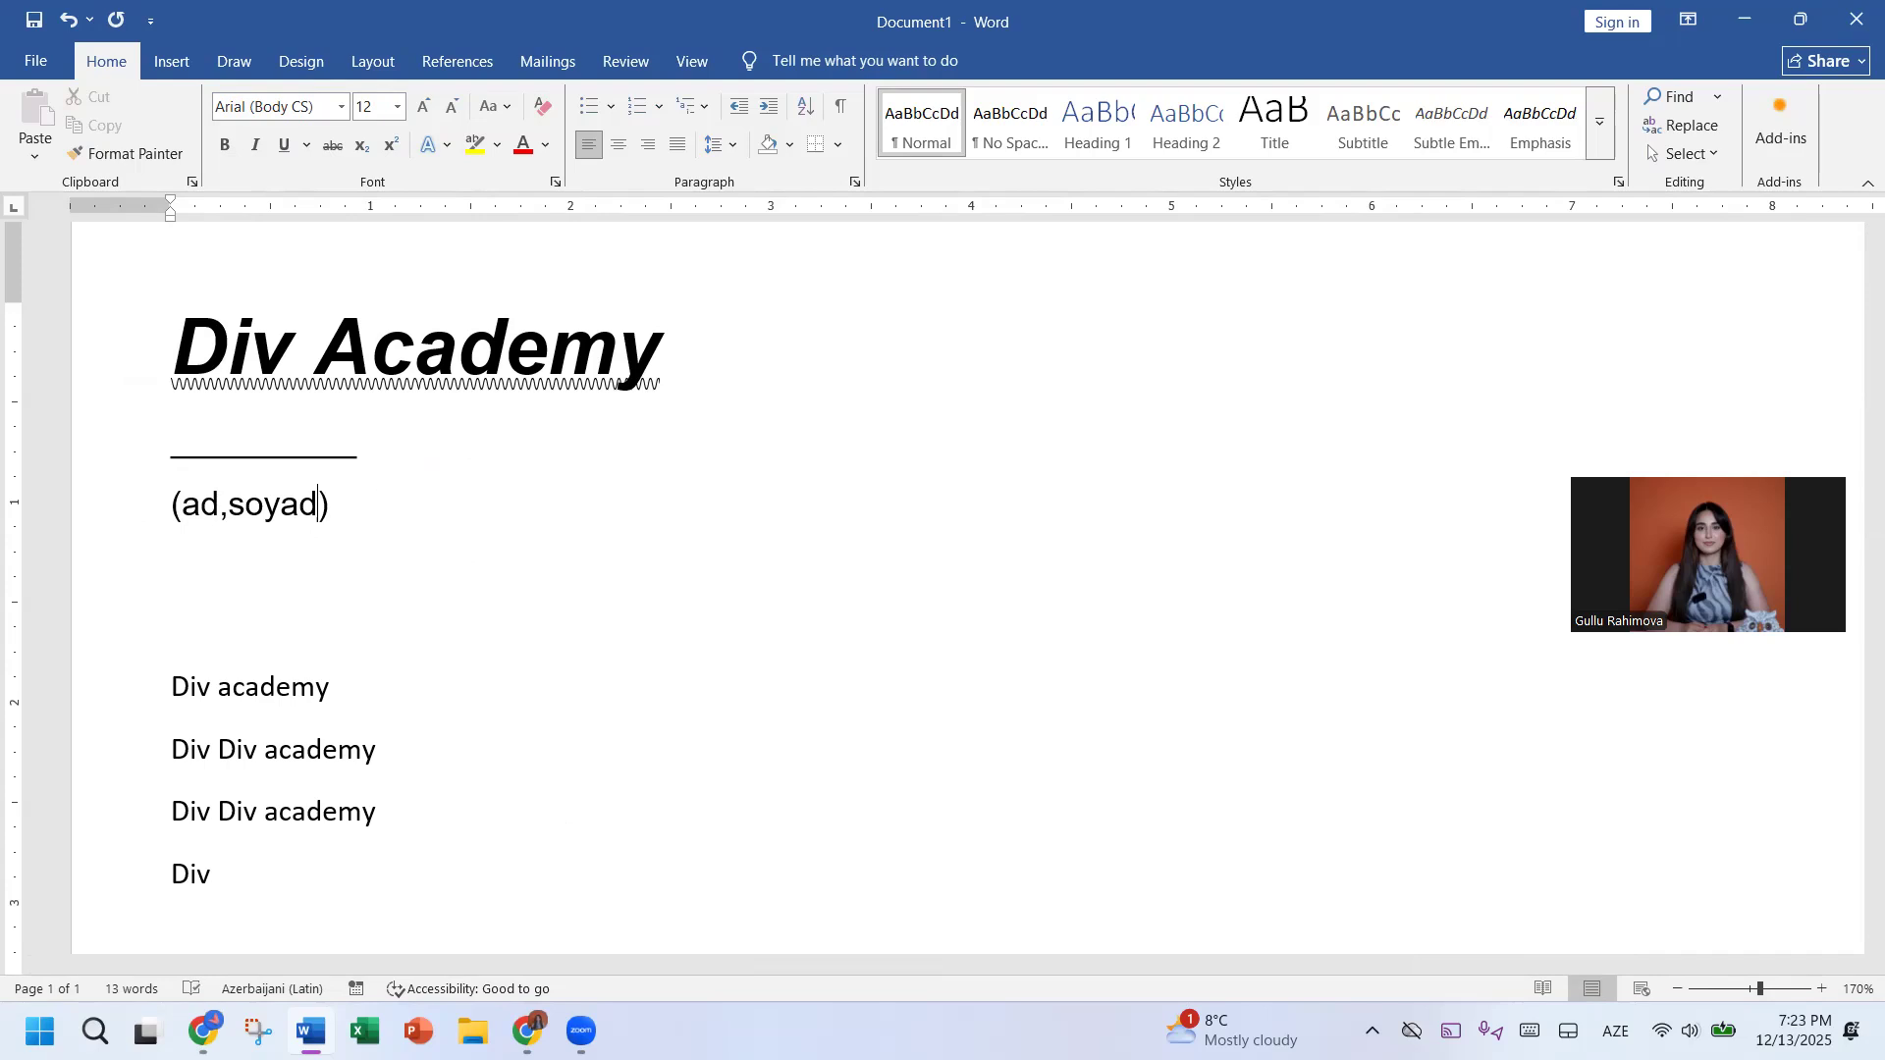
Step: Format the (ad,soyad) caption as superscript, trying subscript in between for comparison
drag(330, 506, 171, 508)
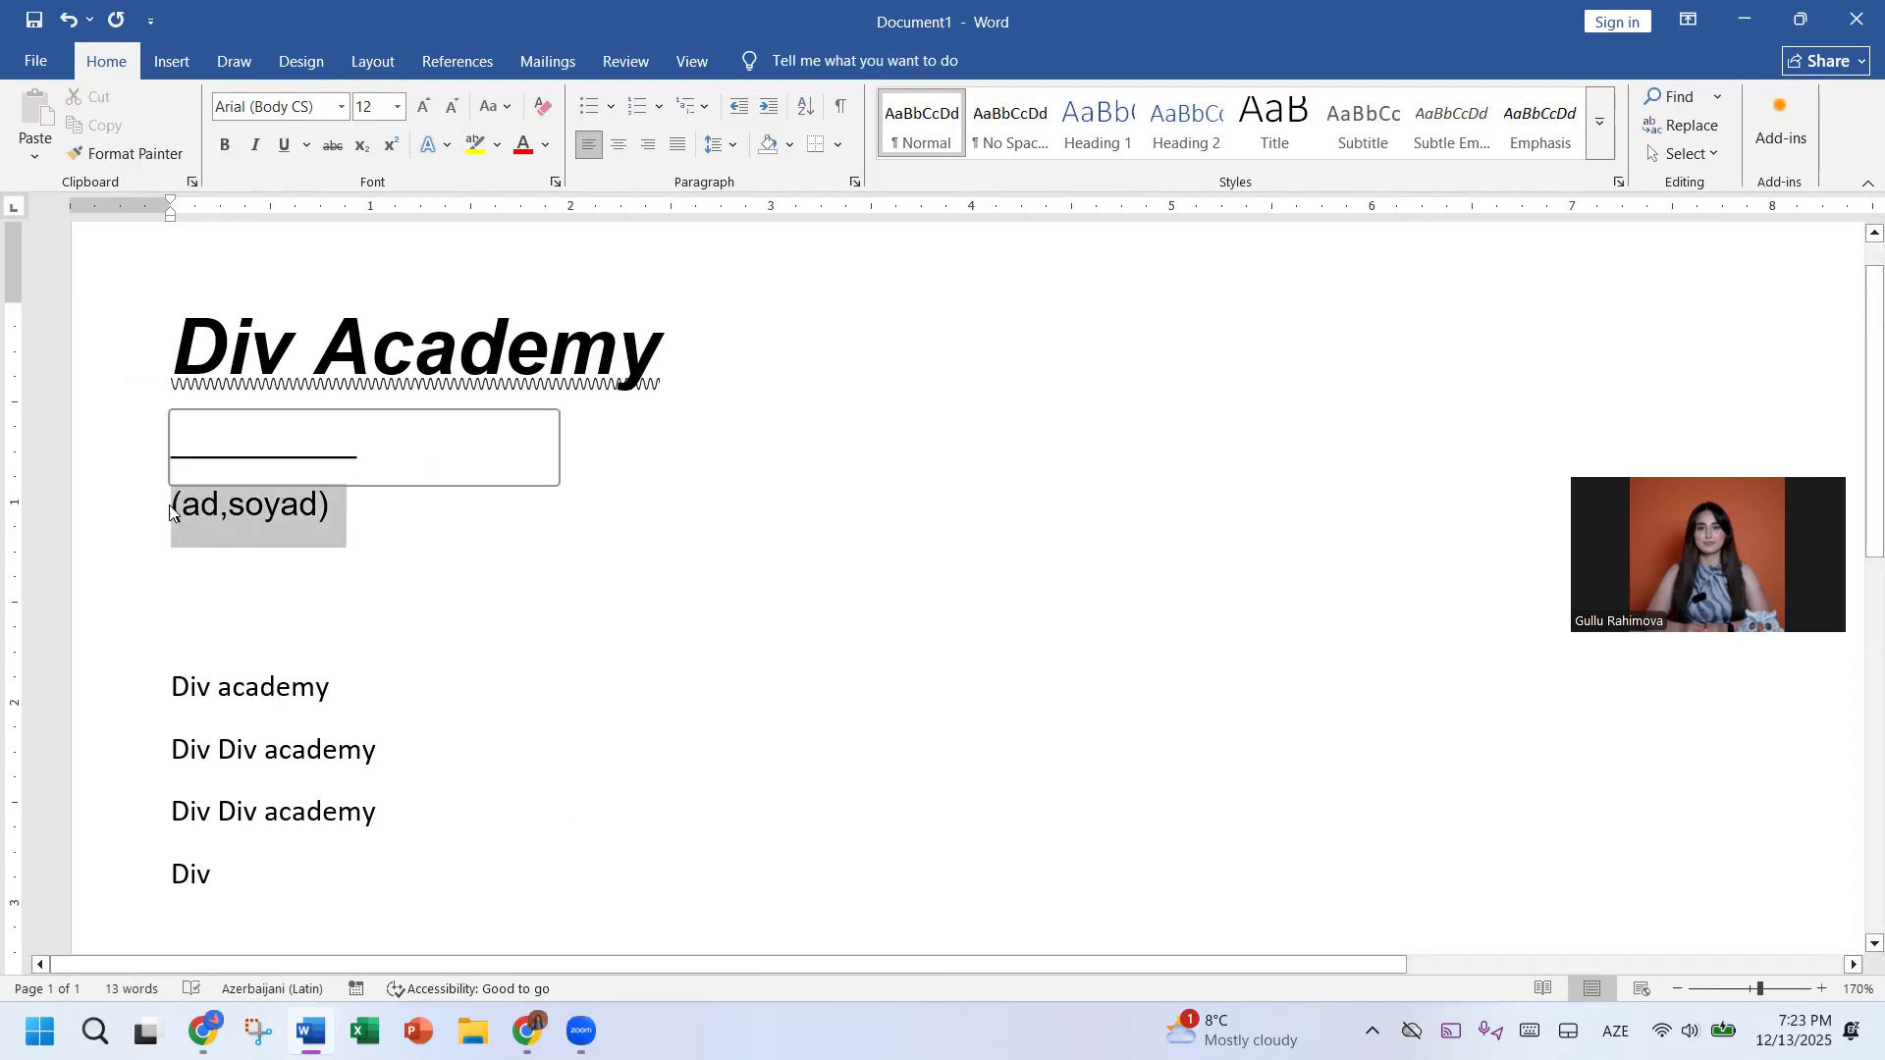
click(392, 144)
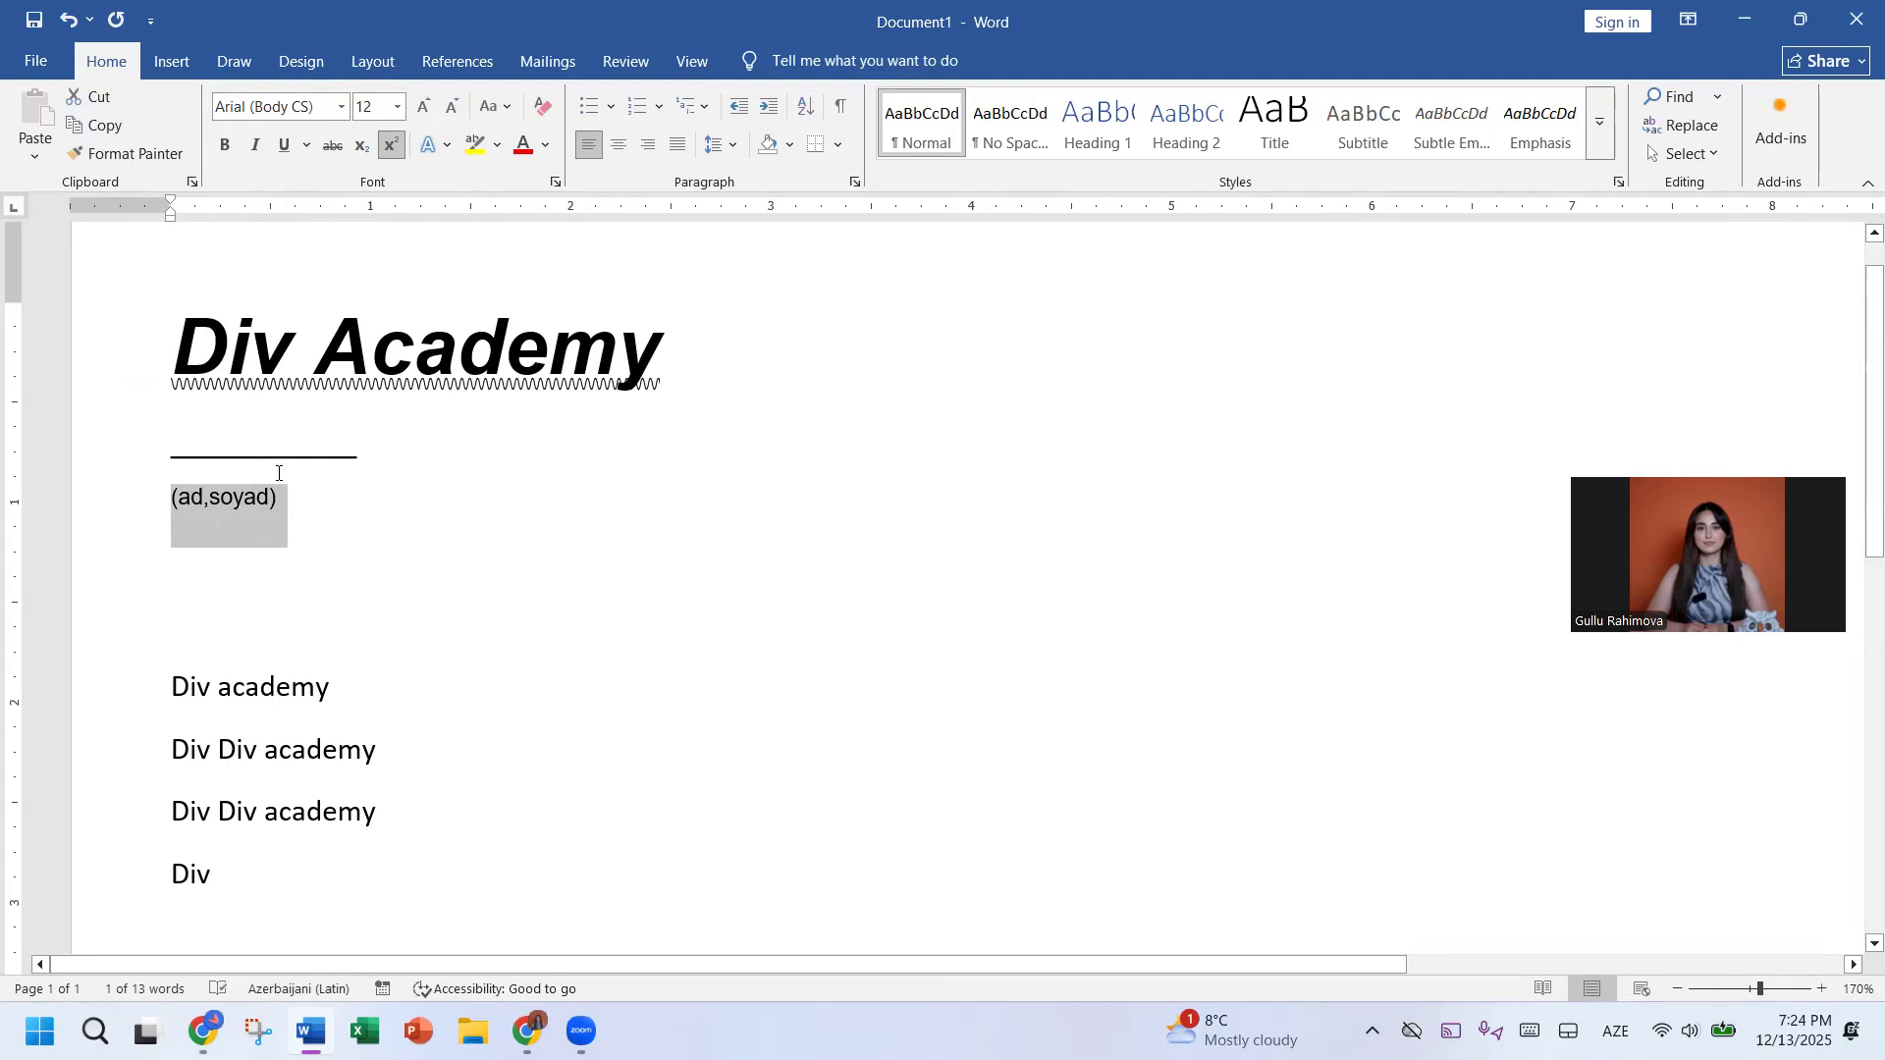
click(362, 146)
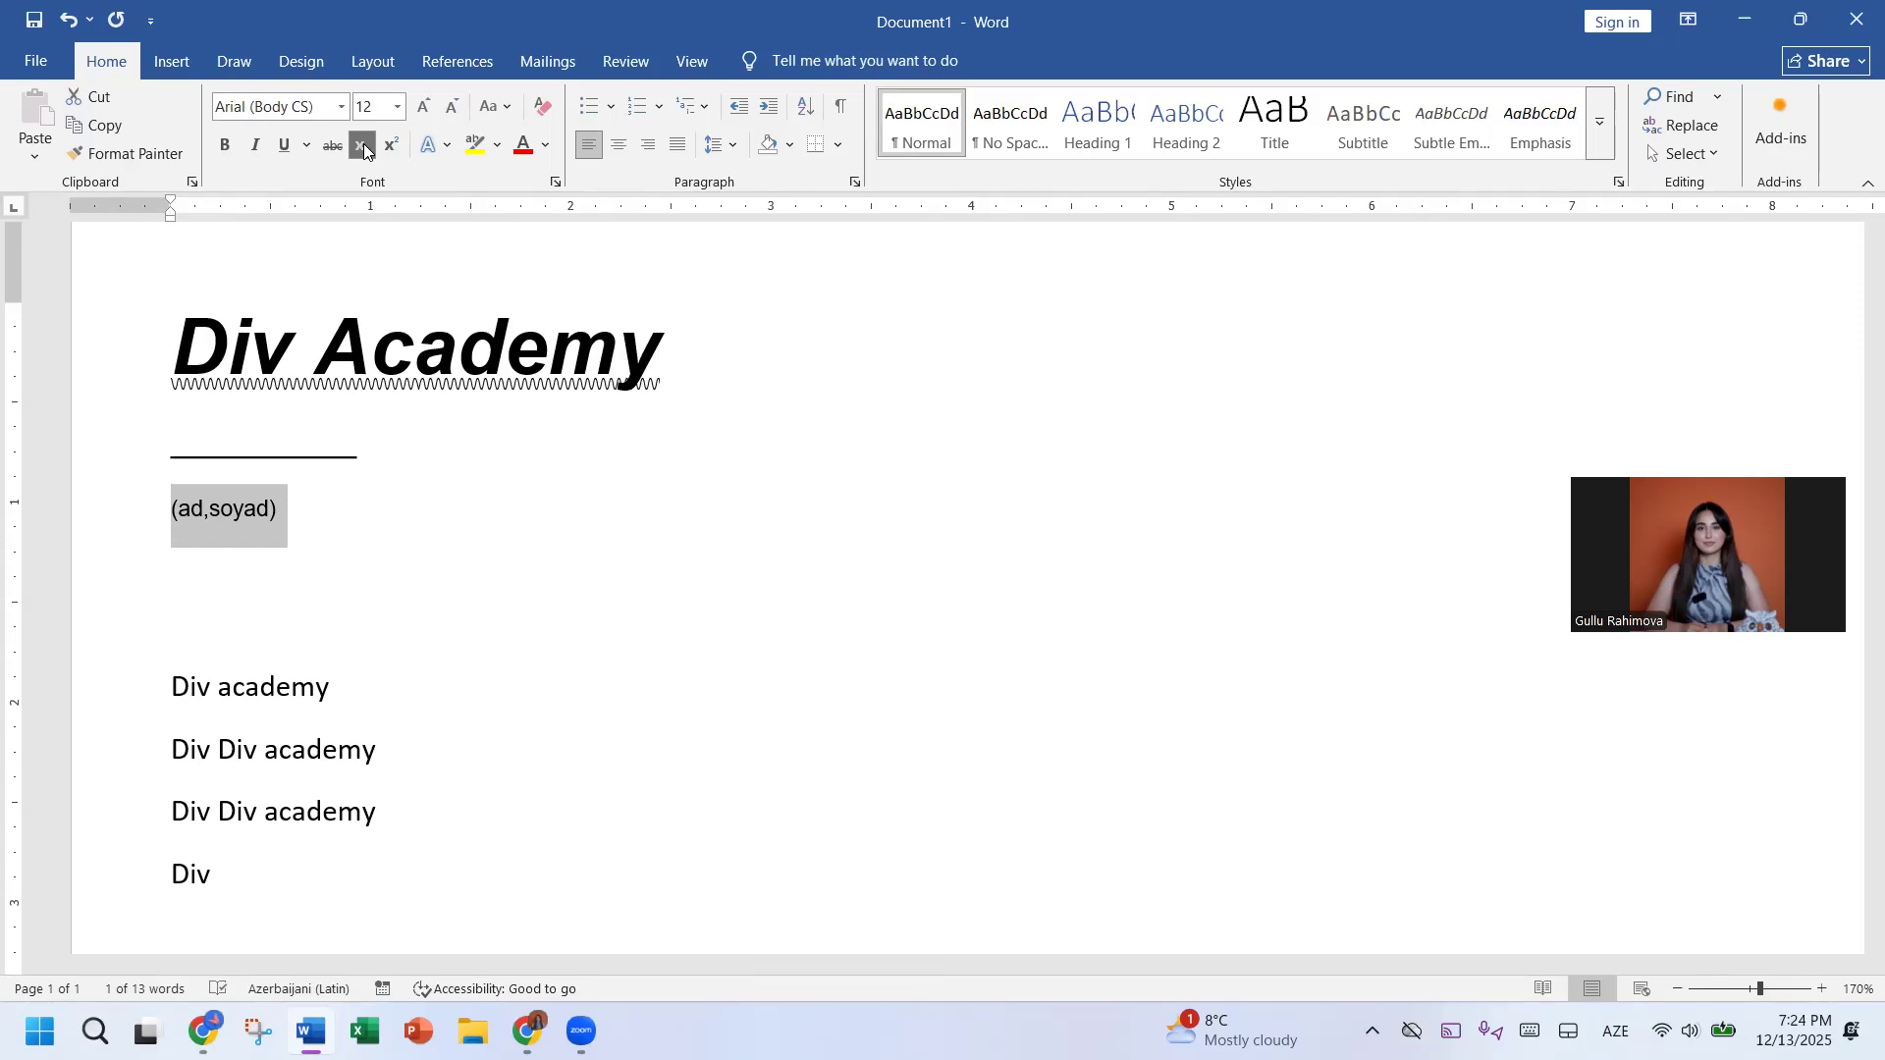
click(393, 146)
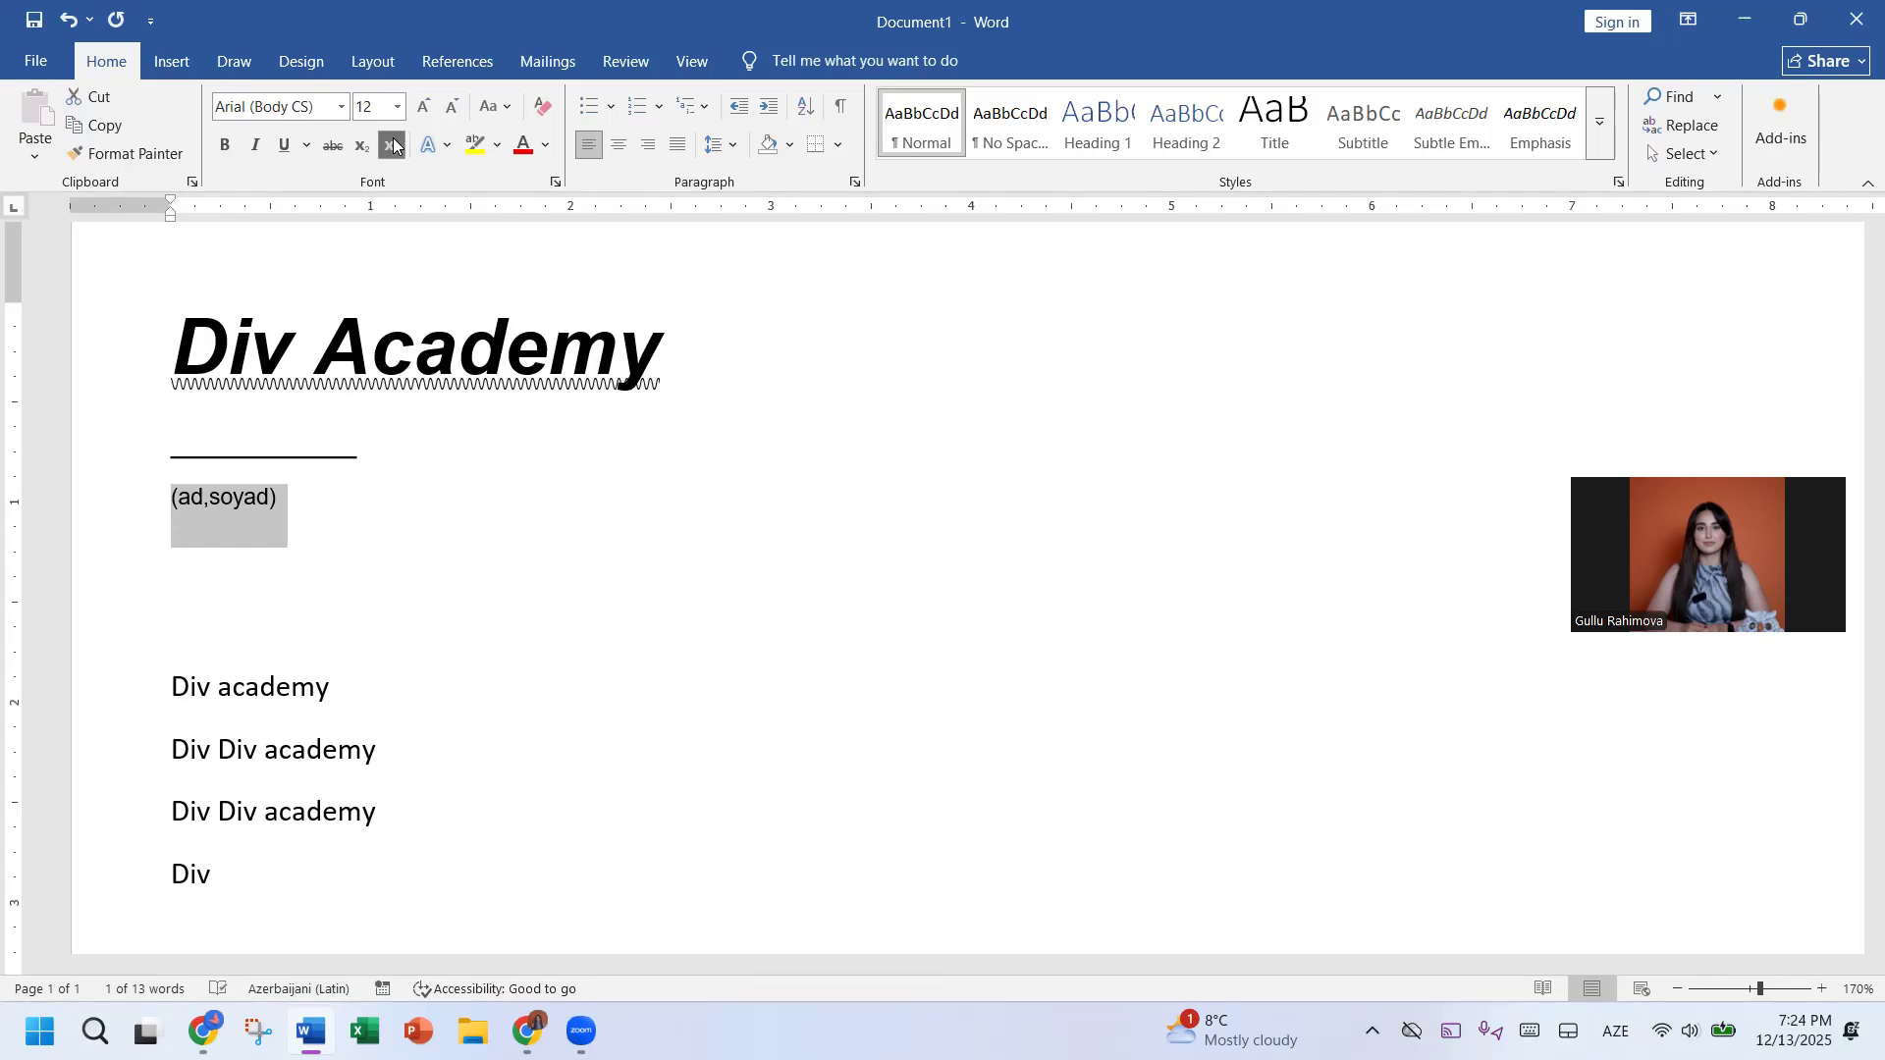
Step: Set the underscore row and the (ad,soyad) caption to 1.0 line spacing and remove the space after the paragraphs
click(287, 527)
drag(303, 488, 268, 463)
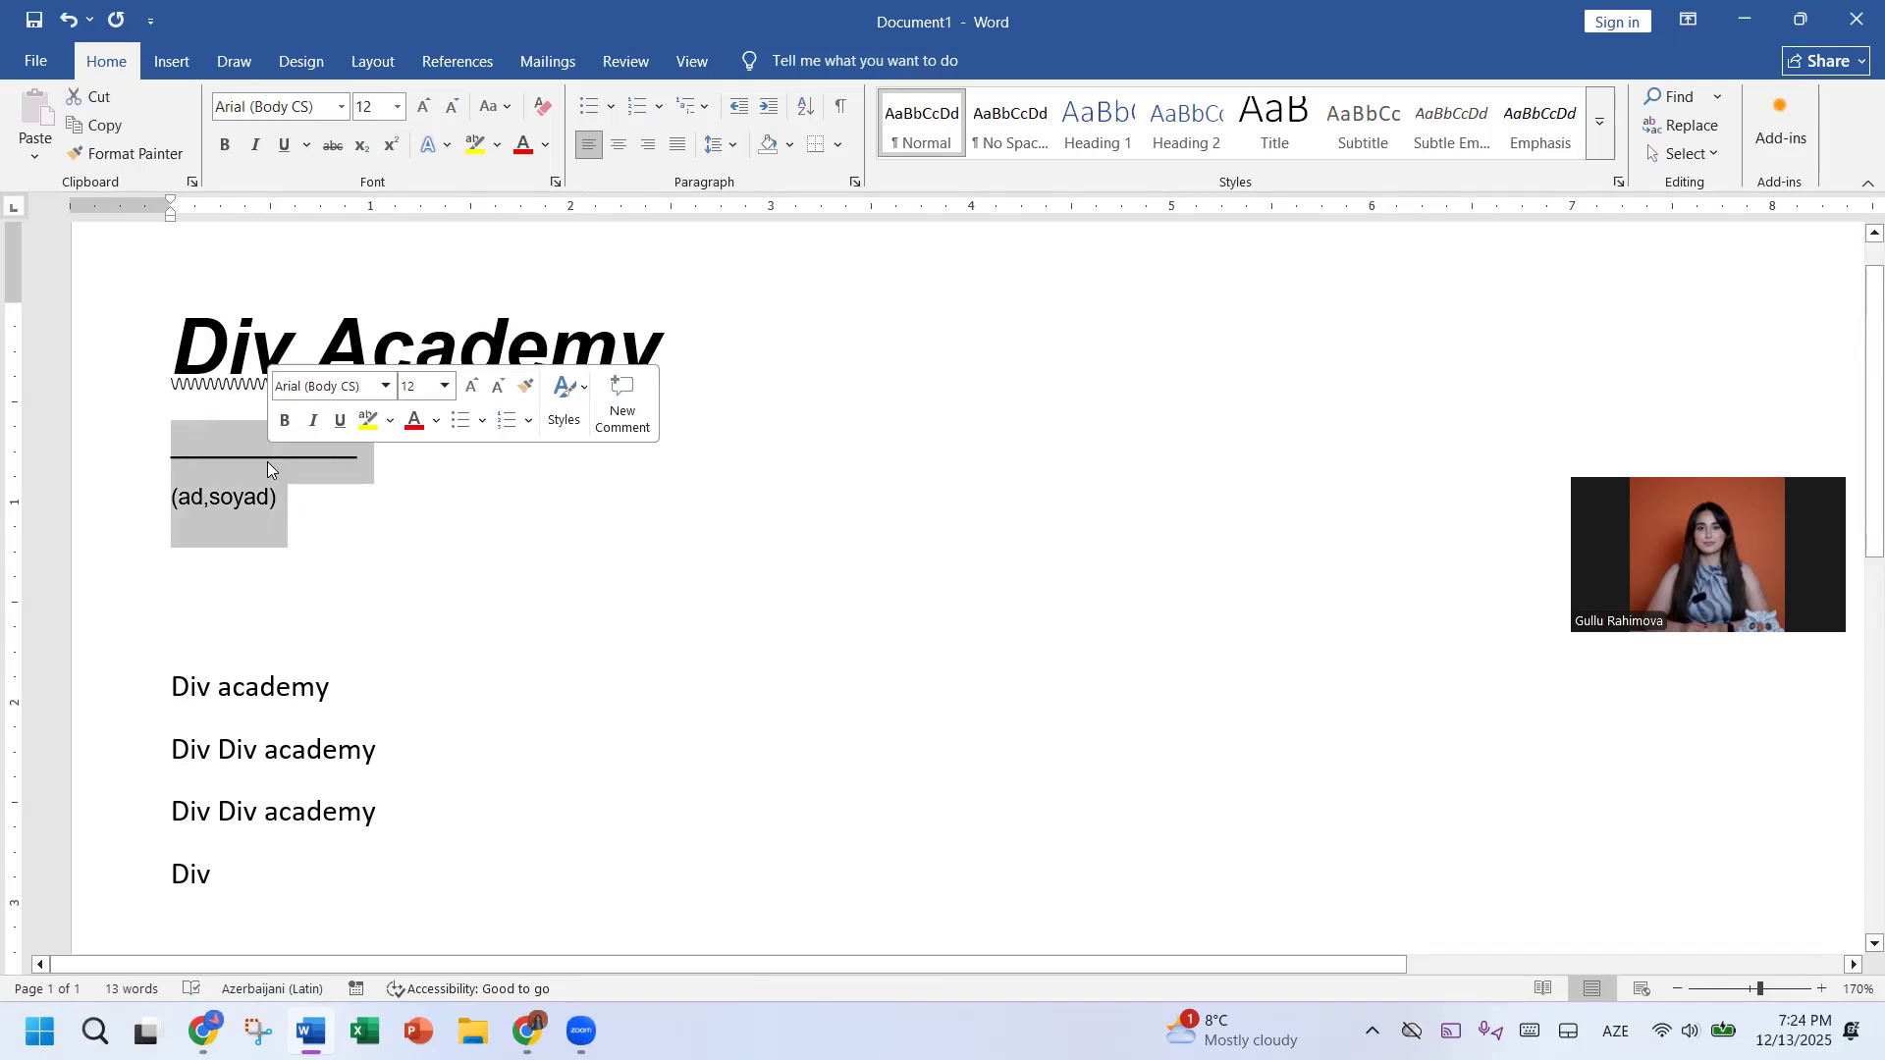
click(728, 153)
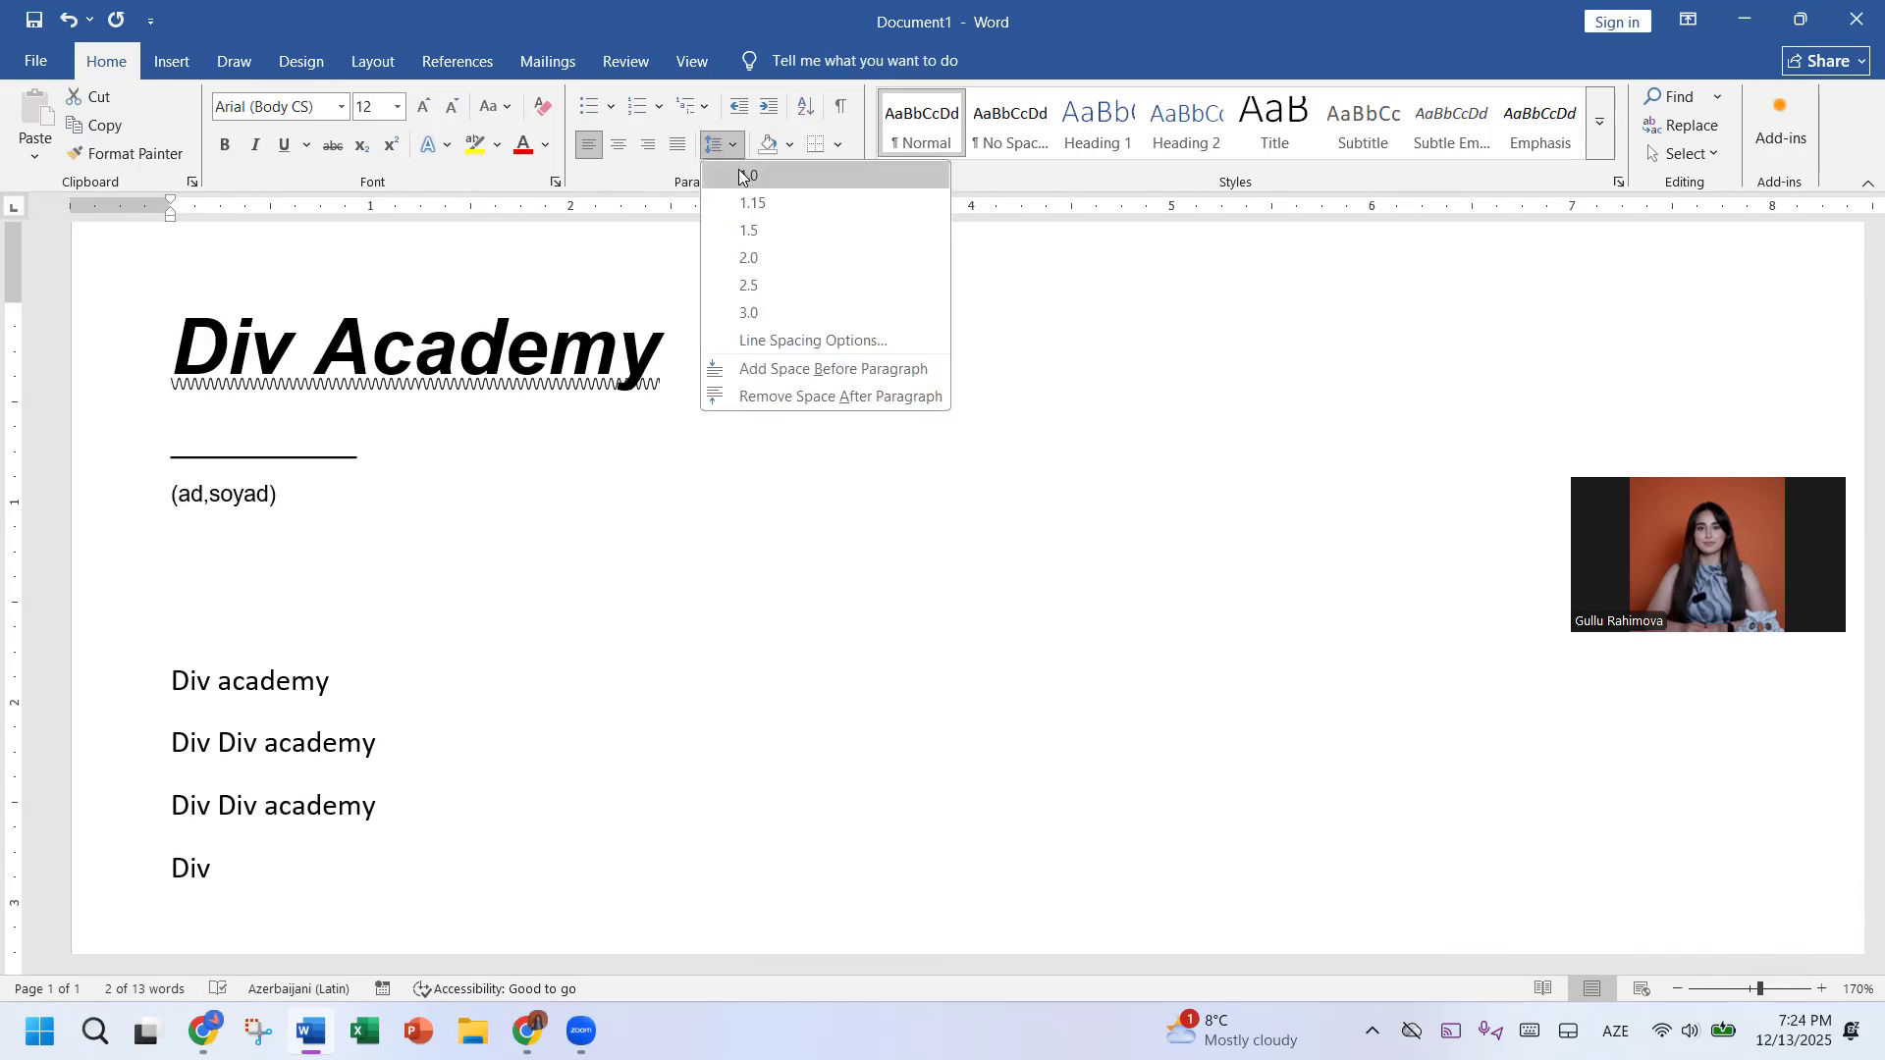
click(741, 175)
click(736, 151)
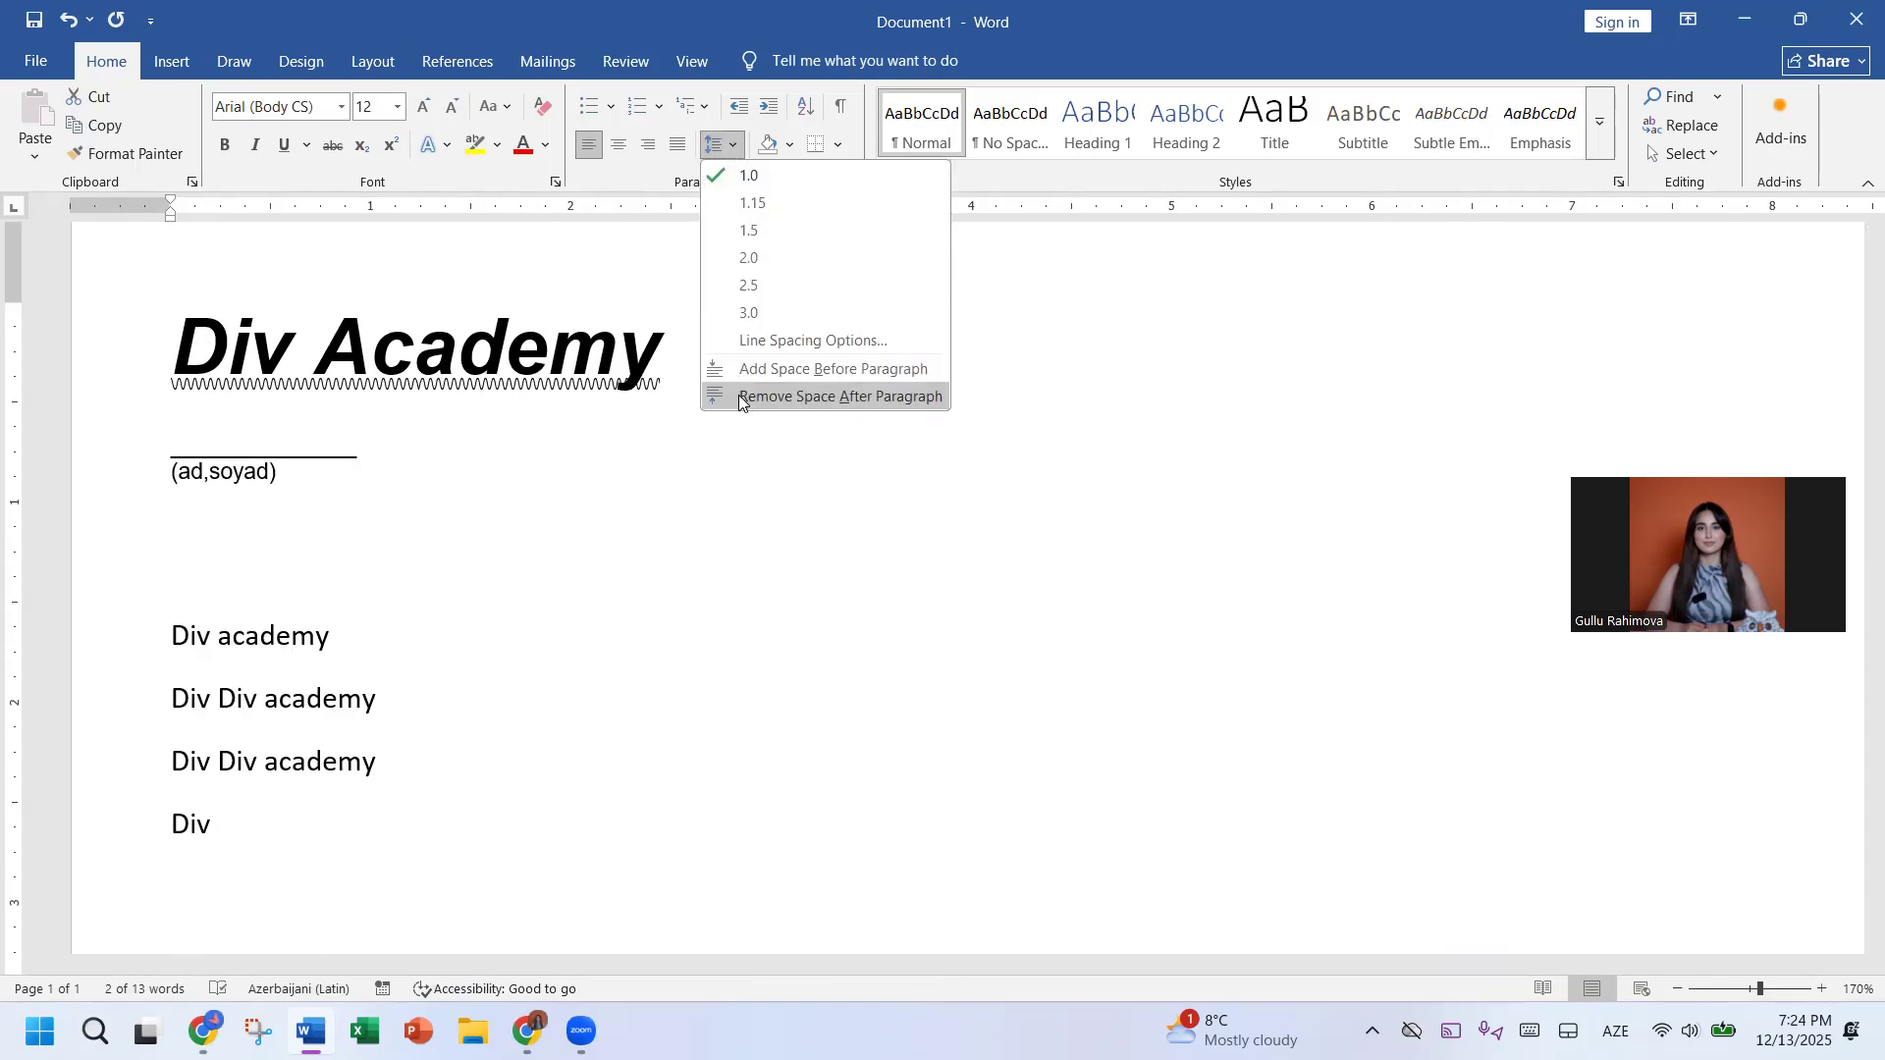
click(738, 395)
Step: Shift the (ad,soyad) caption along beneath the underscore row with leading spaces, and delete the added characters
click(173, 472)
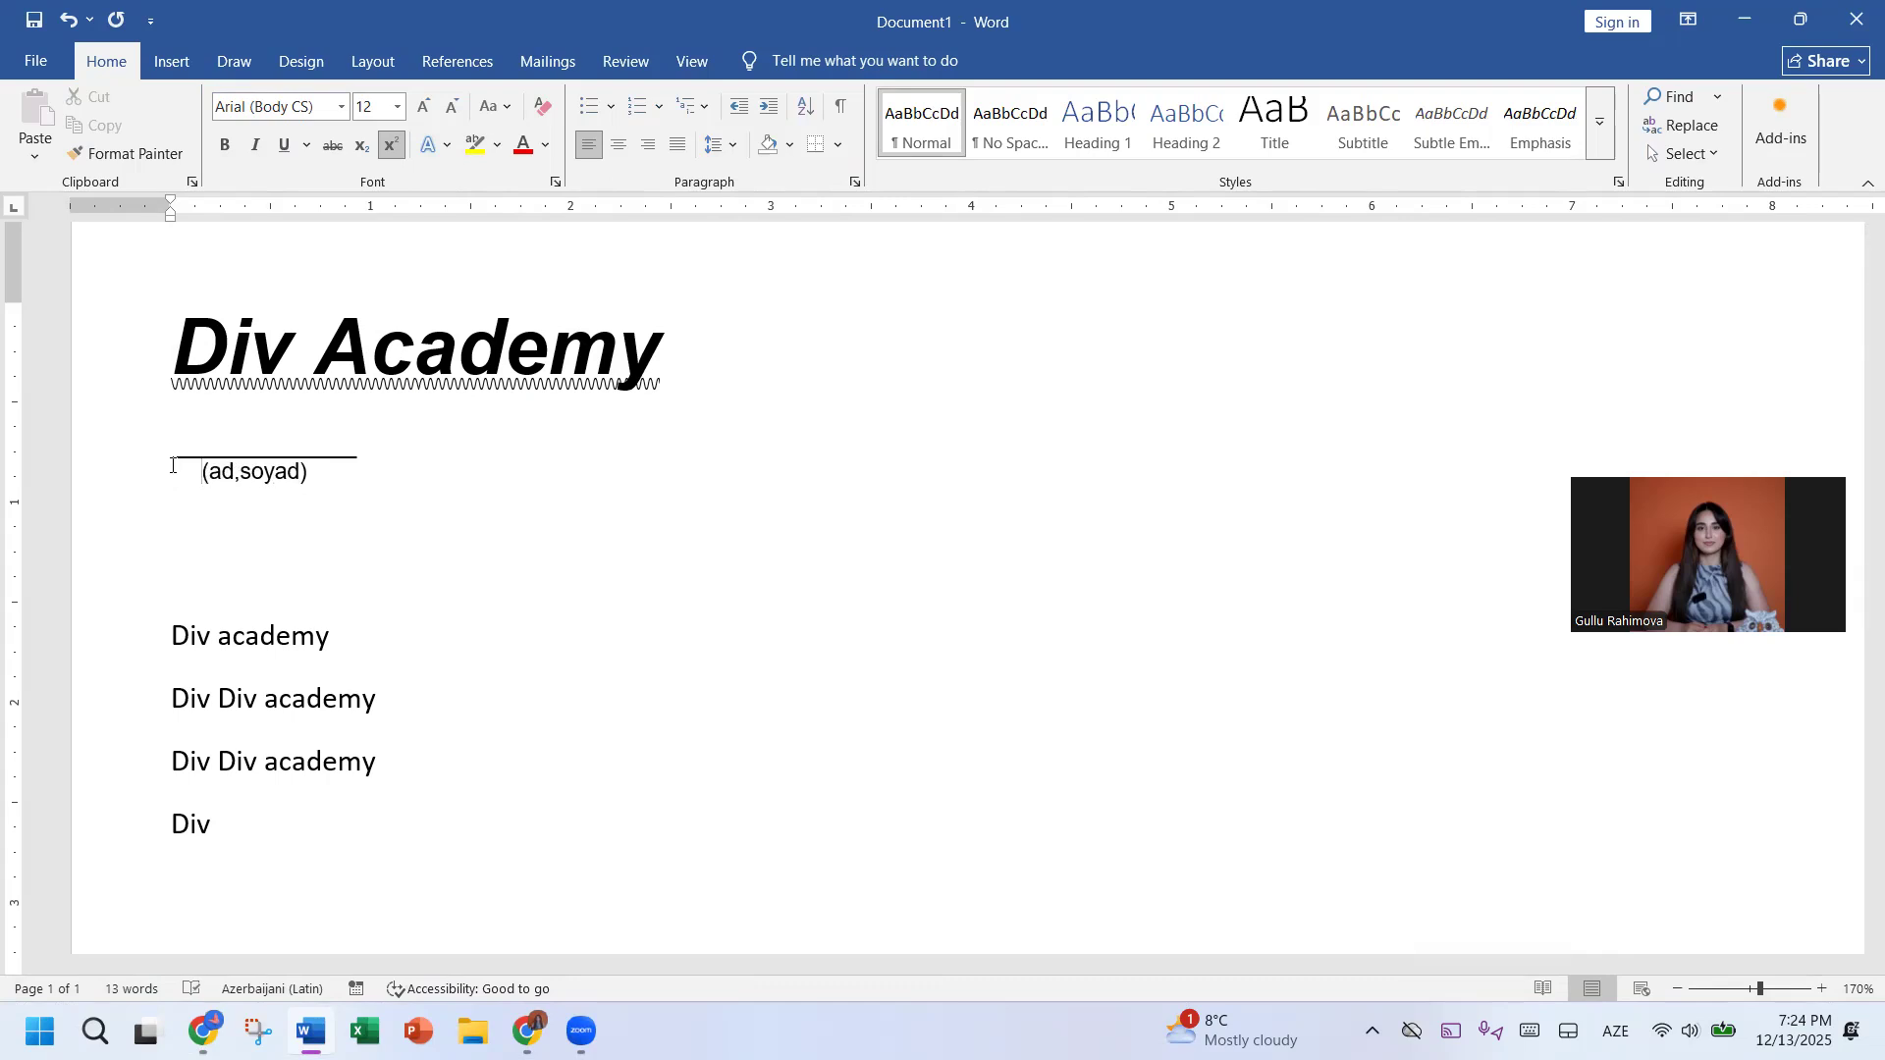
text(_________)
key(BackSpace)
key(BackSpace)
key(BackSpace)
key(BackSpace)
key(BackSpace)
key(BackSpace)
key(BackSpace)
key(BackSpace)
key(BackSpace)
Step: Delete the (ad,soyad) caption, the blank paragraphs and the underscore row between Div Academy and the line below
drag(265, 550, 167, 454)
key(BackSpace)
key(BackSpace)
key(BackSpace)
key(BackSpace)
key(BackSpace)
key(BackSpace)
key(BackSpace)
key(BackSpace)
key(BackSpace)
key(BackSpace)
key(BackSpace)
key(BackSpace)
key(BackSpace)
key(BackSpace)
key(BackSpace)
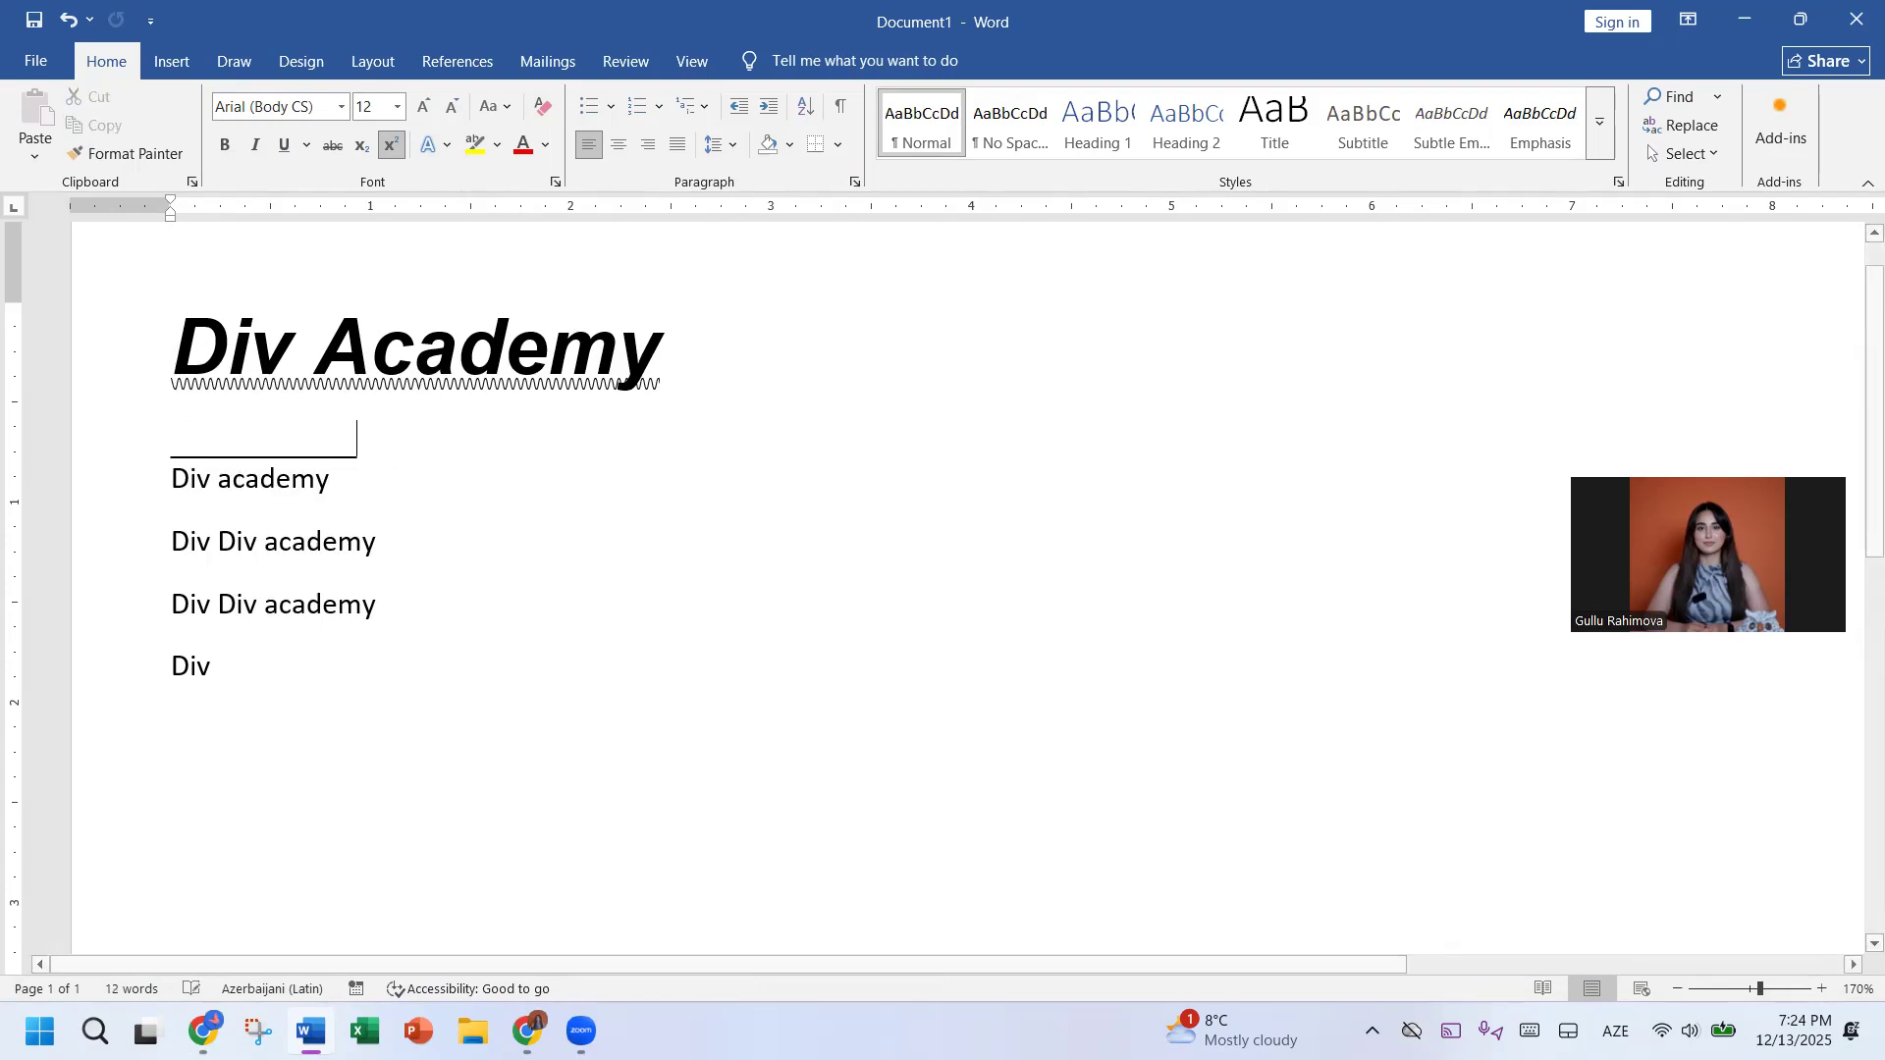
key(BackSpace)
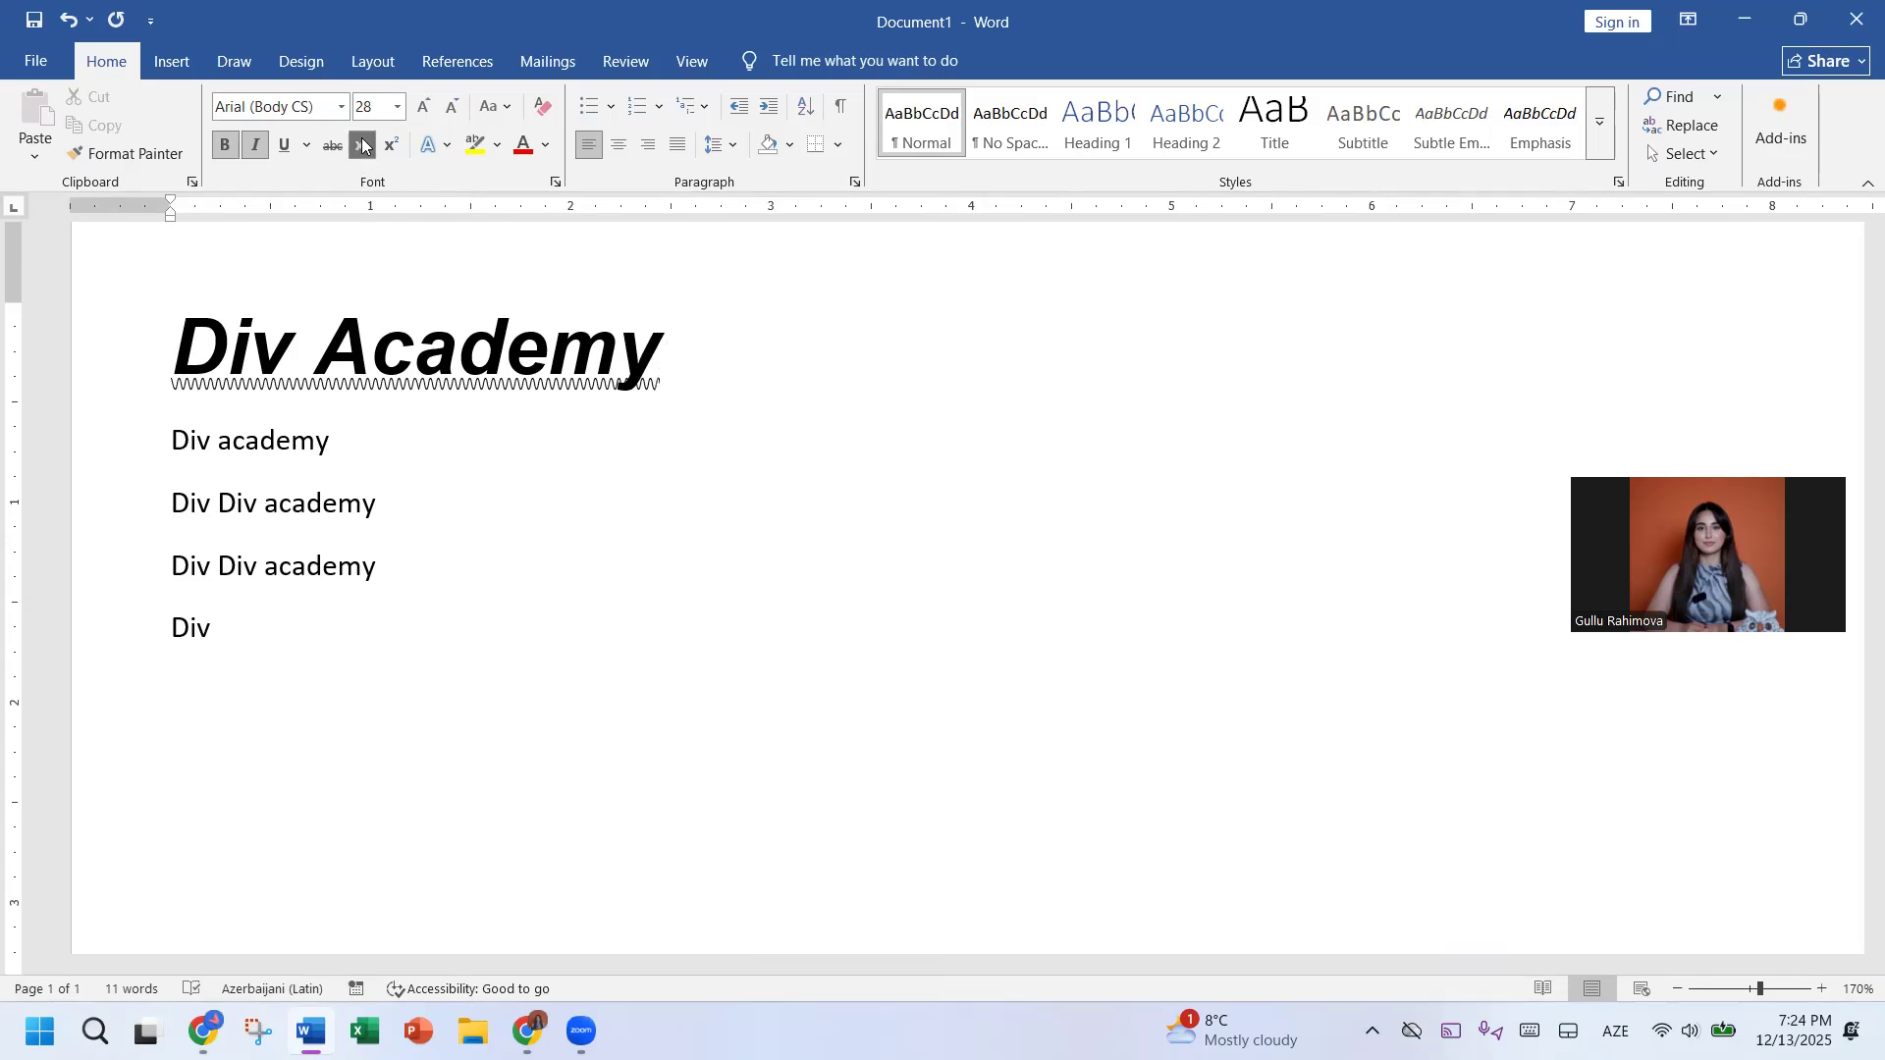
Step: Browse the text effects for the whole Div Academy heading and apply the second individual stylistic set
triple_click(533, 360)
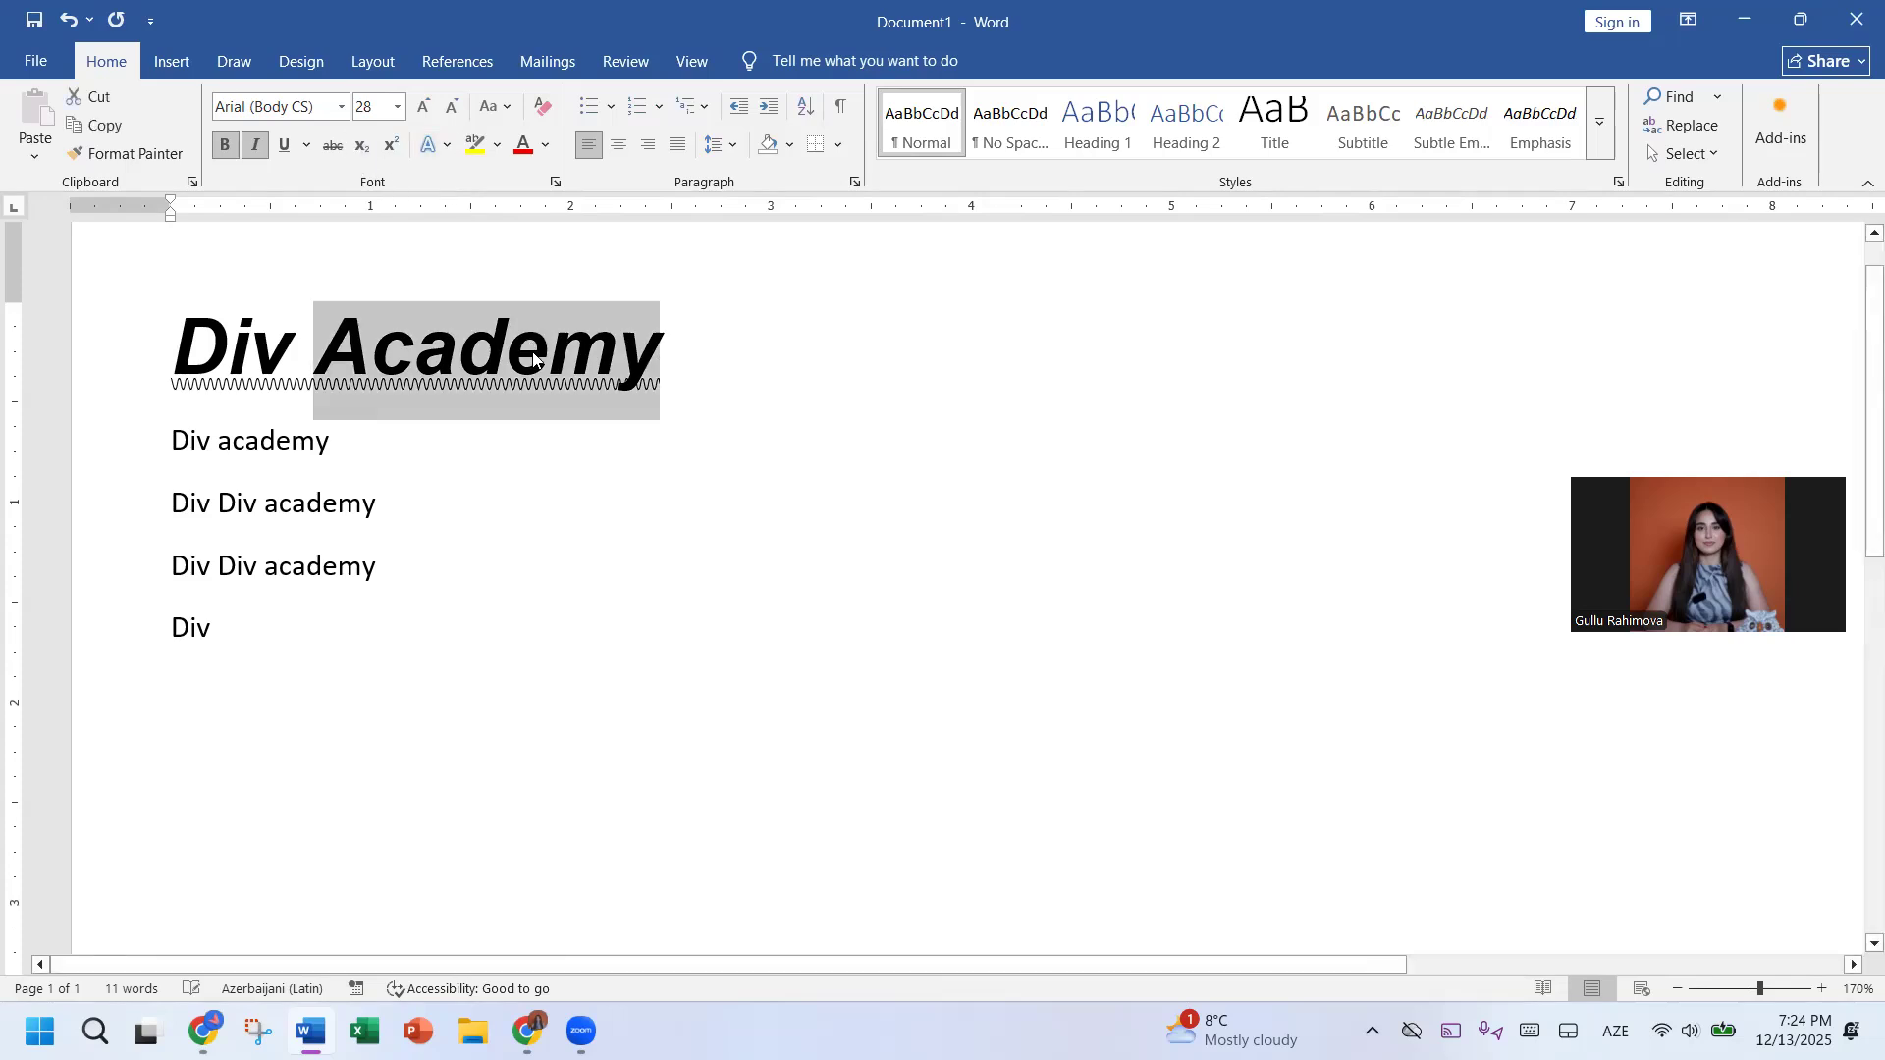
click(432, 145)
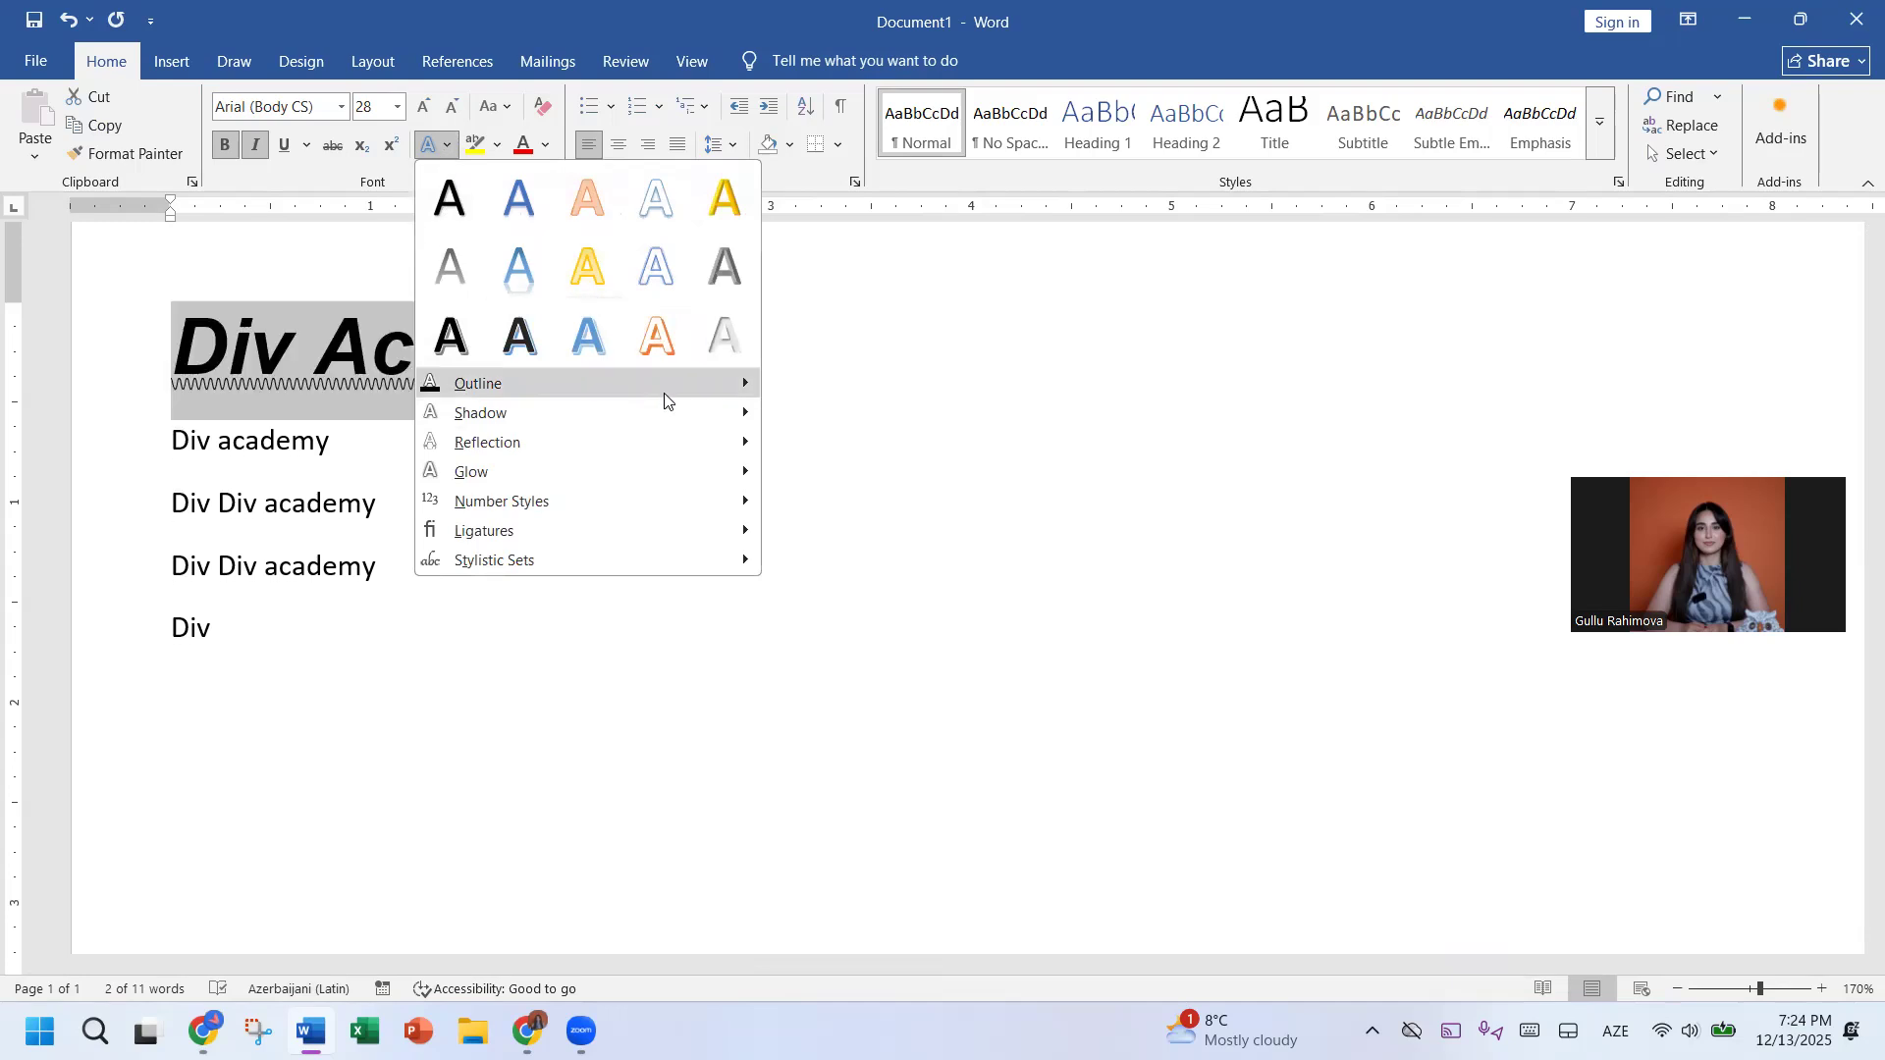
mouse_move(648, 385)
mouse_move(687, 443)
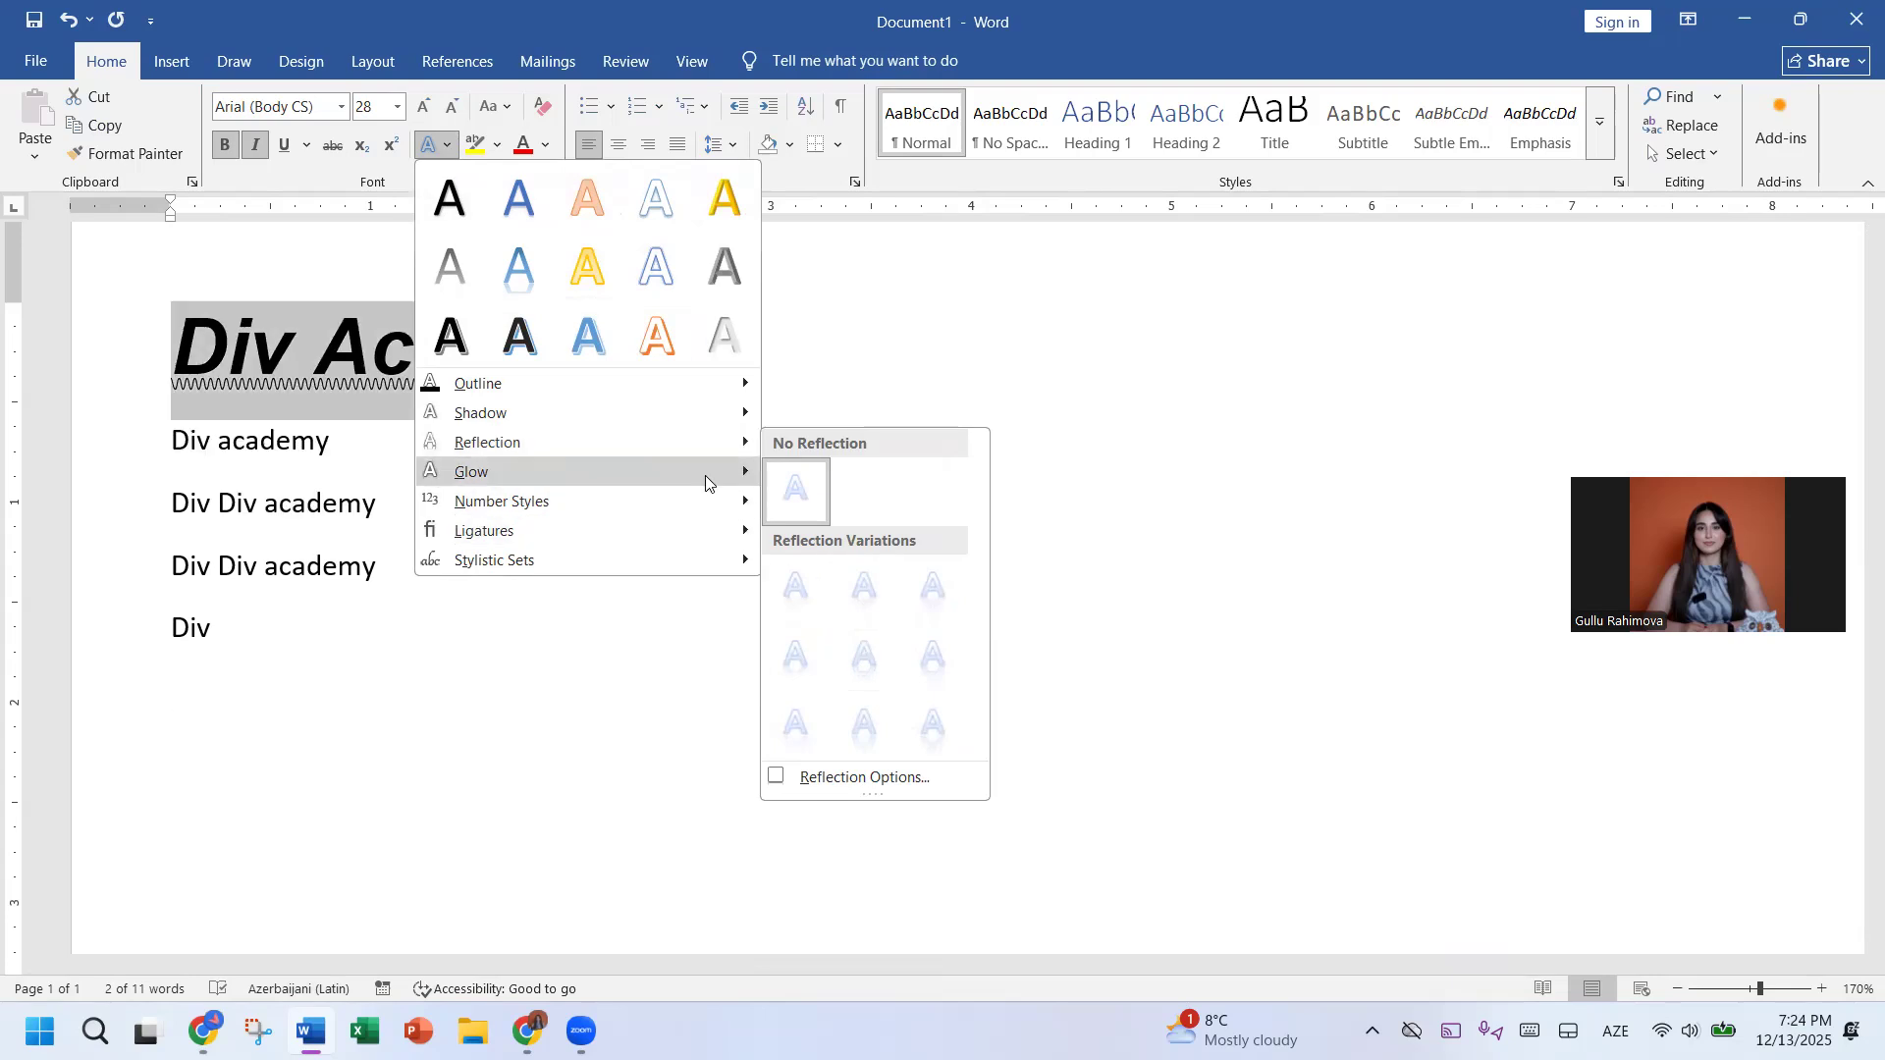
mouse_move(711, 473)
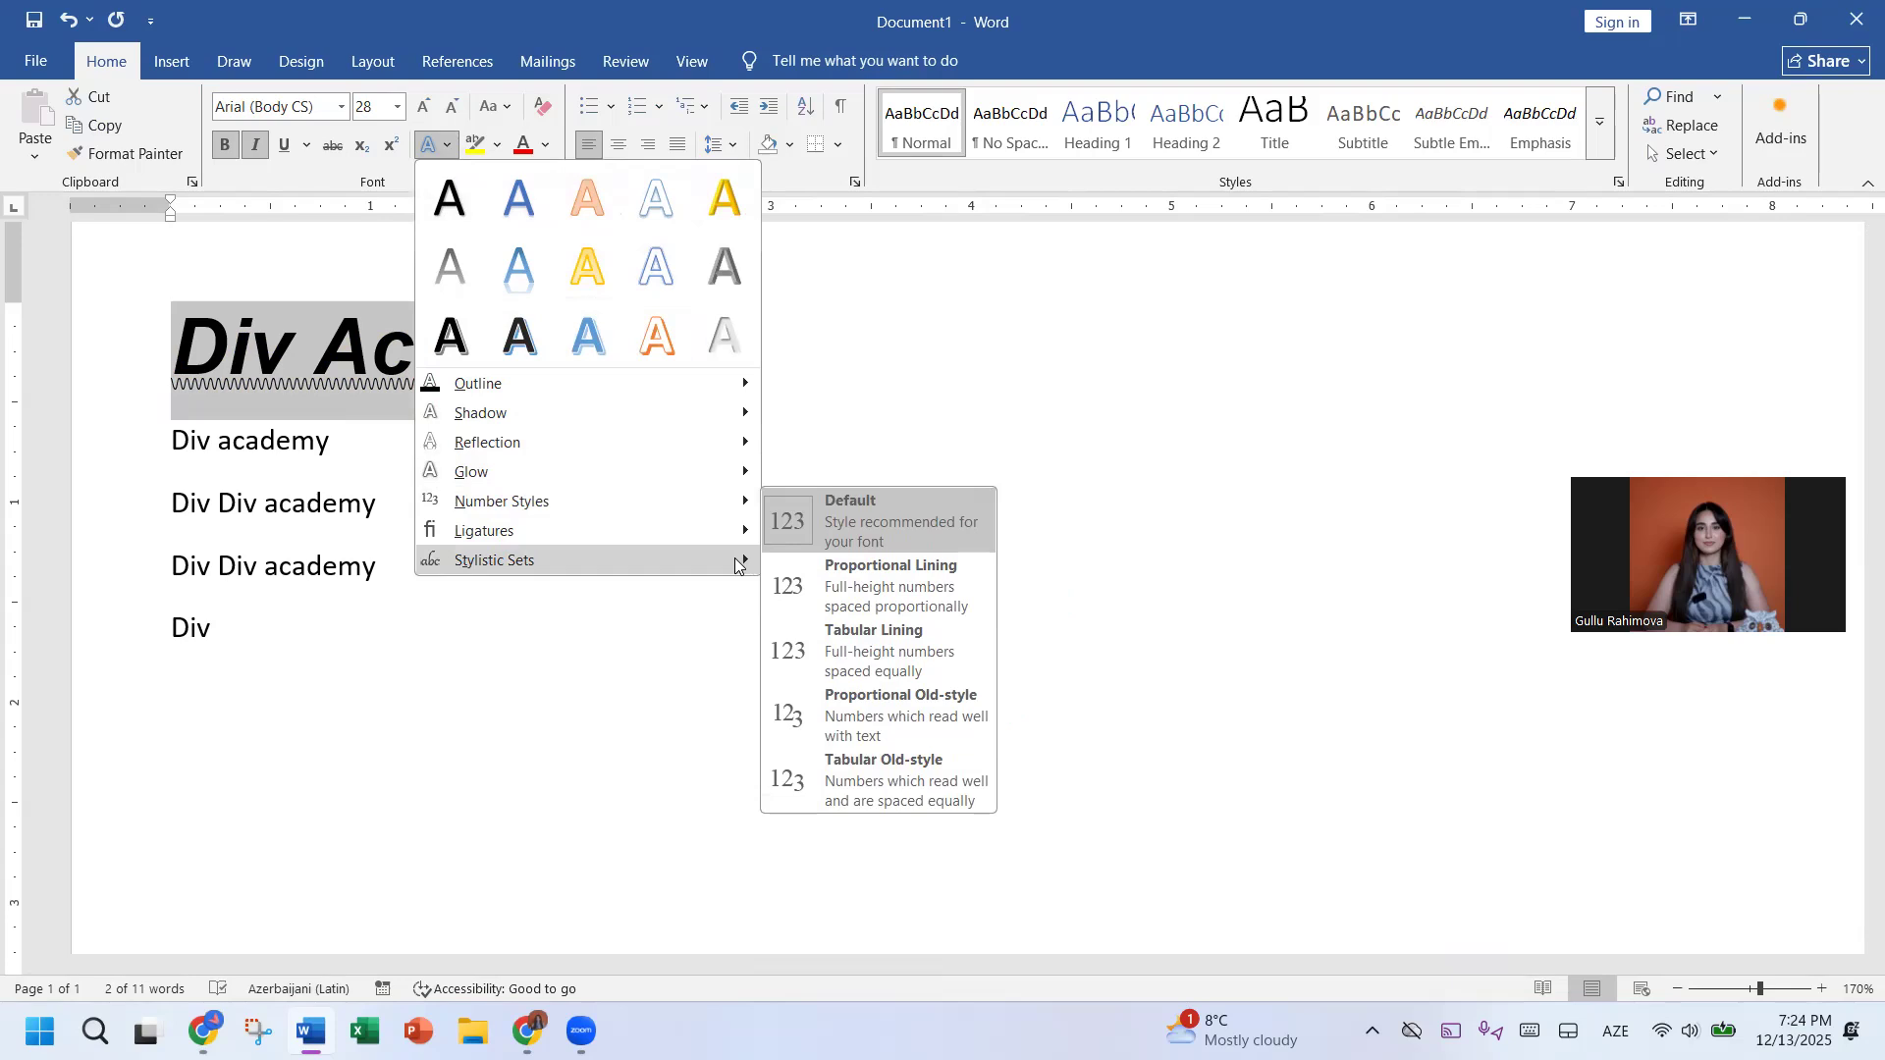
mouse_move(744, 552)
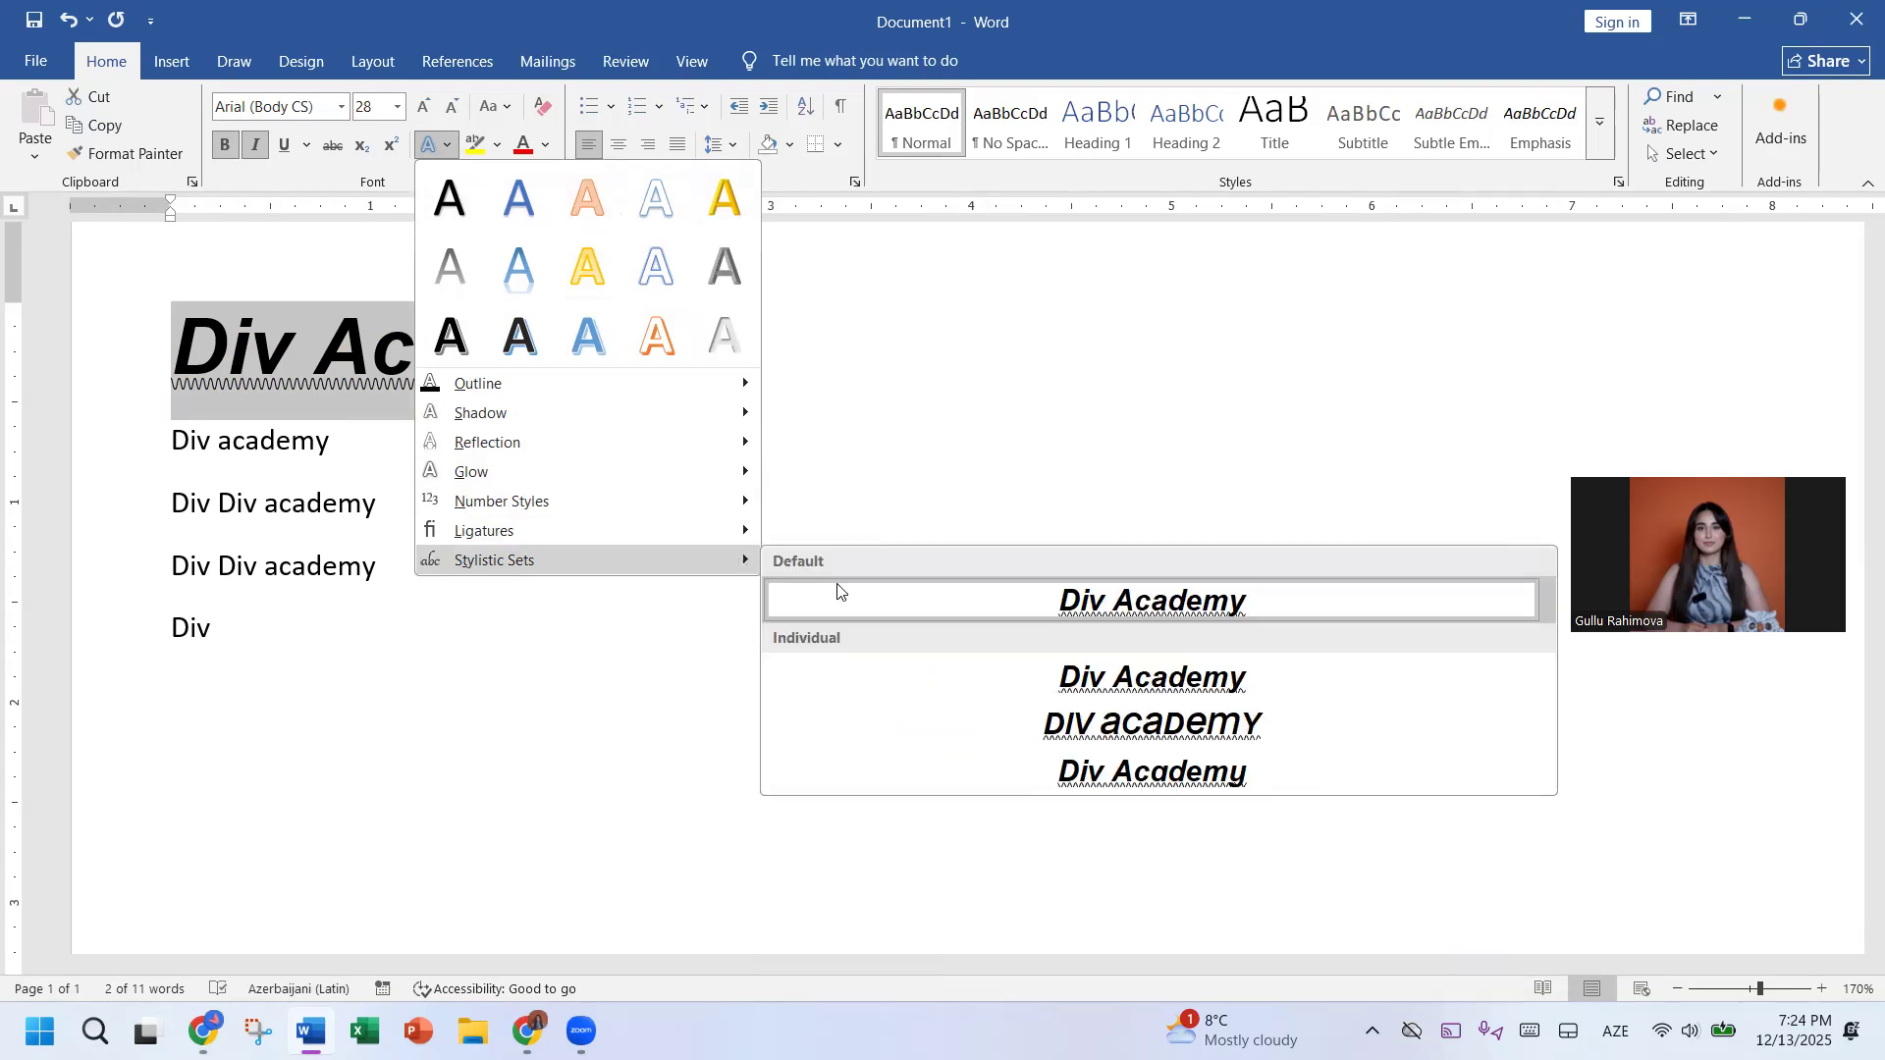
click(1092, 727)
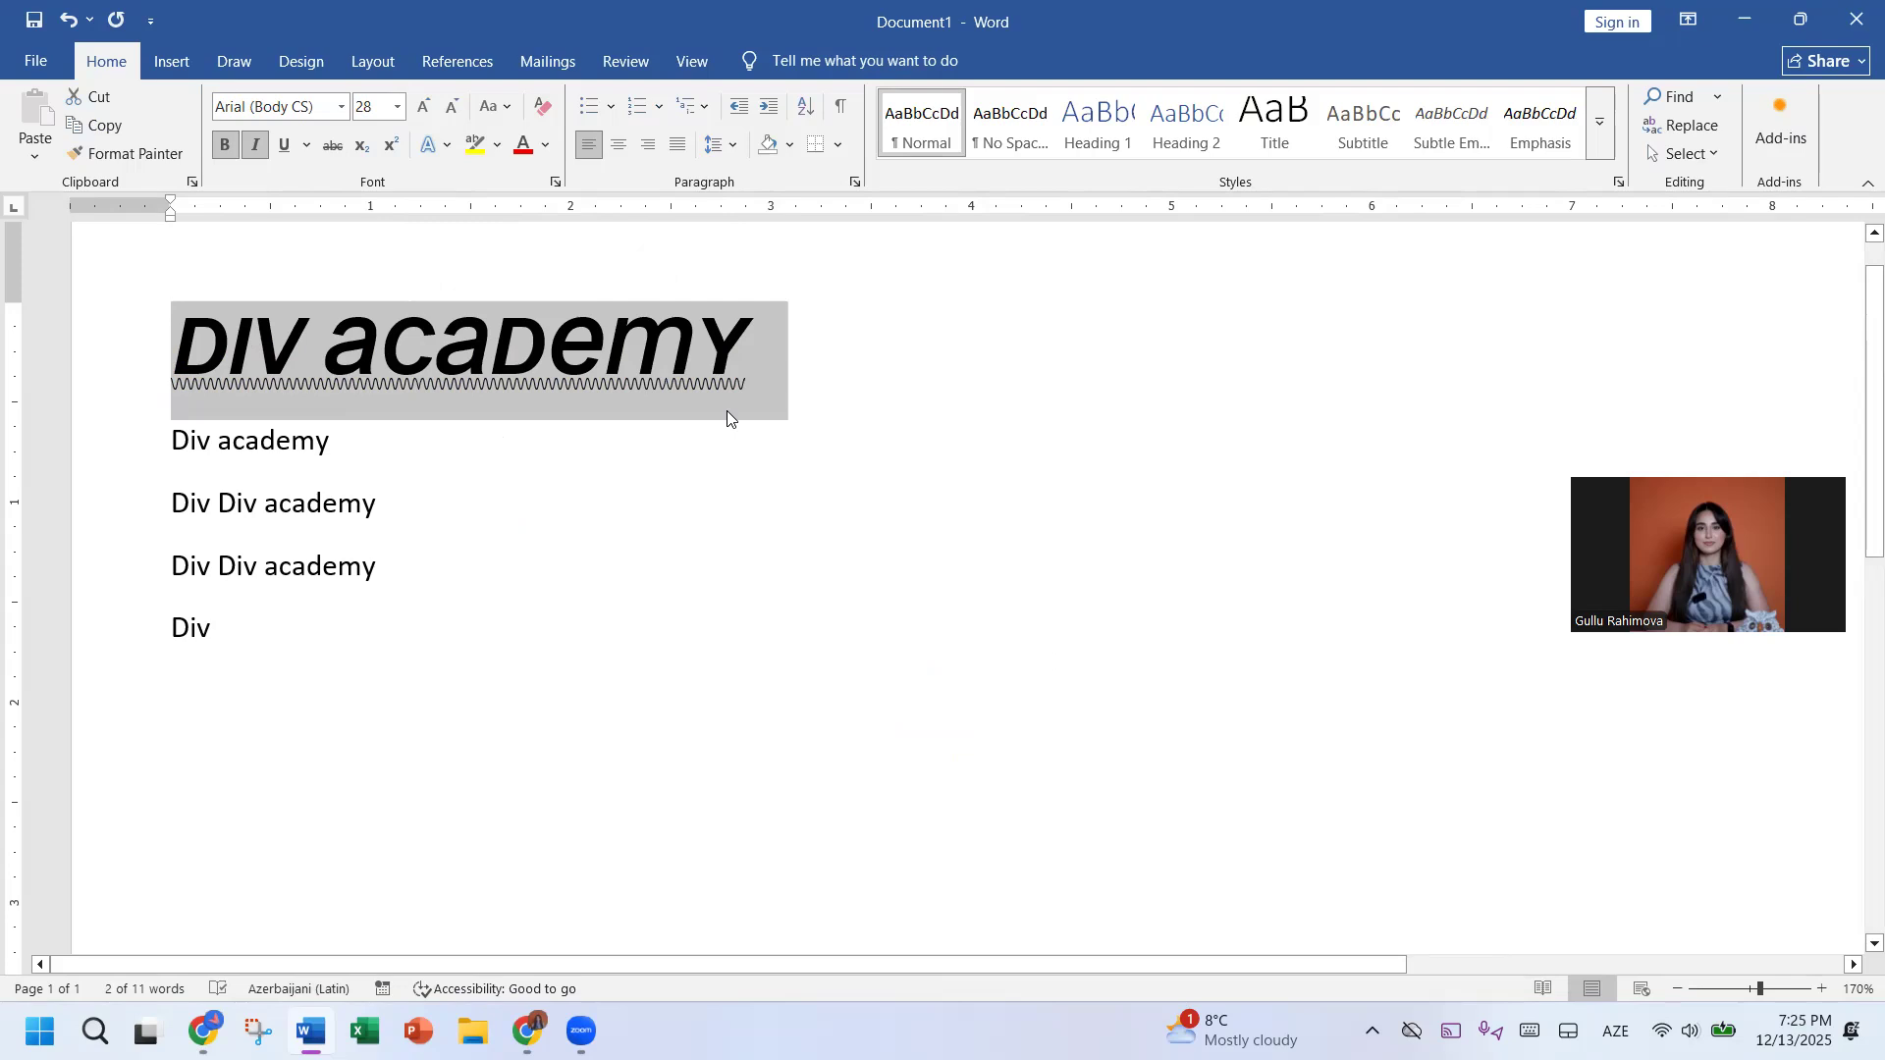
Step: Highlight the Div academy line below the heading and the letters "iv" in the next line in magenta
click(497, 145)
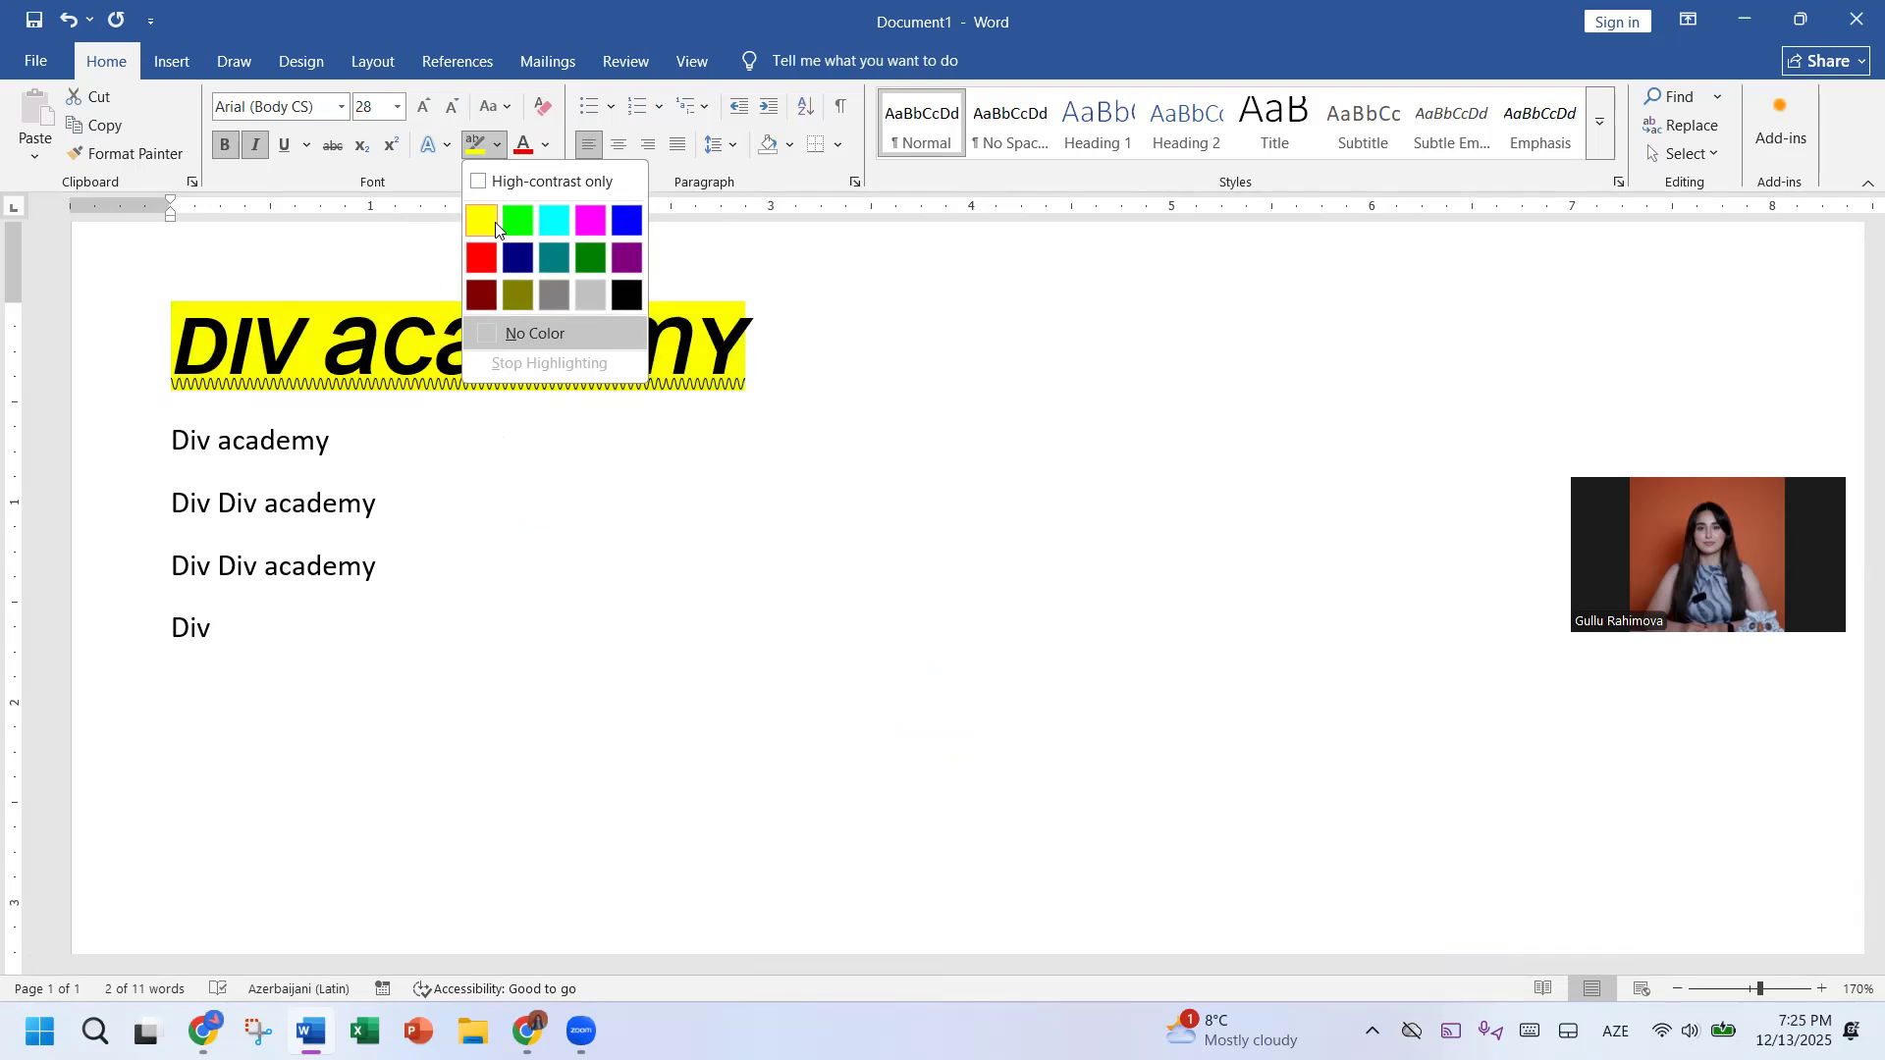
click(896, 426)
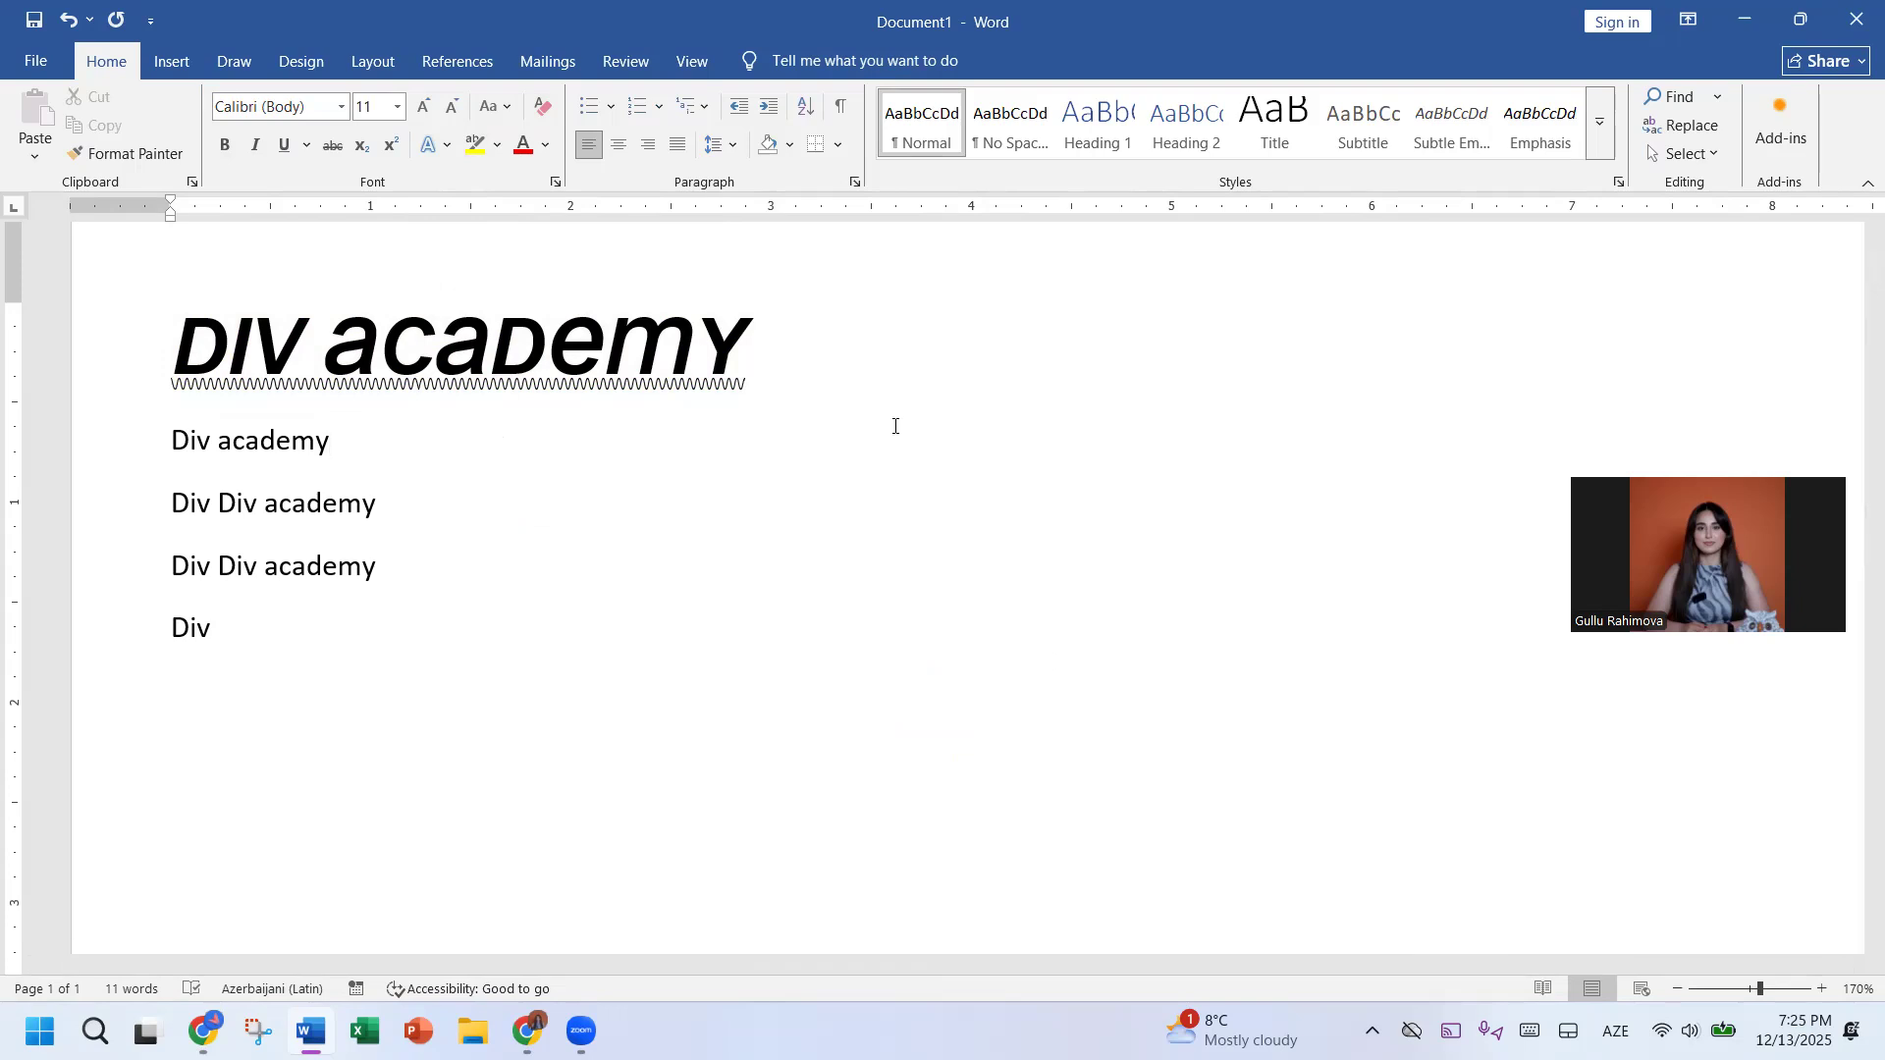
click(497, 147)
click(594, 224)
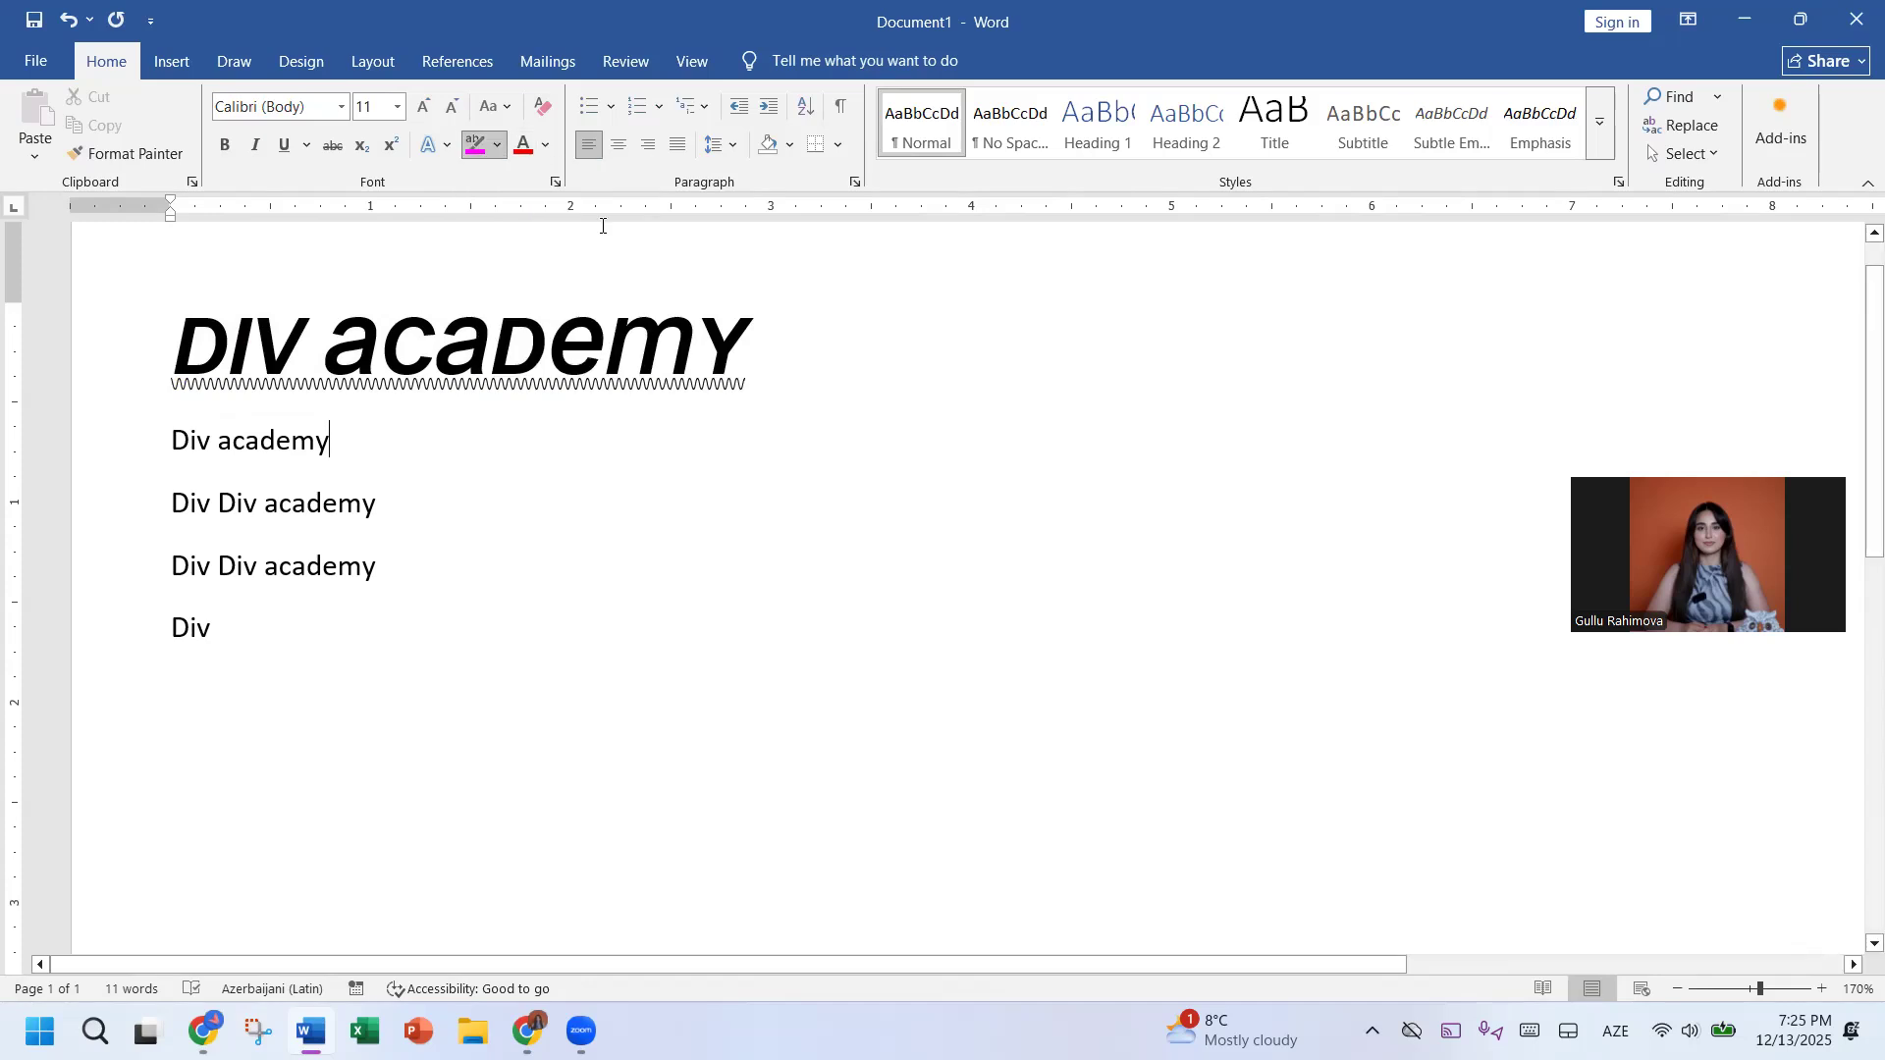
drag(168, 429, 280, 425)
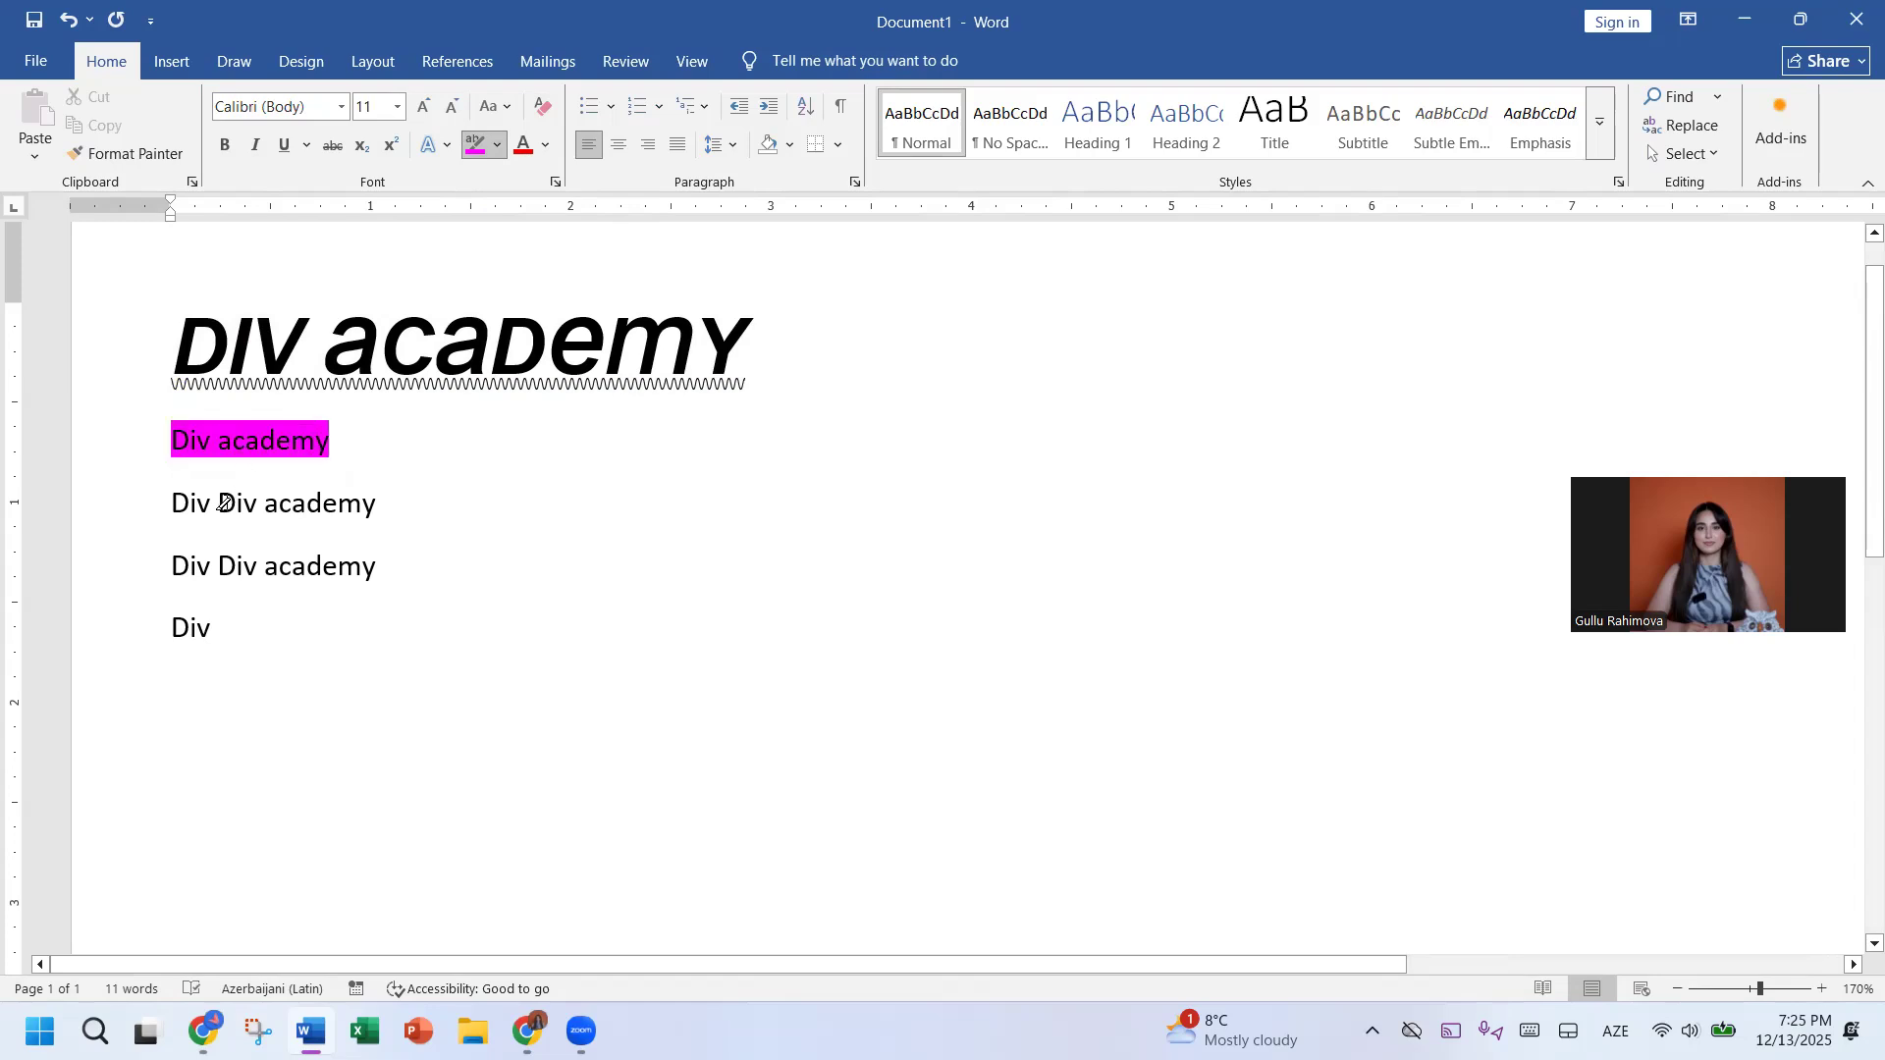
drag(236, 500, 249, 503)
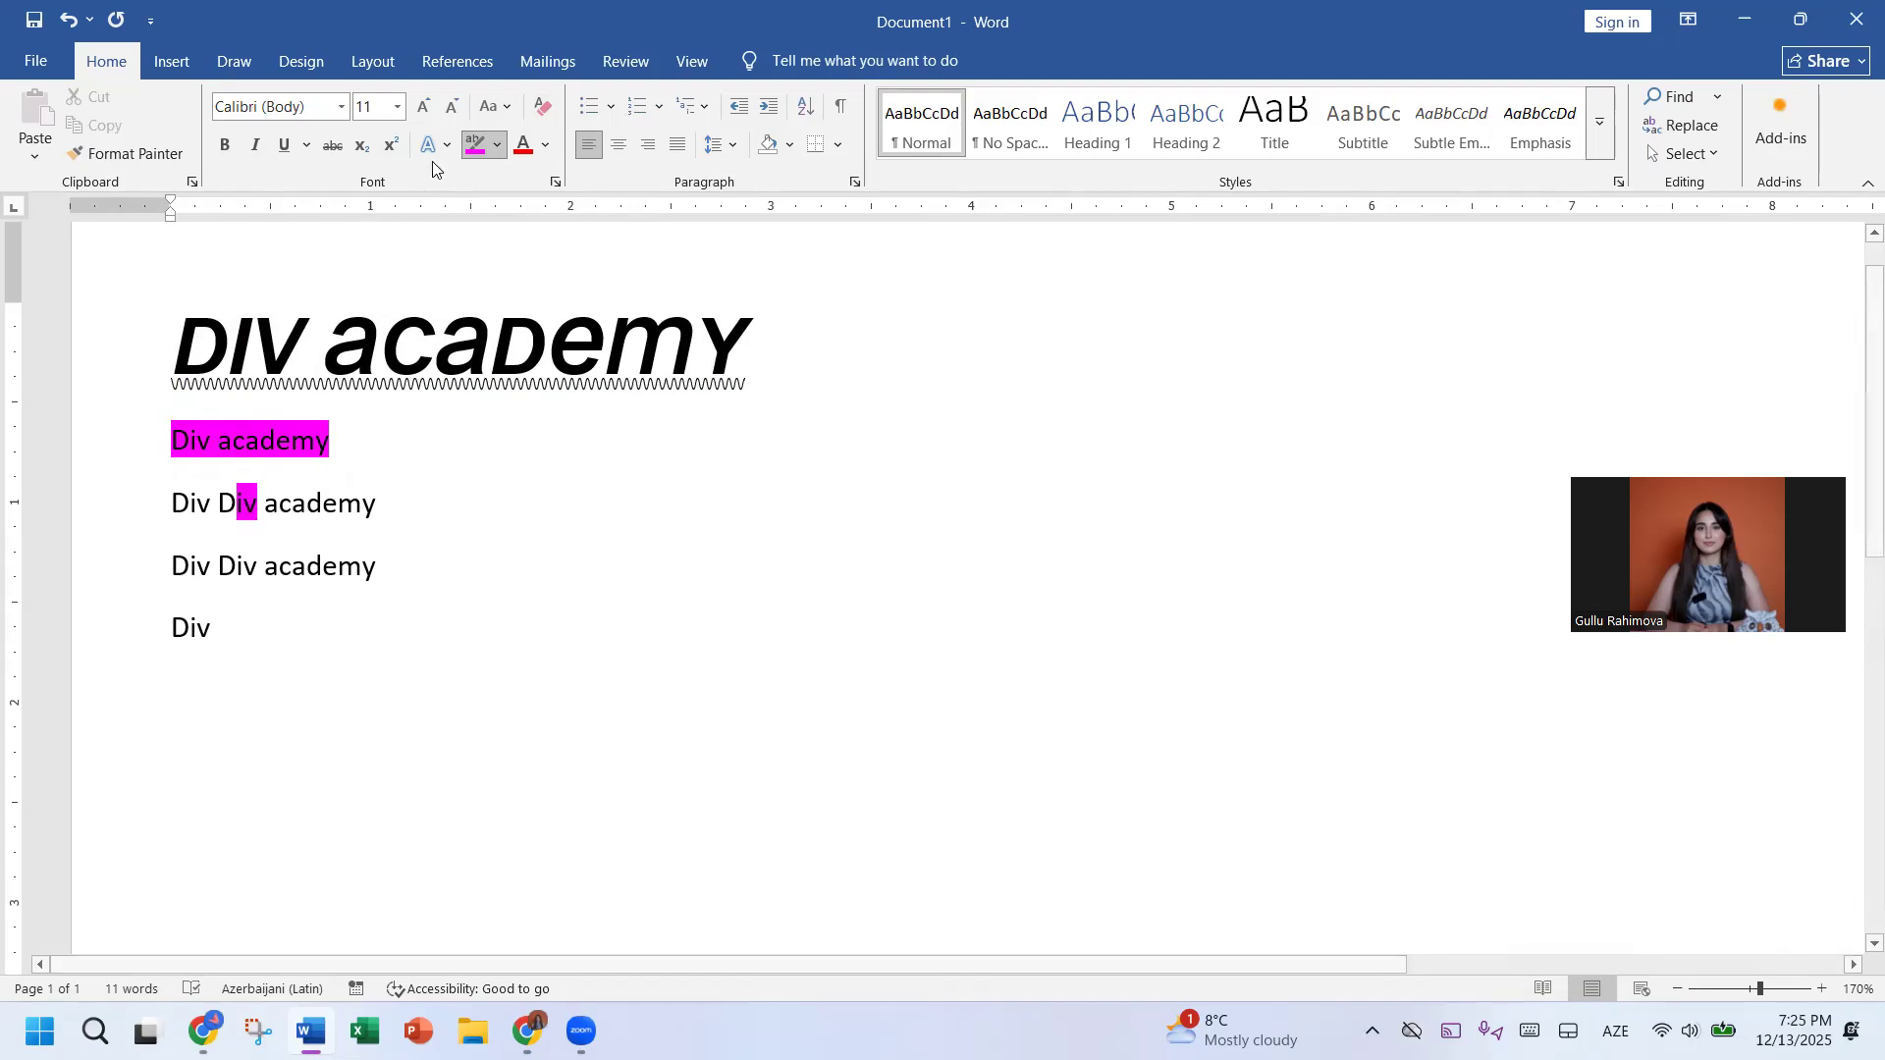
Step: Remove the magenta highlighting from both lines by painting over it with No Color
click(497, 148)
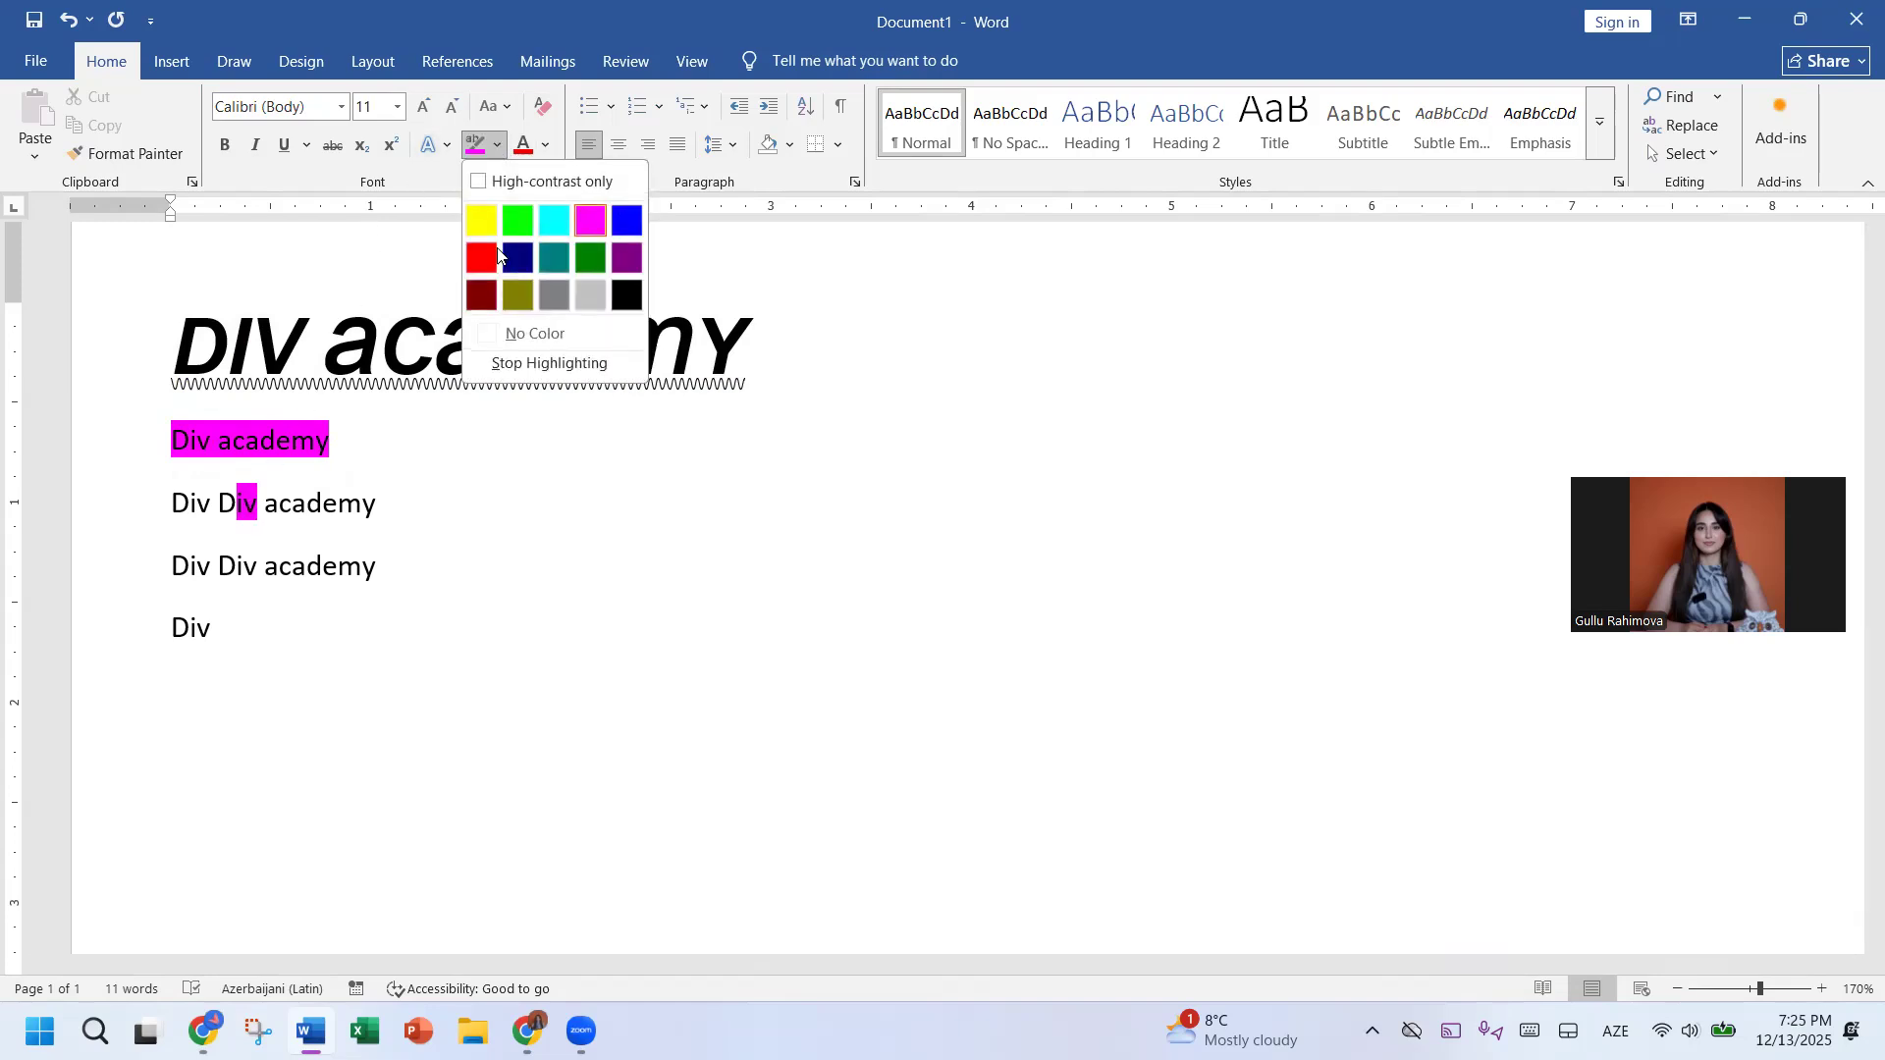
click(530, 327)
drag(236, 502, 259, 503)
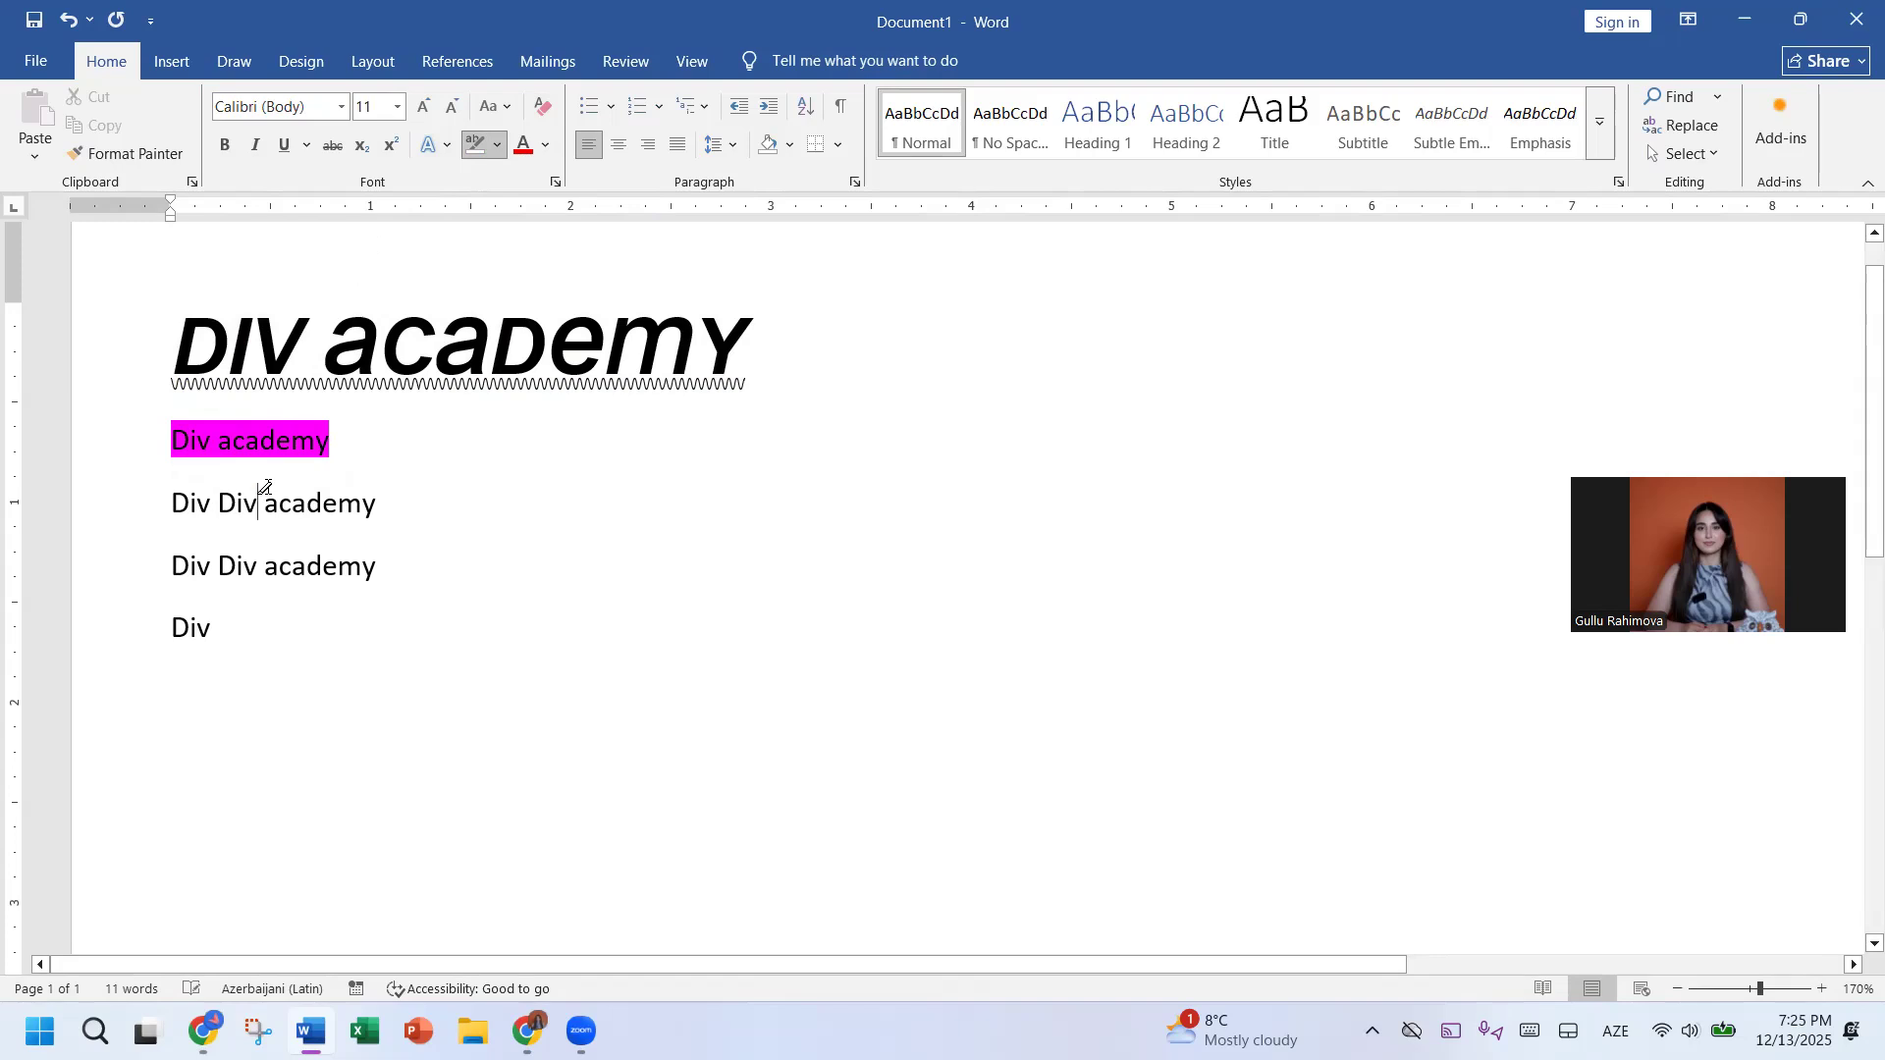
mouse_move(170, 432)
mouse_down()
mouse_move(270, 417)
mouse_move(329, 438)
mouse_up()
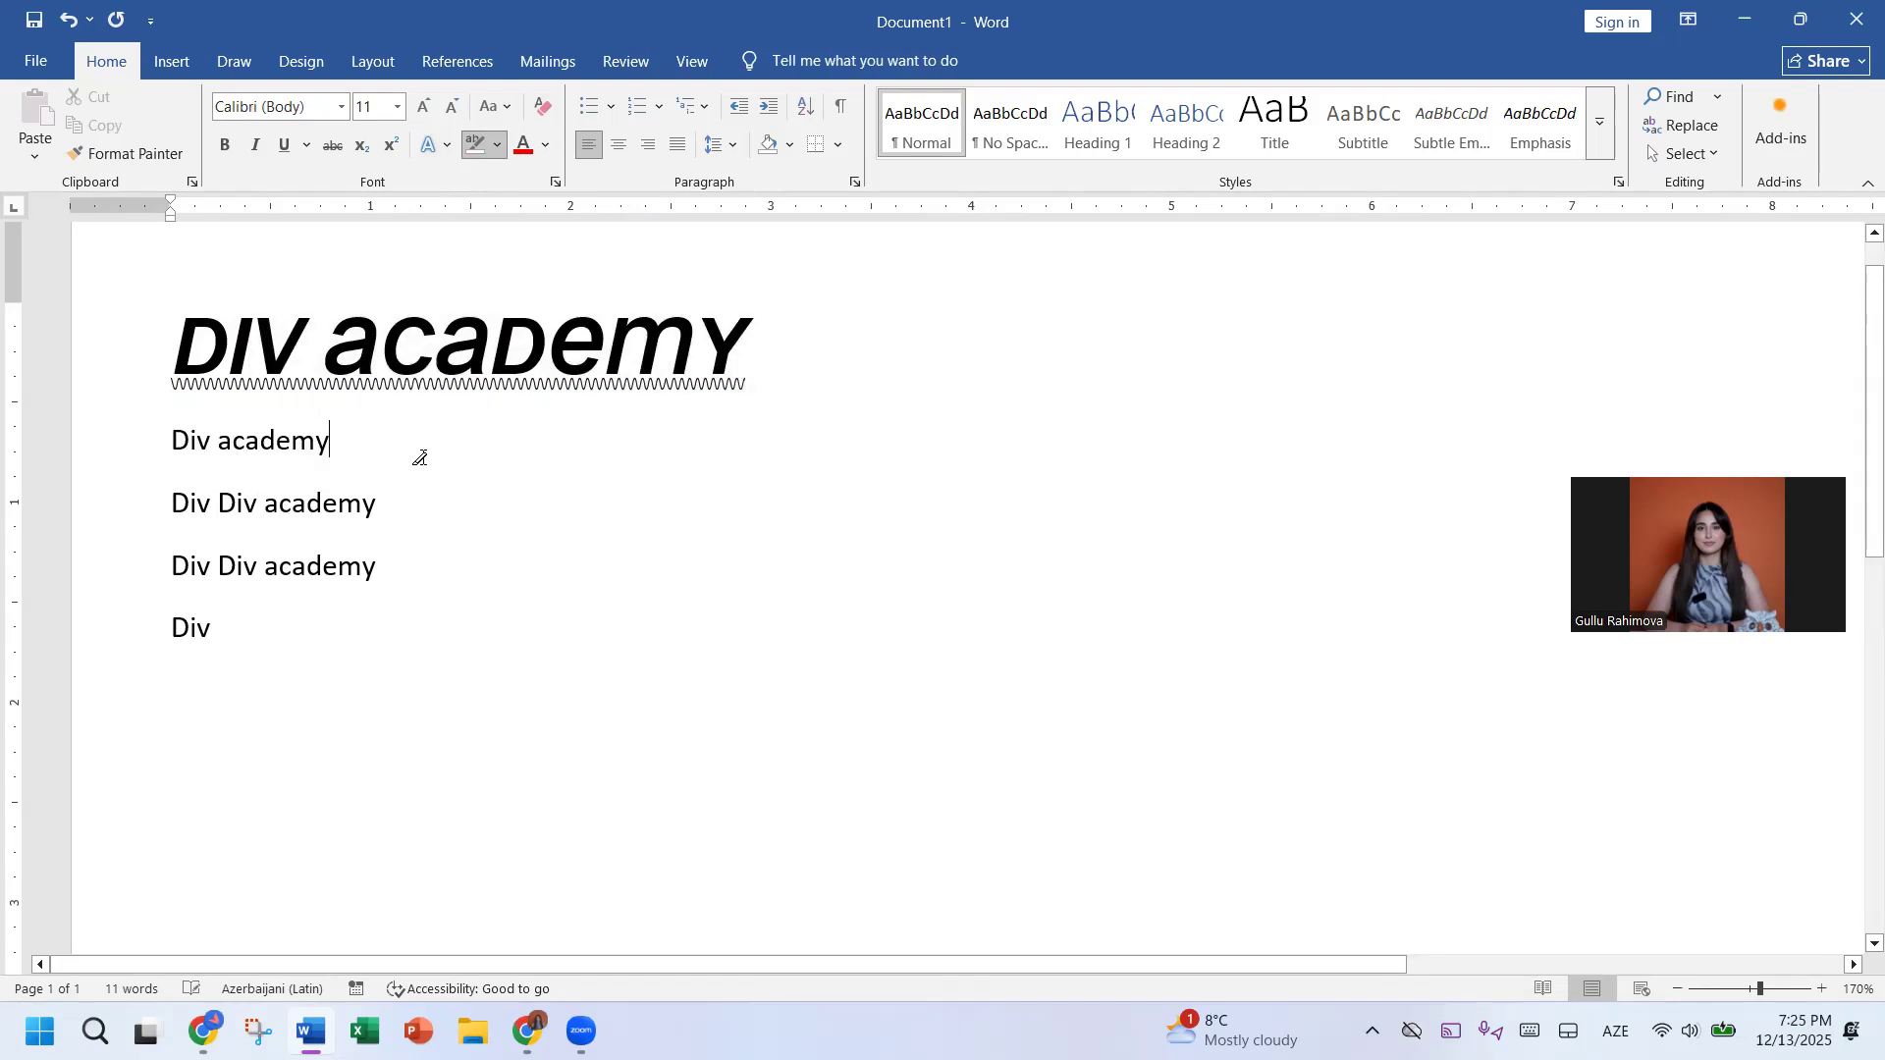
Step: Turn off the highlighter, try bold trial letters "ghjk" and "gh" at the end of the Div academy line, and erase them
click(482, 145)
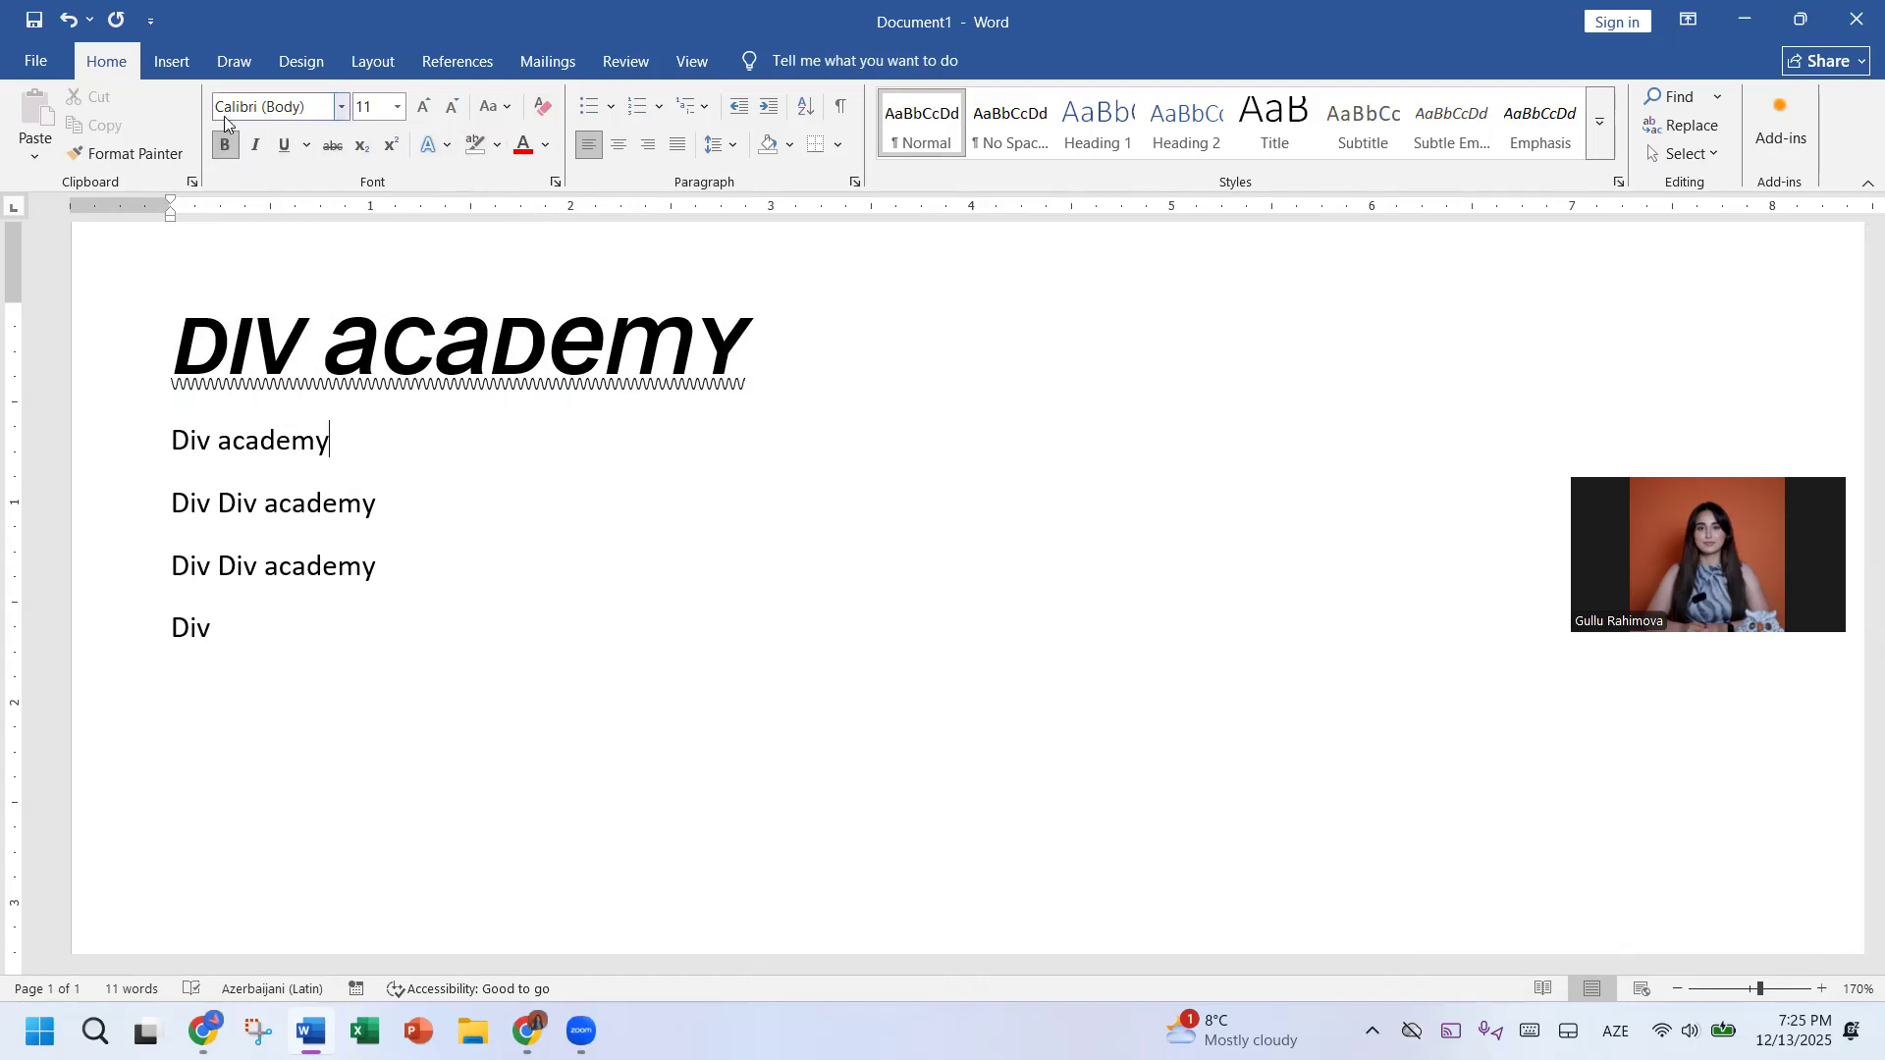
click(225, 146)
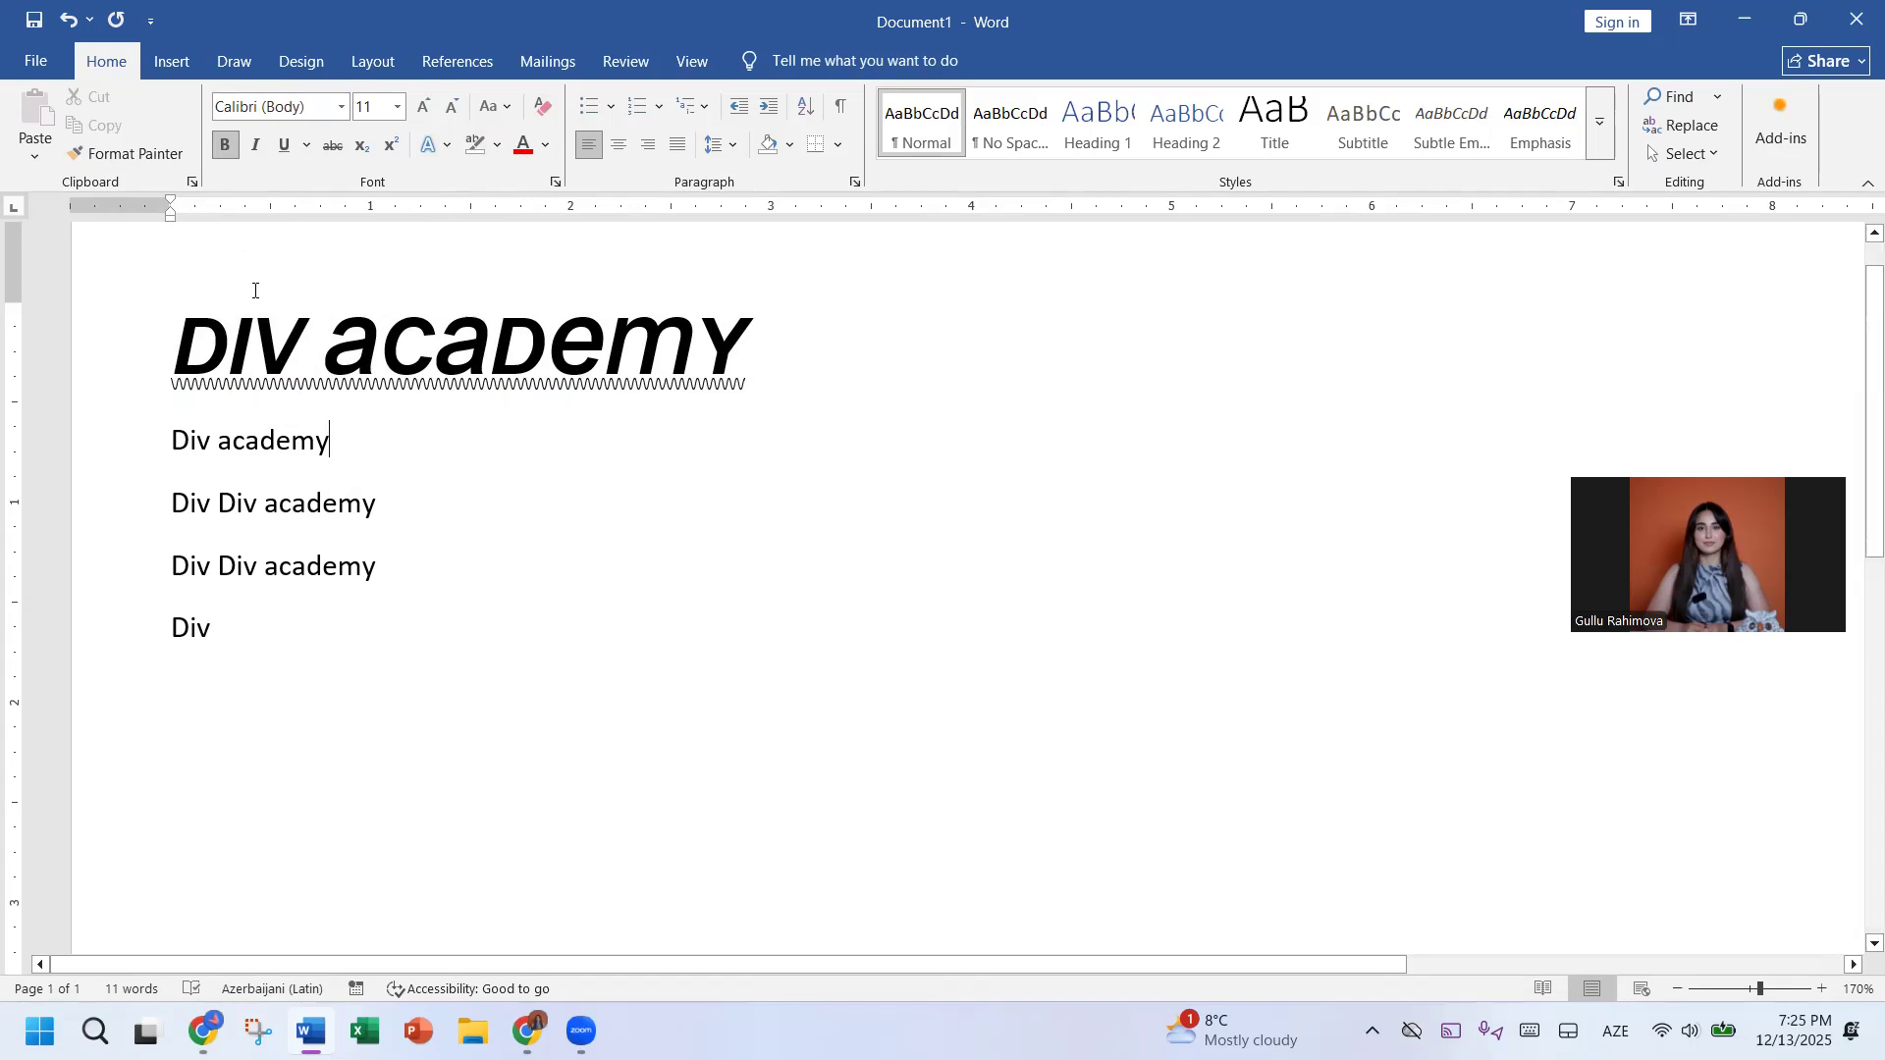
text(ghjk)
key(BackSpace)
key(BackSpace)
key(BackSpace)
key(BackSpace)
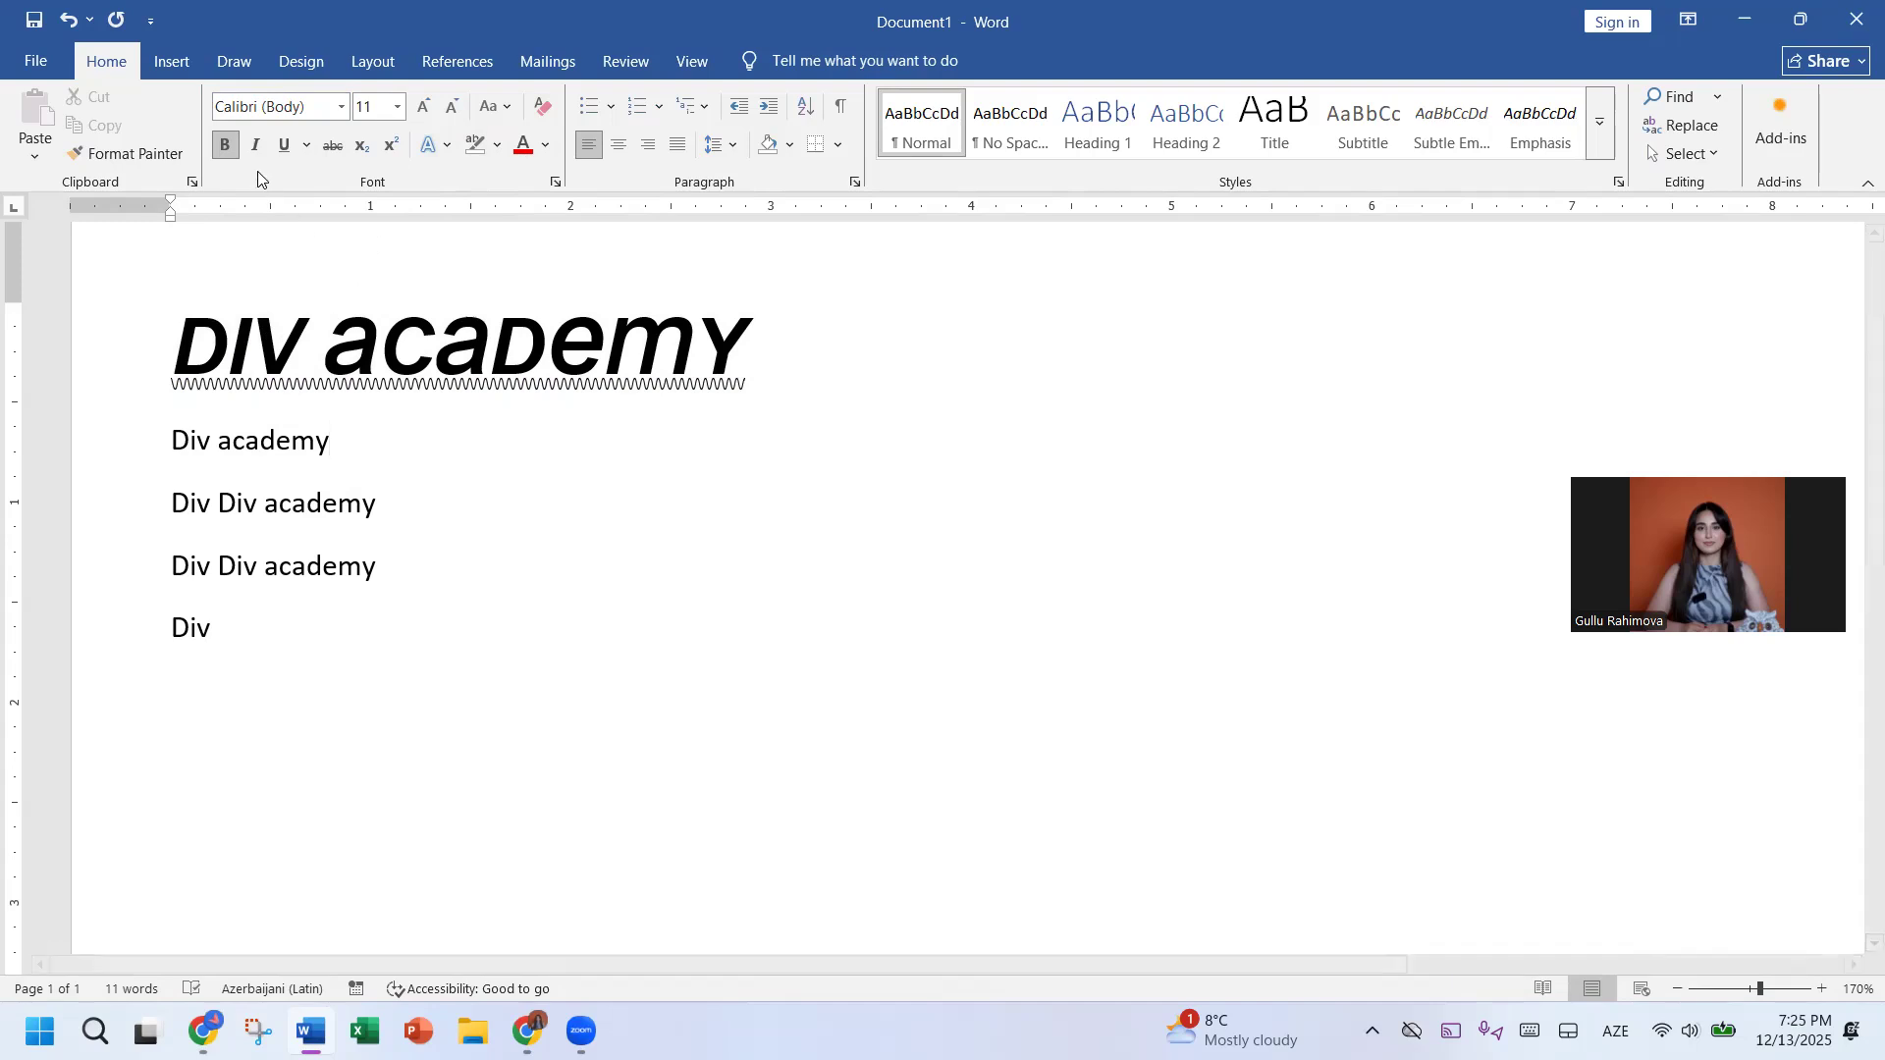
text(gh)
key(BackSpace)
key(BackSpace)
key(BackSpace)
text(y)
Step: Color the whole Div Academy heading light blue from the theme colors
double_click(668, 368)
click(668, 368)
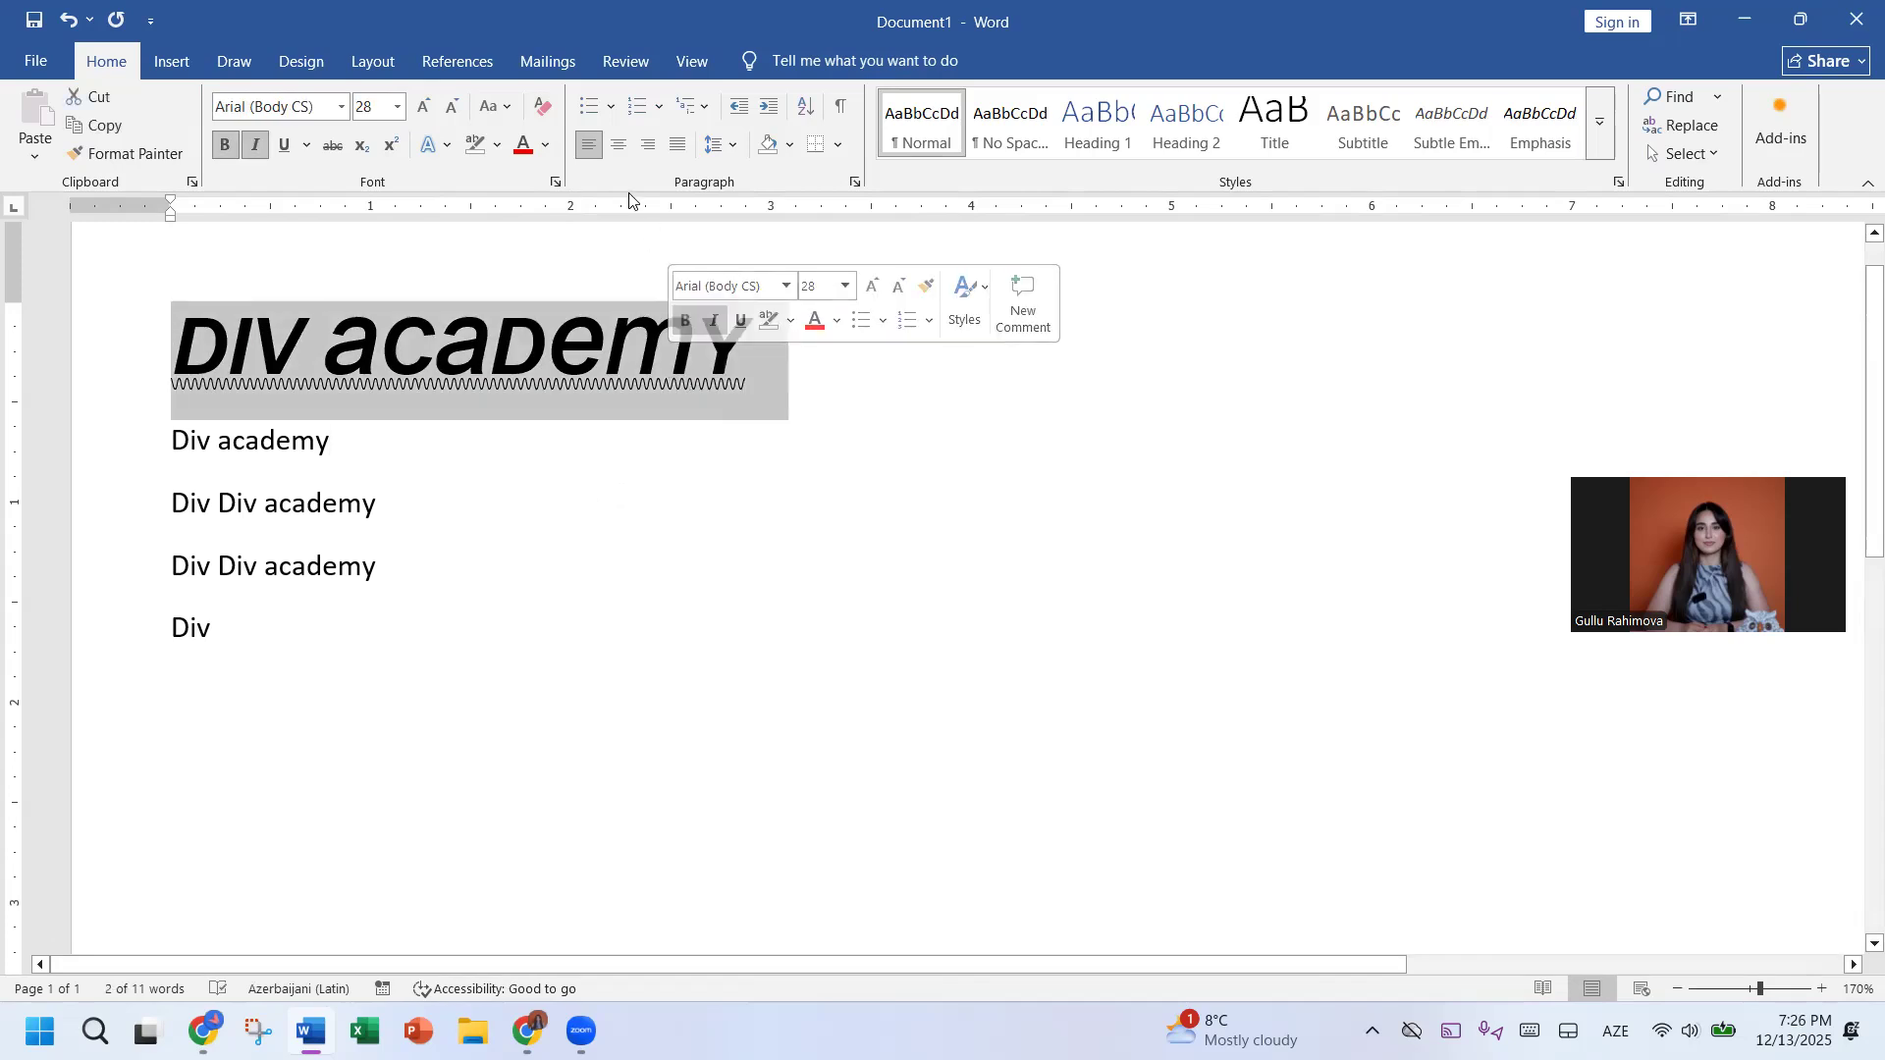
click(547, 145)
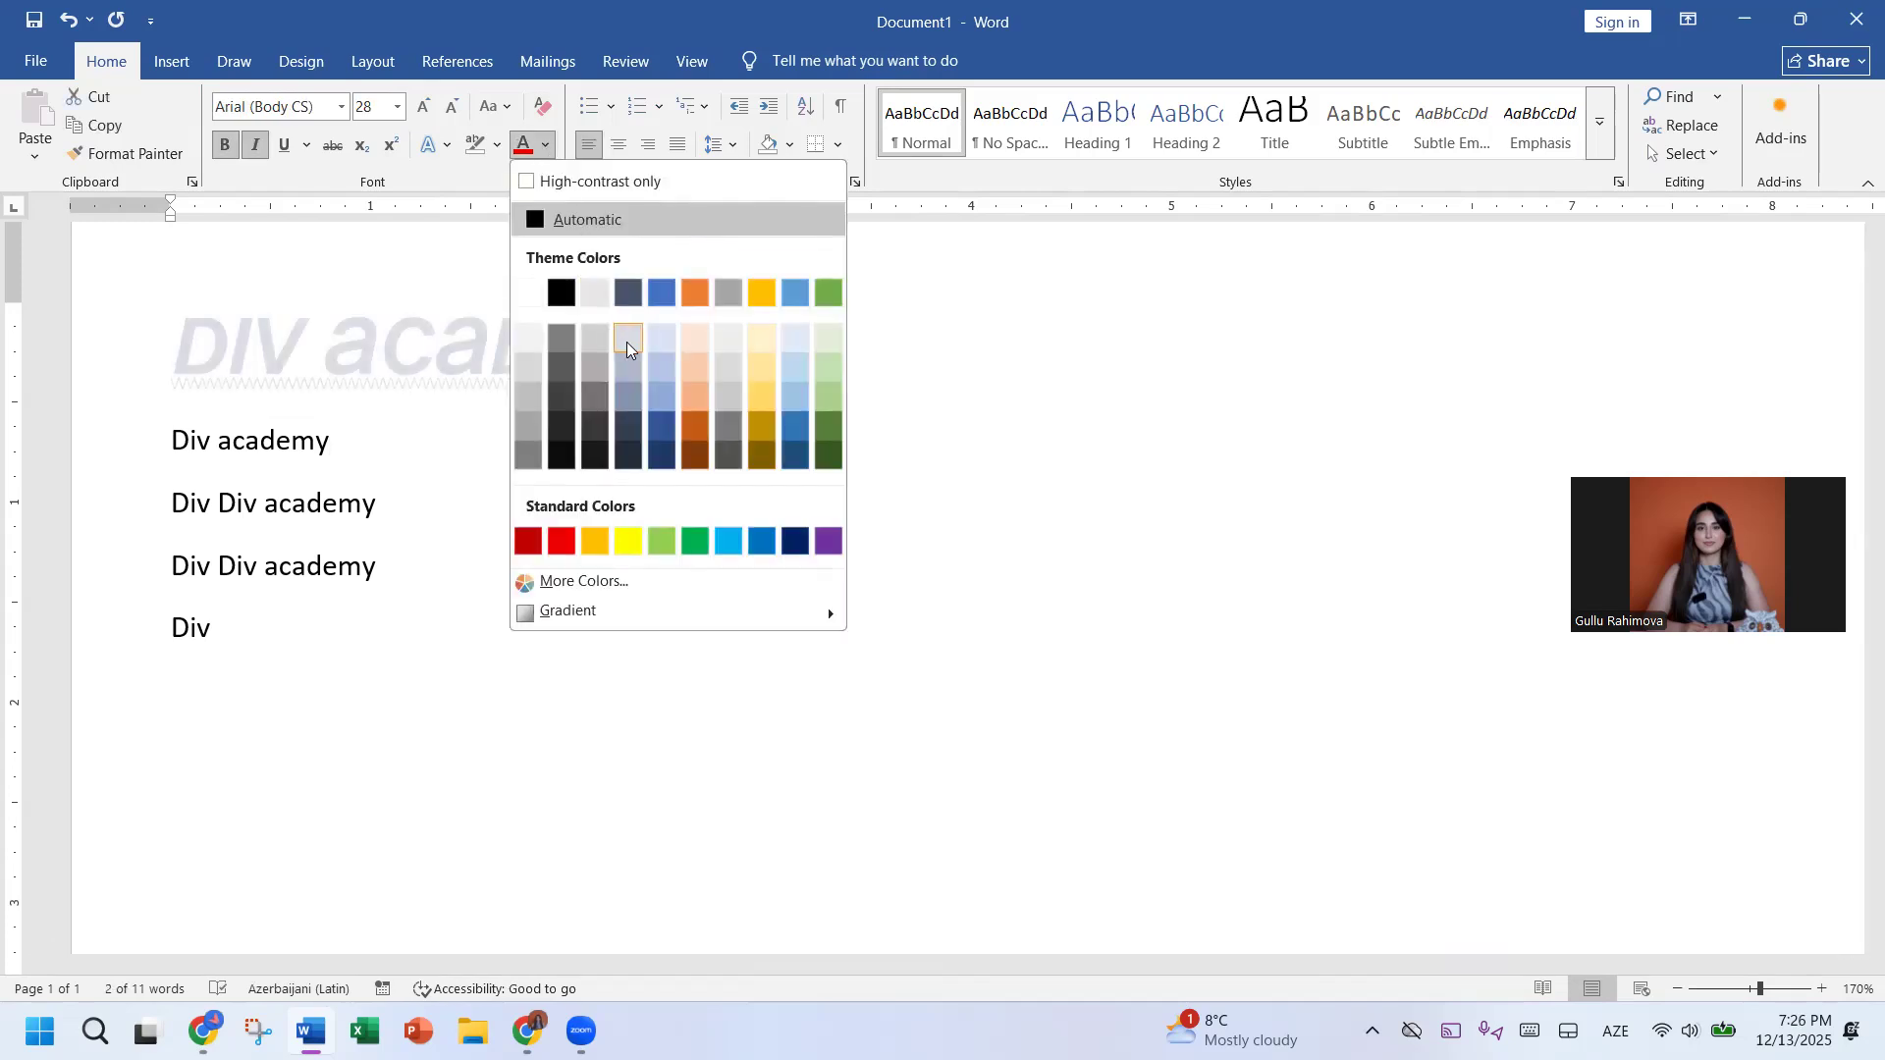
click(661, 369)
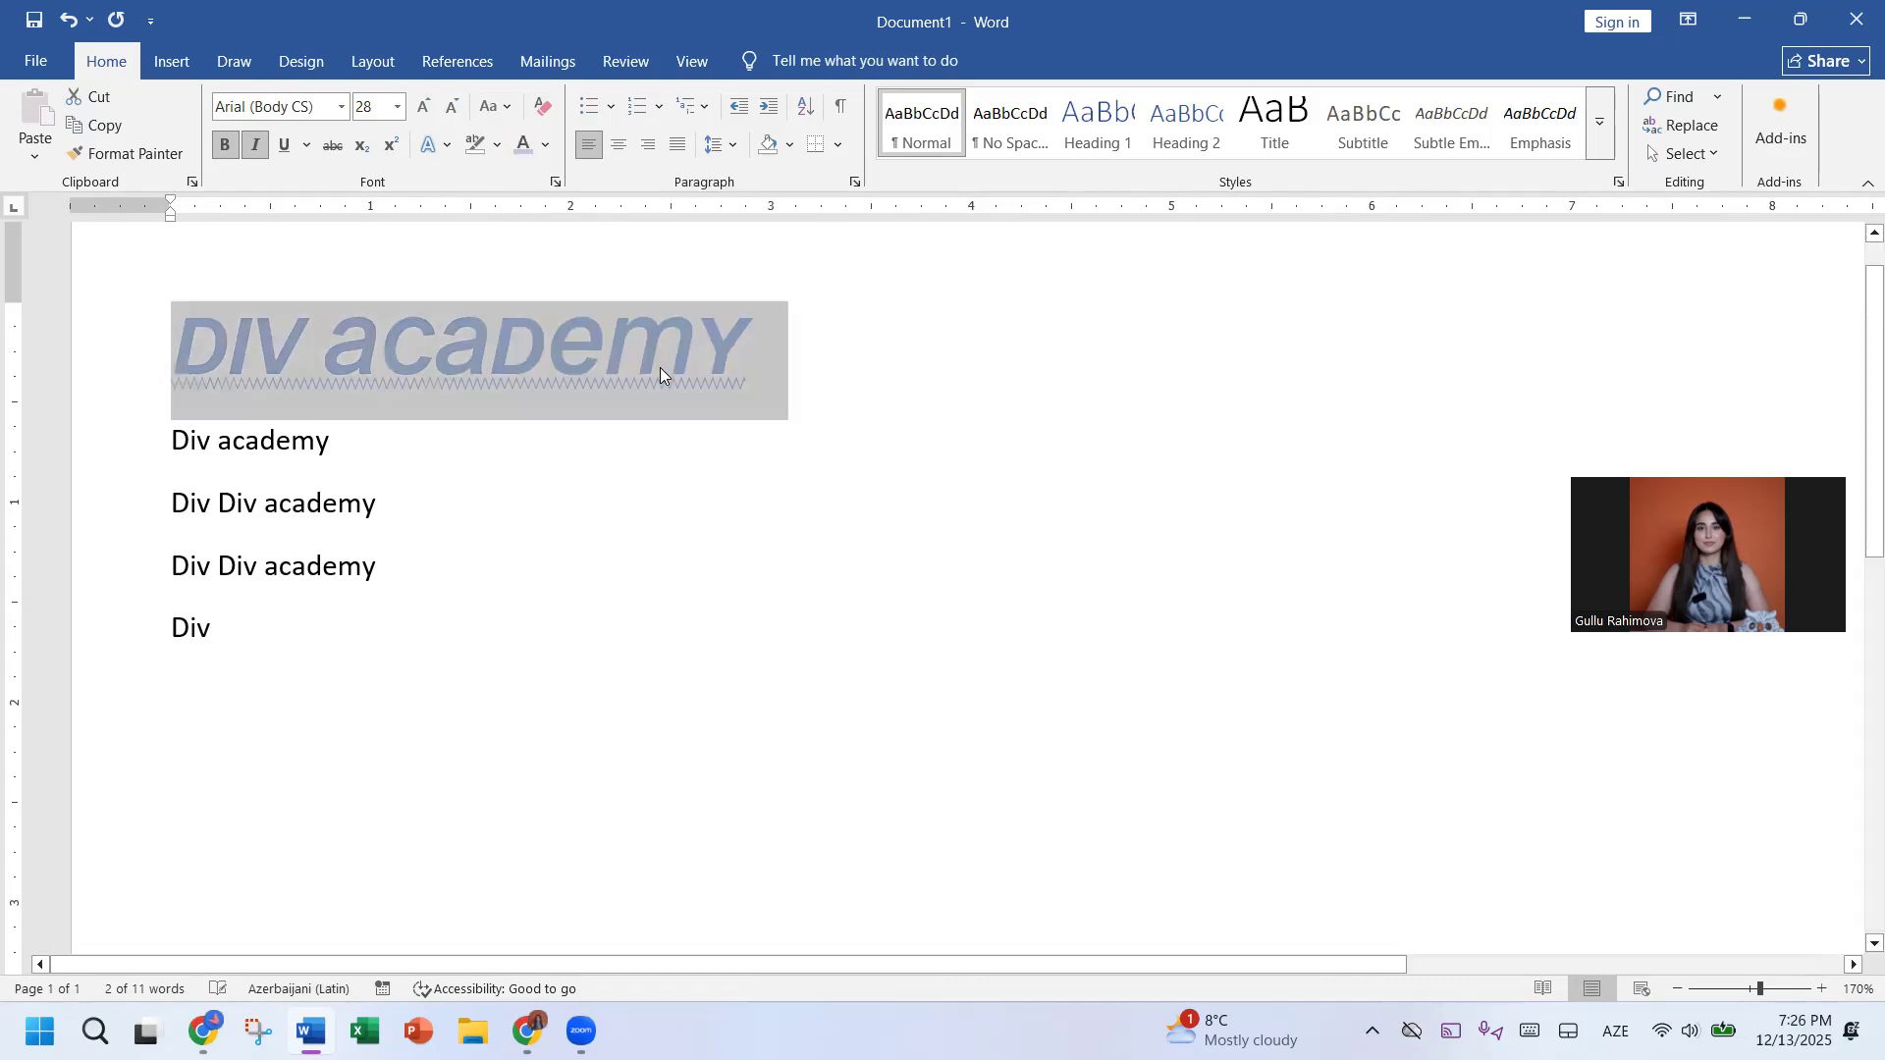
click(837, 413)
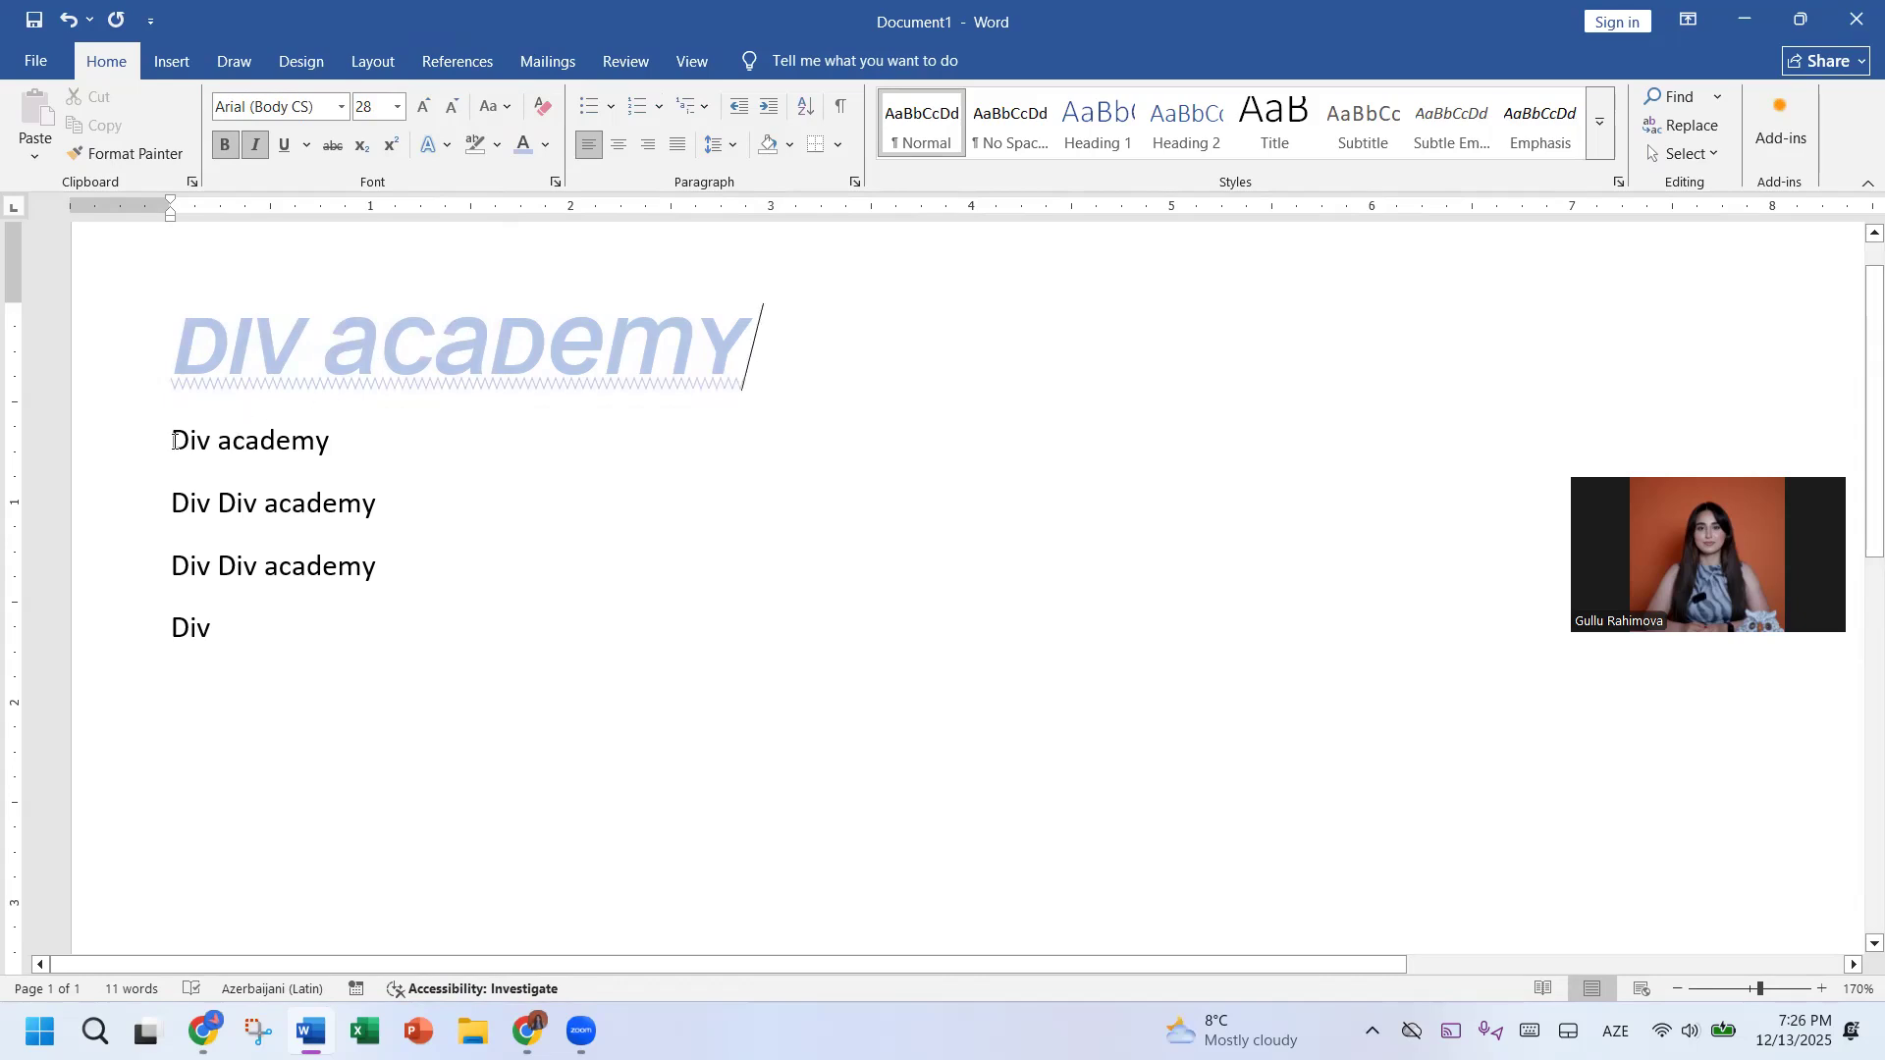
Step: Copy the Div Academy heading's formatting onto the Div academy line directly below it with Format Painter
drag(164, 441, 324, 435)
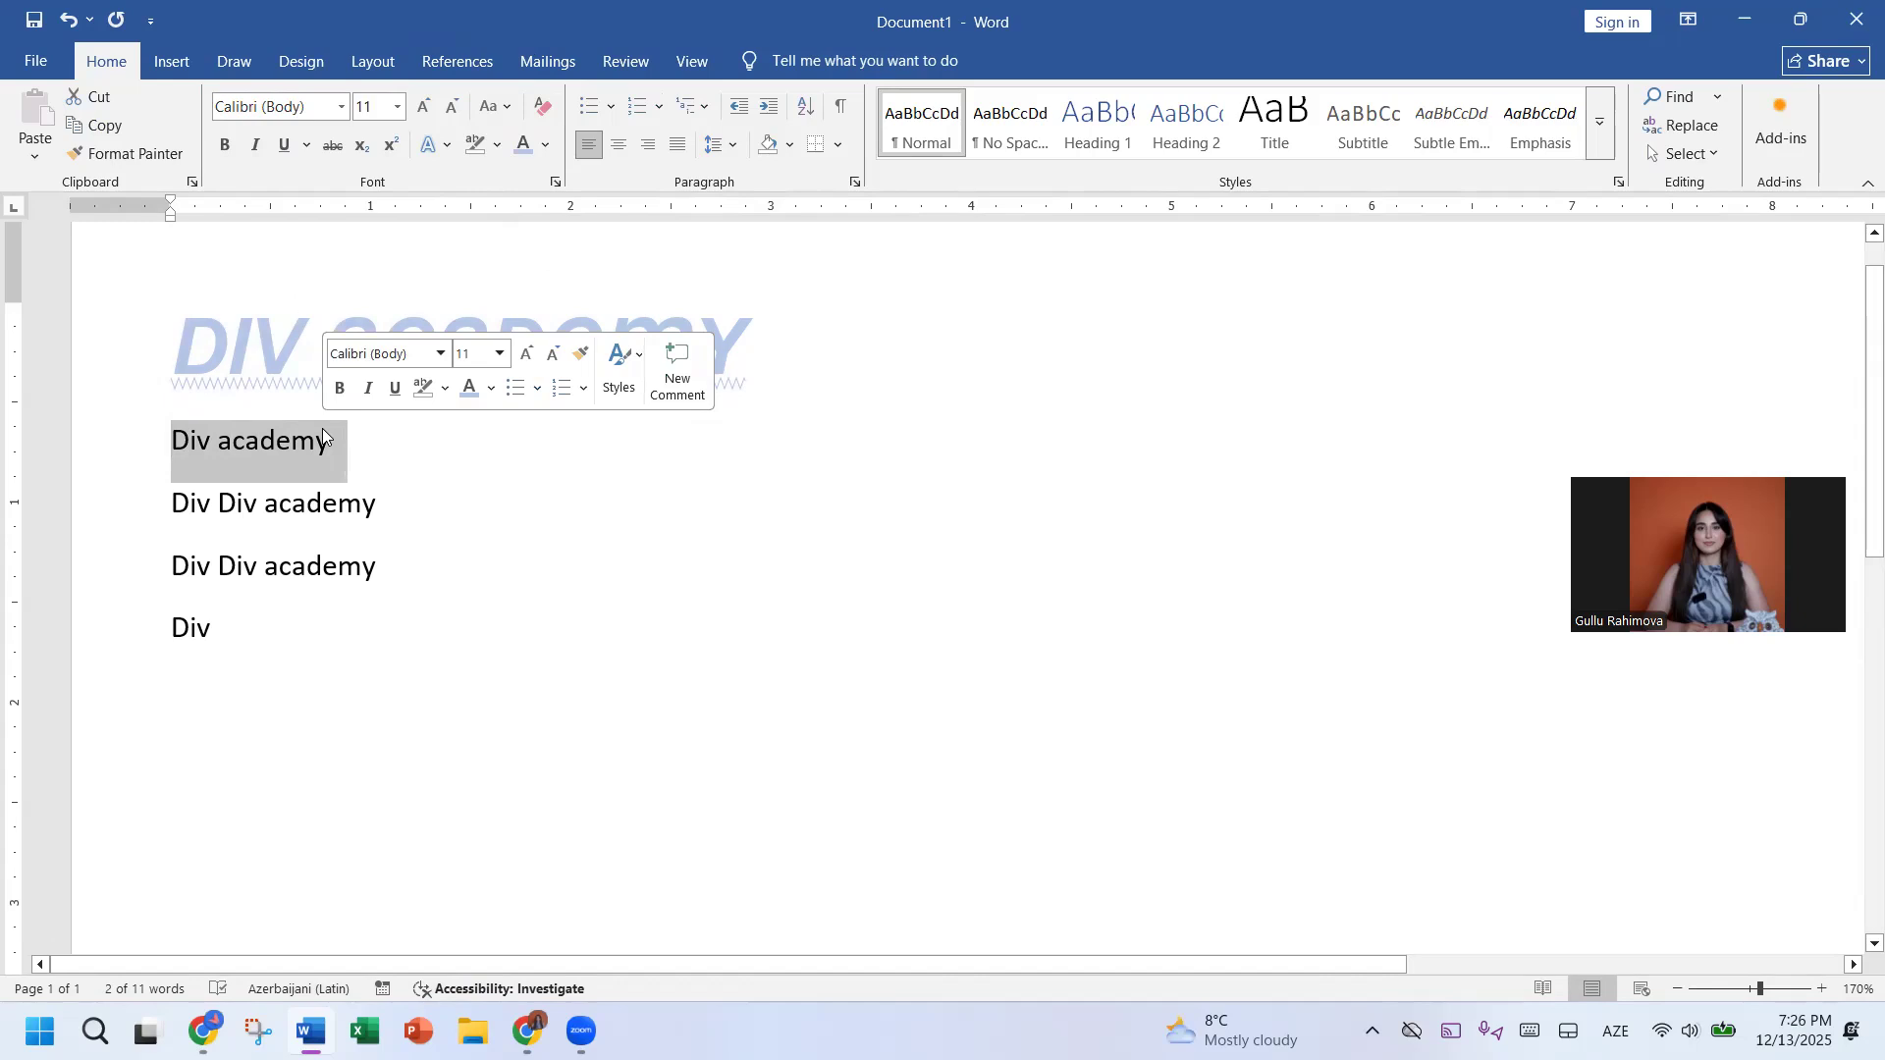
triple_click(222, 380)
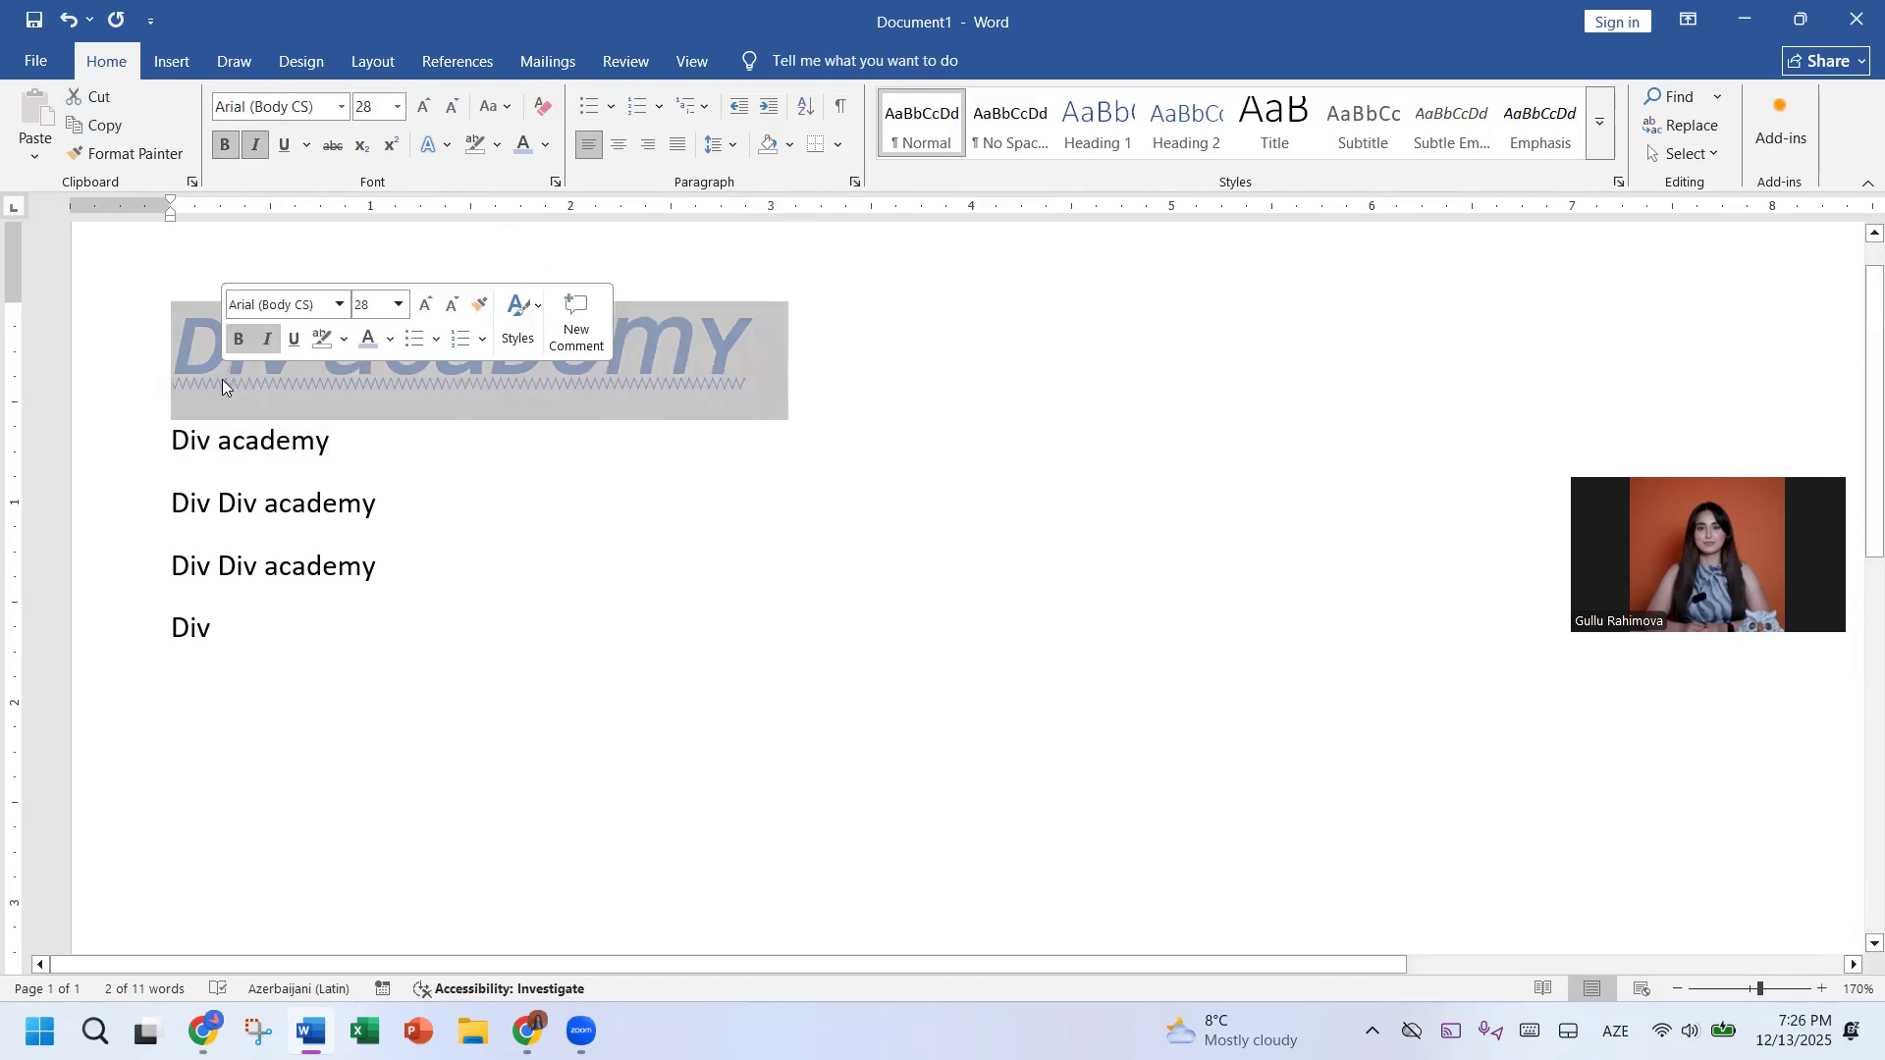
click(153, 153)
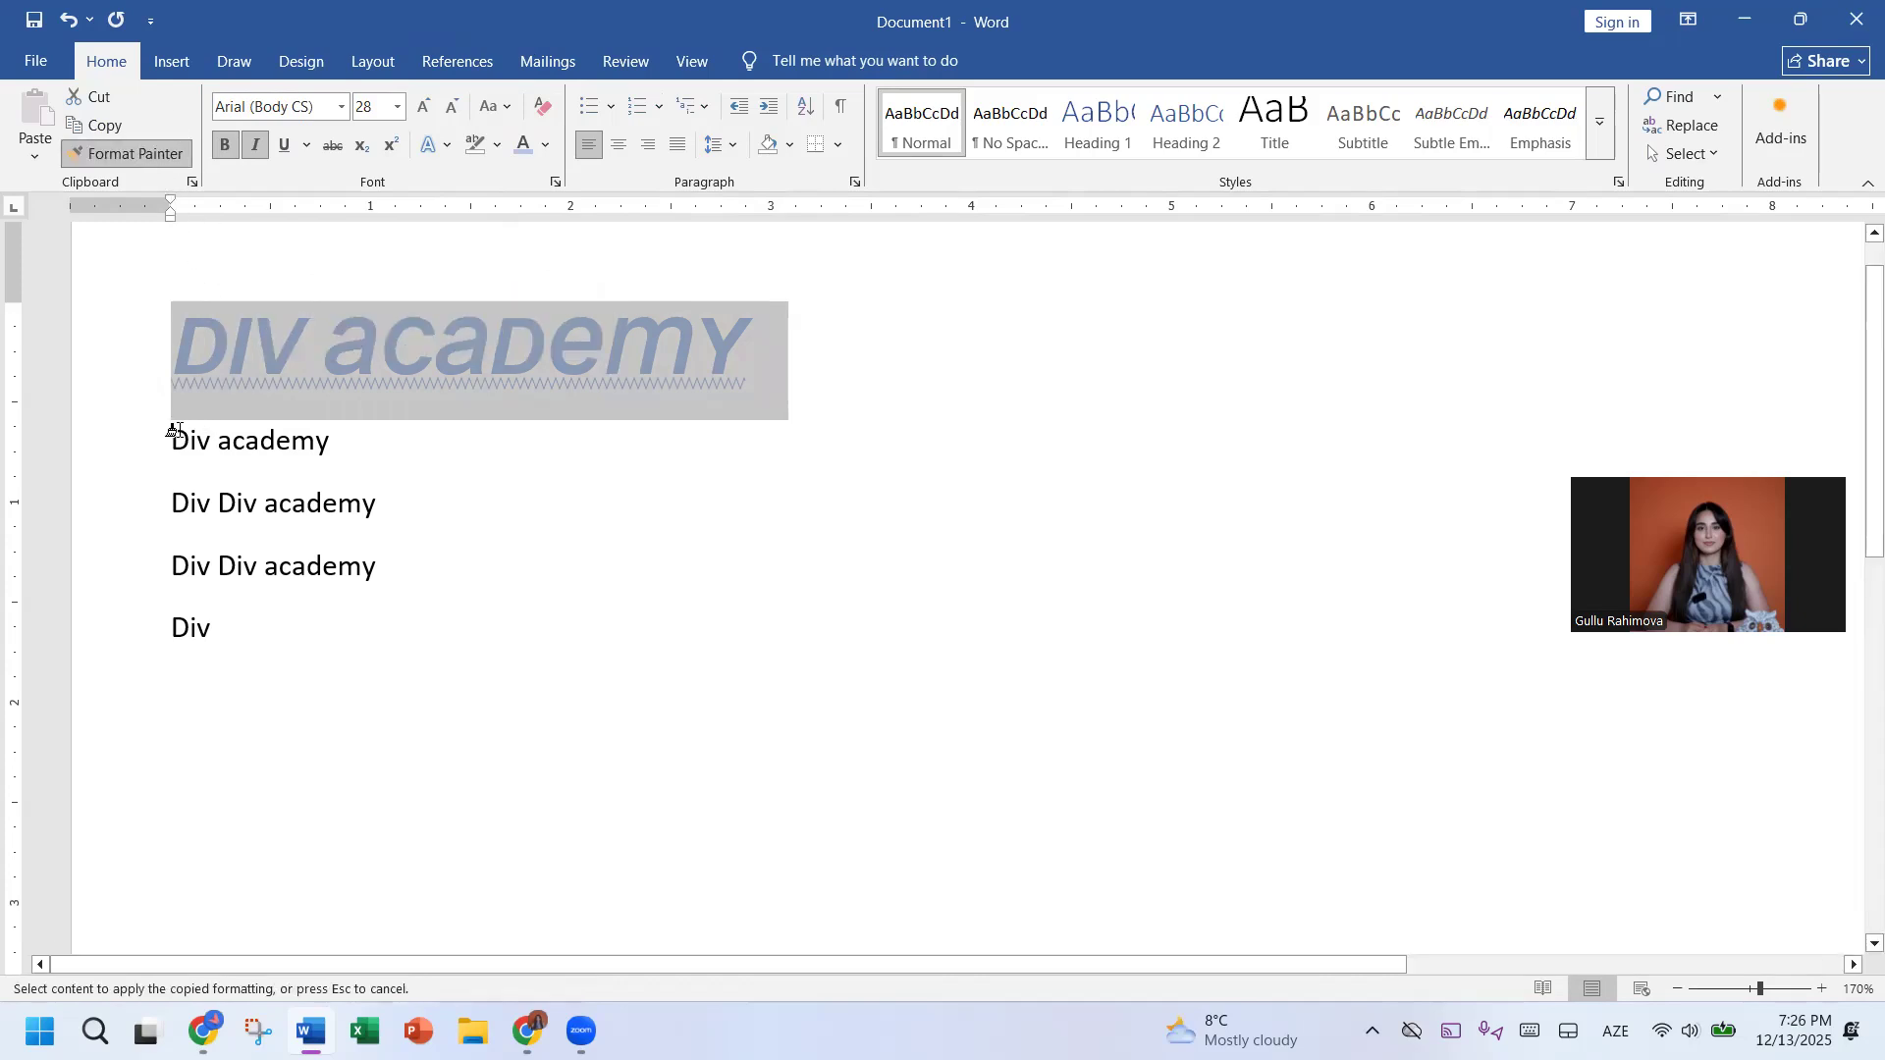
drag(174, 430, 314, 455)
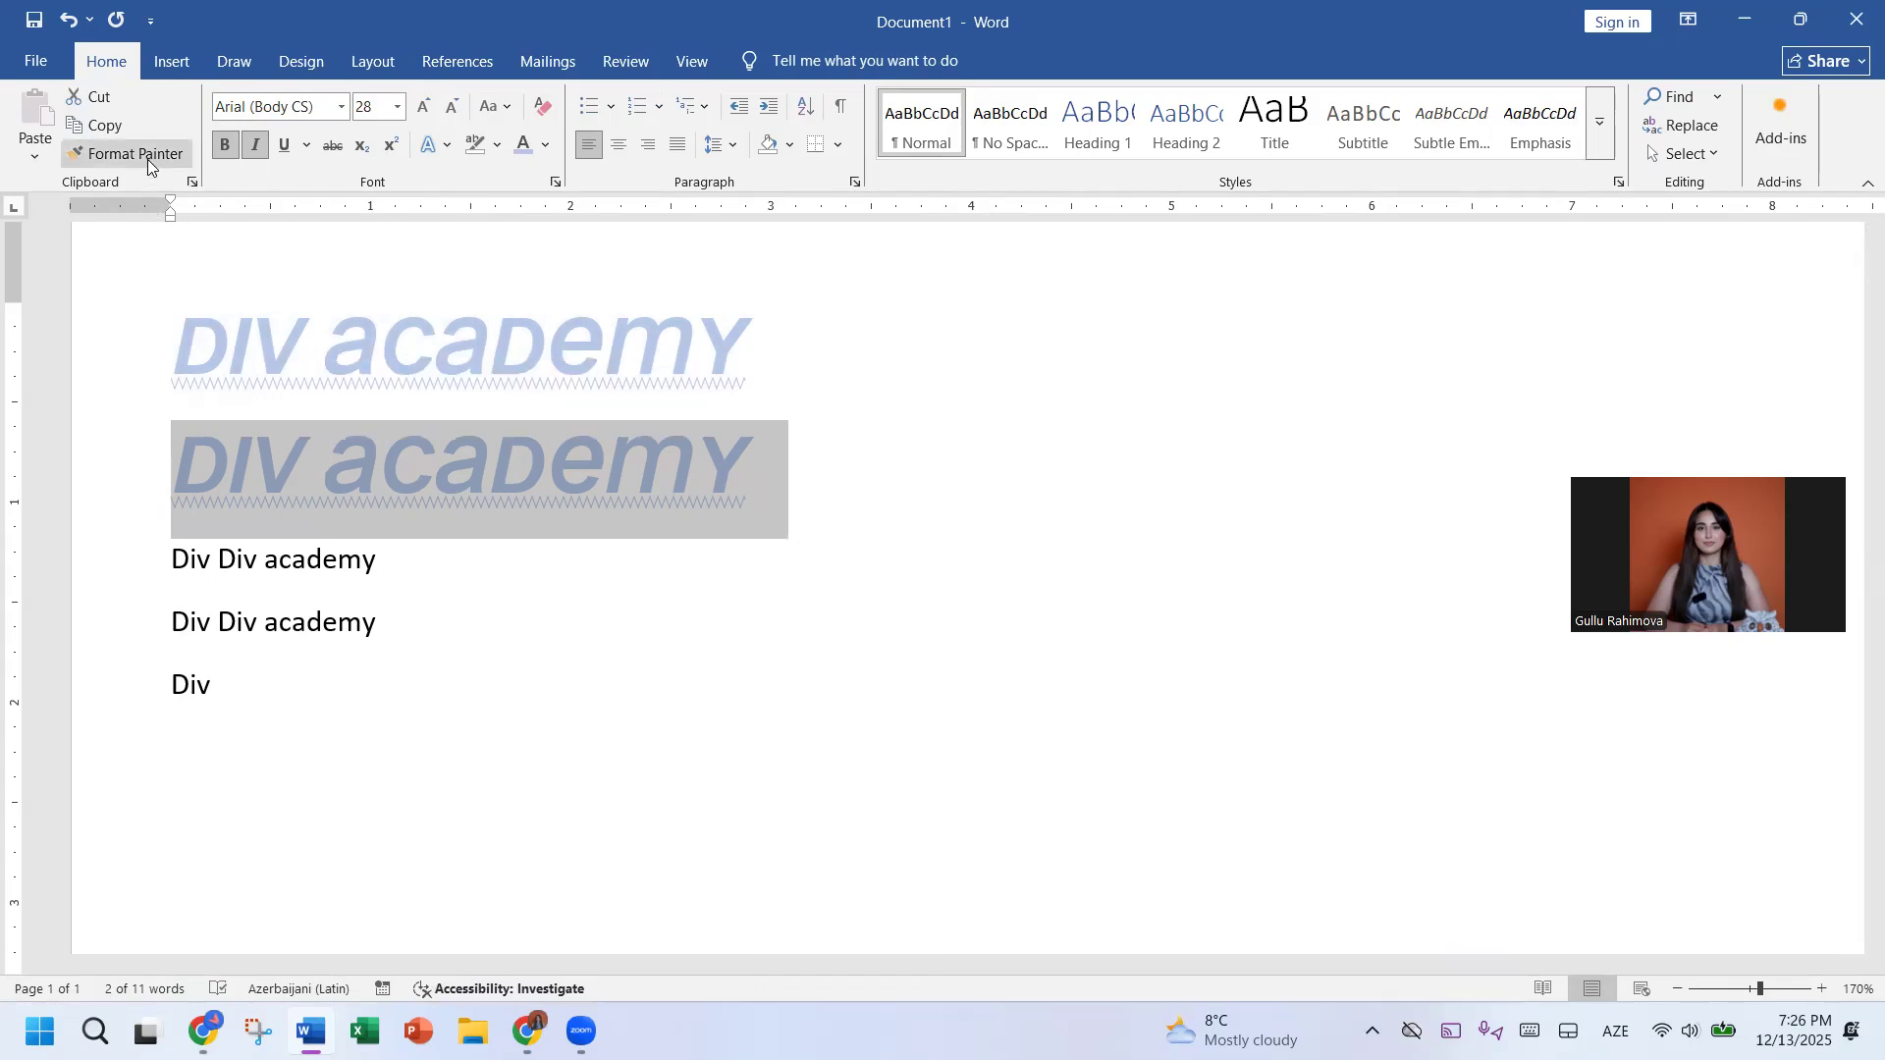
click(731, 543)
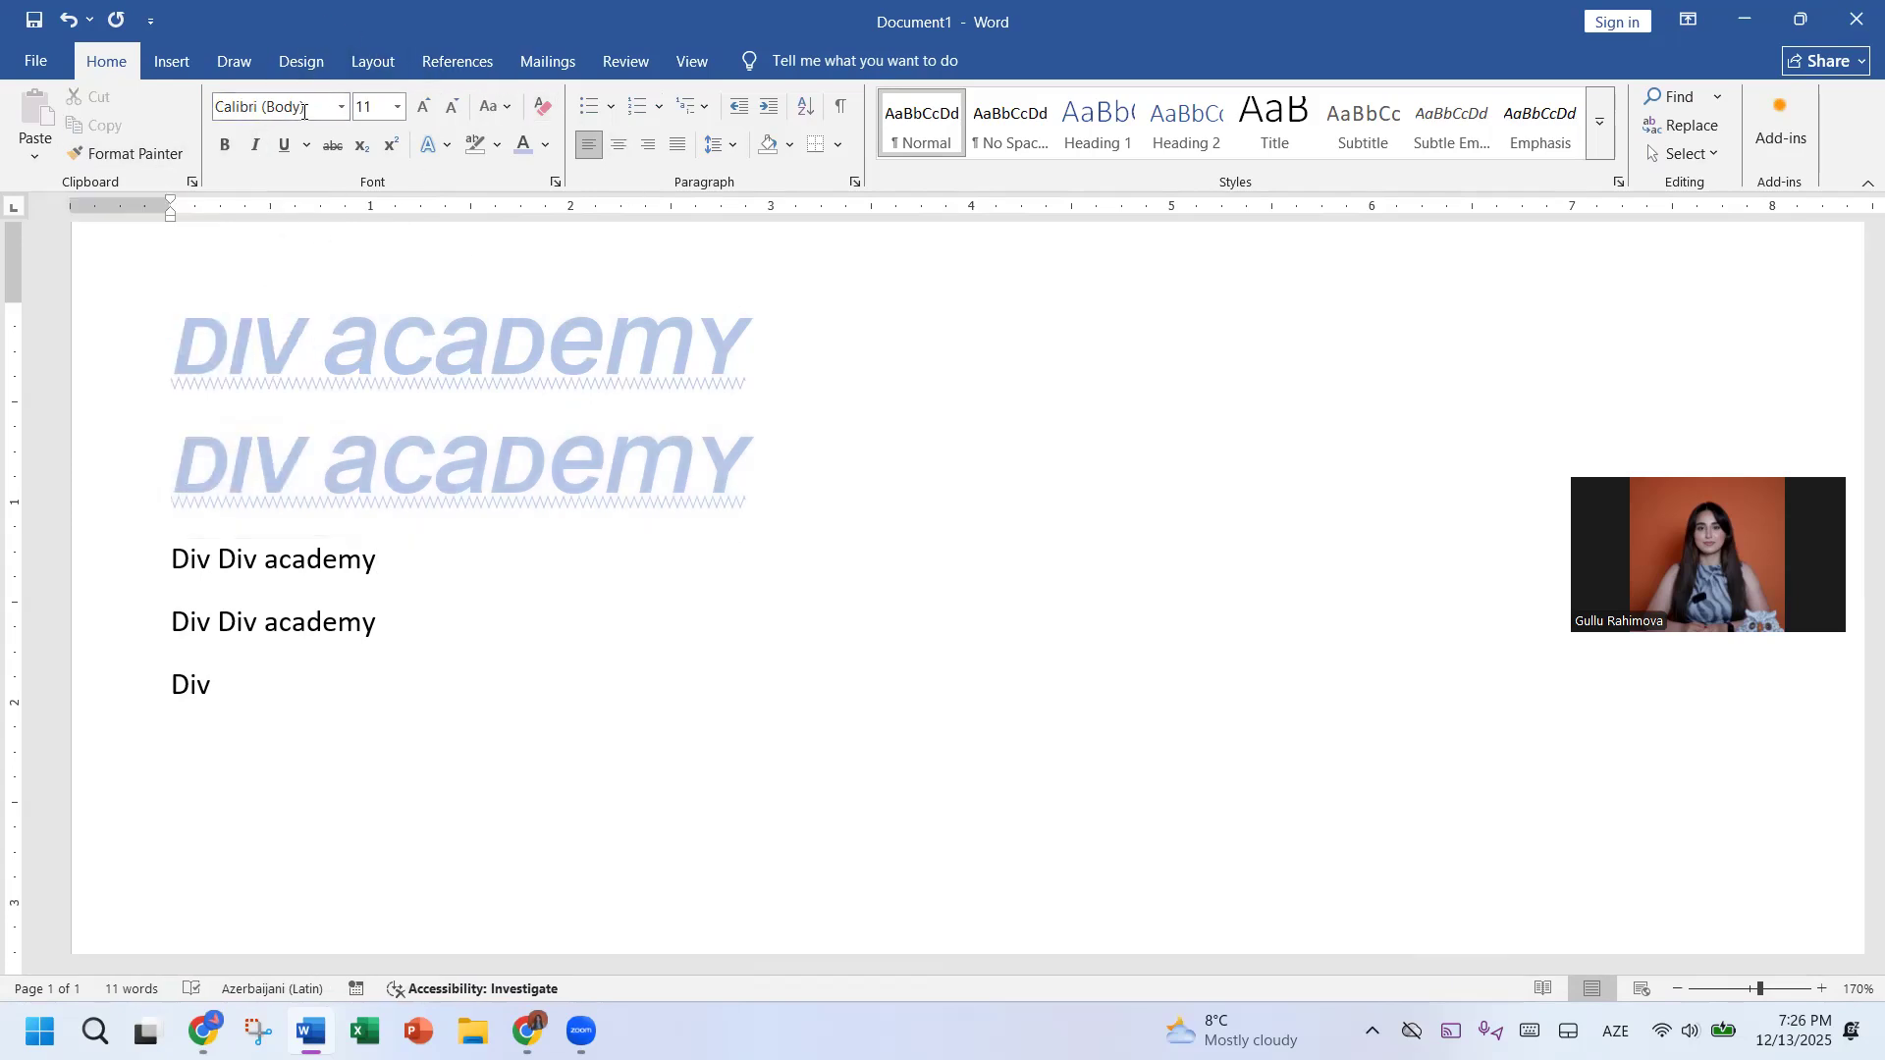
Step: Hide the two light blue Div Academy lines with the Hidden font effect
click(555, 183)
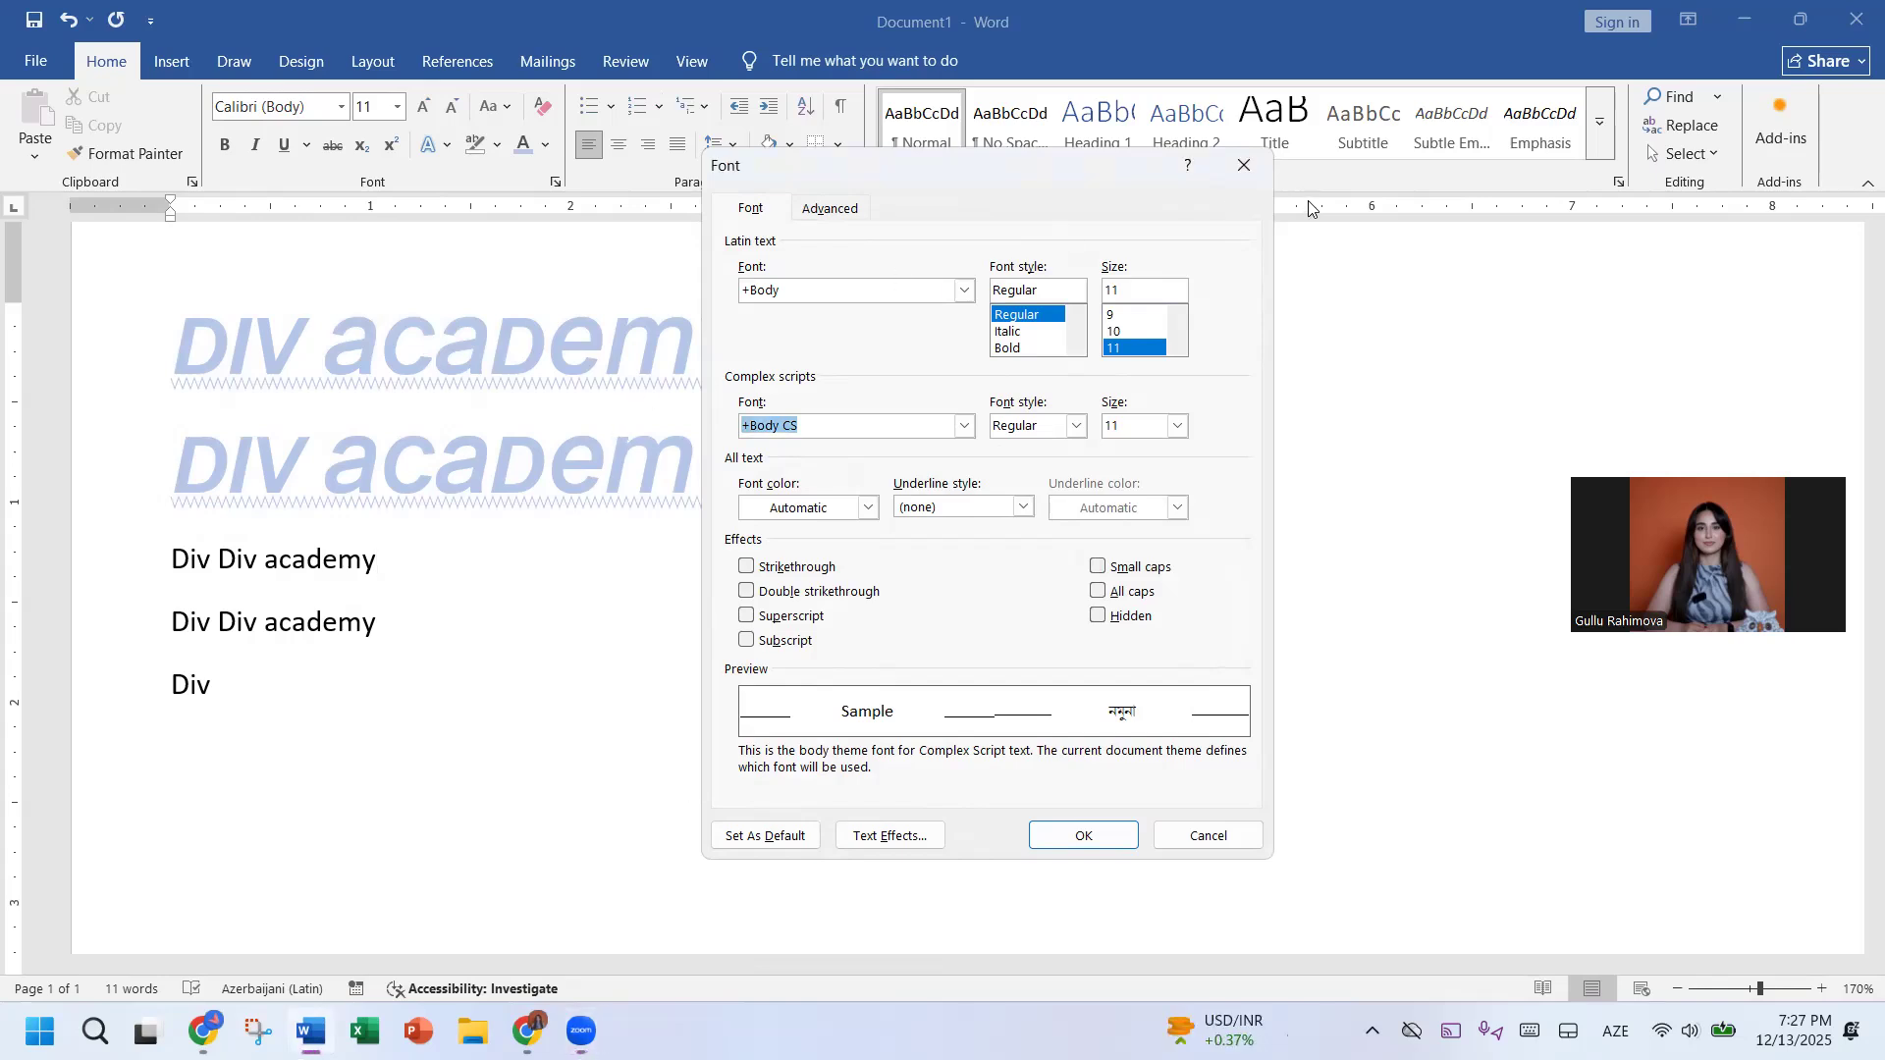
click(1245, 165)
drag(763, 340, 216, 306)
drag(781, 494, 275, 316)
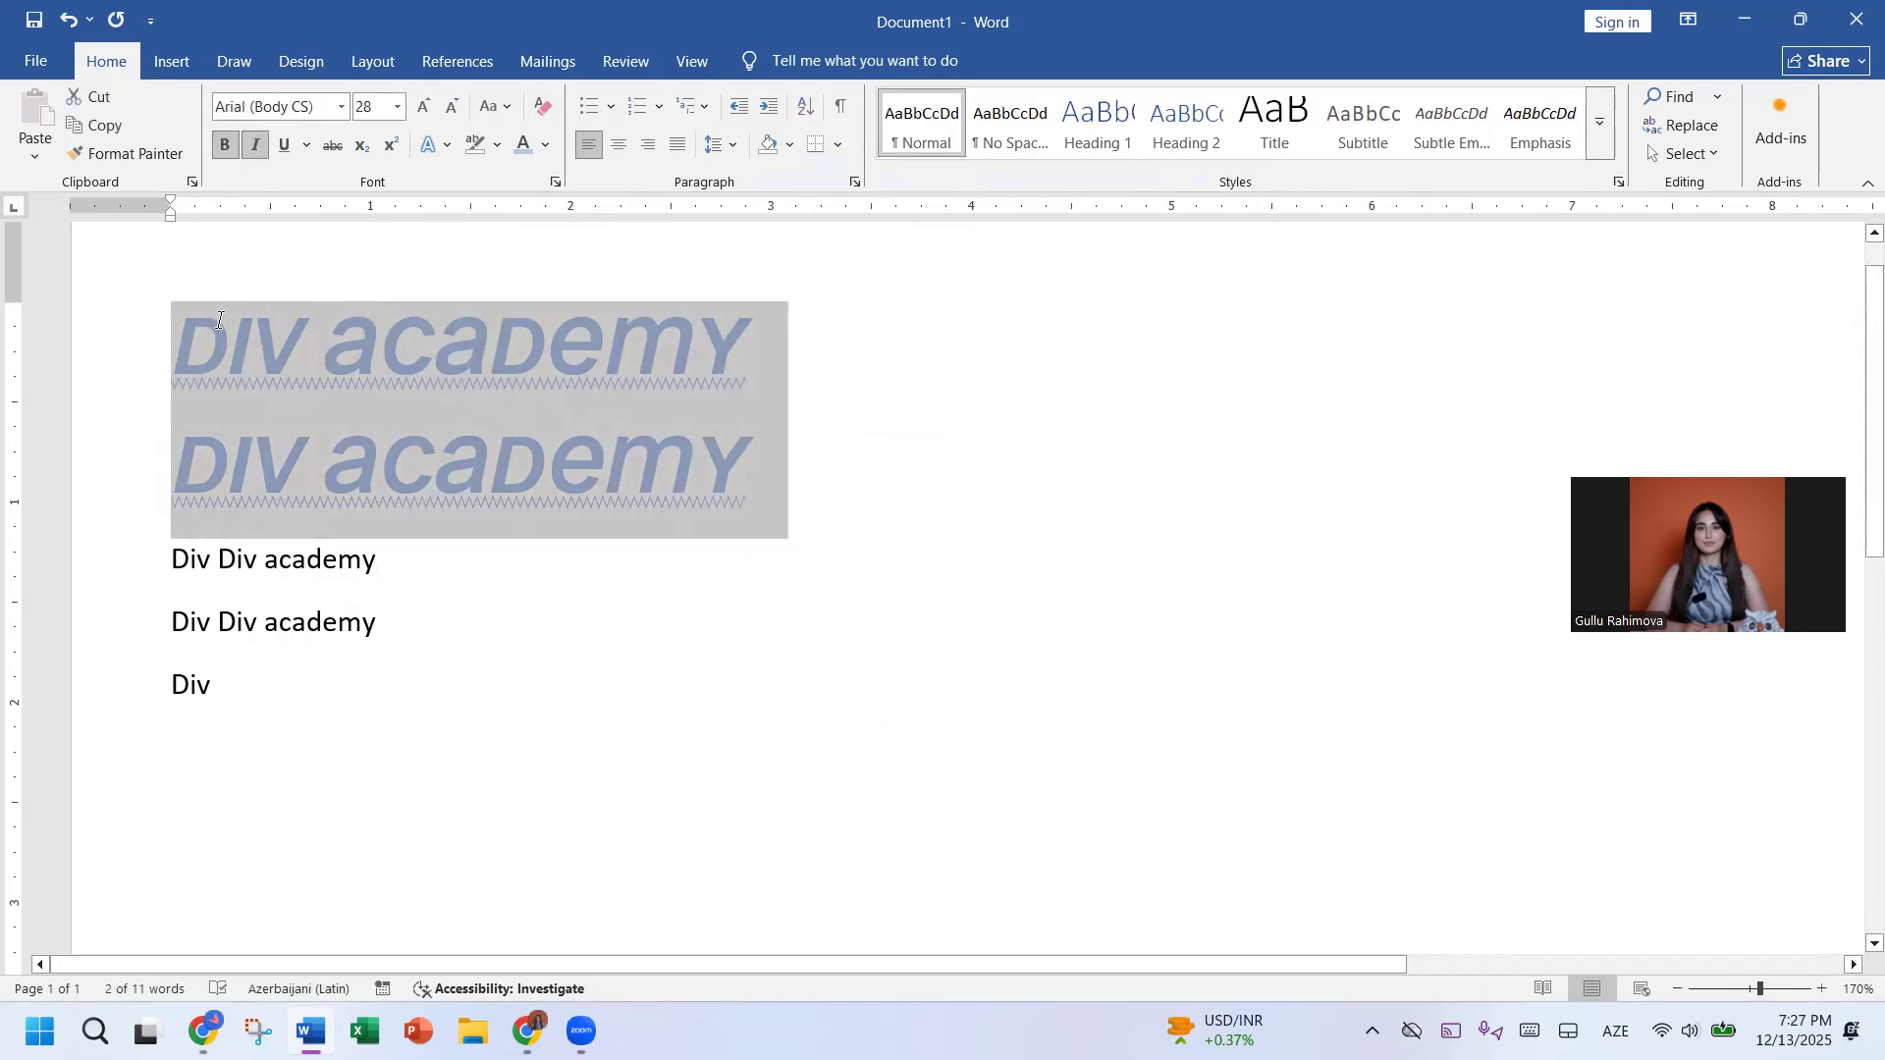
click(556, 181)
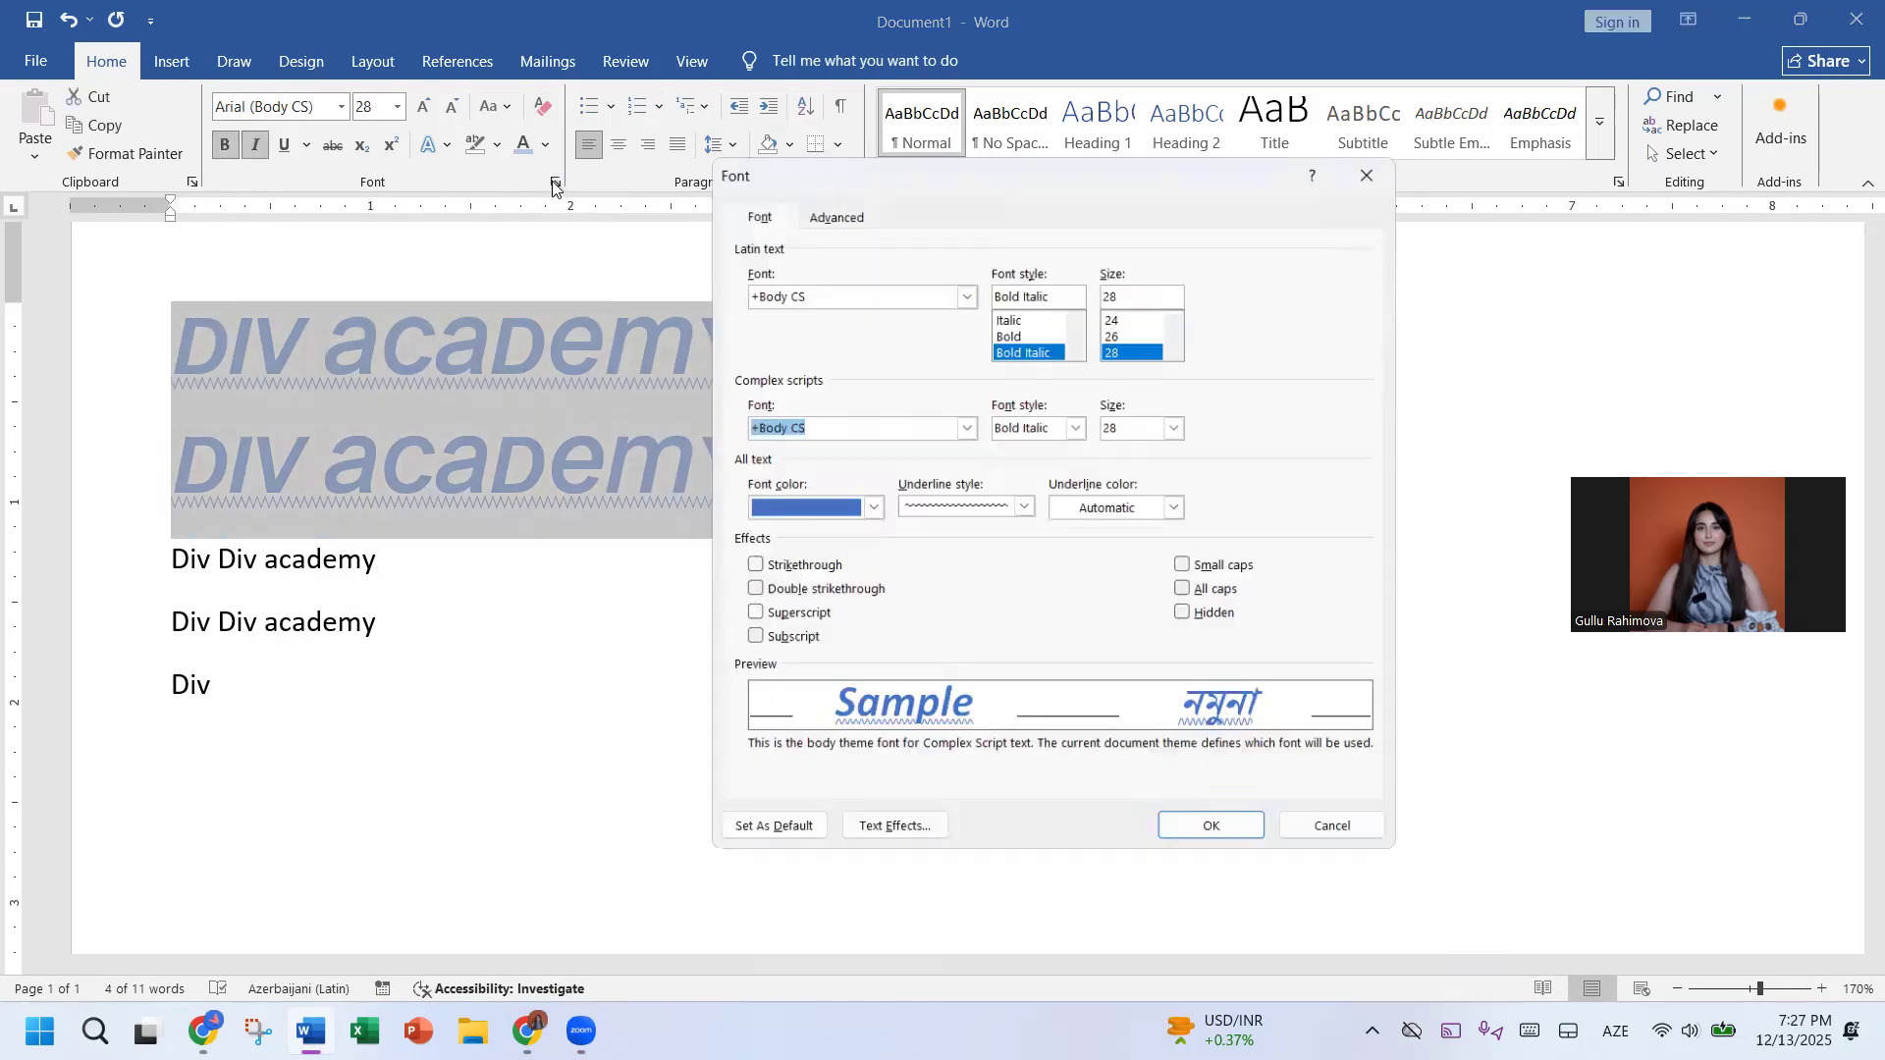
click(1187, 616)
click(1217, 837)
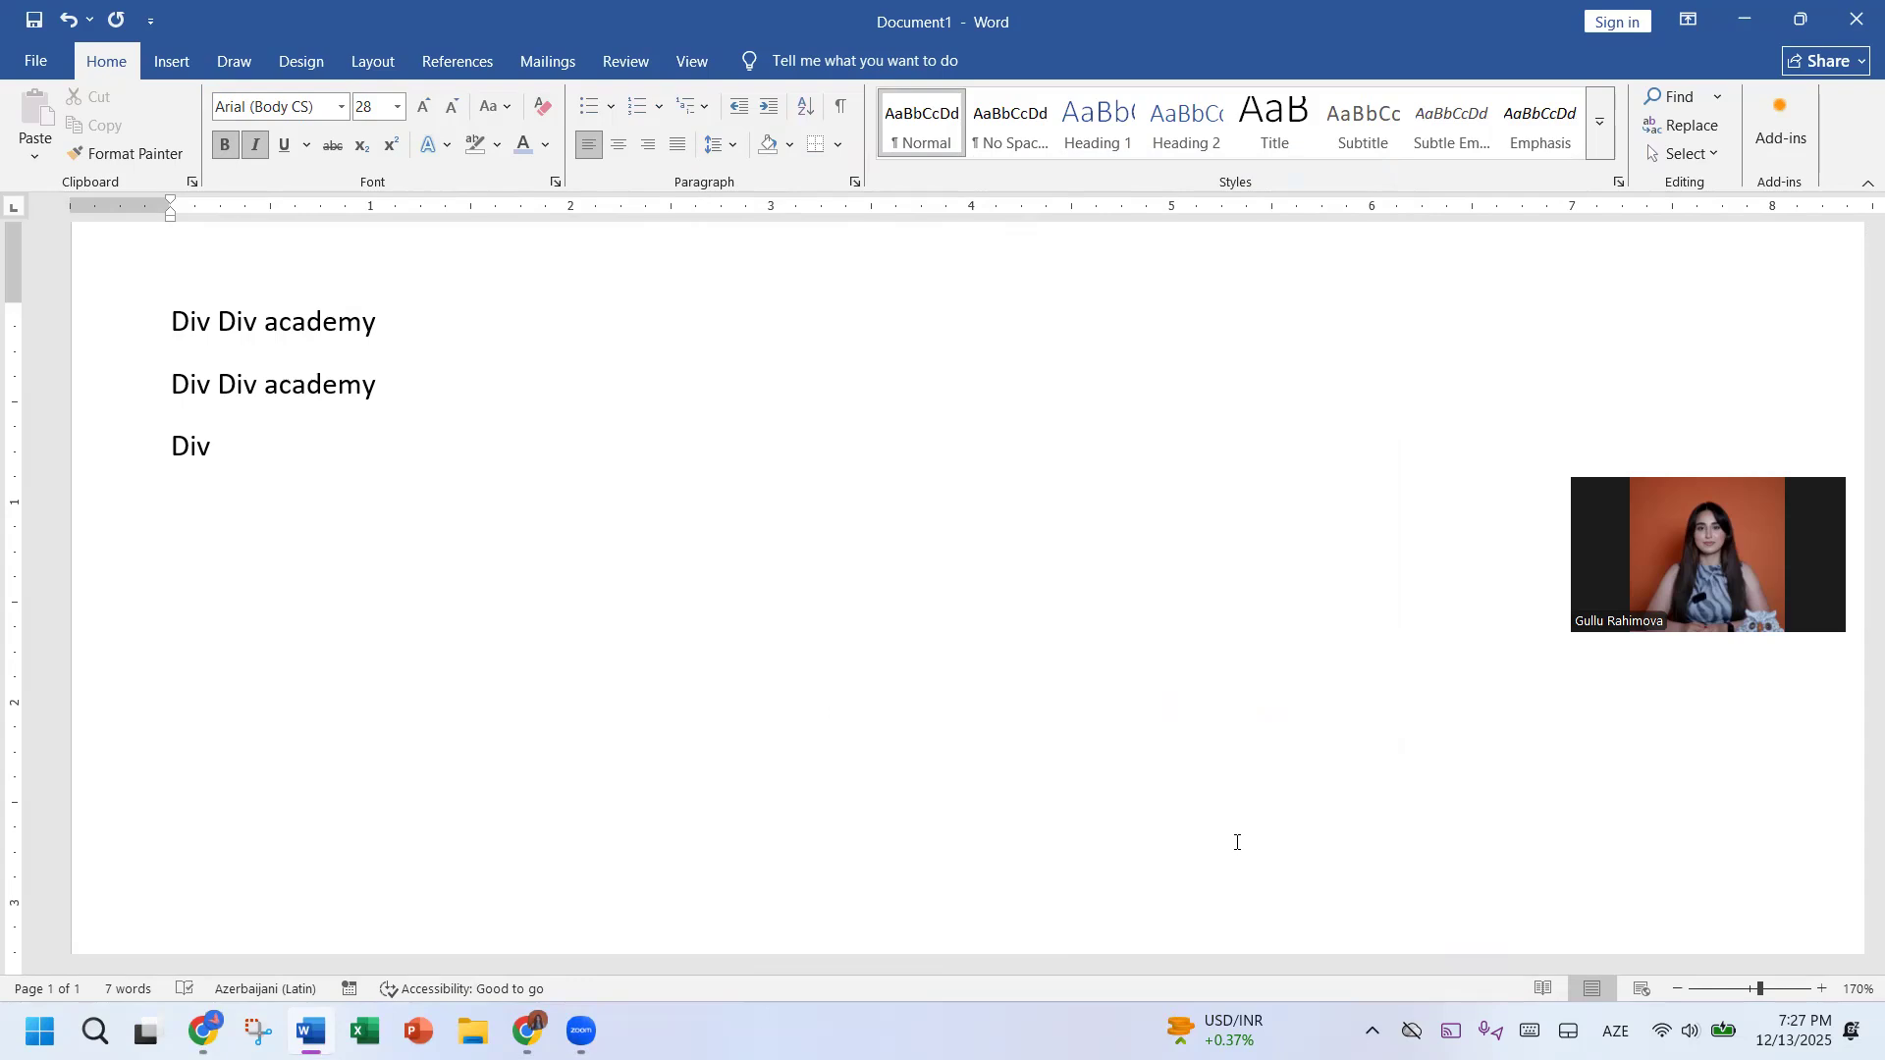
Step: Clear the Hidden font effect for the entire document to bring back the two Div Academy lines
key(ctrl+a)
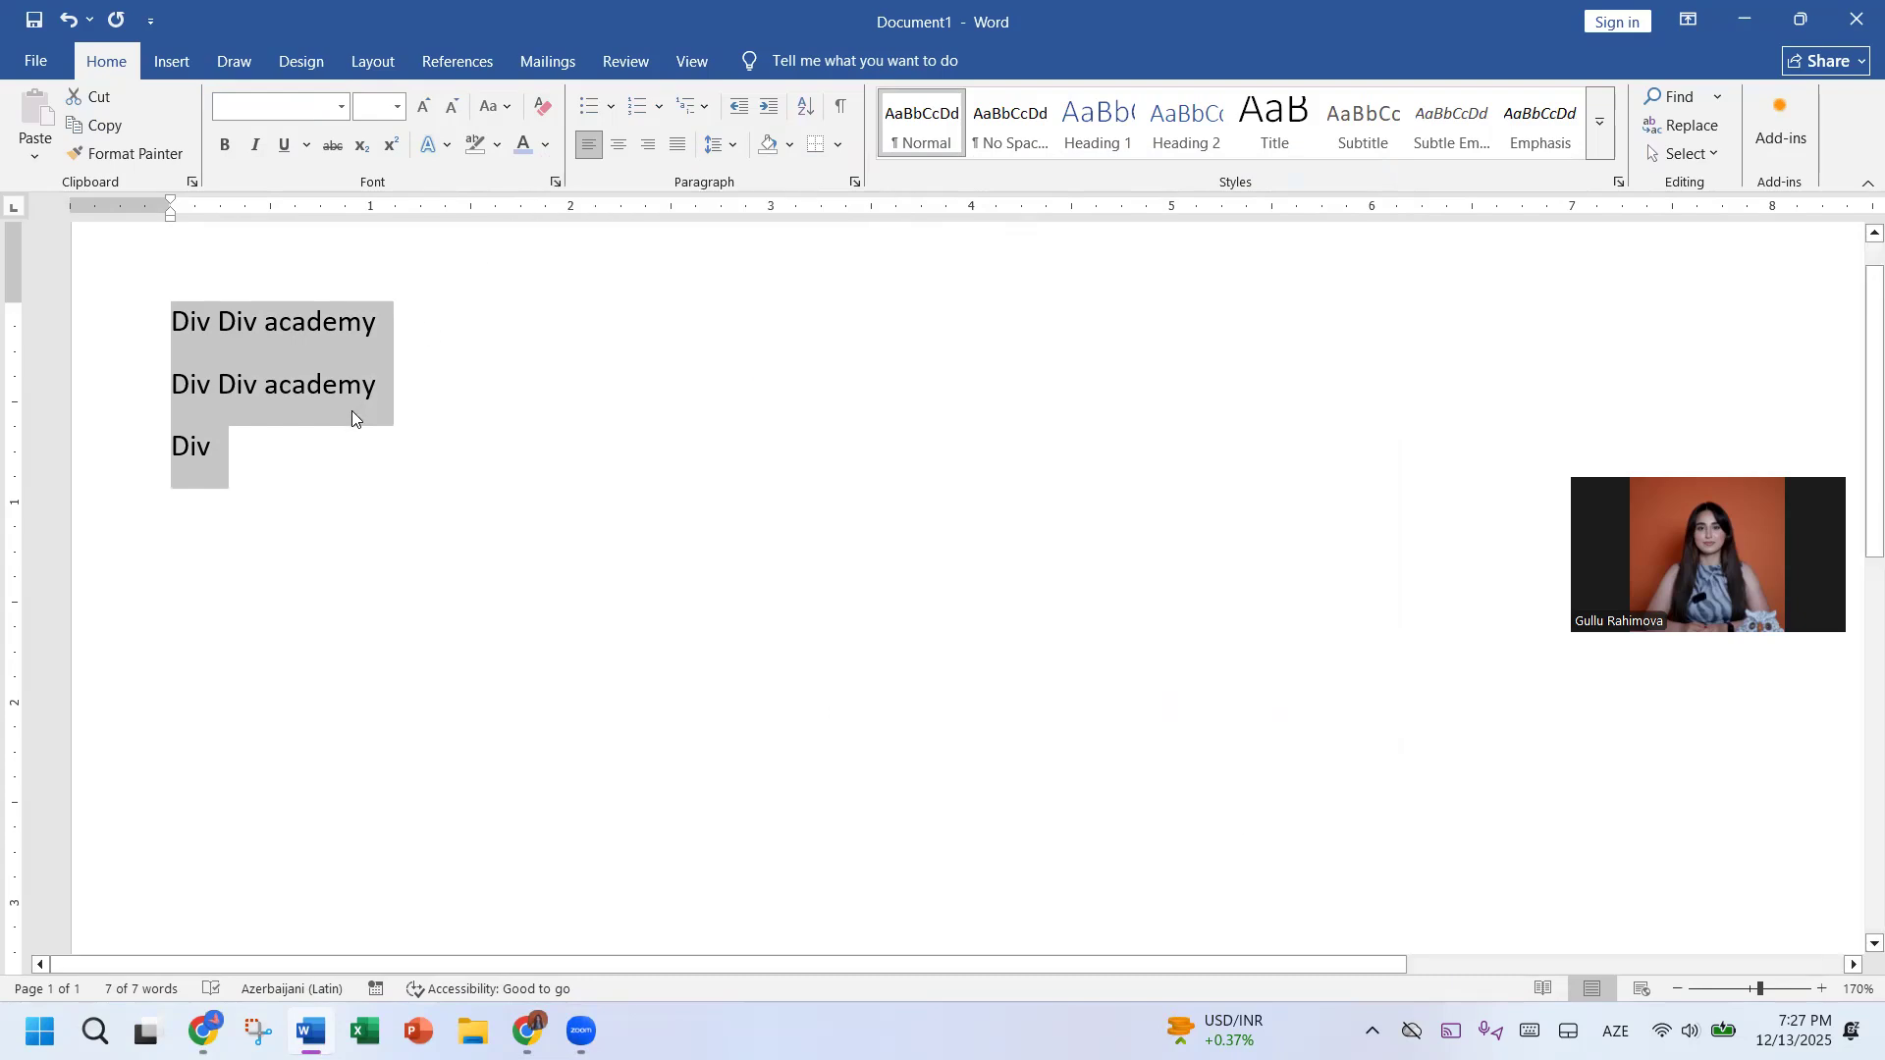
click(330, 535)
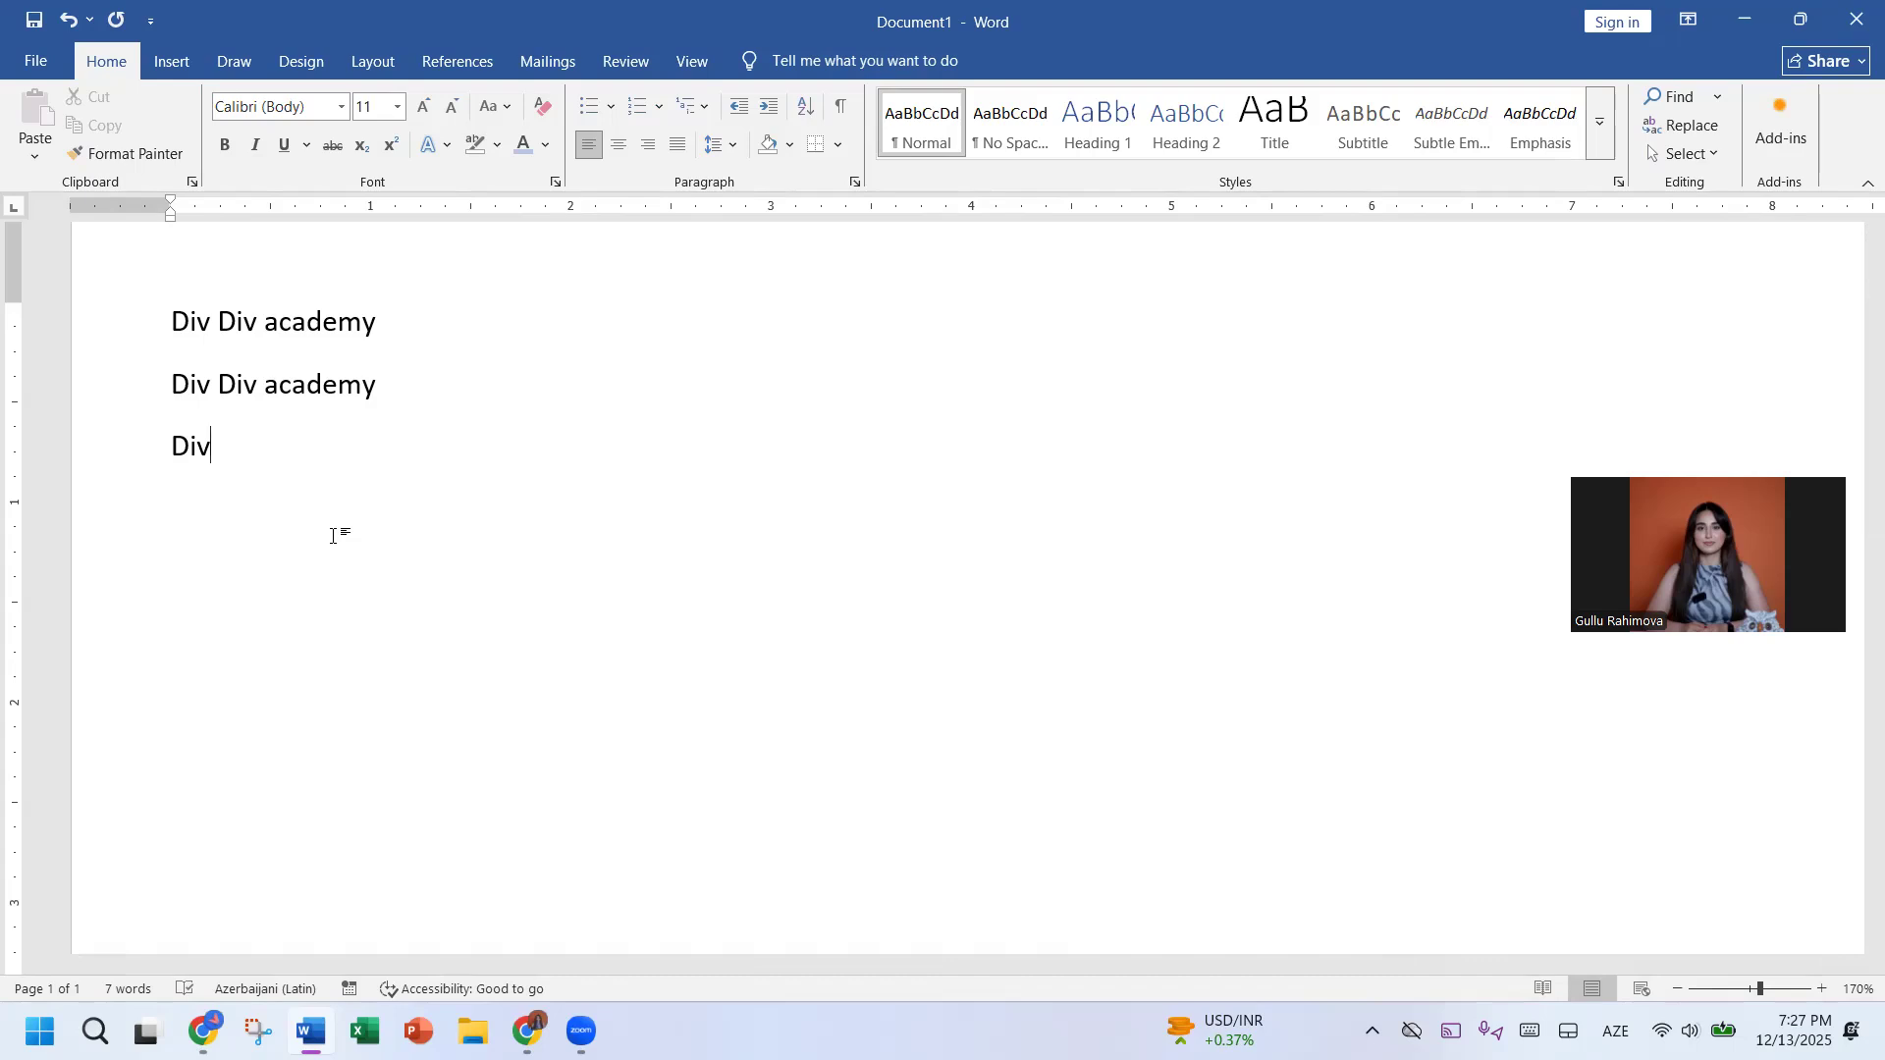
key(ctrl+a)
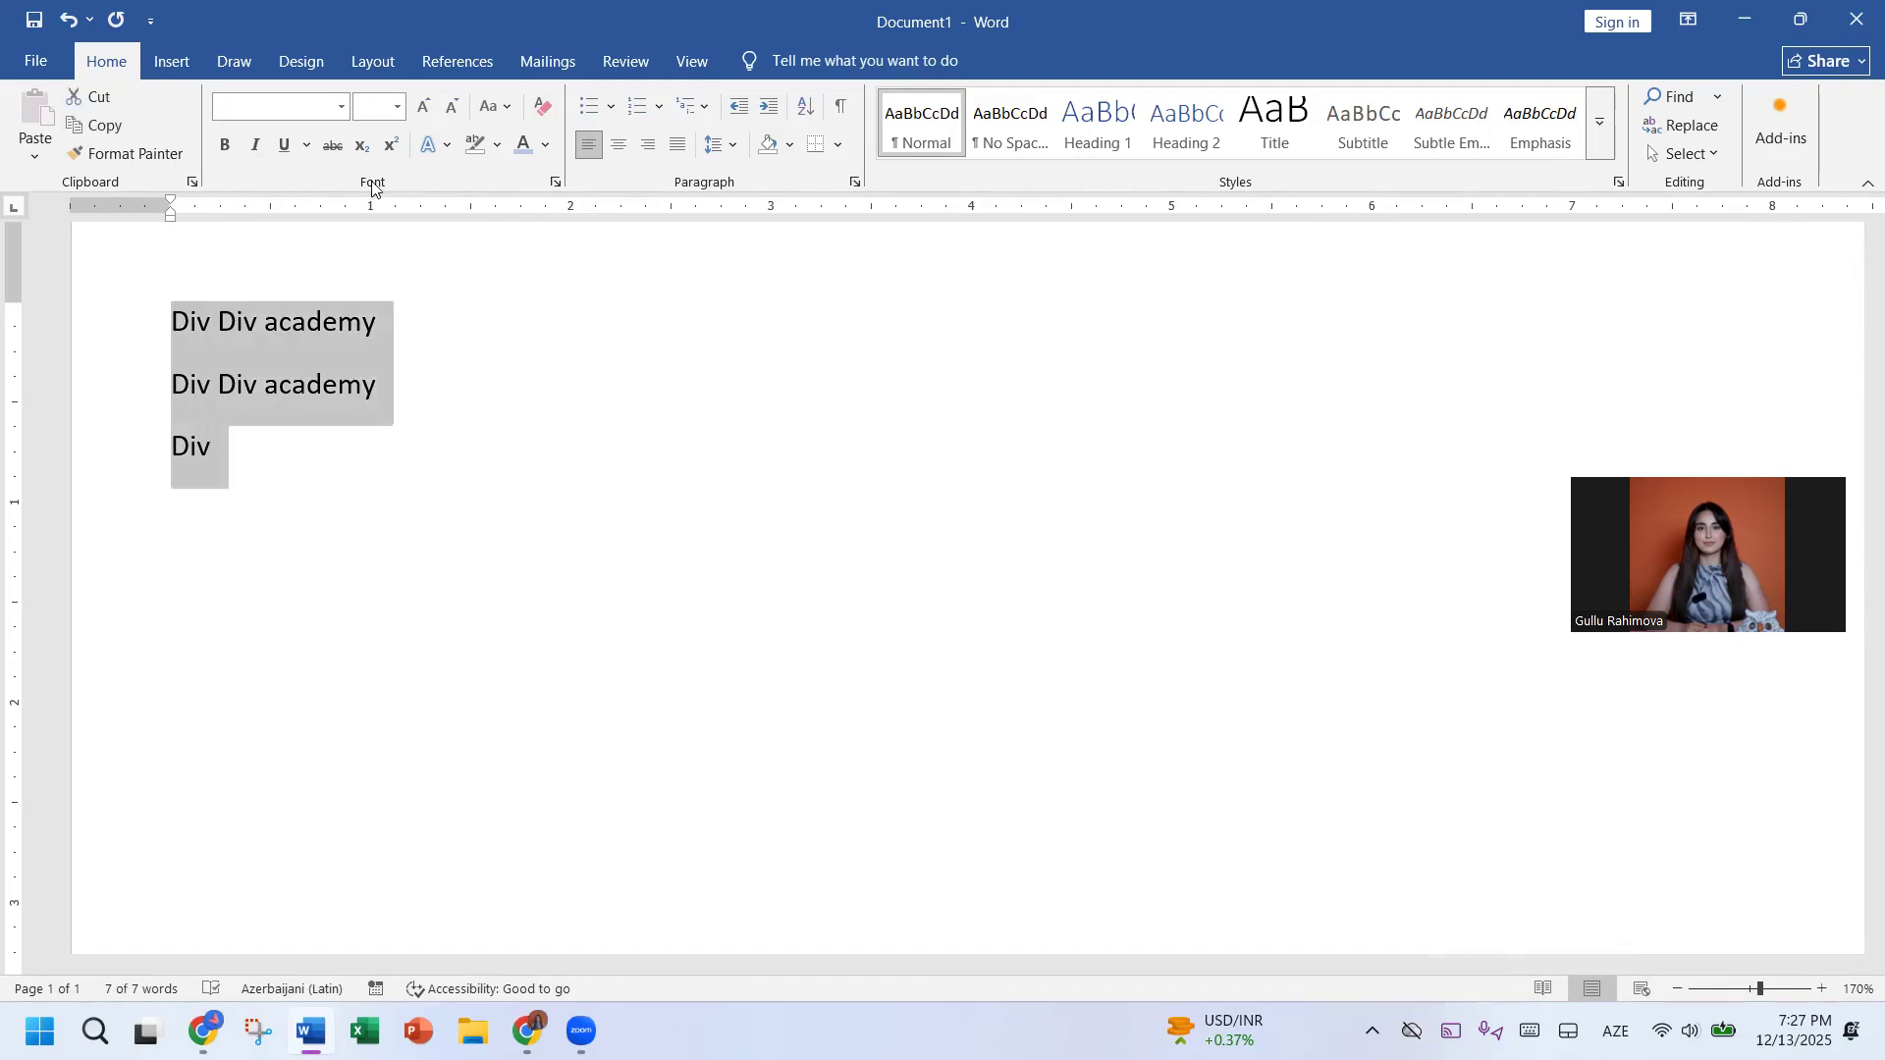
click(554, 181)
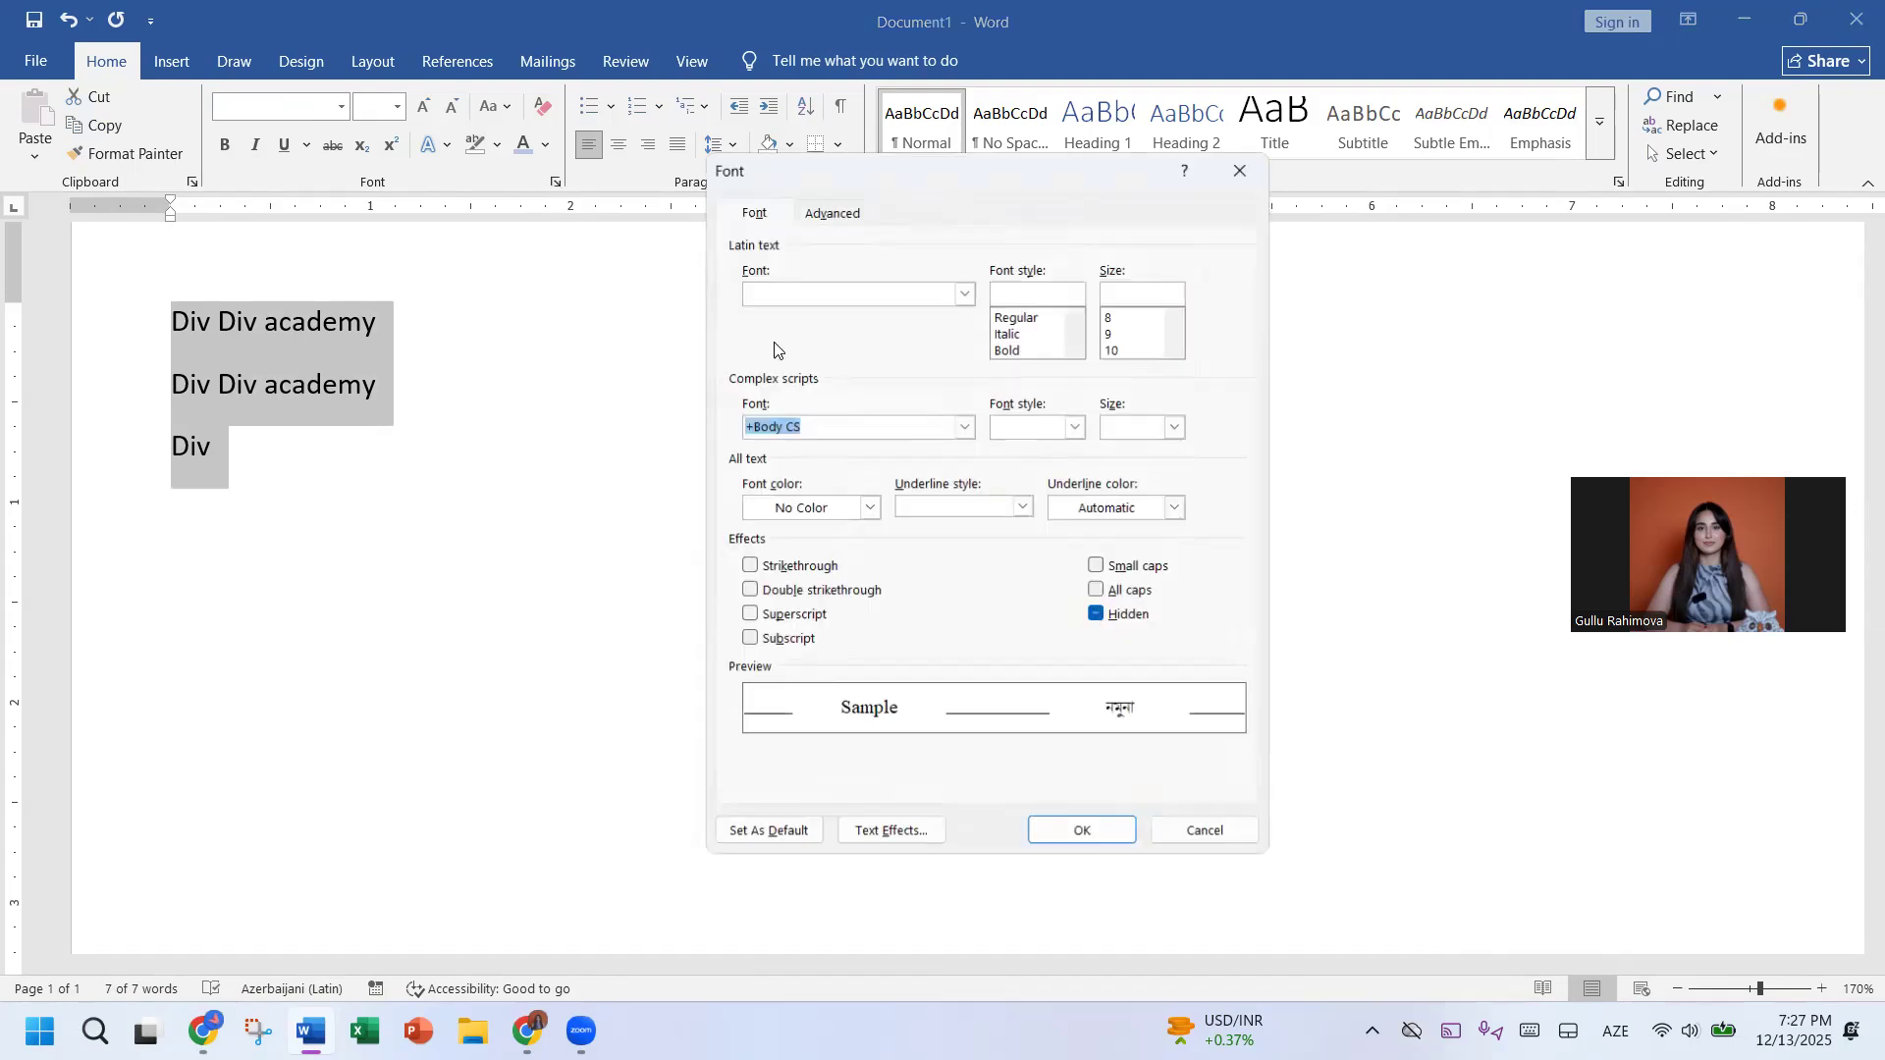
click(1097, 616)
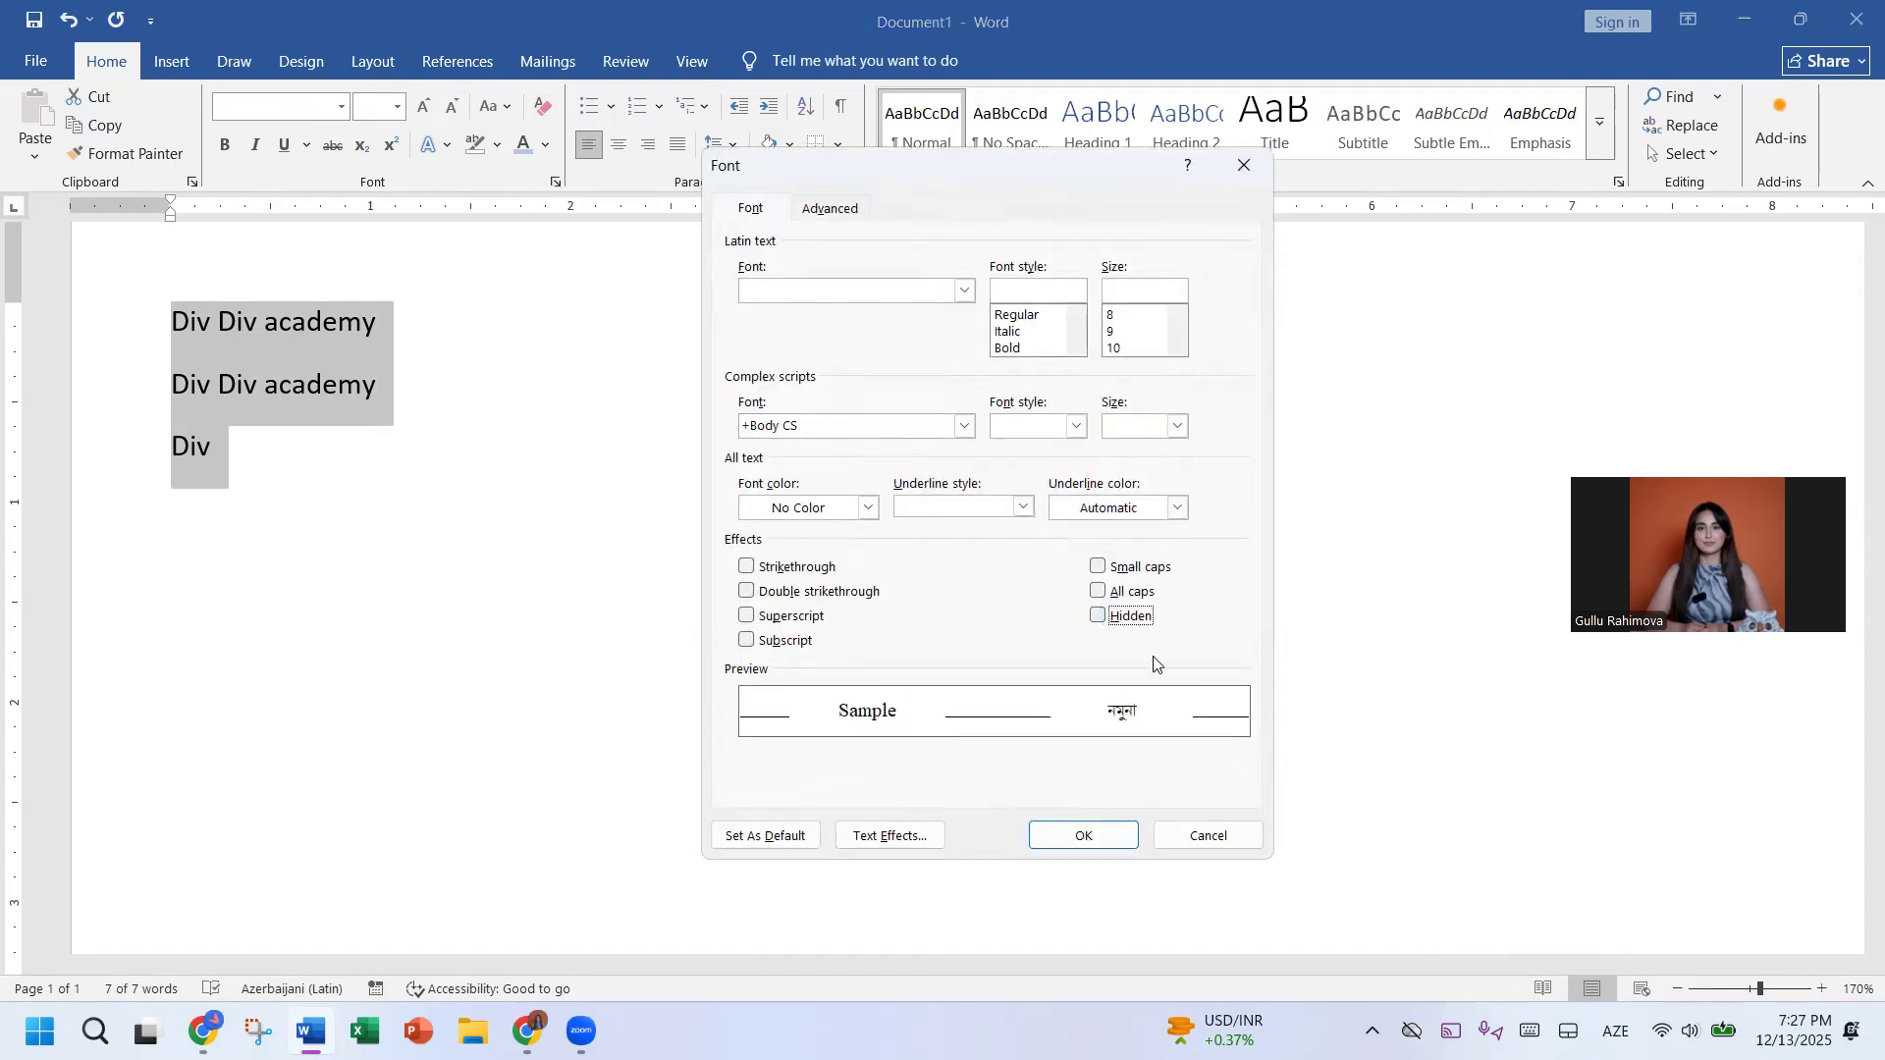
click(1097, 617)
click(1097, 617)
click(1117, 834)
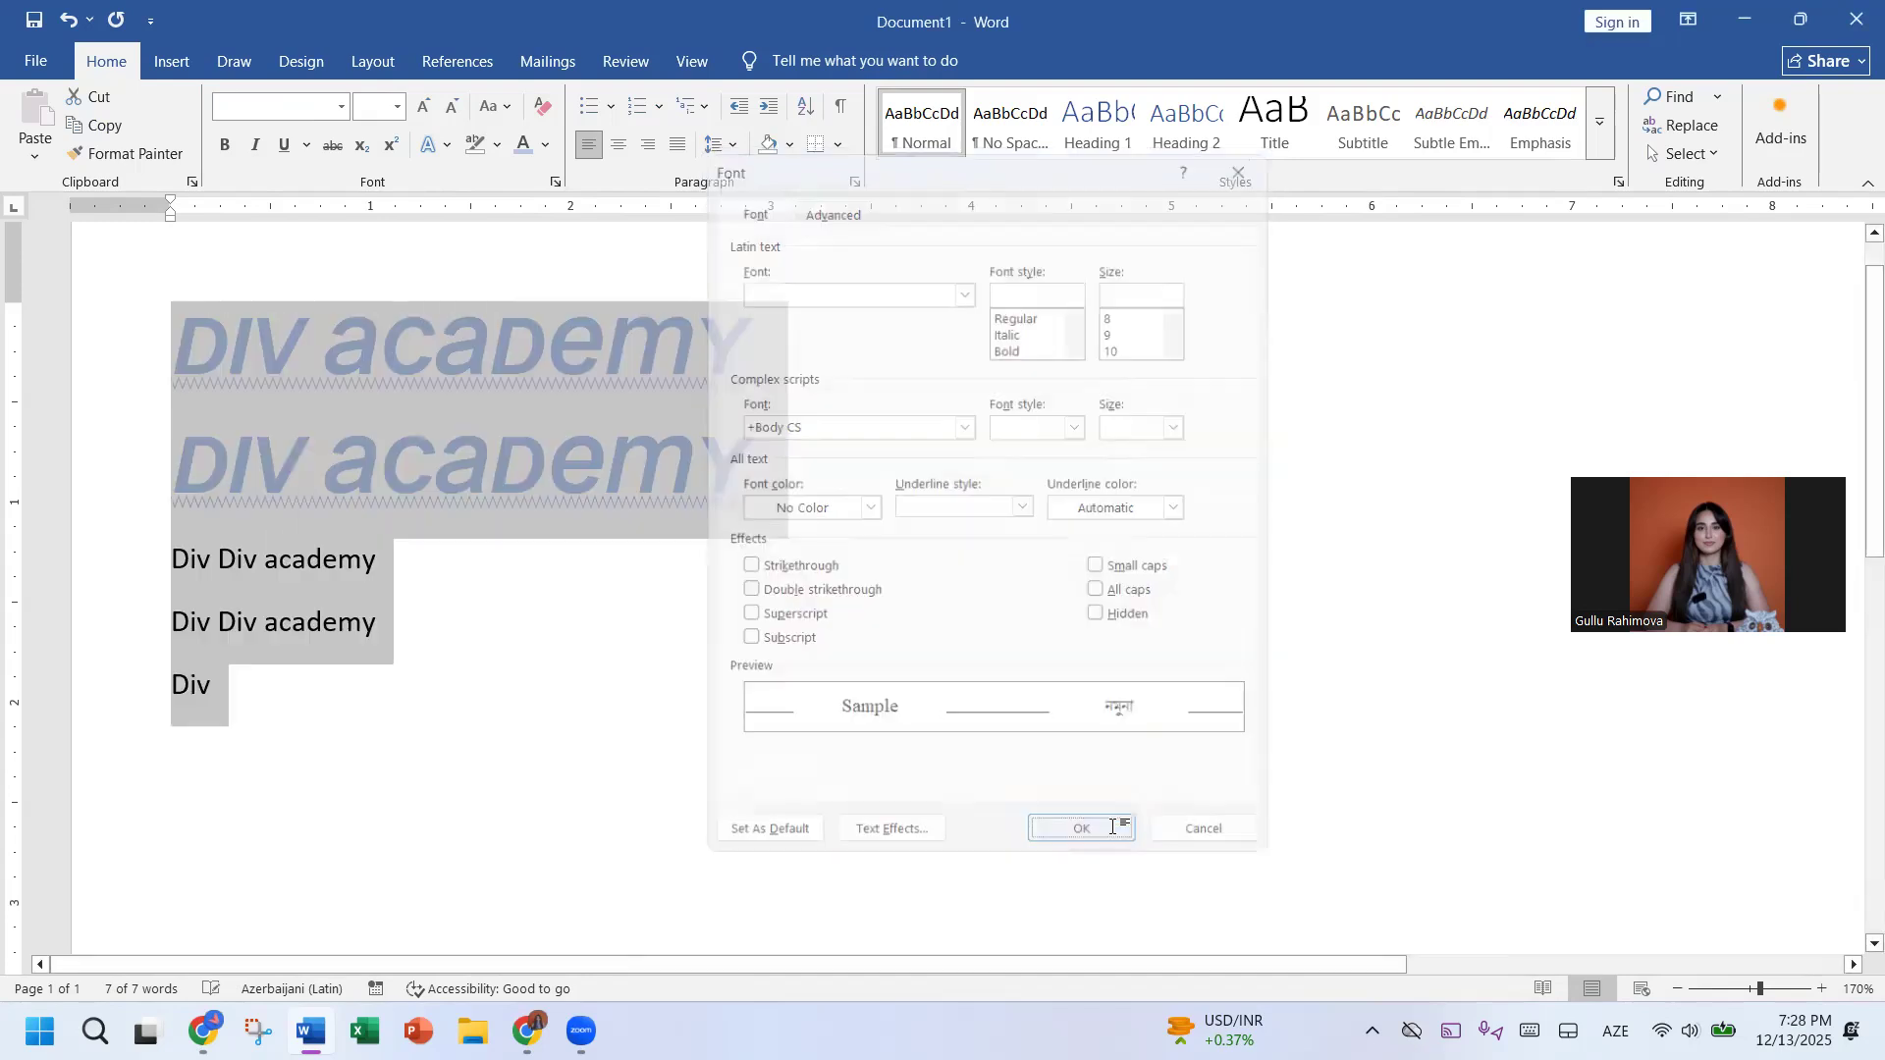
click(1112, 827)
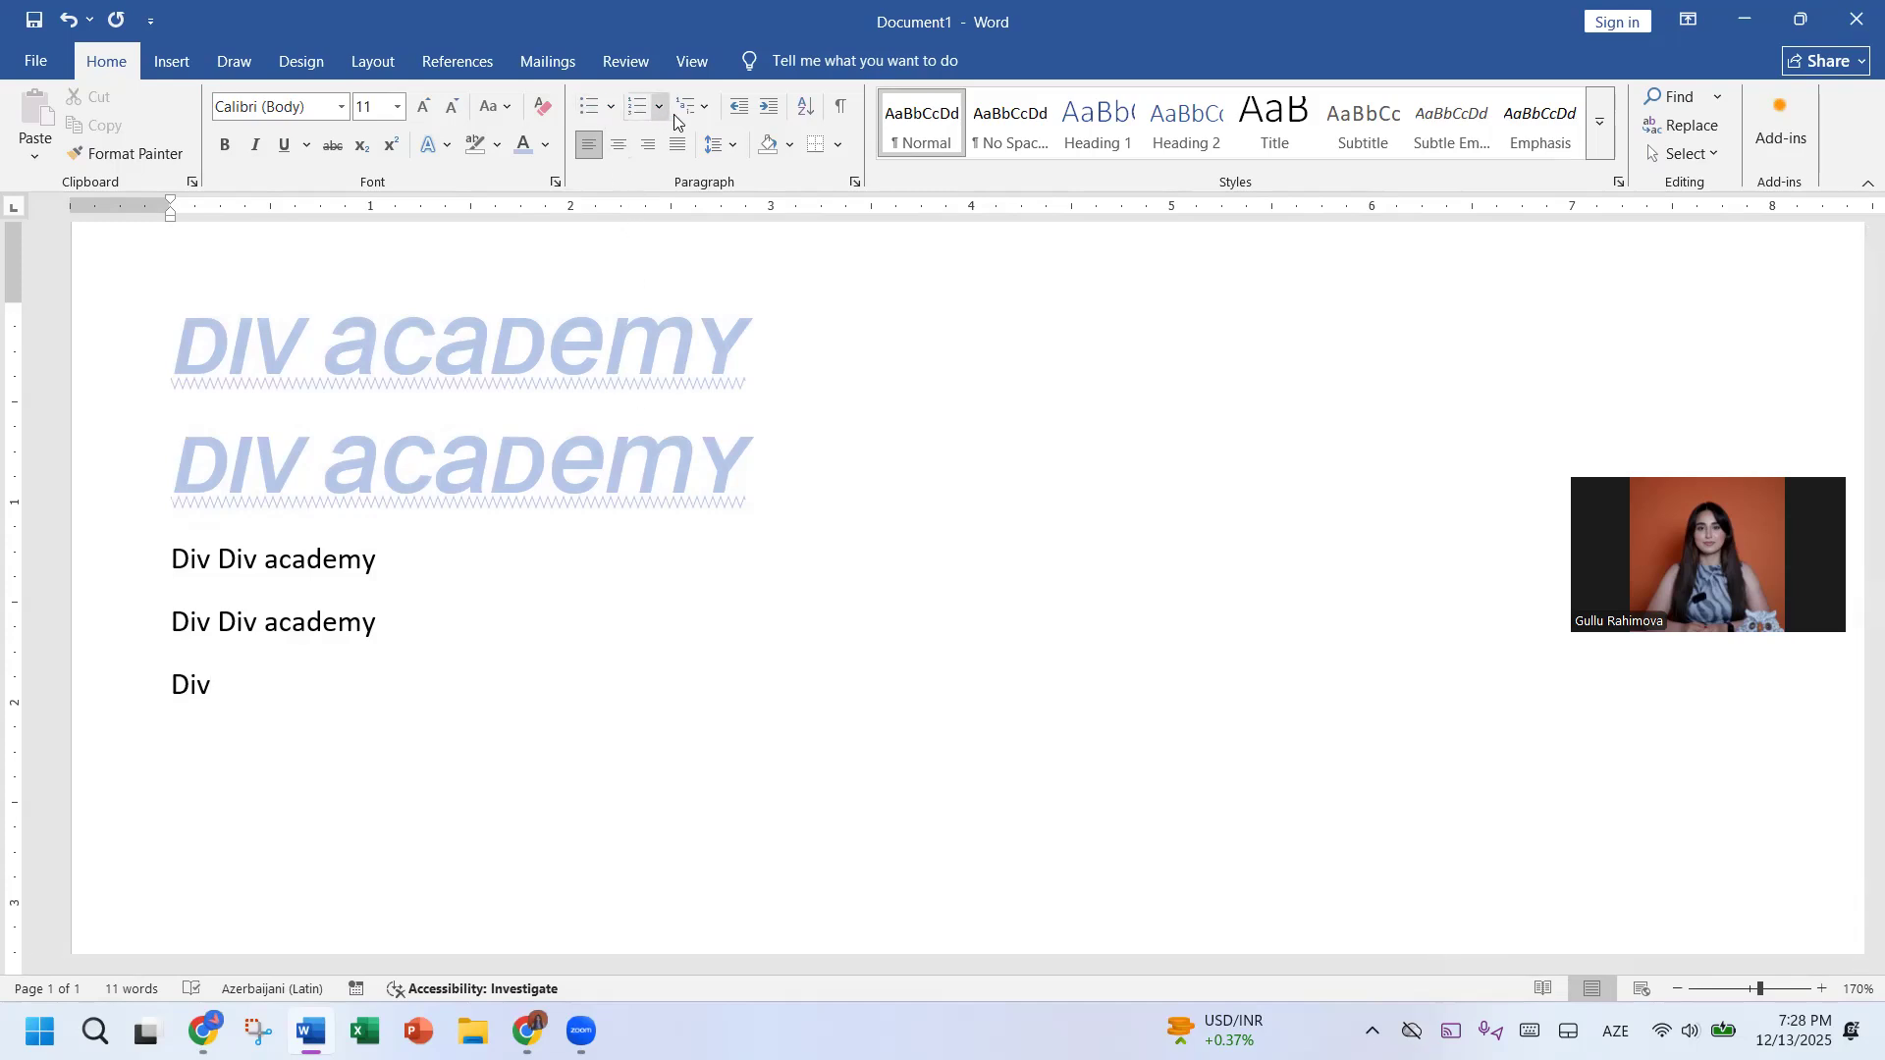
Step: Make the last Div line a square-bulleted list and add the items "Dfghjk" and "Nm" plus an empty item
click(611, 110)
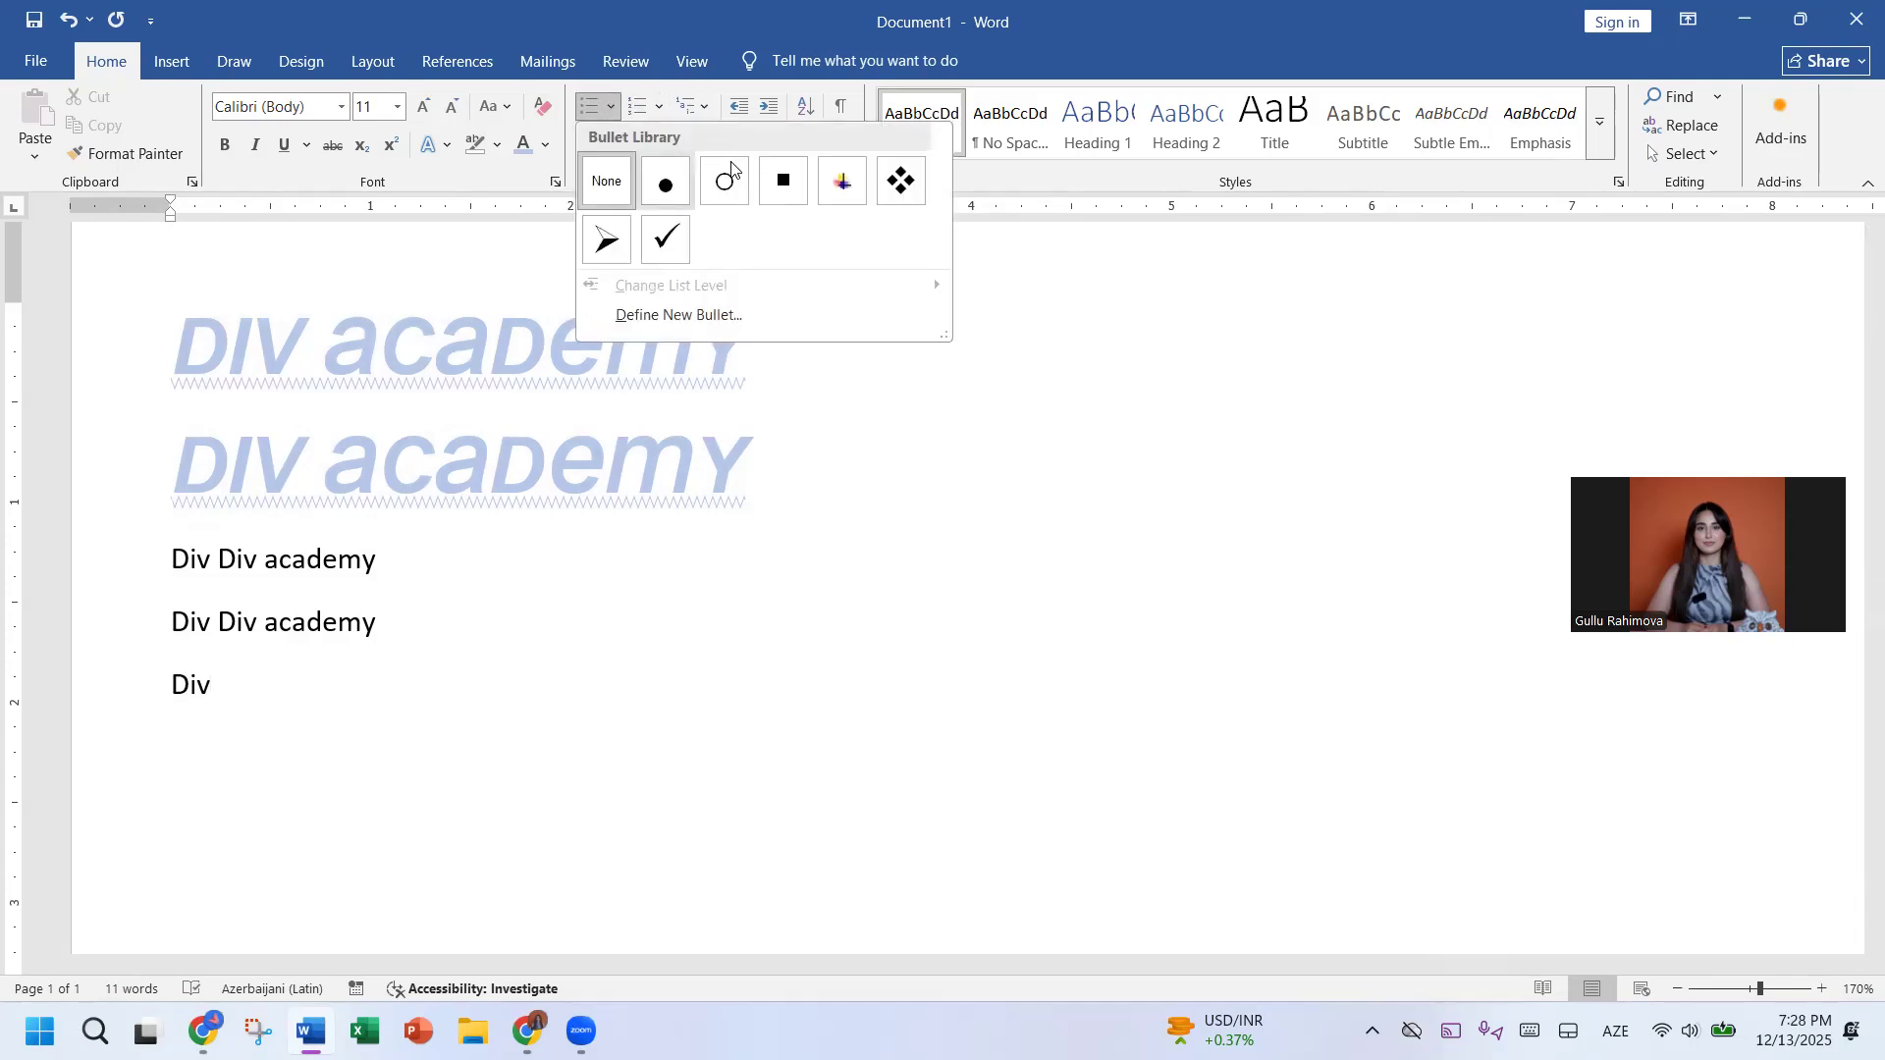
click(801, 180)
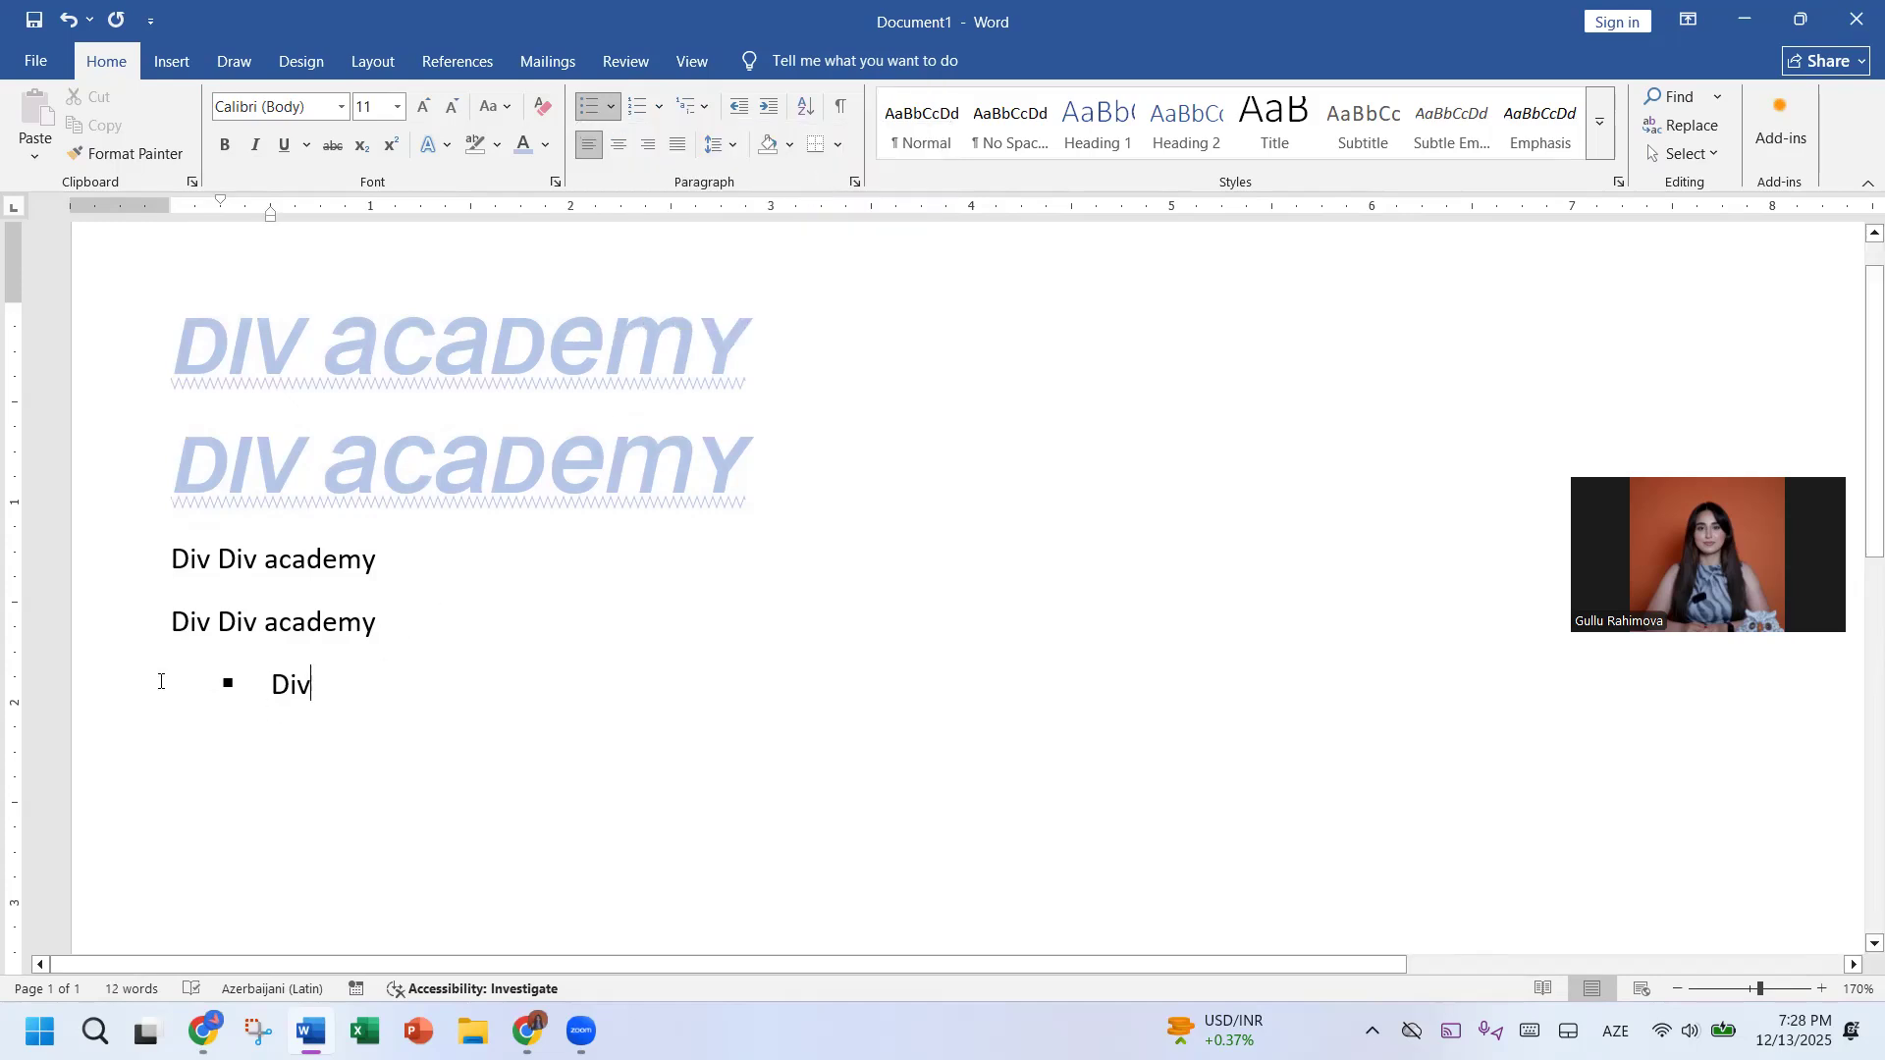
key(Return)
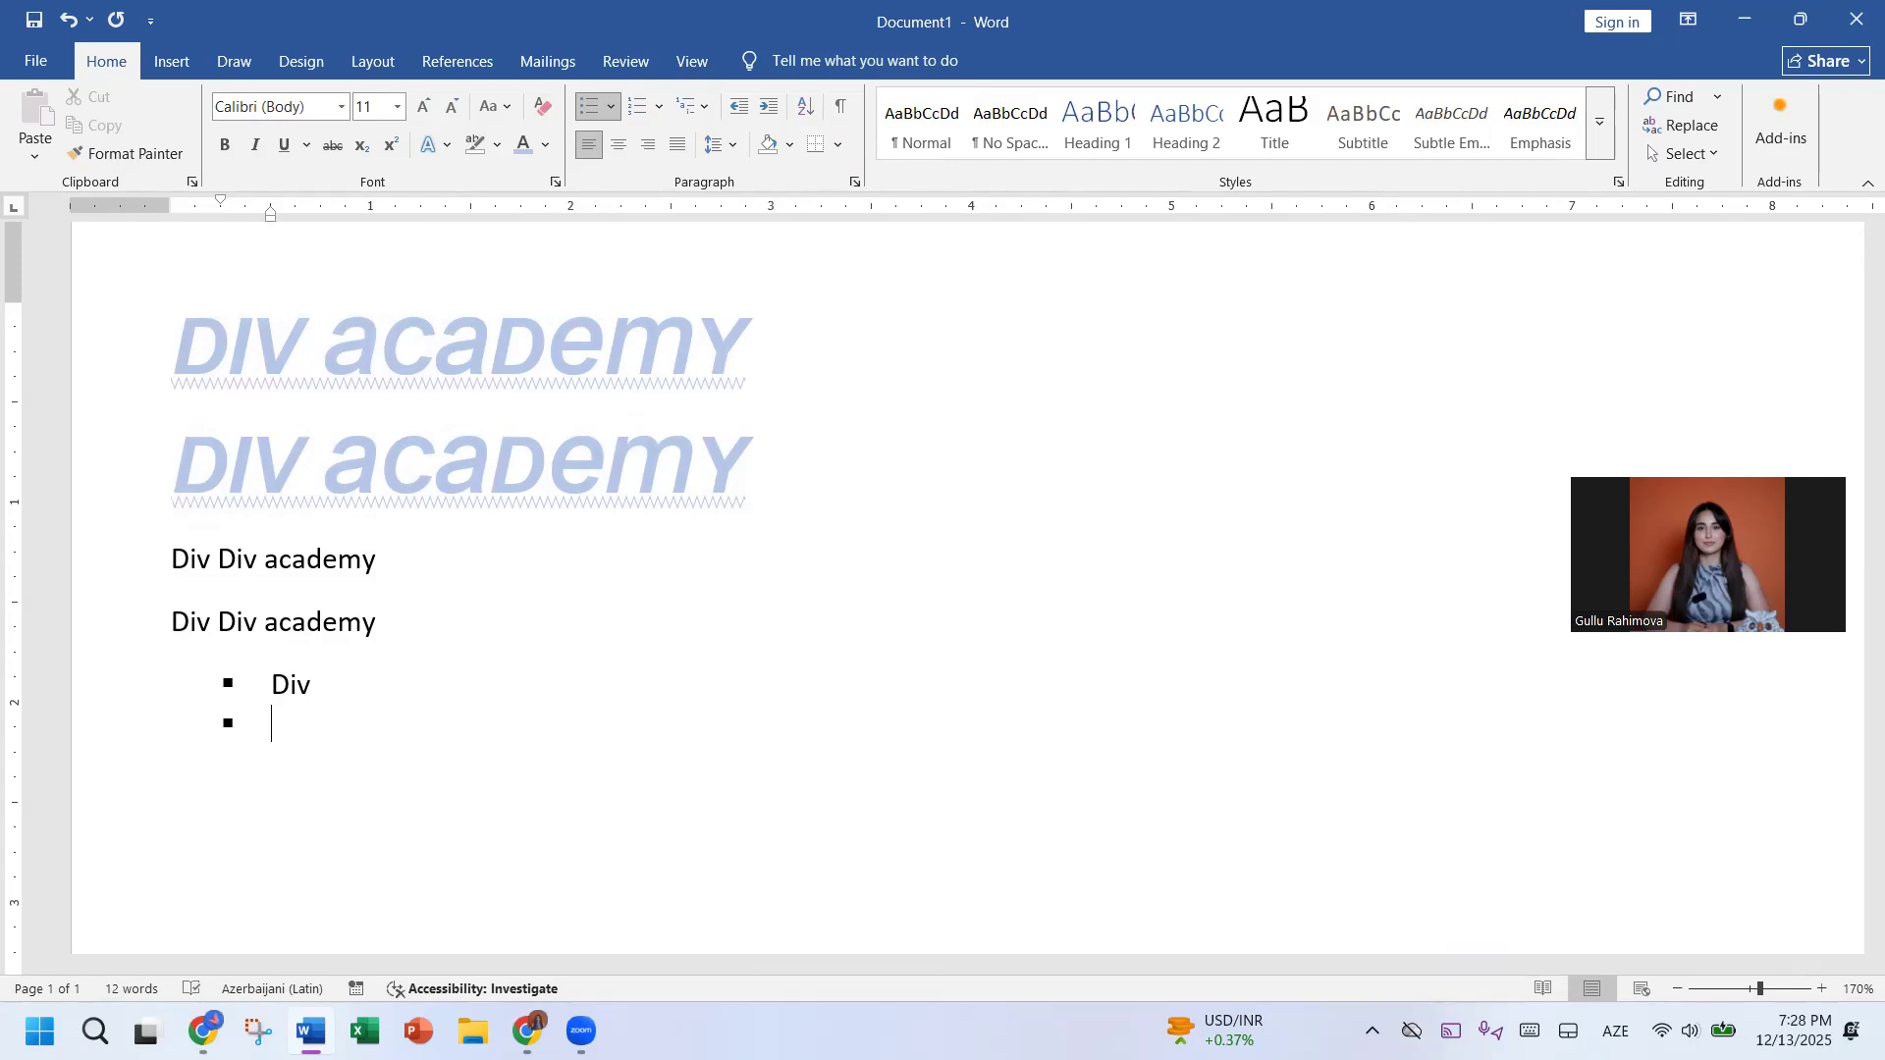
key(Return)
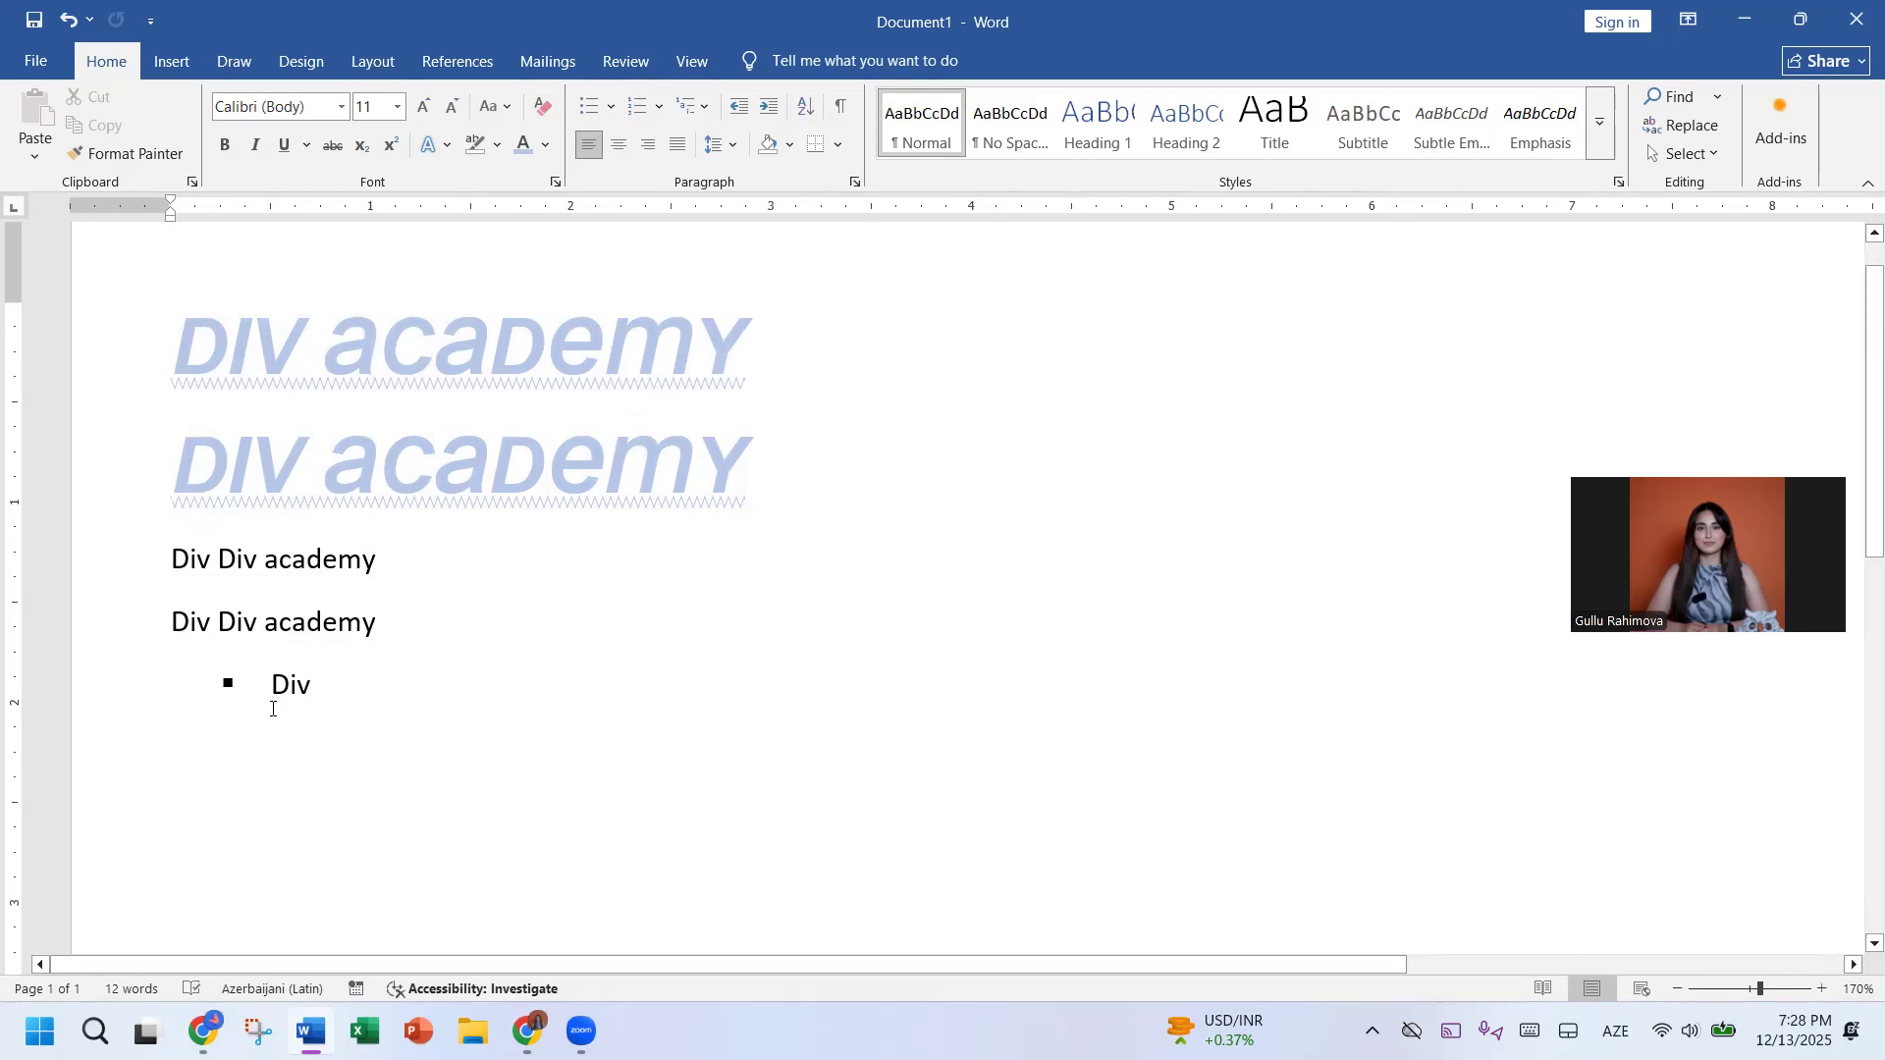
key(ctrl+z)
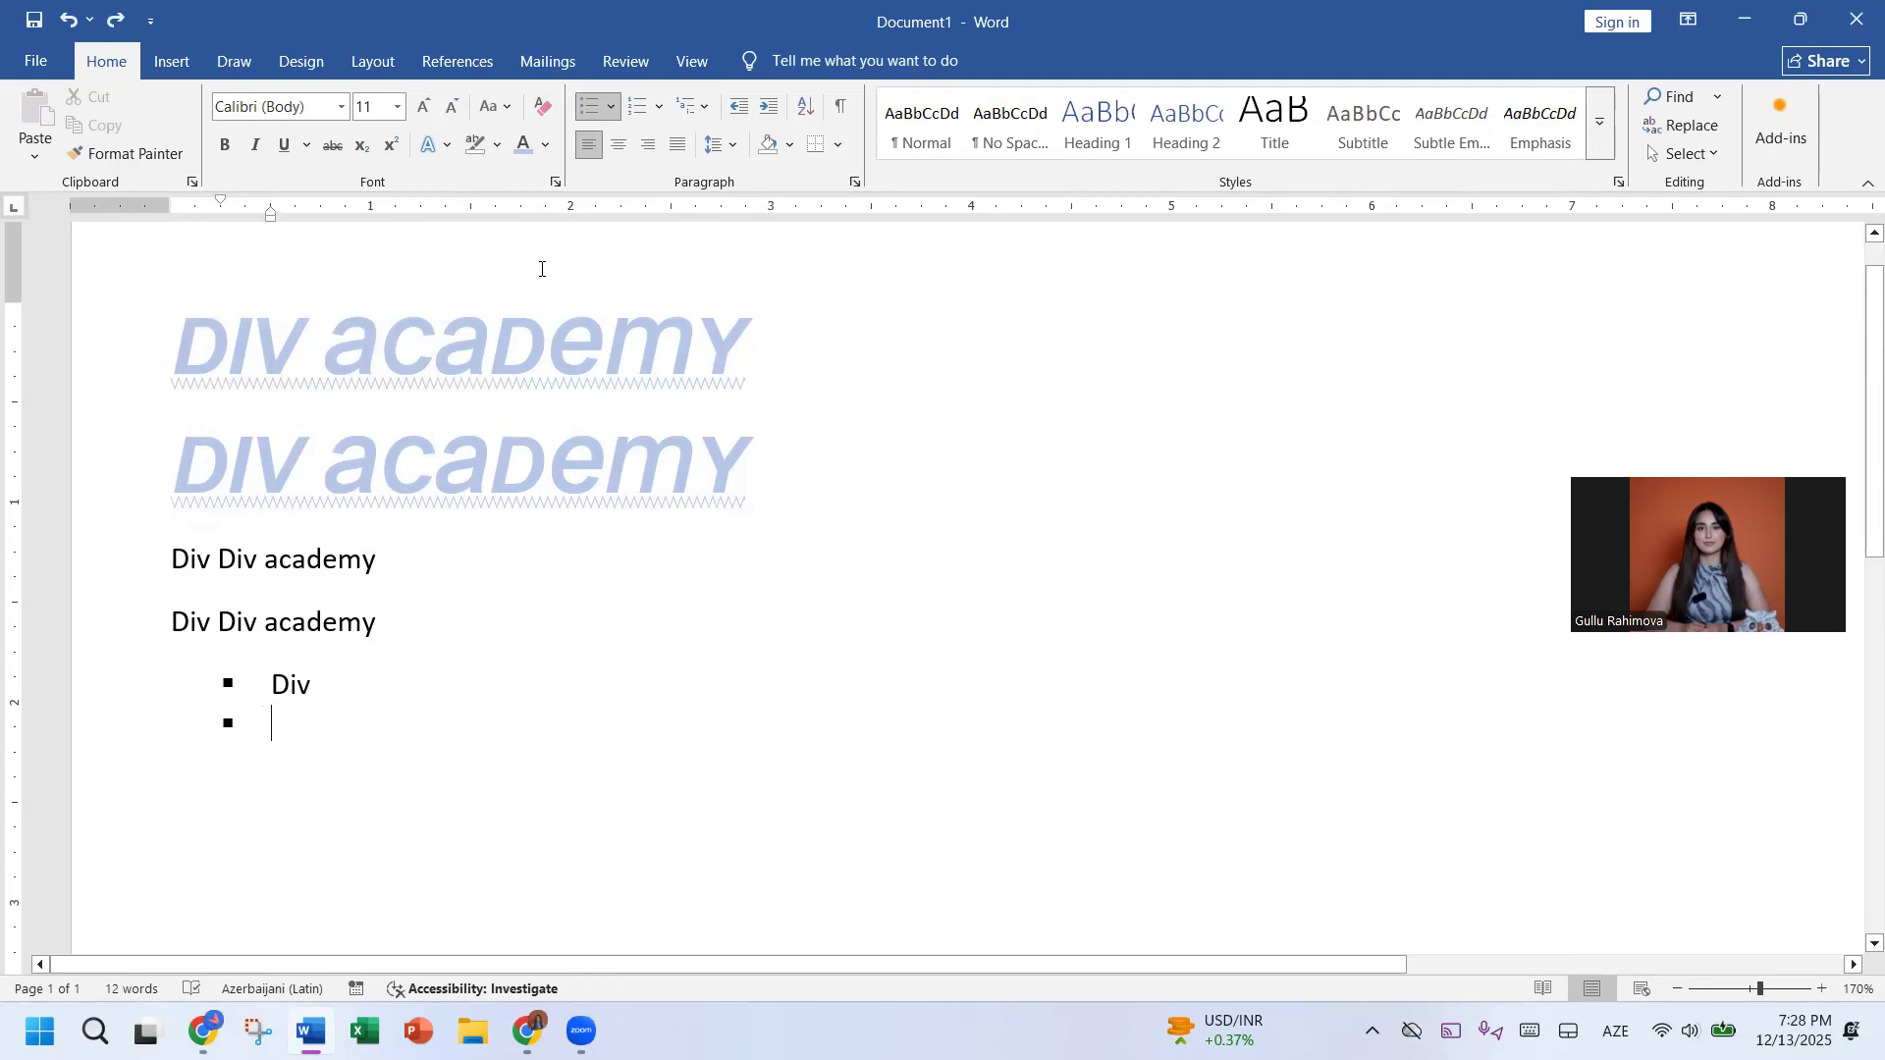
text(dfghjk)
key(Return)
text(nm)
key(Return)
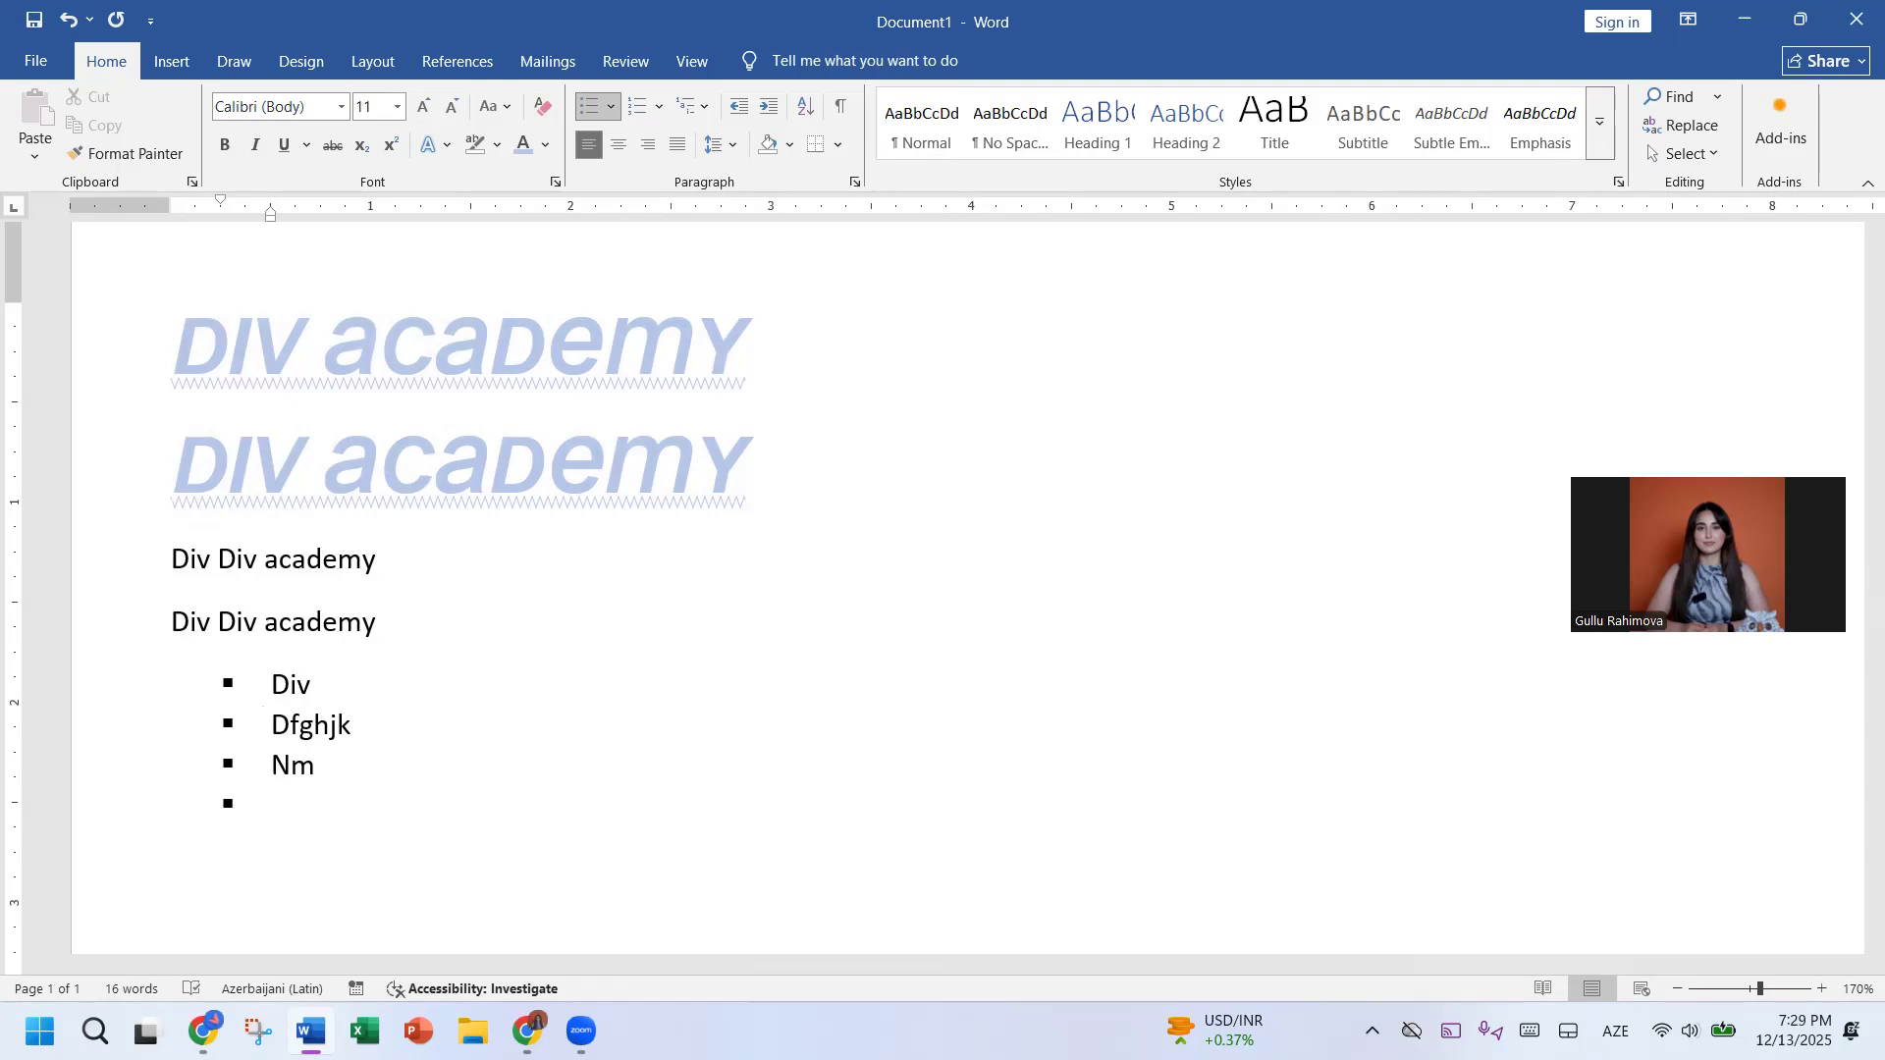
Step: Change the list's bullets to A. B. C. lettering and switch it to 1. 2. 3. numbering
click(658, 105)
click(766, 313)
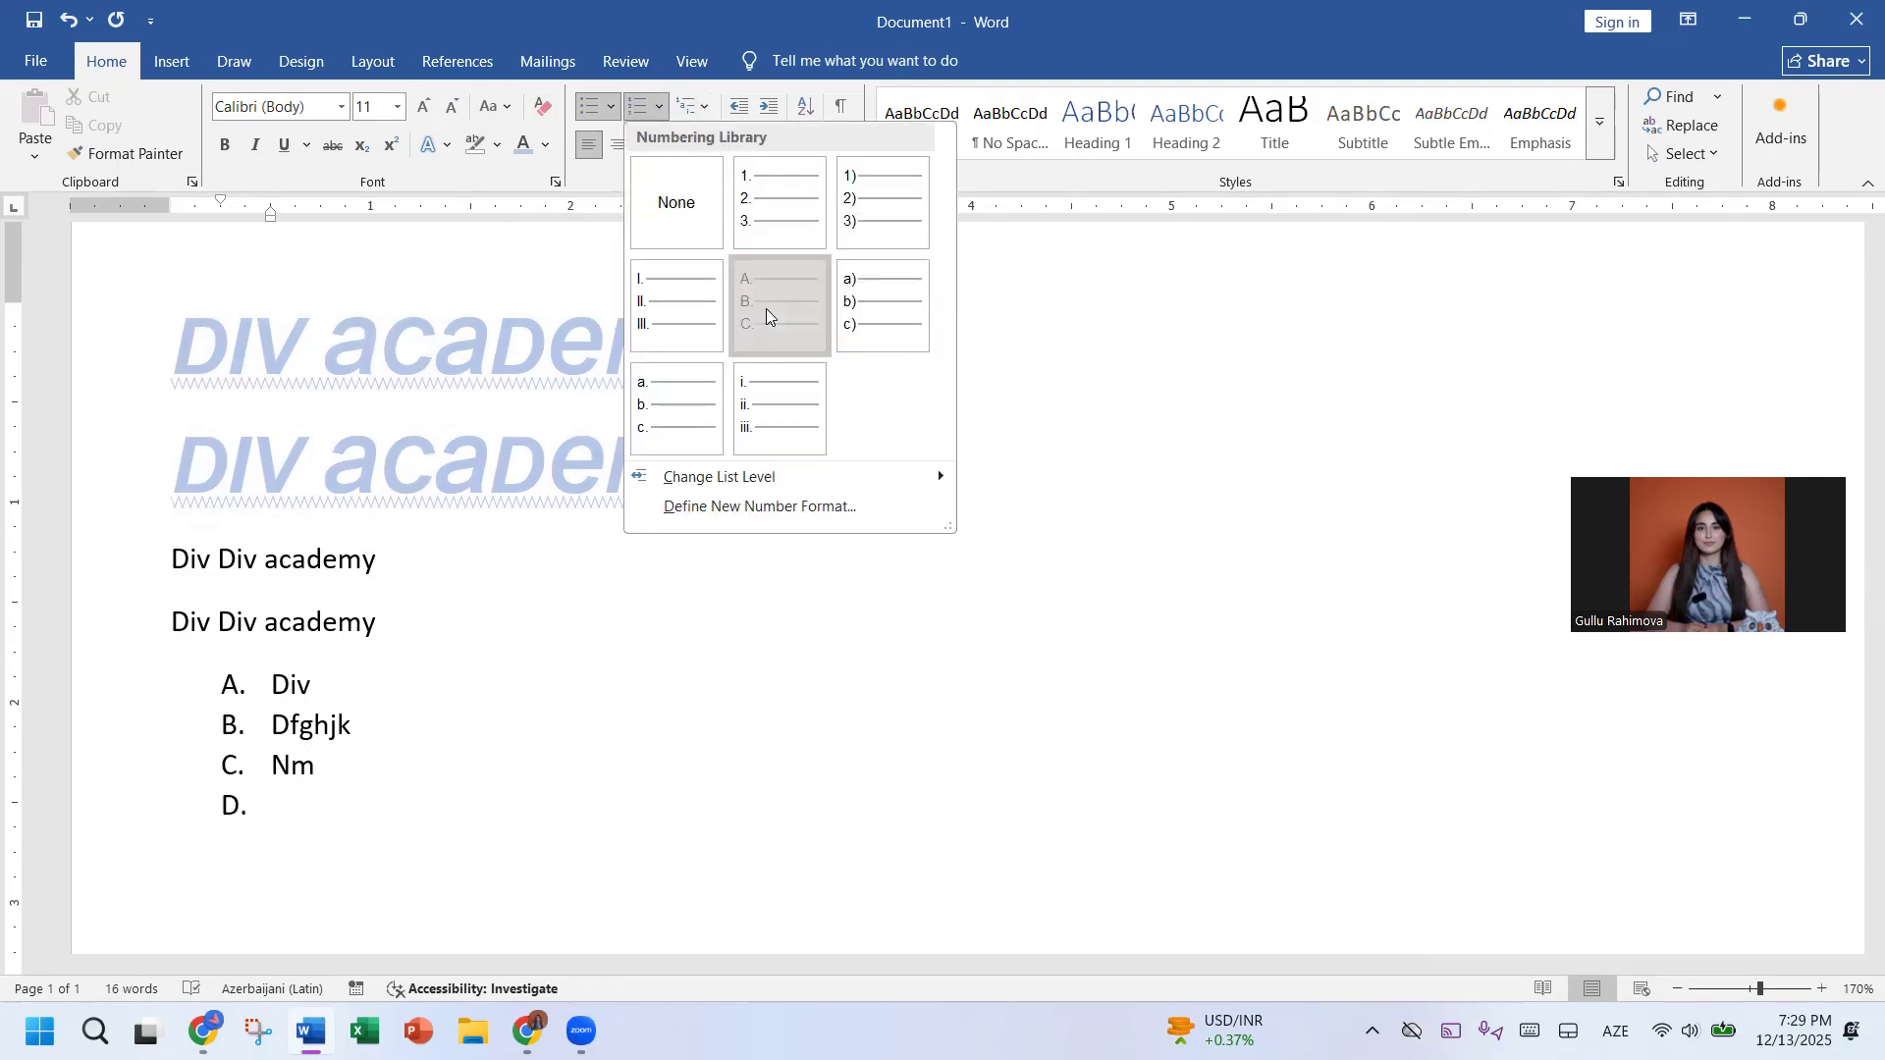
click(658, 105)
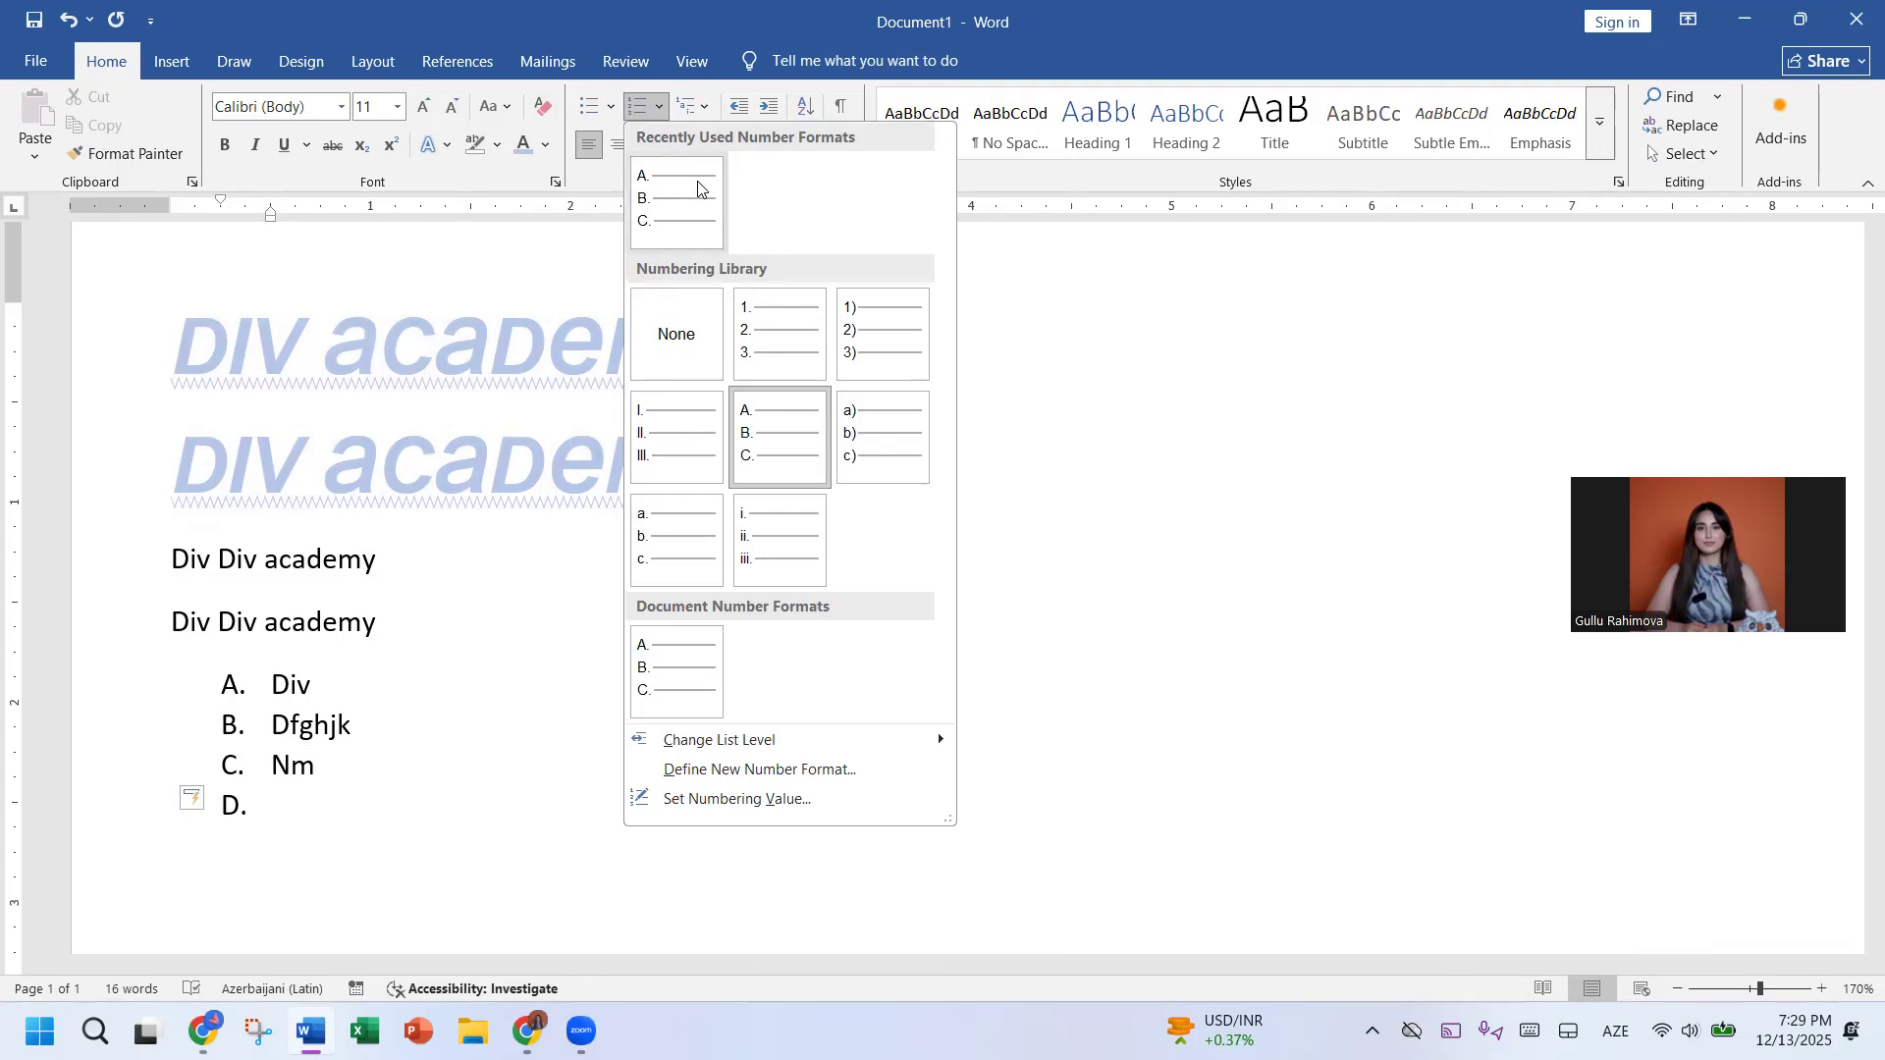
click(751, 312)
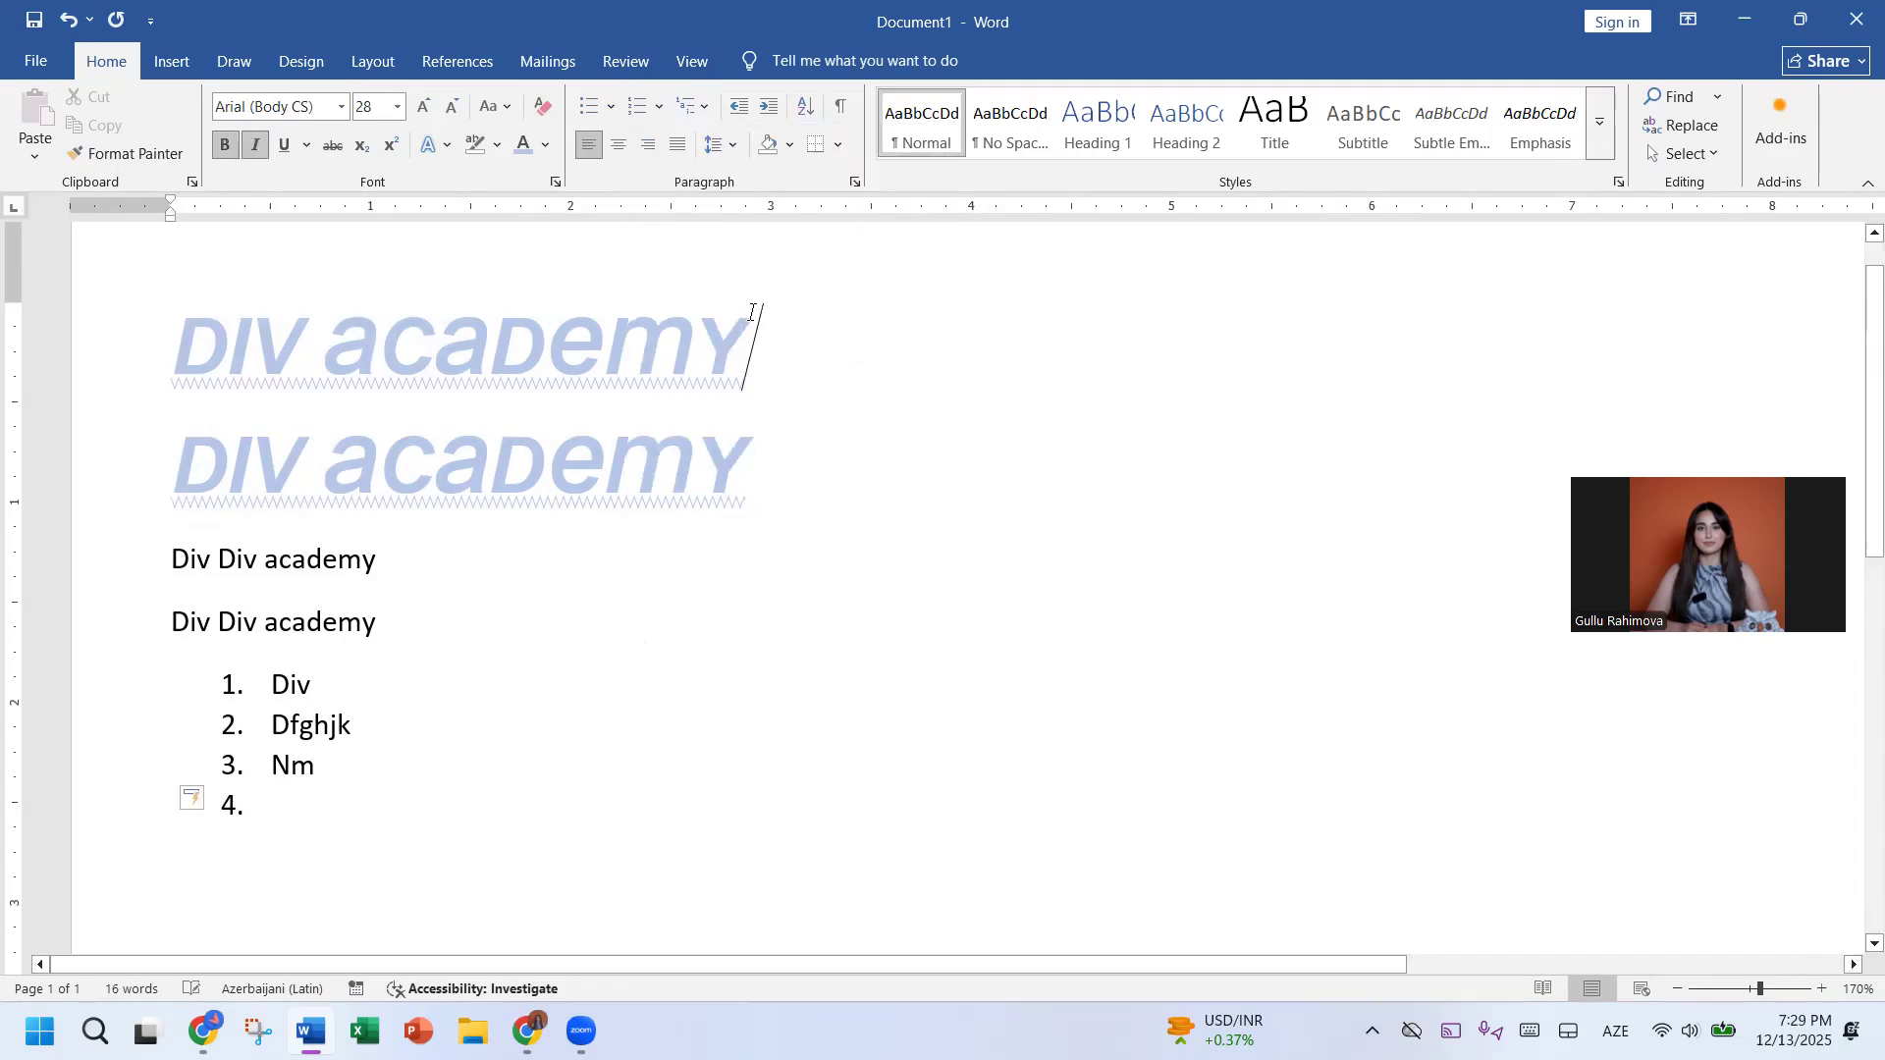
Step: Preview the multilevel numbering styles in the list library, including the 1, 1.1, 1.1.1 scheme
click(698, 106)
mouse_move(808, 382)
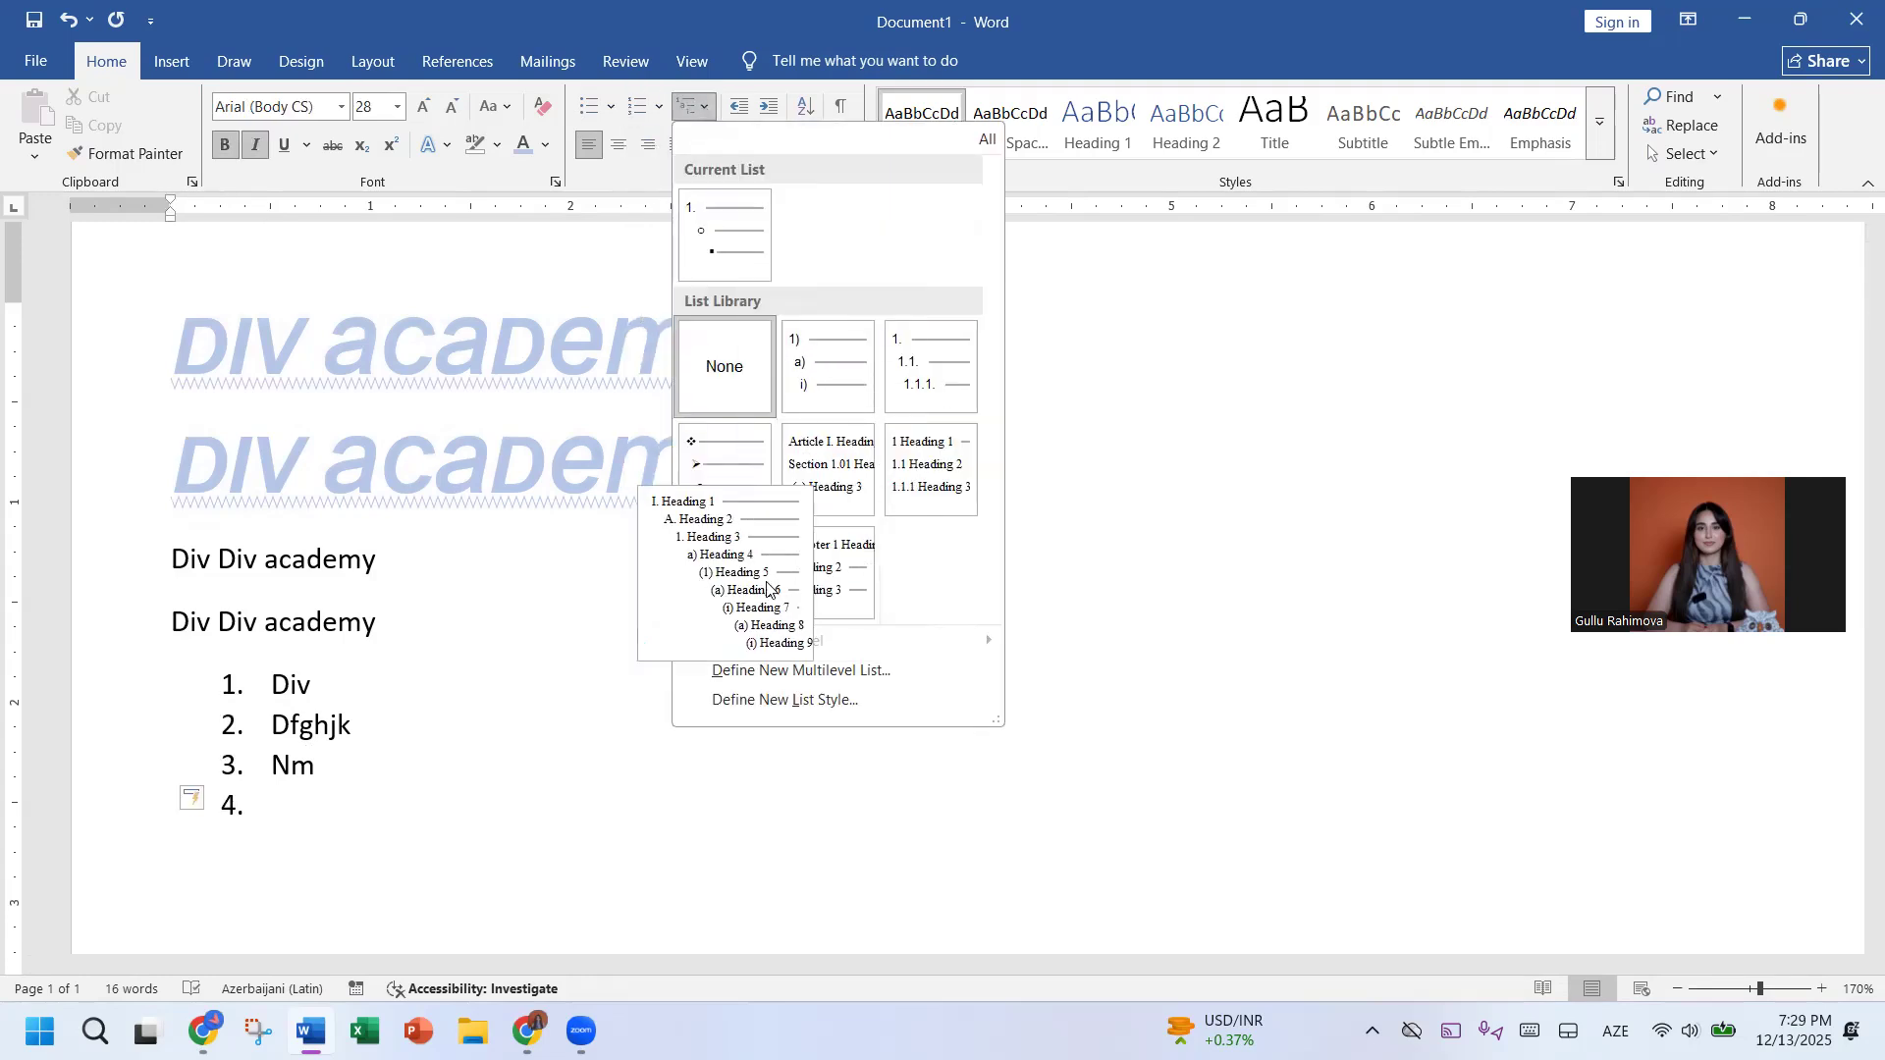
mouse_move(851, 481)
mouse_move(910, 380)
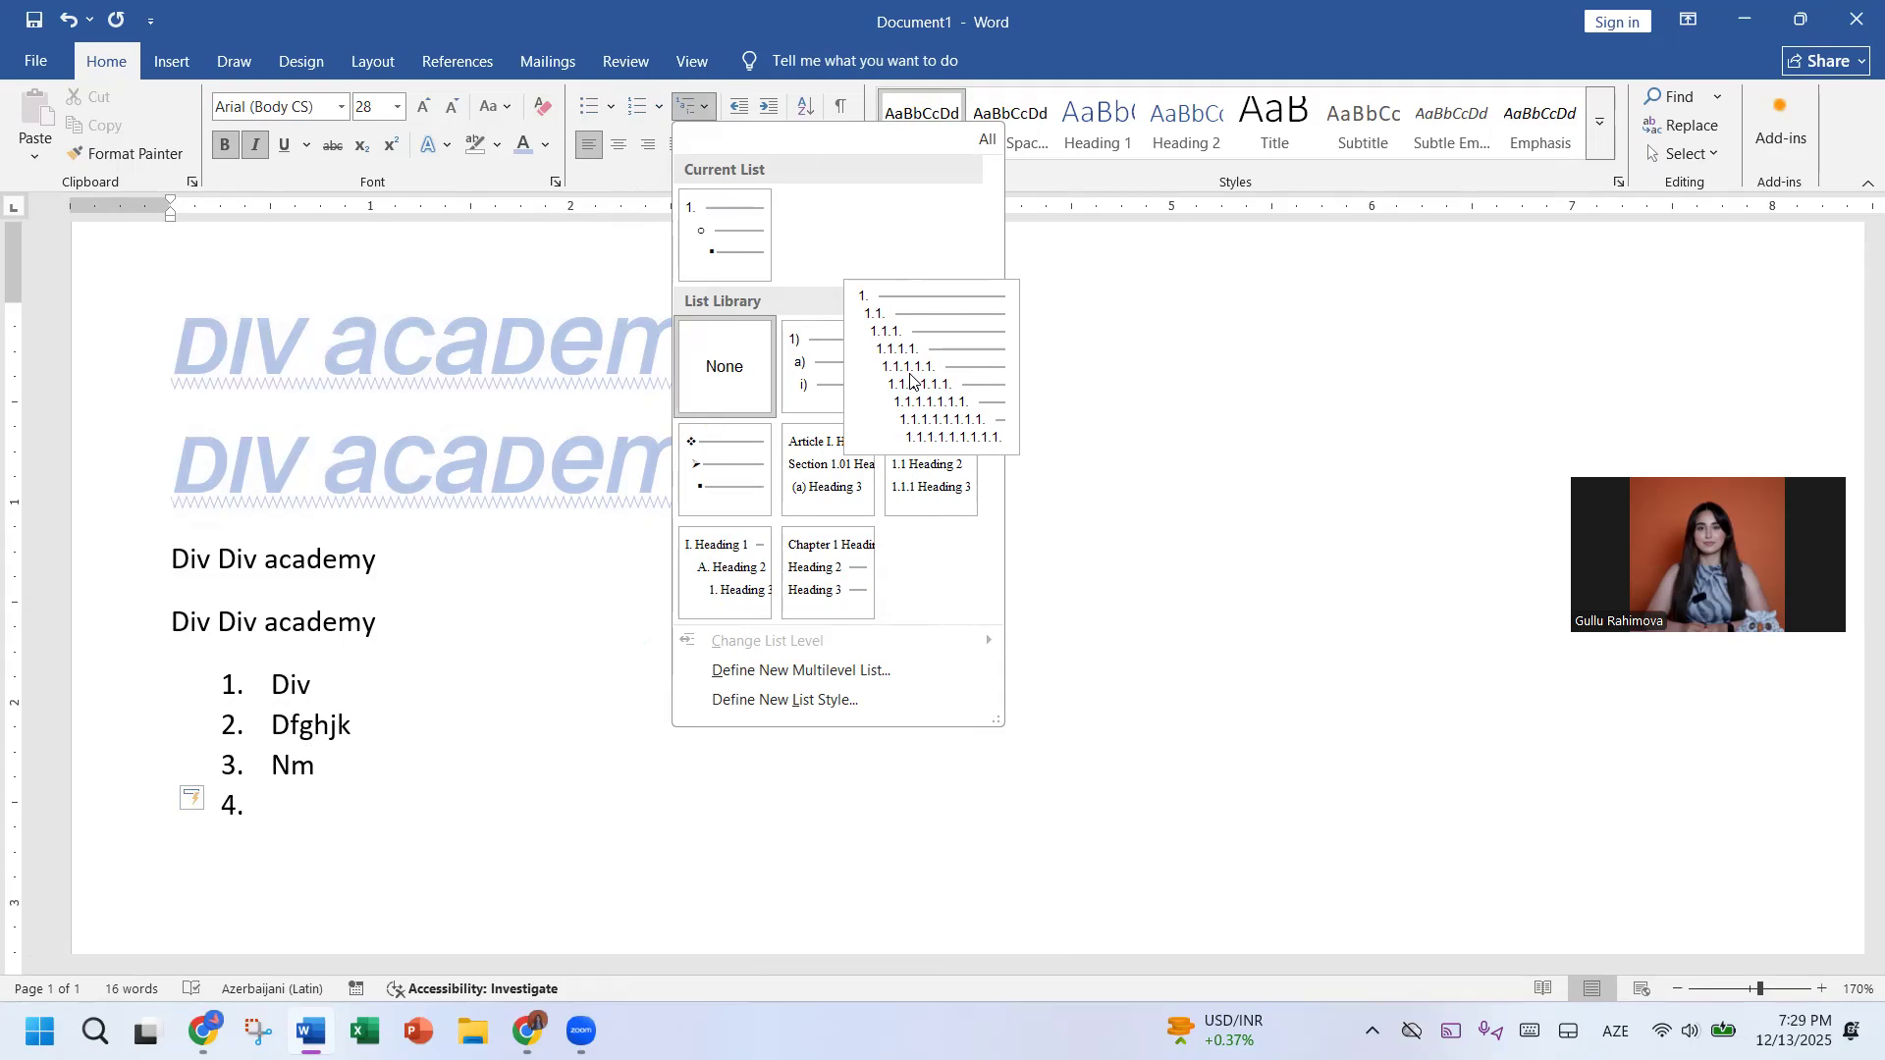
click(329, 793)
Step: Delete the entire numbered list below the two black Div Div academy lines
drag(301, 807, 218, 689)
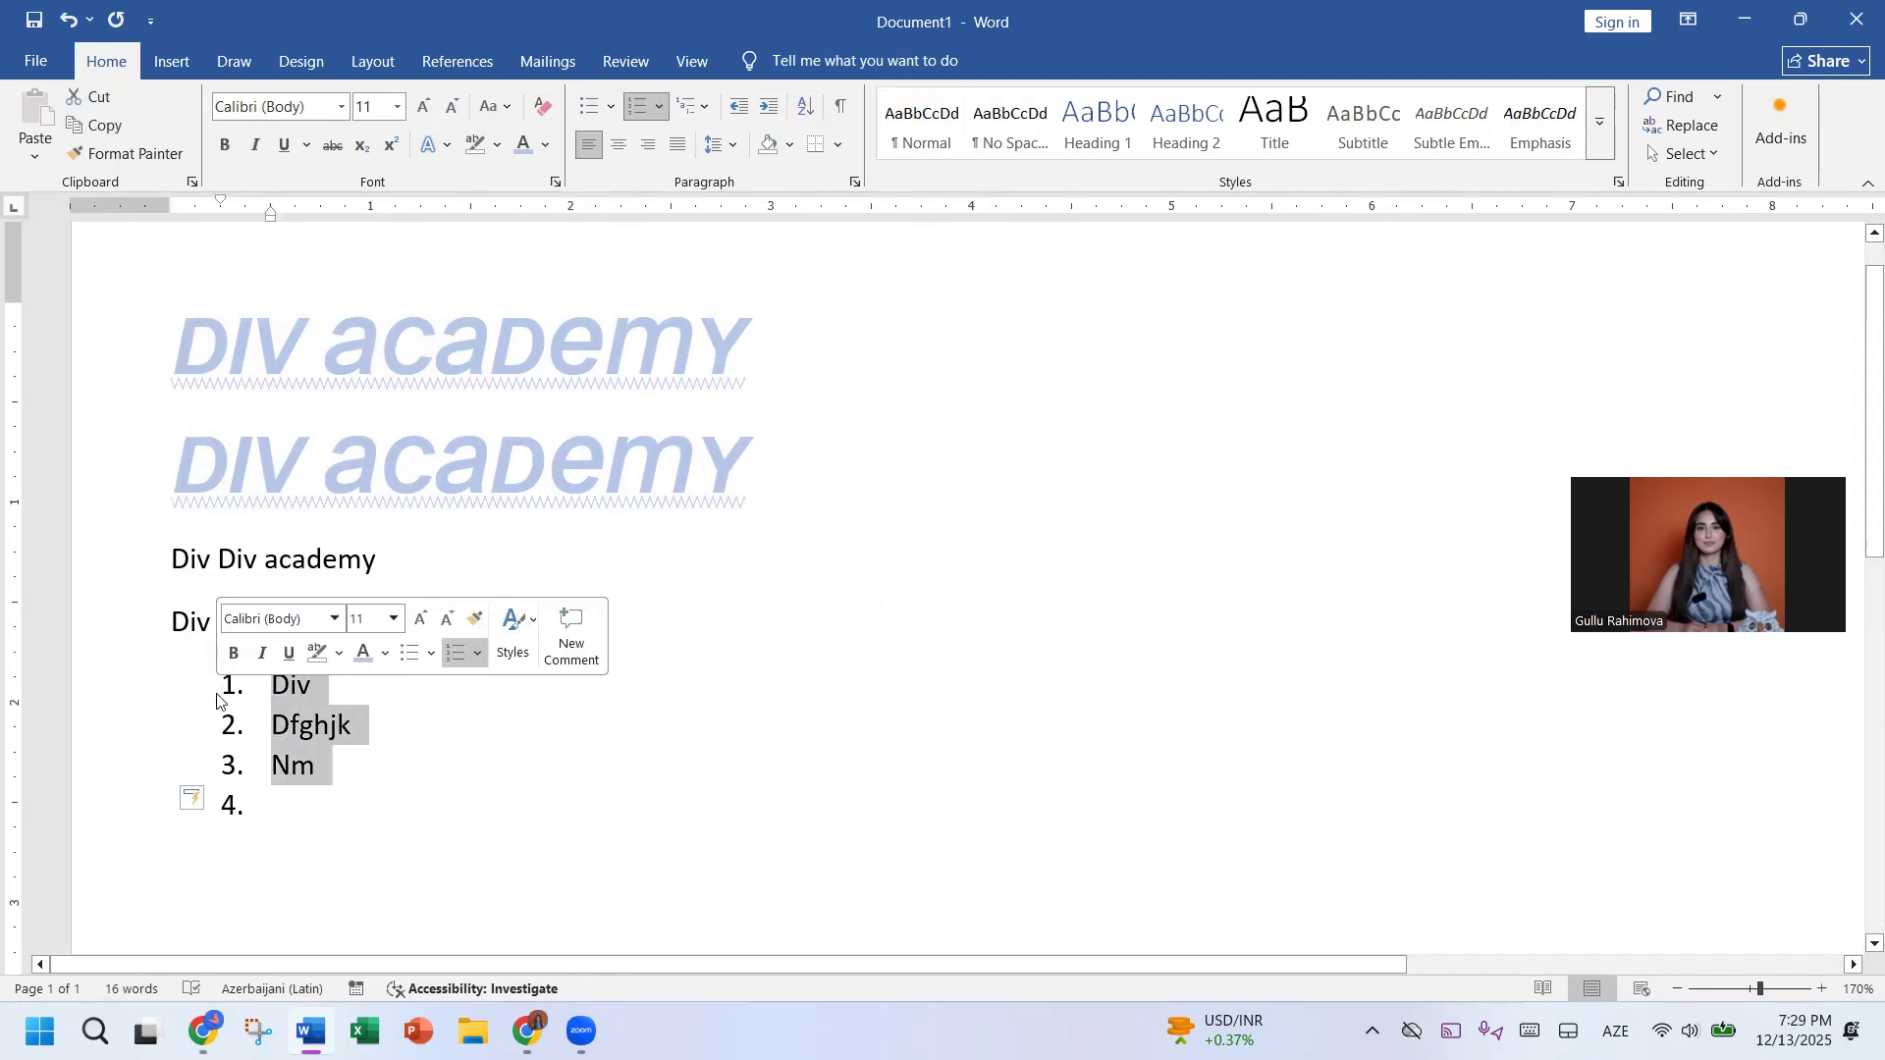
key(BackSpace)
key(BackSpace)
key(BackSpace)
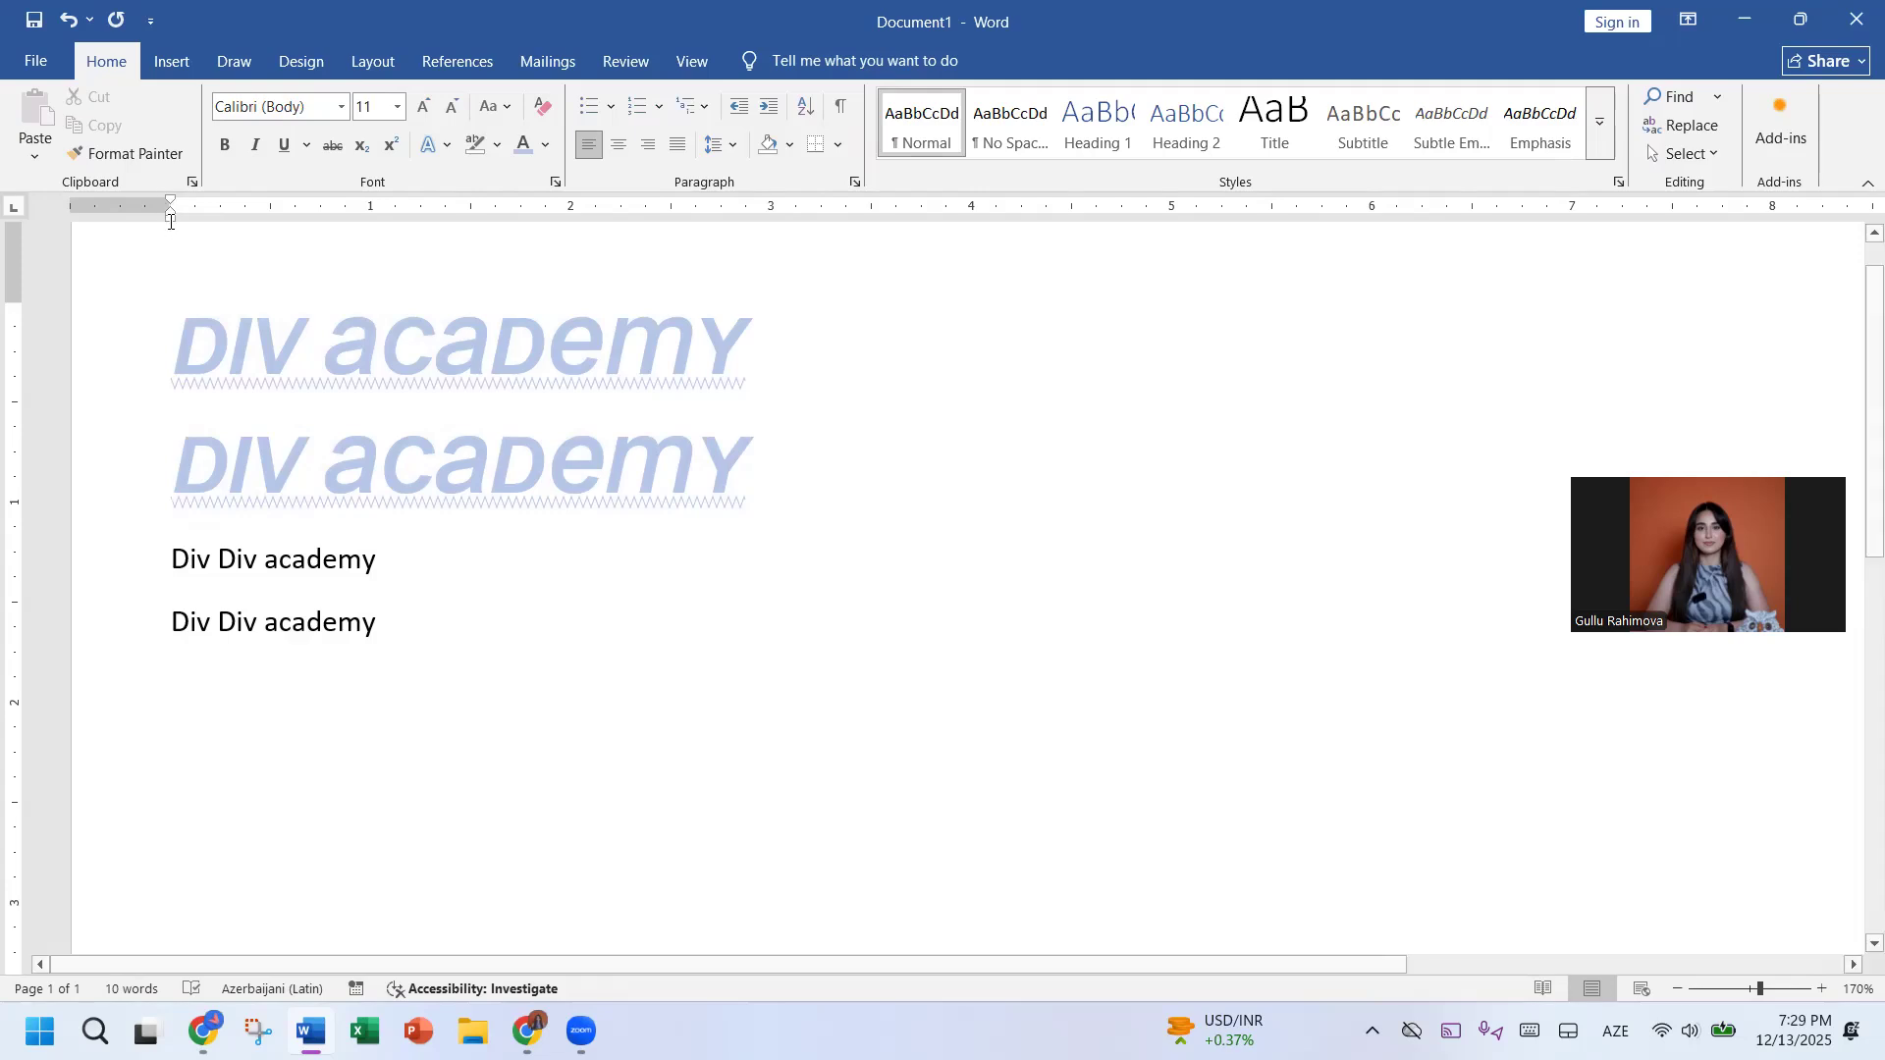
Step: Indent the first light blue Div Academy line to about 2.75 inches using the ruler's indent marker
click(168, 351)
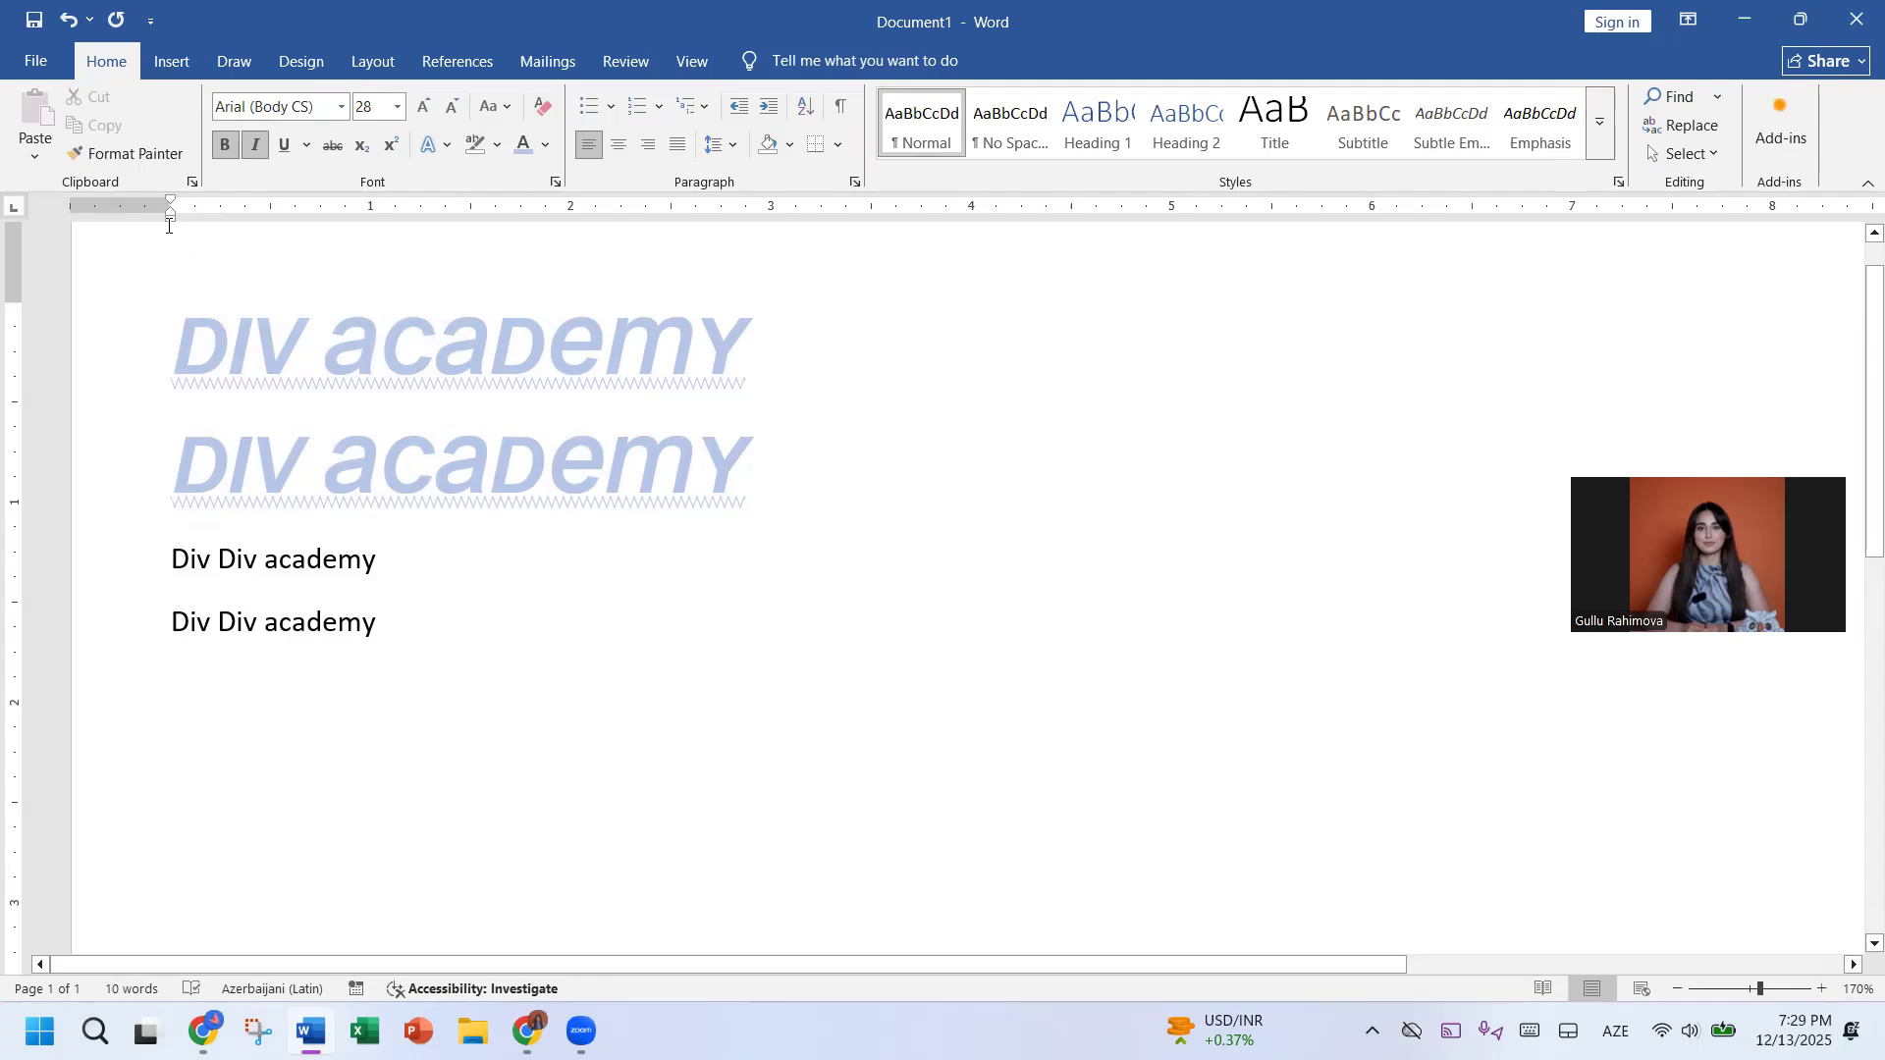
drag(169, 218, 633, 216)
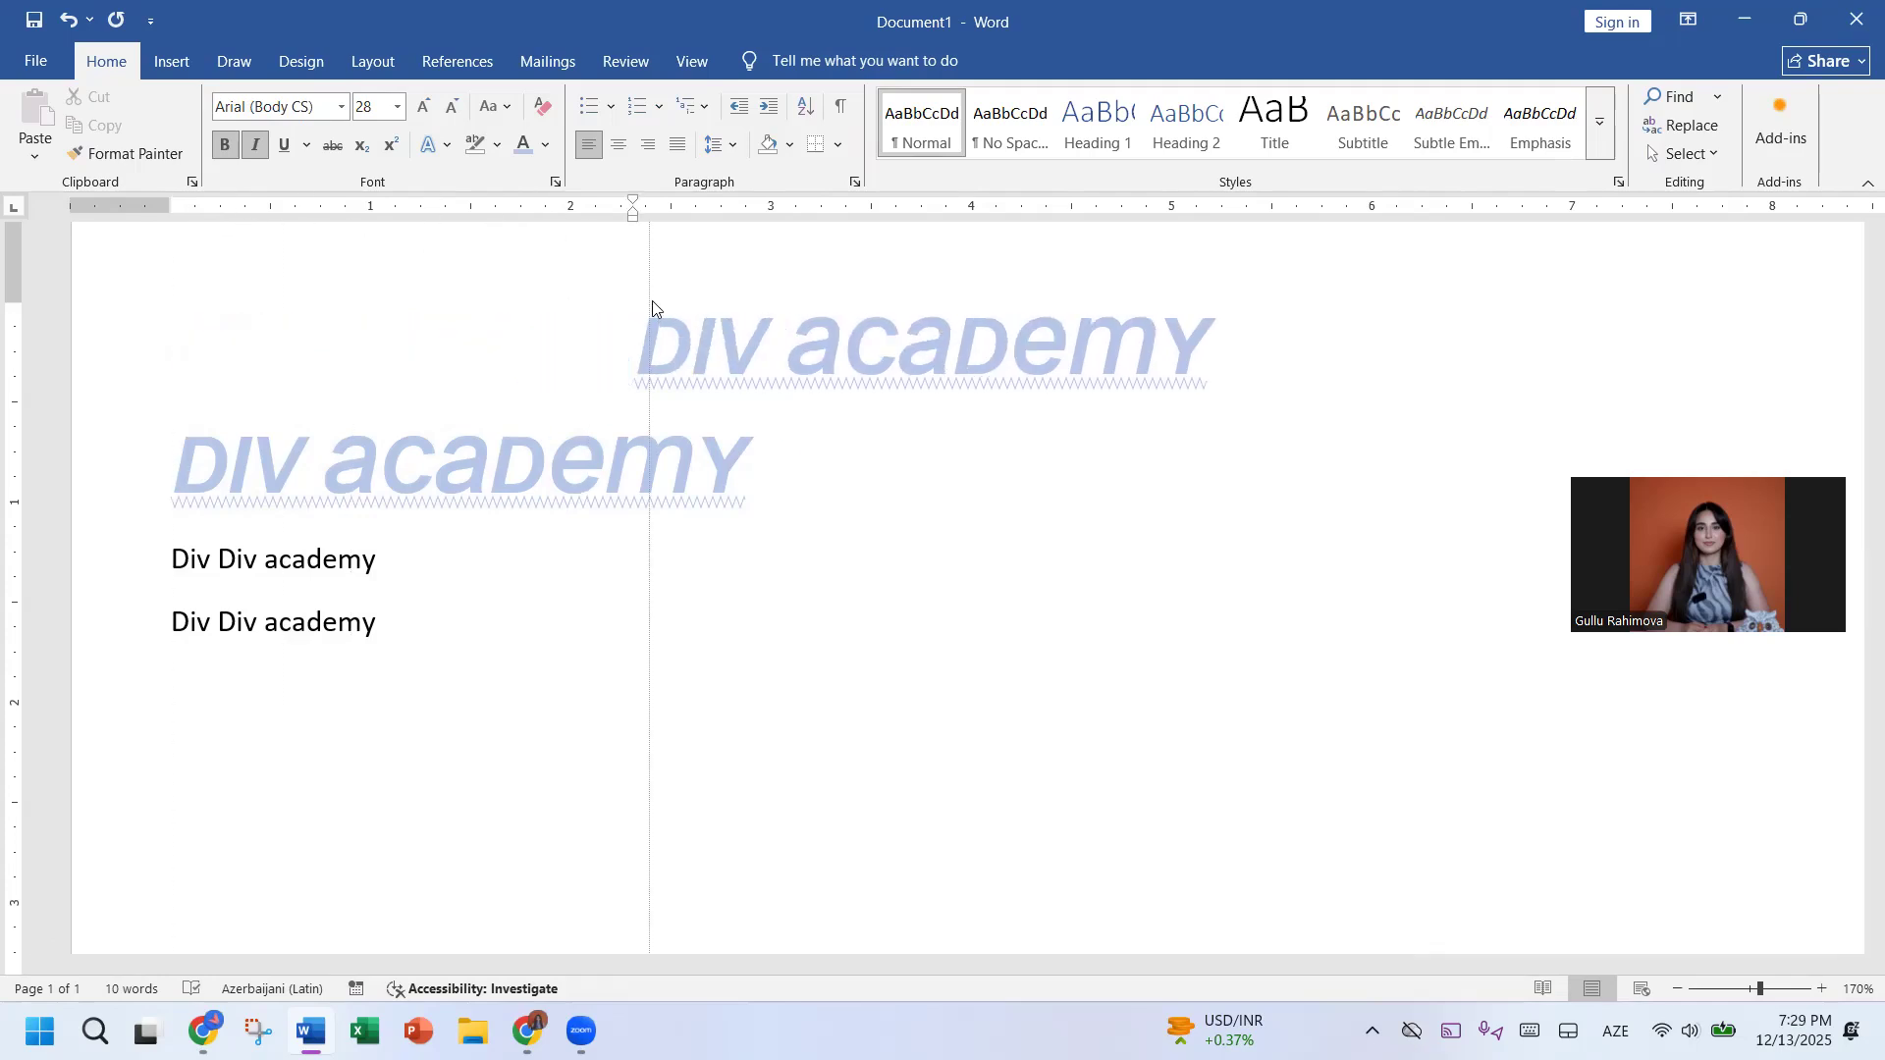
drag(652, 301, 725, 298)
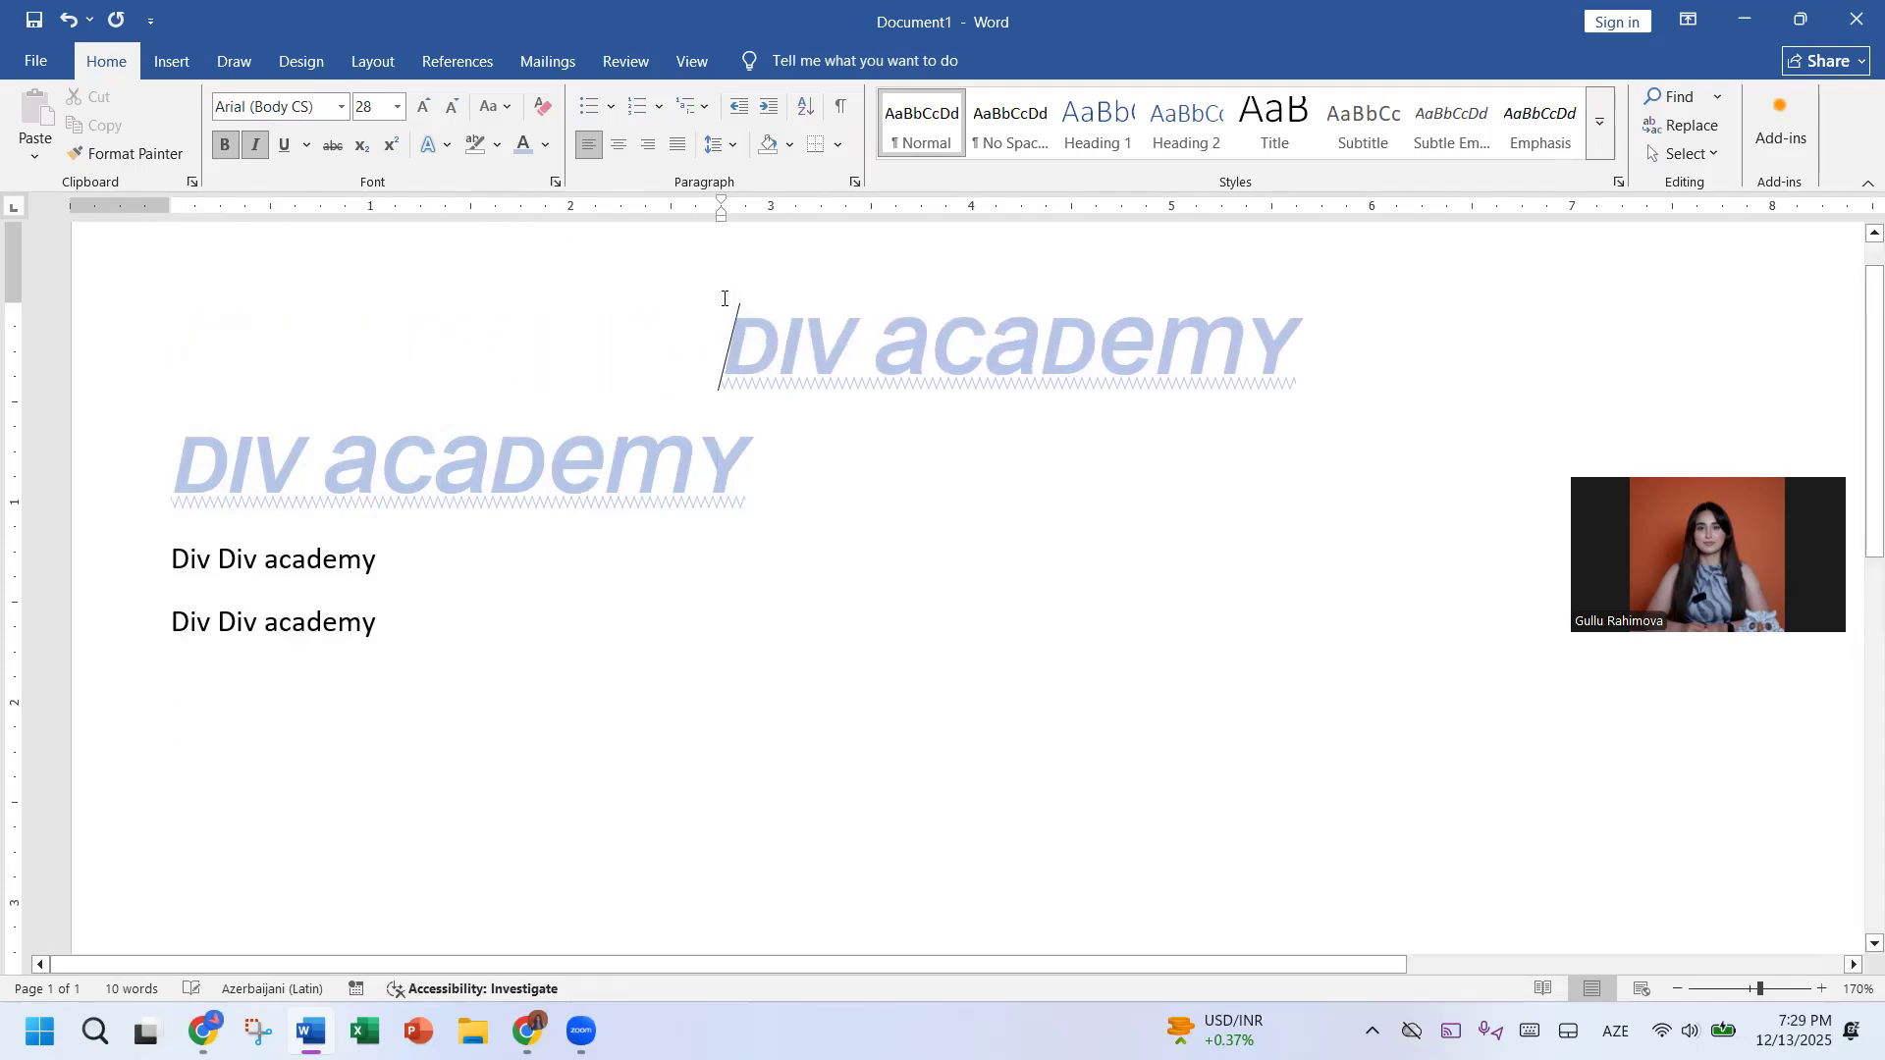
Step: Increase the first Div Academy line's indent and decrease it repeatedly back to the left margin
click(769, 108)
click(769, 107)
click(747, 112)
click(747, 112)
click(747, 112)
click(748, 113)
click(748, 113)
click(748, 113)
click(748, 113)
click(748, 113)
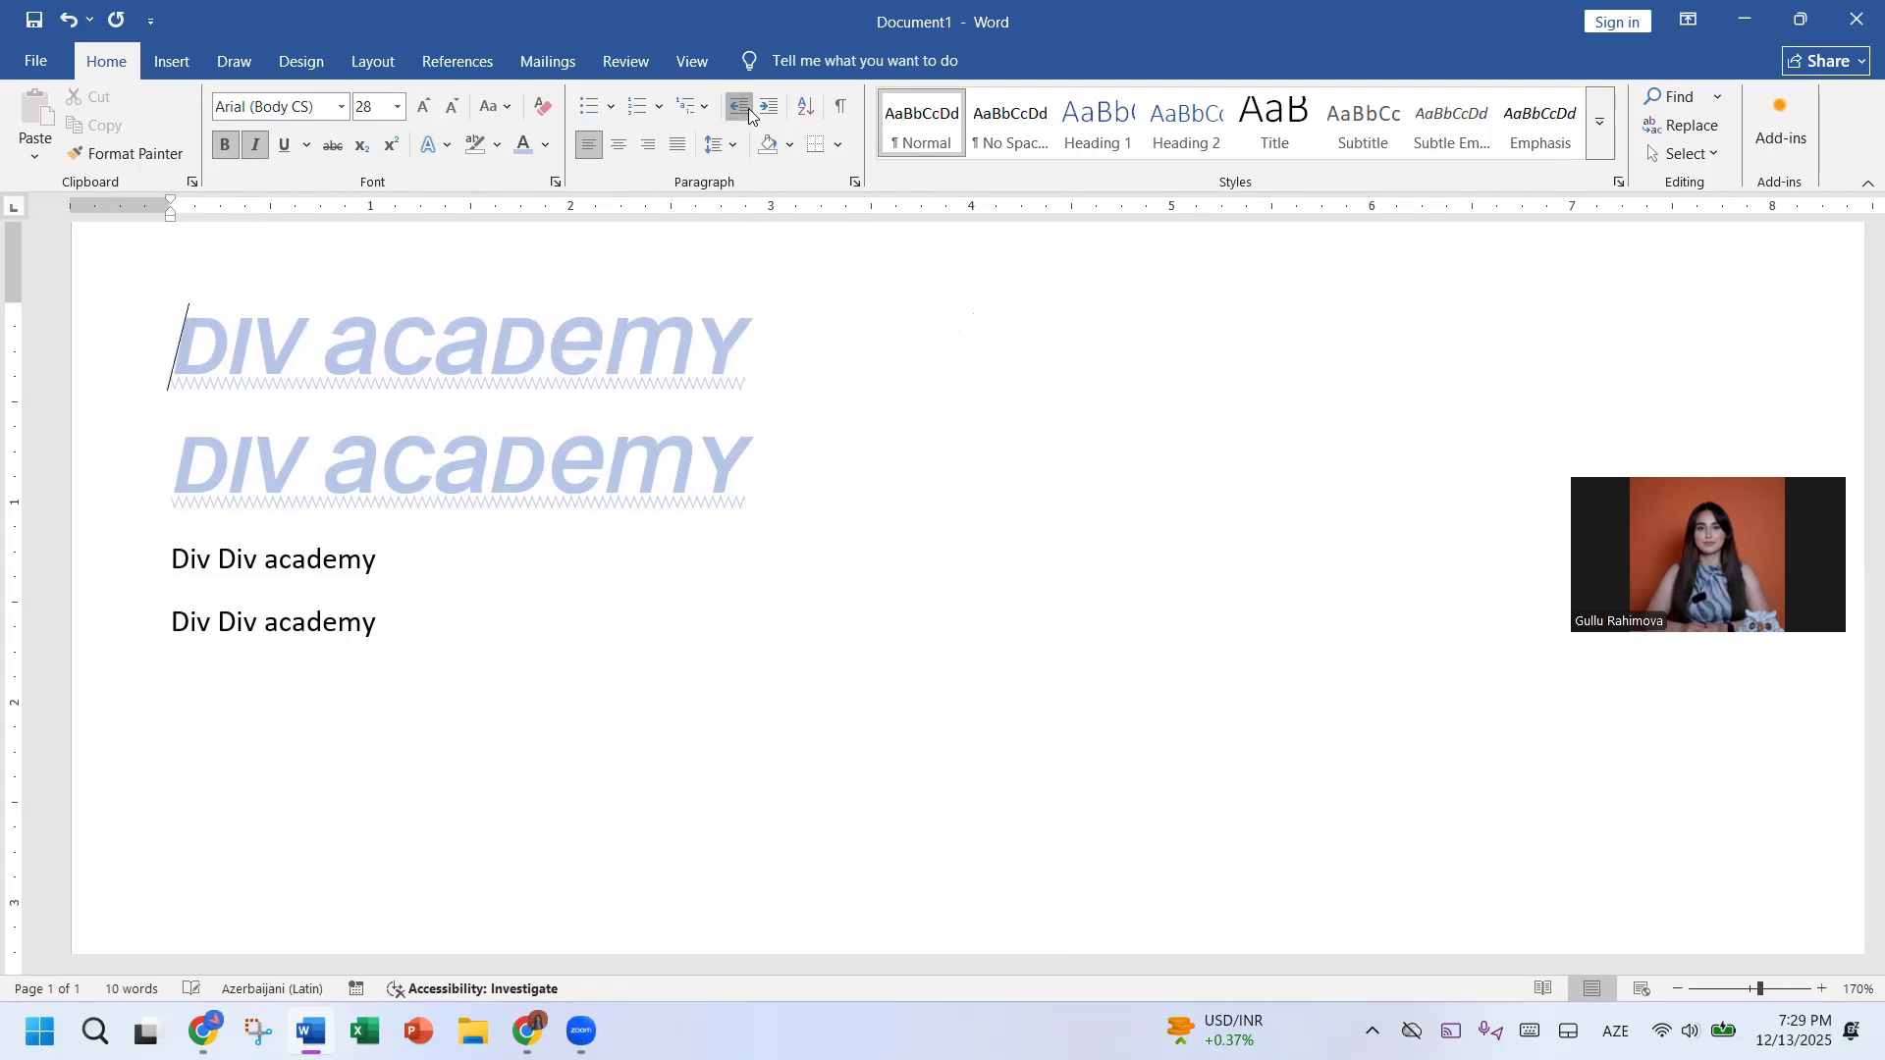
Step: Check the Ruler display option and try increasing and decreasing the first Div Academy line's indent
click(693, 62)
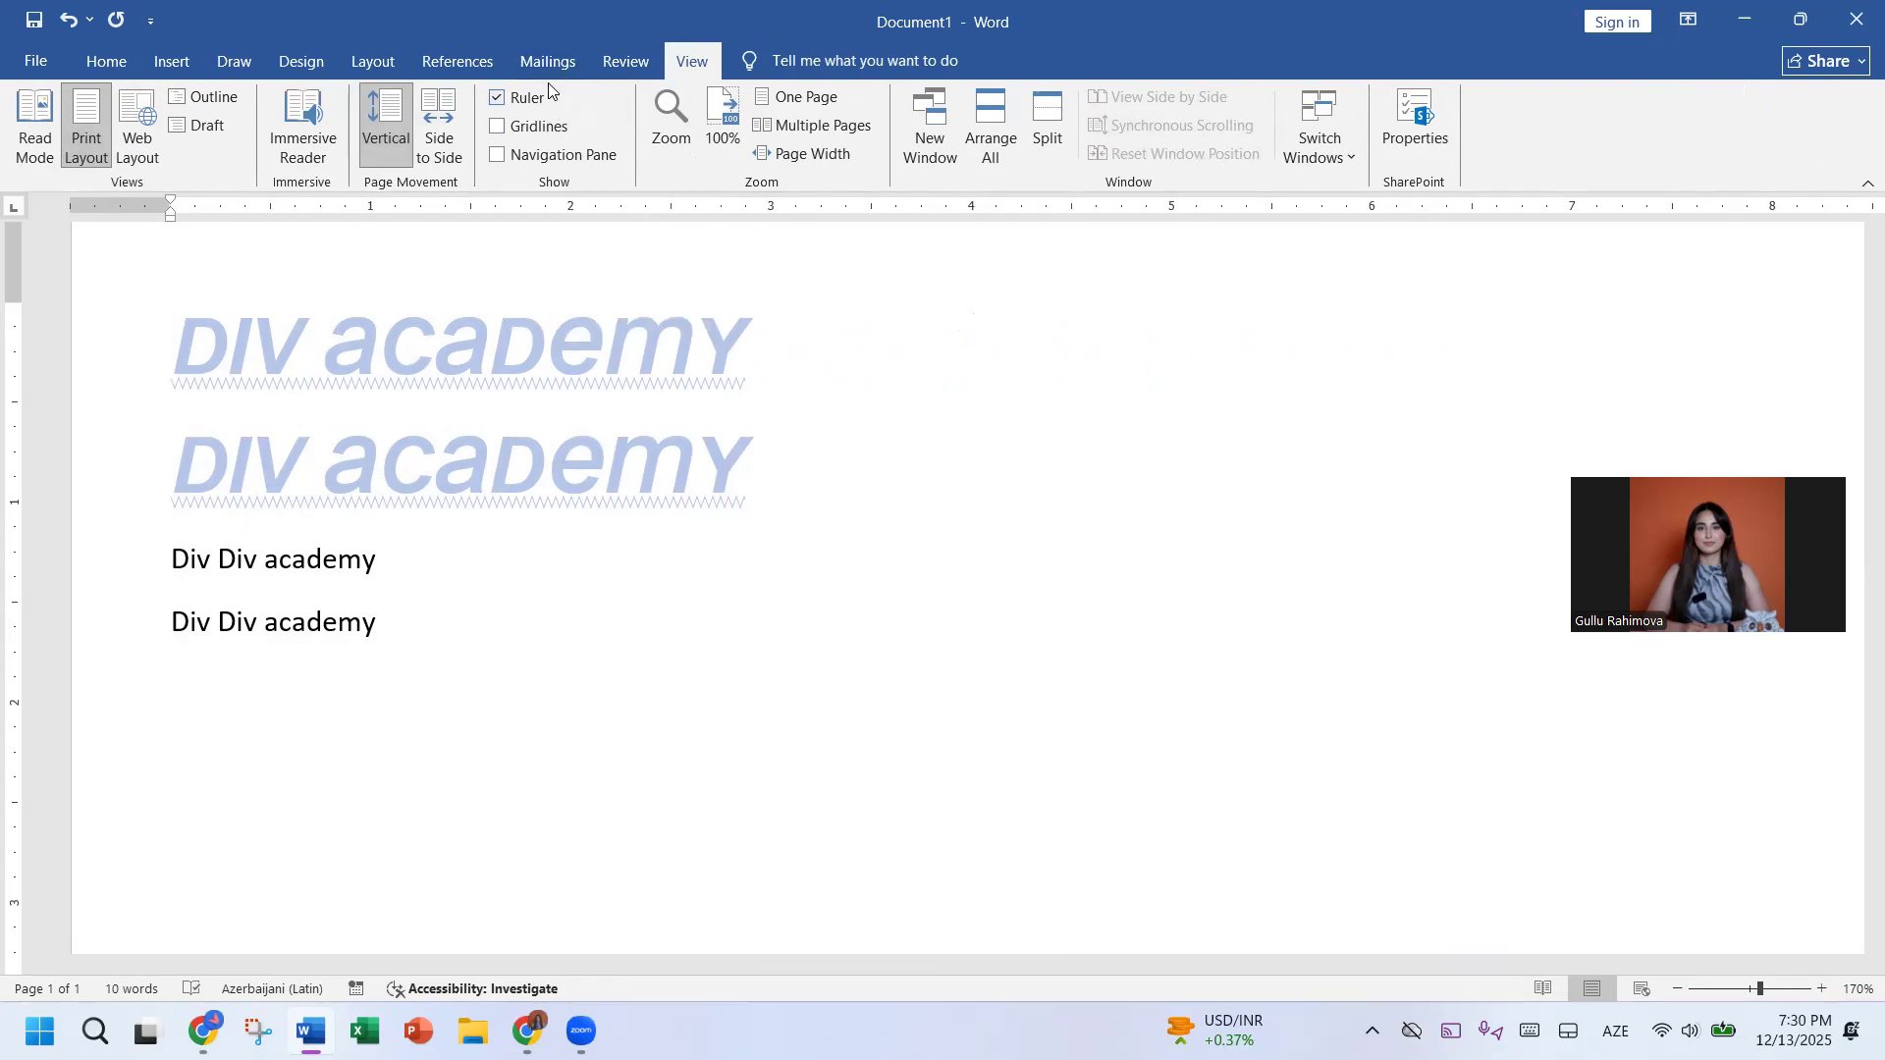
click(106, 61)
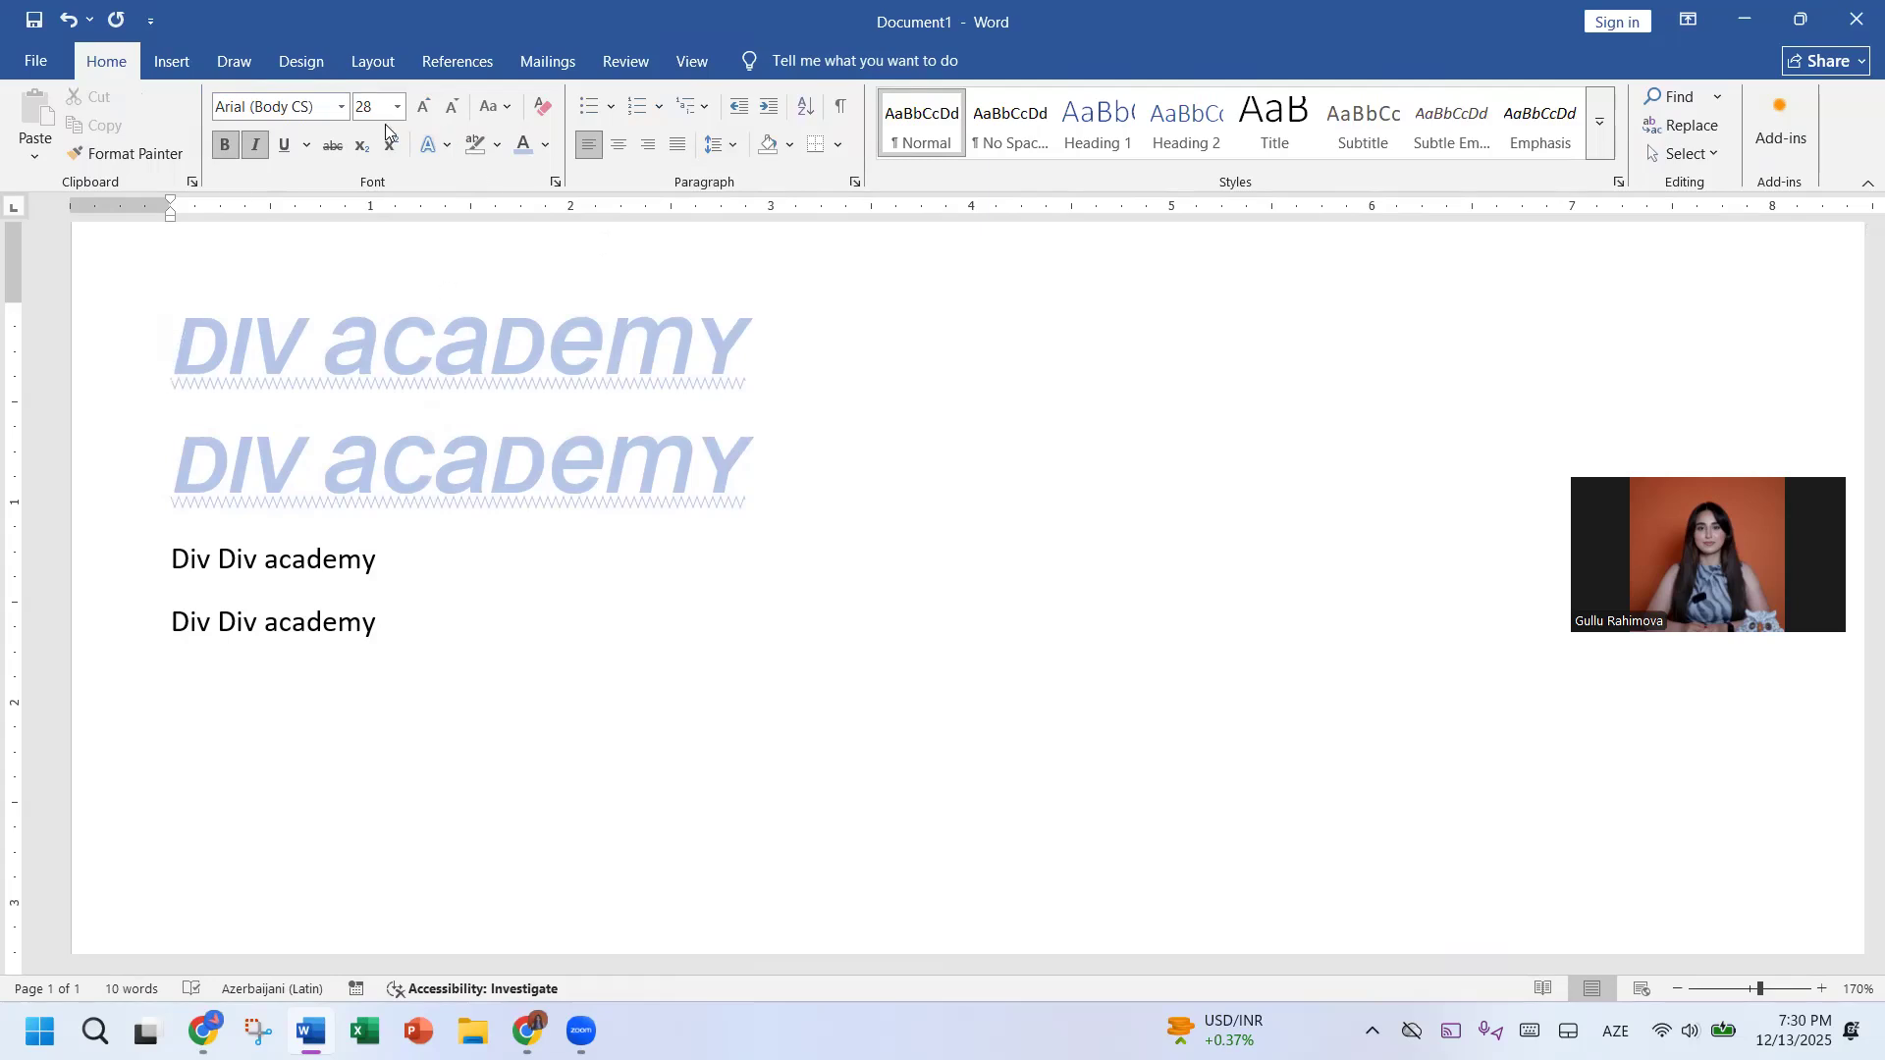
click(743, 115)
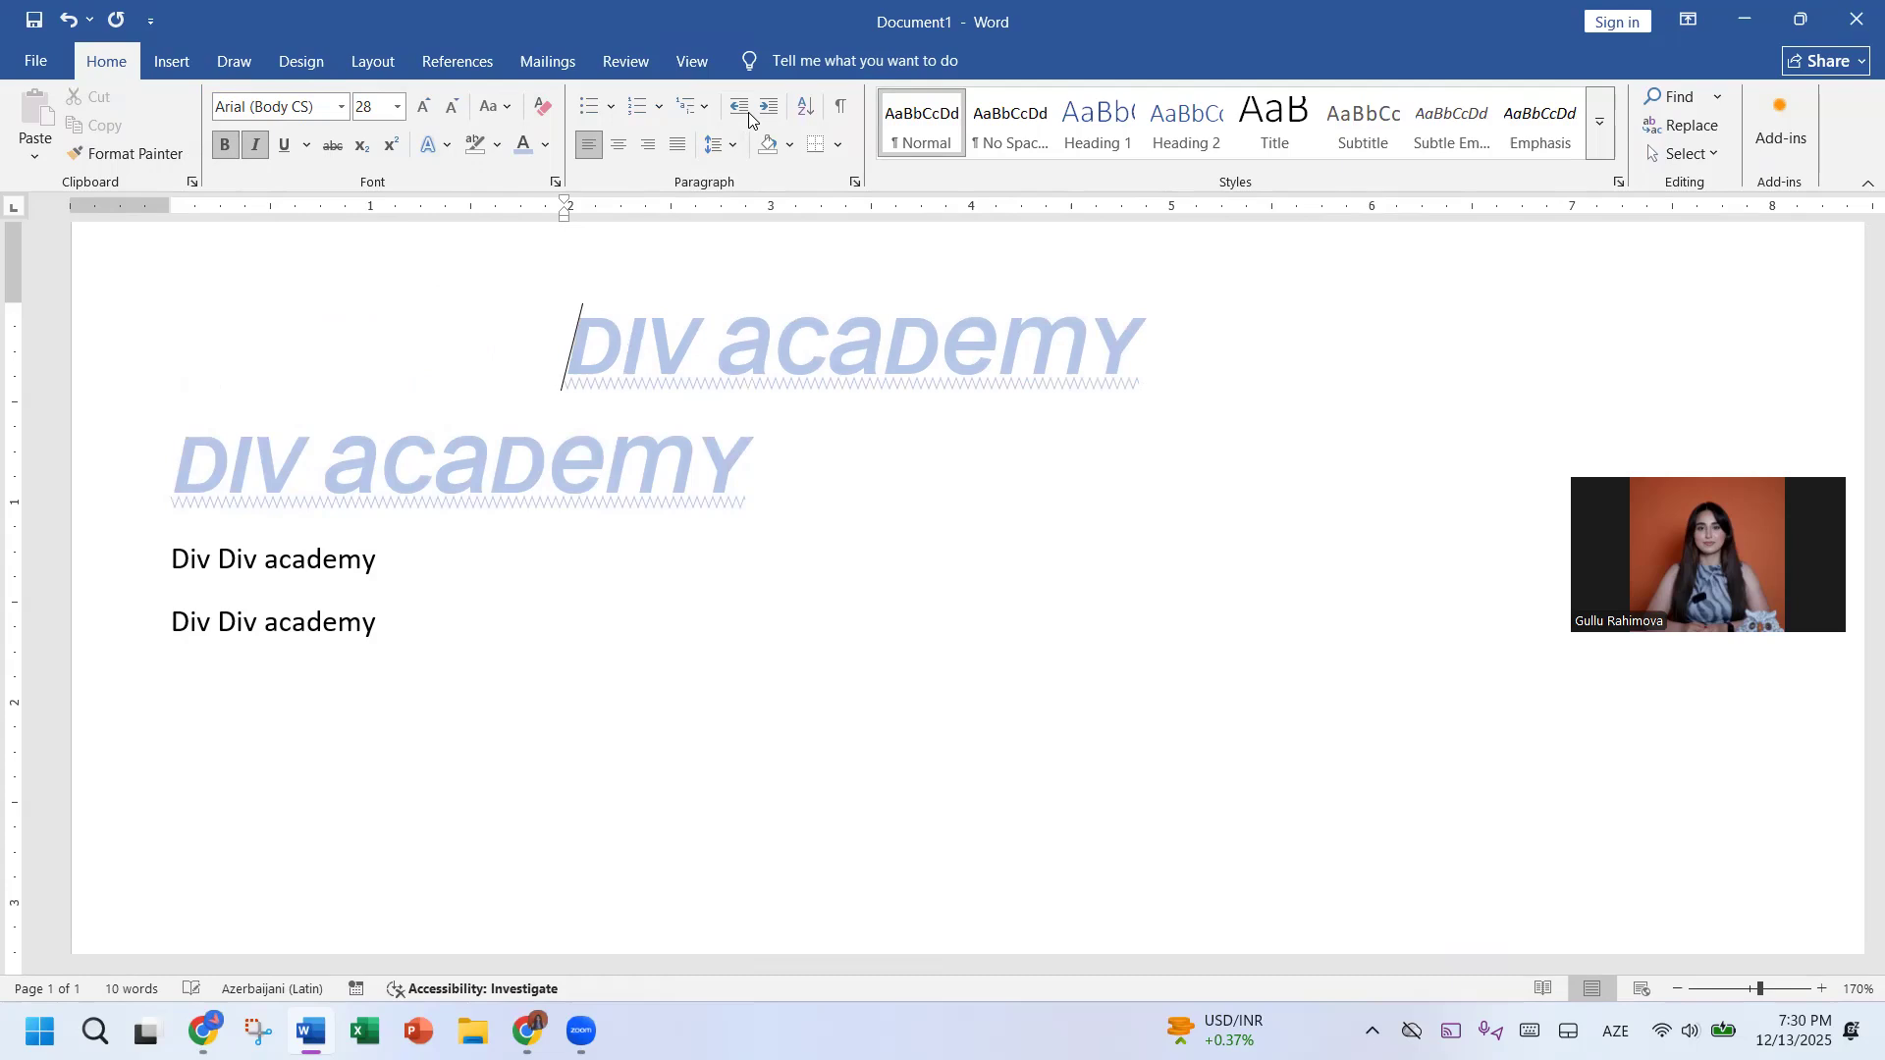
click(739, 116)
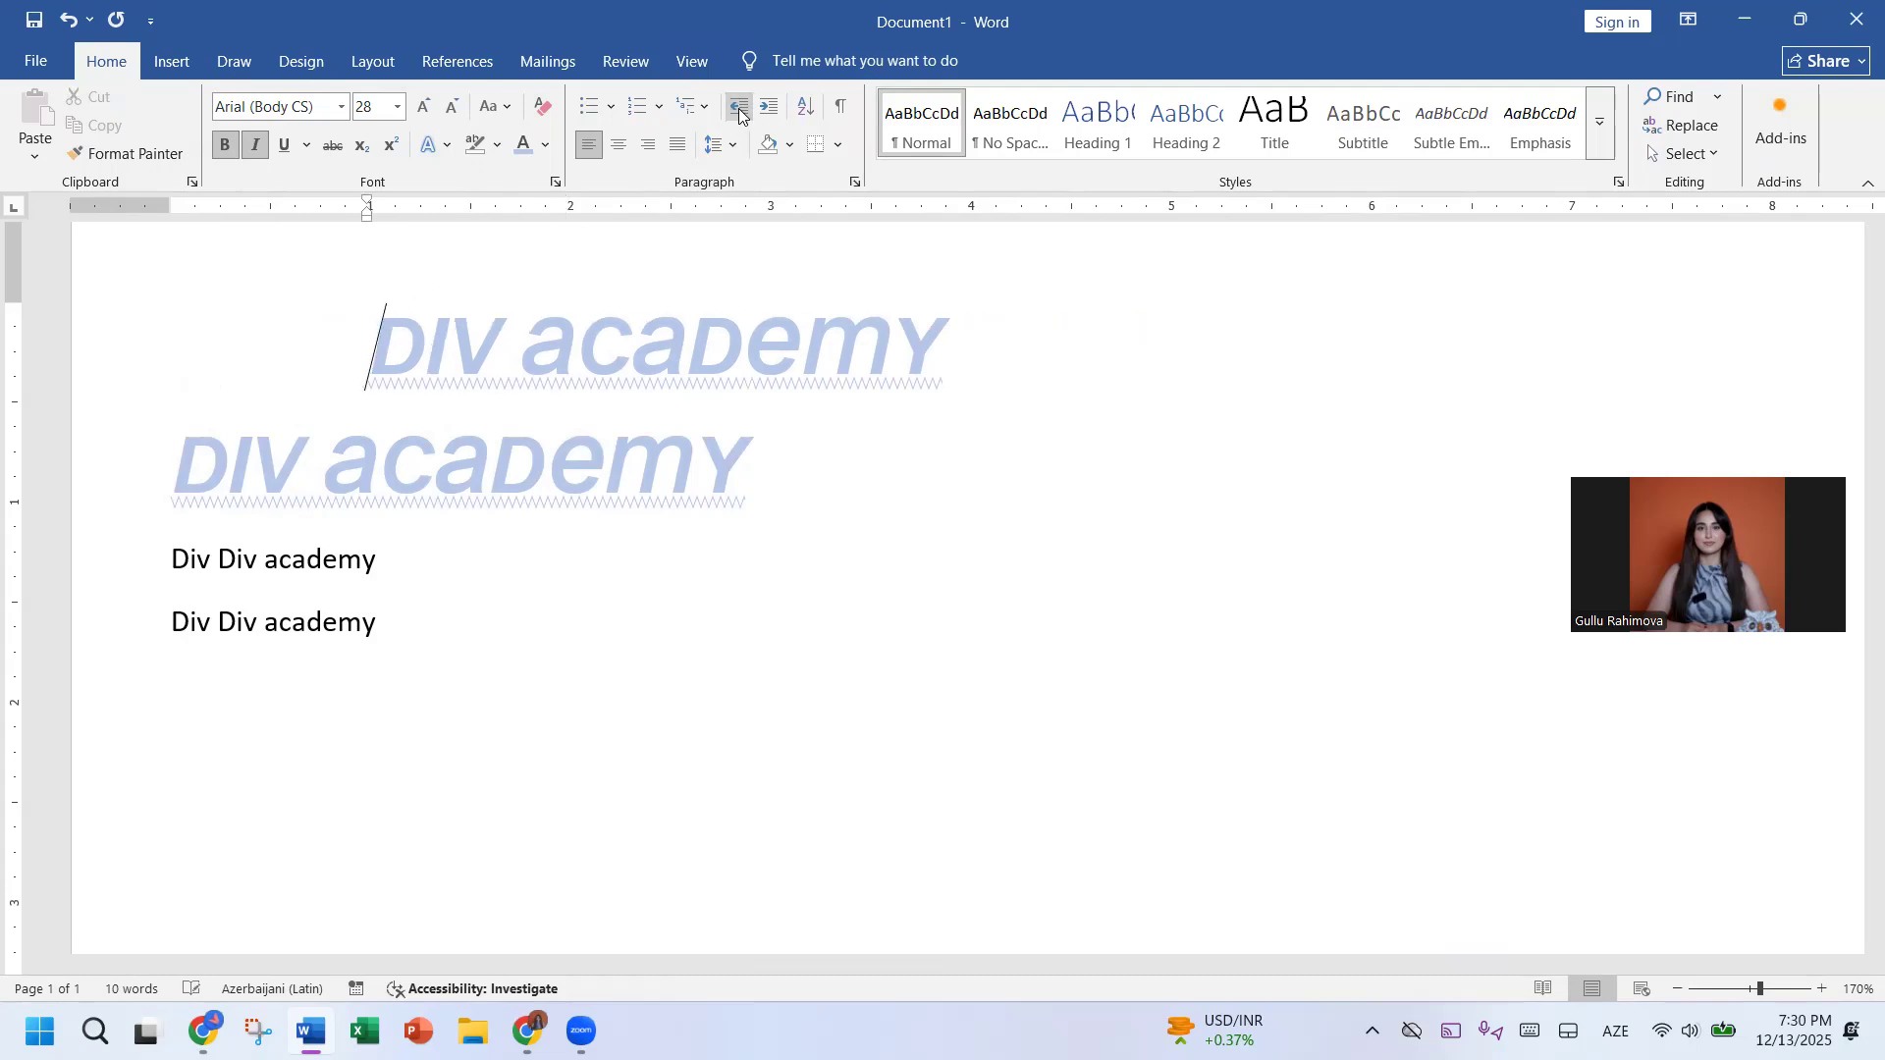
click(805, 106)
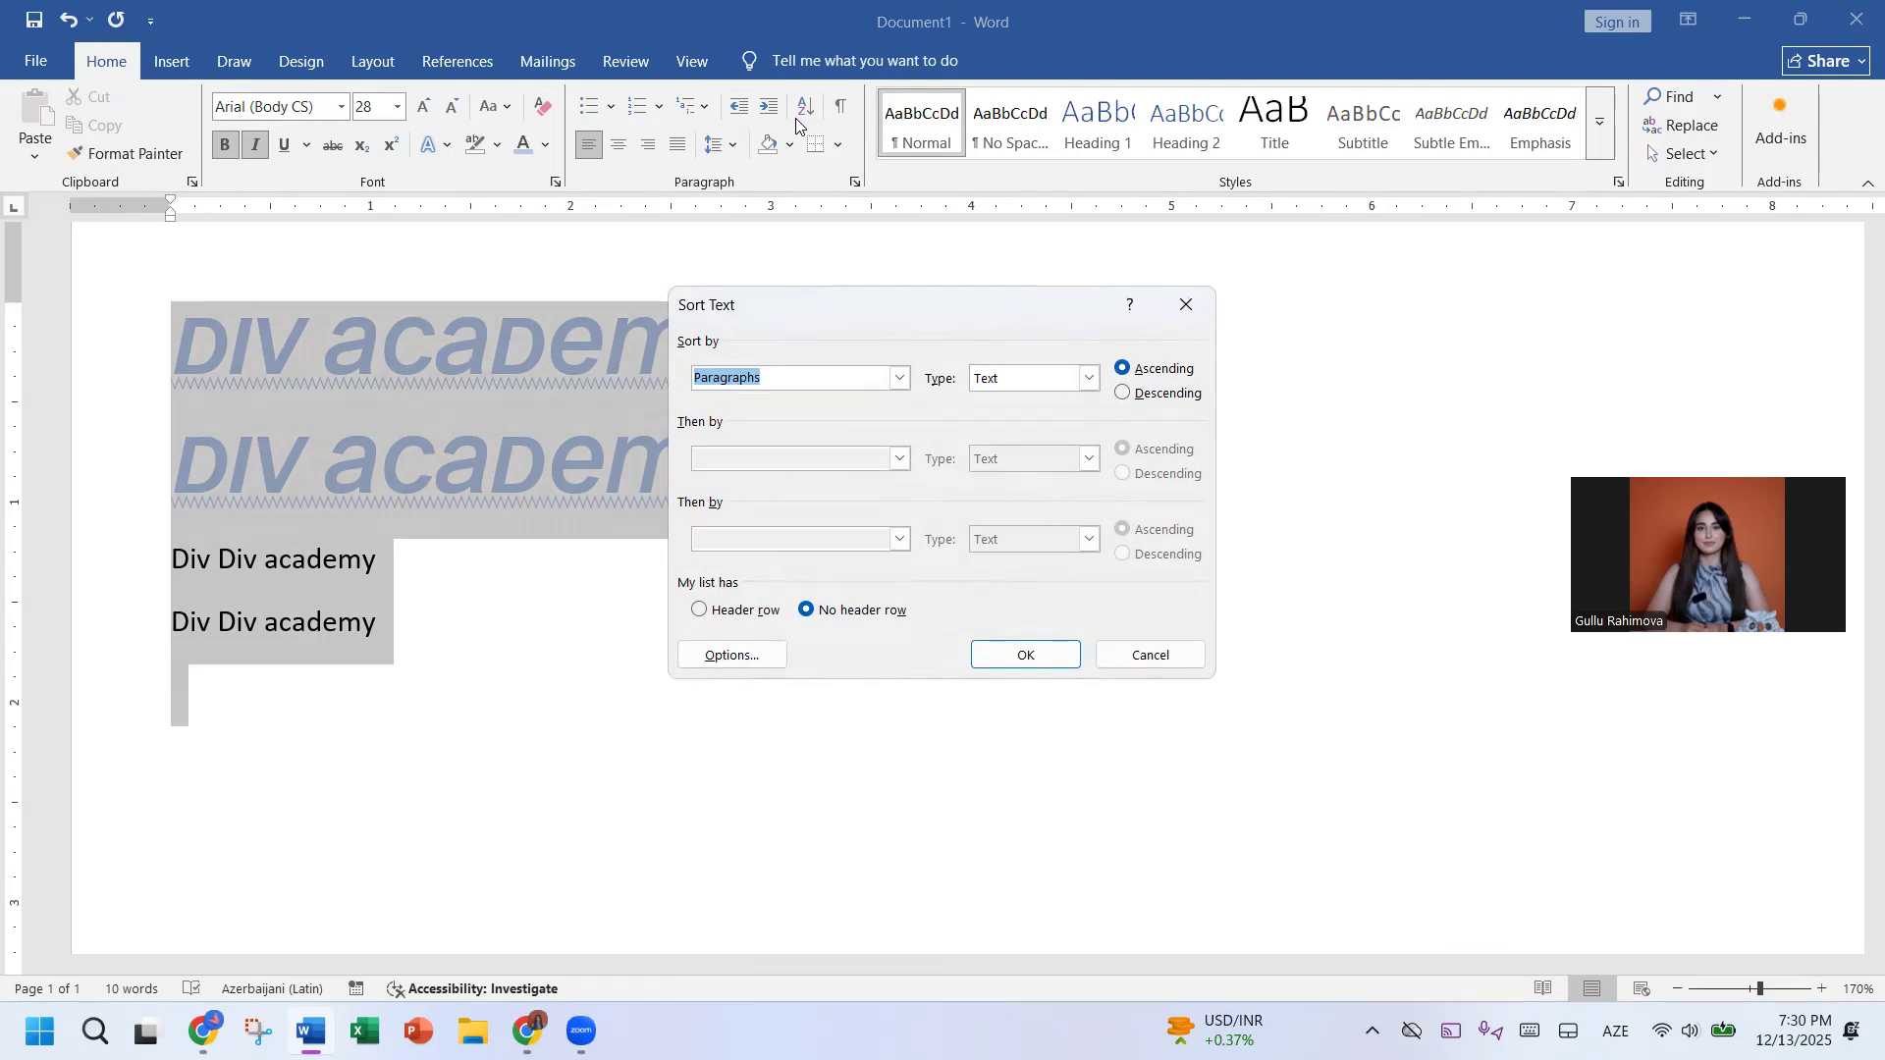
click(192, 693)
click(1184, 308)
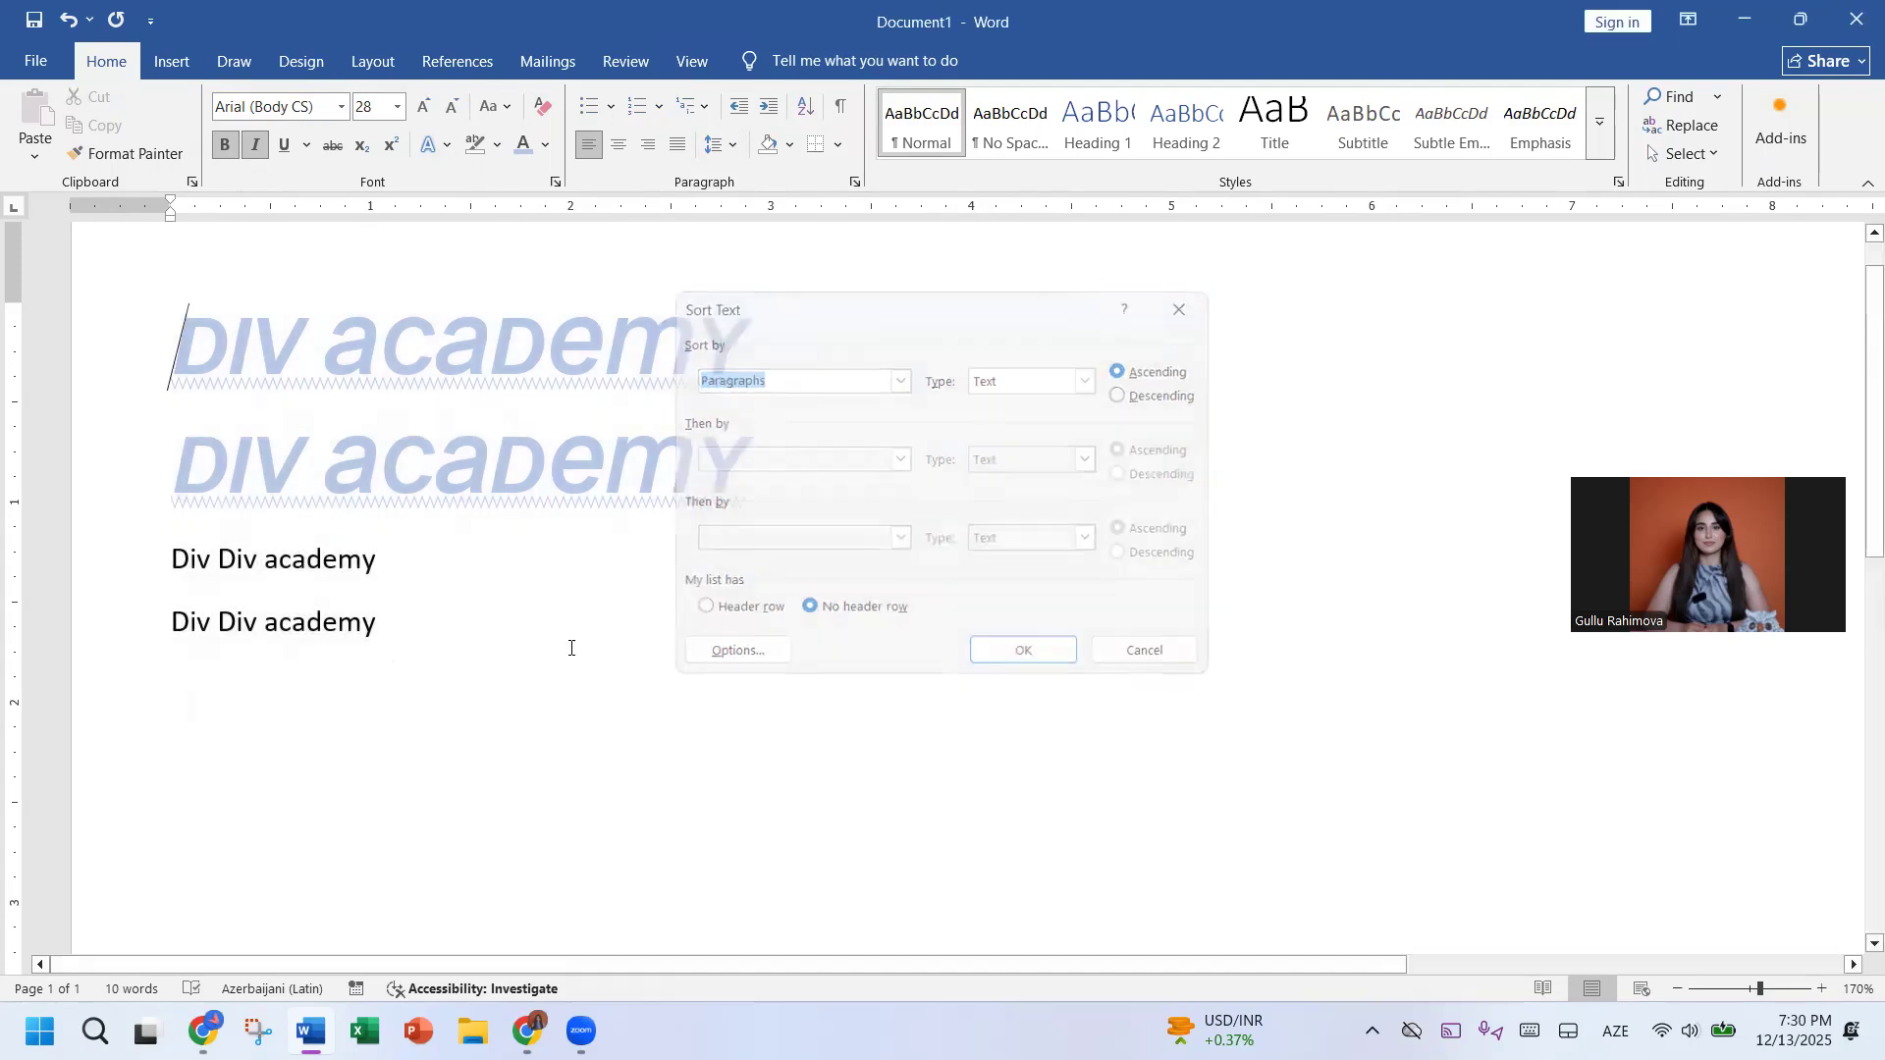
Step: Add the numbers 5, 6, 9, 7, 2, 4, 9, 3 and 10 as separate paragraphs below the Div Div academy lines
click(233, 704)
text(5)
key(Return)
text(6)
key(Return)
text(9)
key(Return)
text(7)
key(Return)
text(2)
key(Return)
text(4)
key(Return)
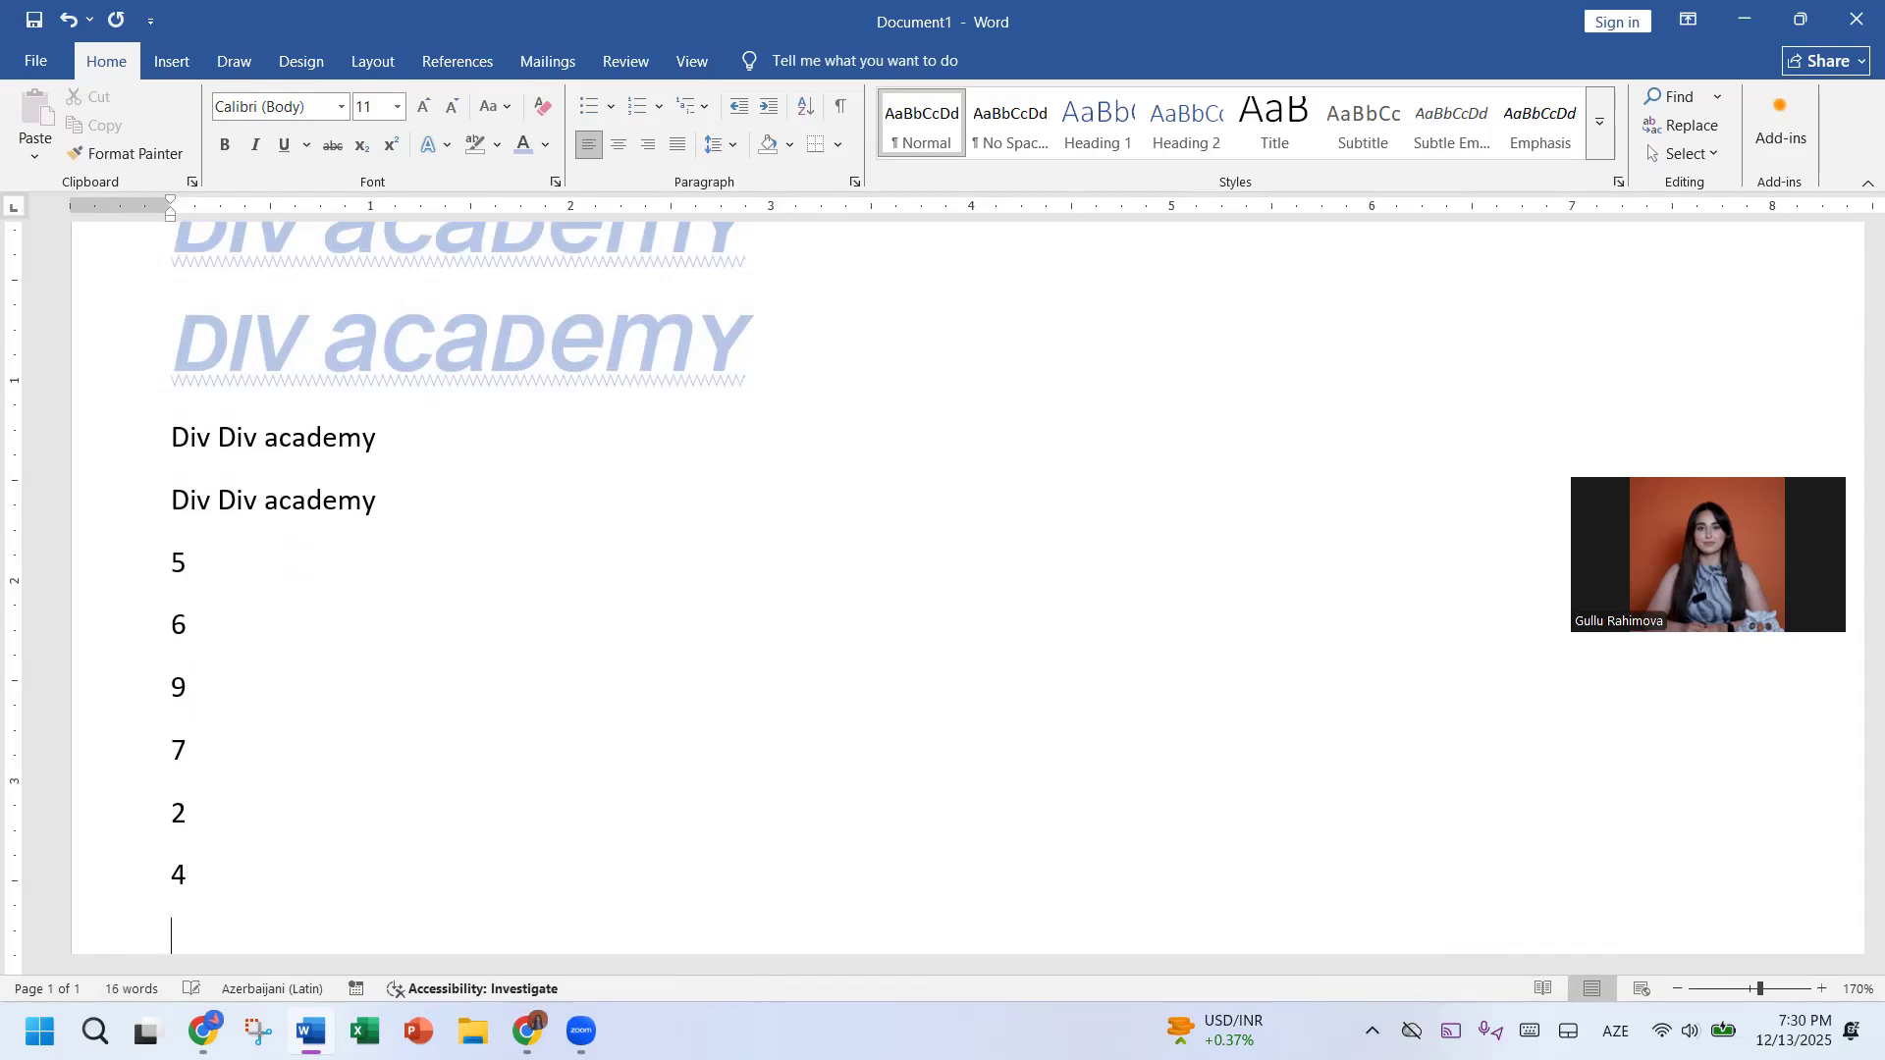
text(9)
key(Return)
text(3)
key(Return)
text(10)
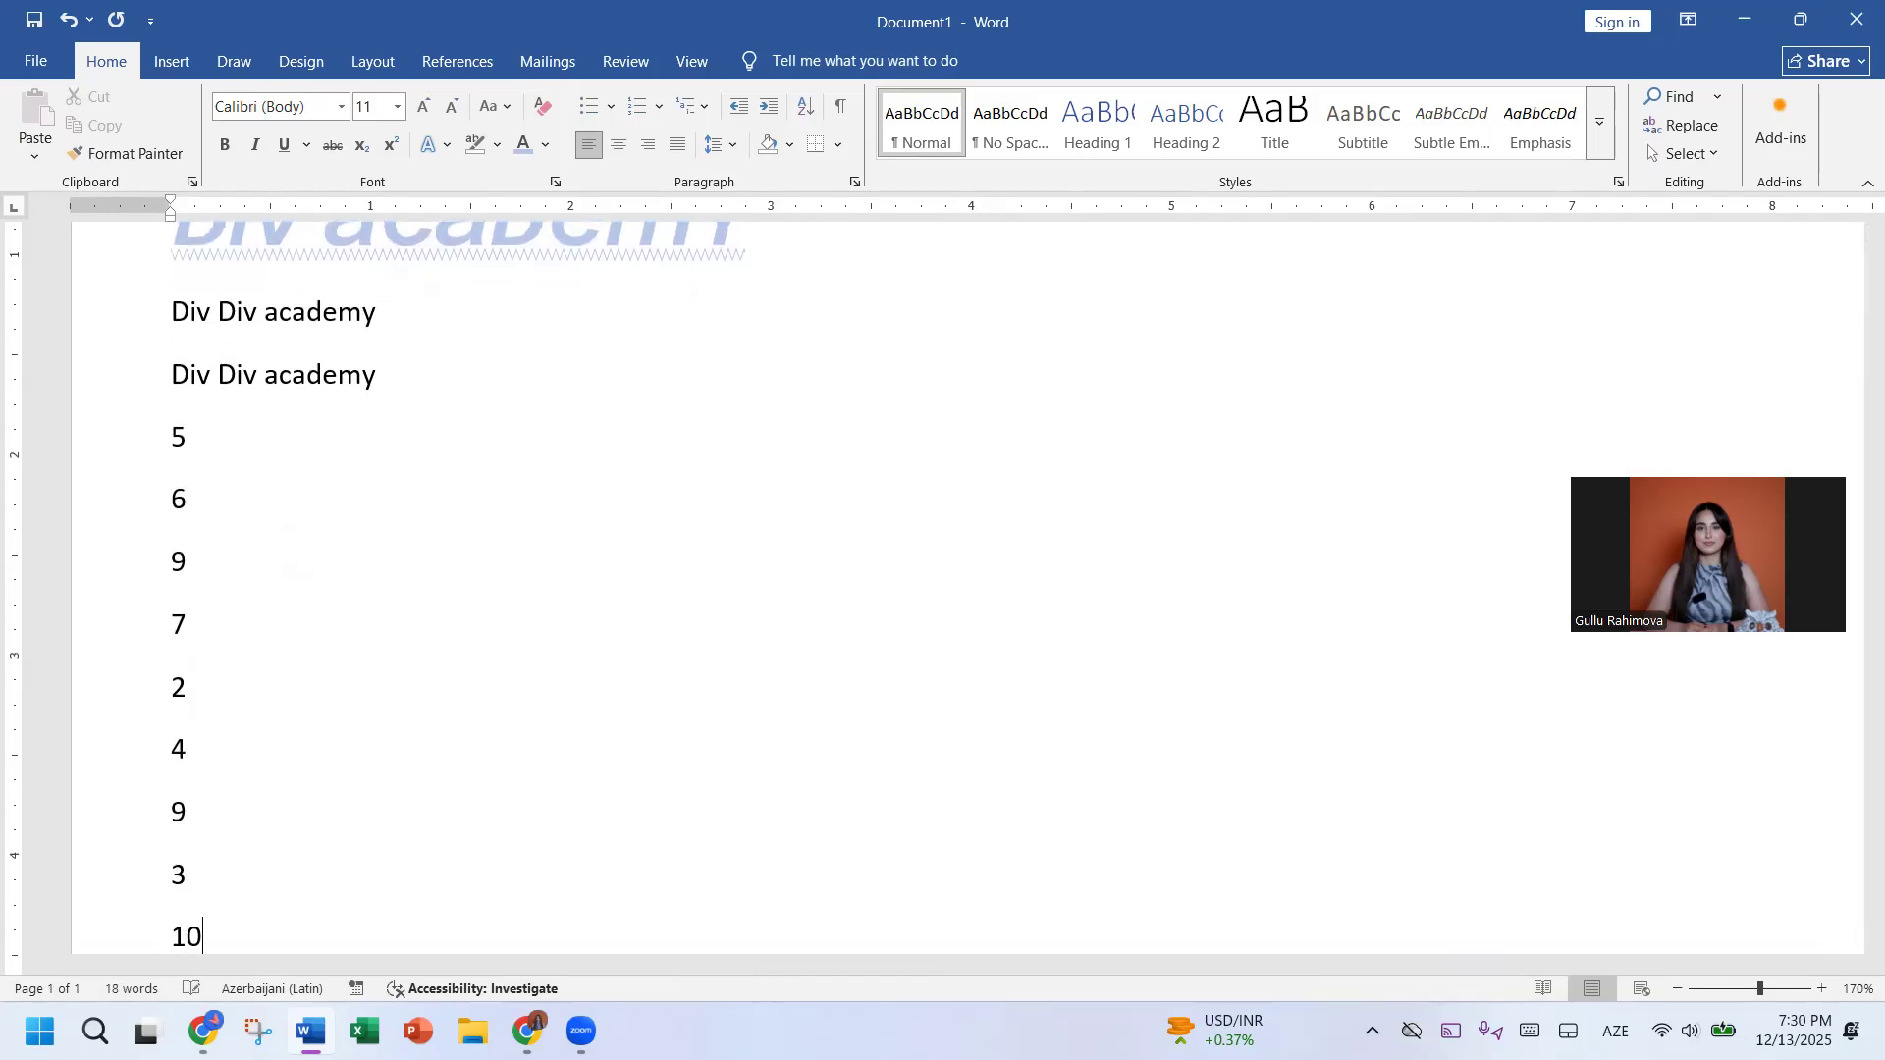
key(Return)
Step: Sort the number paragraphs by Number type in descending order
drag(168, 298, 200, 793)
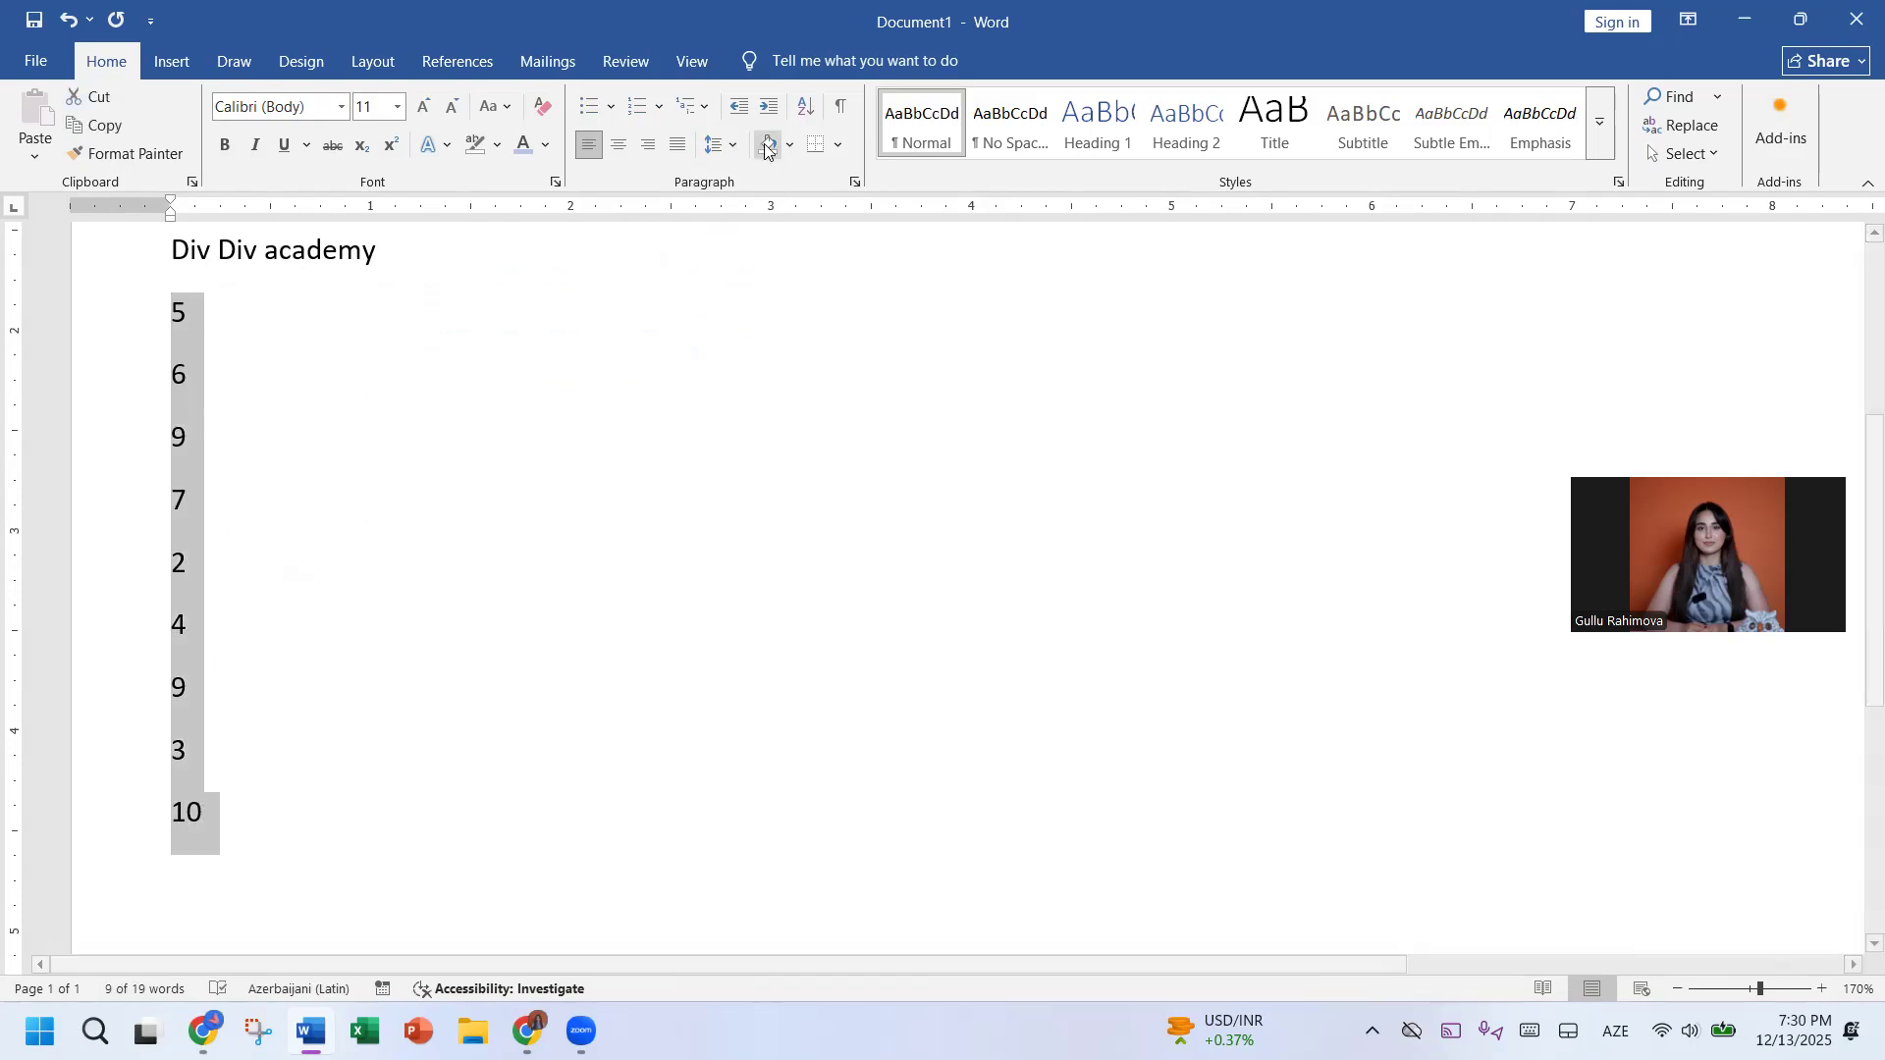
click(802, 108)
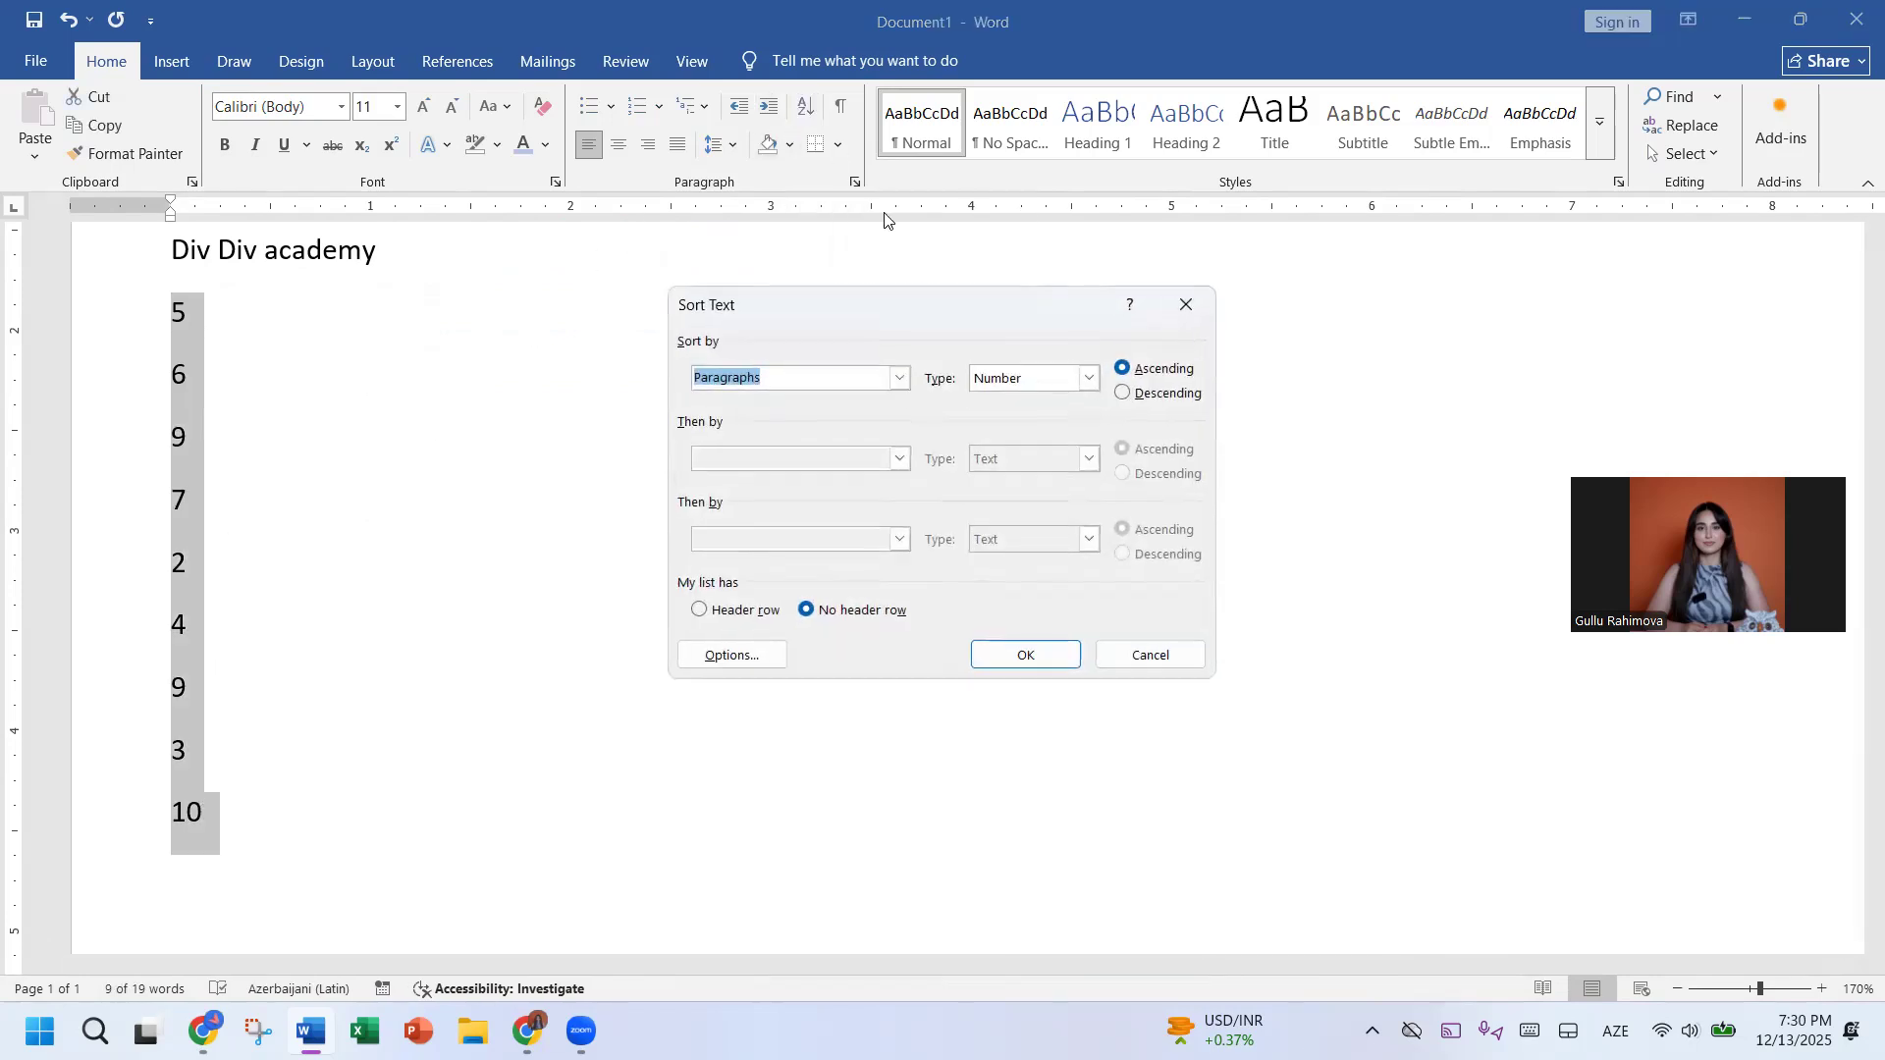
click(1159, 393)
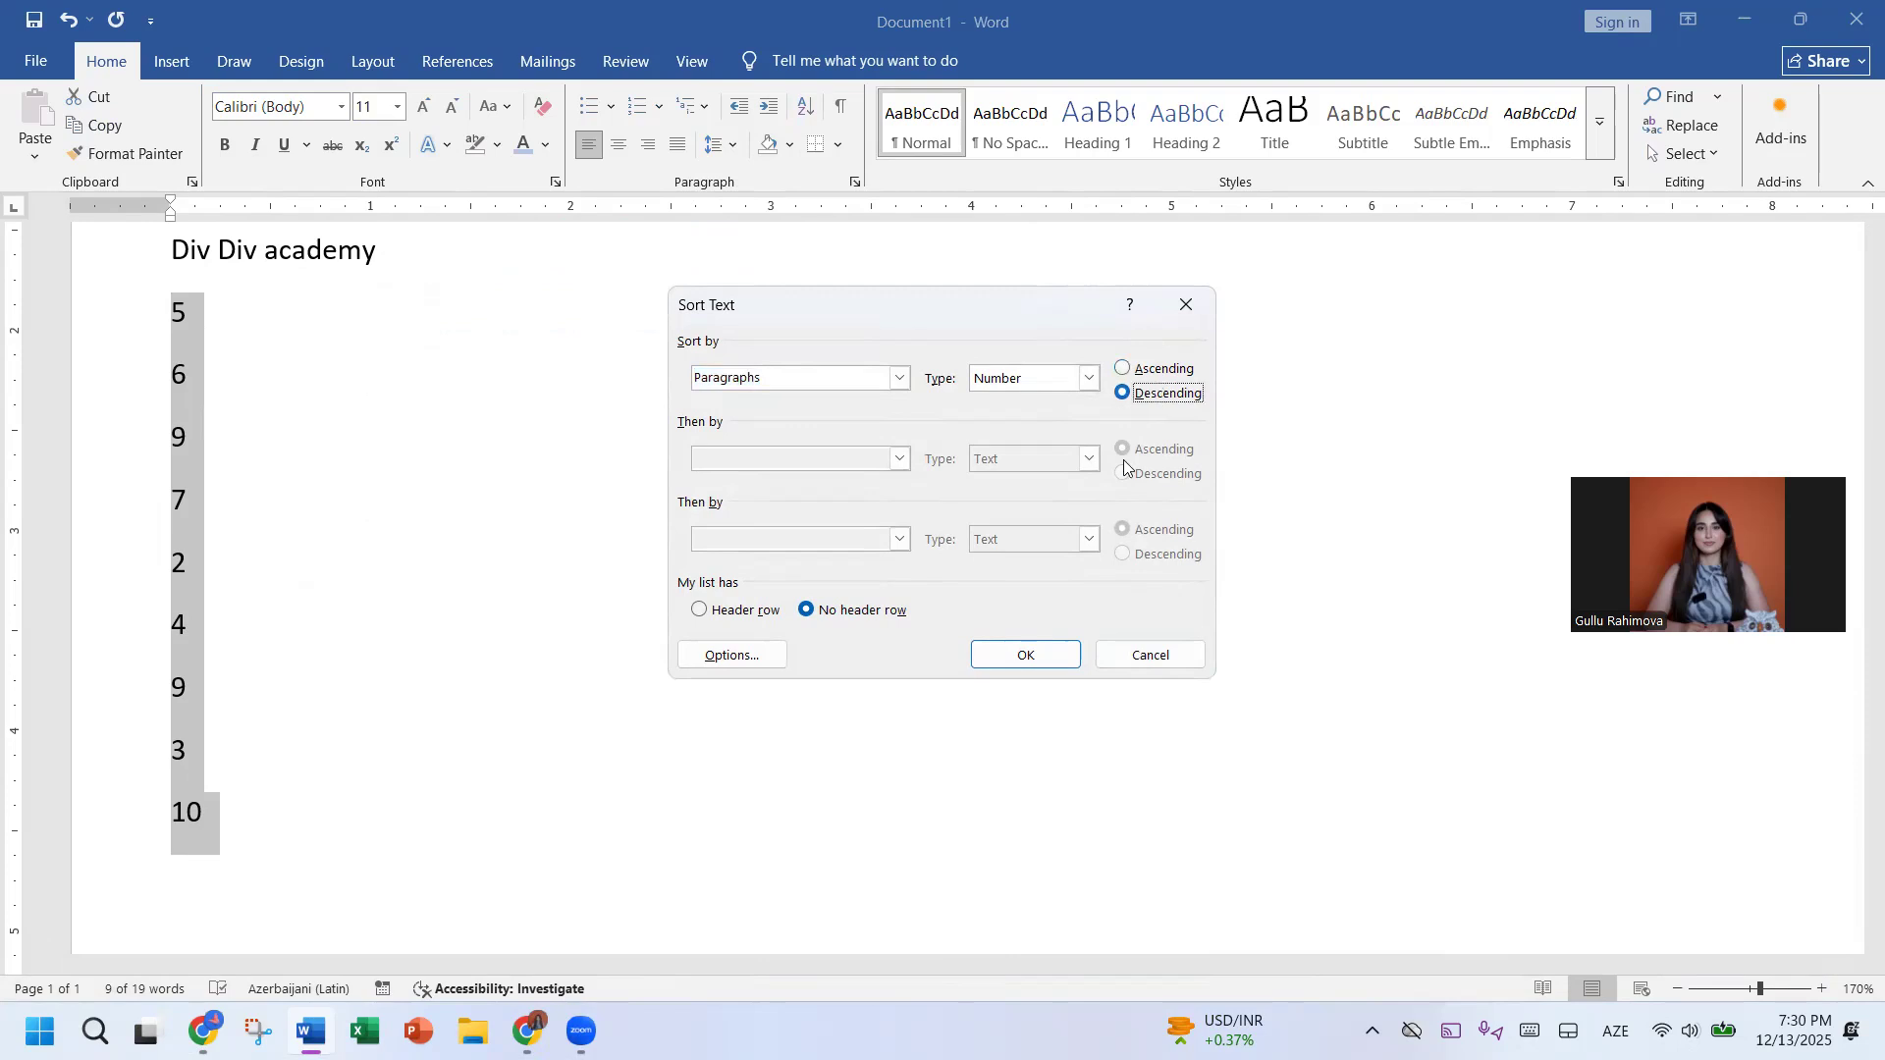
click(1024, 655)
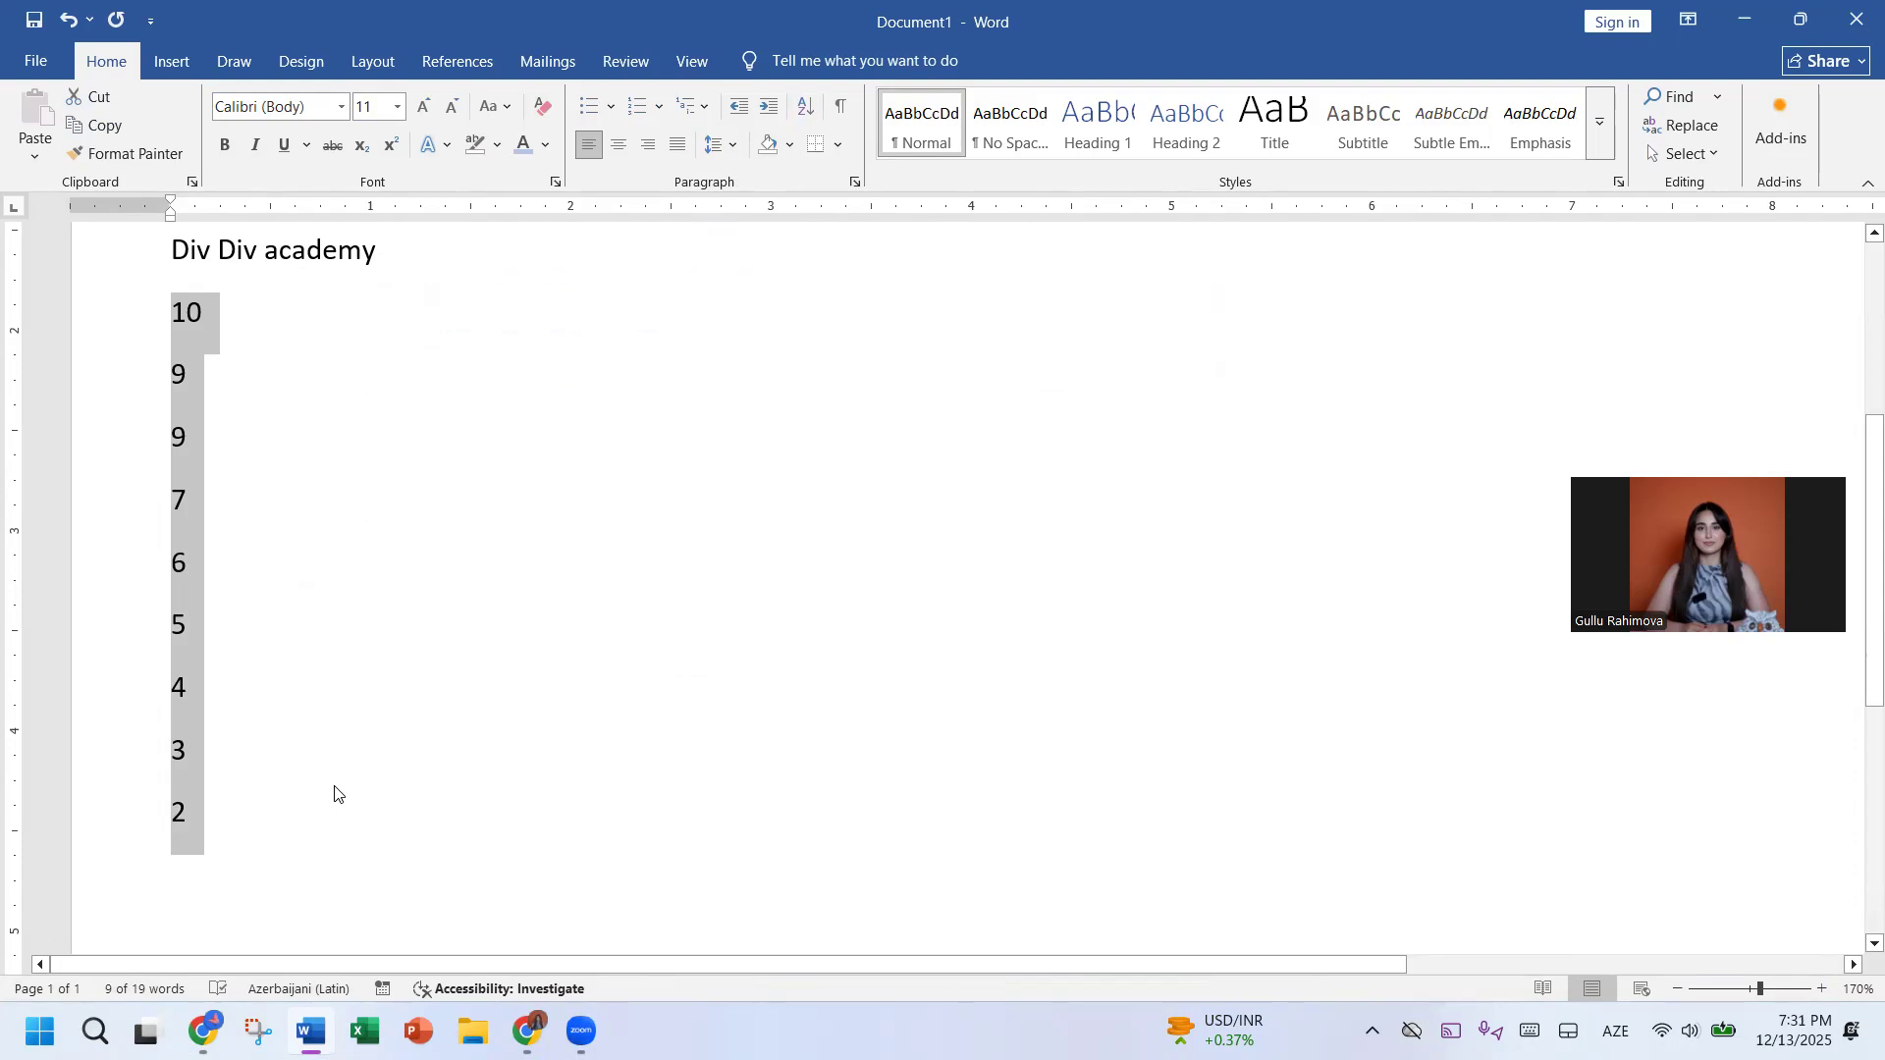
Step: Show the formatting marks, and undo the descending sort together with the entry of the last number
click(842, 108)
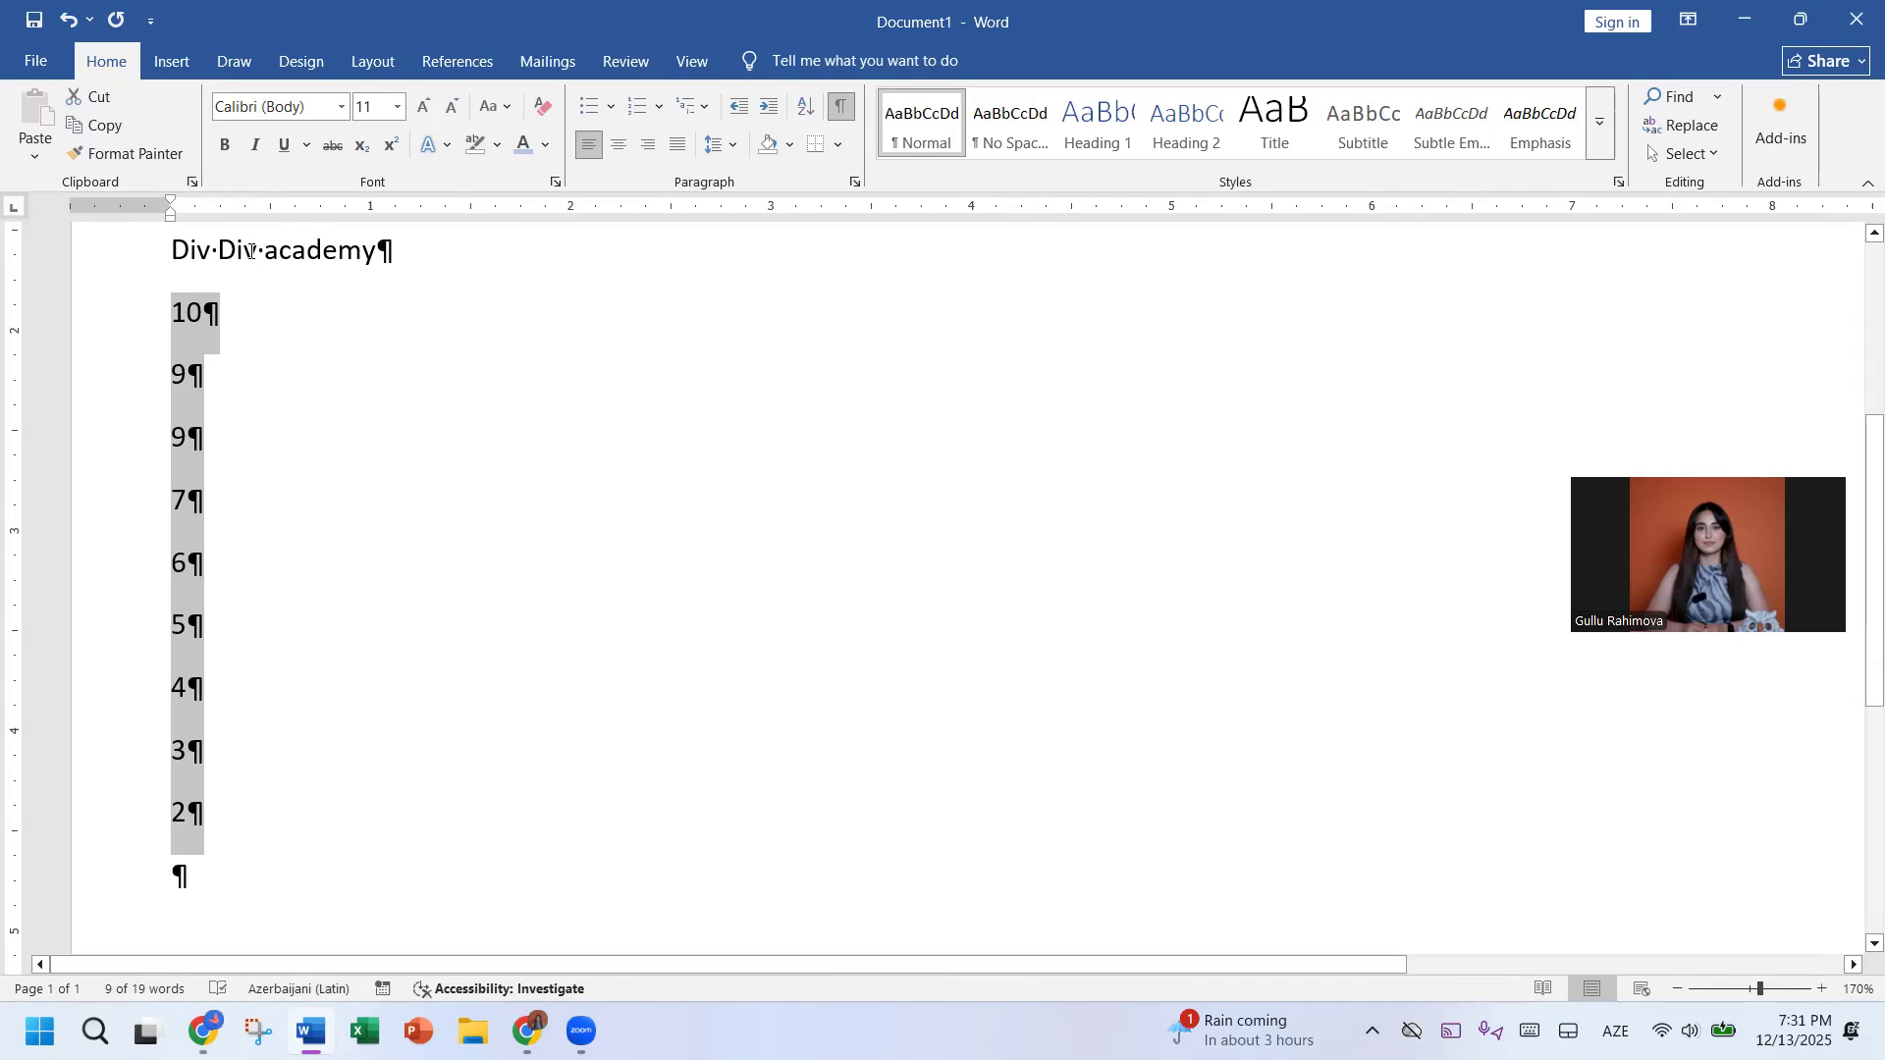
key(ctrl+z)
key(ctrl+z)
key(ctrl+z)
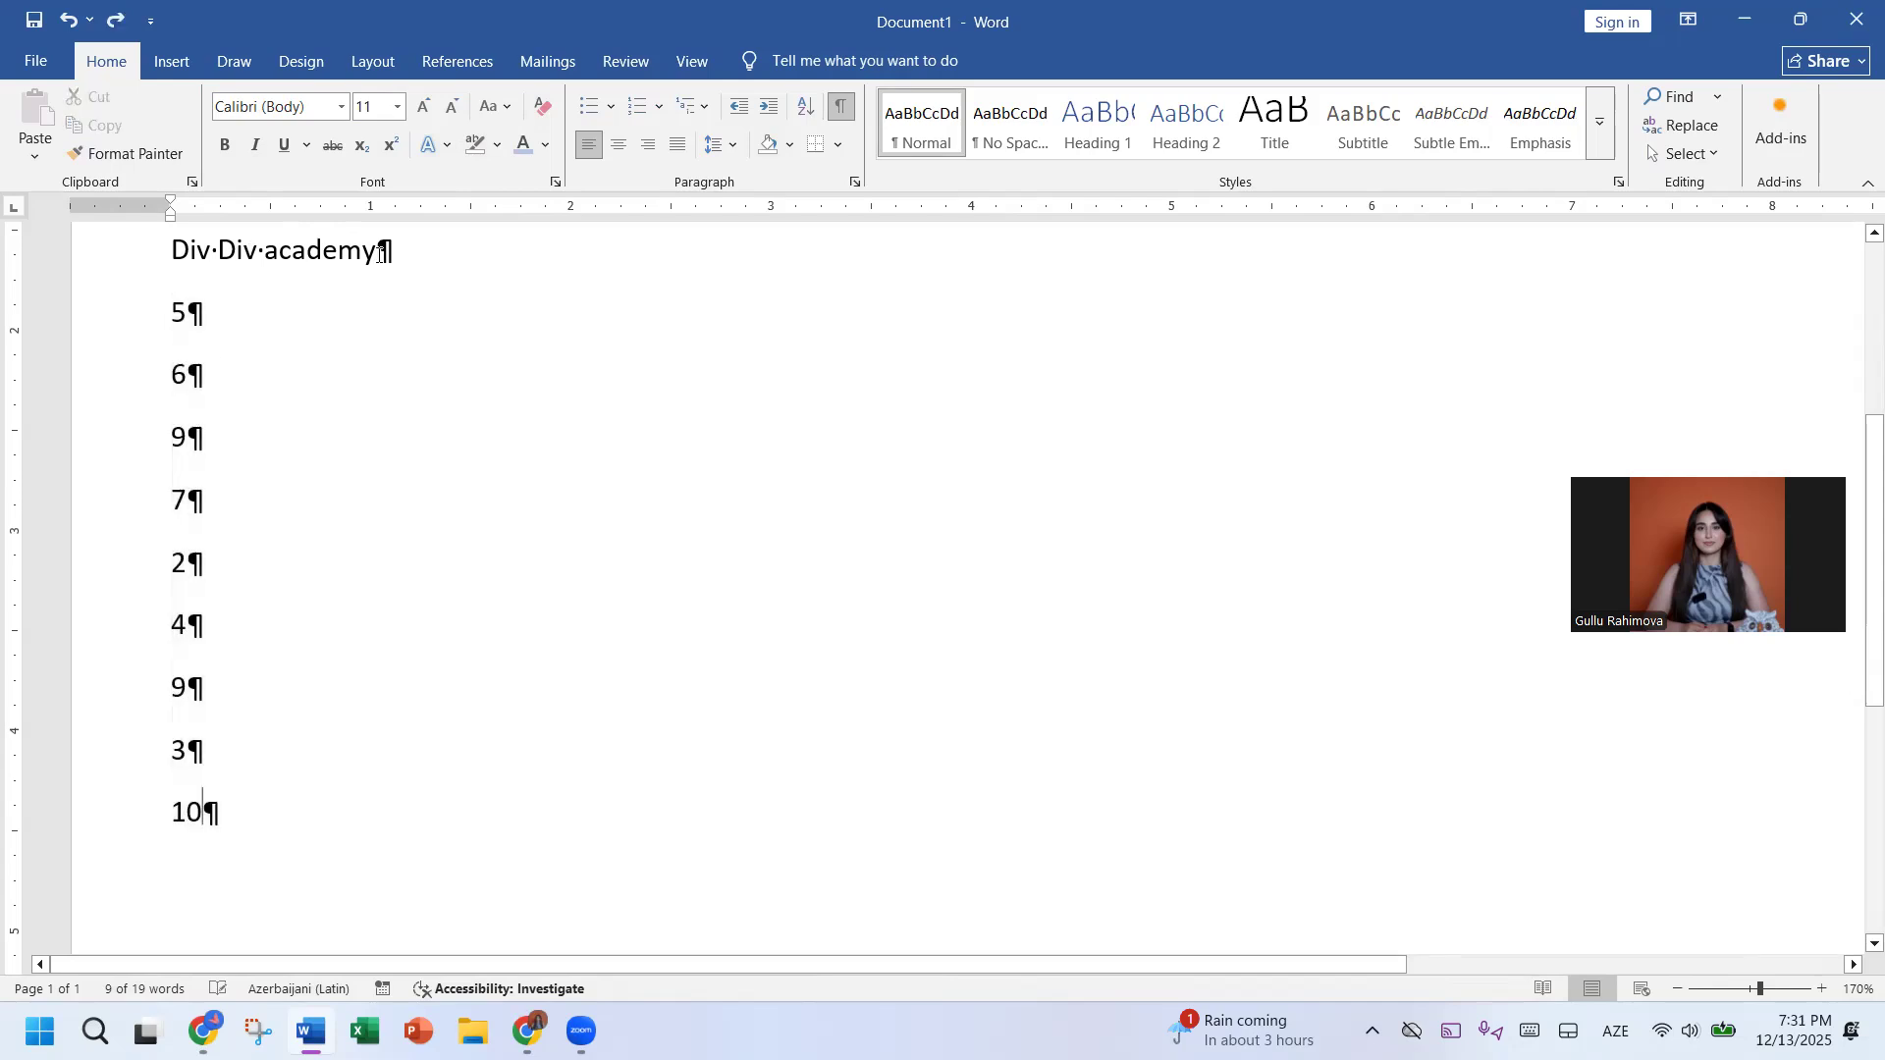
Step: Toggle the formatting marks to compare both views and leave them hidden
click(844, 110)
click(843, 108)
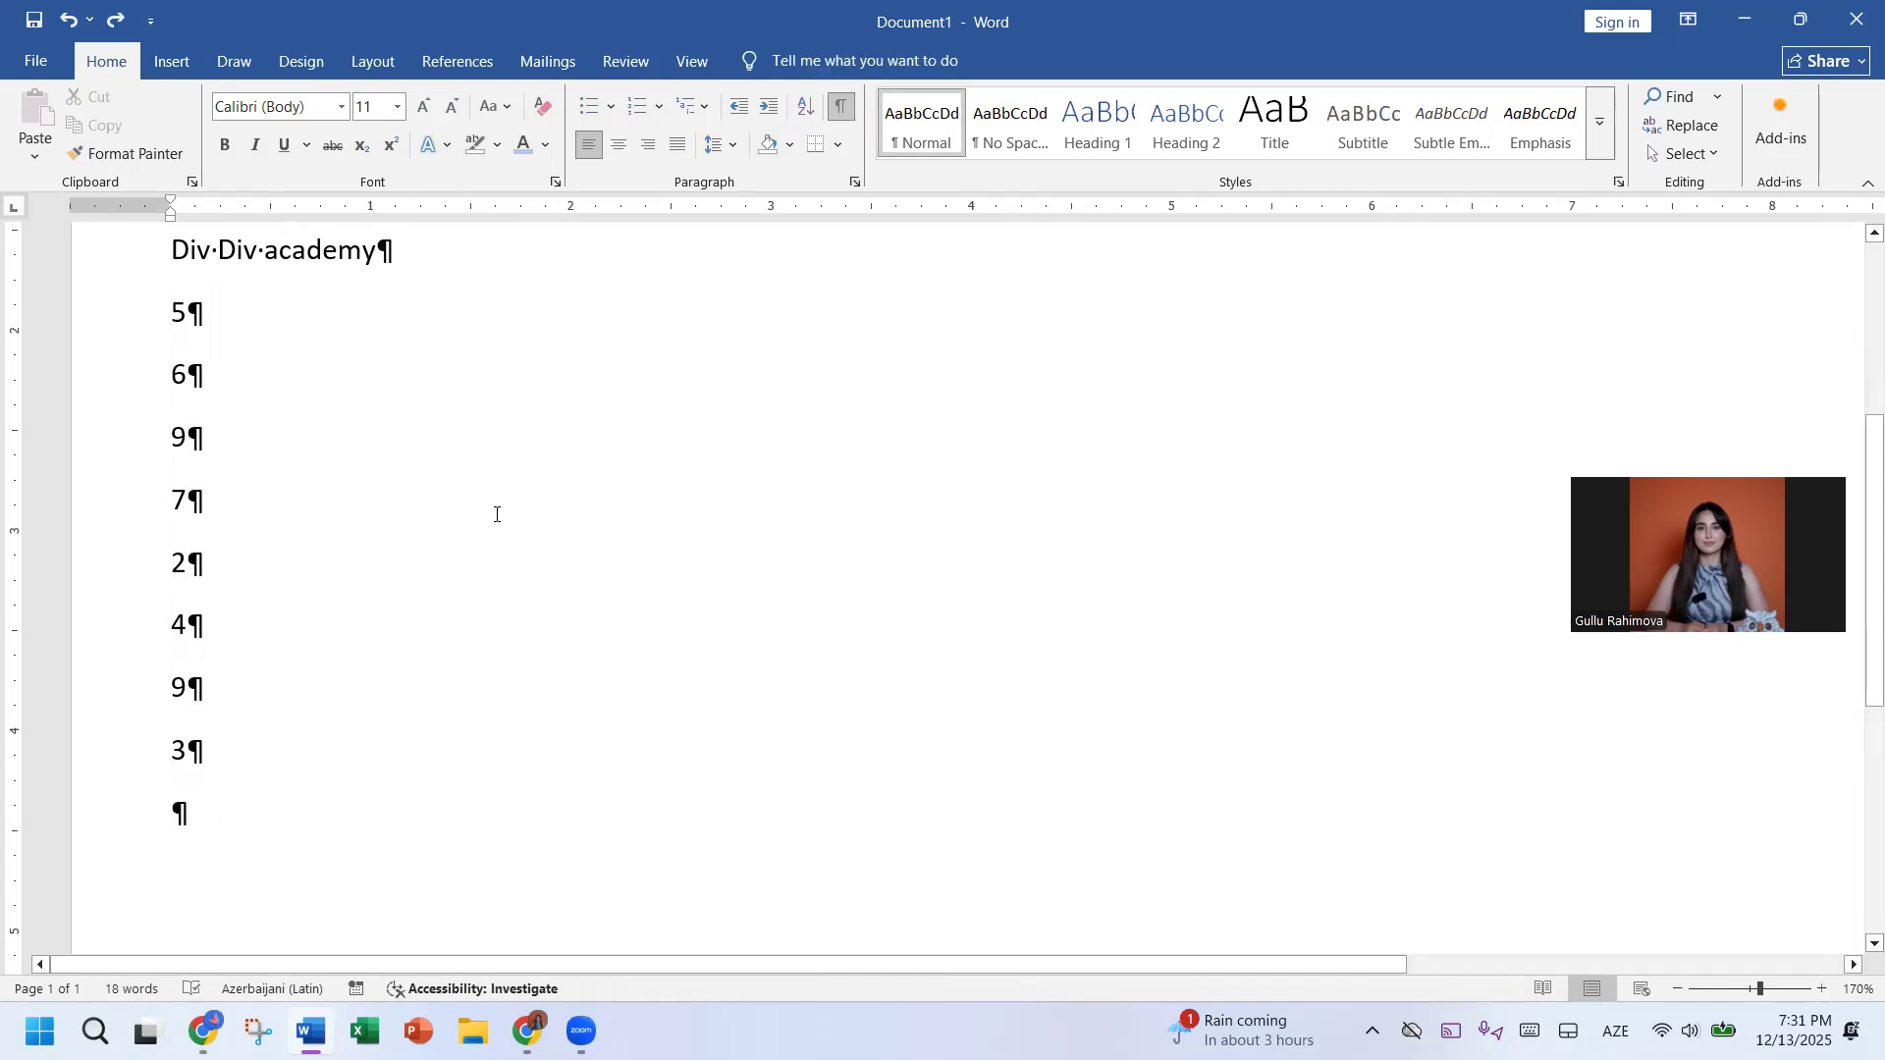
click(842, 108)
Step: Delete the Div Academy lines and all the numbers, and enter "BDU" as the document's only text
click(317, 410)
scroll(317, 410, up, 5)
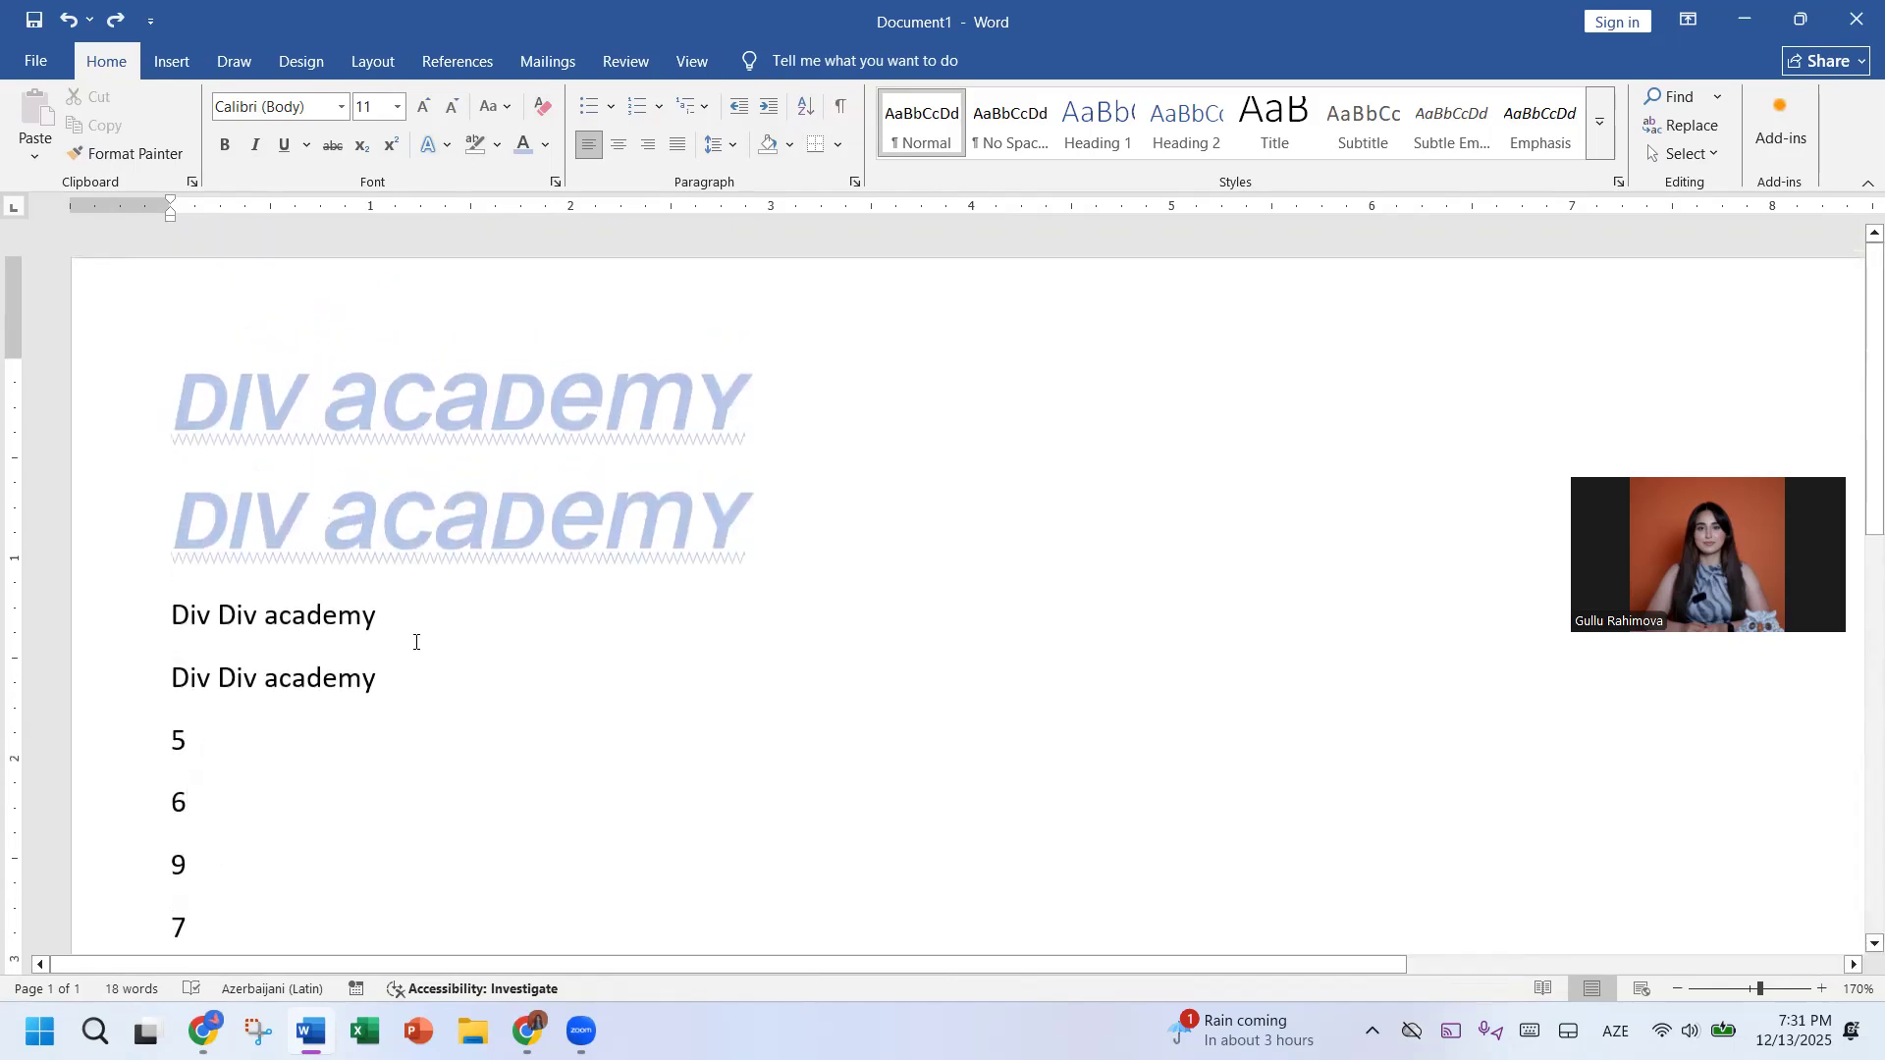
drag(421, 694, 179, 389)
key(Delete)
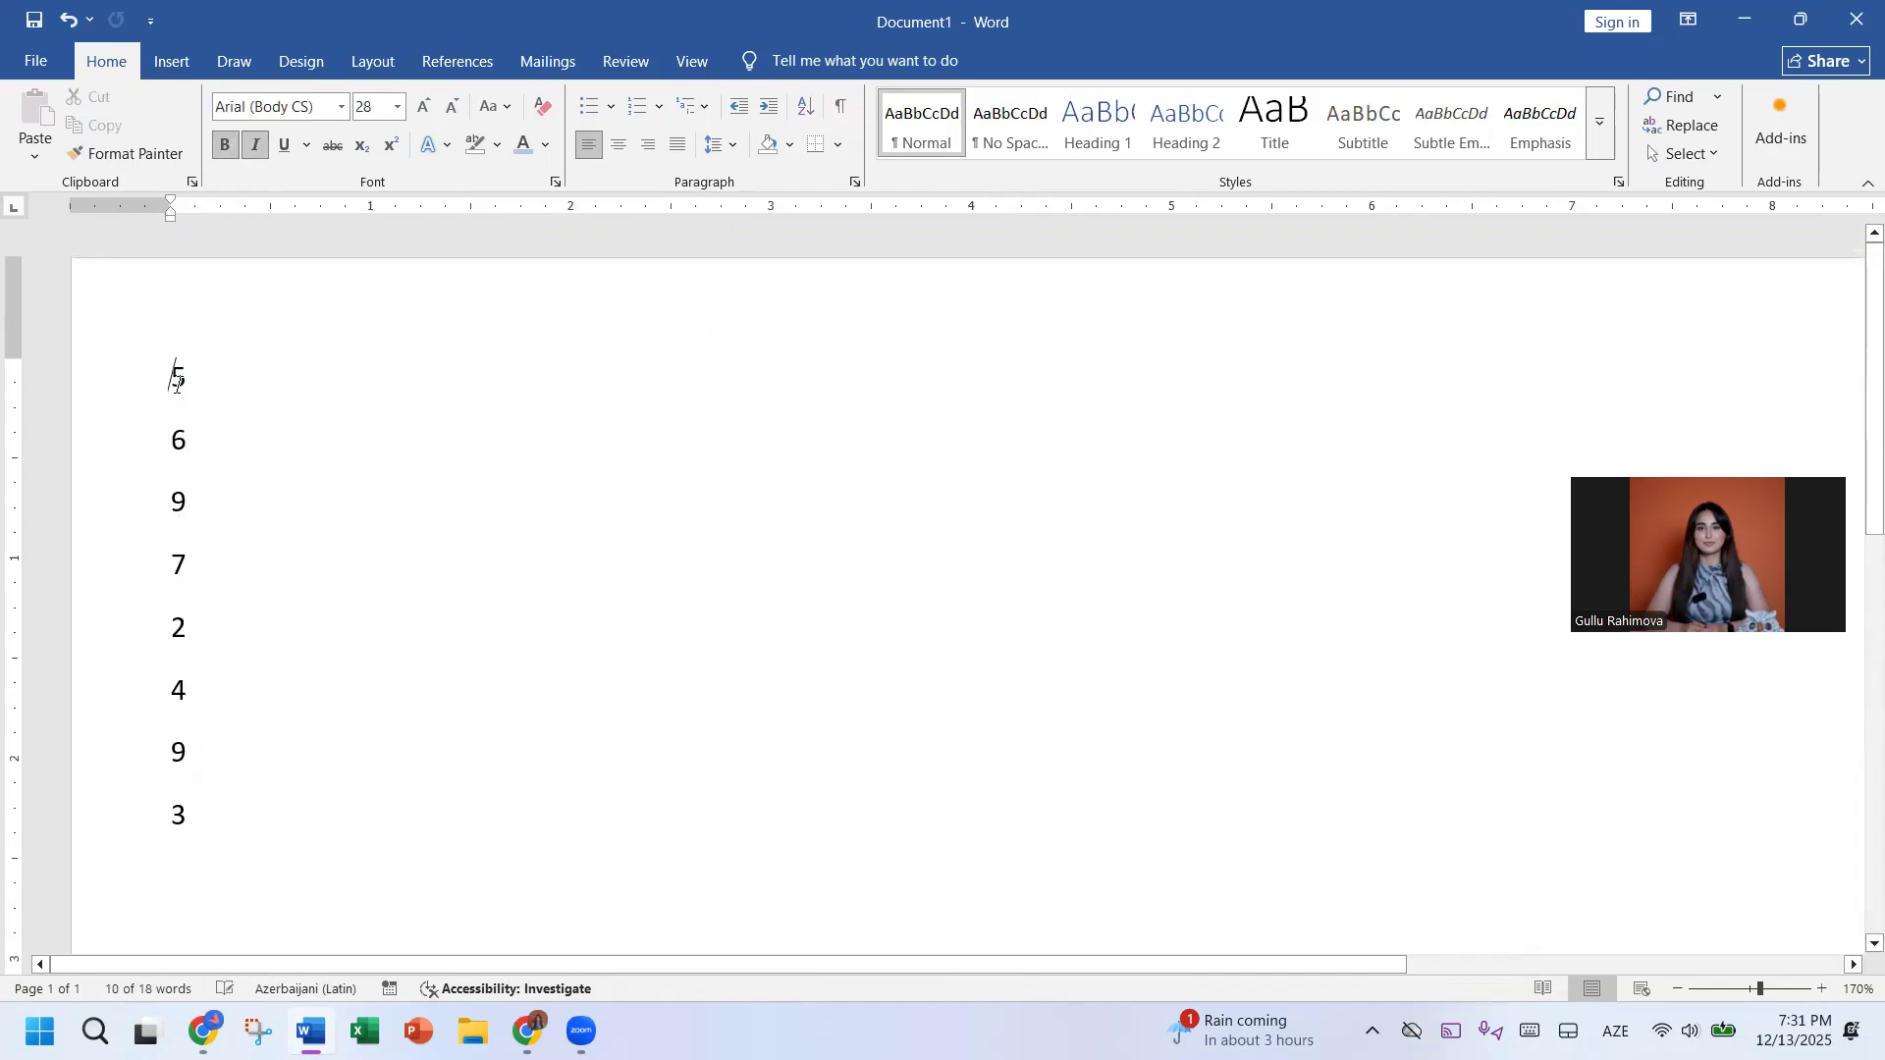
key(ctrl+a)
key(Delete)
text(BDU)
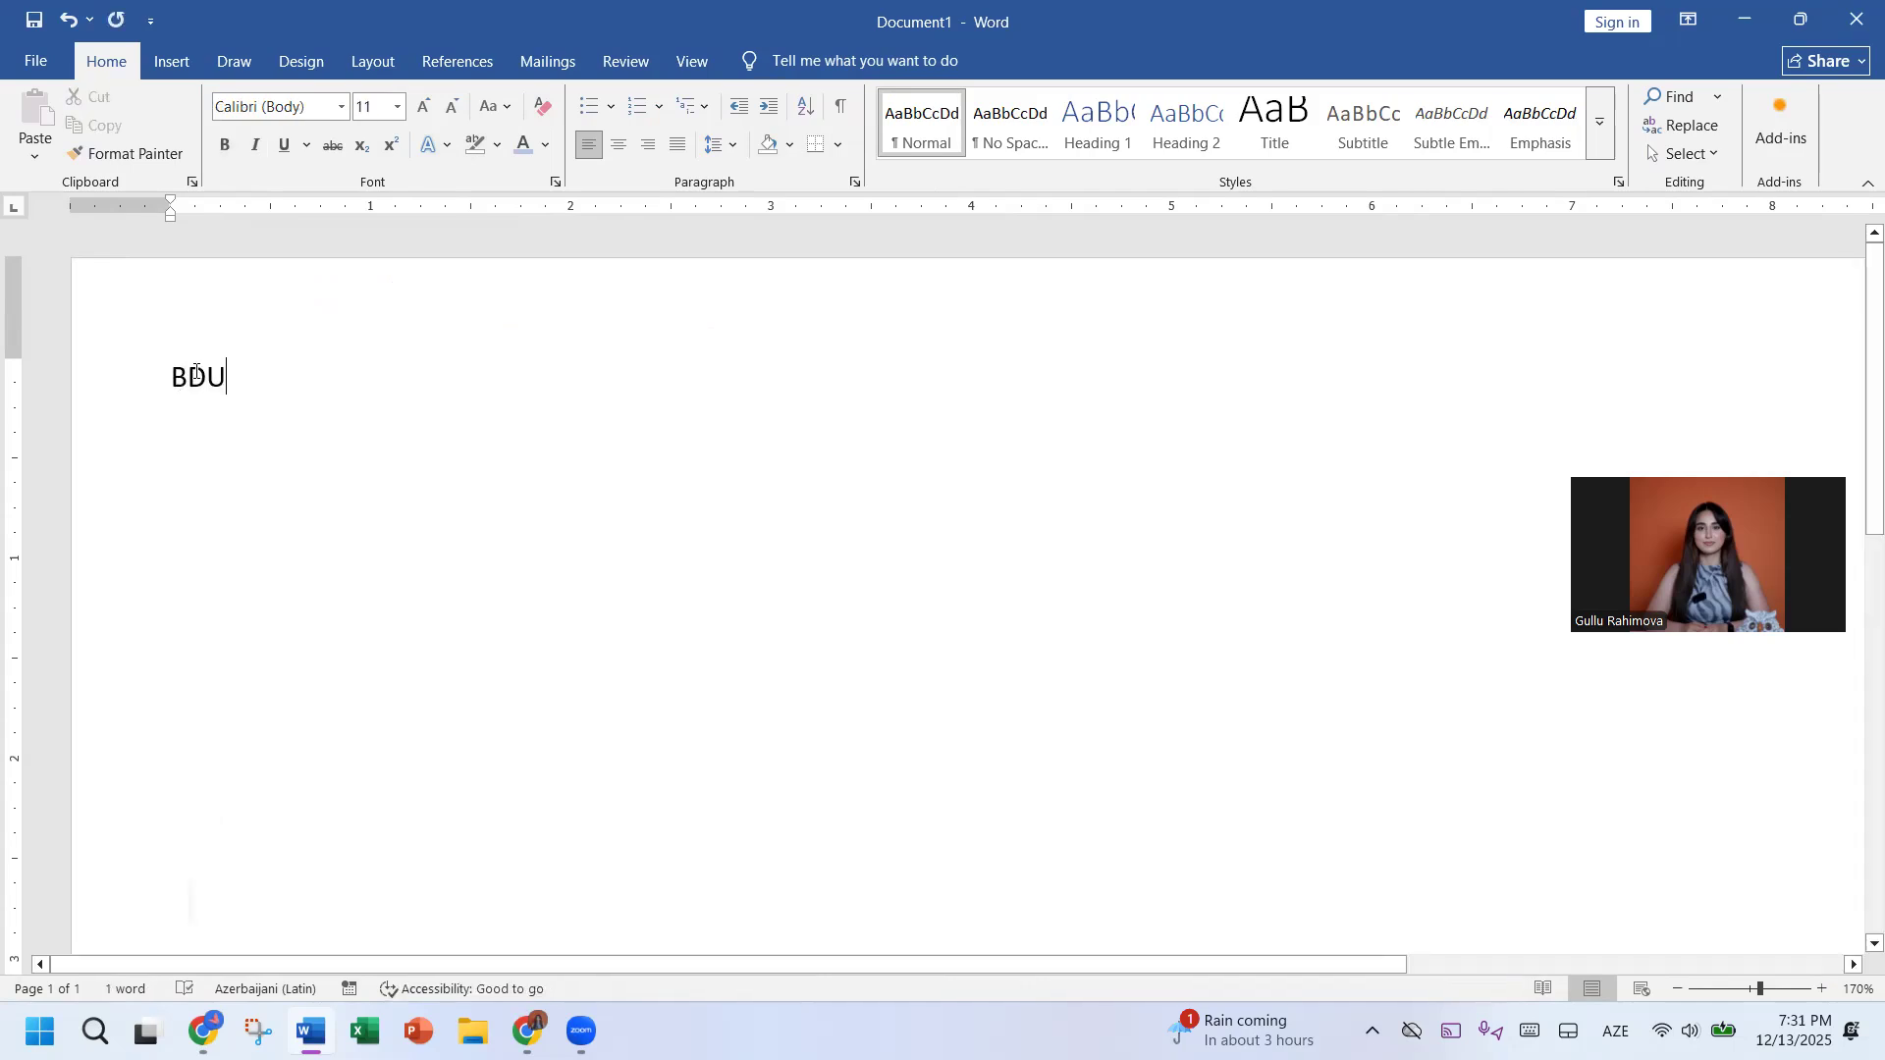
Step: Mark BDU as an index entry with the subentry "Bakı Dövlət Universiteti"
triple_click(195, 375)
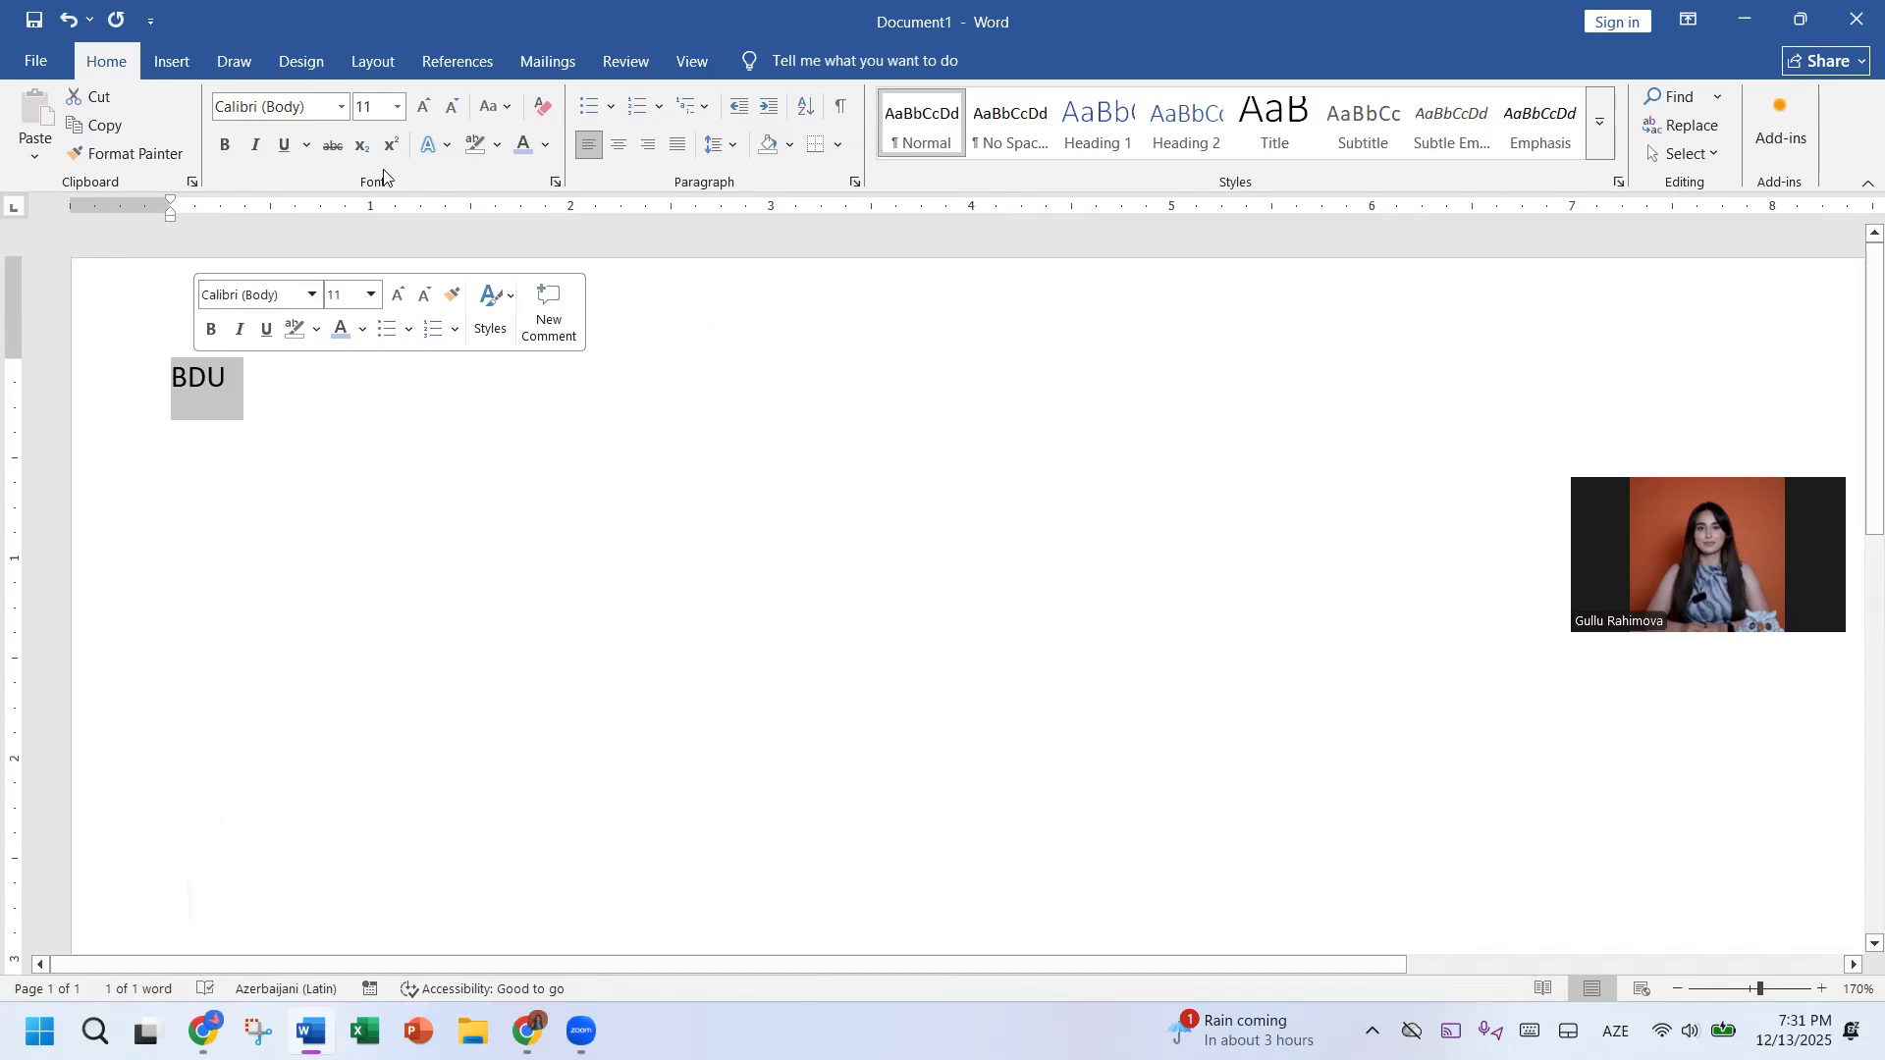
click(444, 79)
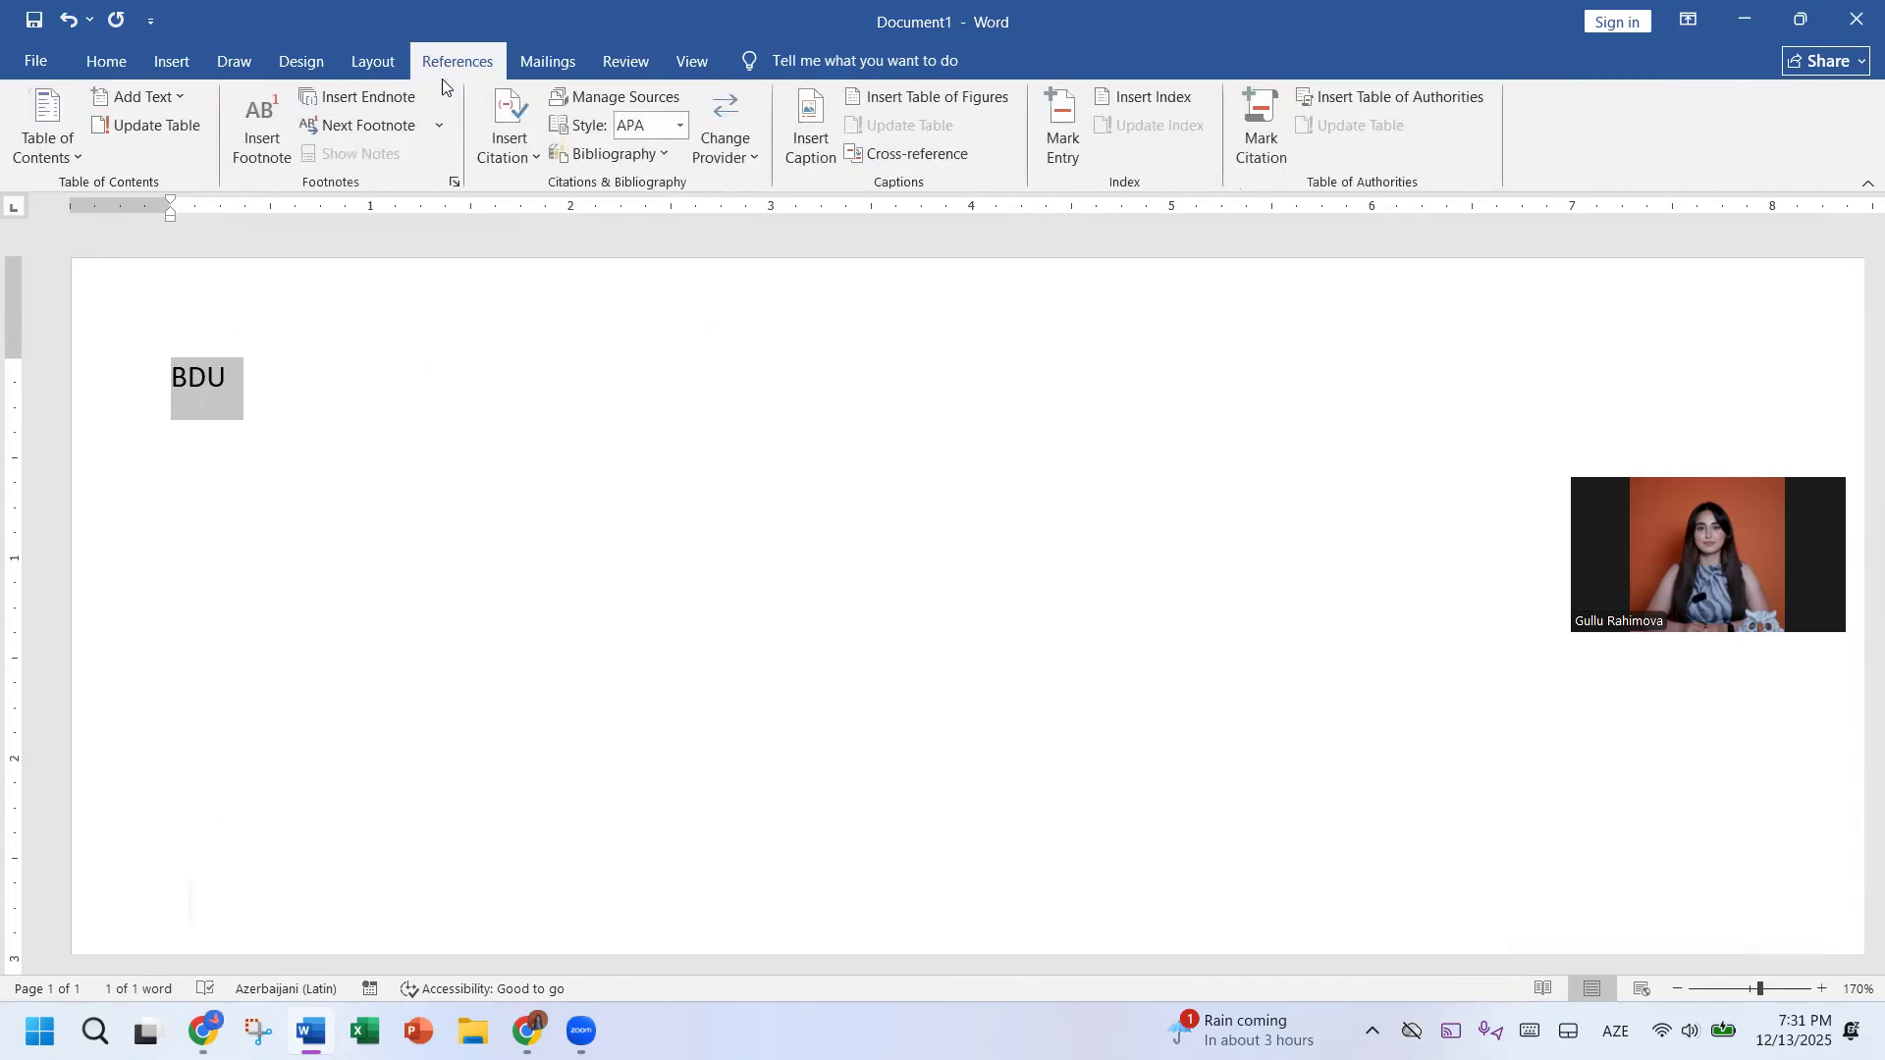
click(1048, 147)
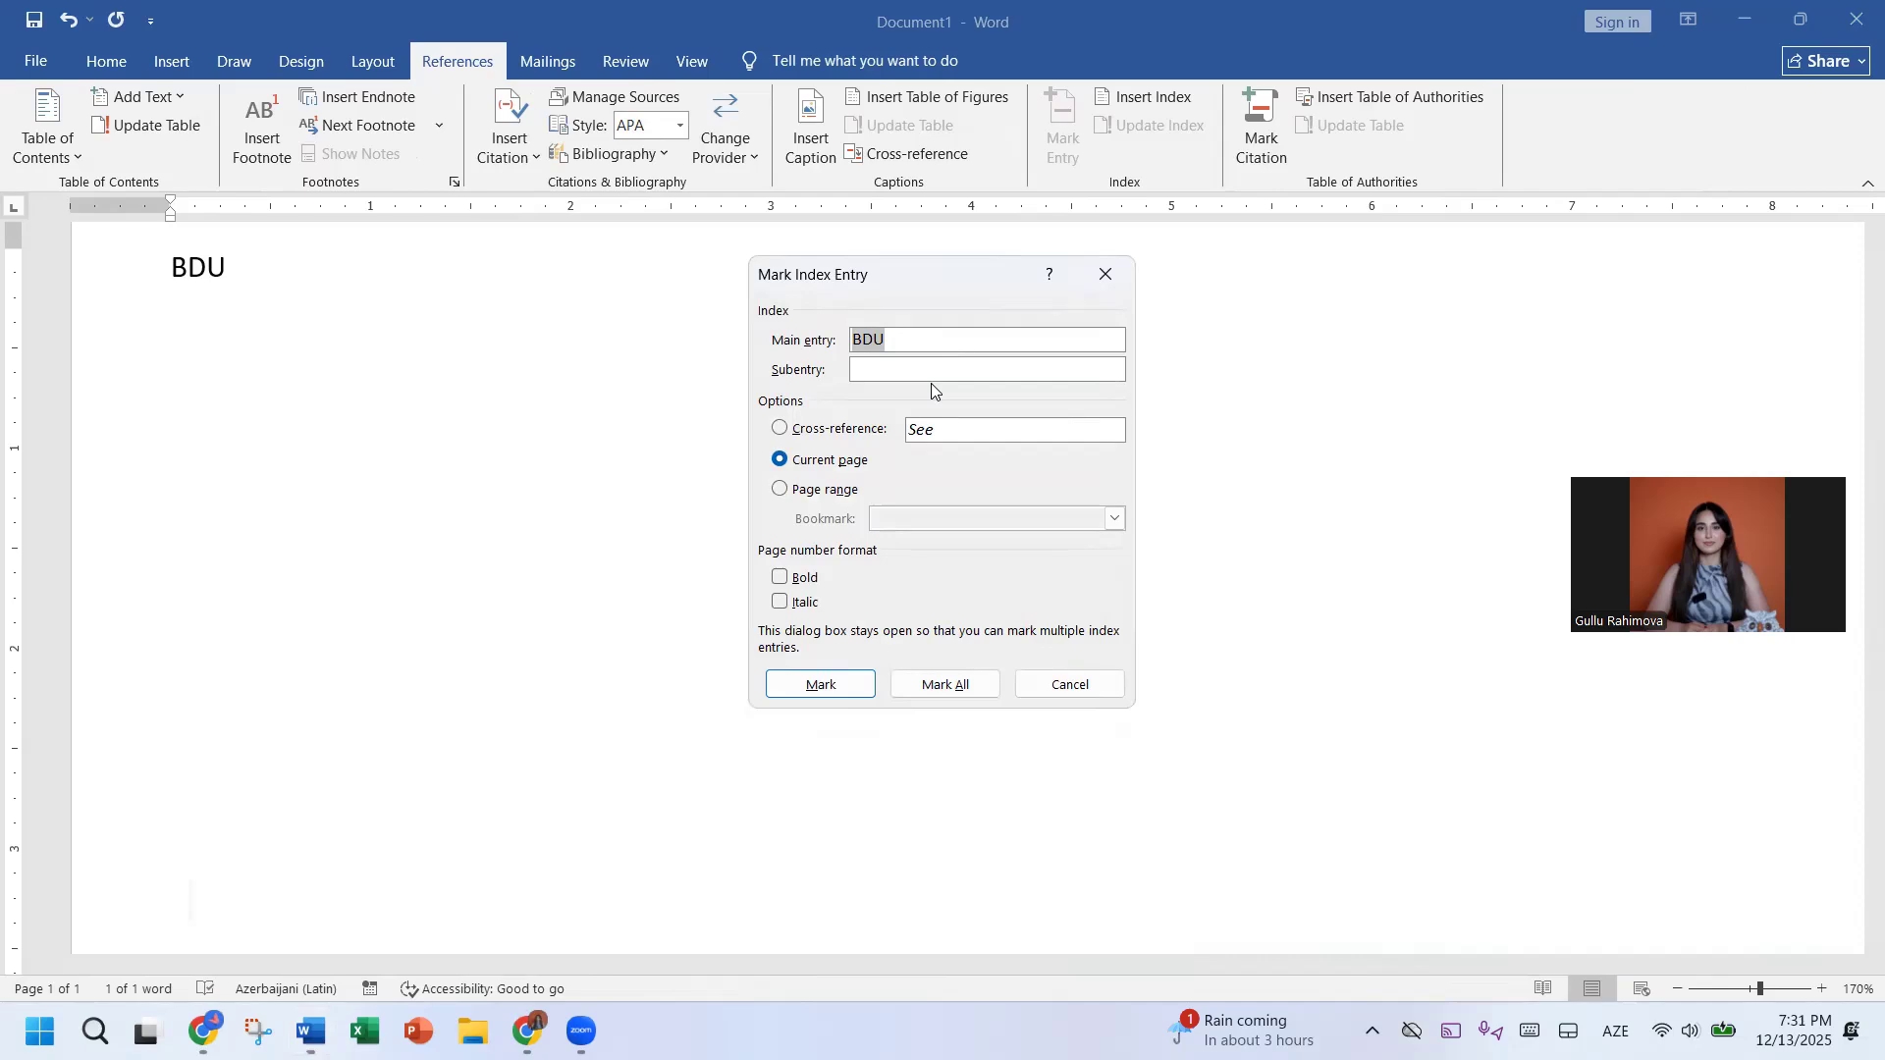
click(922, 361)
text(Bakı Dövlət Universiteti)
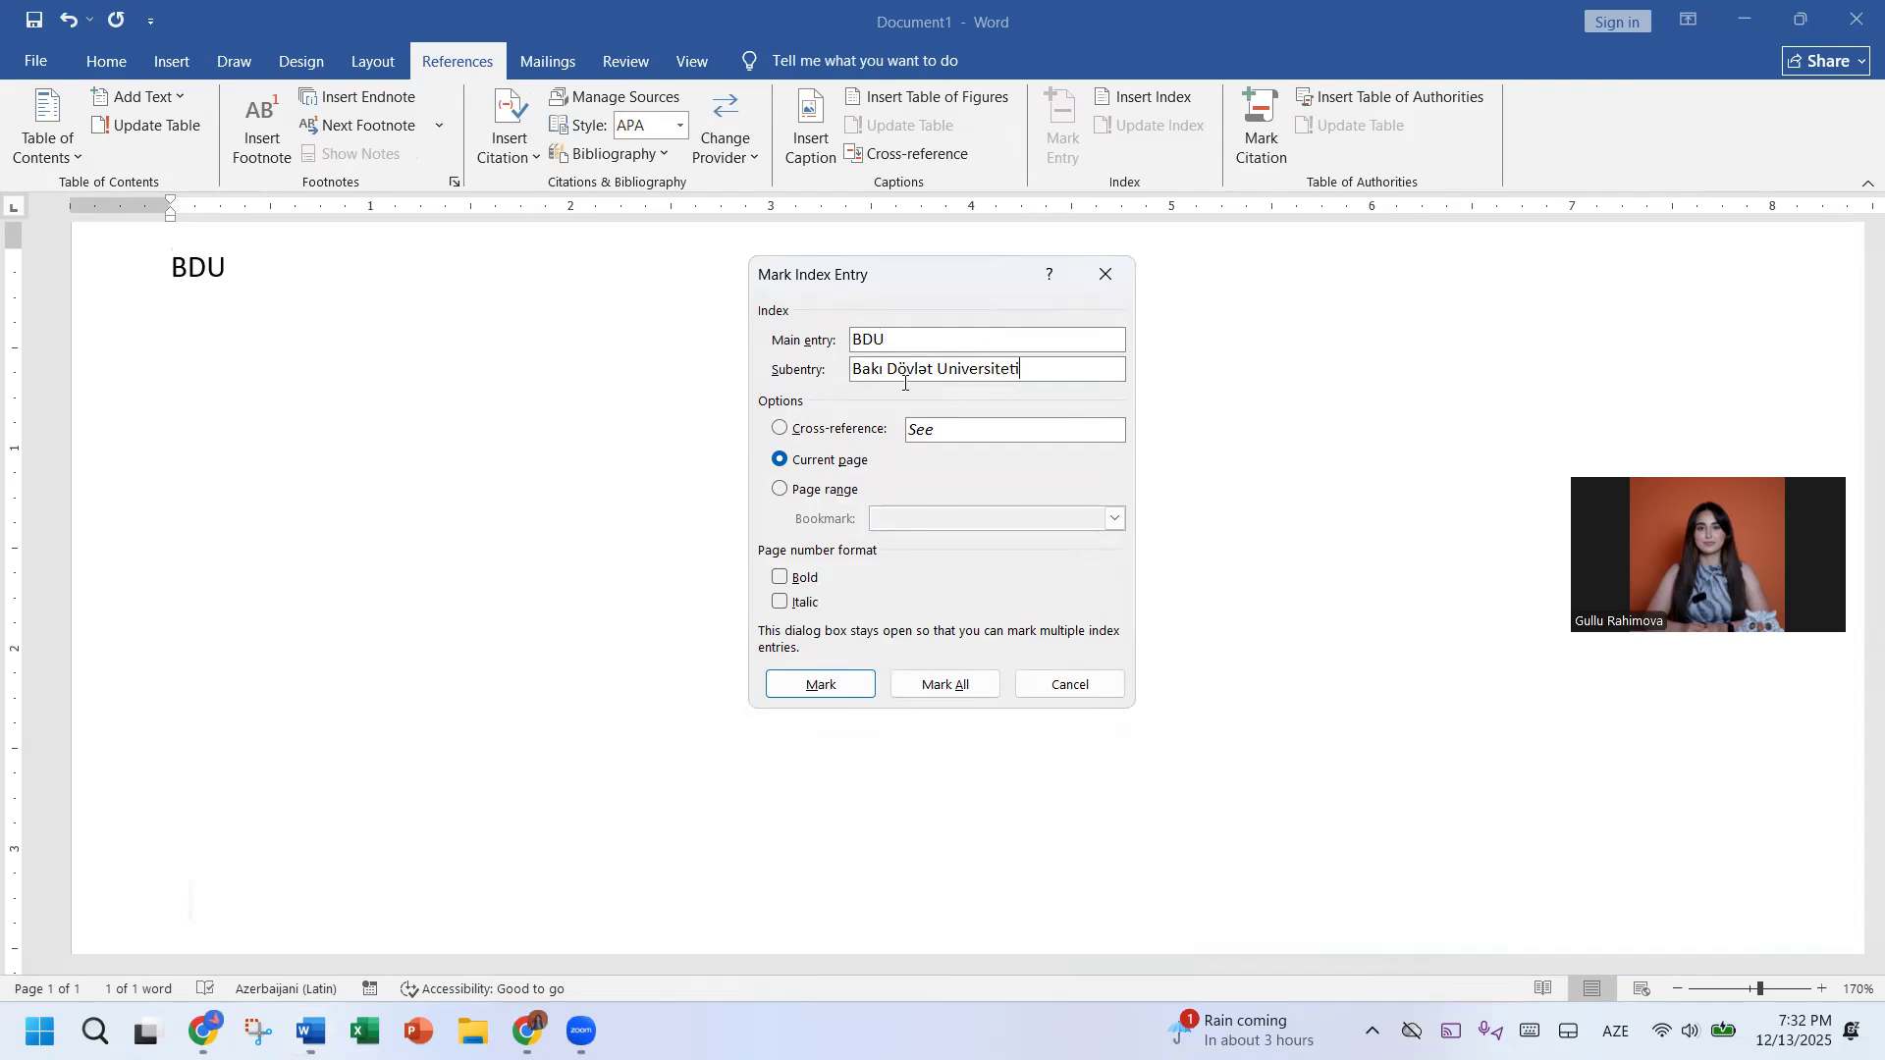
click(863, 686)
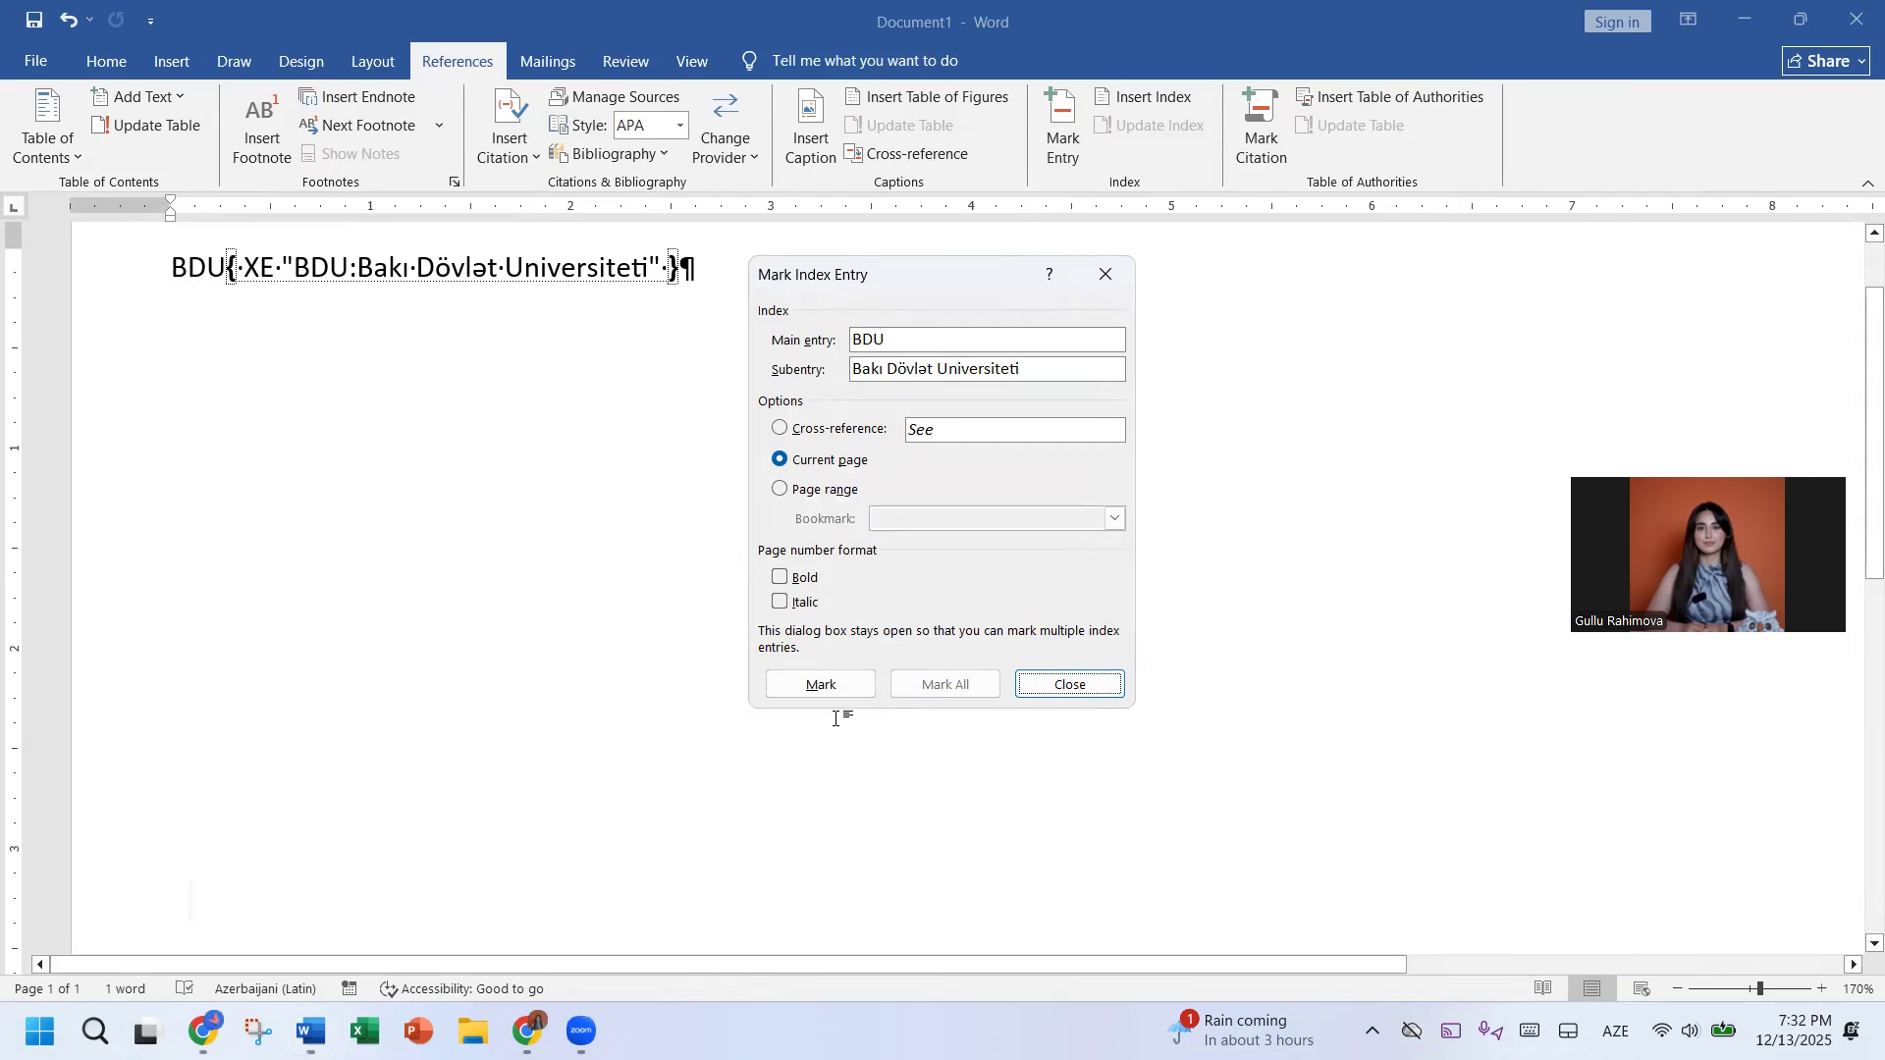
click(1106, 295)
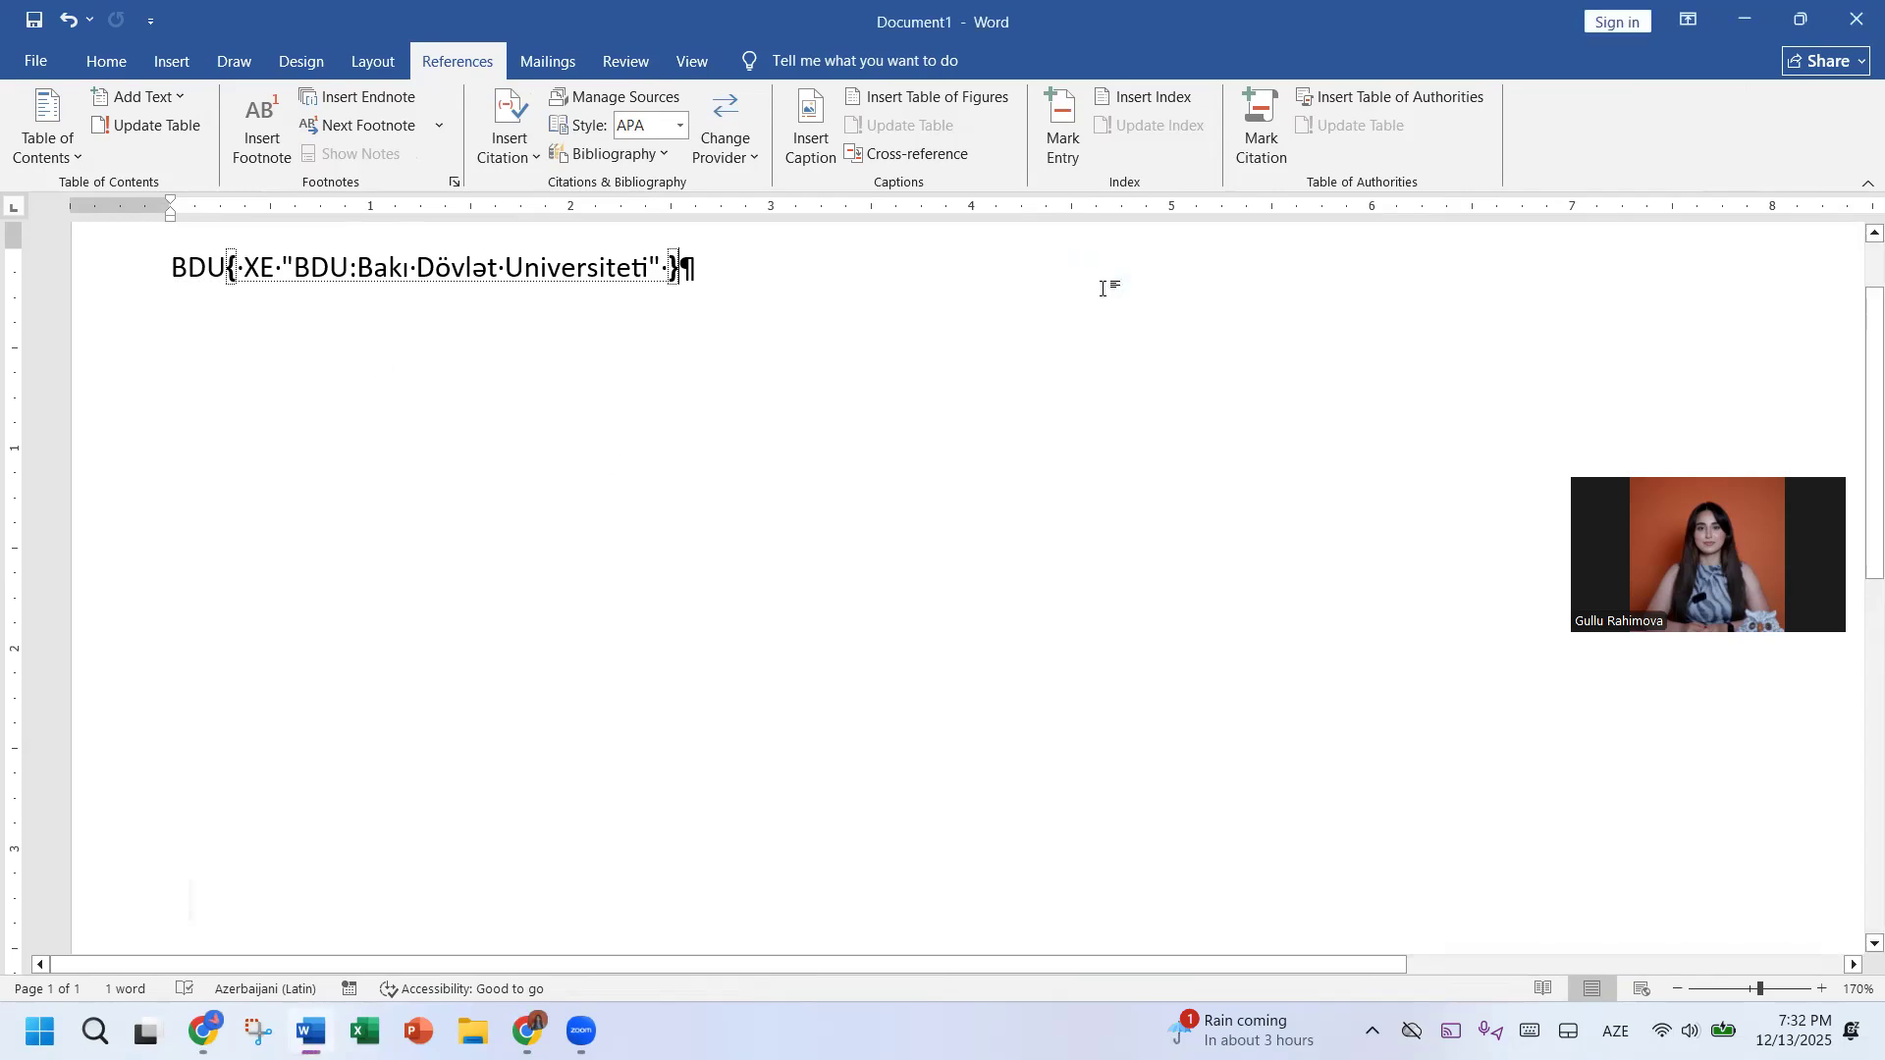
Step: Hide and reshow the formatting marks to examine the index entry field after BDU
click(108, 65)
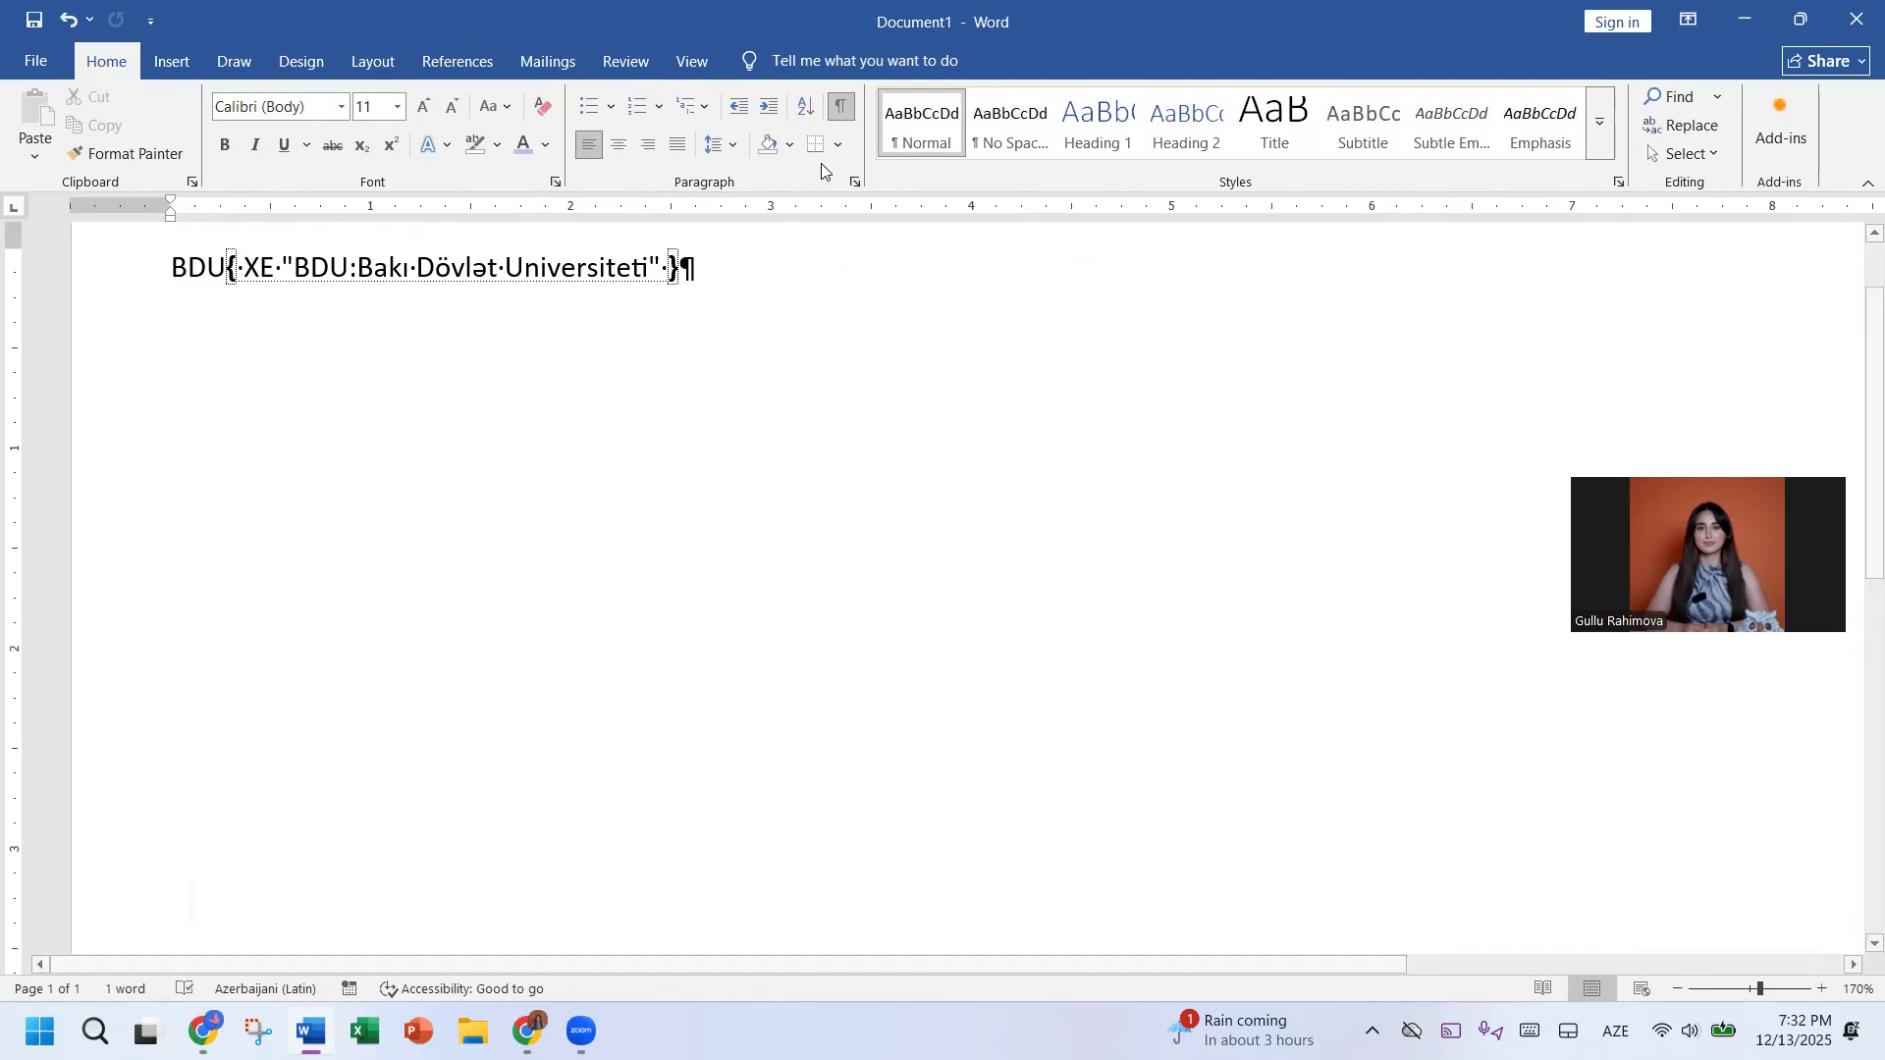
click(840, 114)
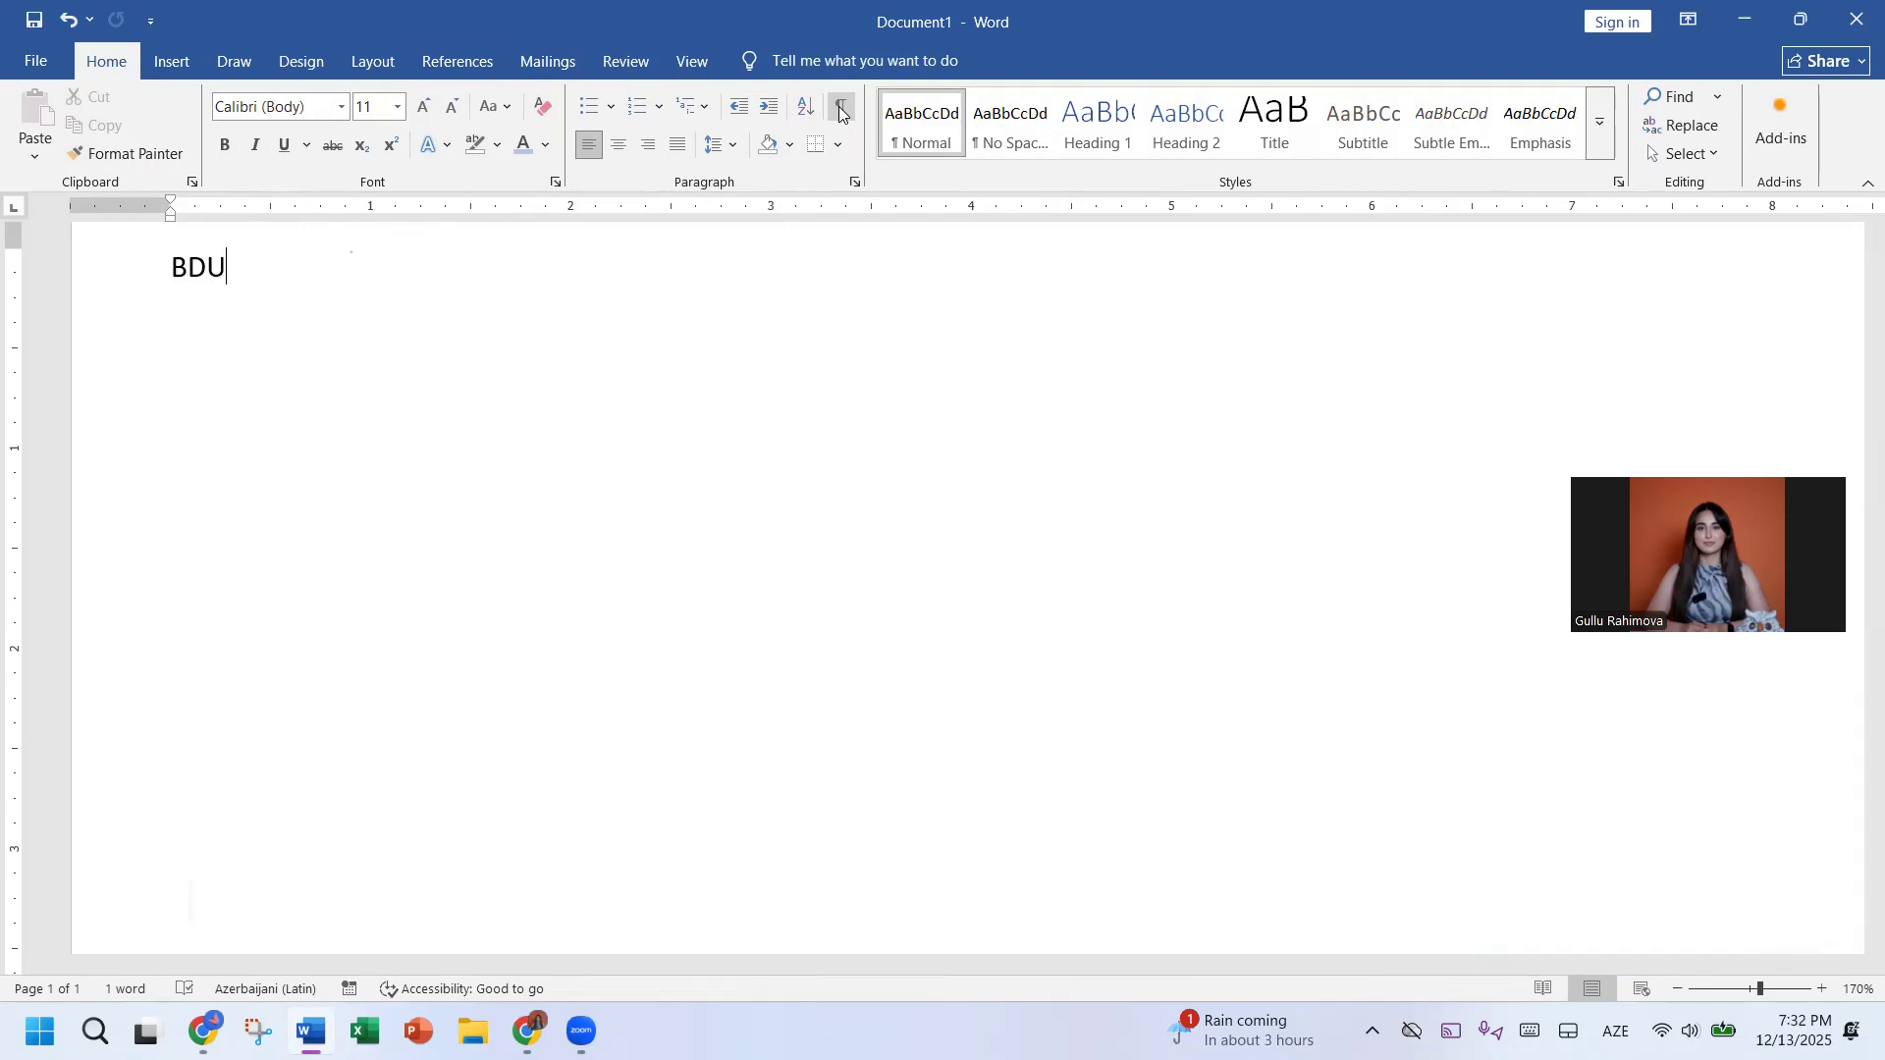
click(839, 114)
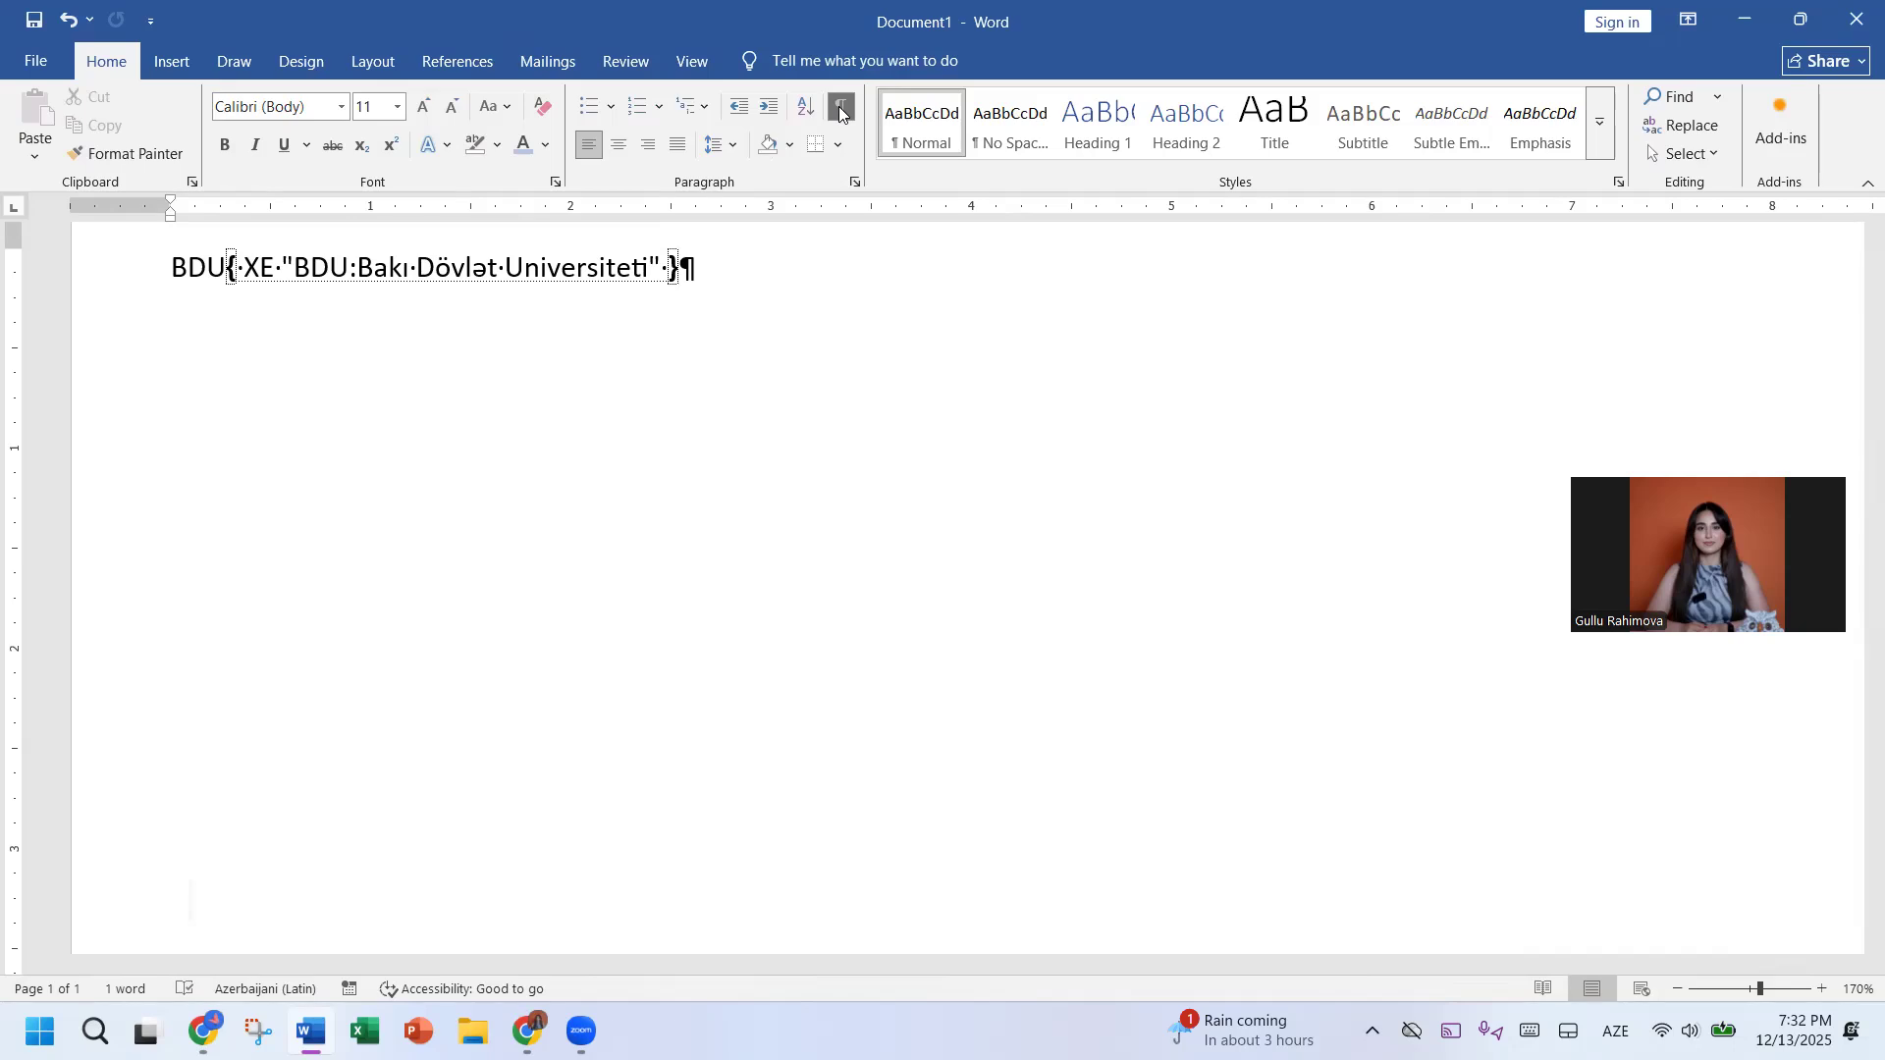
Step: Check the document in print preview, return to editing and hide the formatting marks
key(ctrl+p)
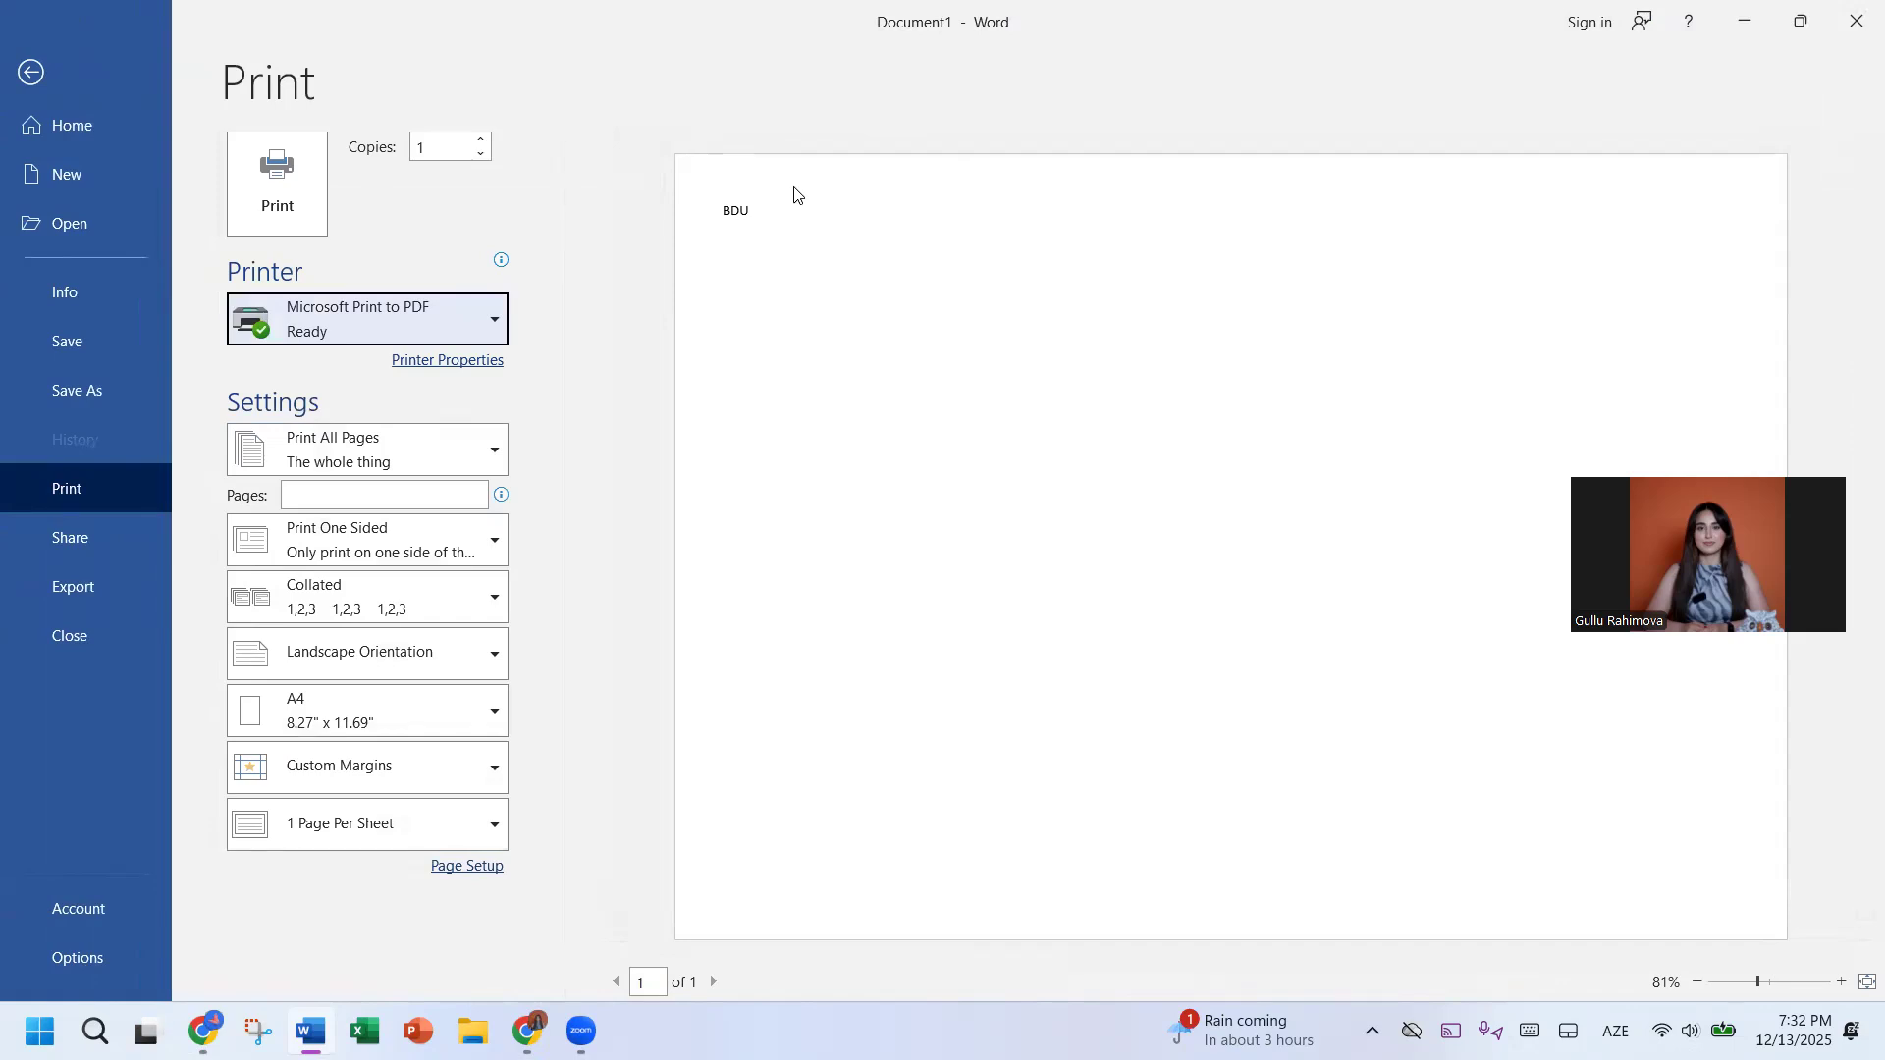
click(28, 72)
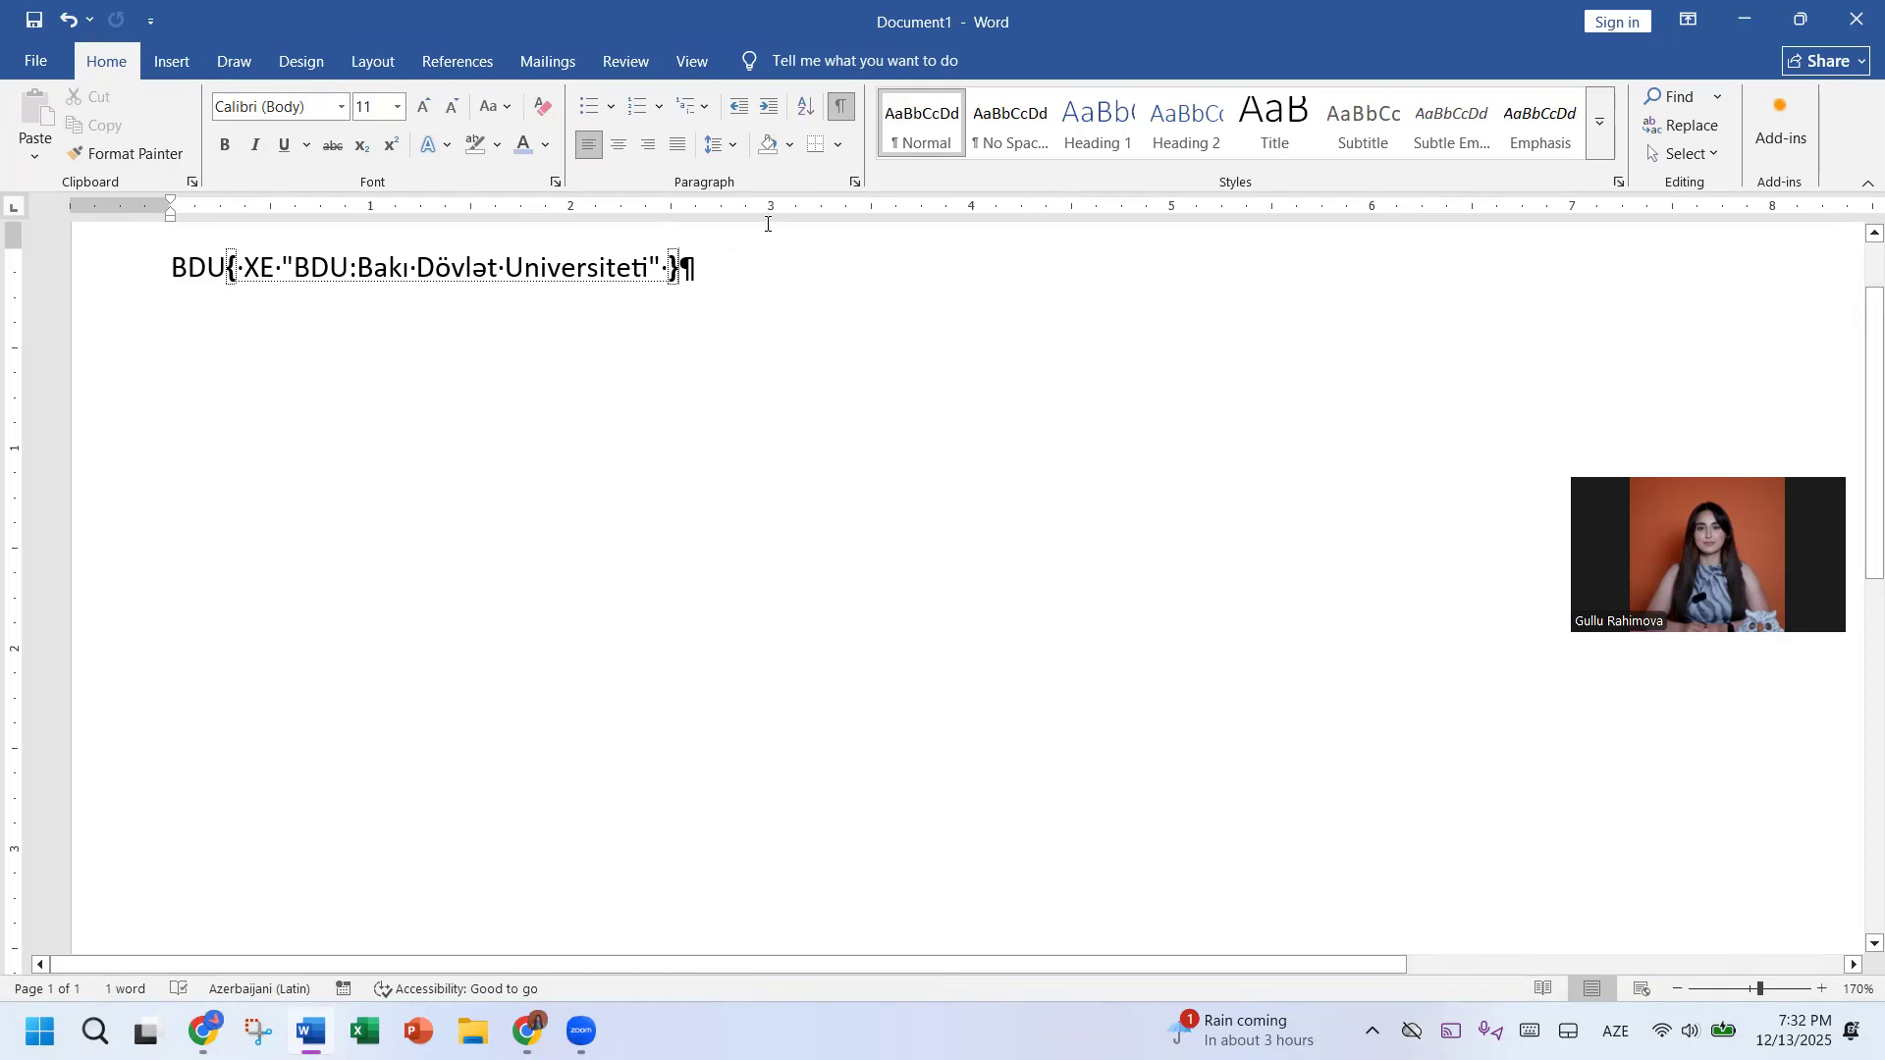
click(842, 108)
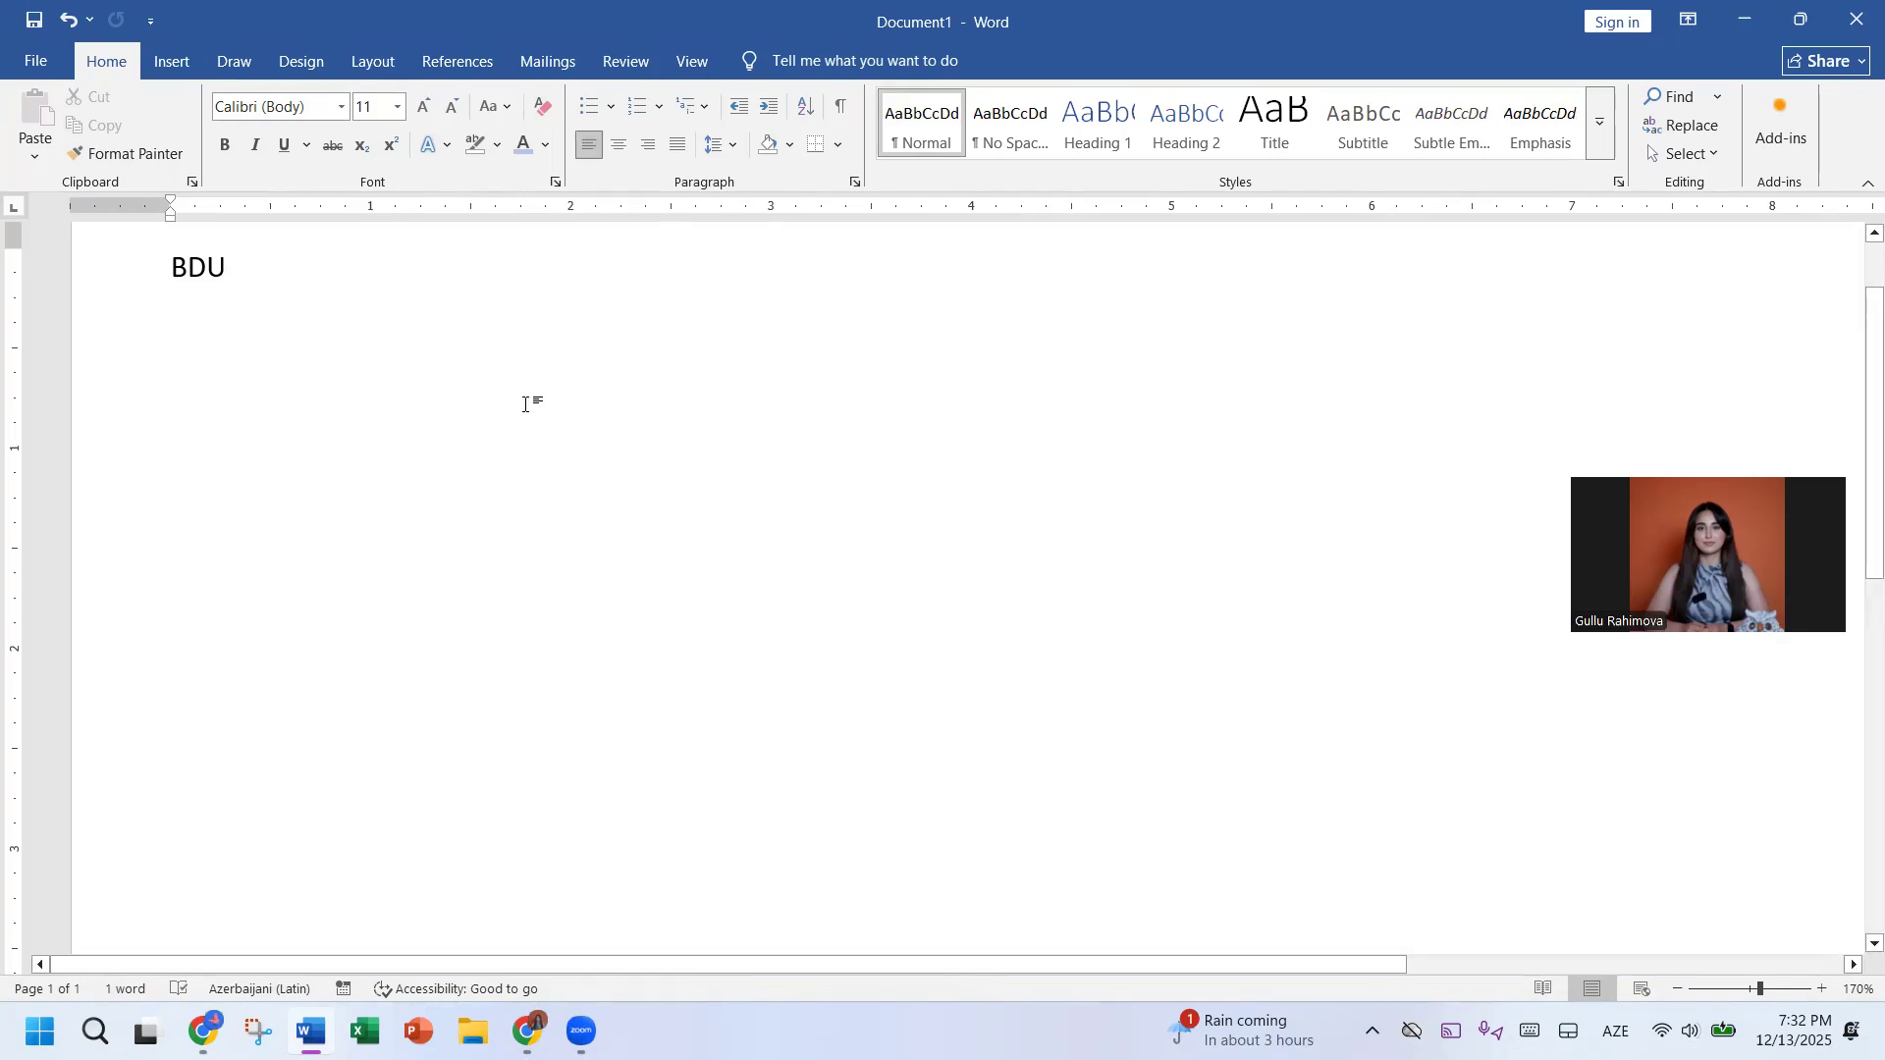
scroll(547, 345, up, 2)
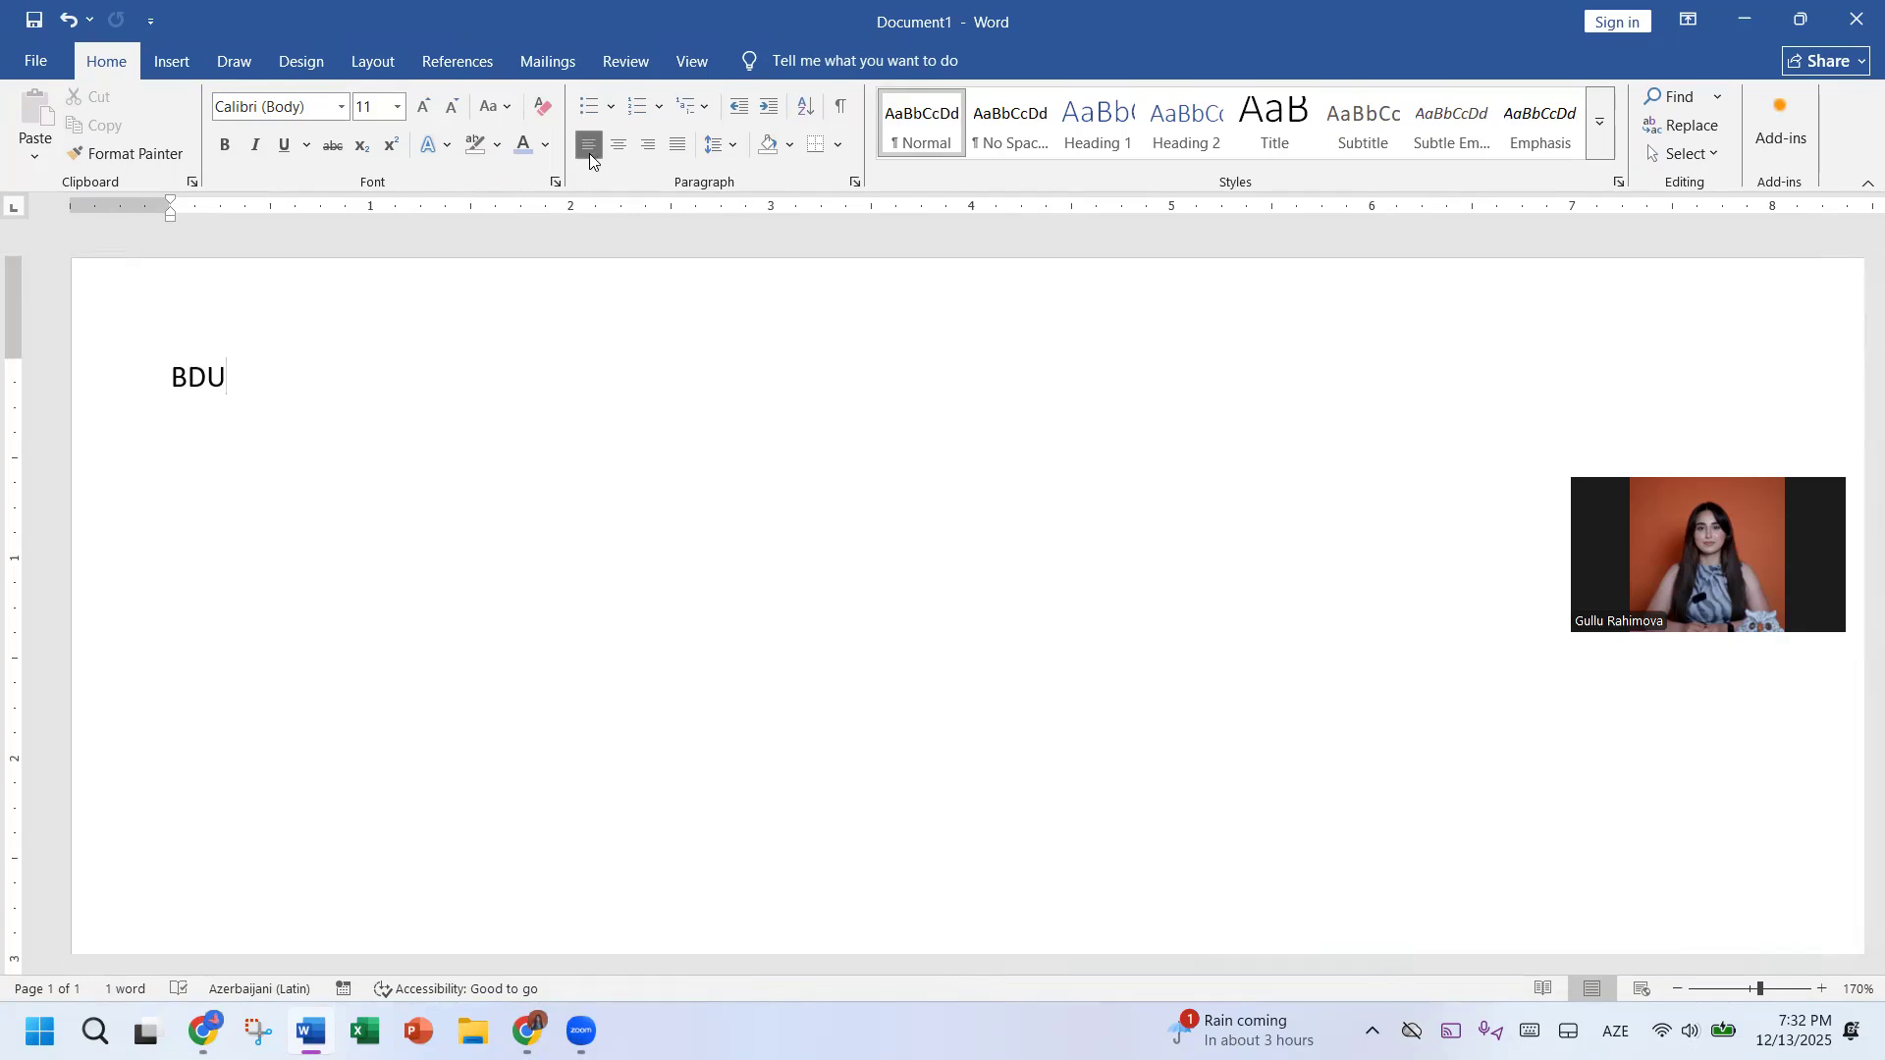
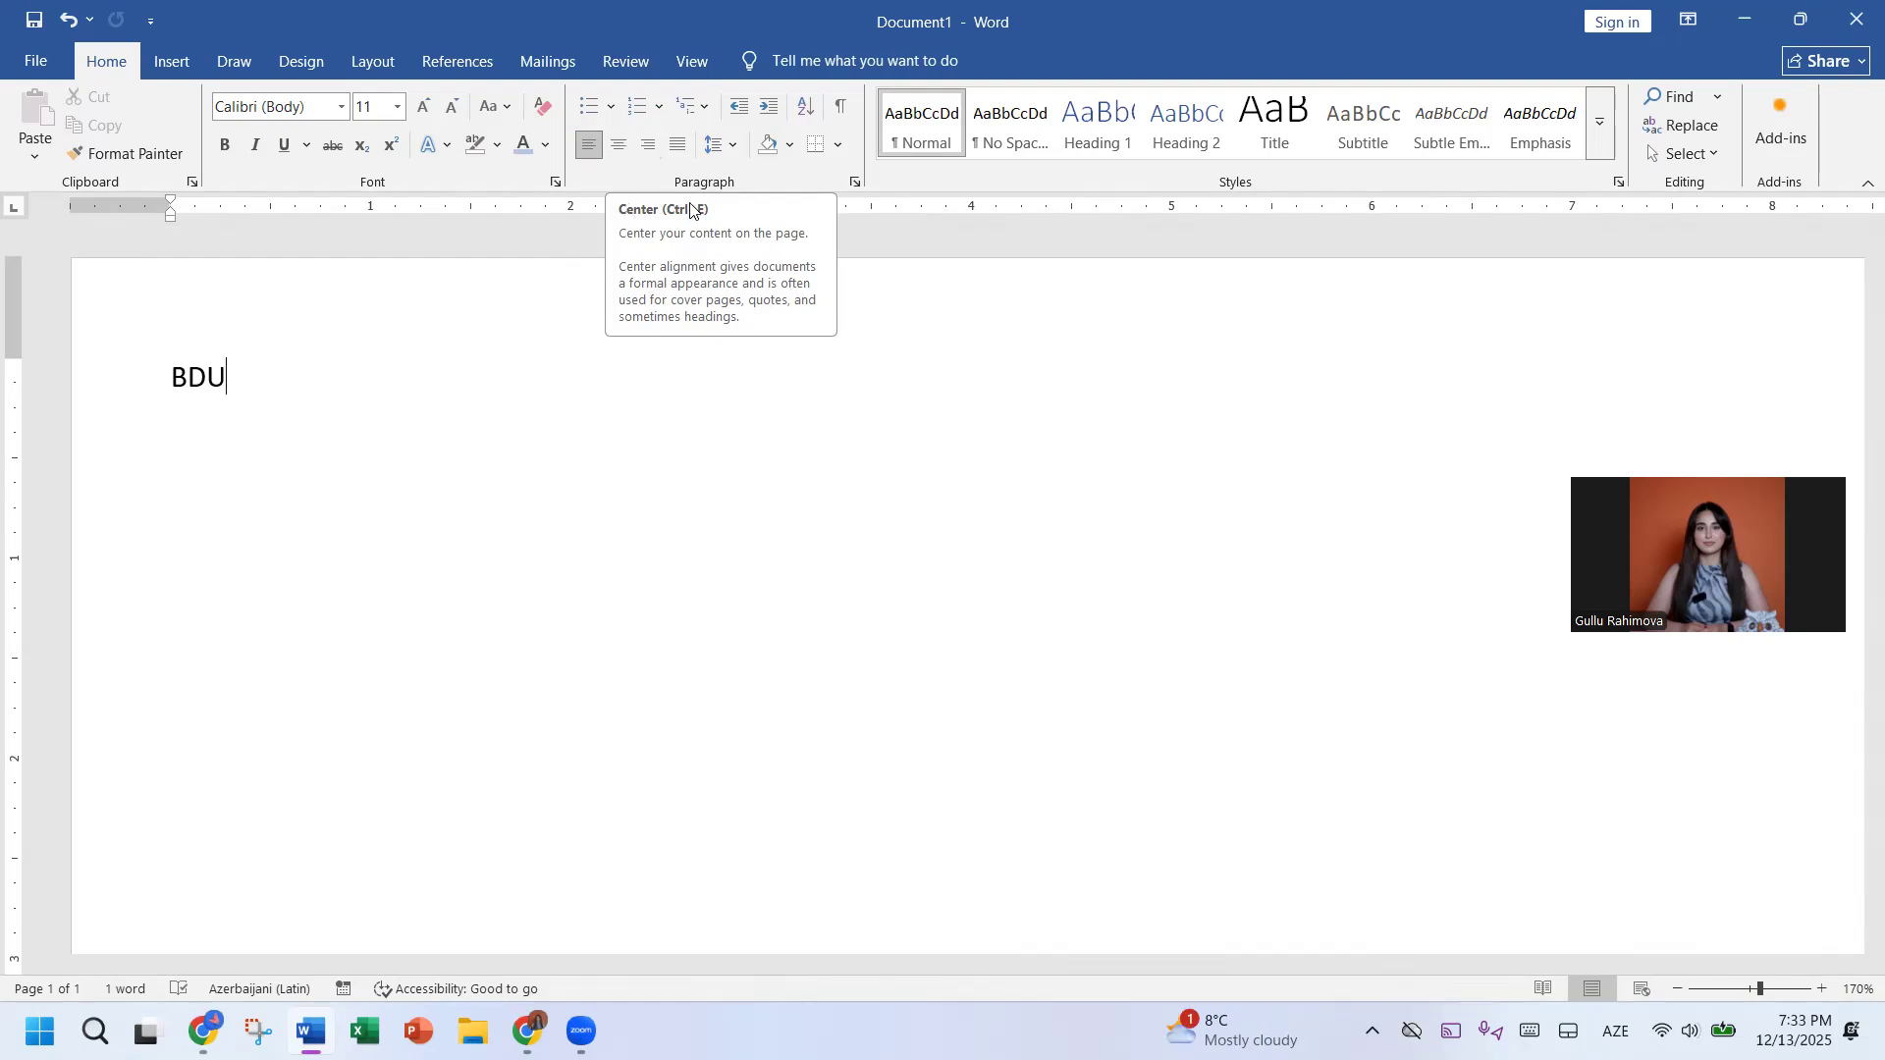
Step: Try centre, left and right alignment on the BDU line and leave it justified
click(613, 145)
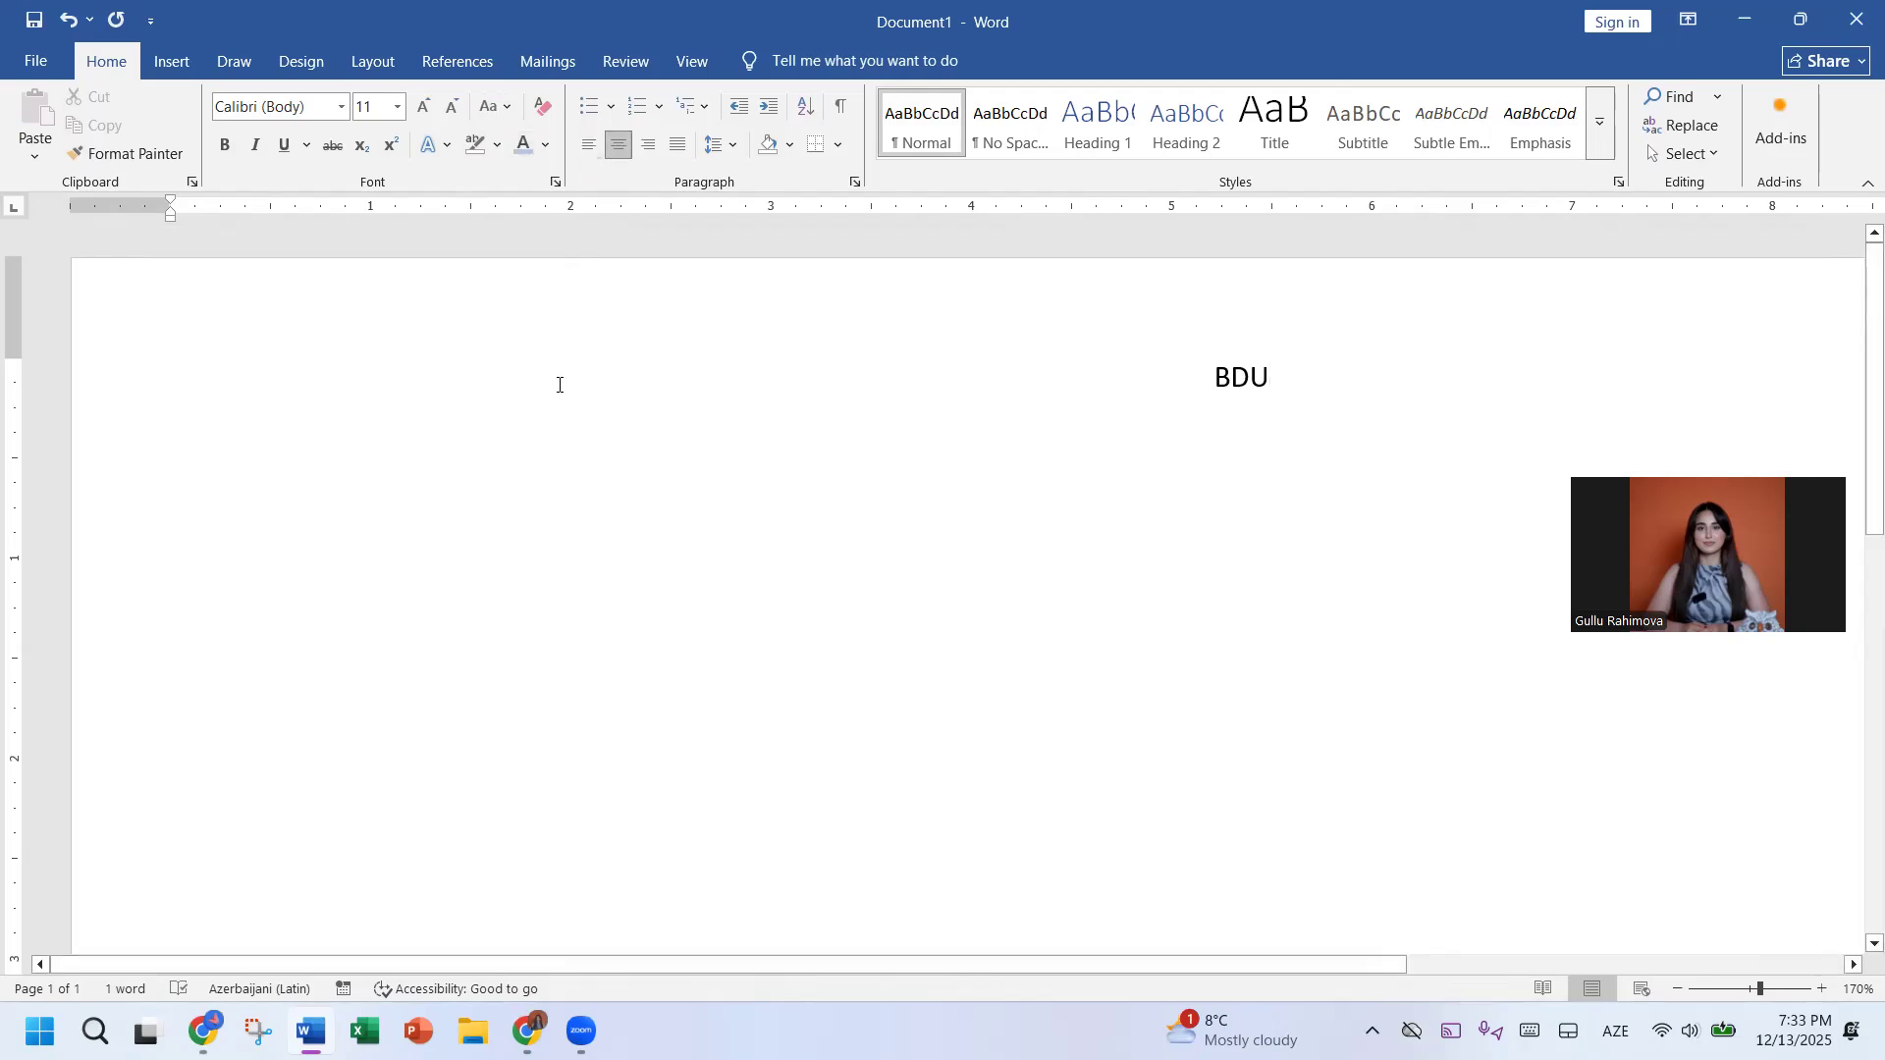
key(ctrl+l)
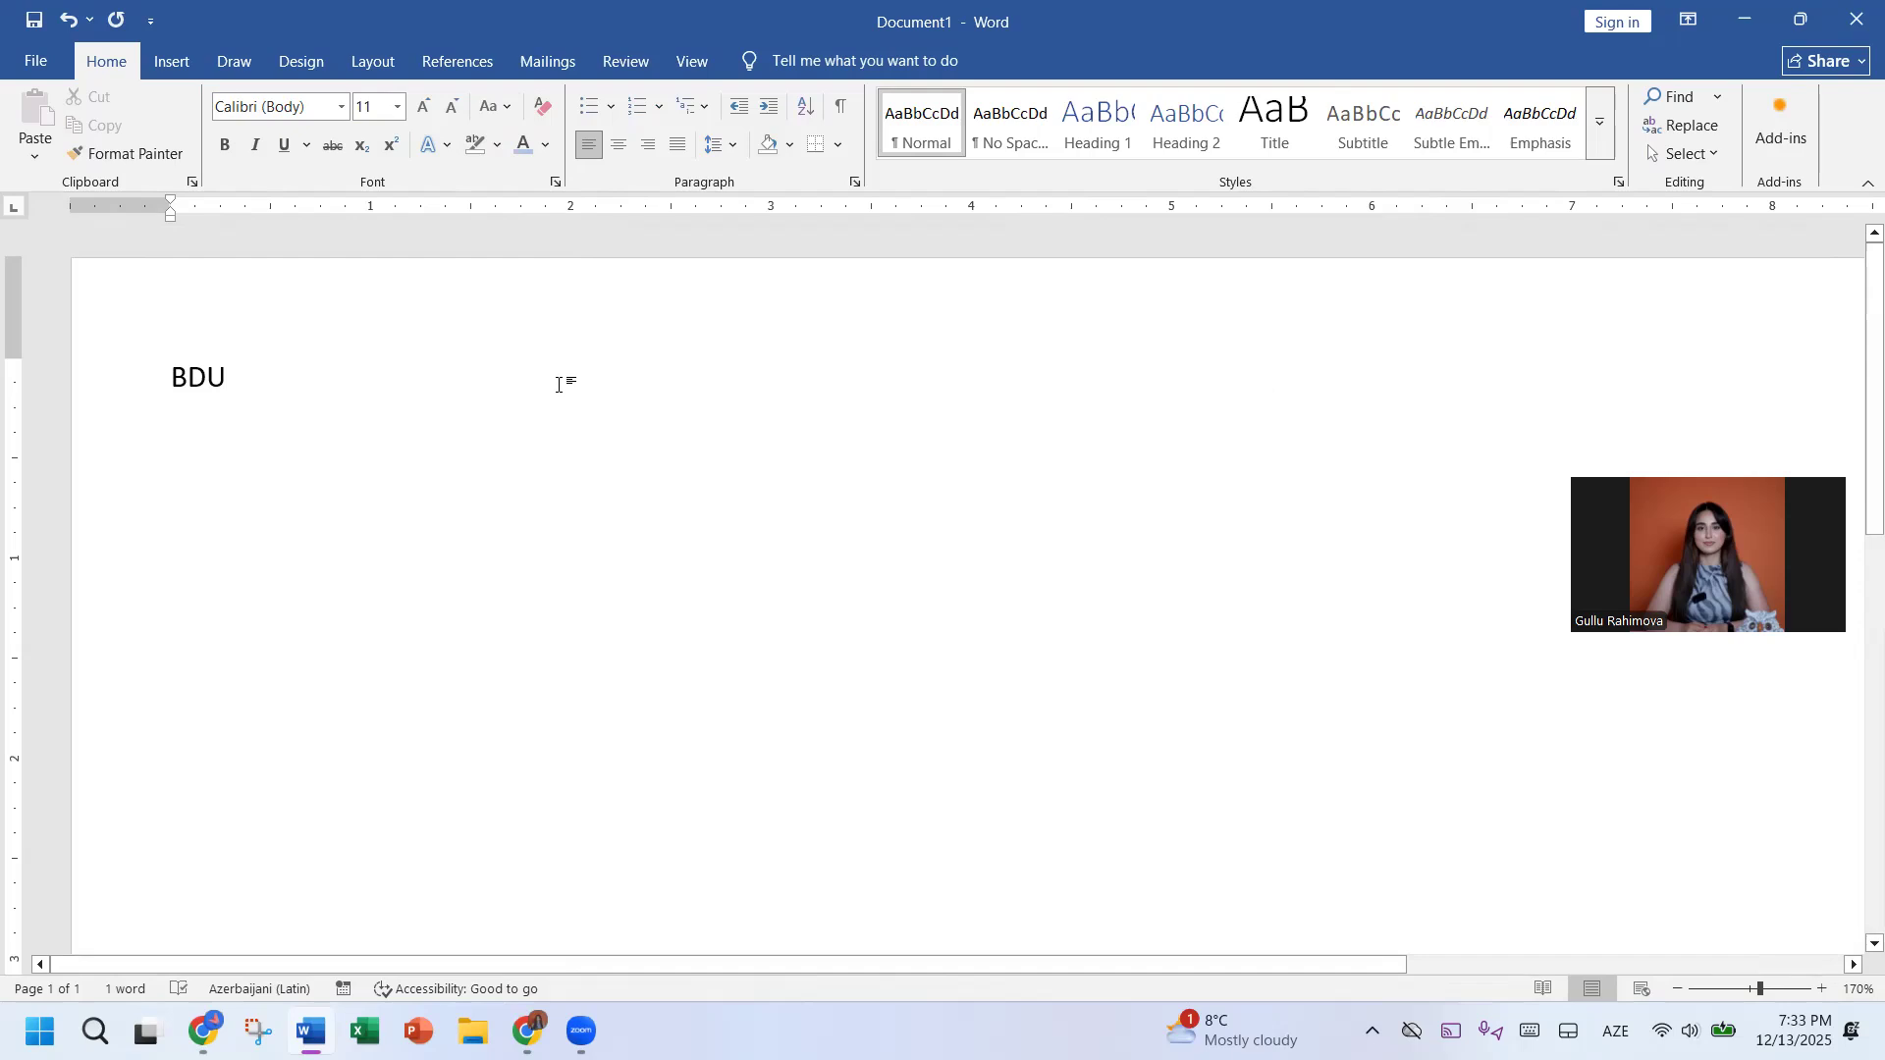
key(ctrl+r)
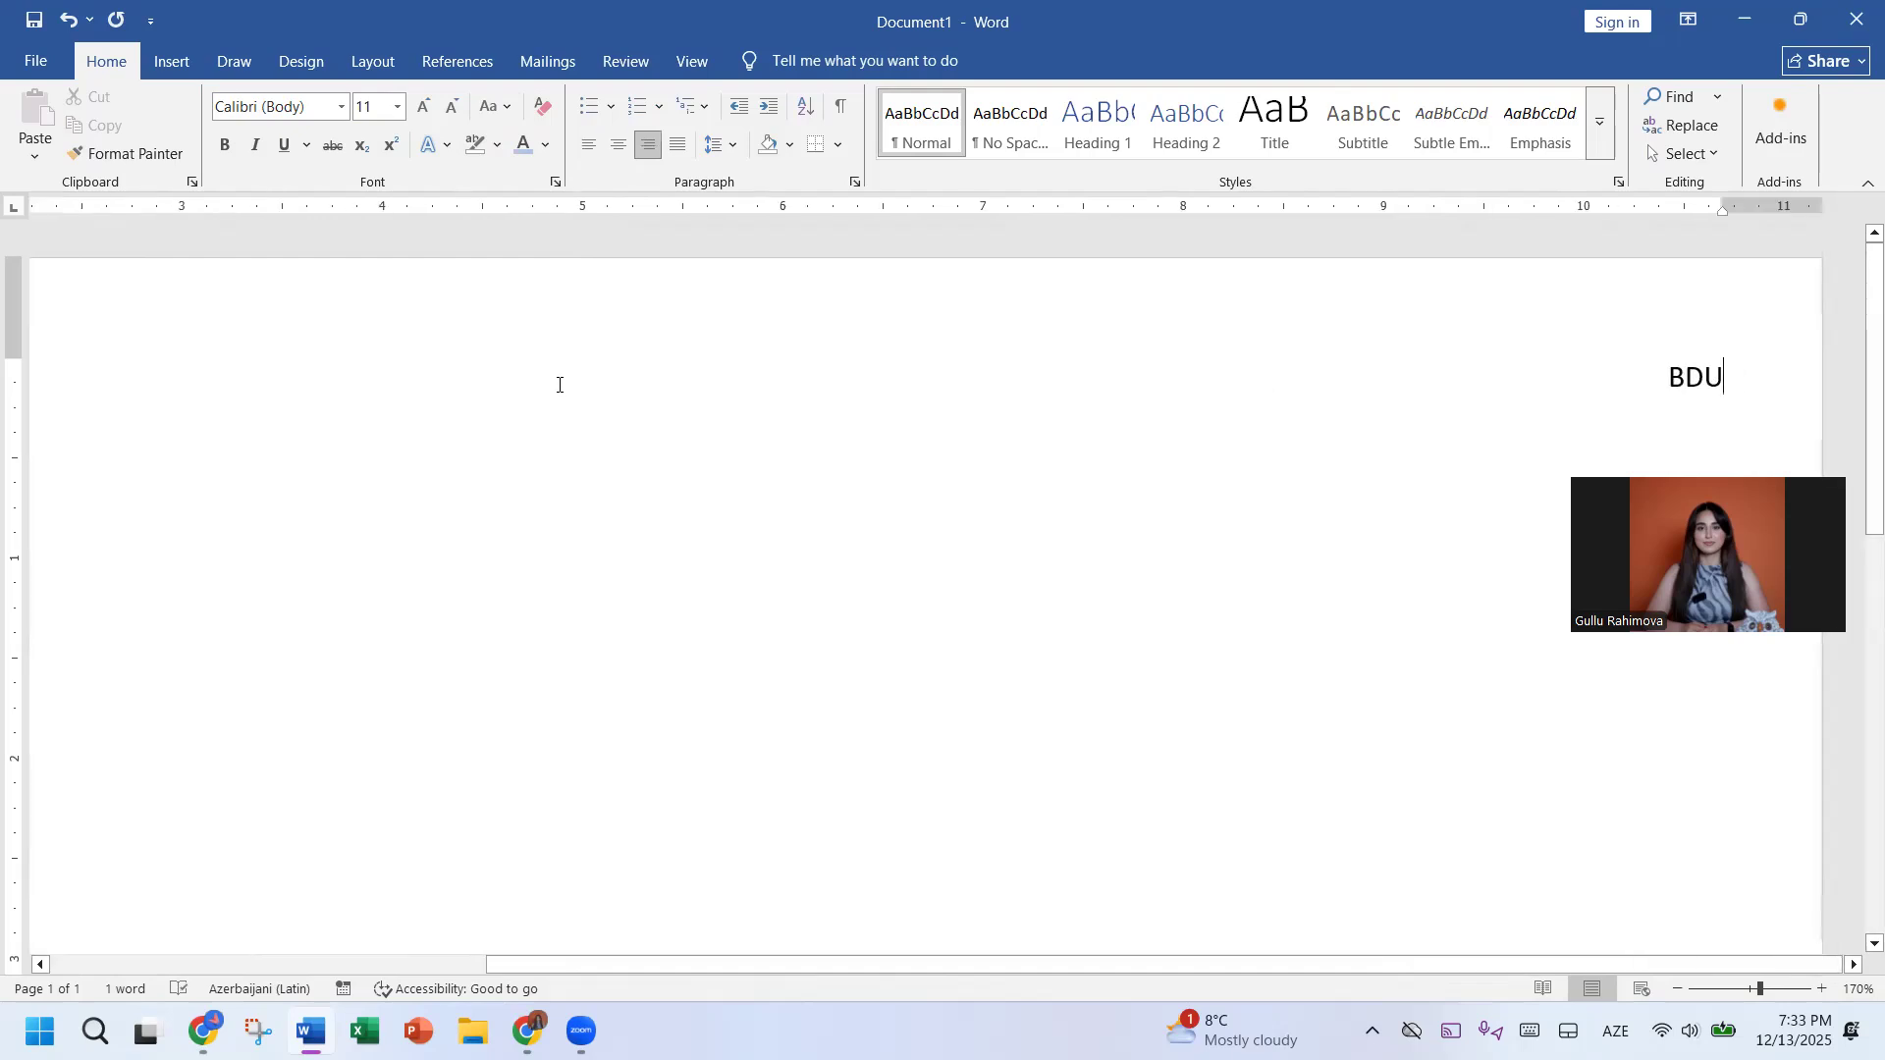
key(ctrl+e)
key(ctrl+j)
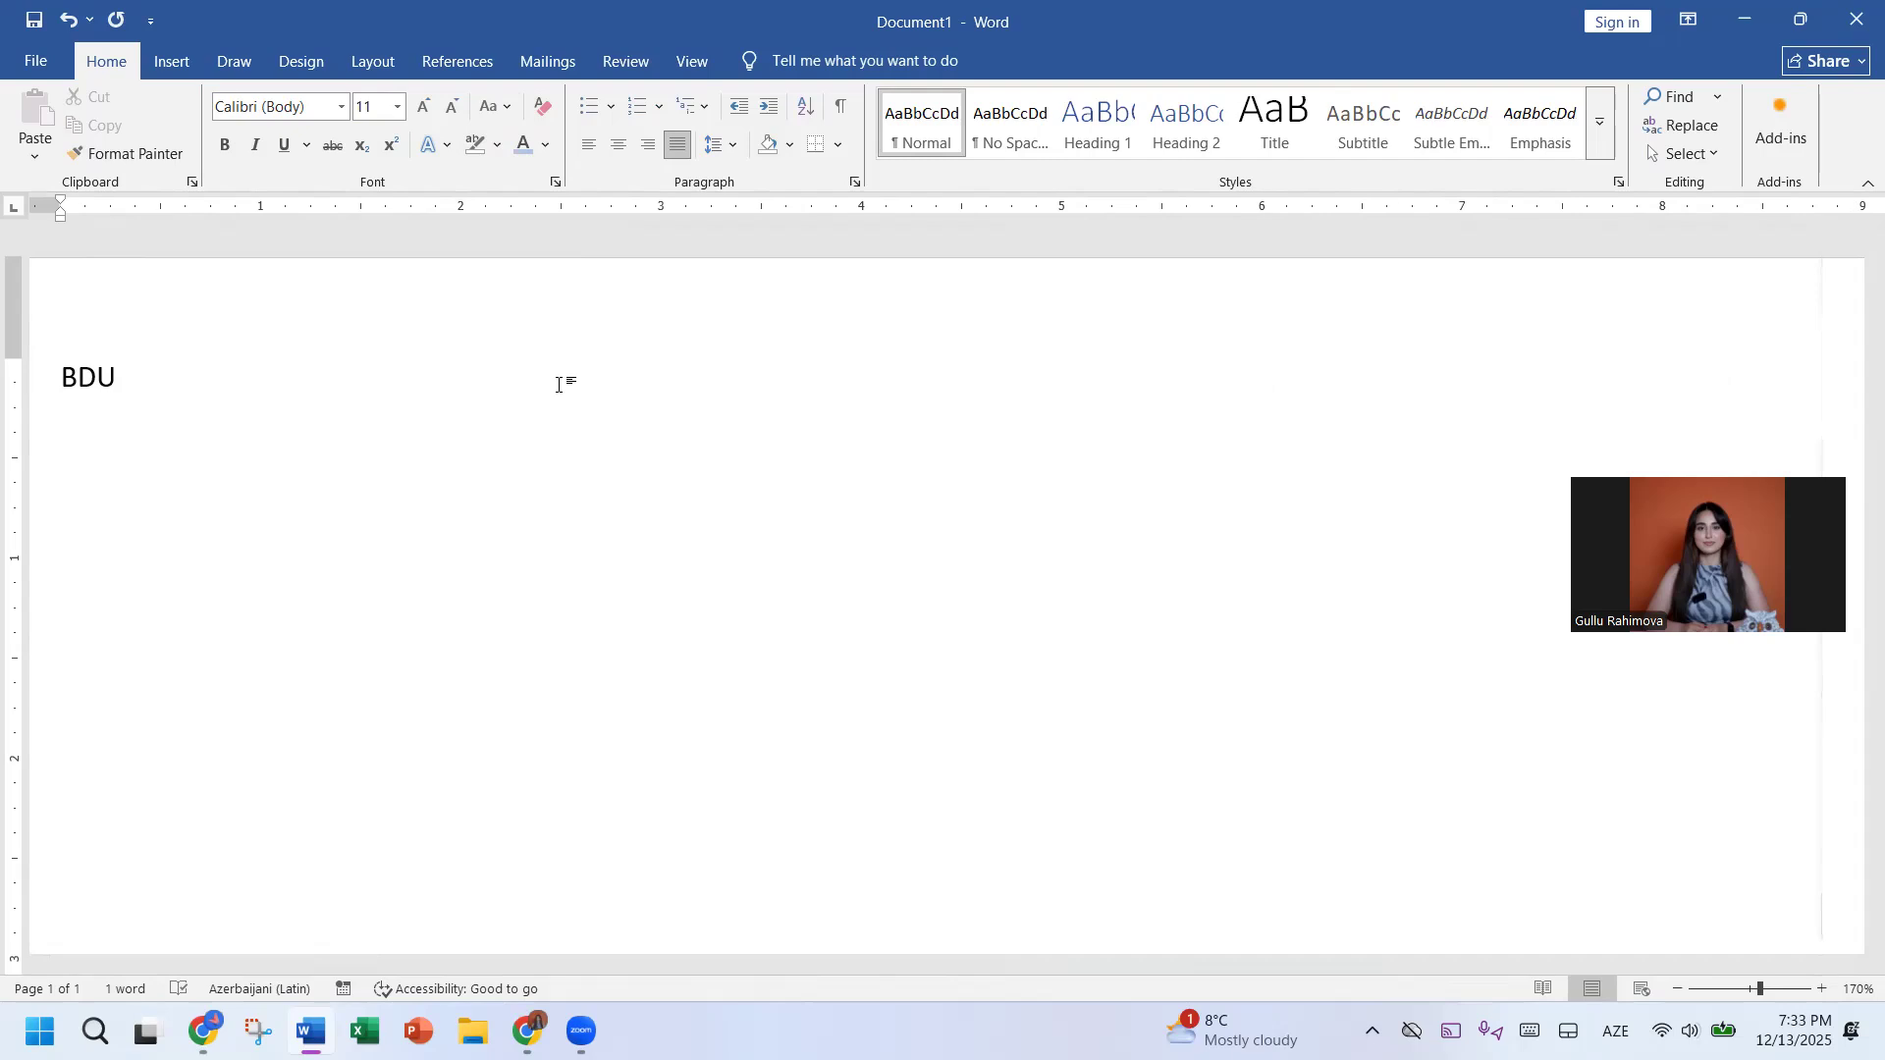
scroll(557, 385, down, 8)
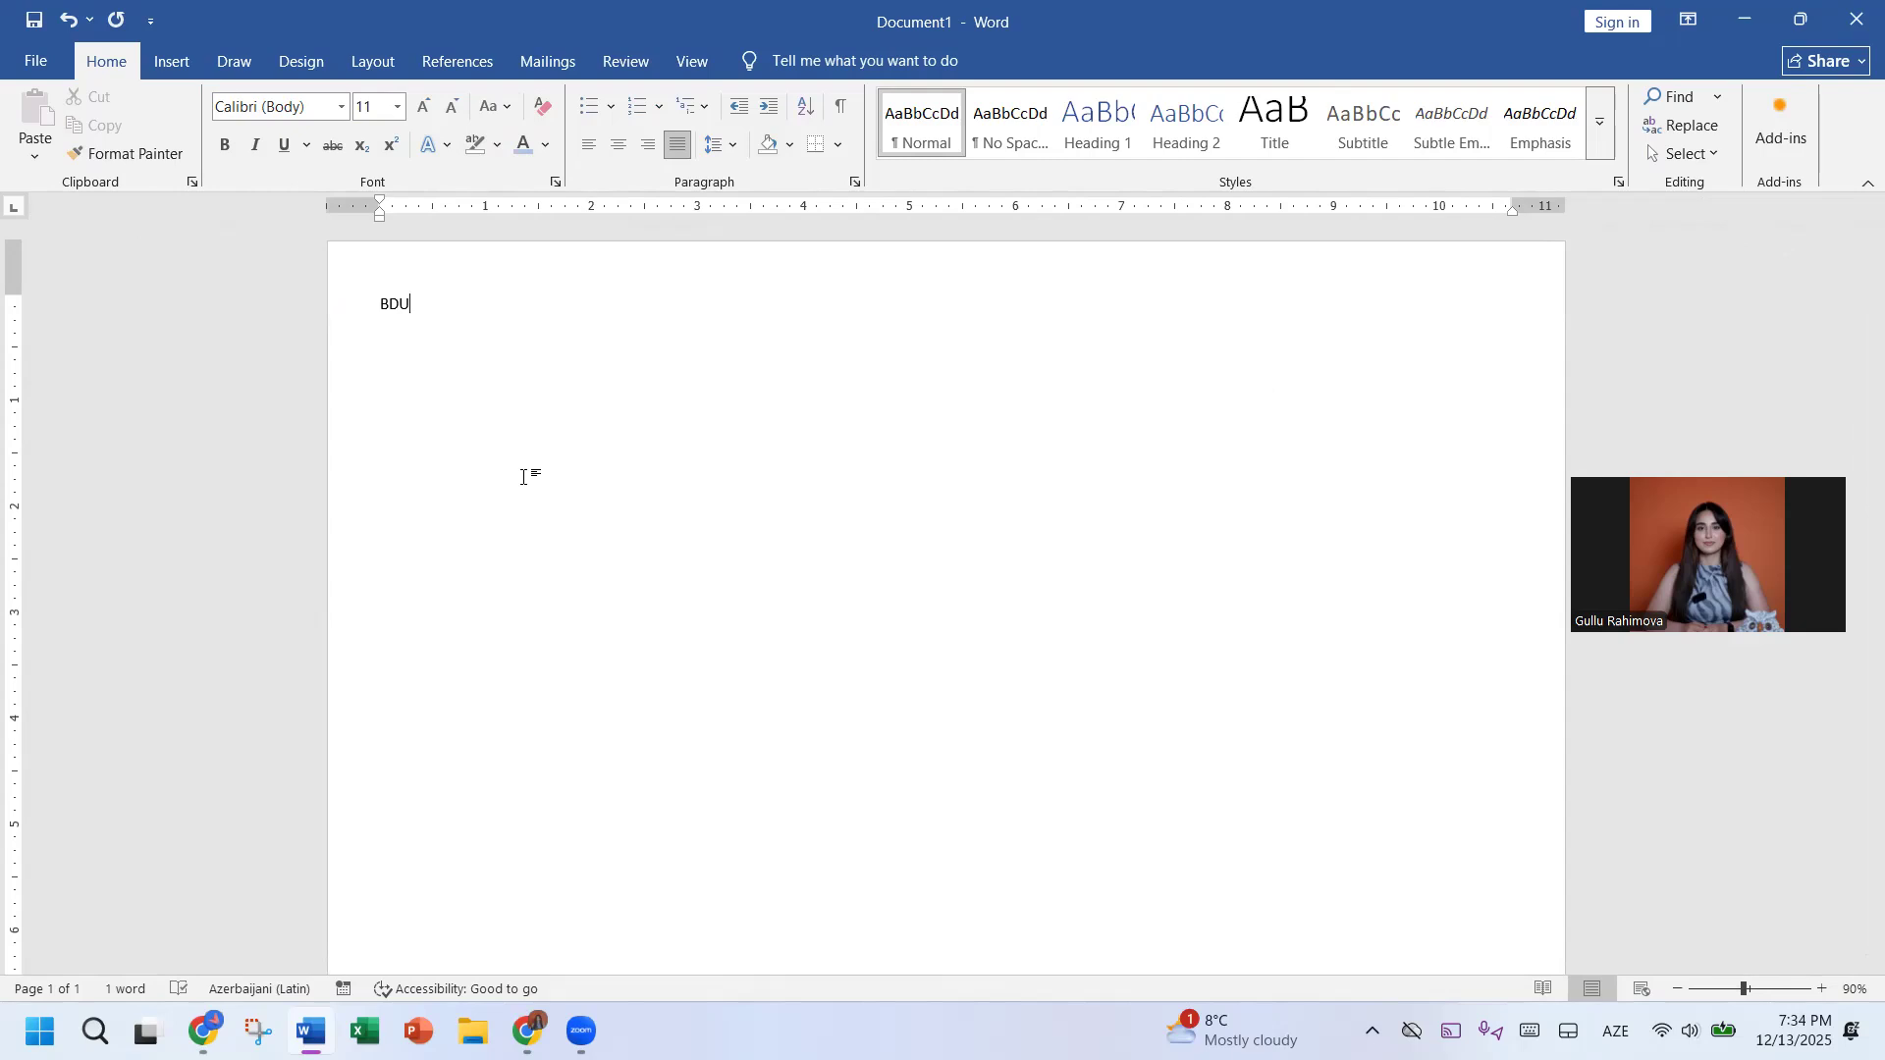
click(684, 138)
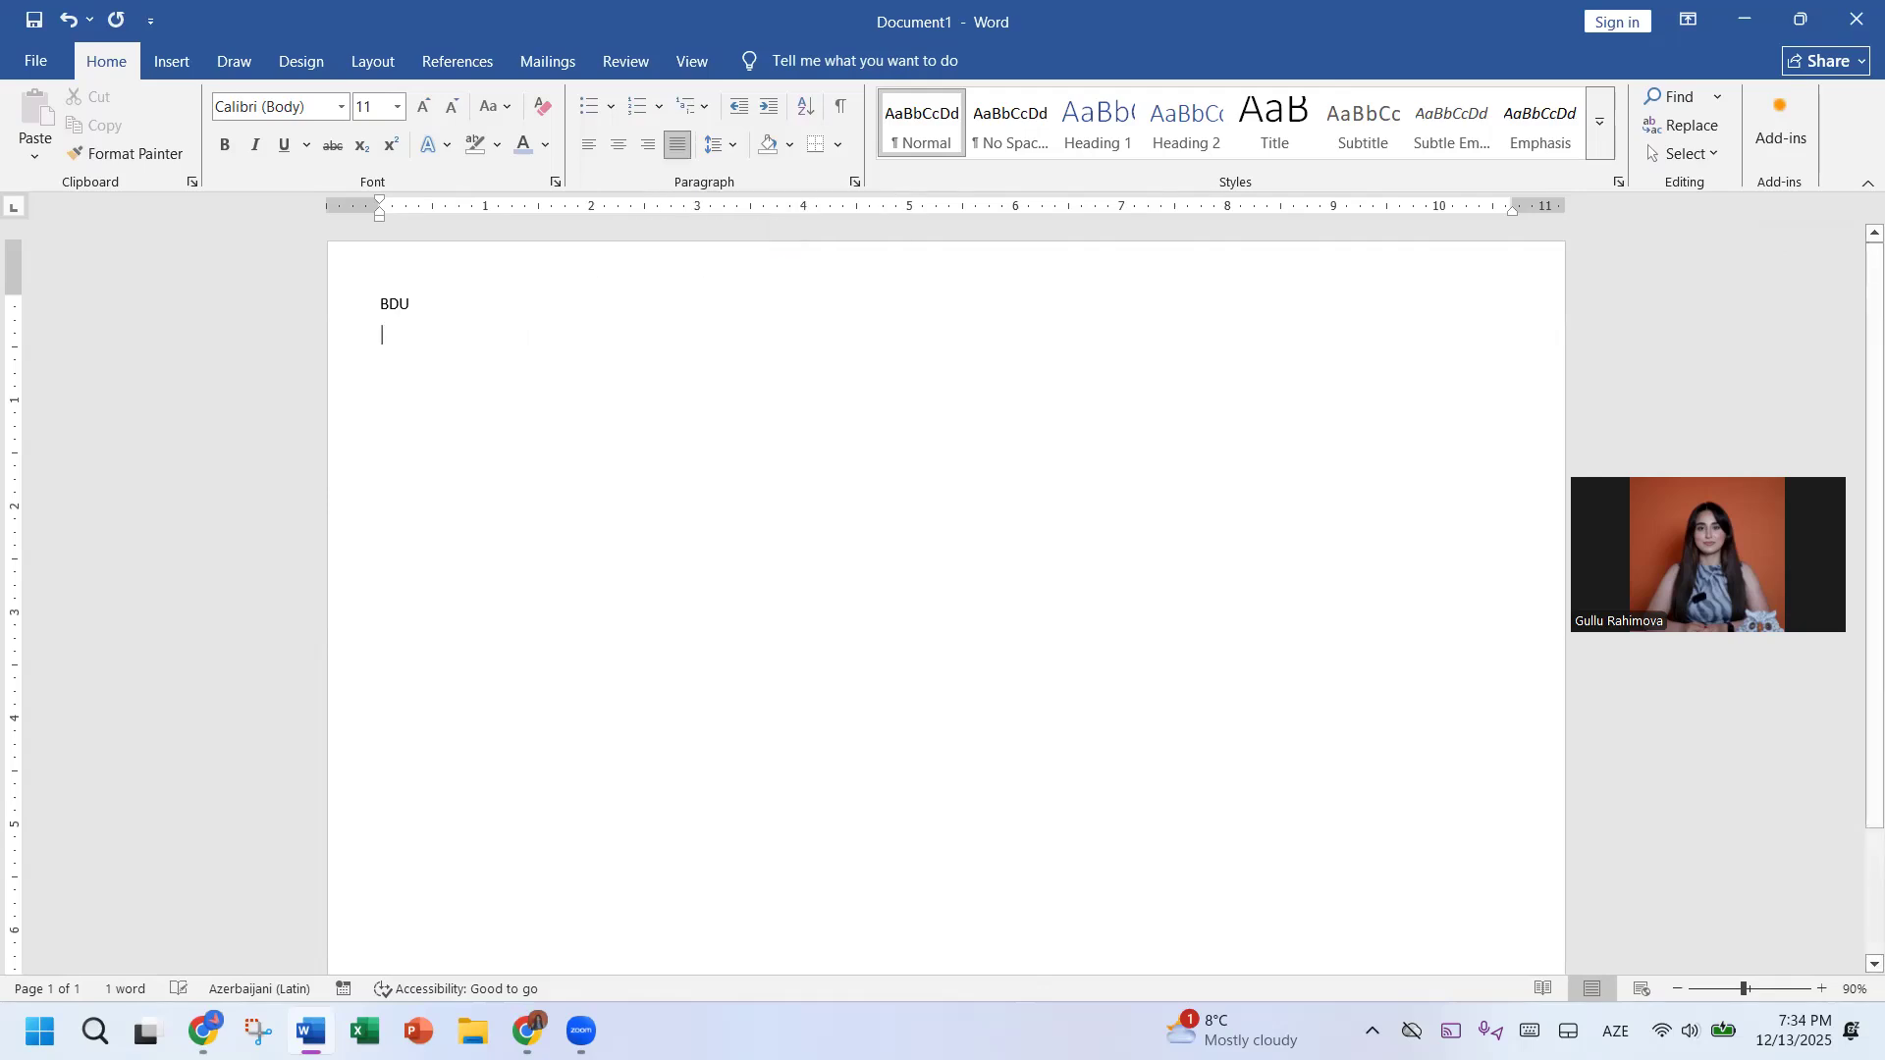
Step: Add a second line reading "OYU" below BDU
key(Return)
text(OYU)
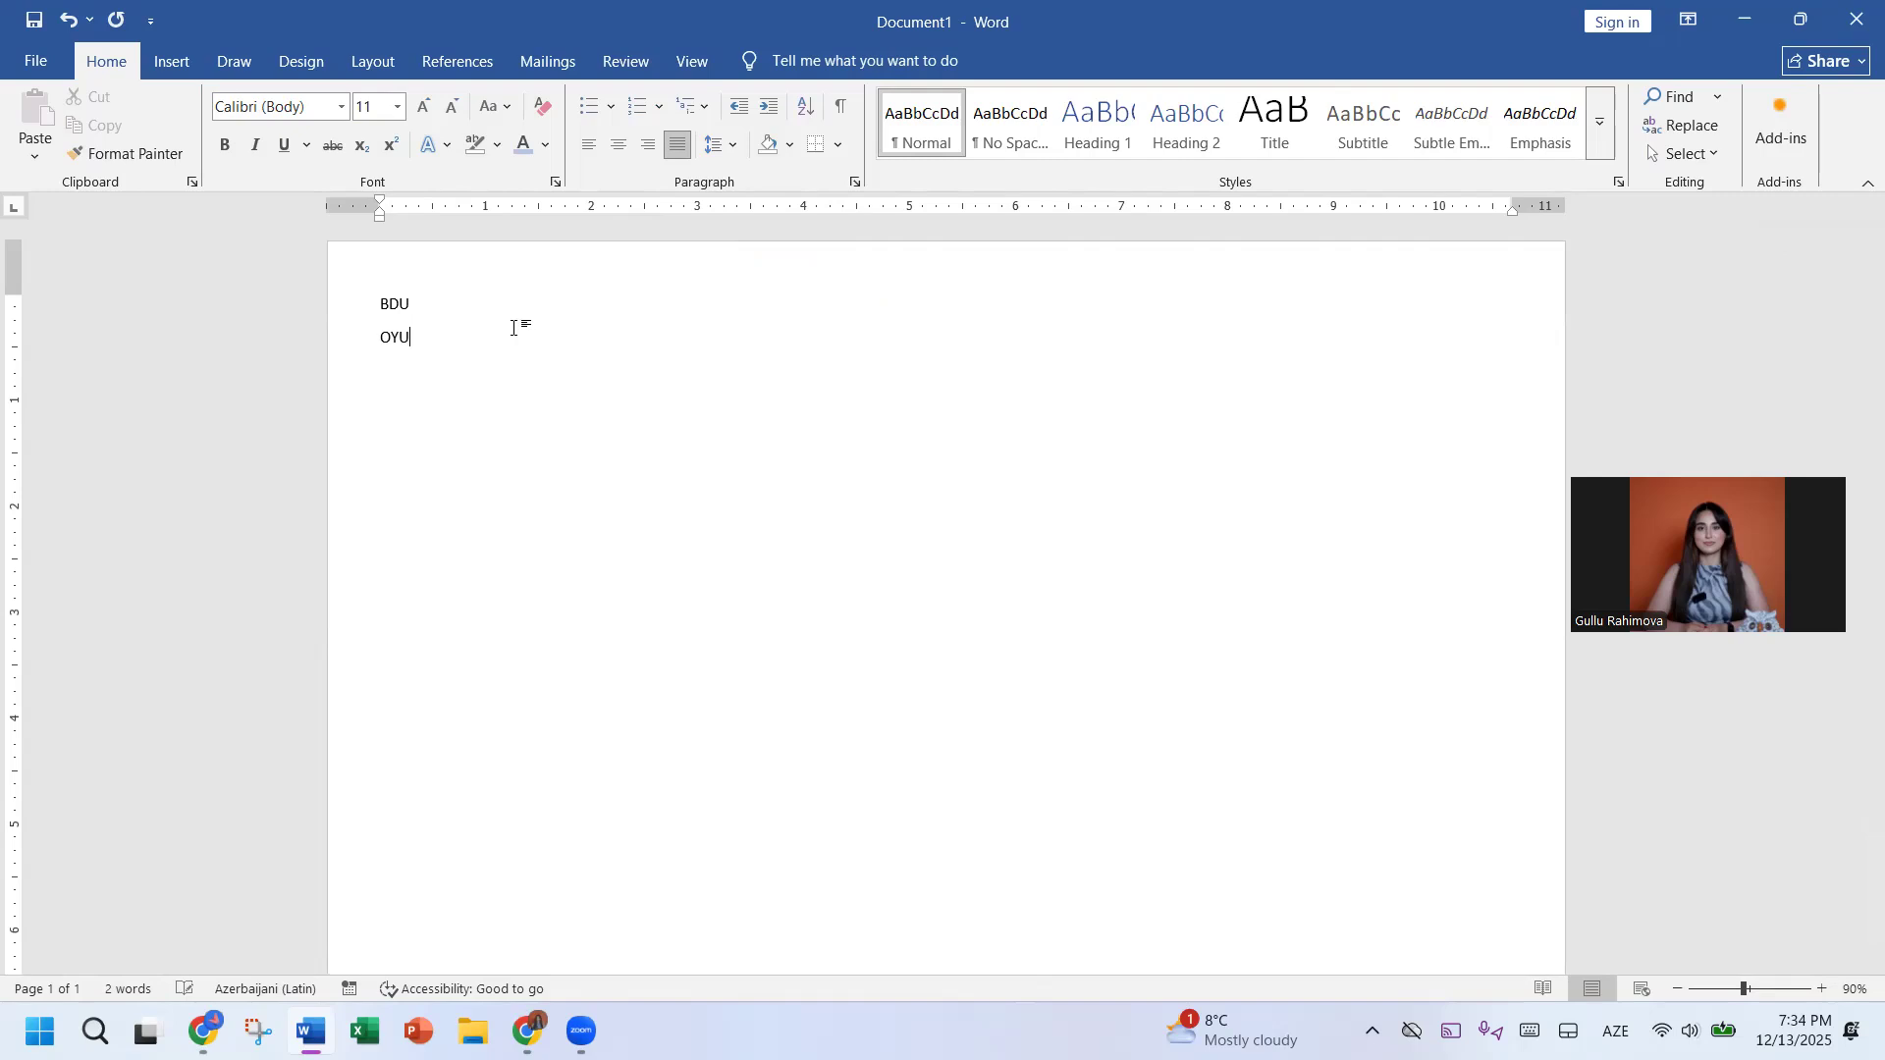
scroll(513, 328, up, 1)
scroll(513, 328, up, 5)
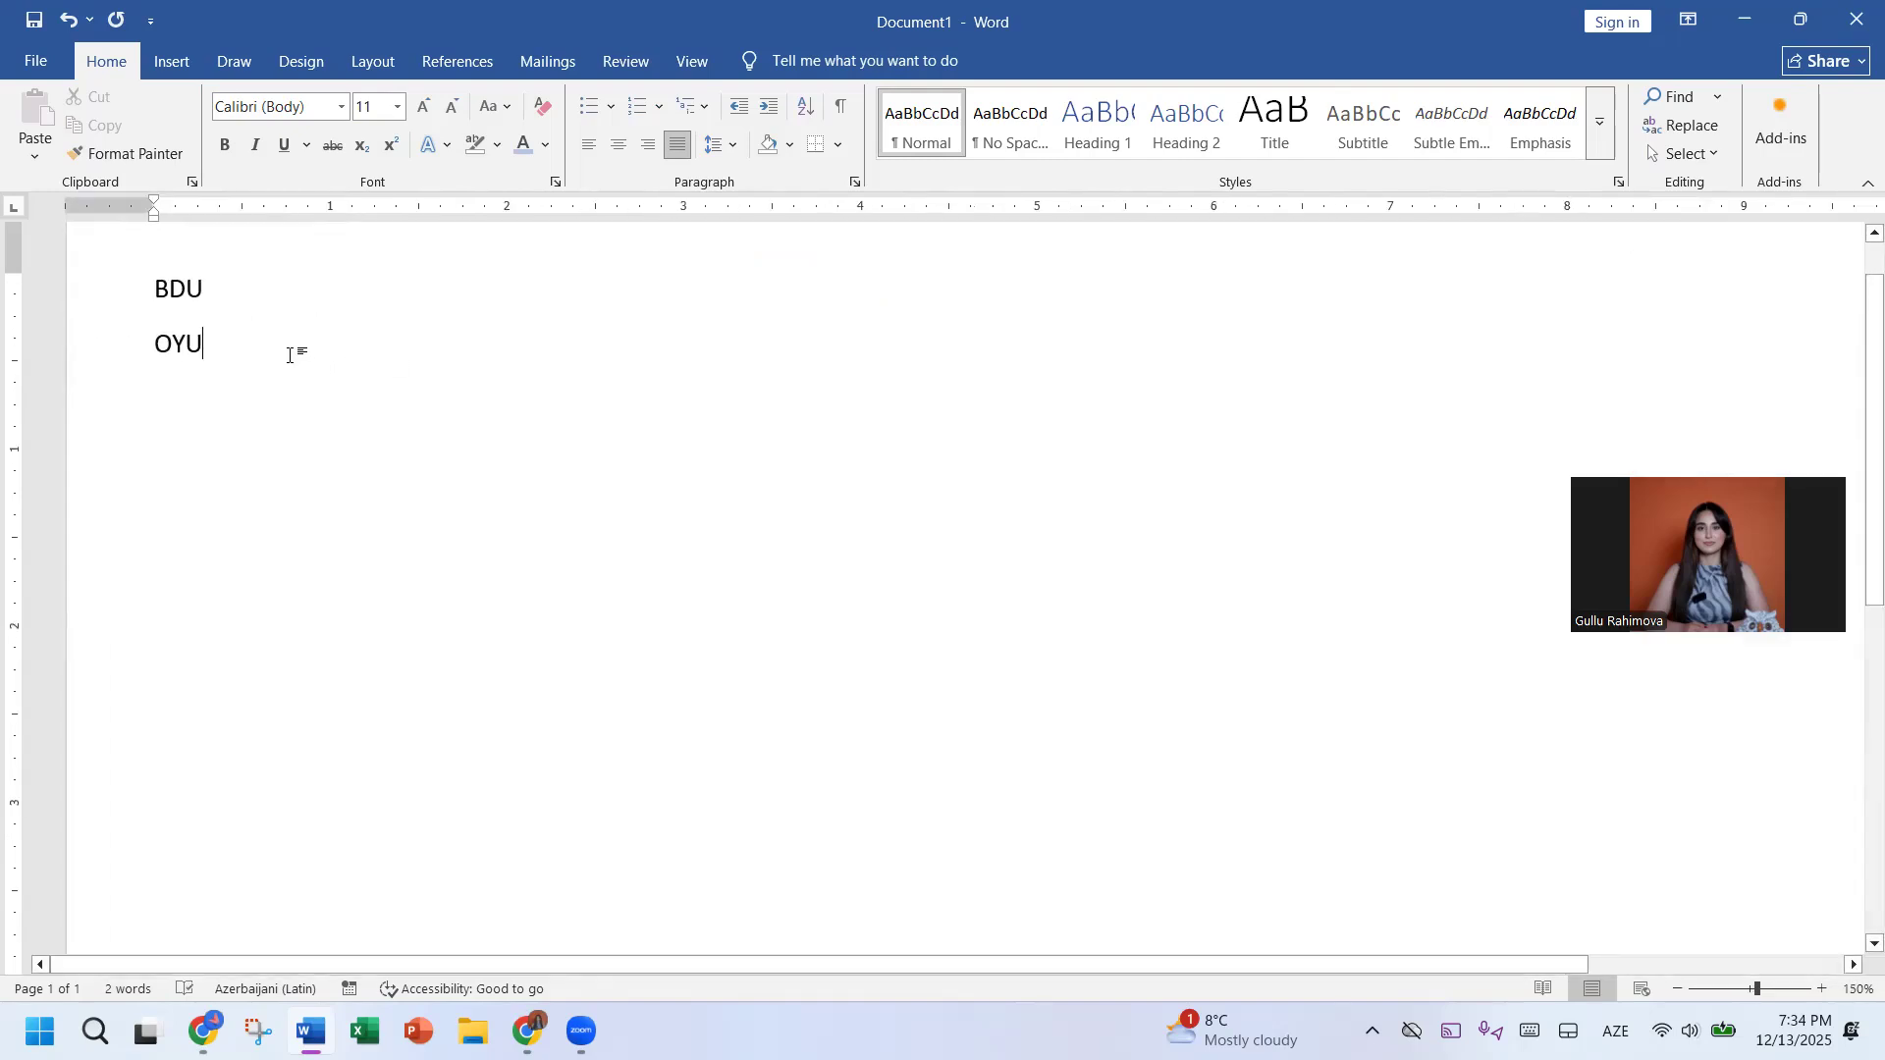
Step: Set the line spacing of both lines to 1.5
key(ctrl+a)
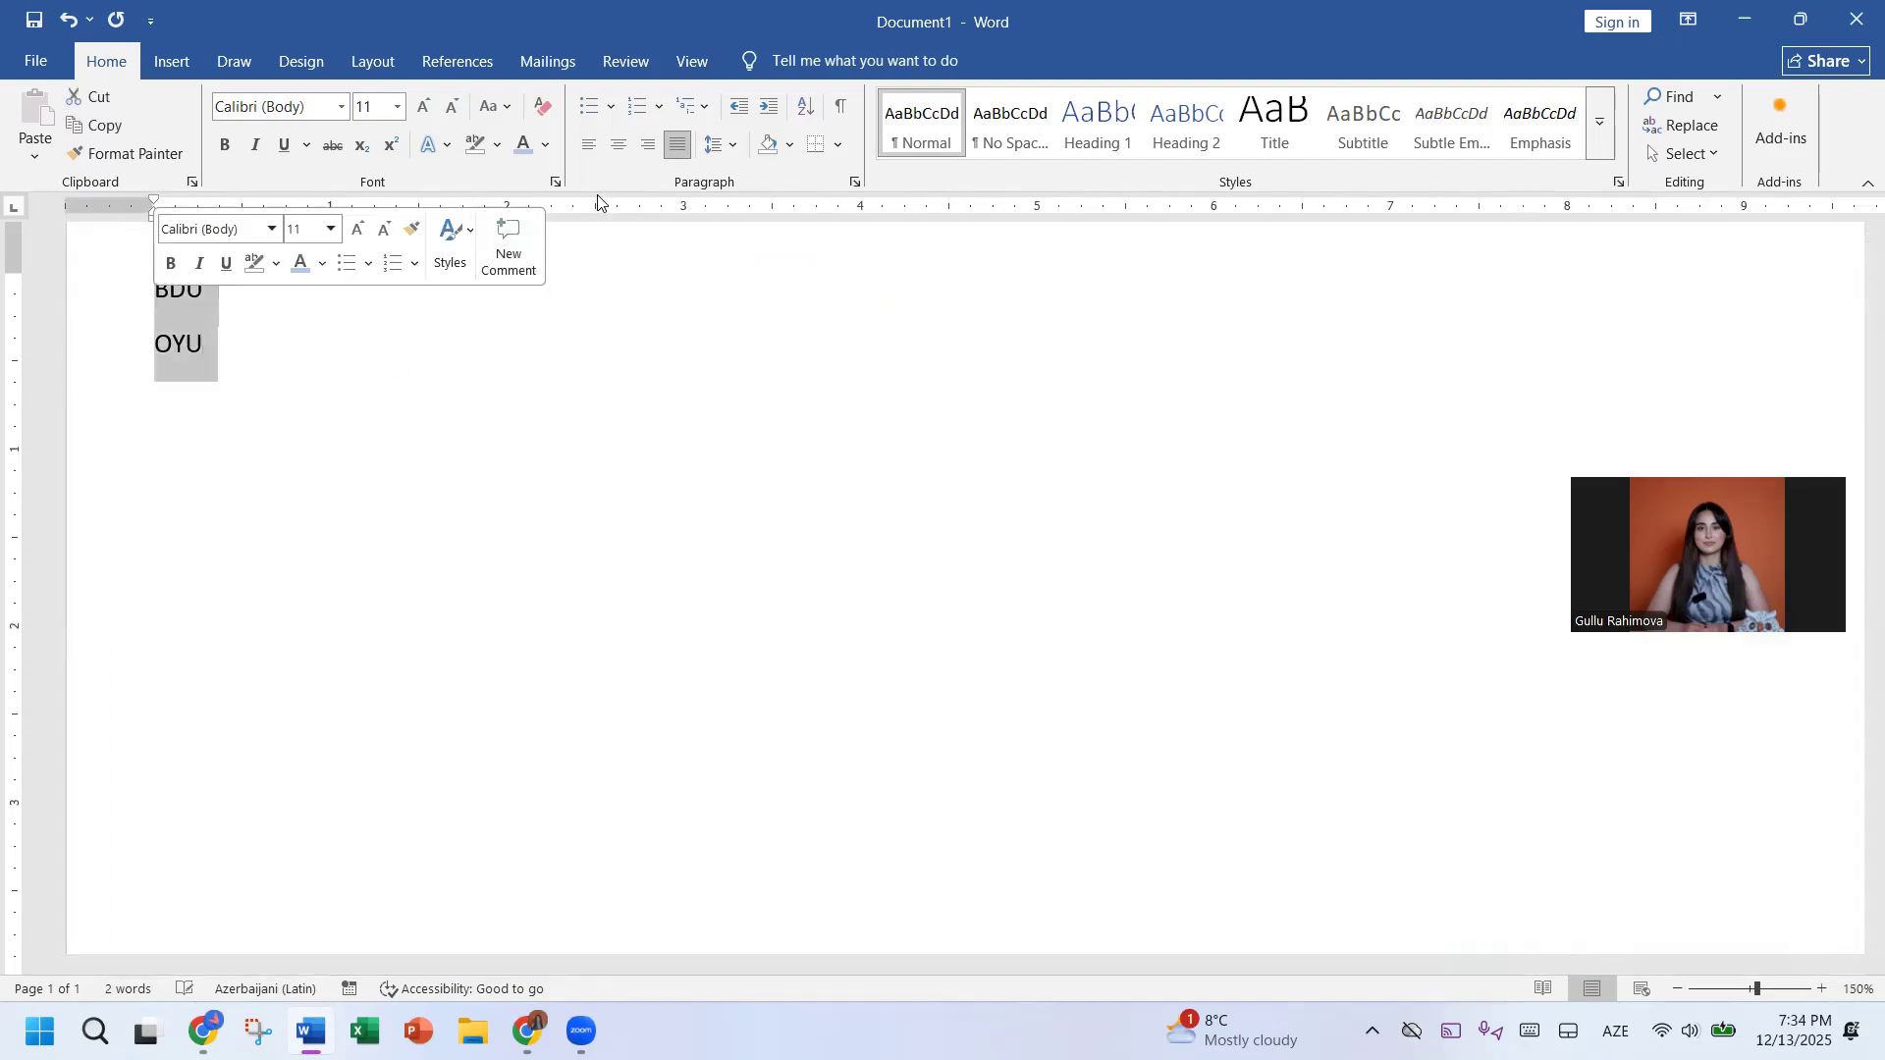
click(726, 147)
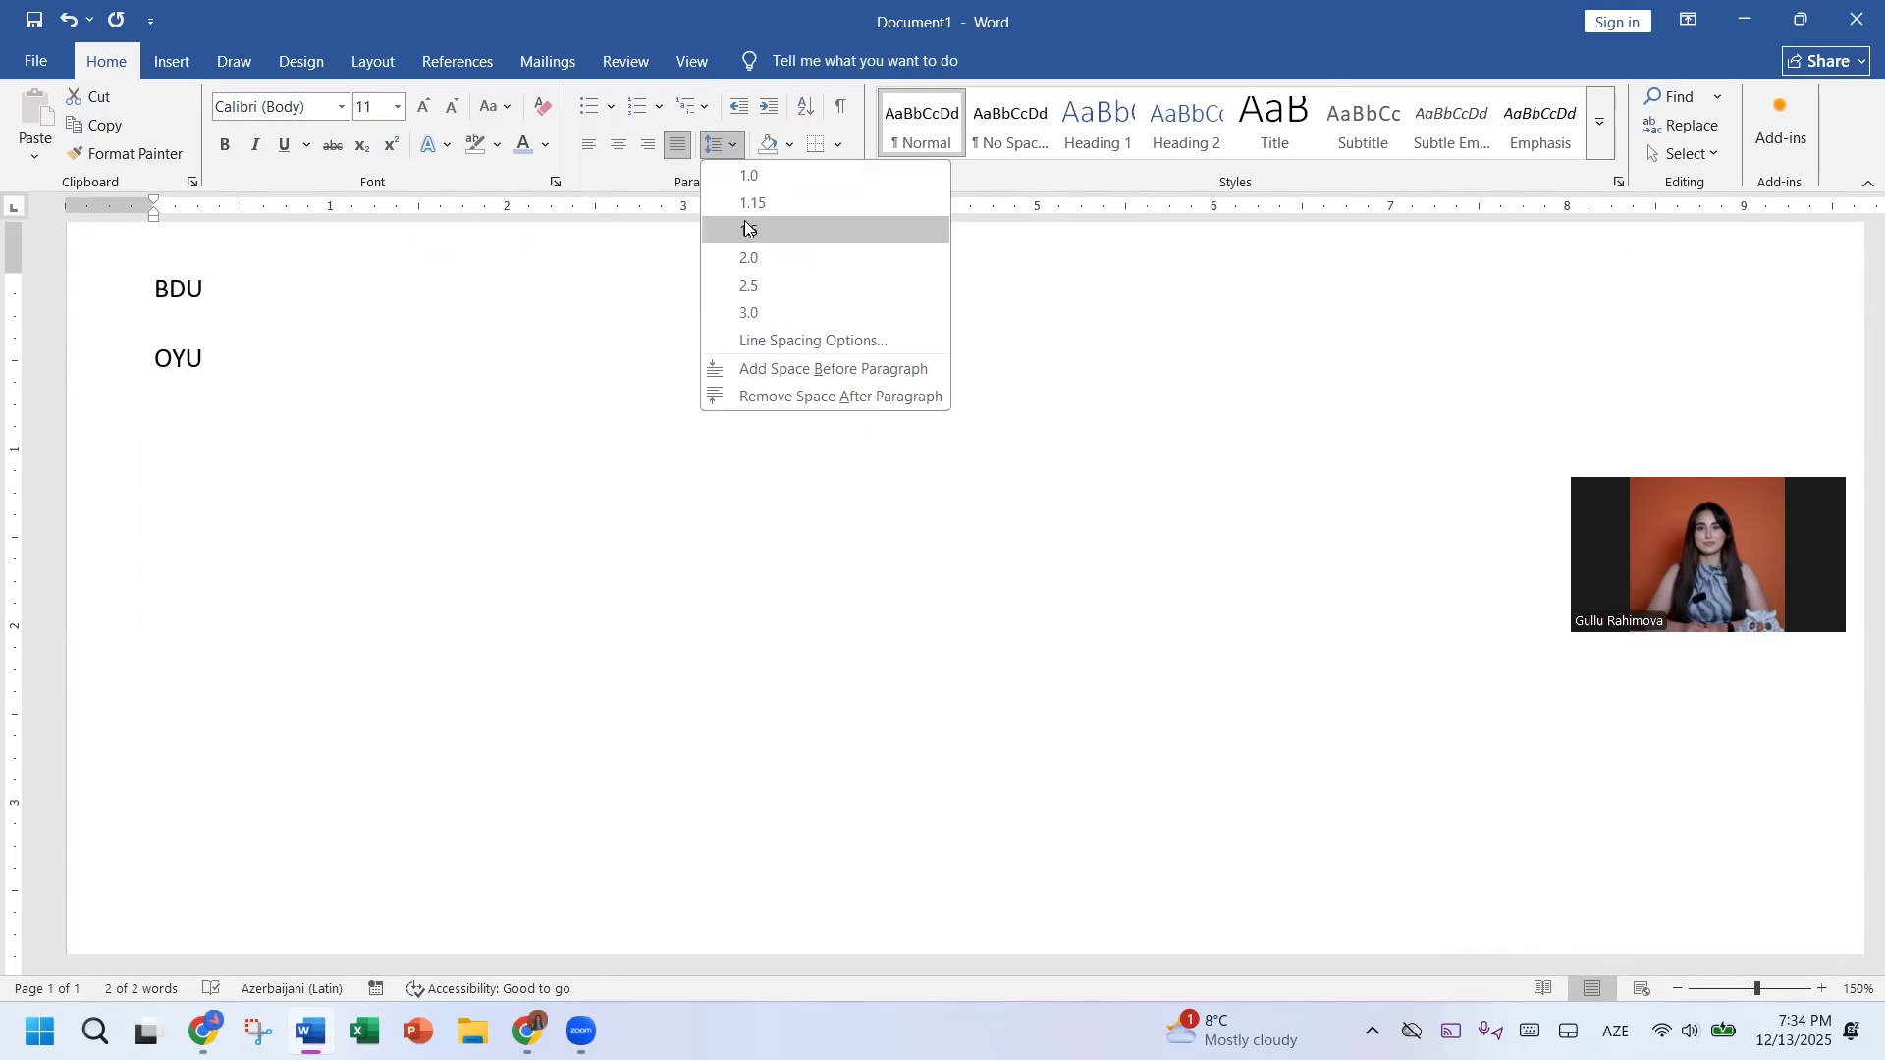
click(745, 228)
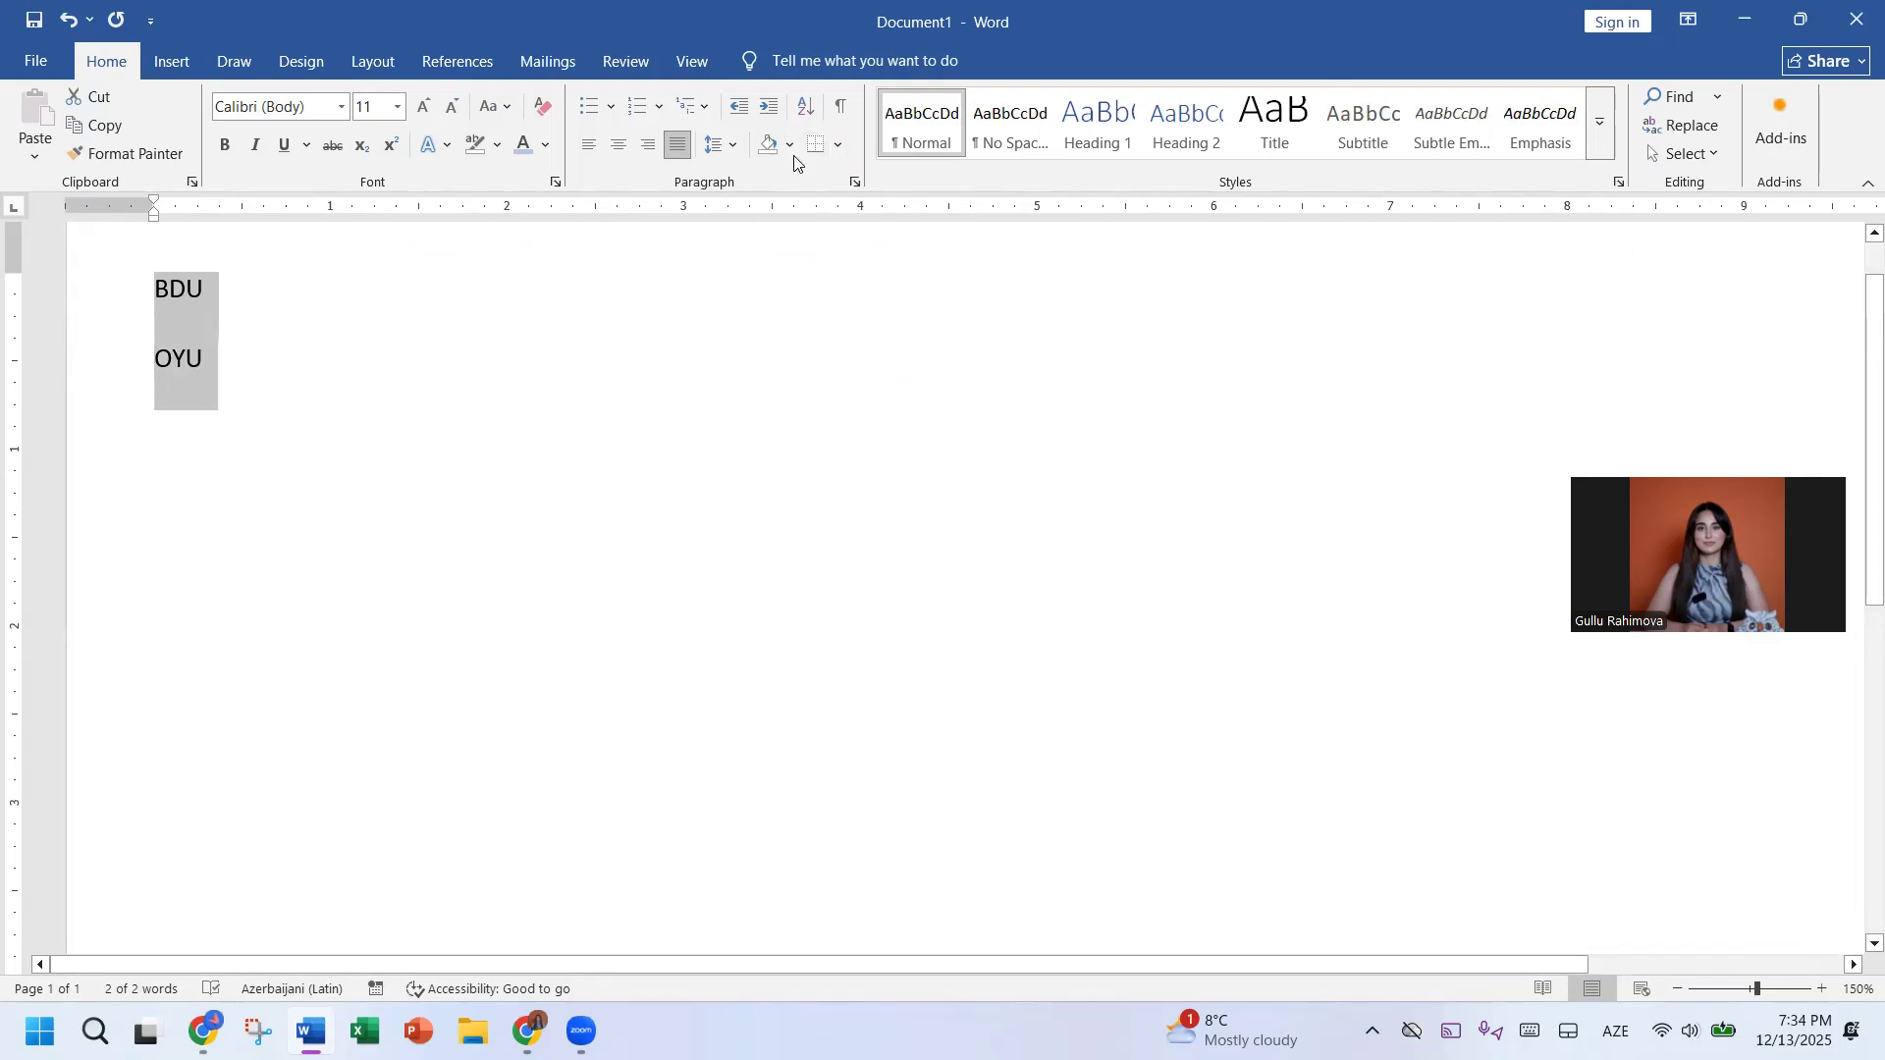
Step: Set the line spacing of both lines to 1.0 and remove the space after the paragraphs
click(733, 150)
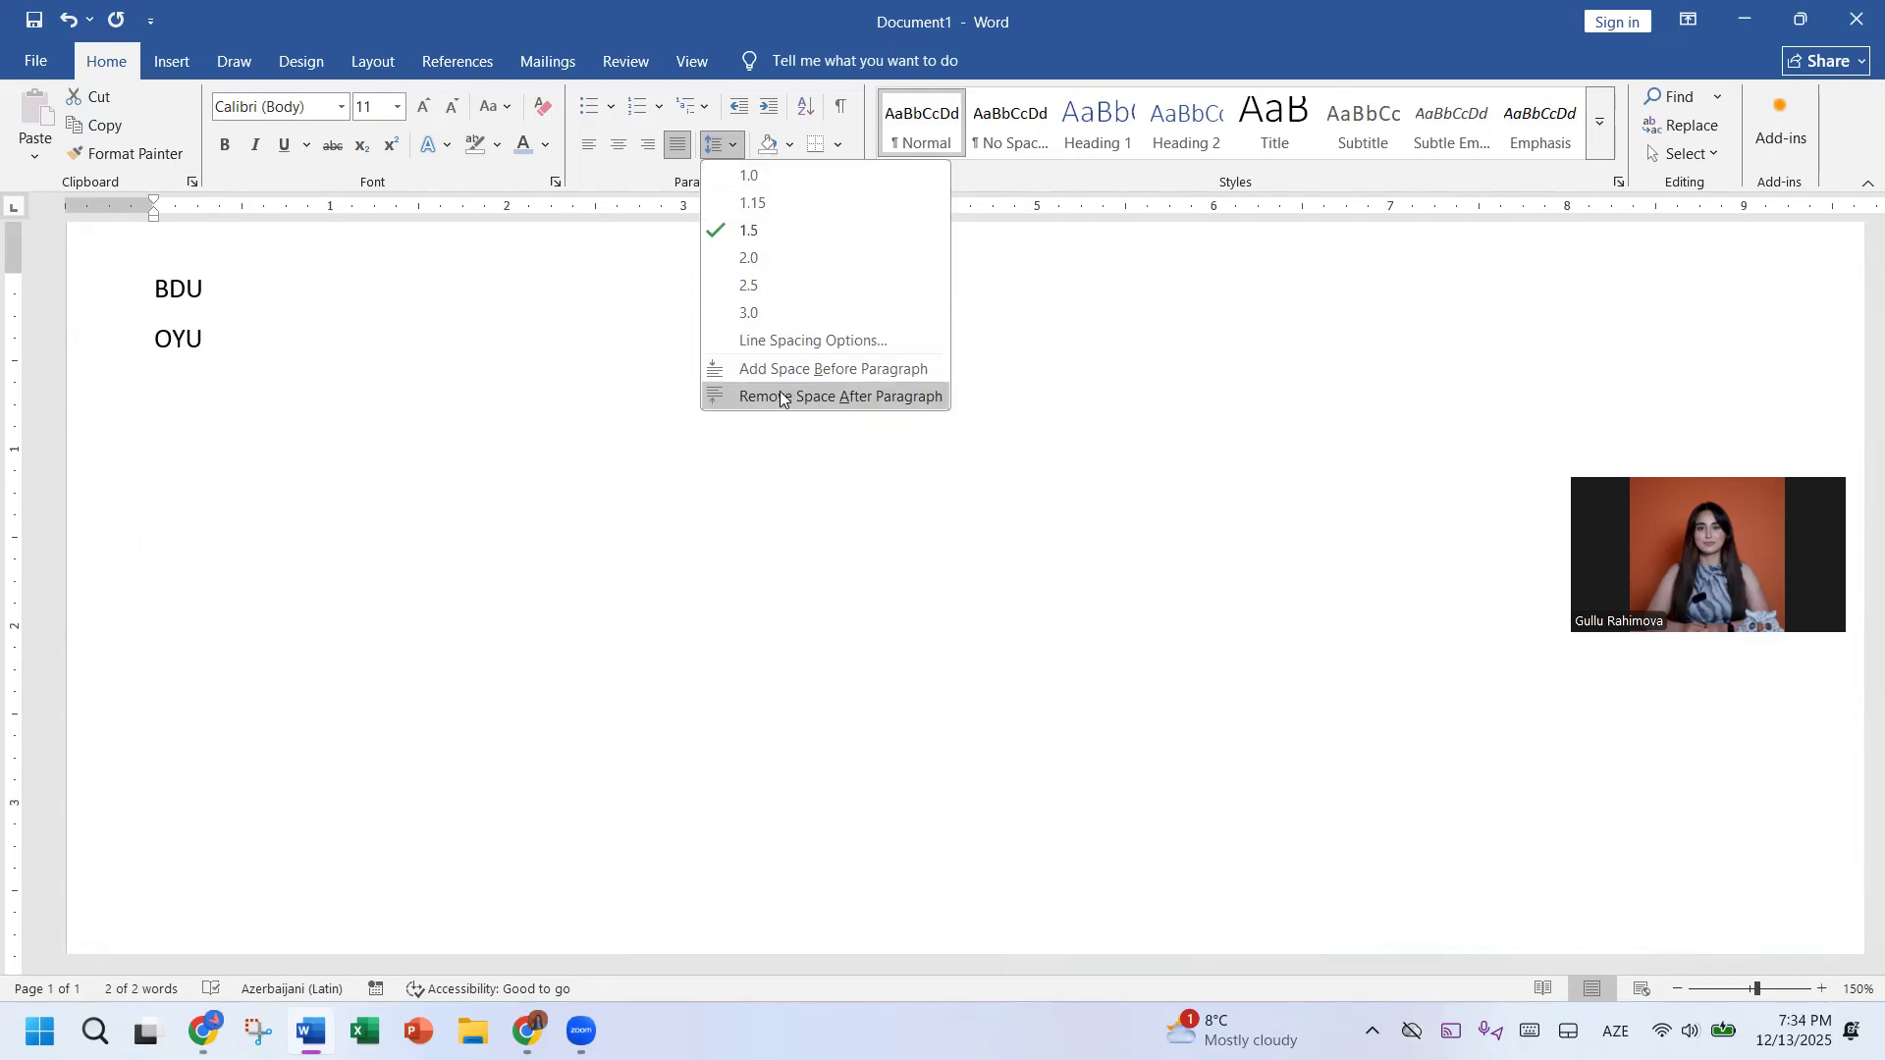
click(771, 174)
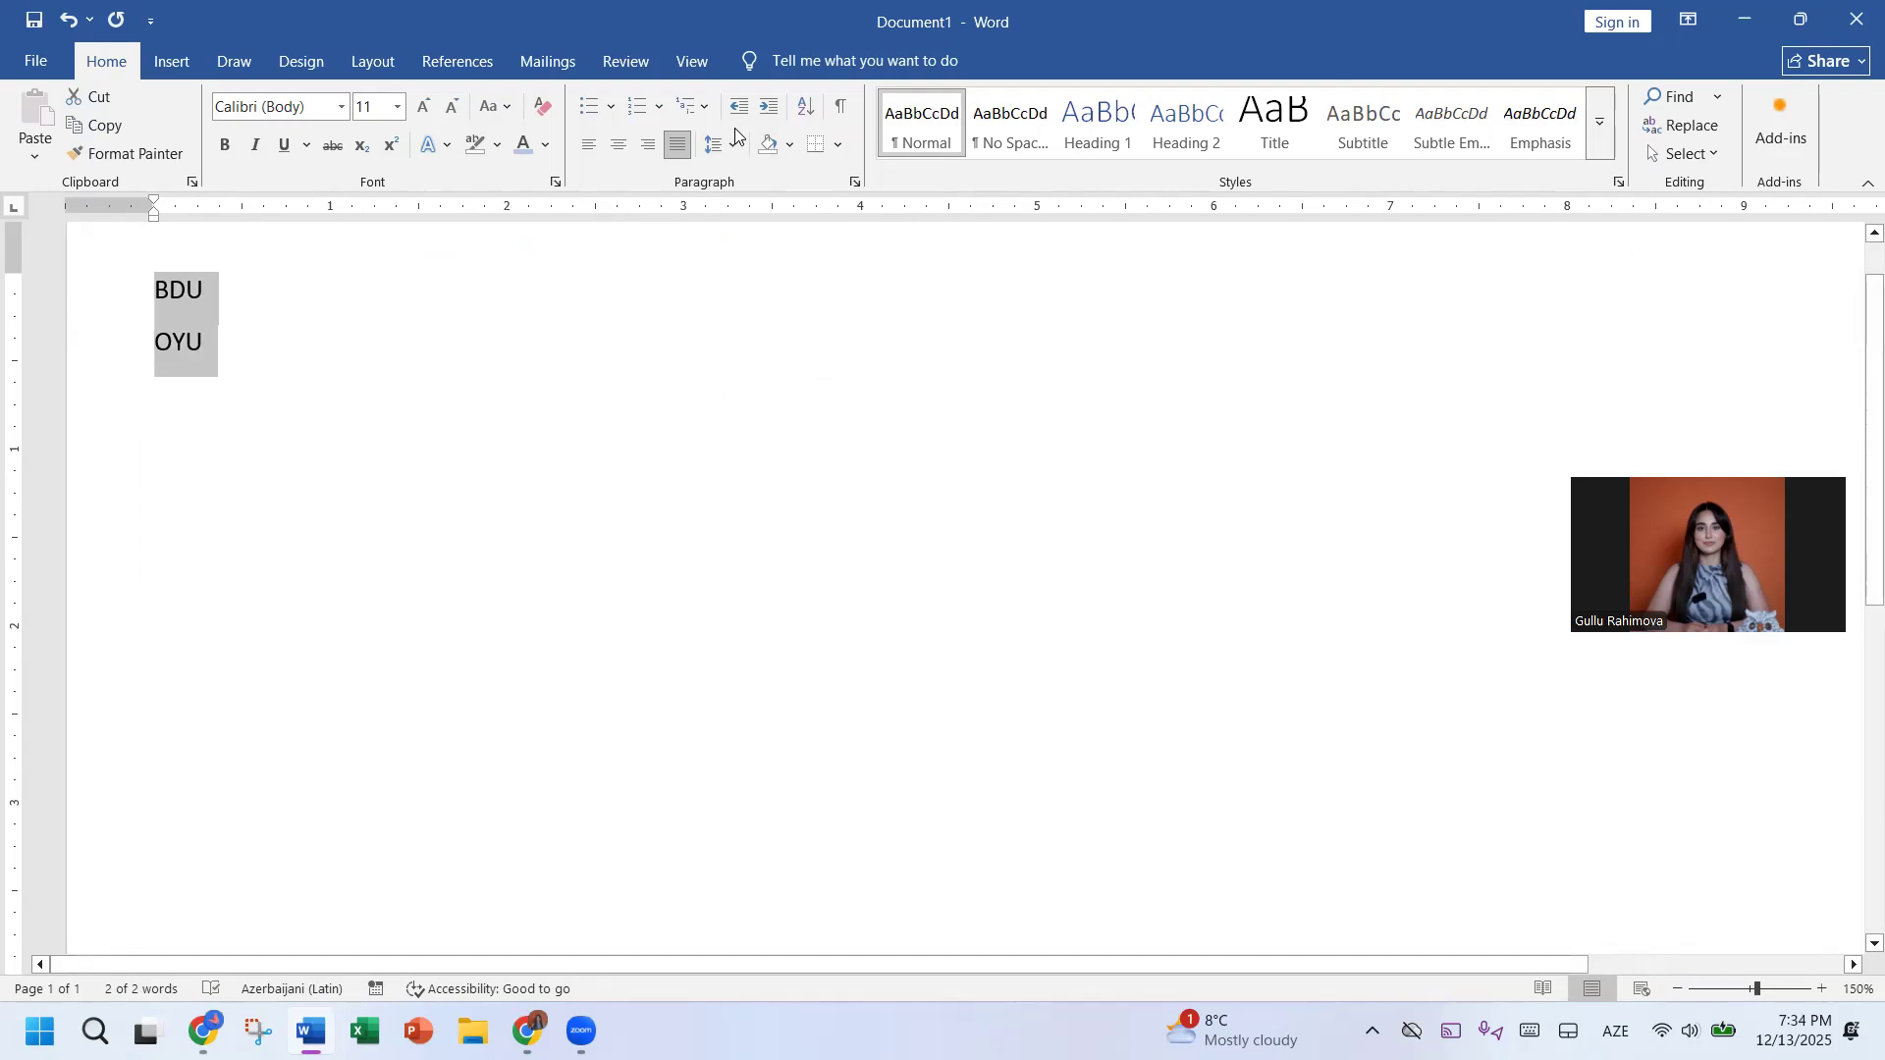
click(724, 145)
click(742, 398)
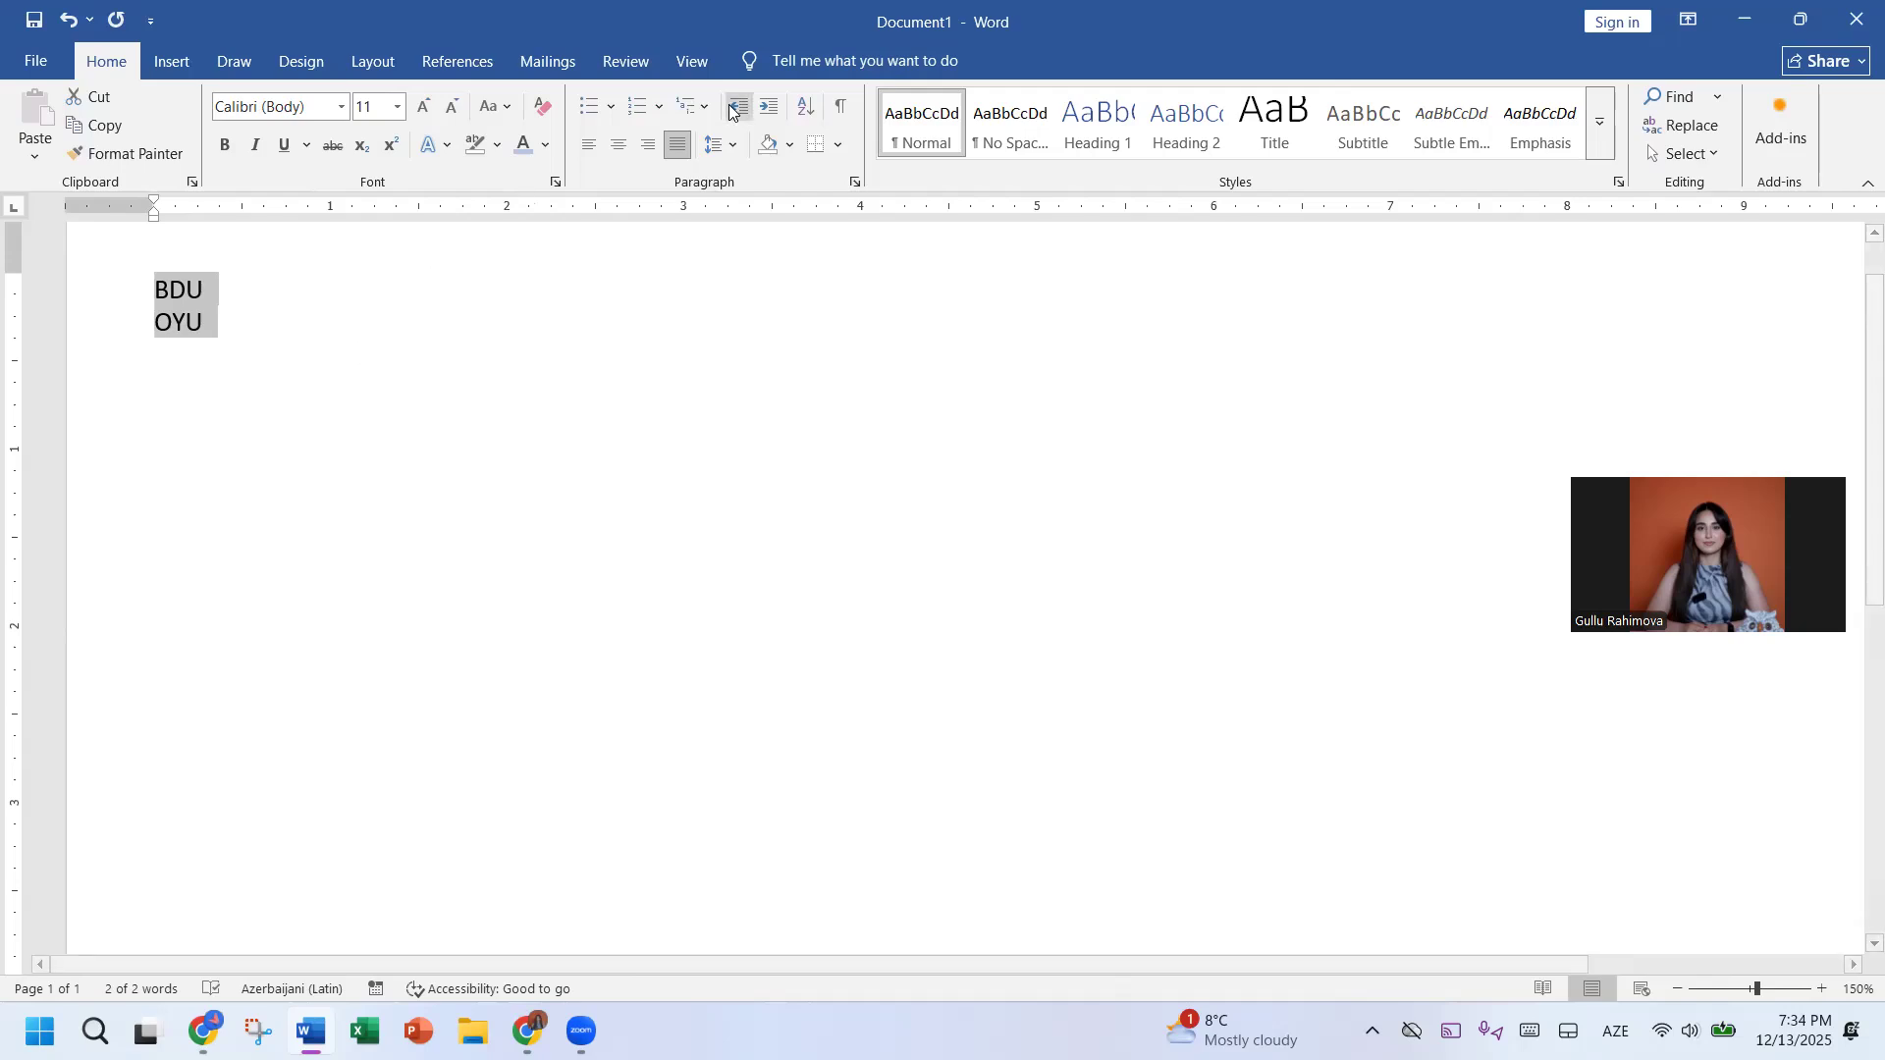
Step: Shade both lines light blue, and change the shading of the BDU line alone to light gold
click(791, 148)
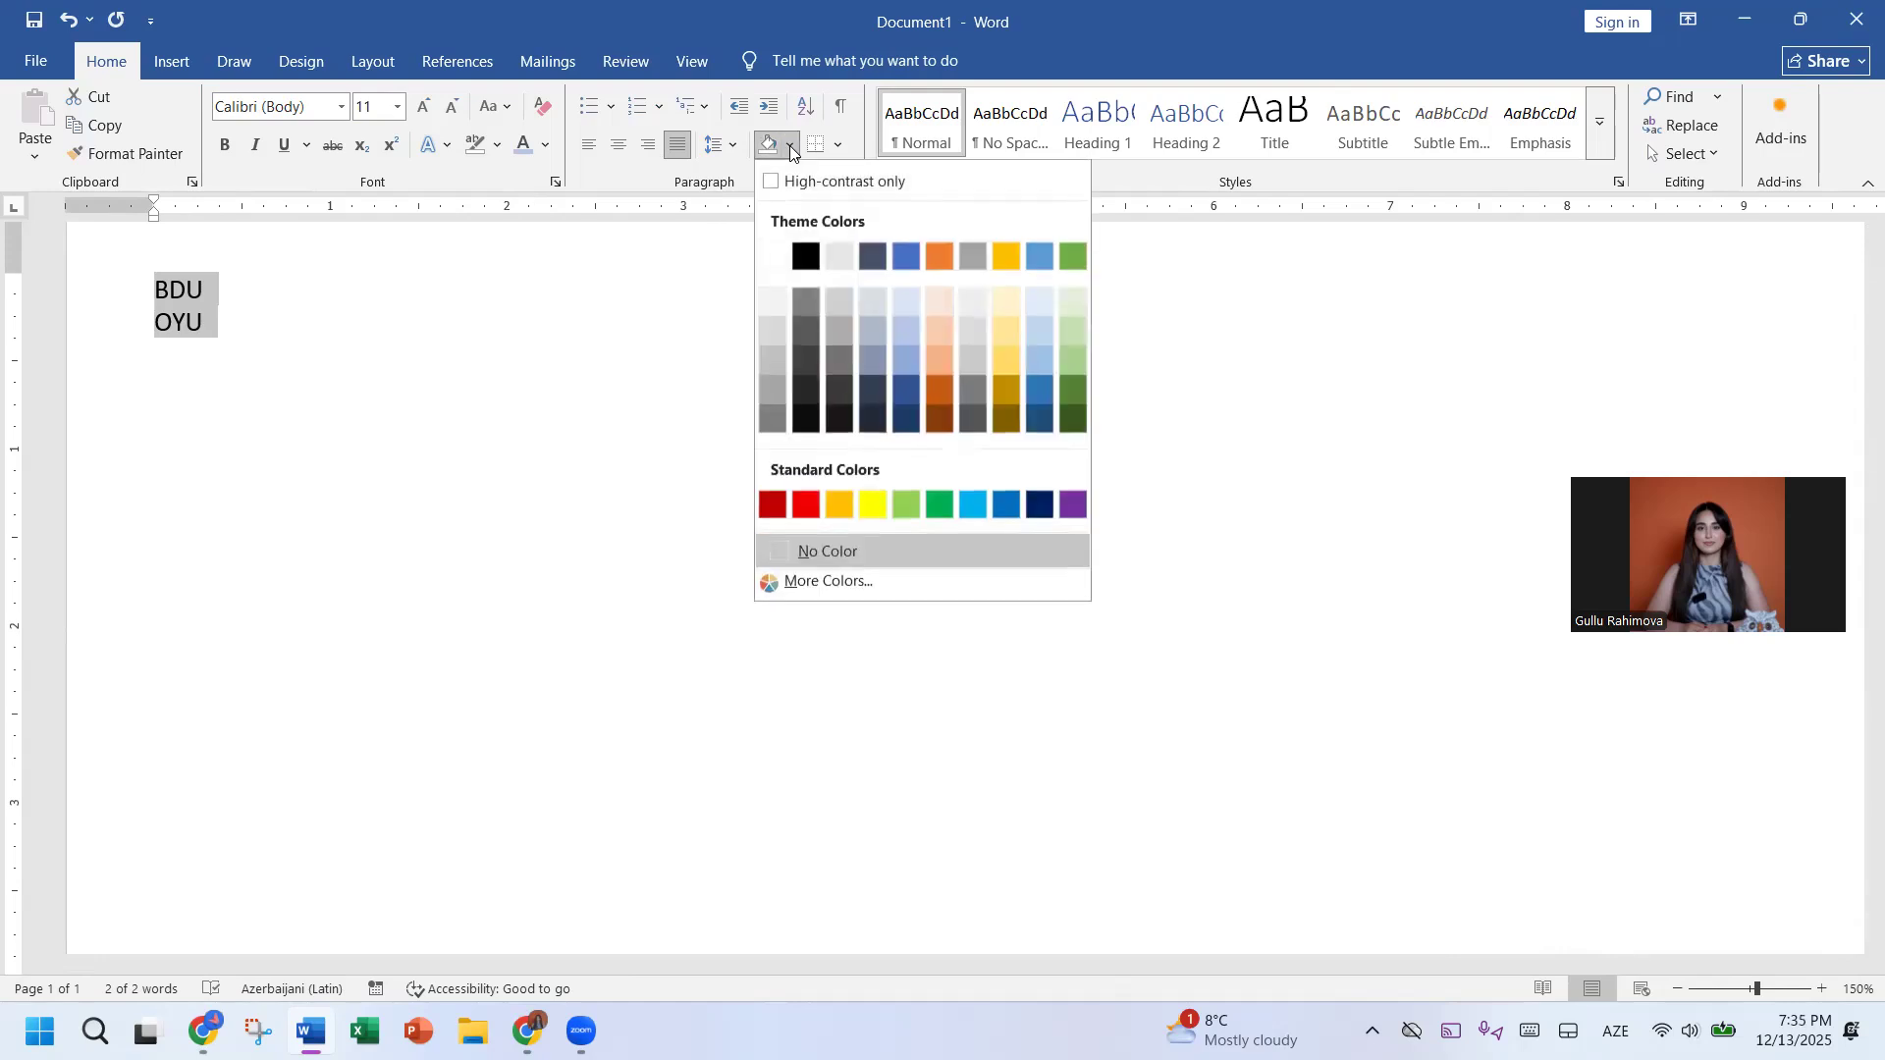
click(918, 316)
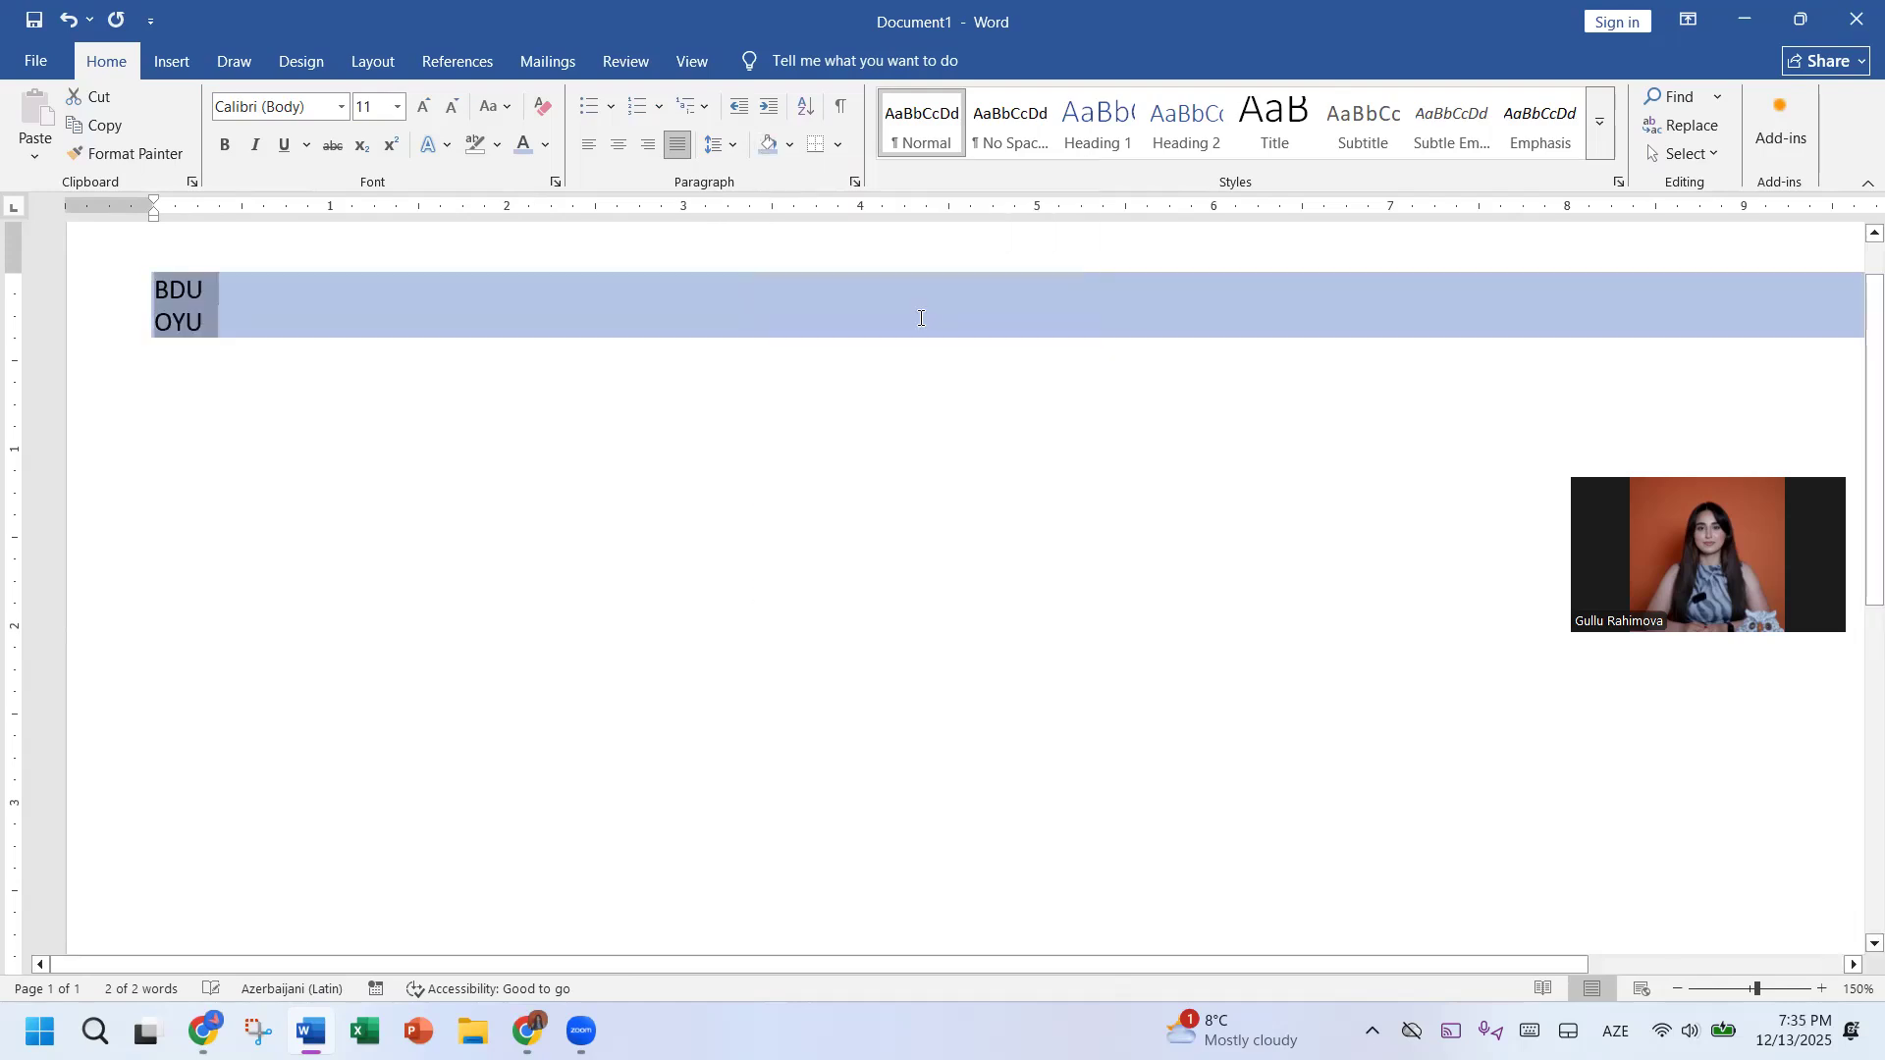
click(408, 285)
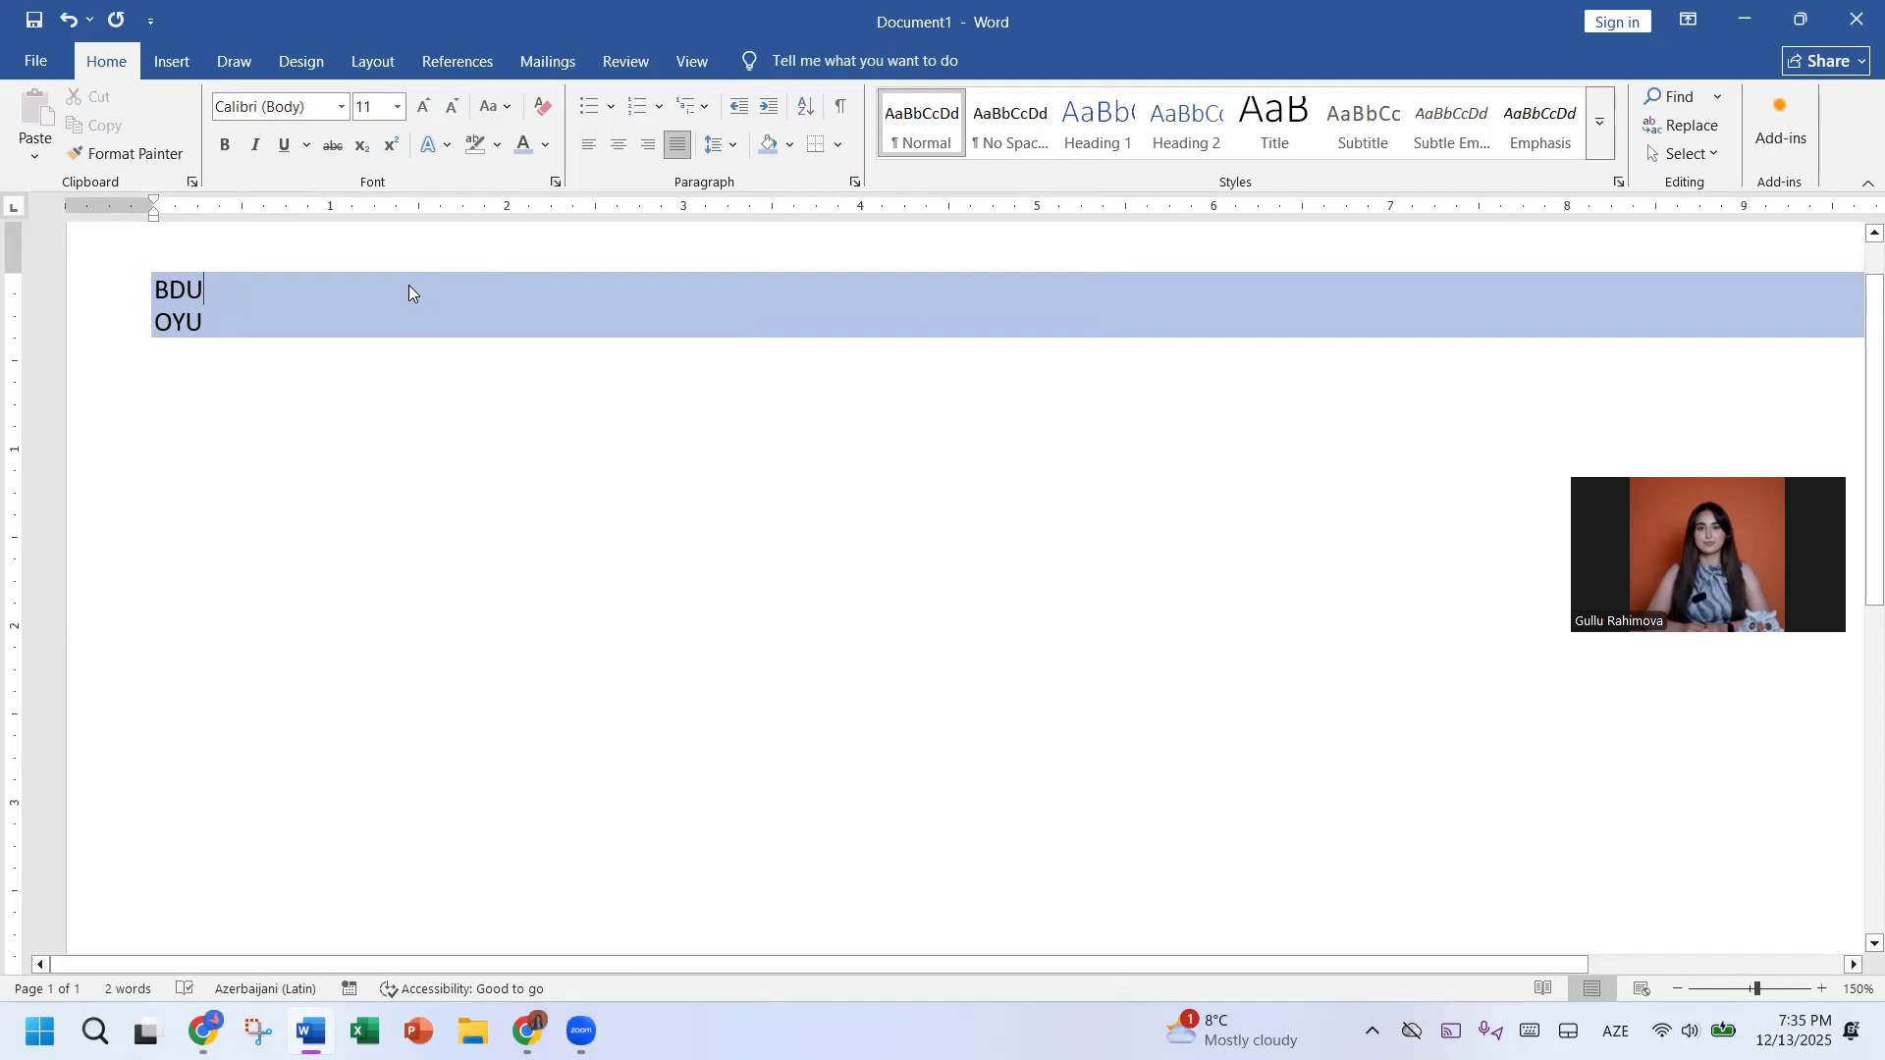
click(790, 146)
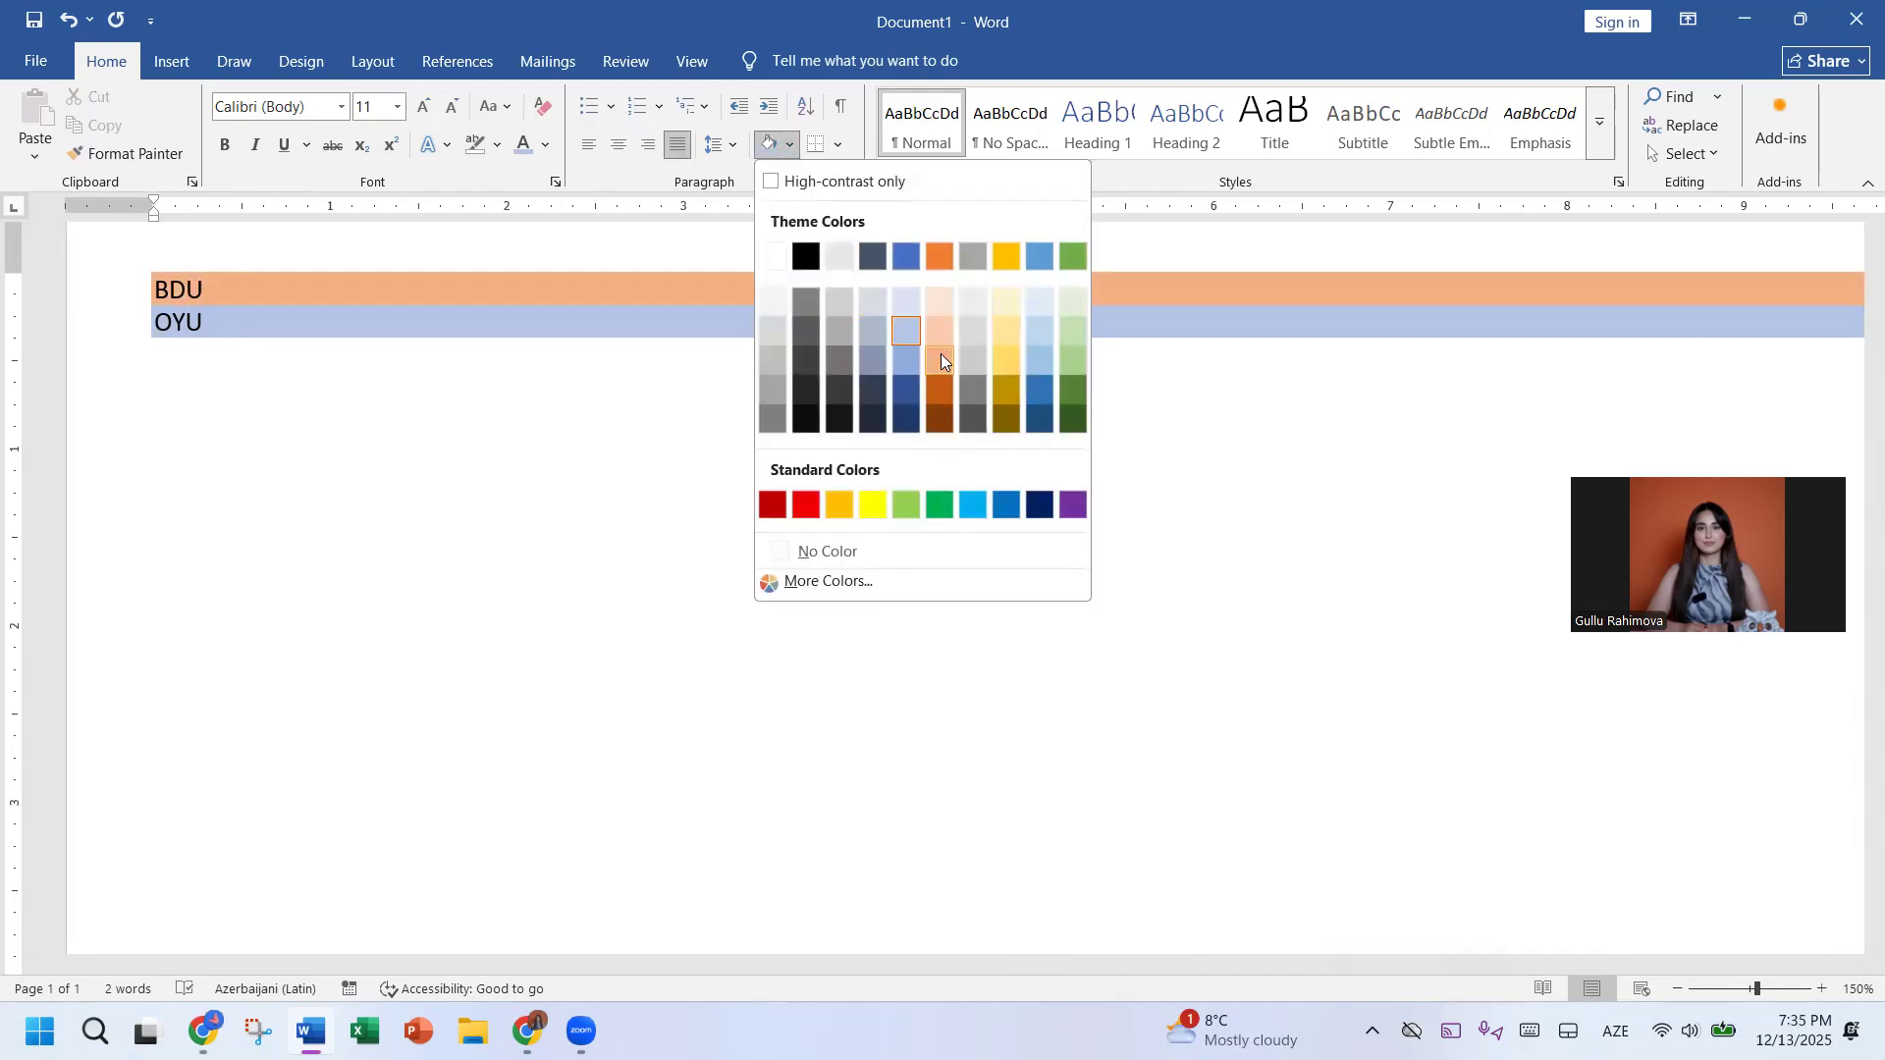
click(1009, 338)
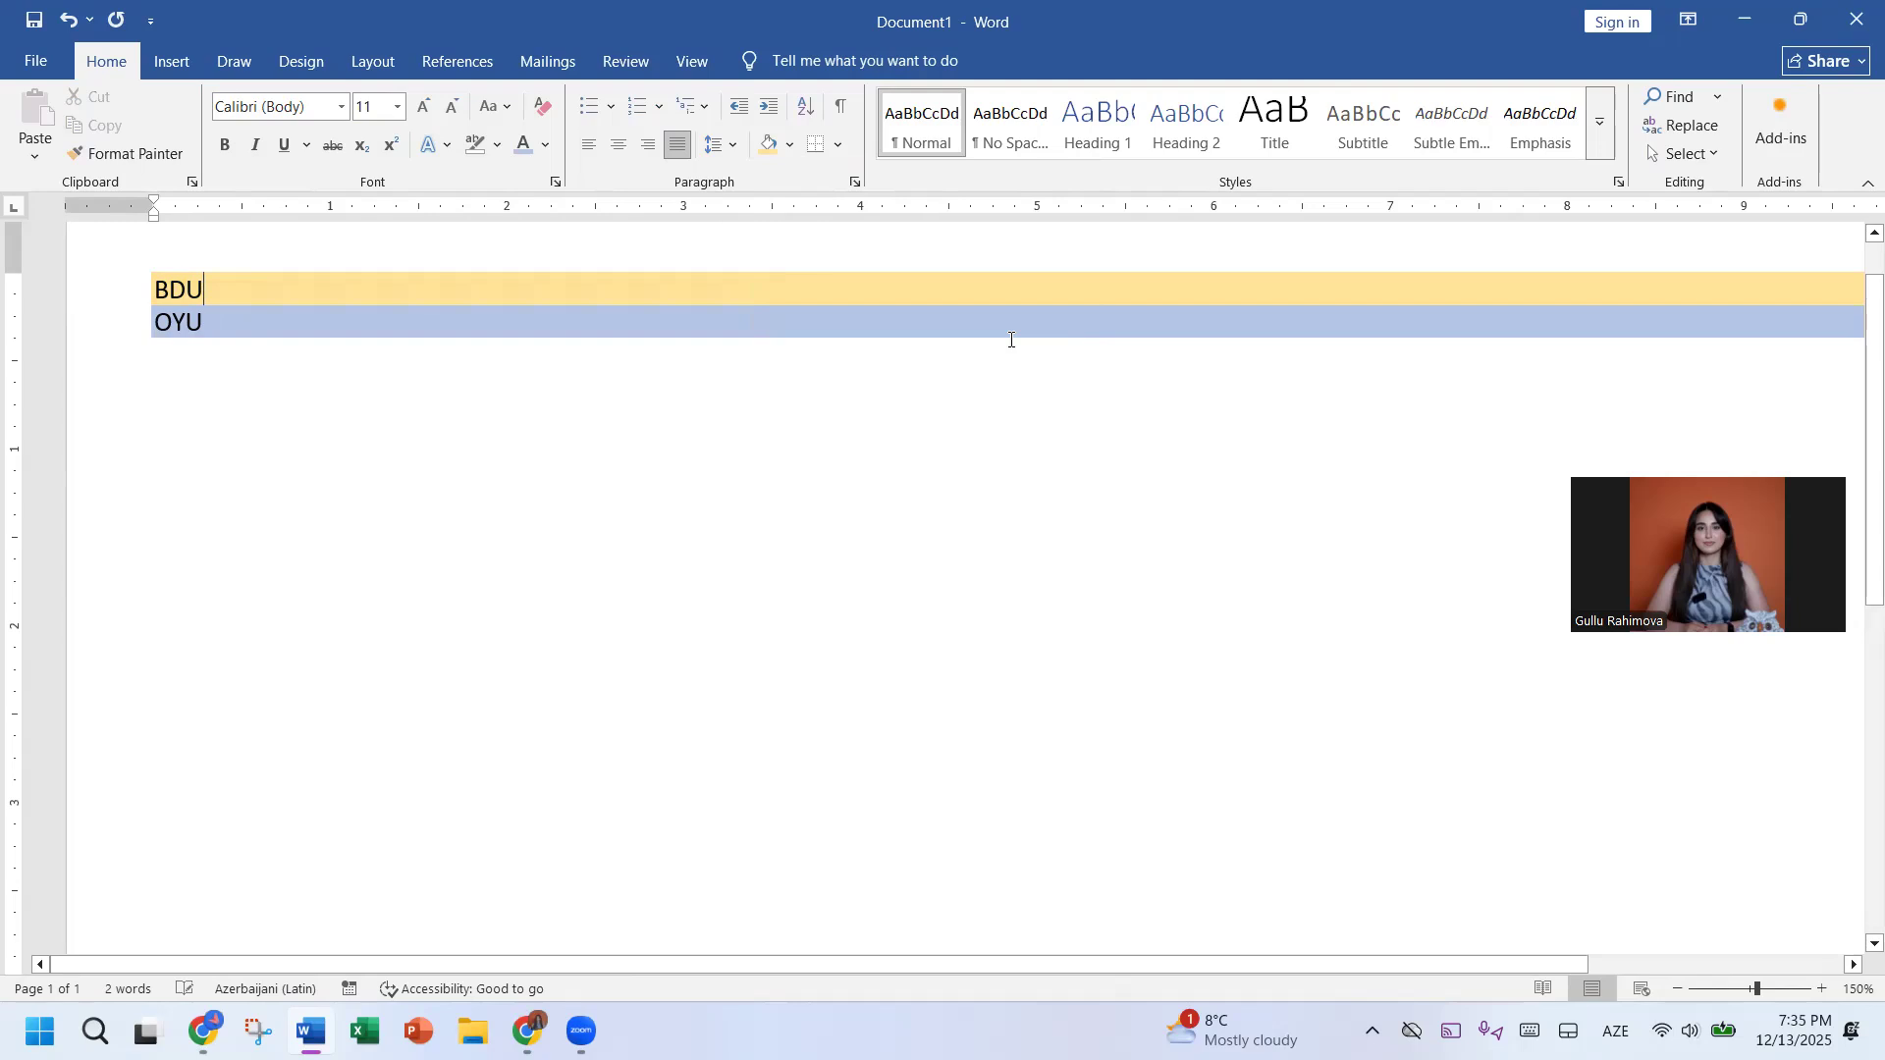
Step: Apply All Borders to both the BDU and OYU lines and move their right border slightly inward
key(ctrl+a)
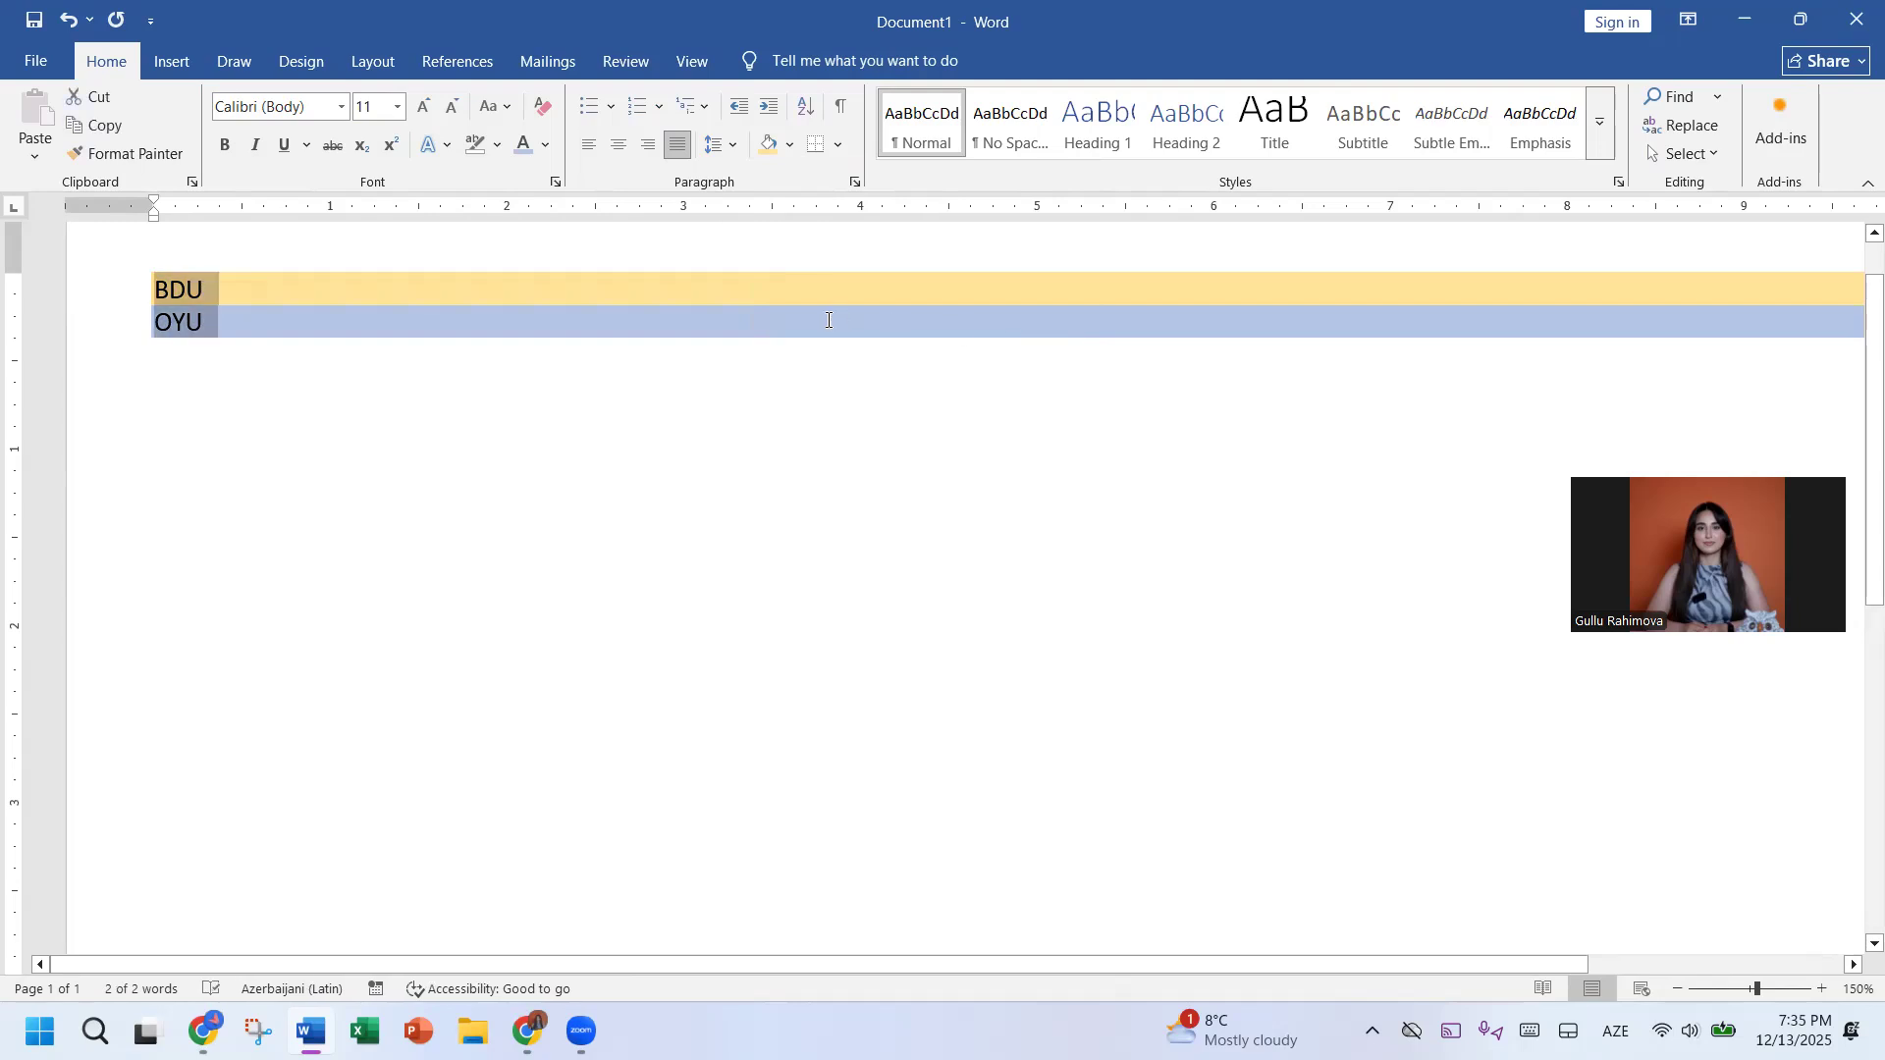
click(799, 151)
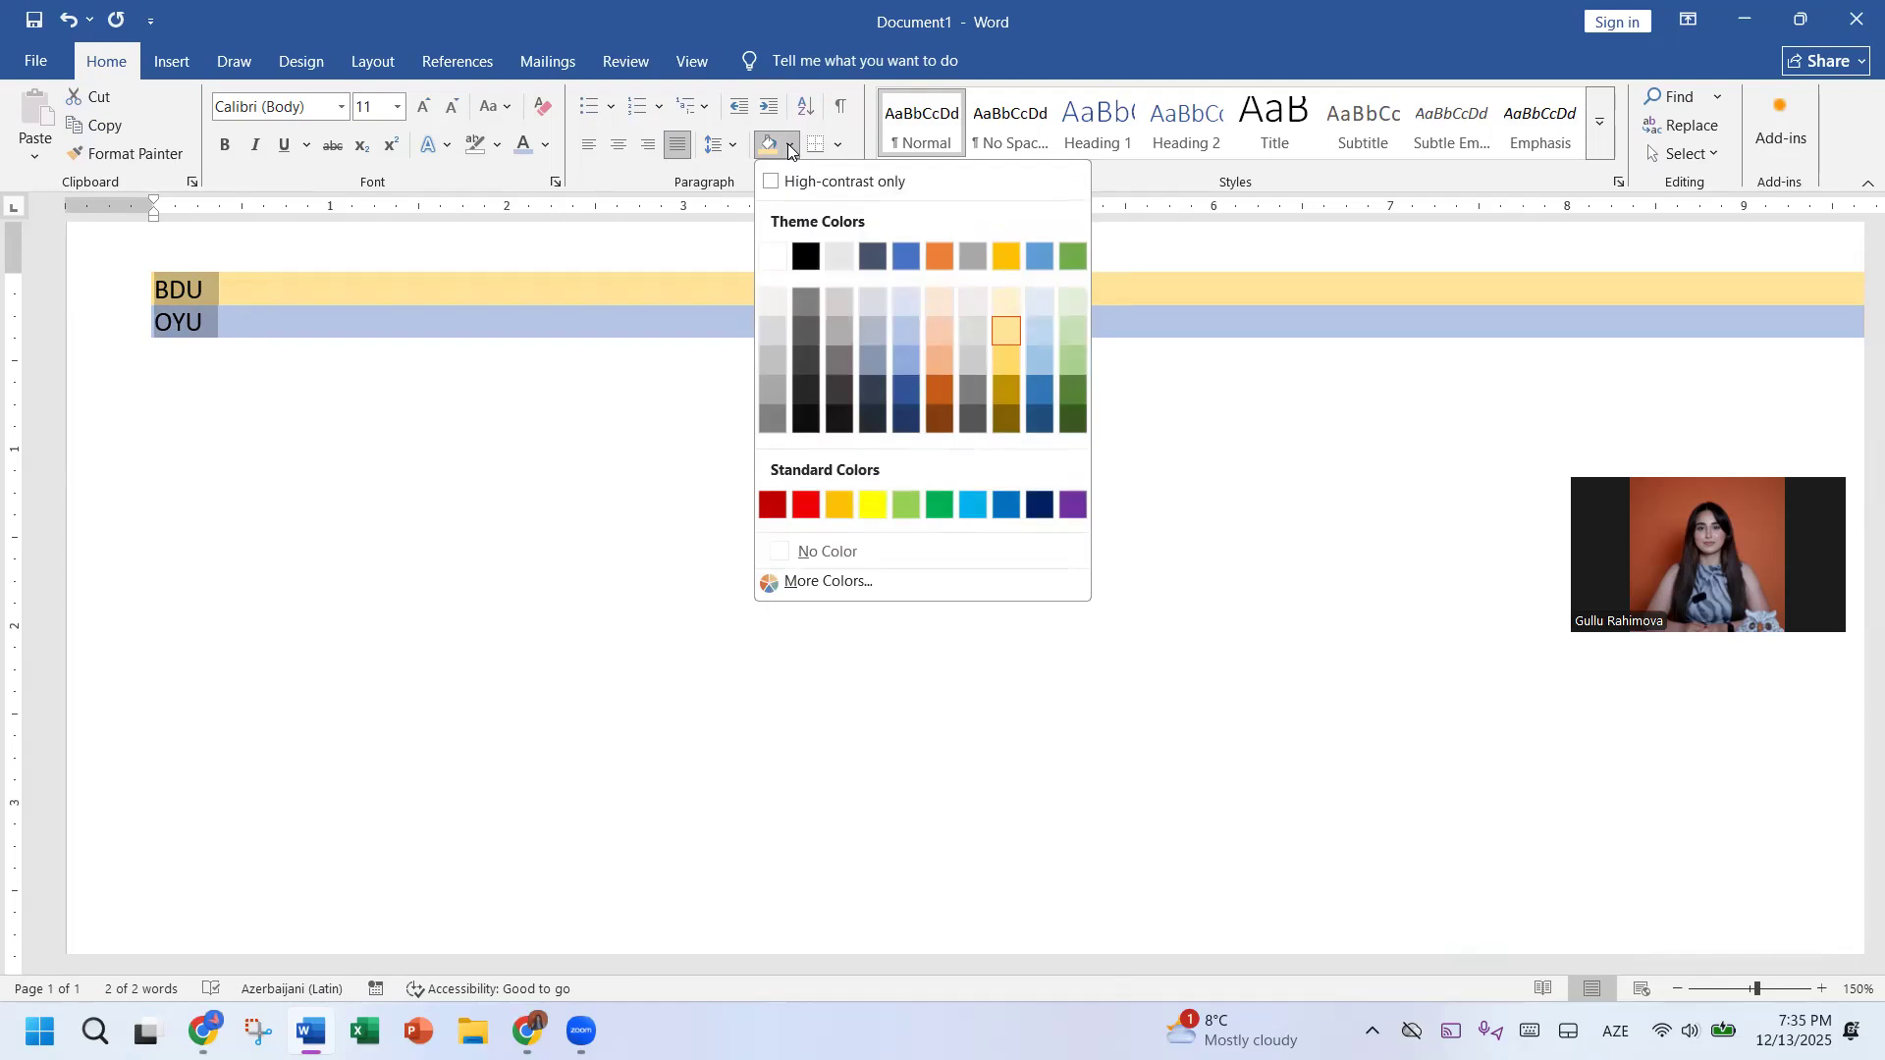
click(596, 359)
click(839, 145)
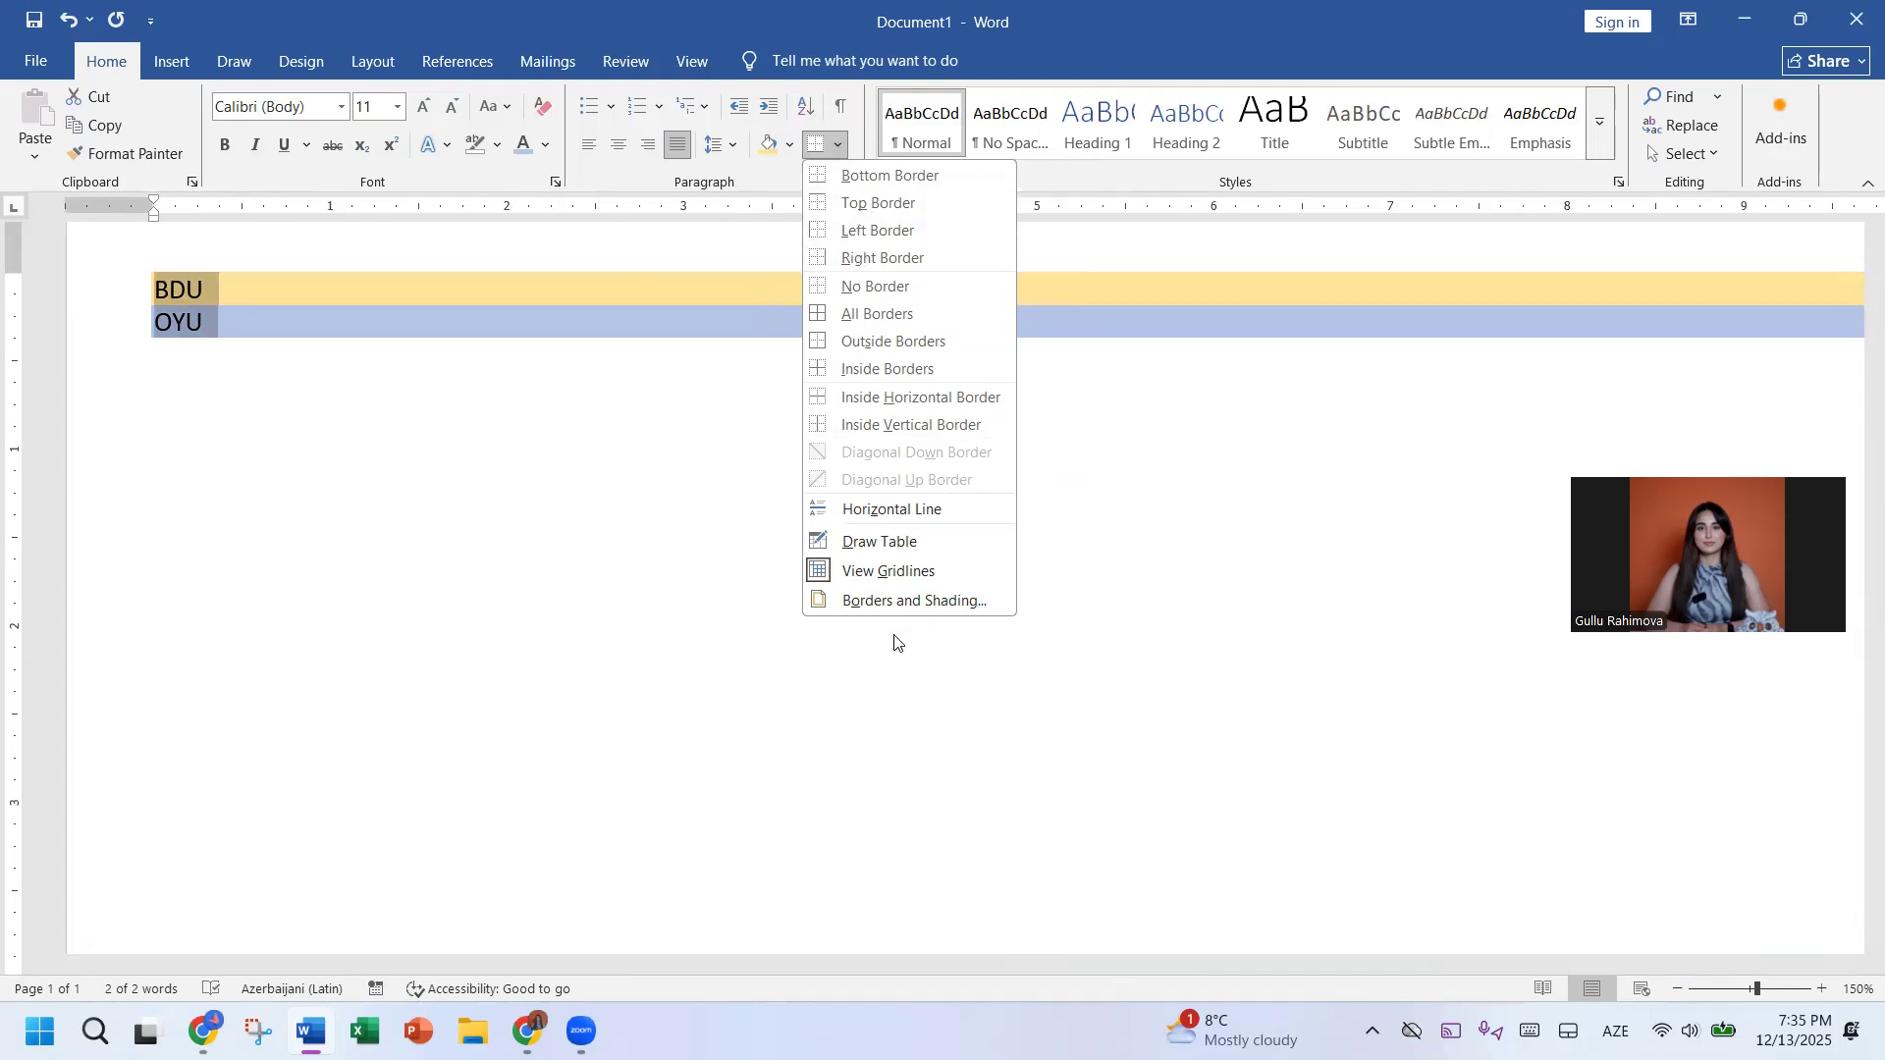
click(862, 315)
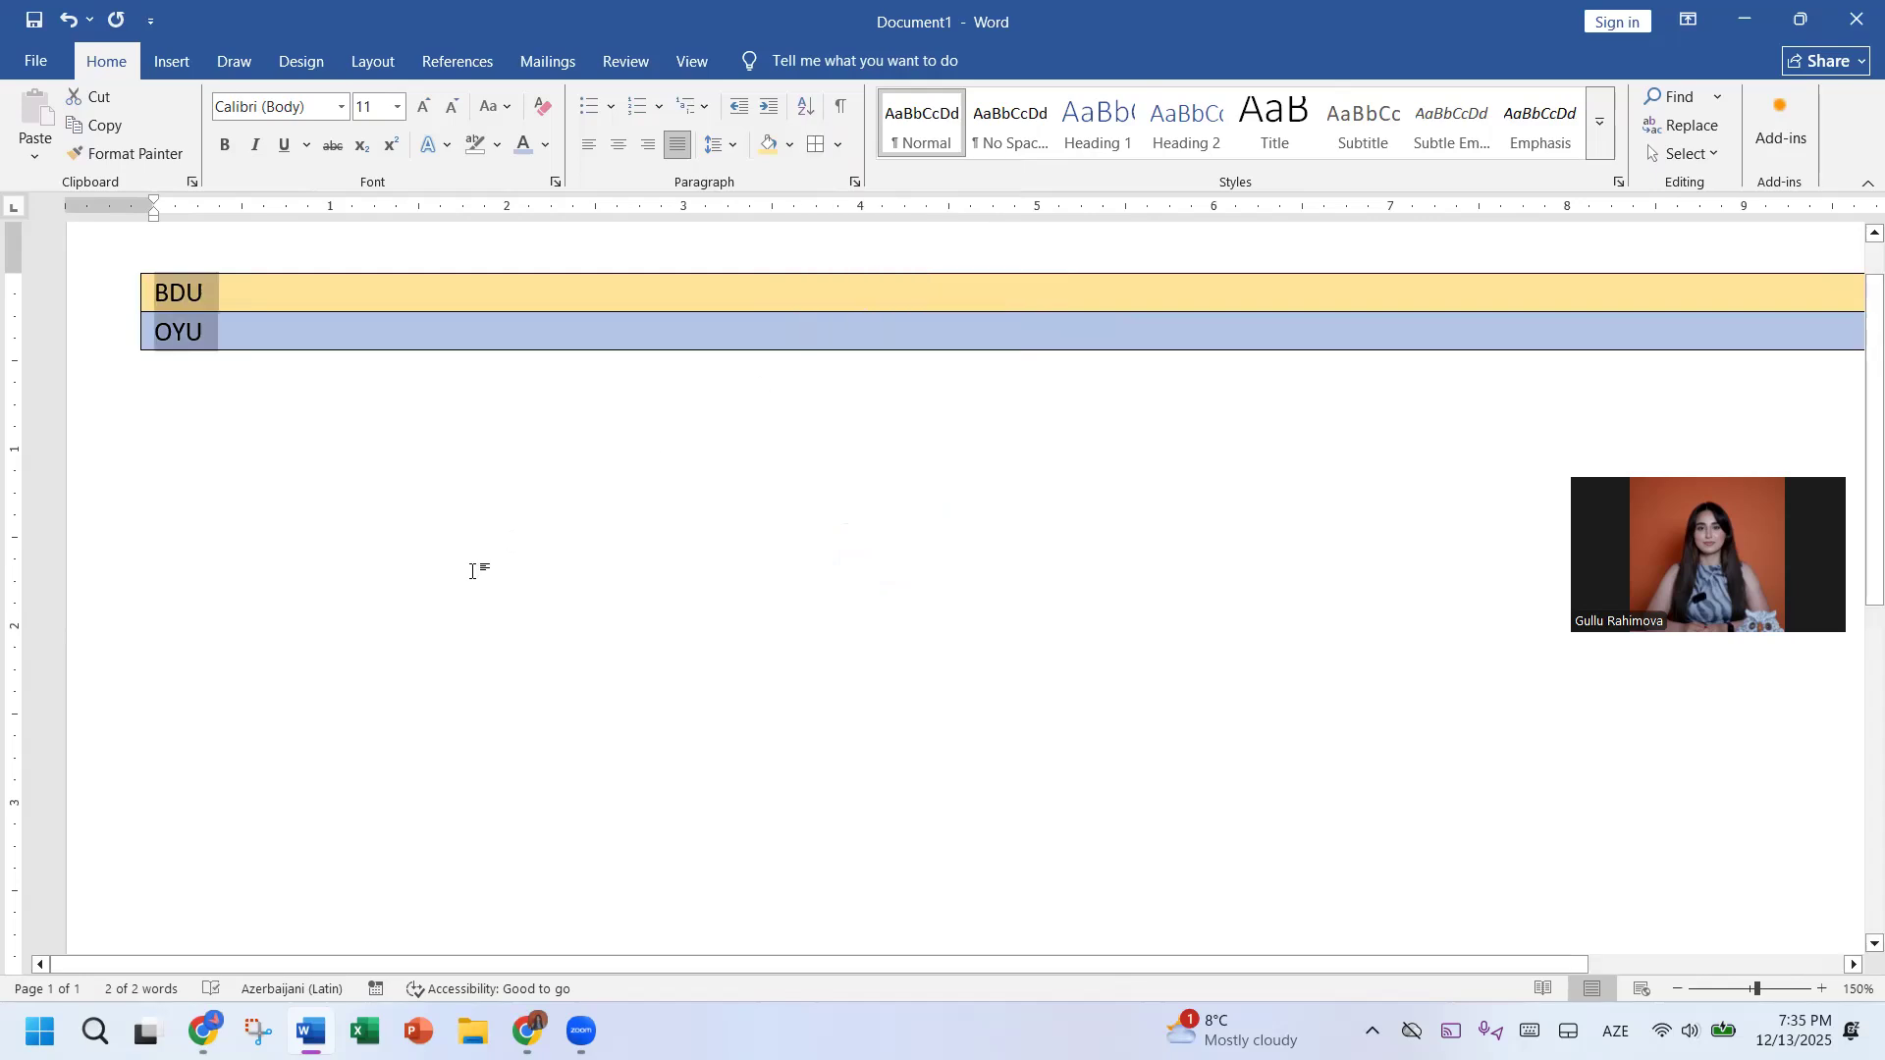
scroll(475, 572, down, 3)
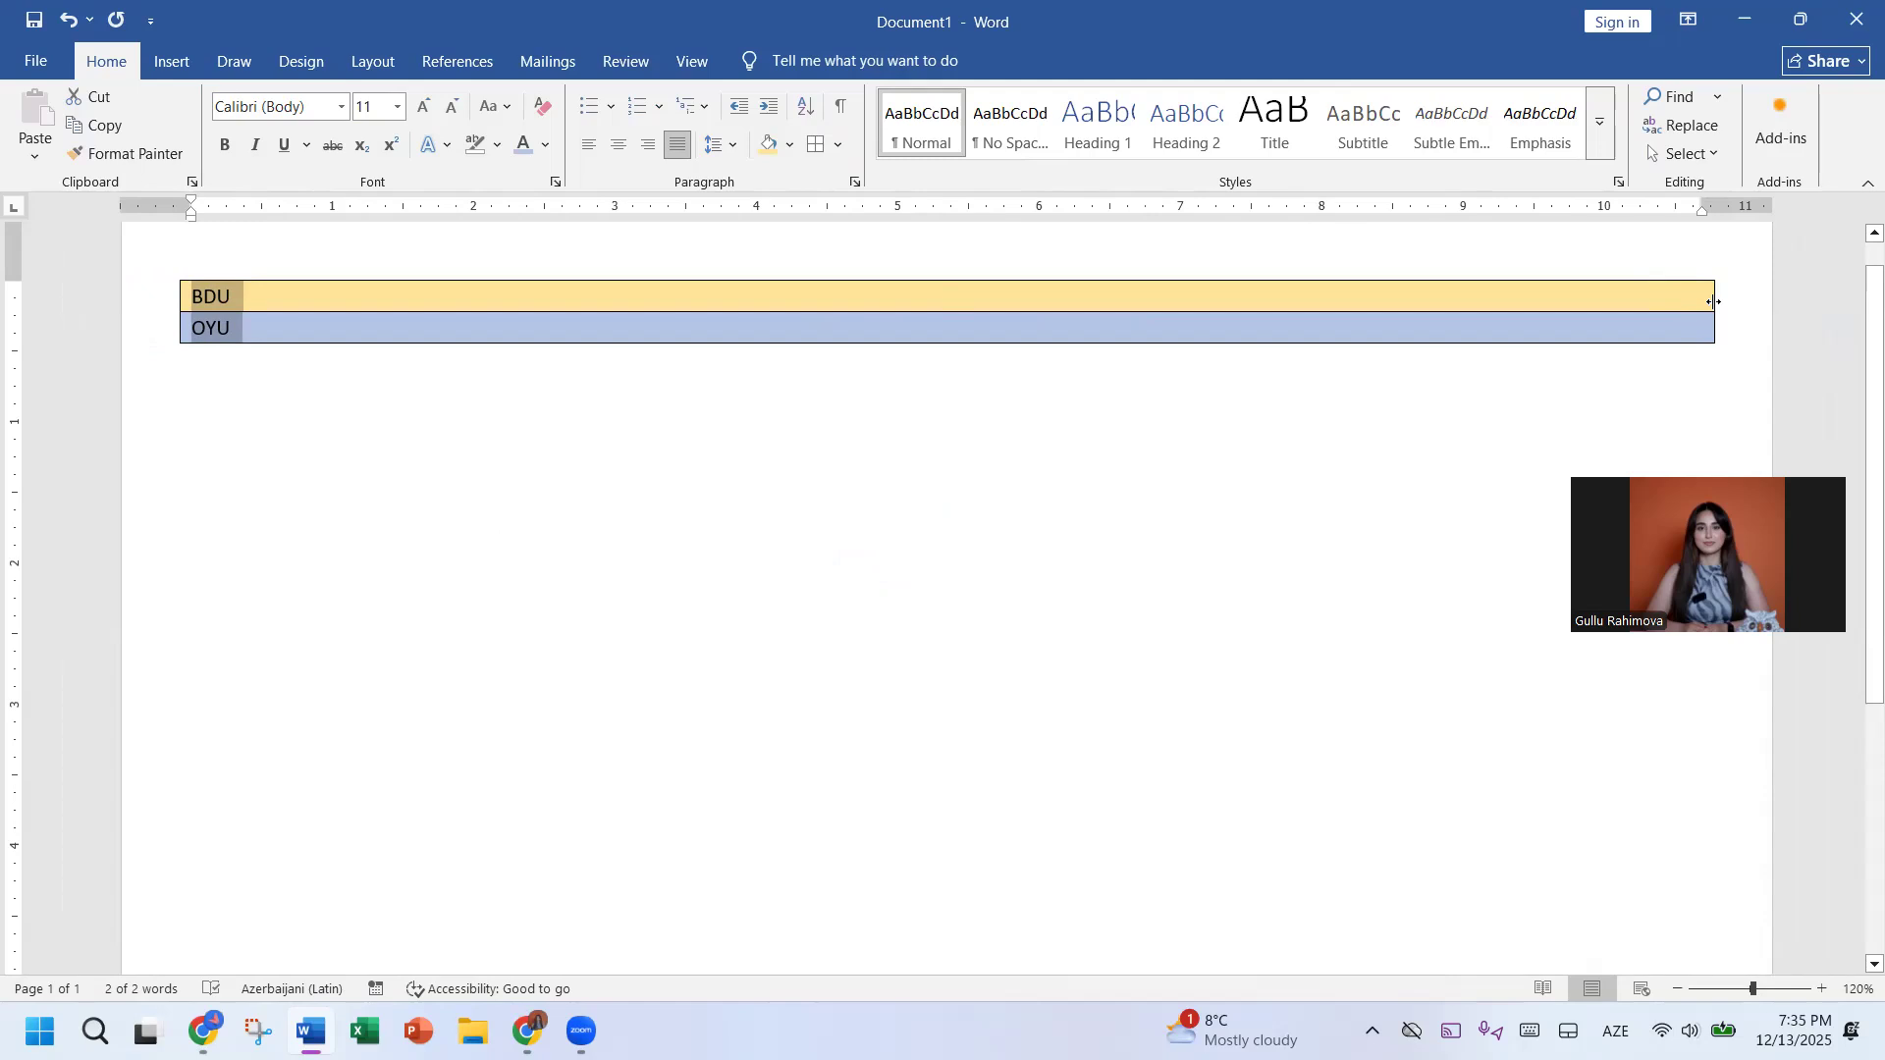
drag(1714, 302, 1707, 301)
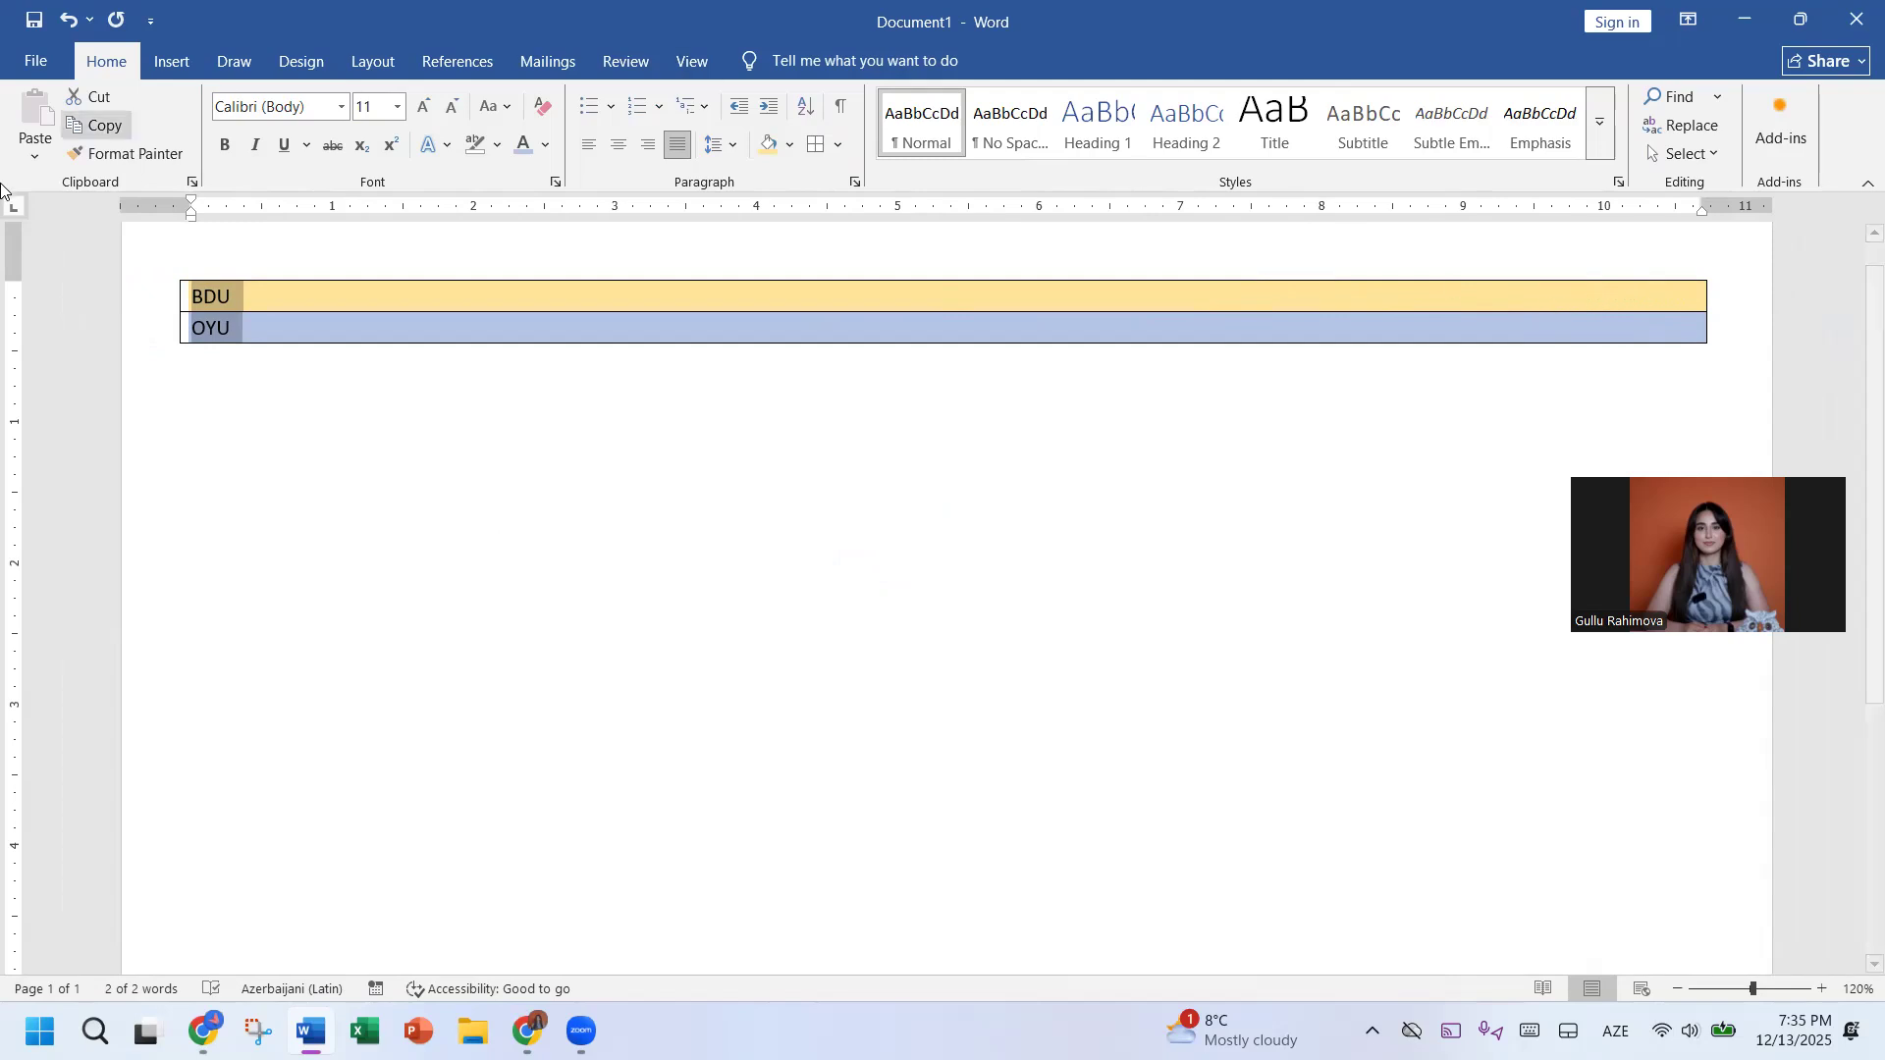
Step: Apply the Heading 1 style to the BDU line
click(188, 308)
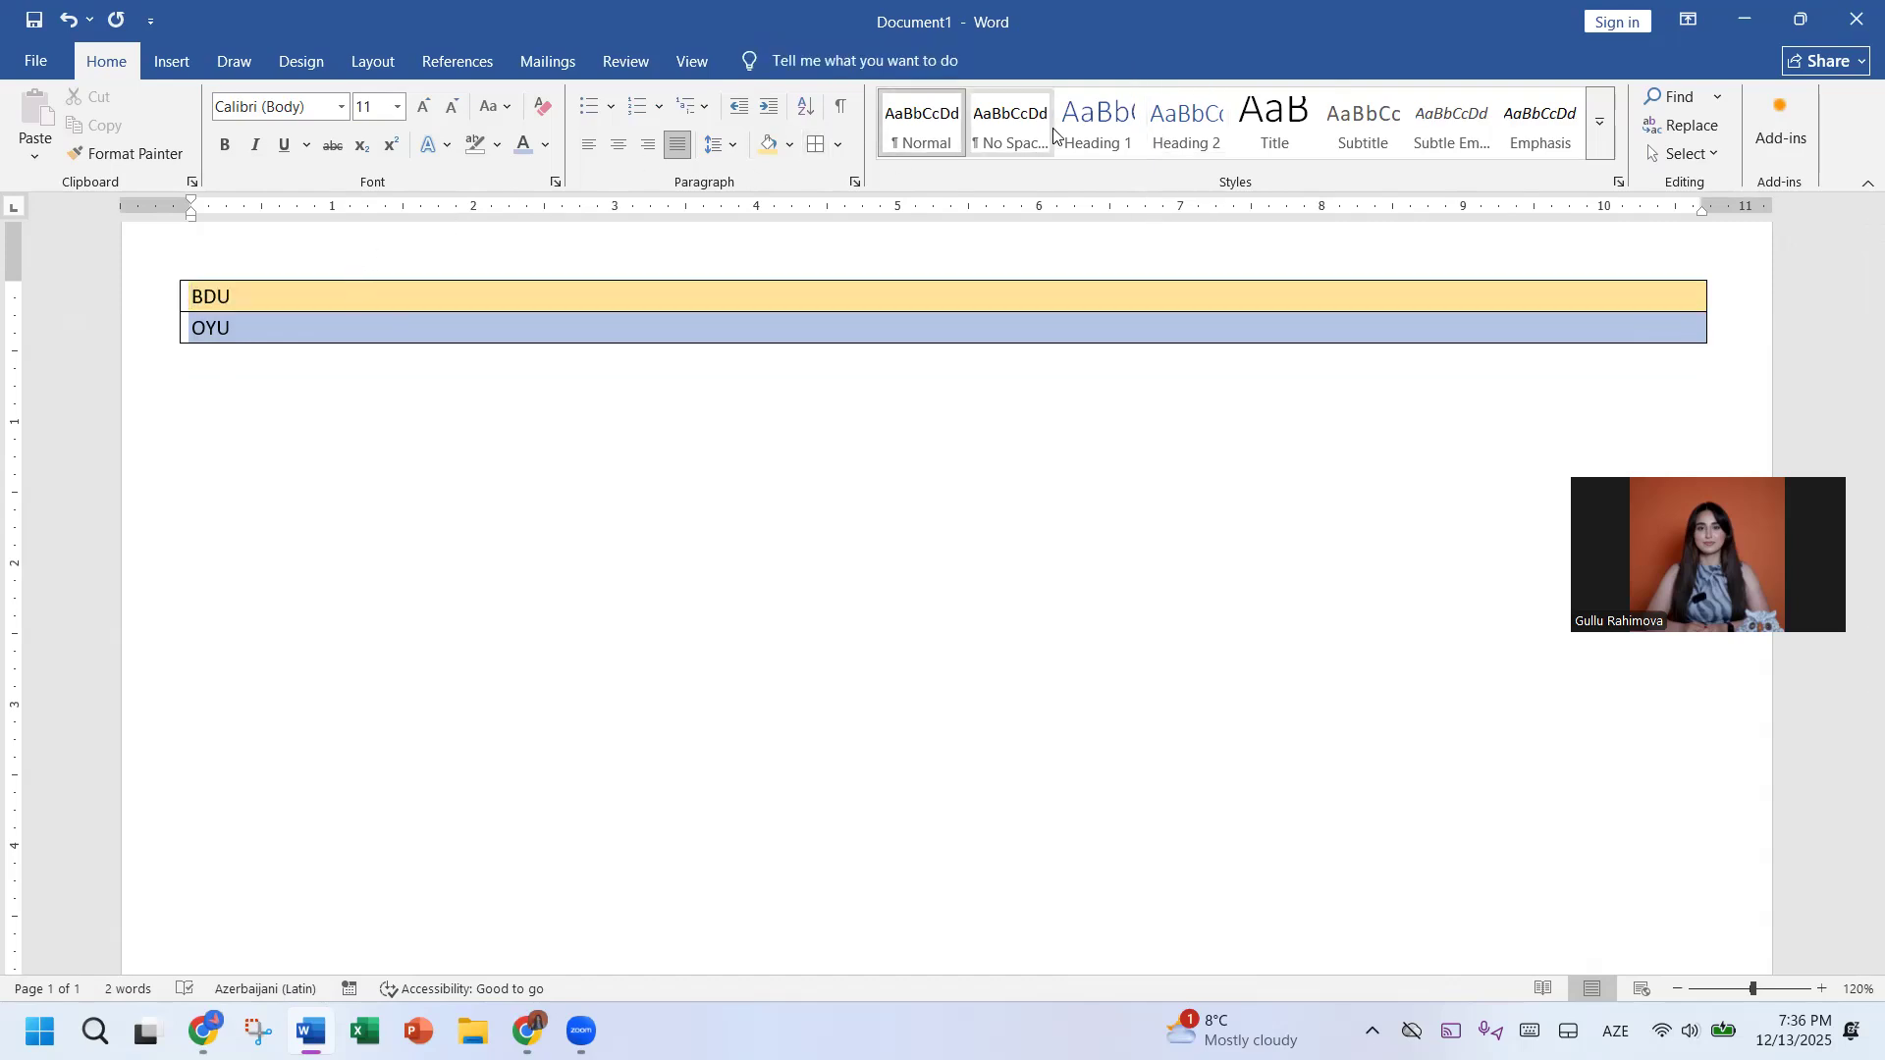
click(1088, 129)
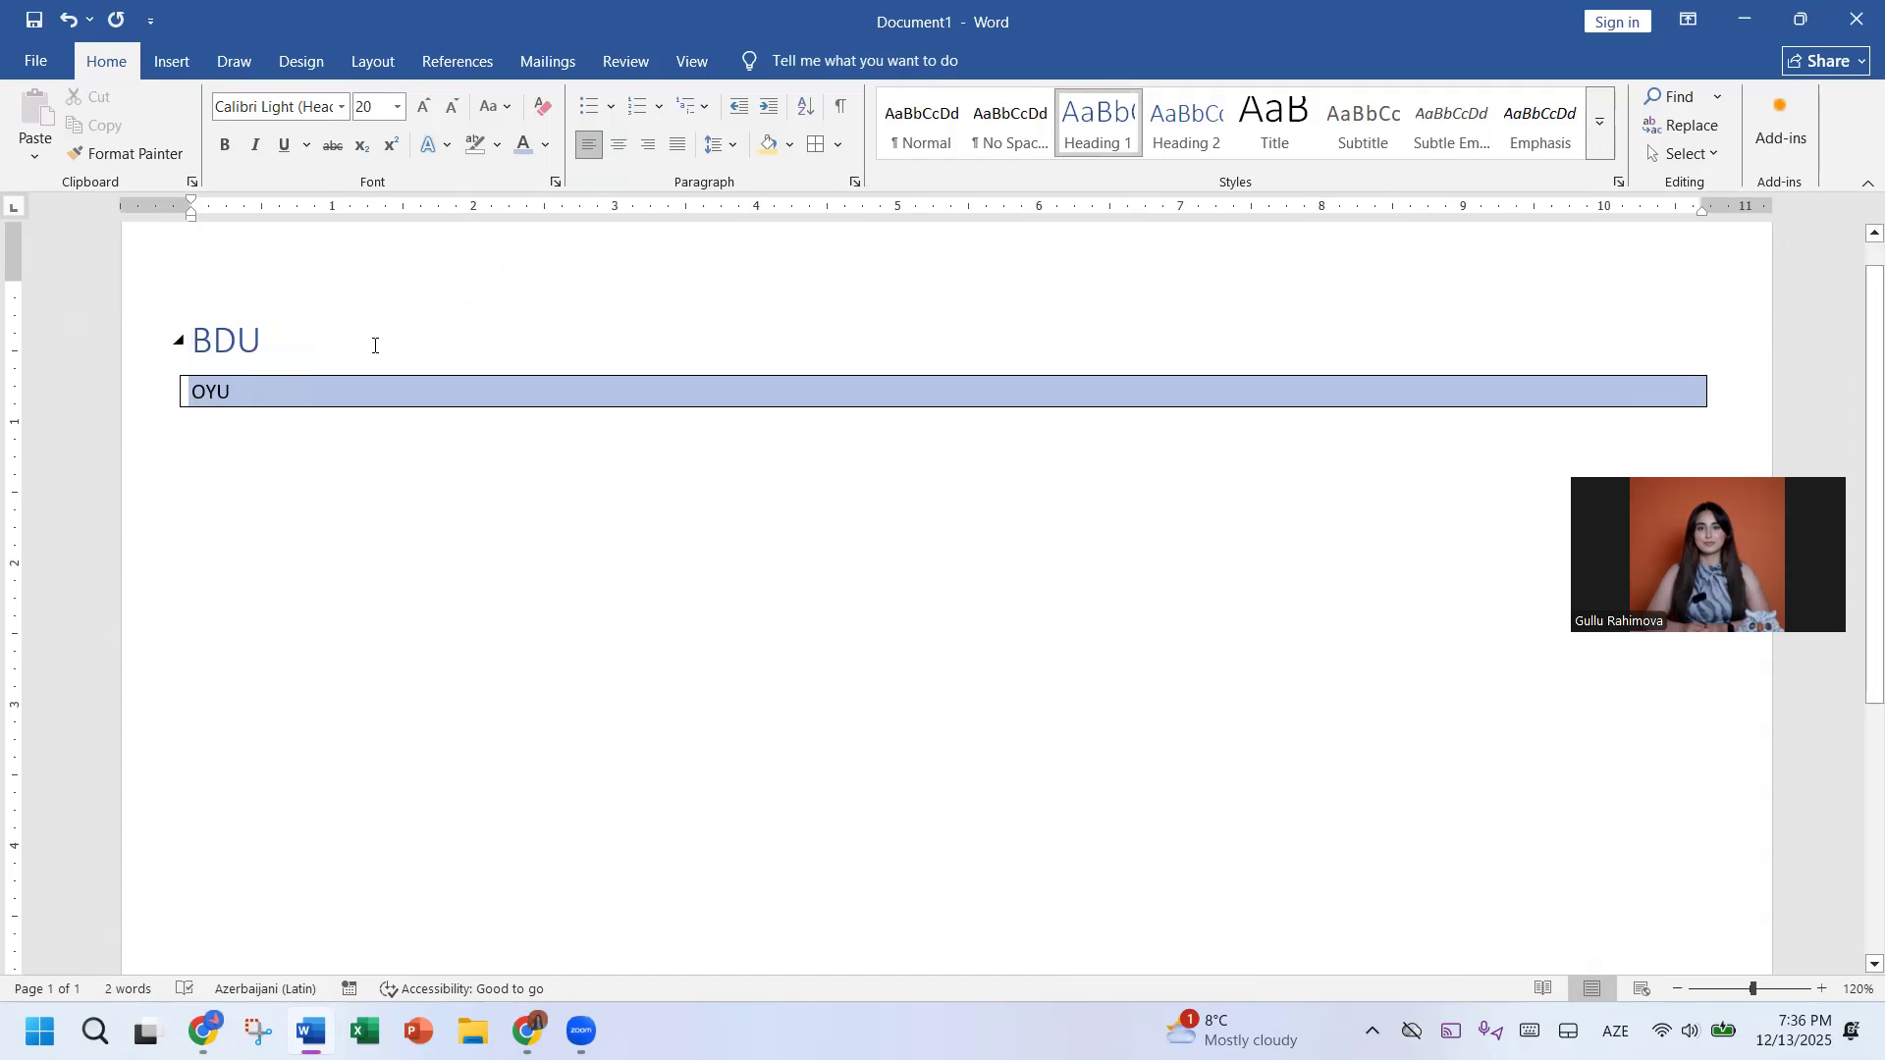
click(370, 484)
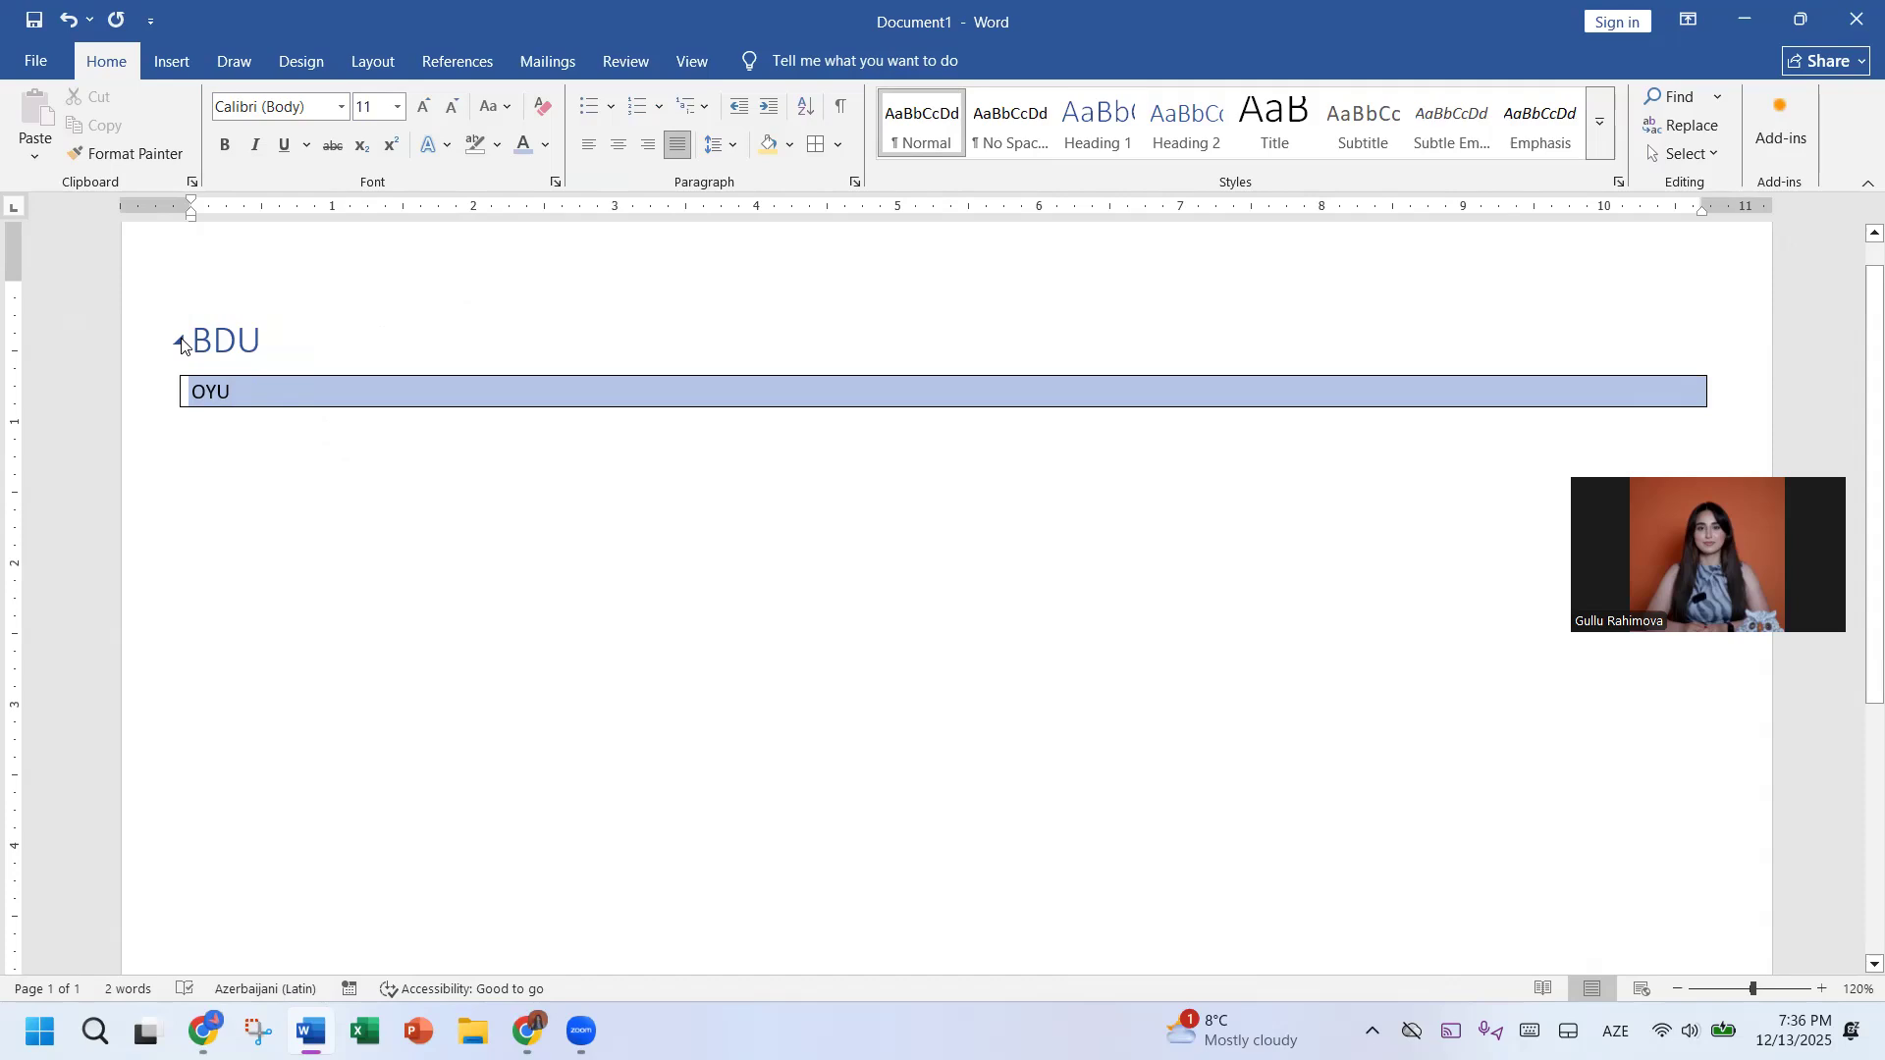
Step: Collapse the BDU heading, expand it and collapse it again to hide the OYU line beneath it
click(179, 341)
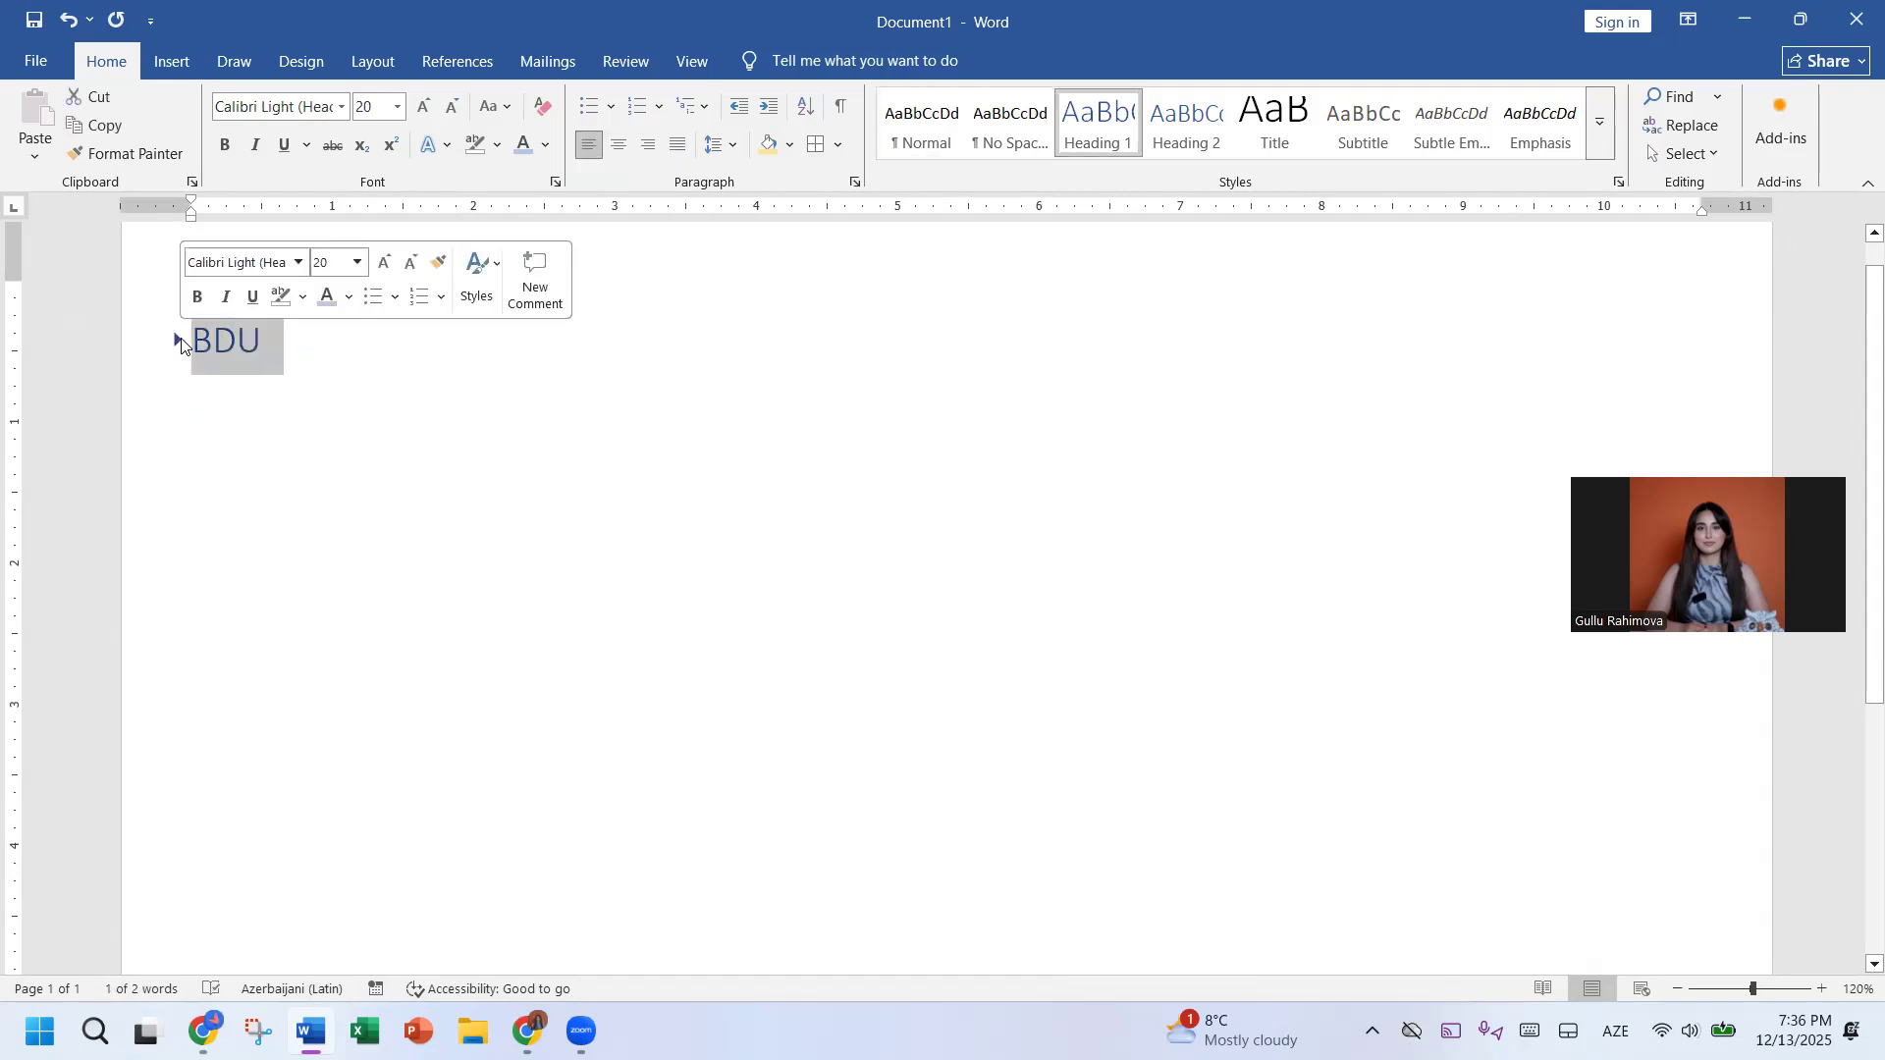
click(179, 342)
click(179, 342)
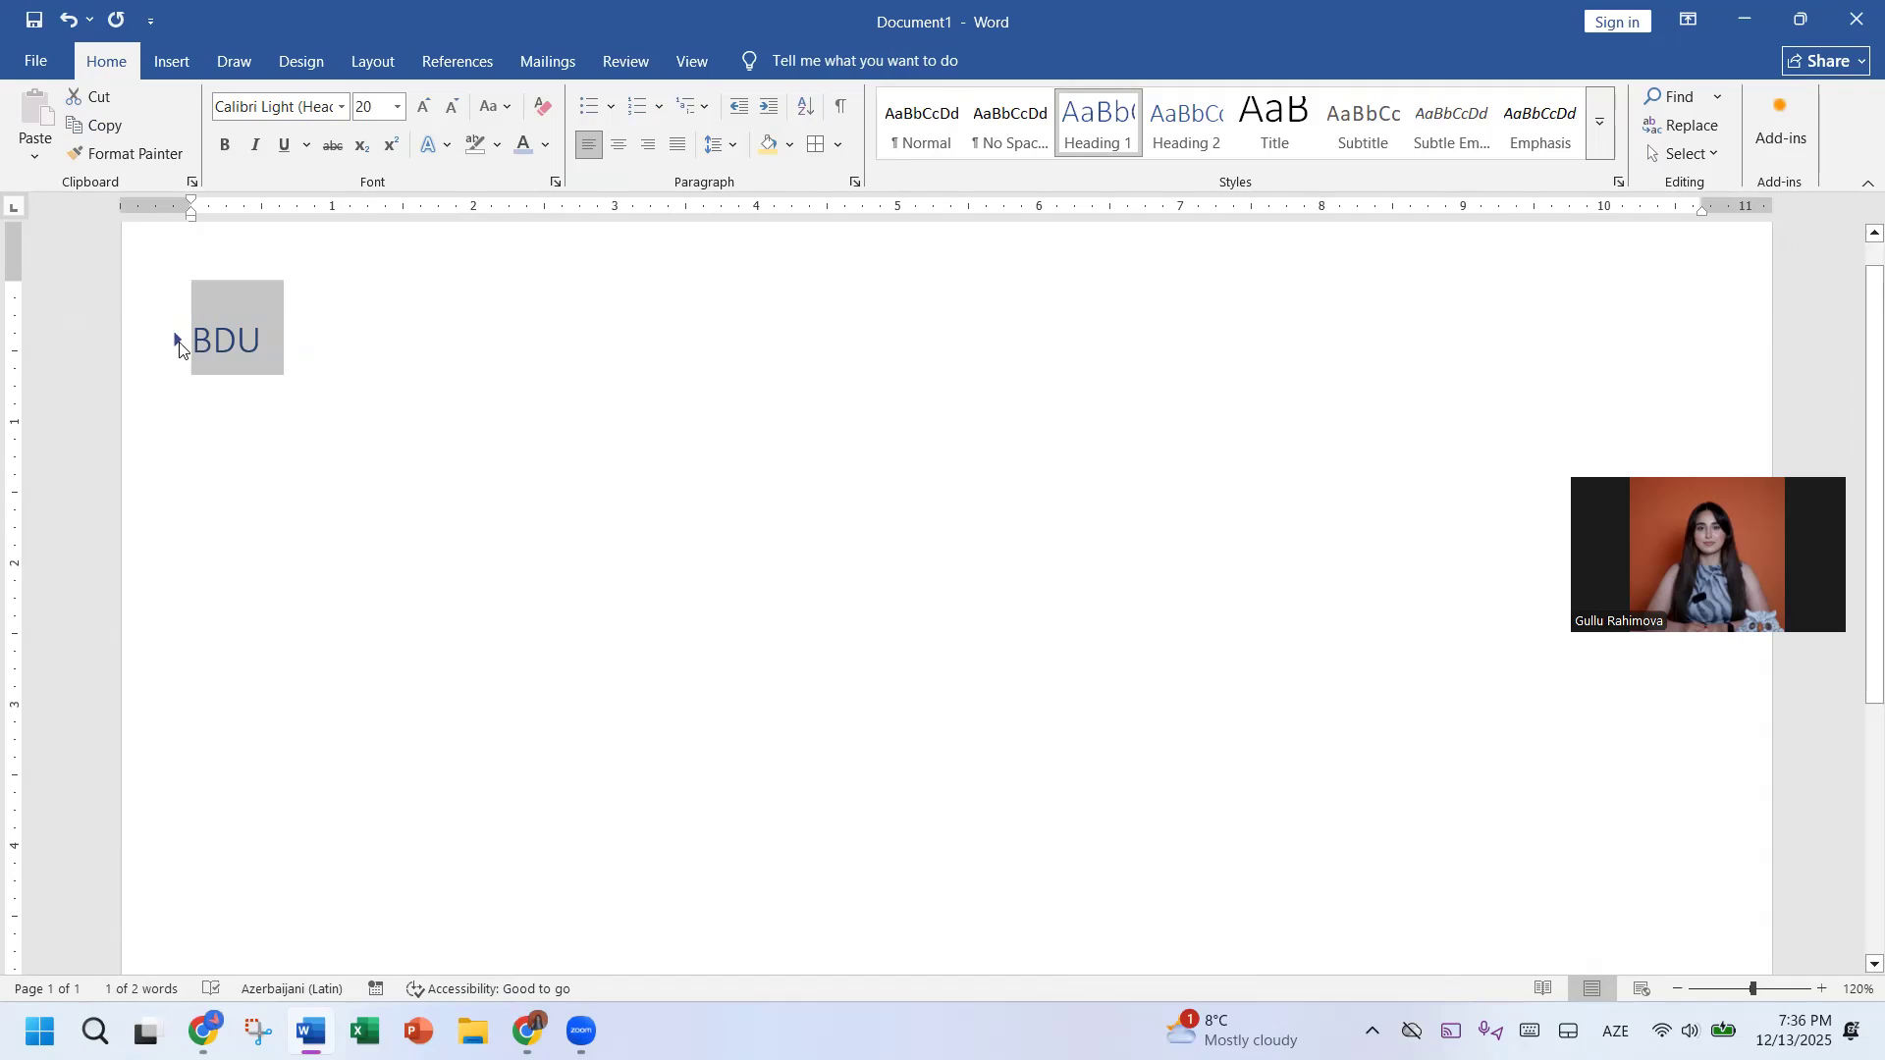
Step: Expand the collapsed BDU heading to reveal the OYU line and place the cursor in that line
click(178, 341)
click(177, 341)
click(176, 340)
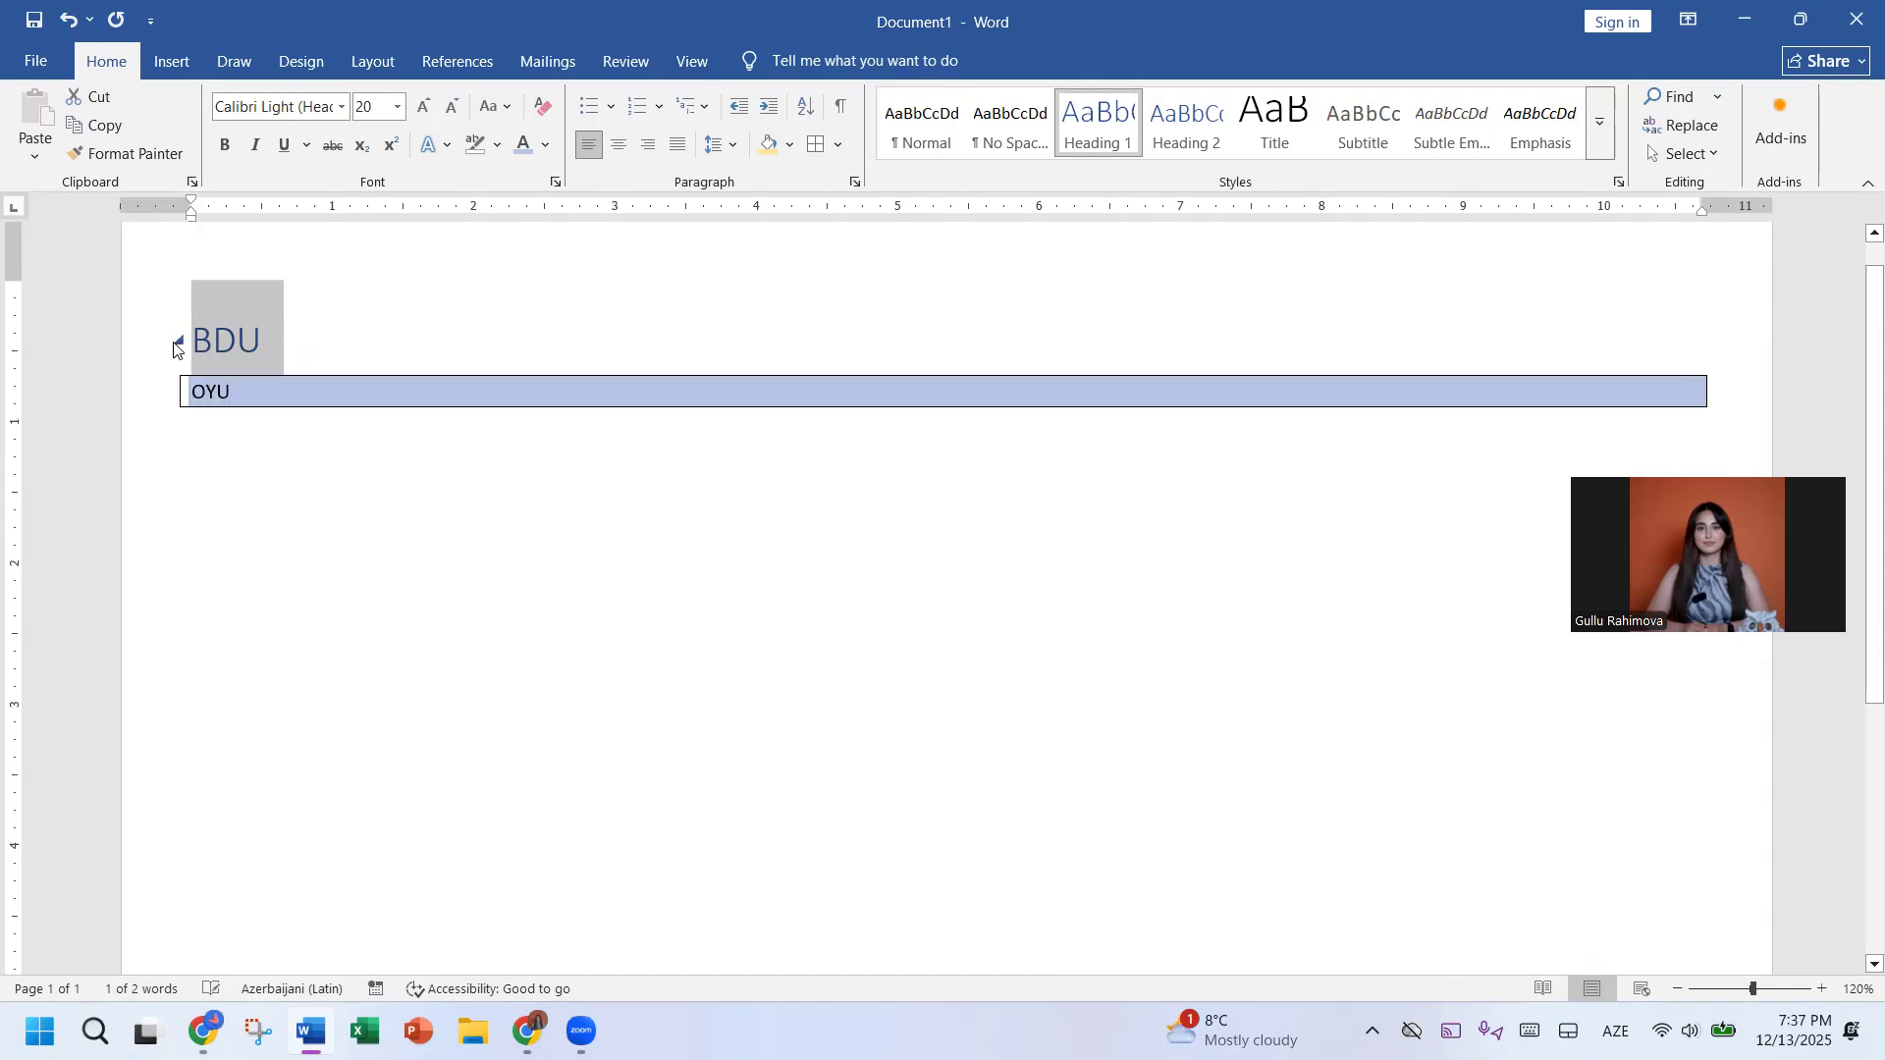
click(239, 447)
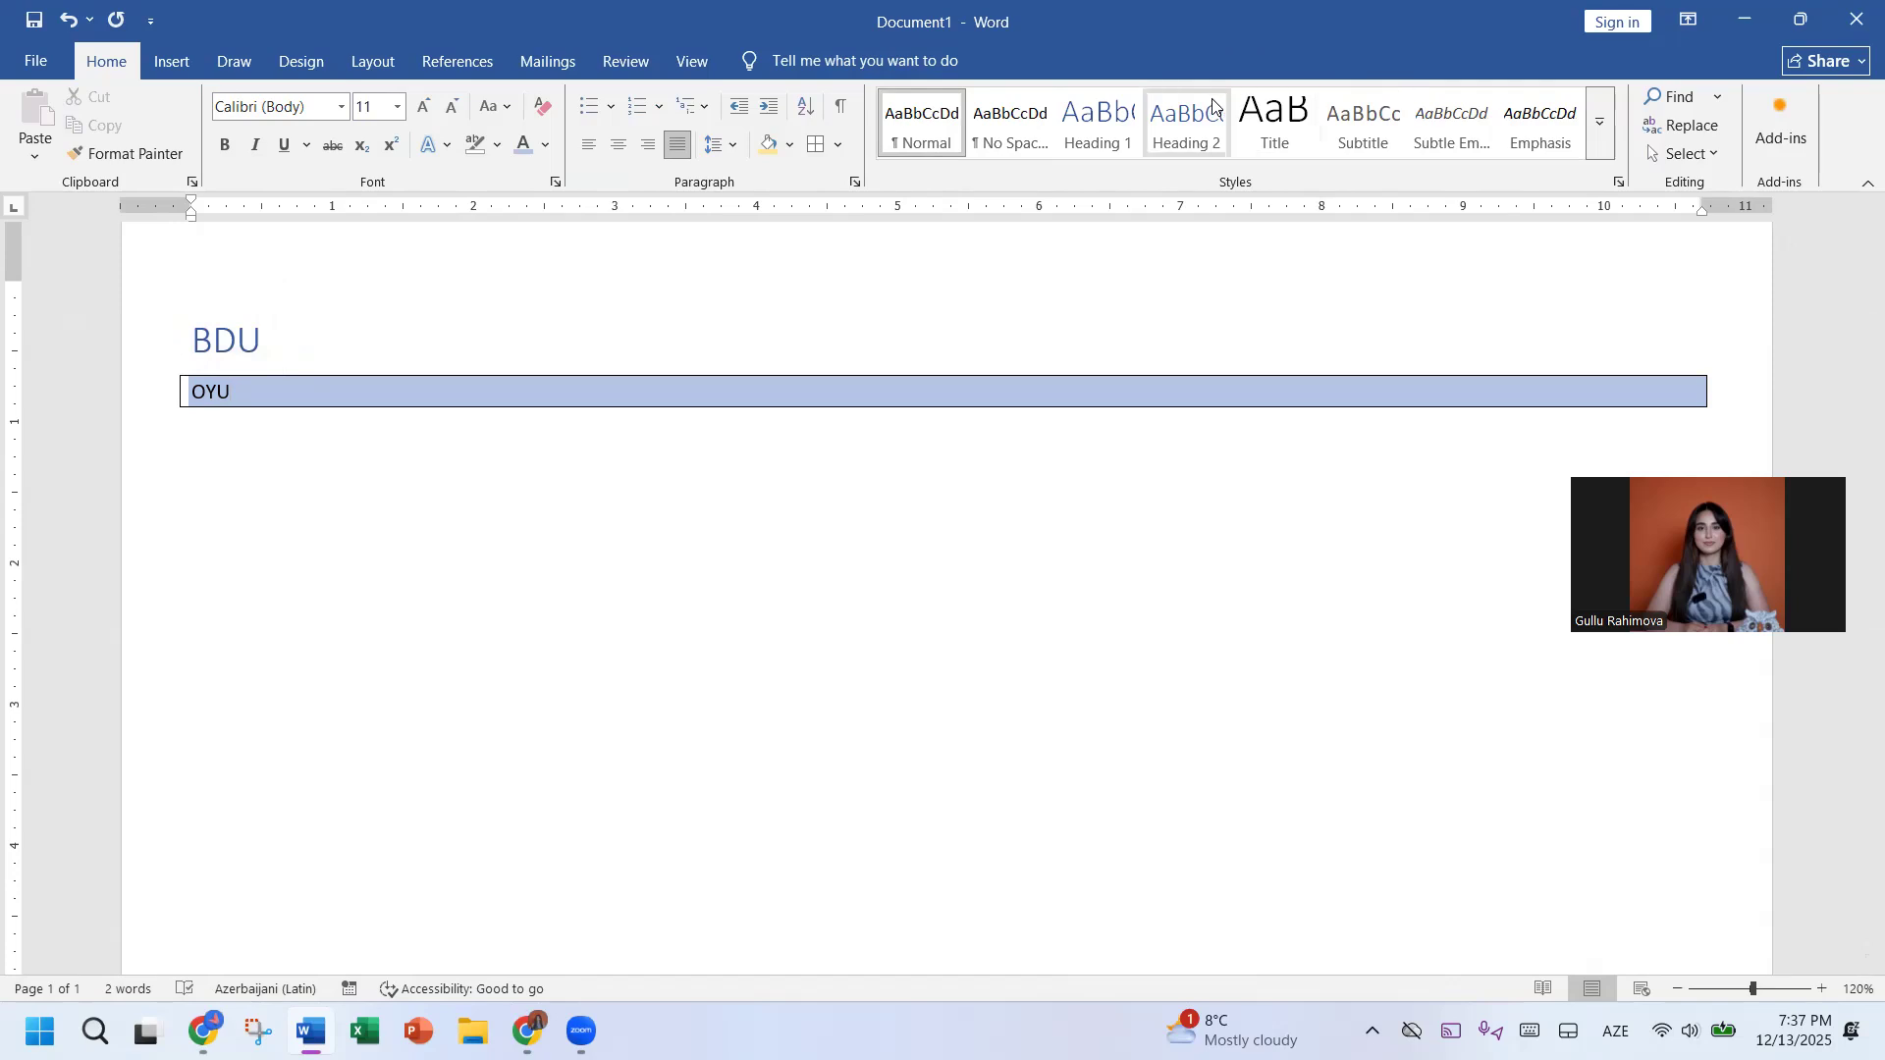
click(1253, 140)
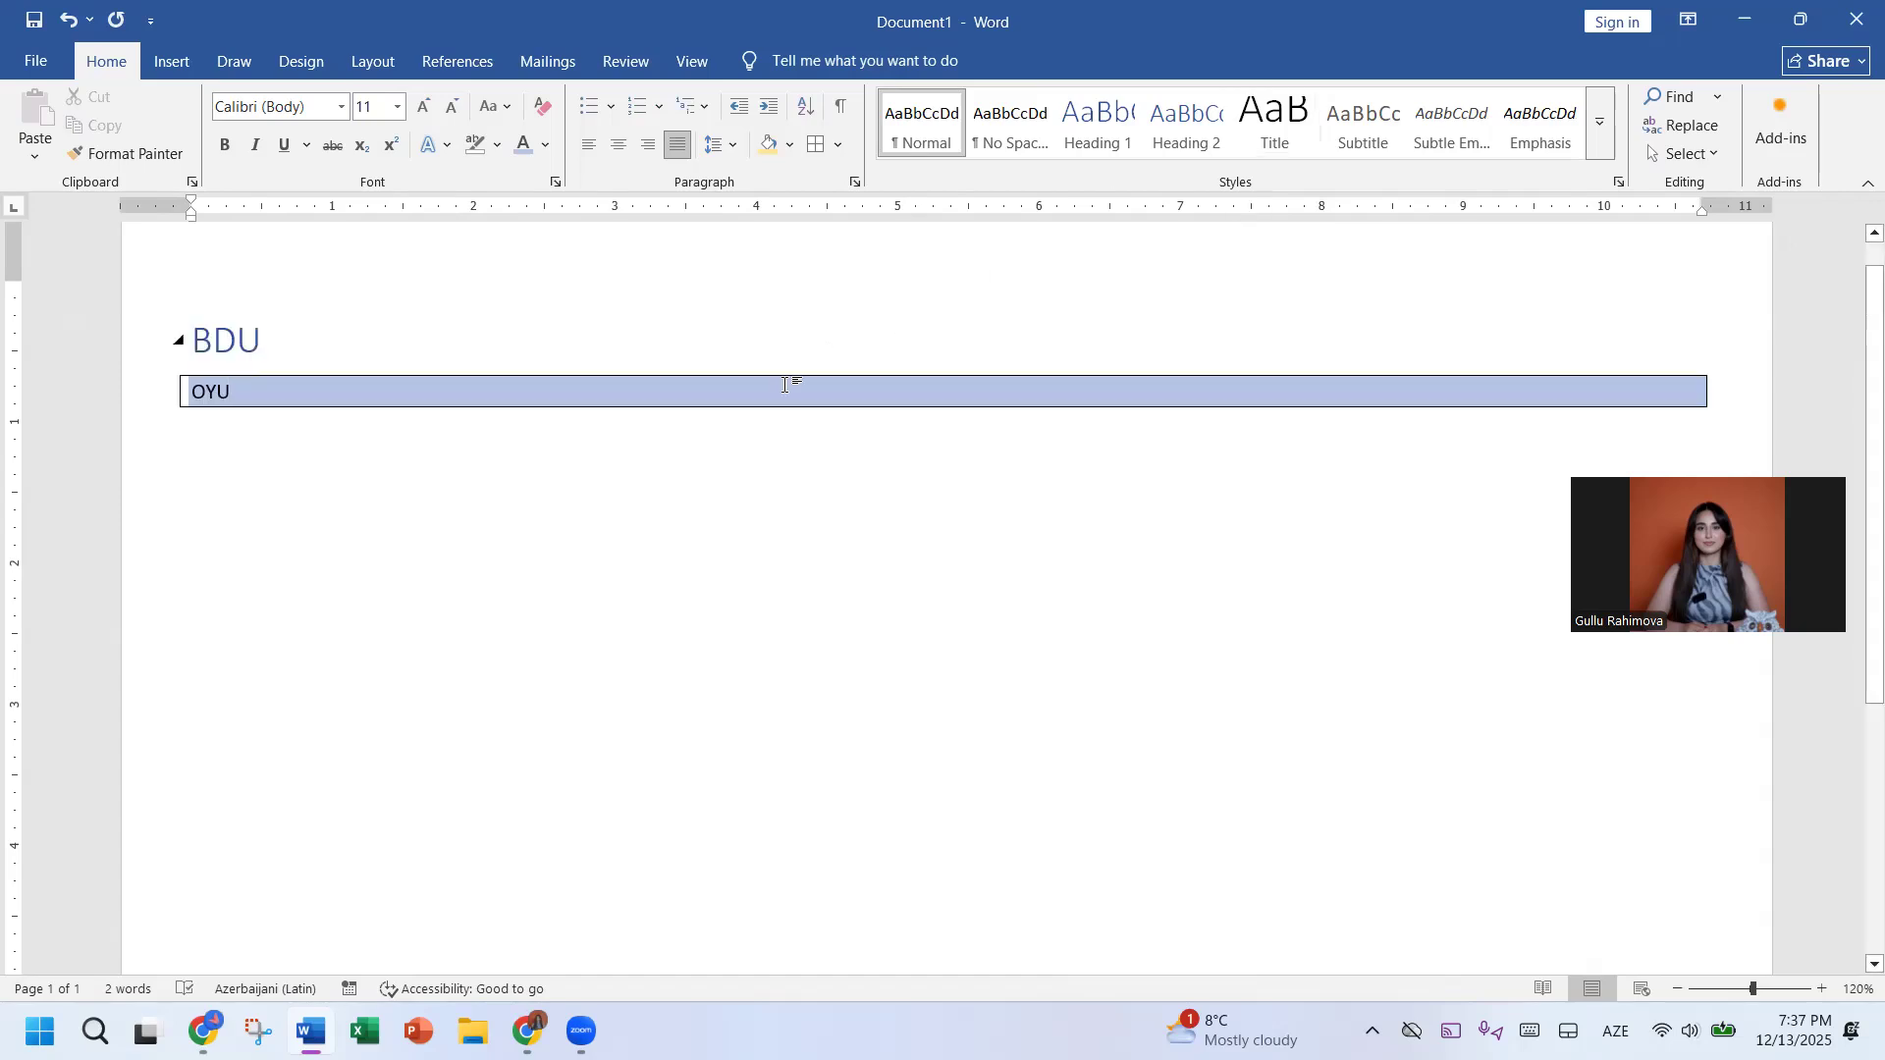
Step: Search the document for bdu, jump to the matching heading and close the search pane
click(1679, 102)
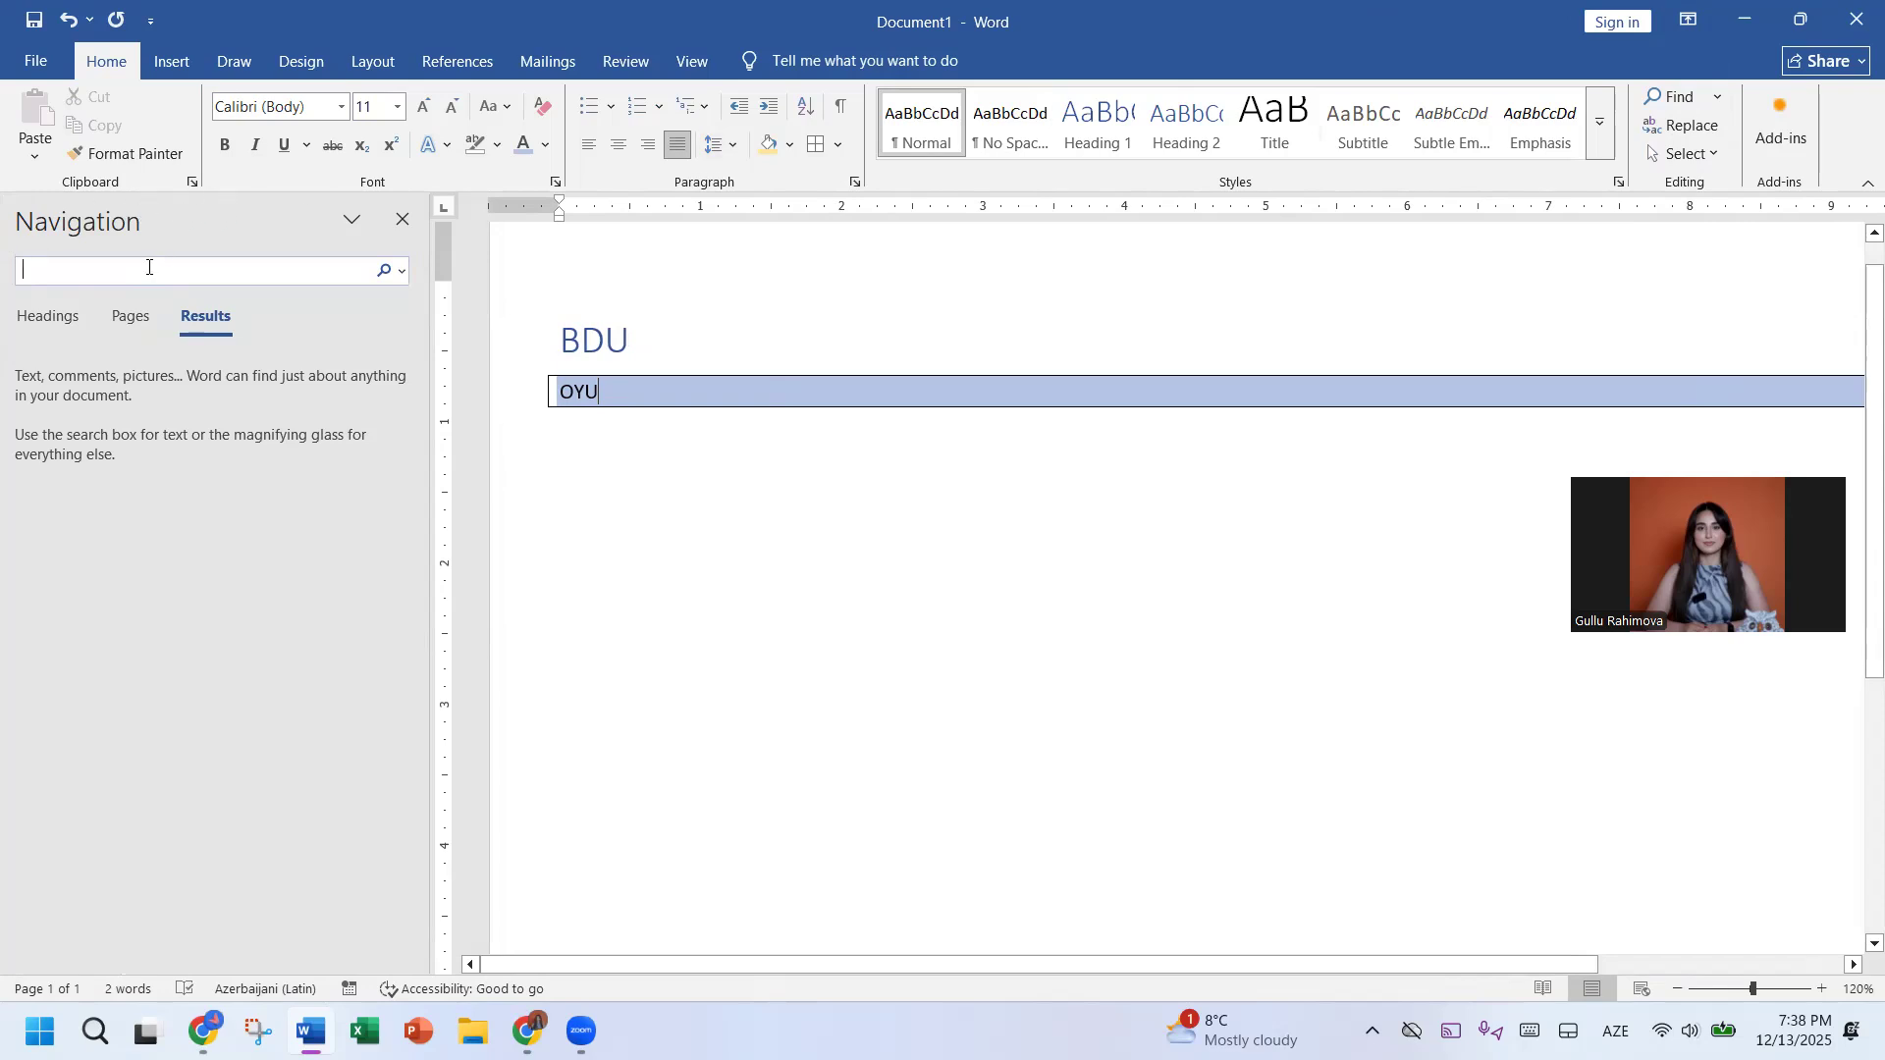
text(bdu)
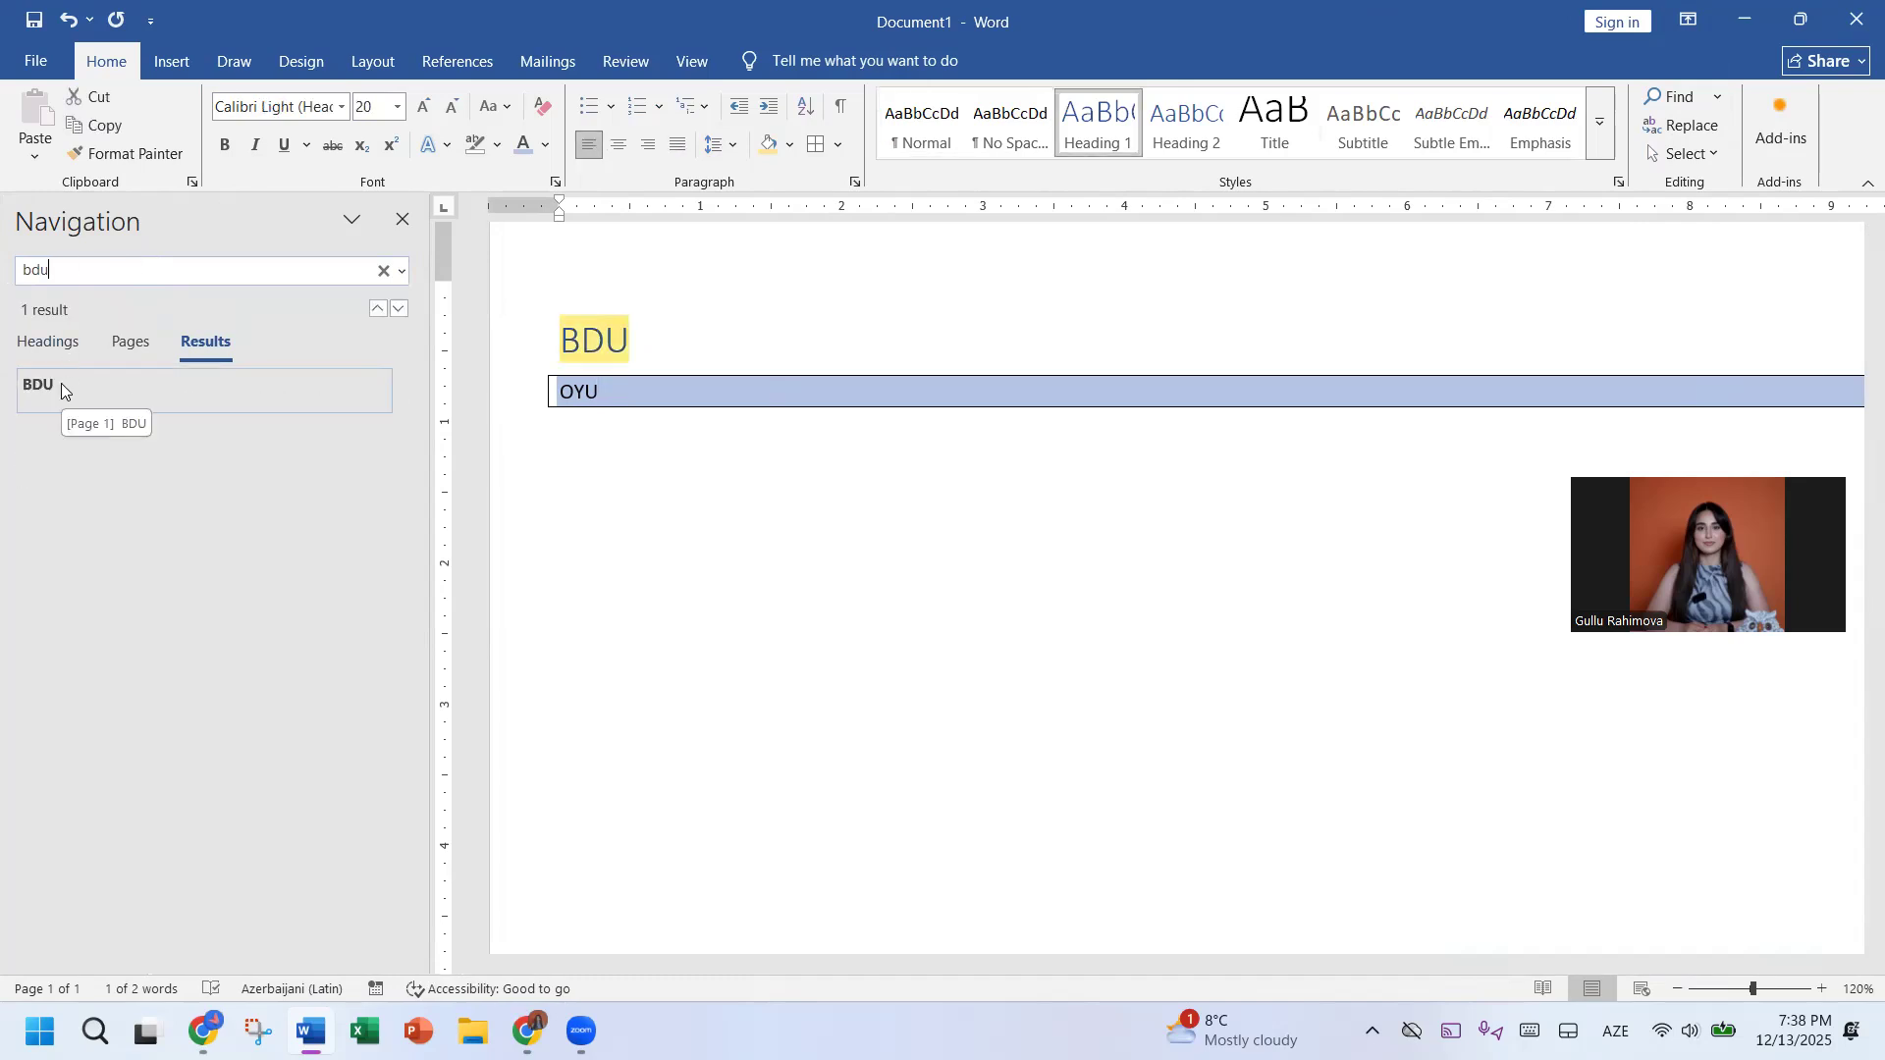
click(61, 385)
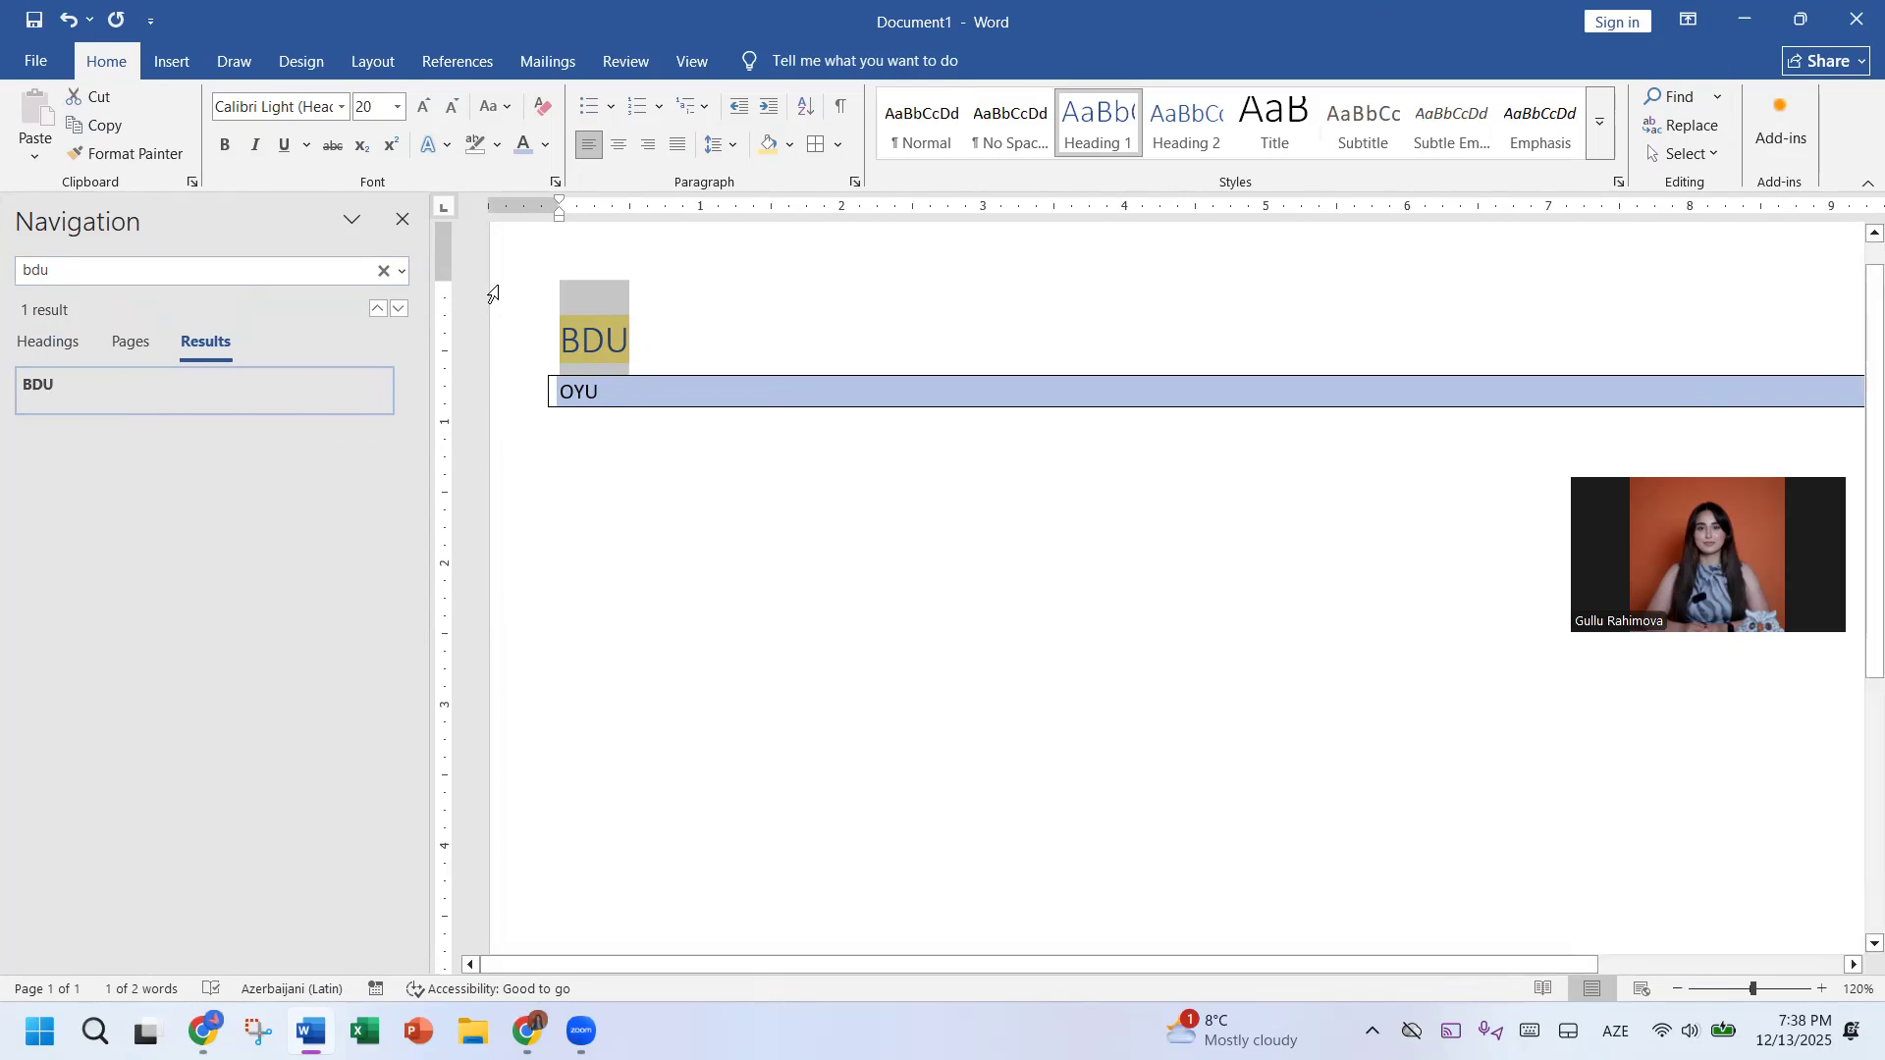
click(408, 225)
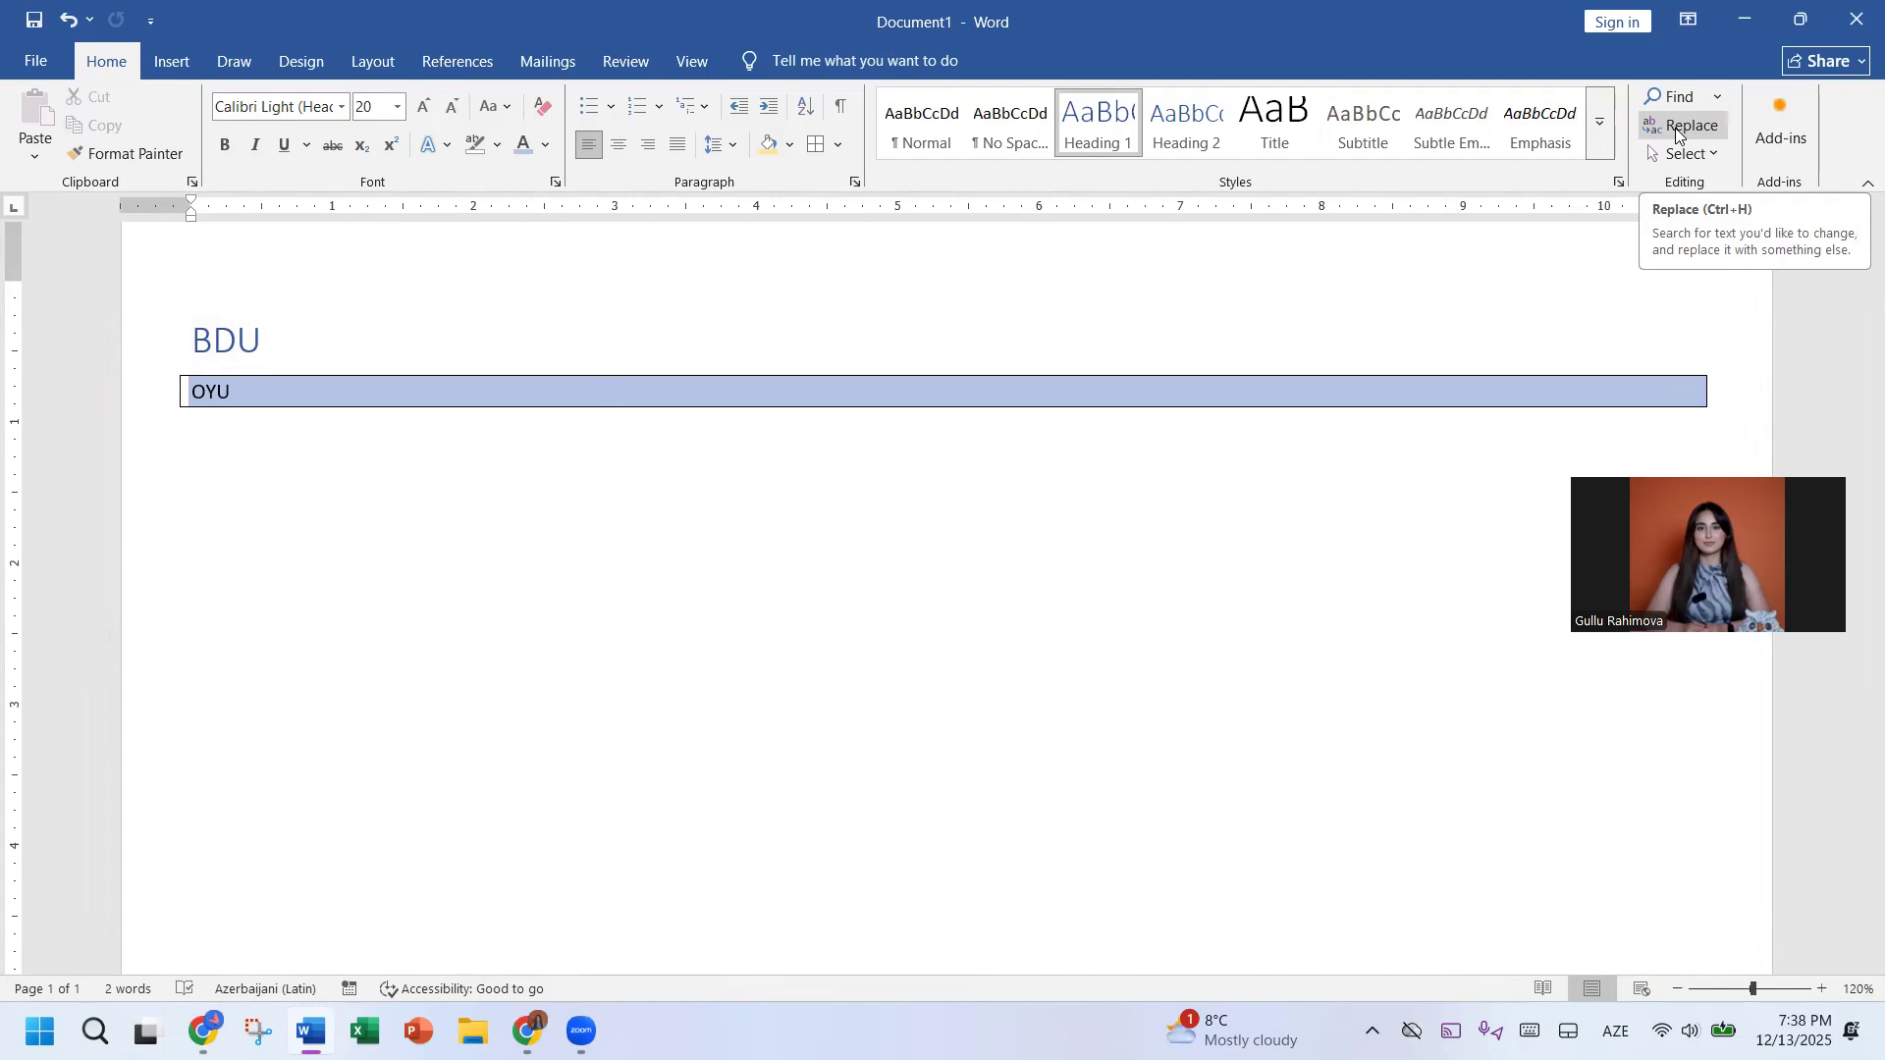
Step: Replace bdu with adpu in the heading using Find and Replace, and close the dialog
click(1677, 127)
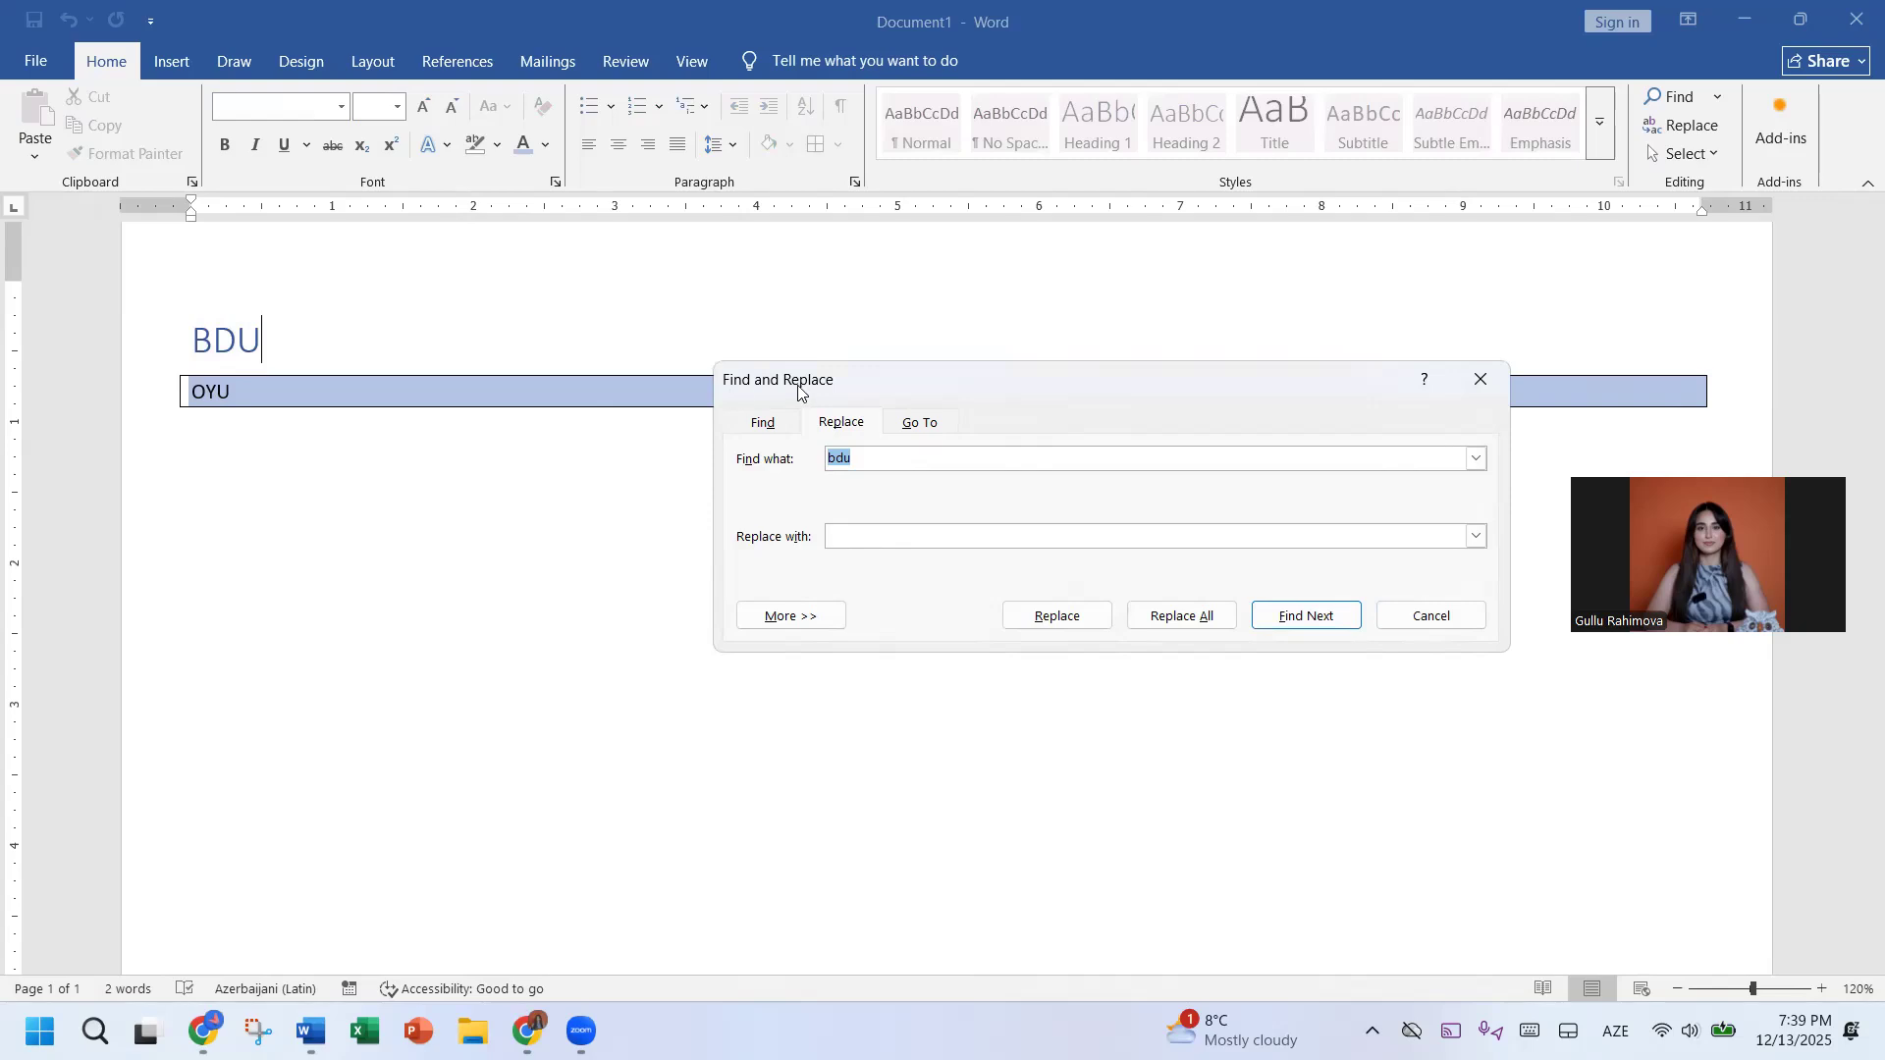
click(795, 424)
click(837, 424)
click(908, 429)
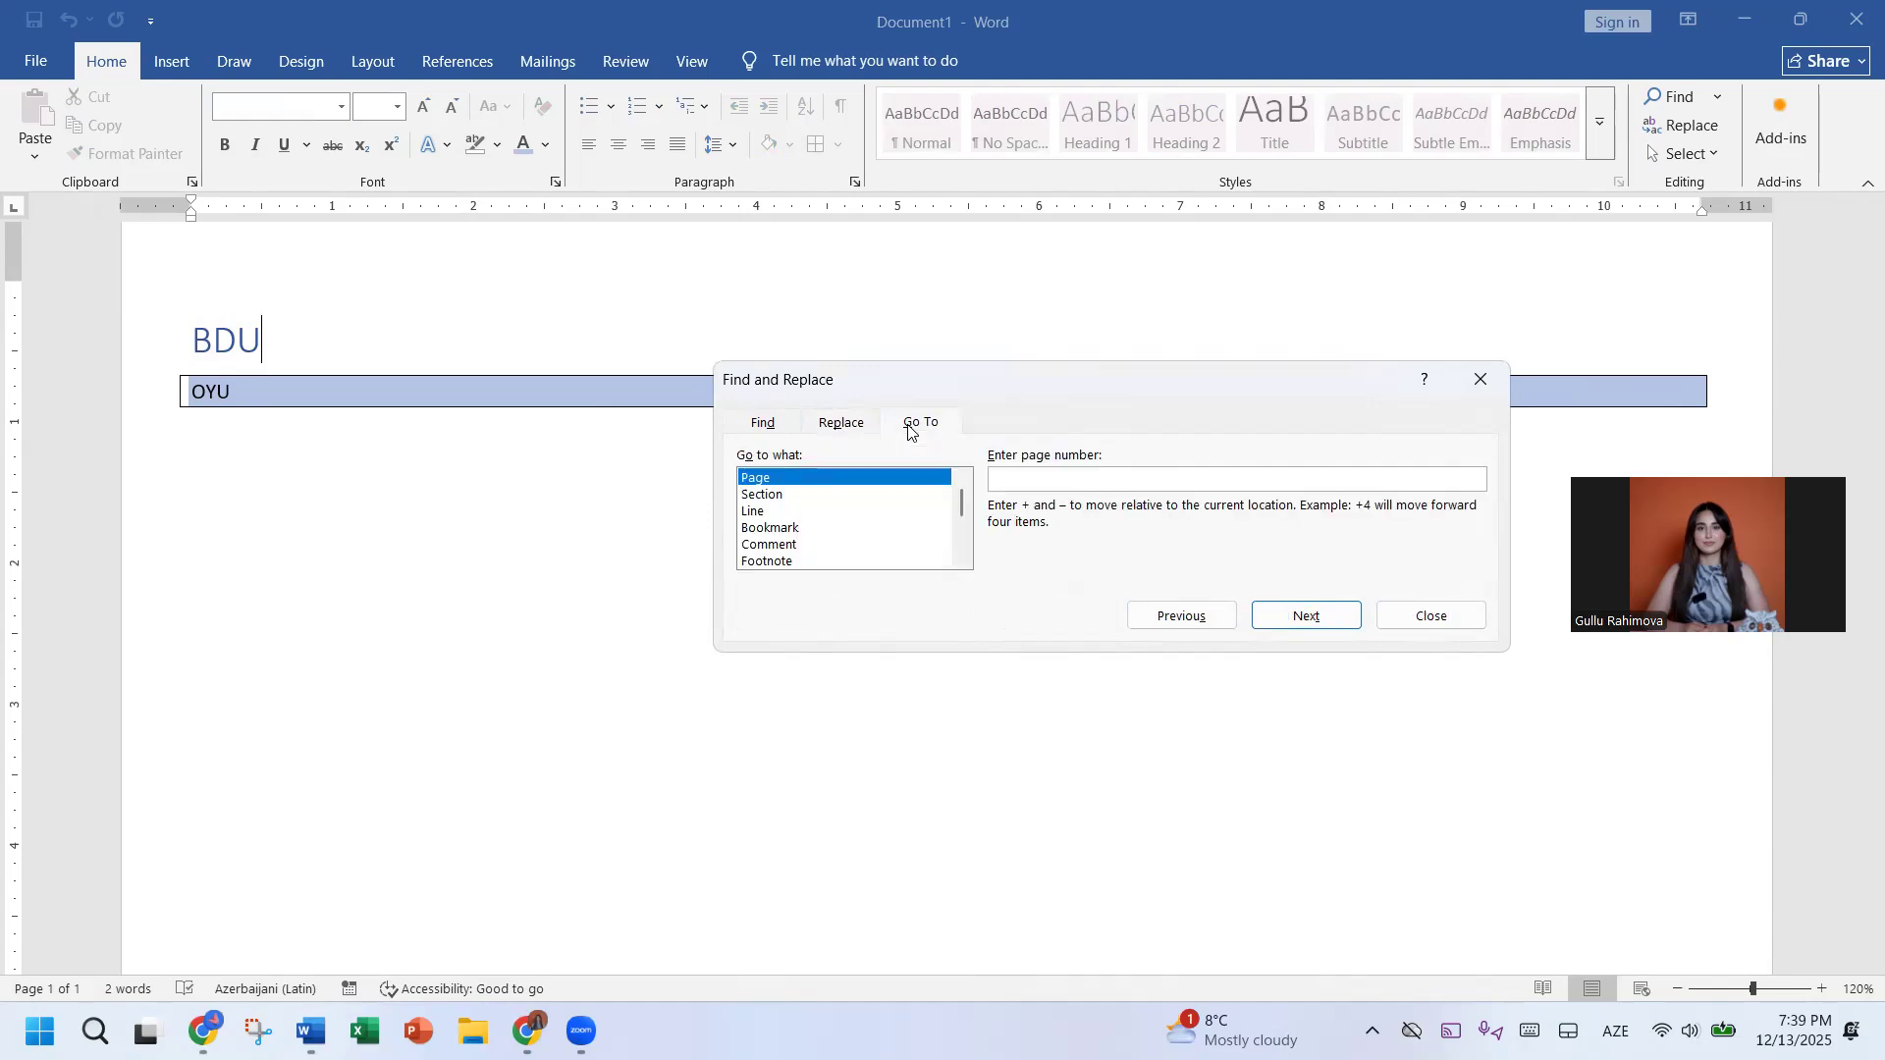
click(782, 417)
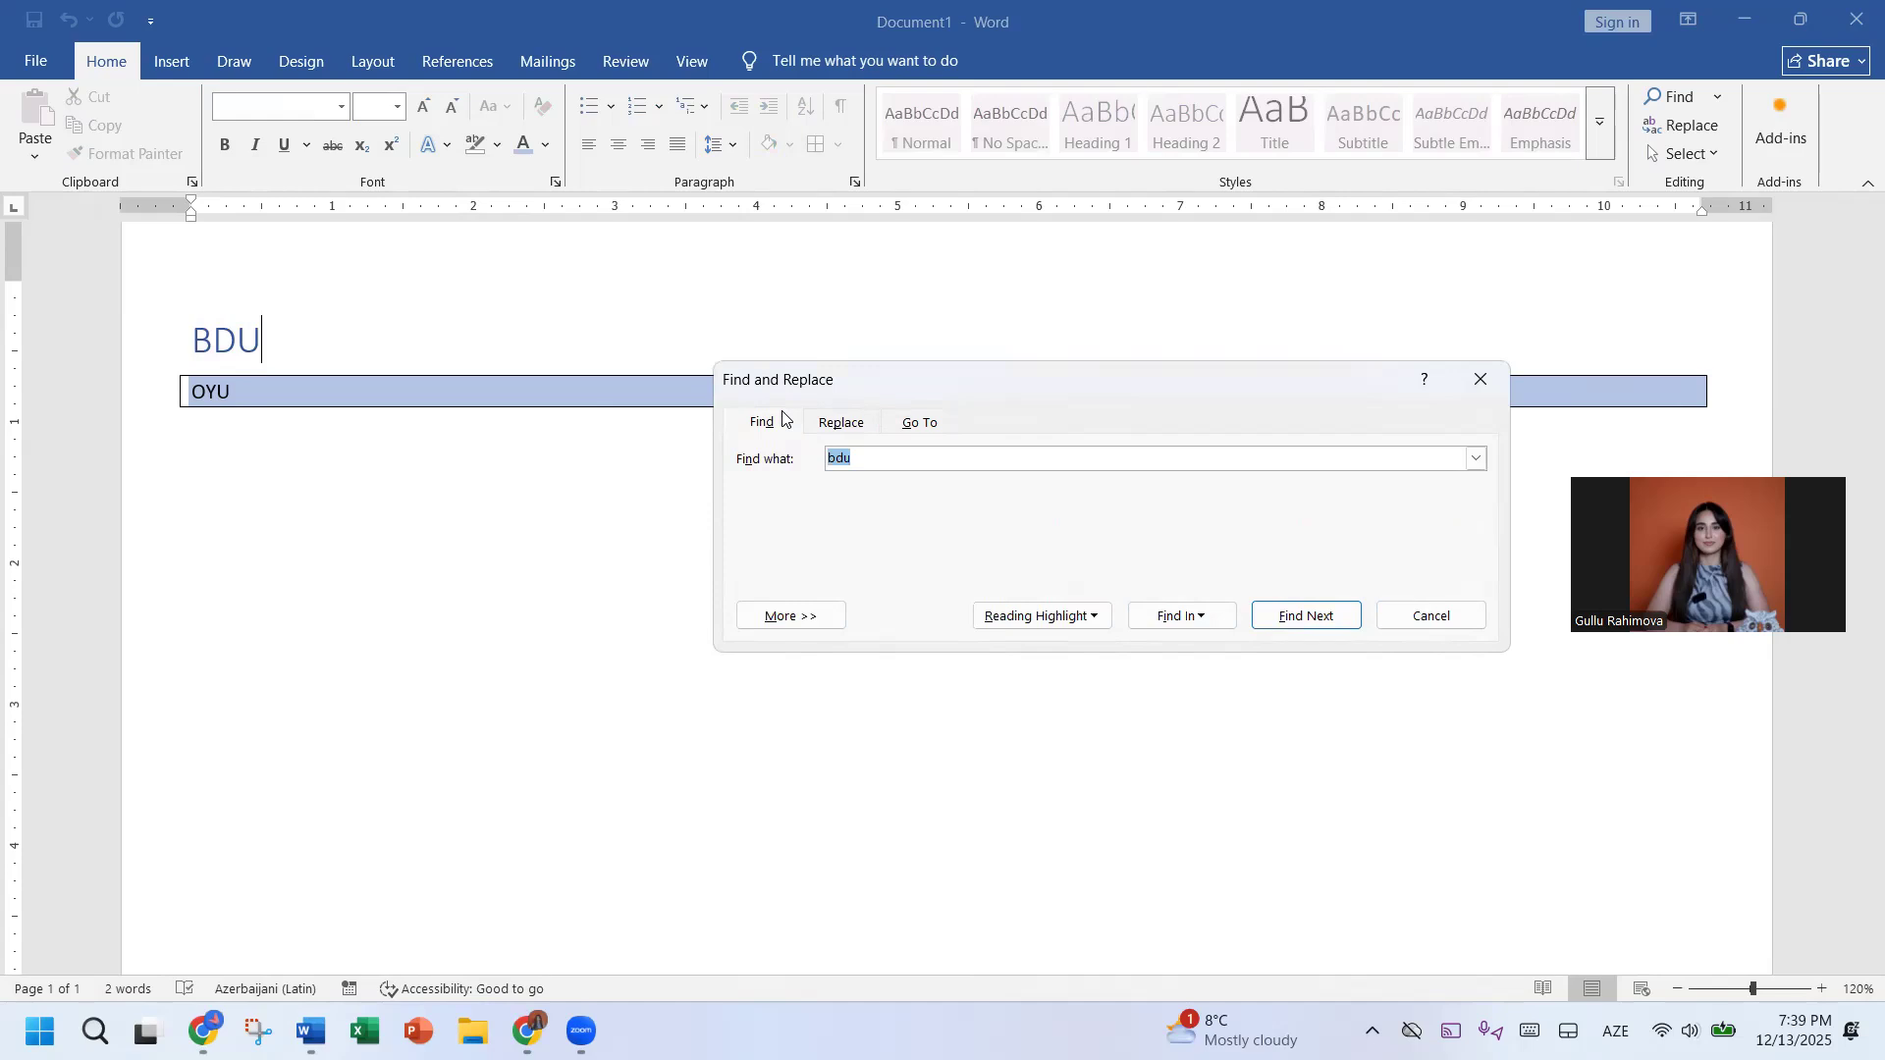
click(850, 429)
click(873, 466)
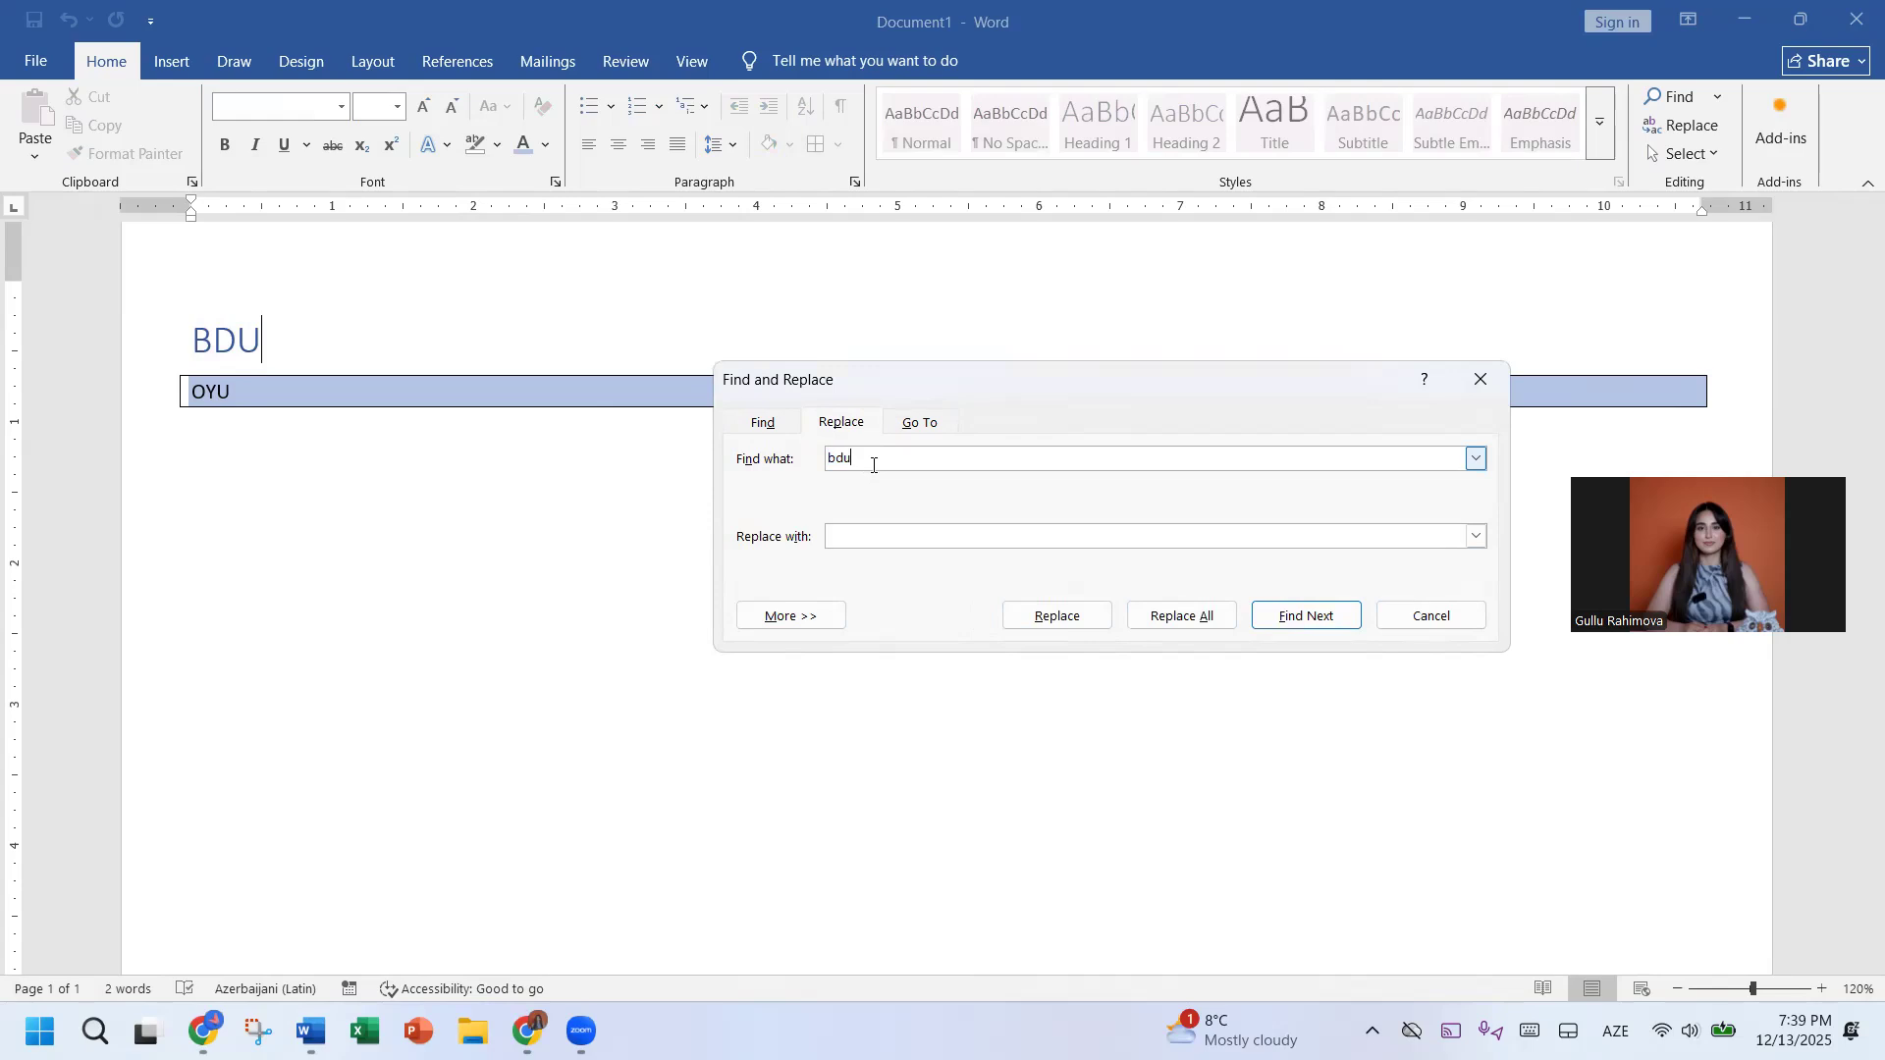
click(871, 532)
text(adpu)
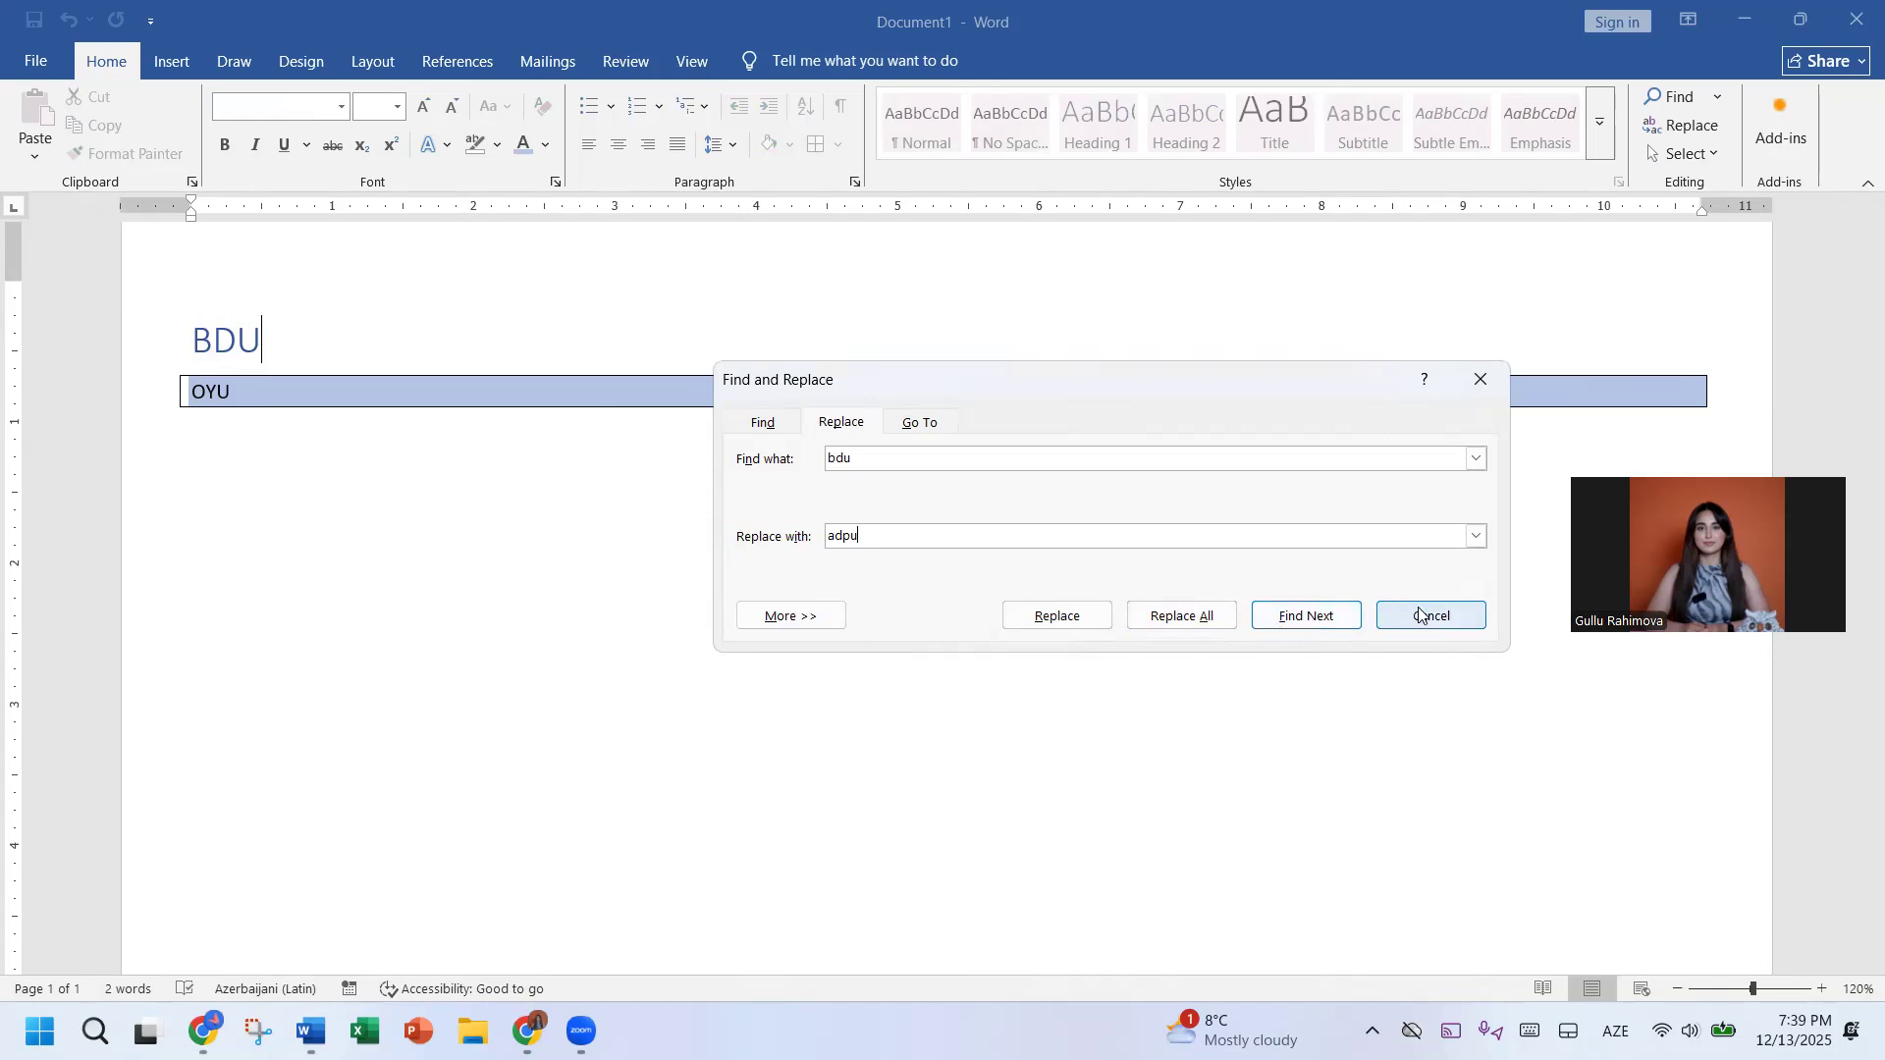
click(1088, 623)
click(1089, 624)
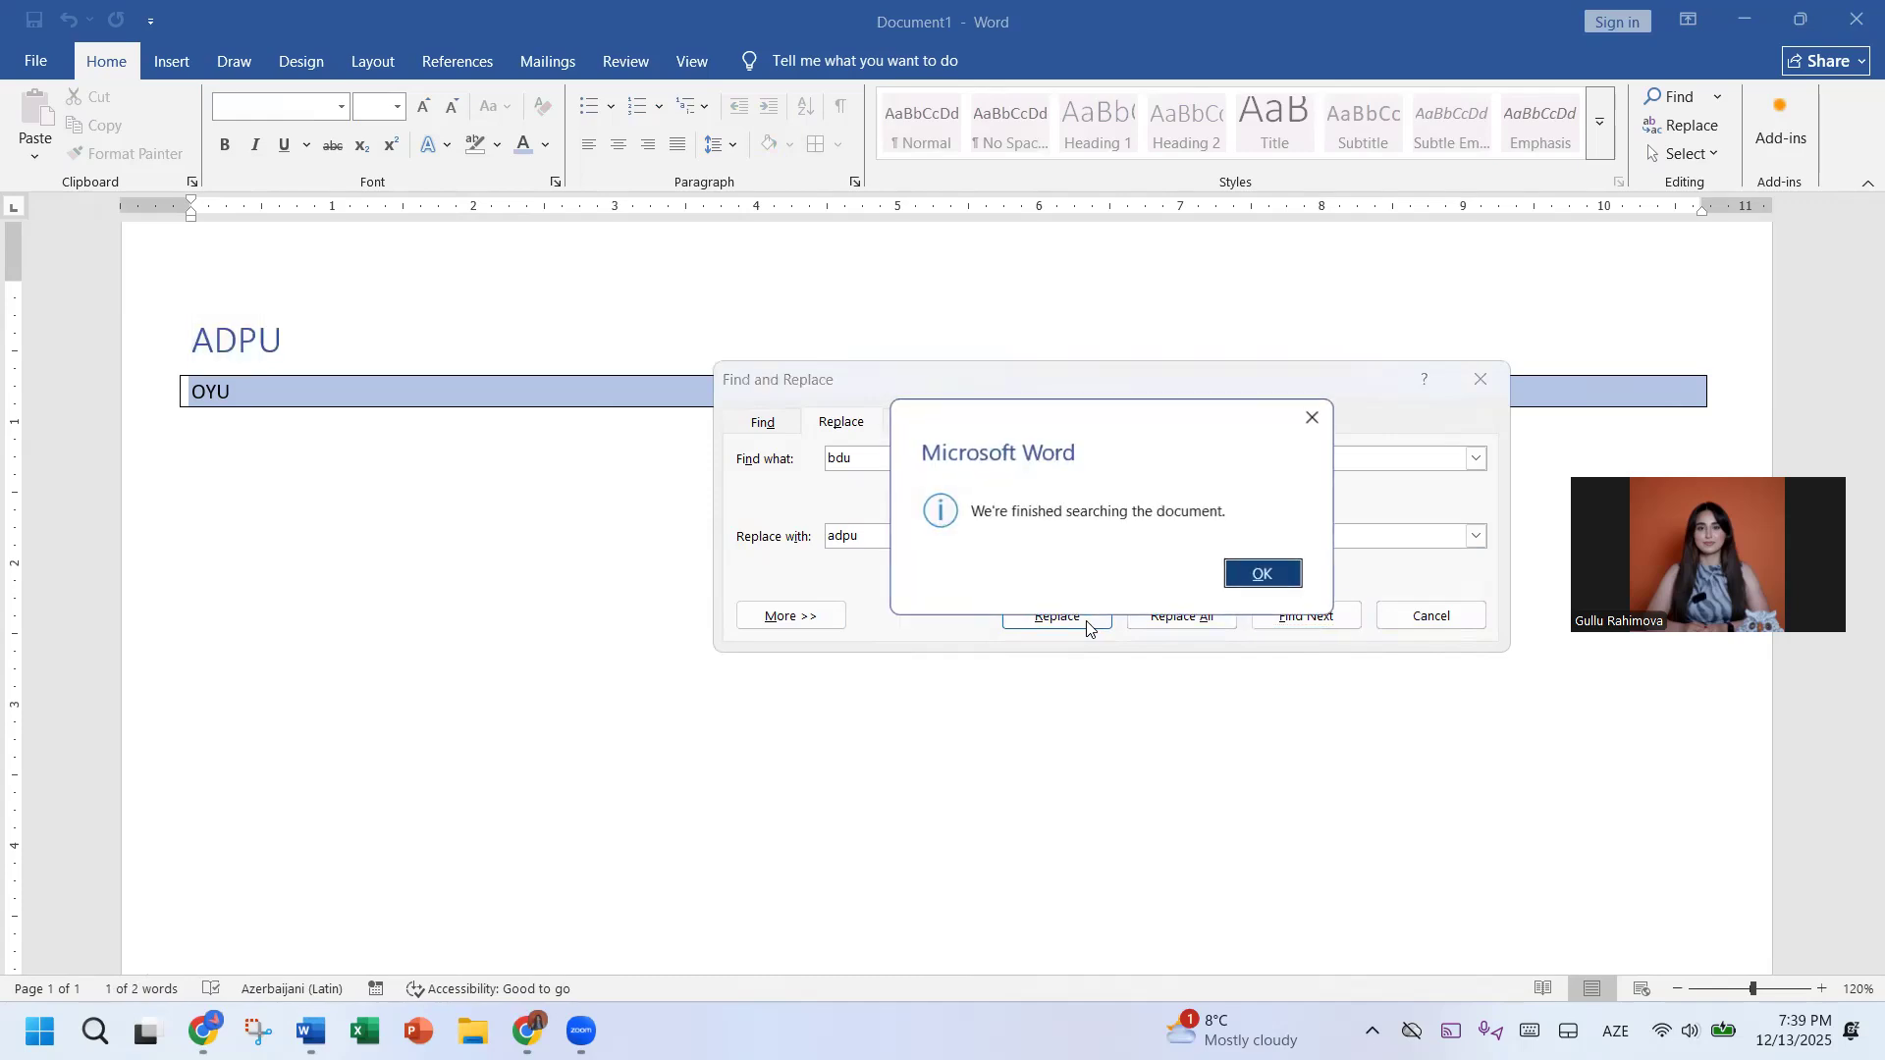
click(1235, 583)
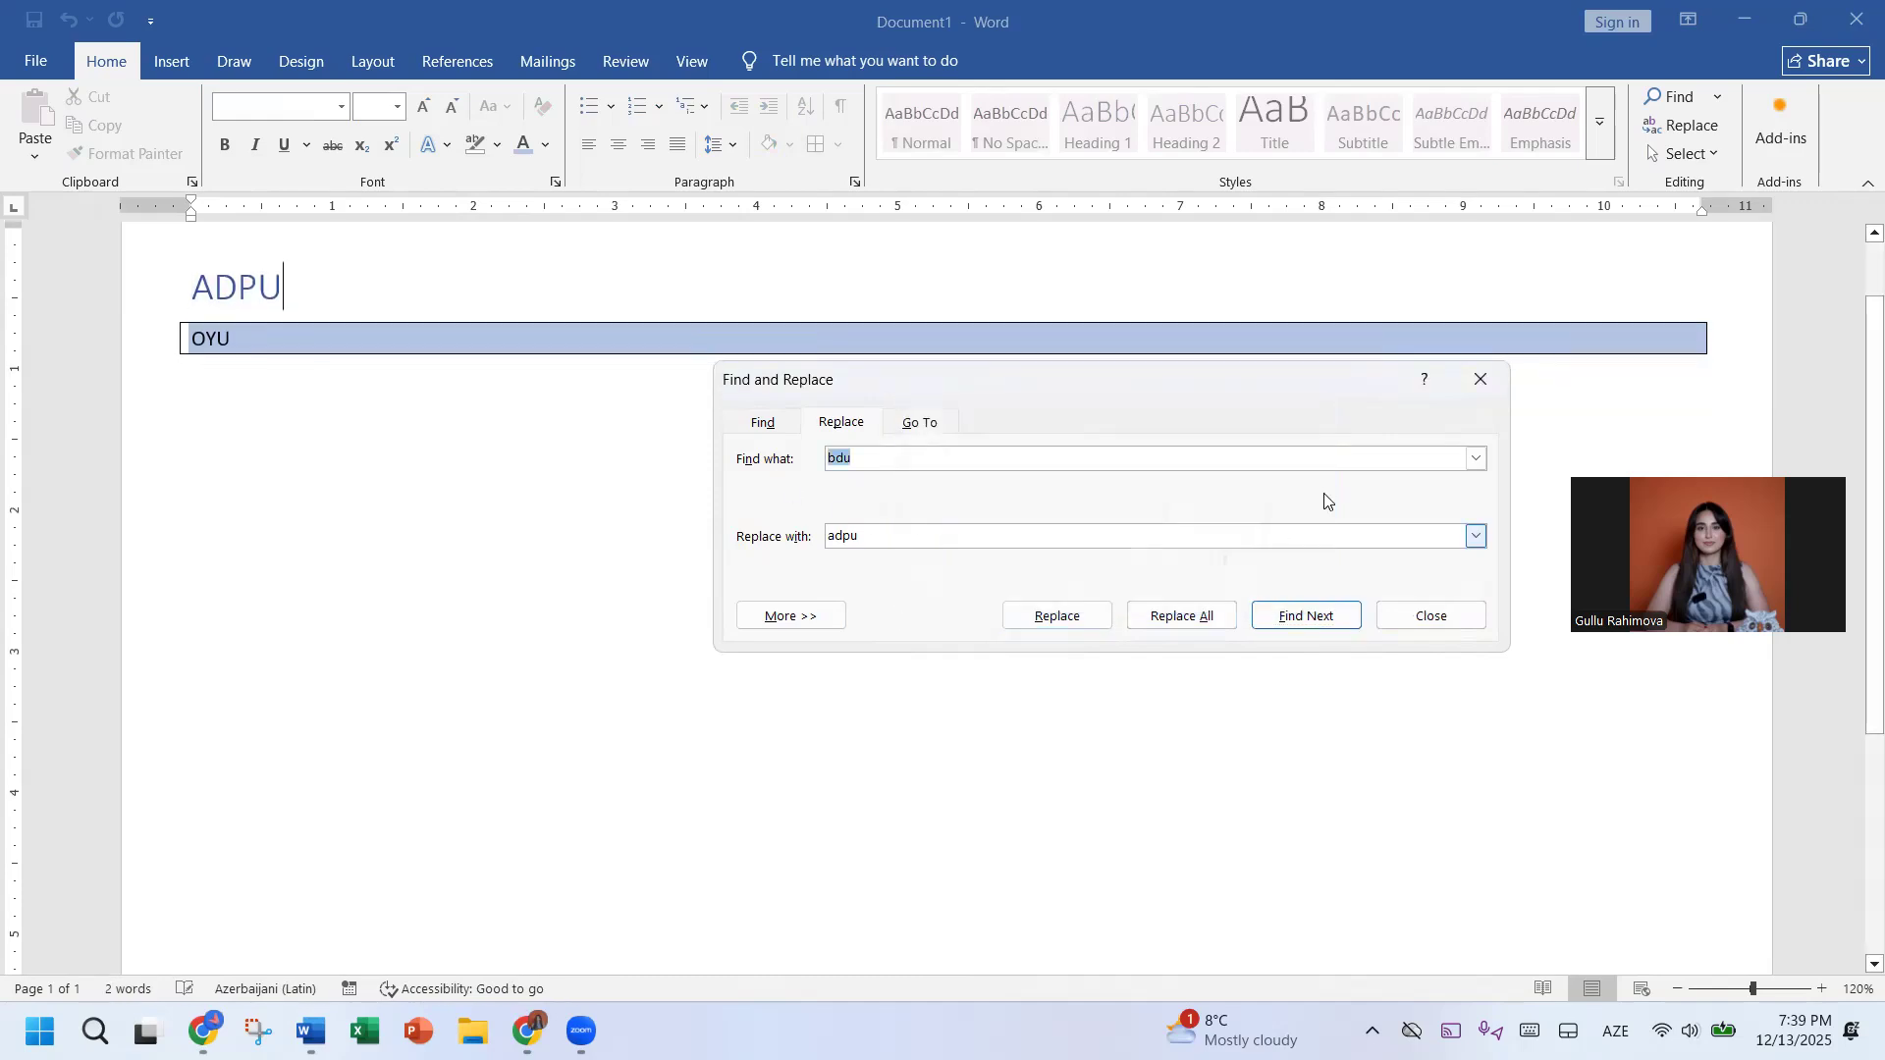
click(1491, 393)
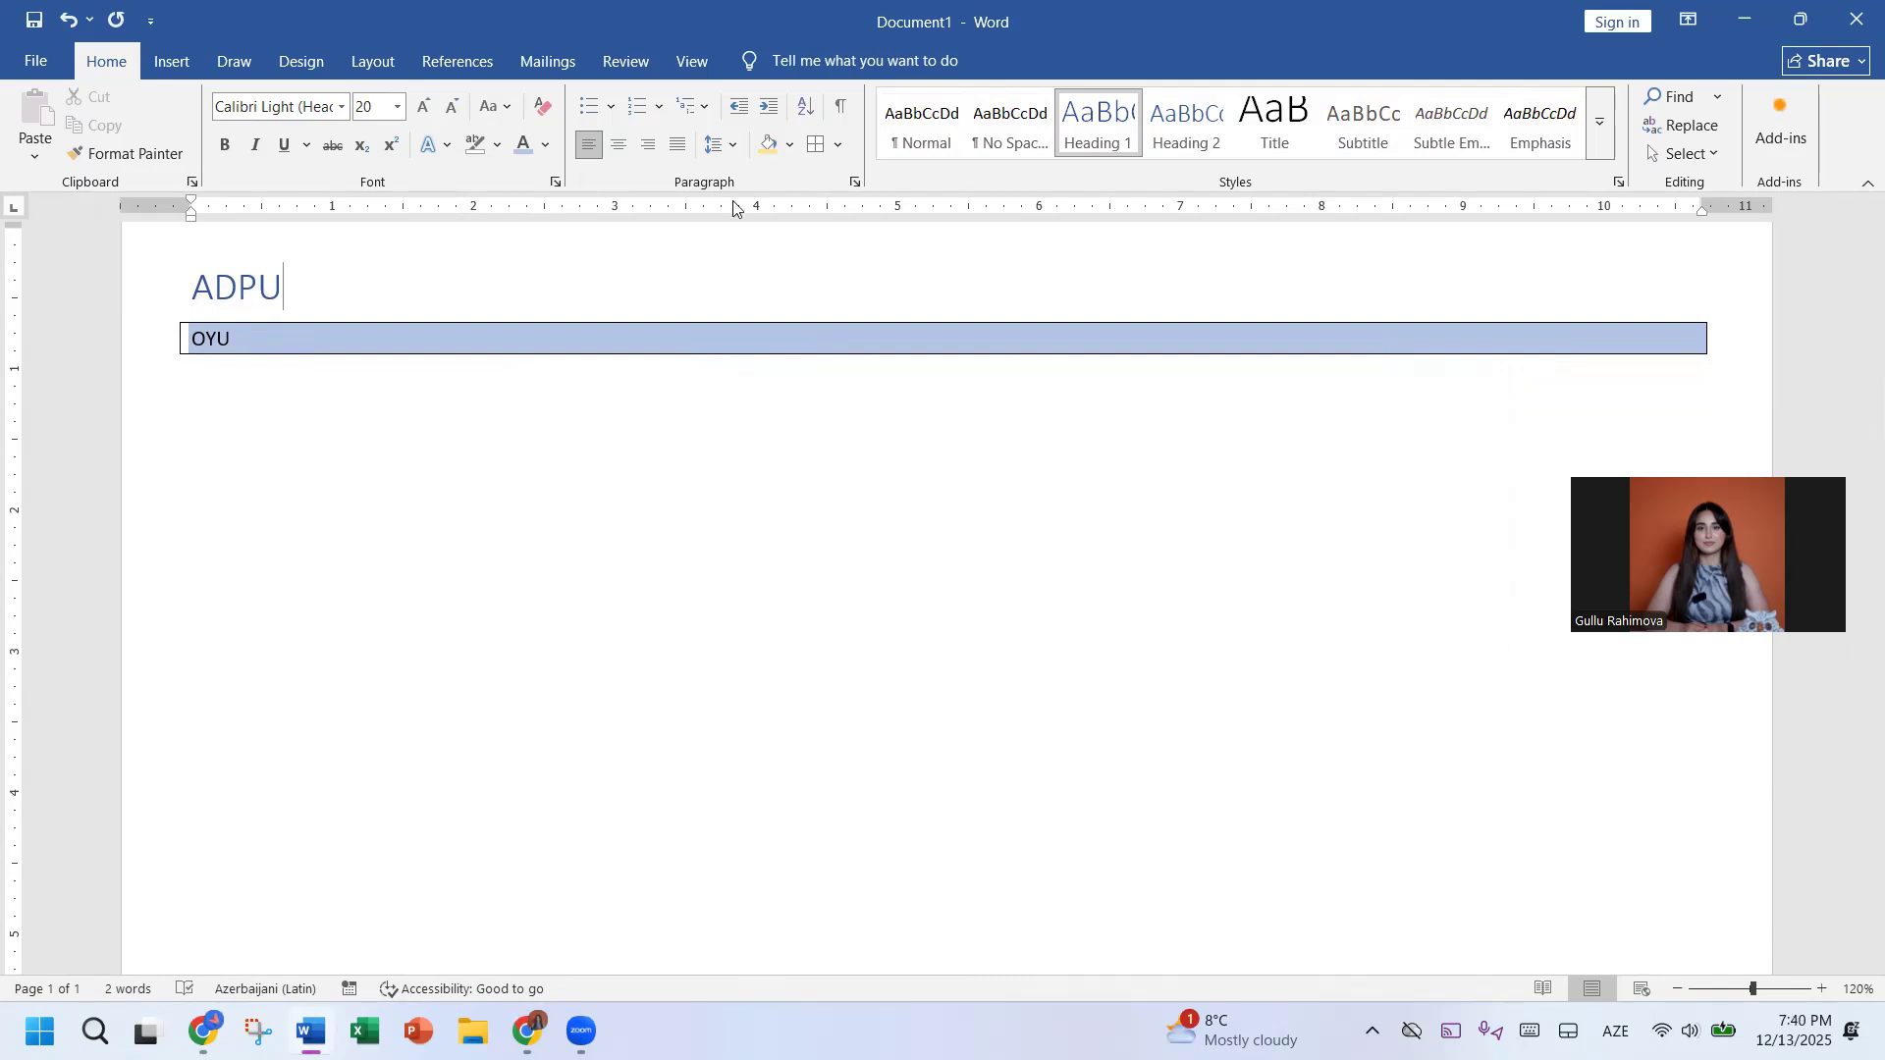
Step: Enter +5 as the page number in Go To, and close the dialog without jumping
click(1651, 127)
click(917, 429)
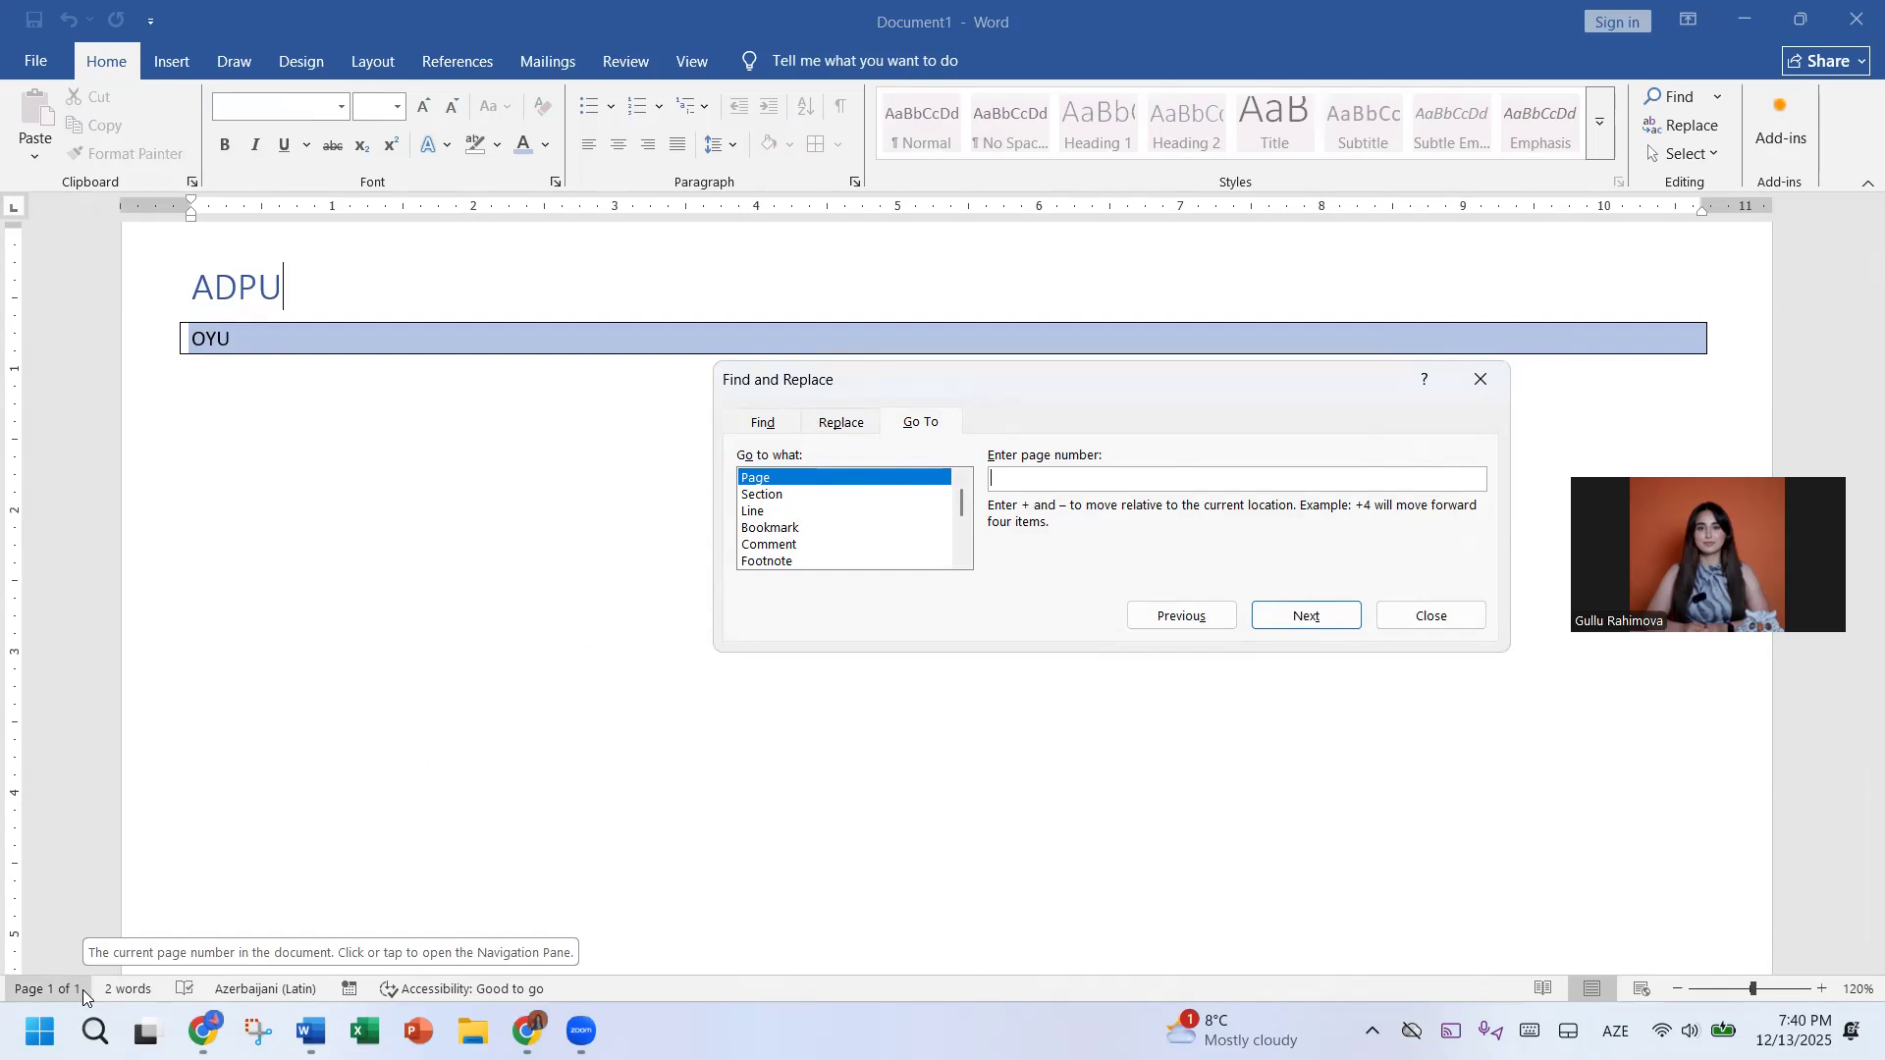
click(261, 892)
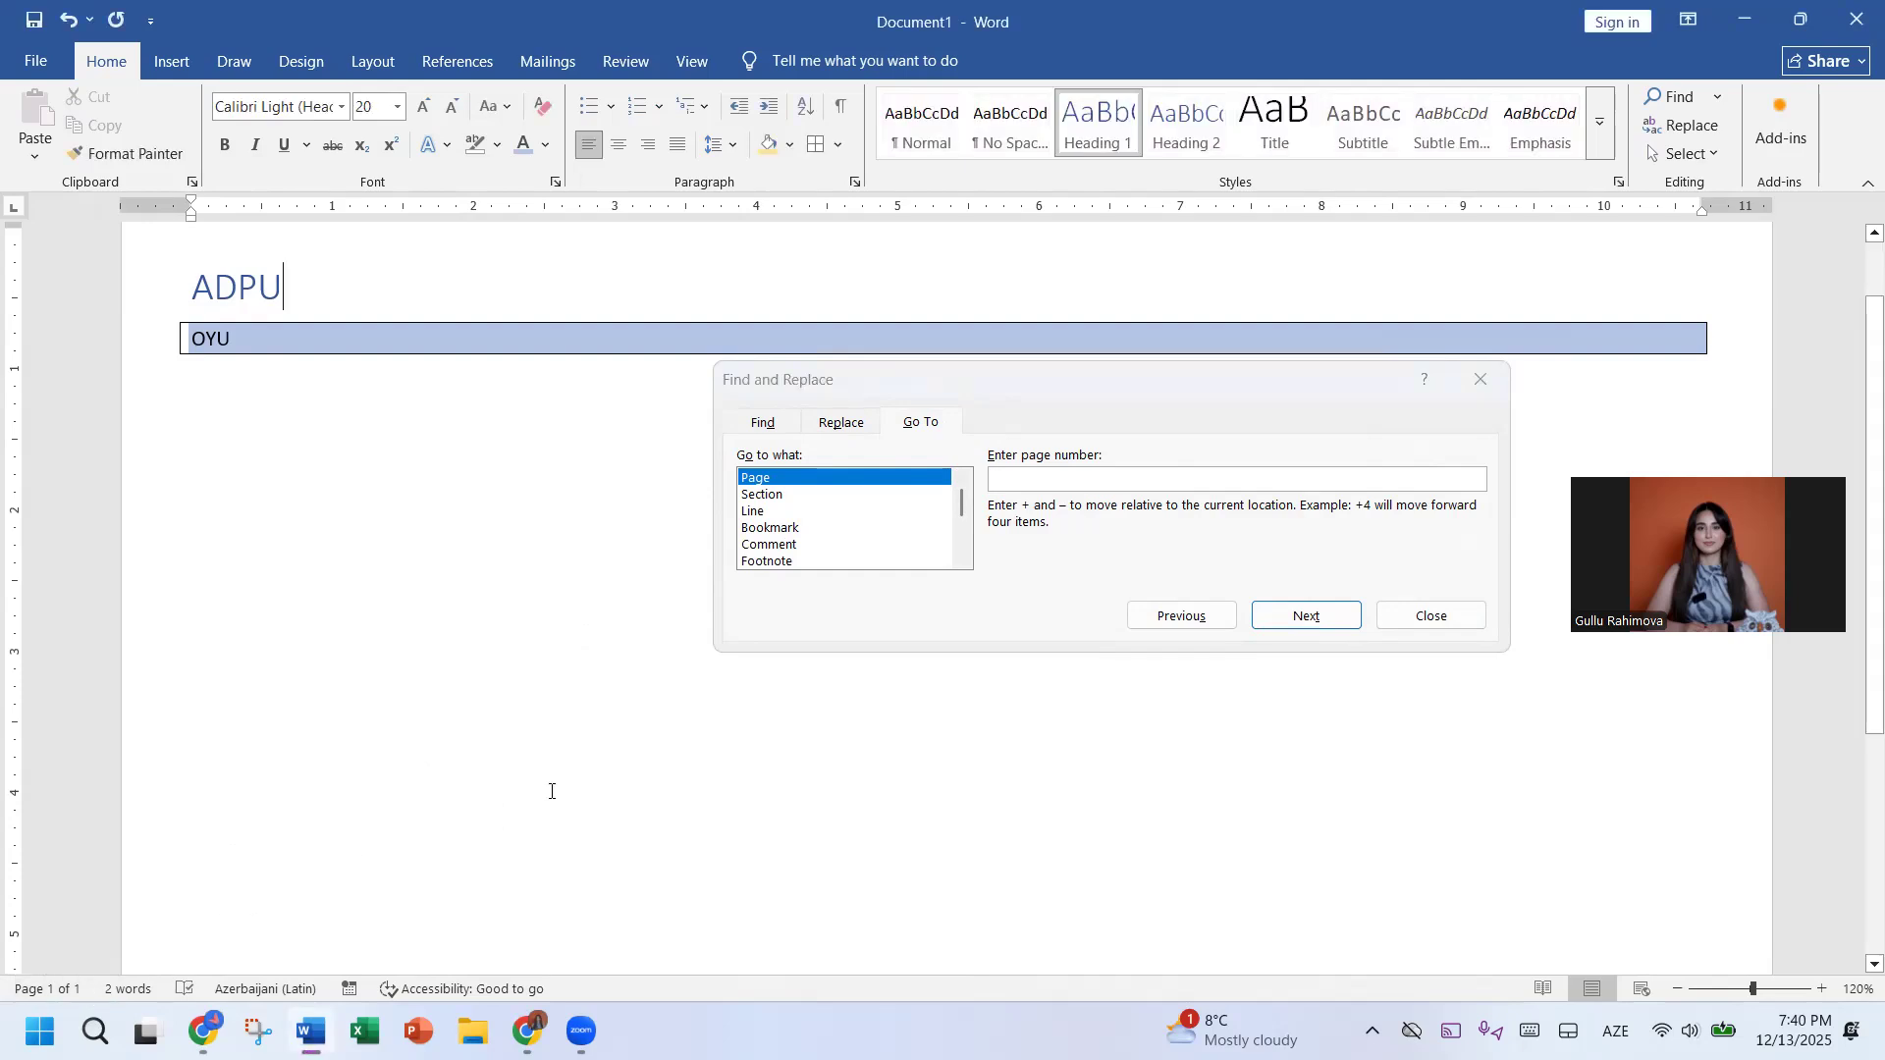
click(1019, 479)
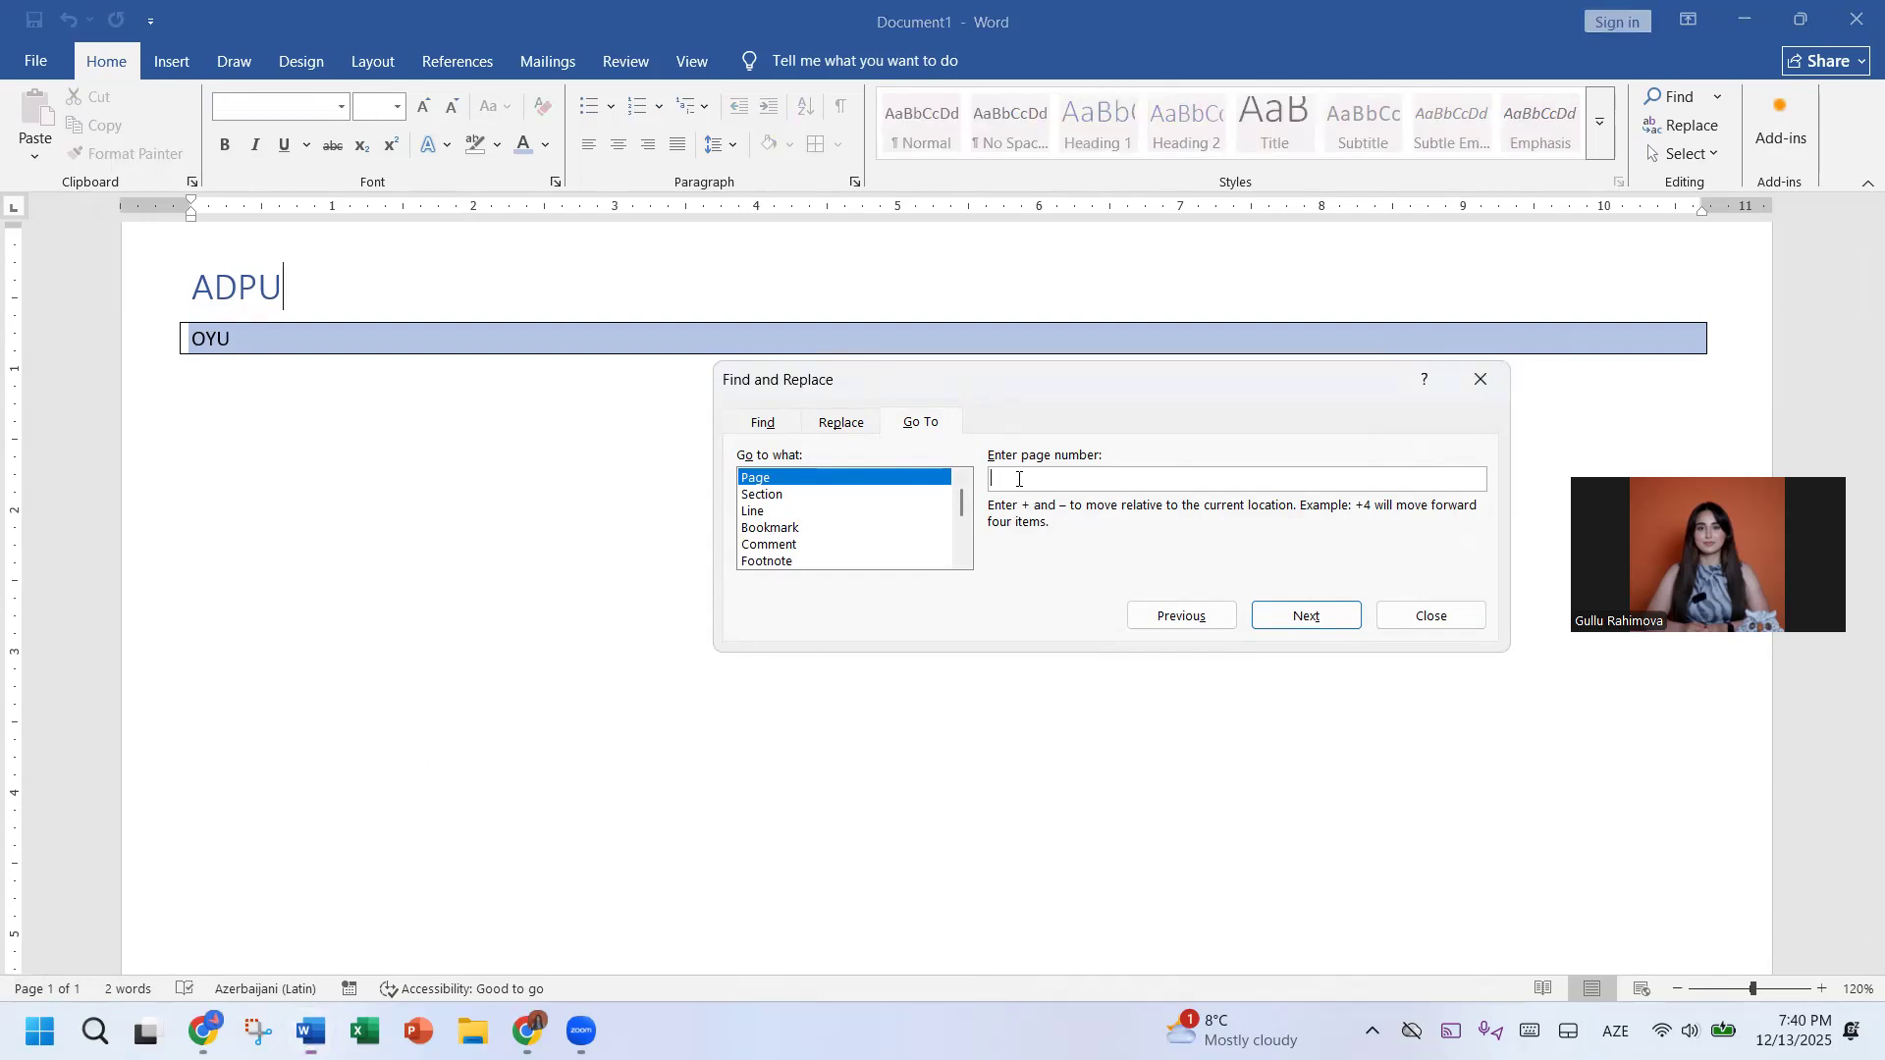
text(+5)
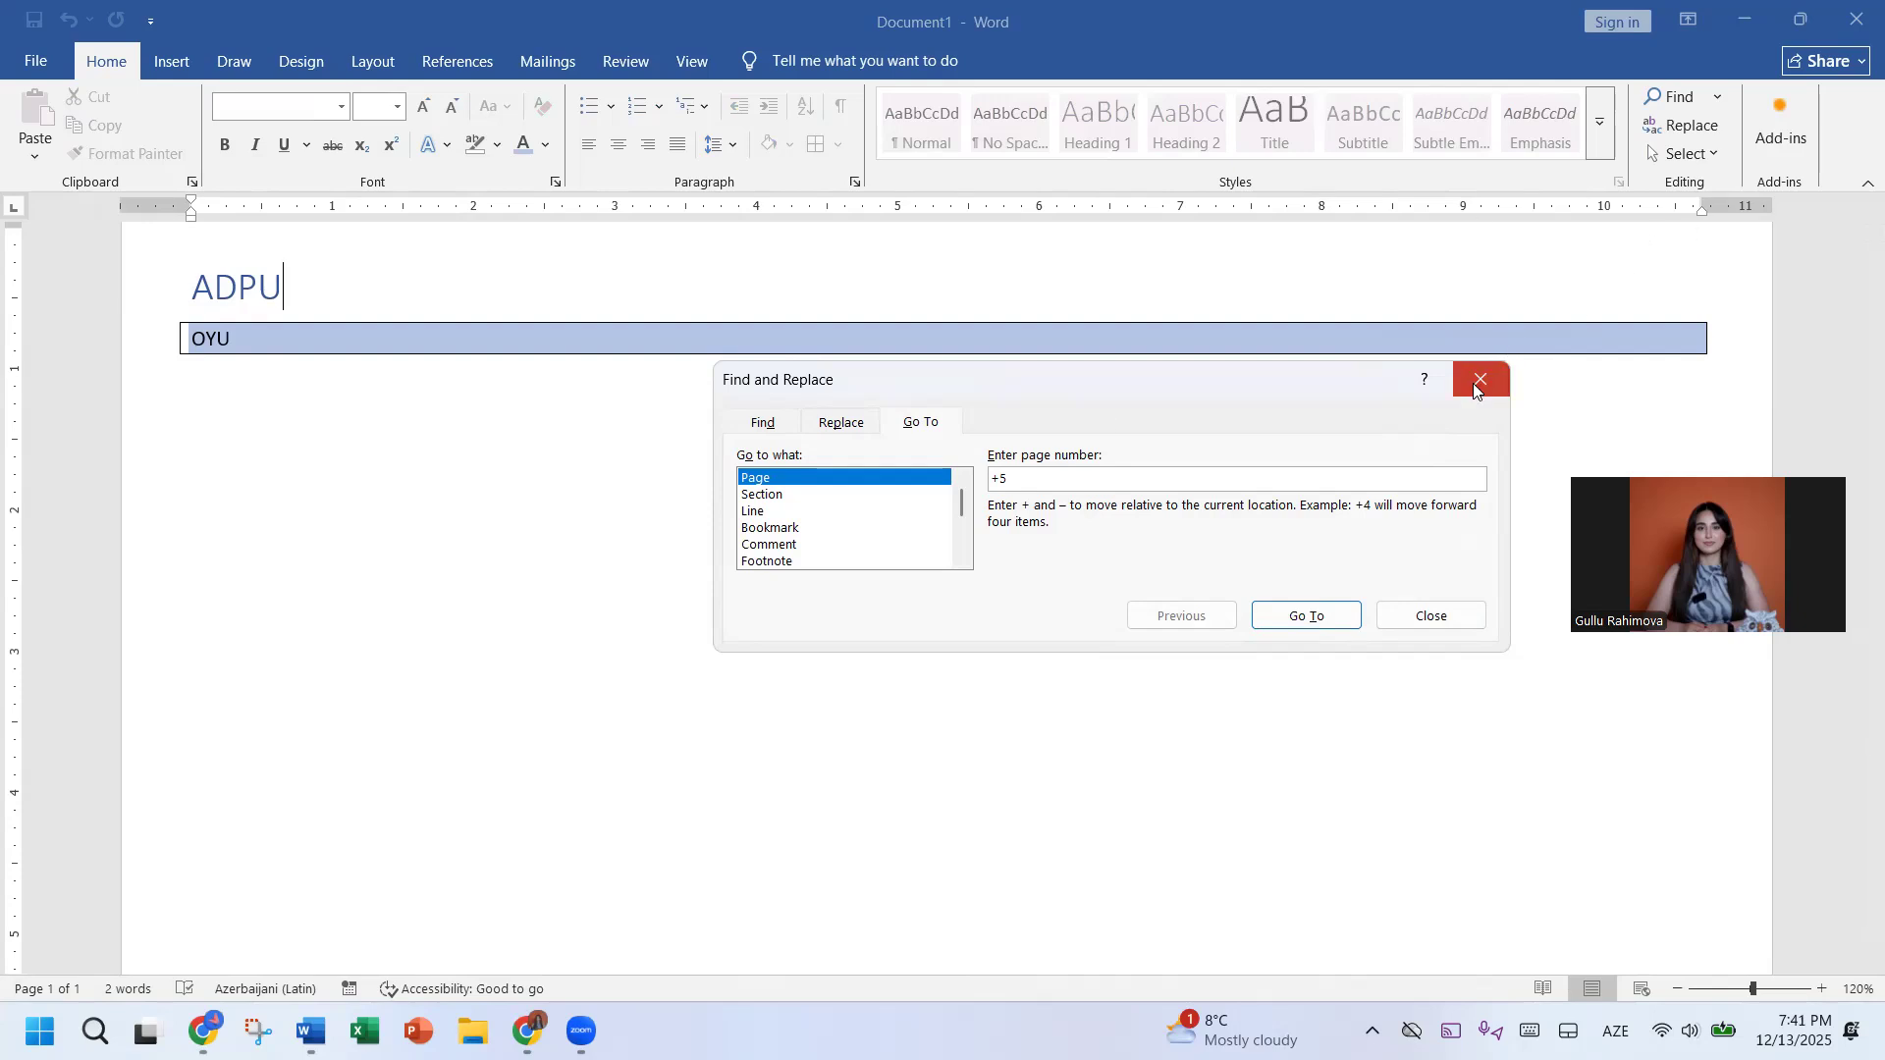
click(1480, 379)
Step: Review the text selection options and select the entire document contents
click(172, 61)
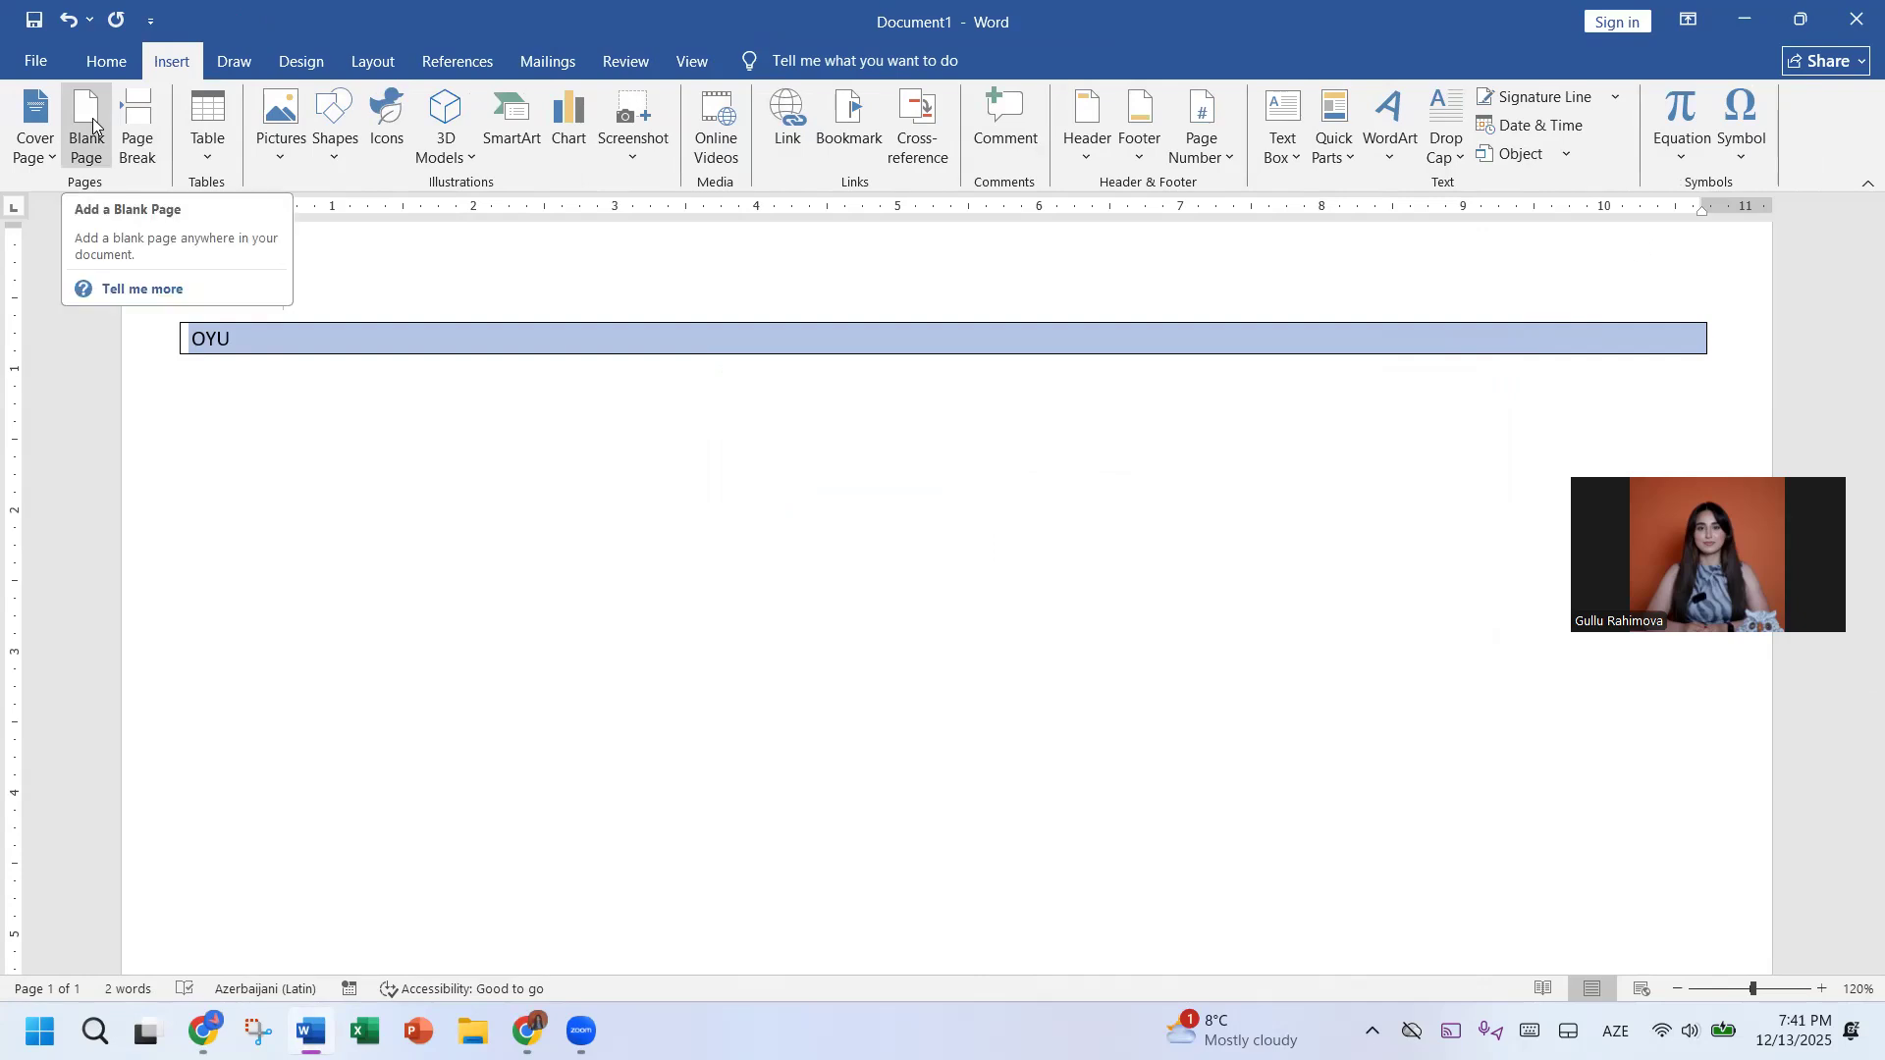
click(102, 61)
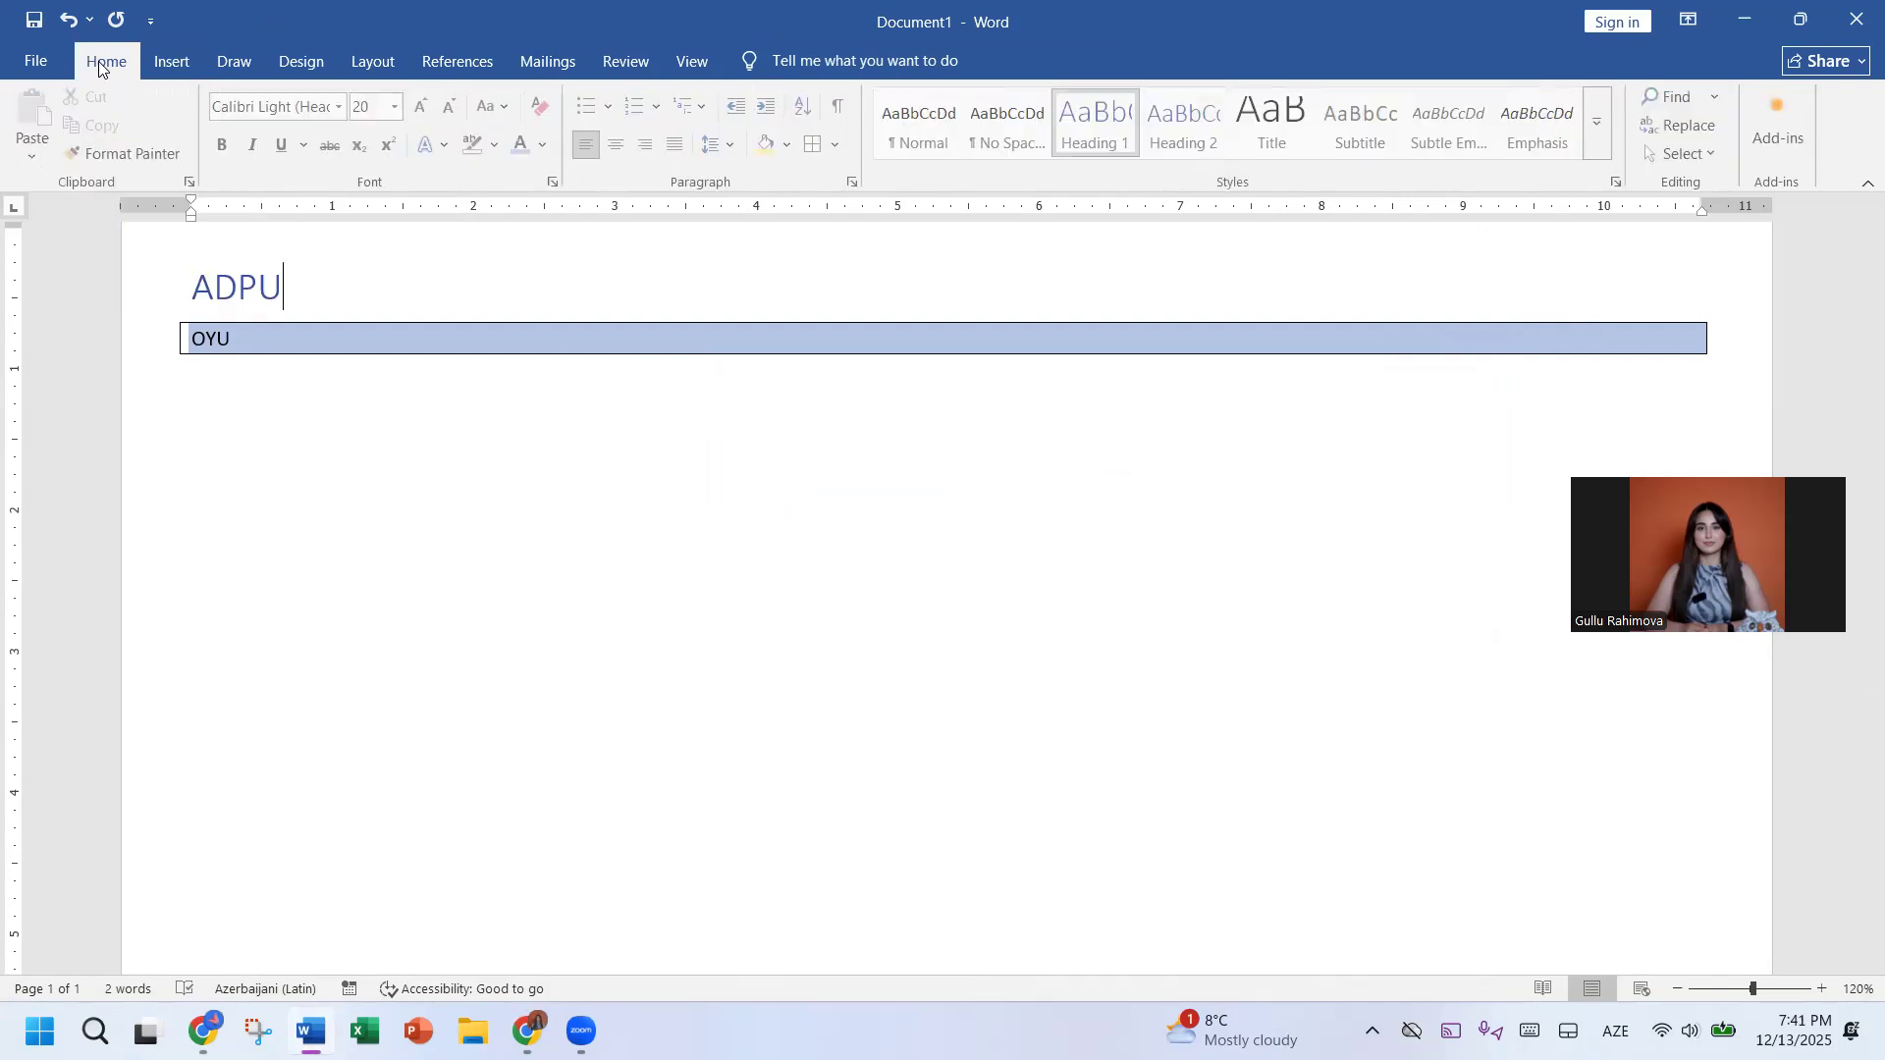
click(1718, 154)
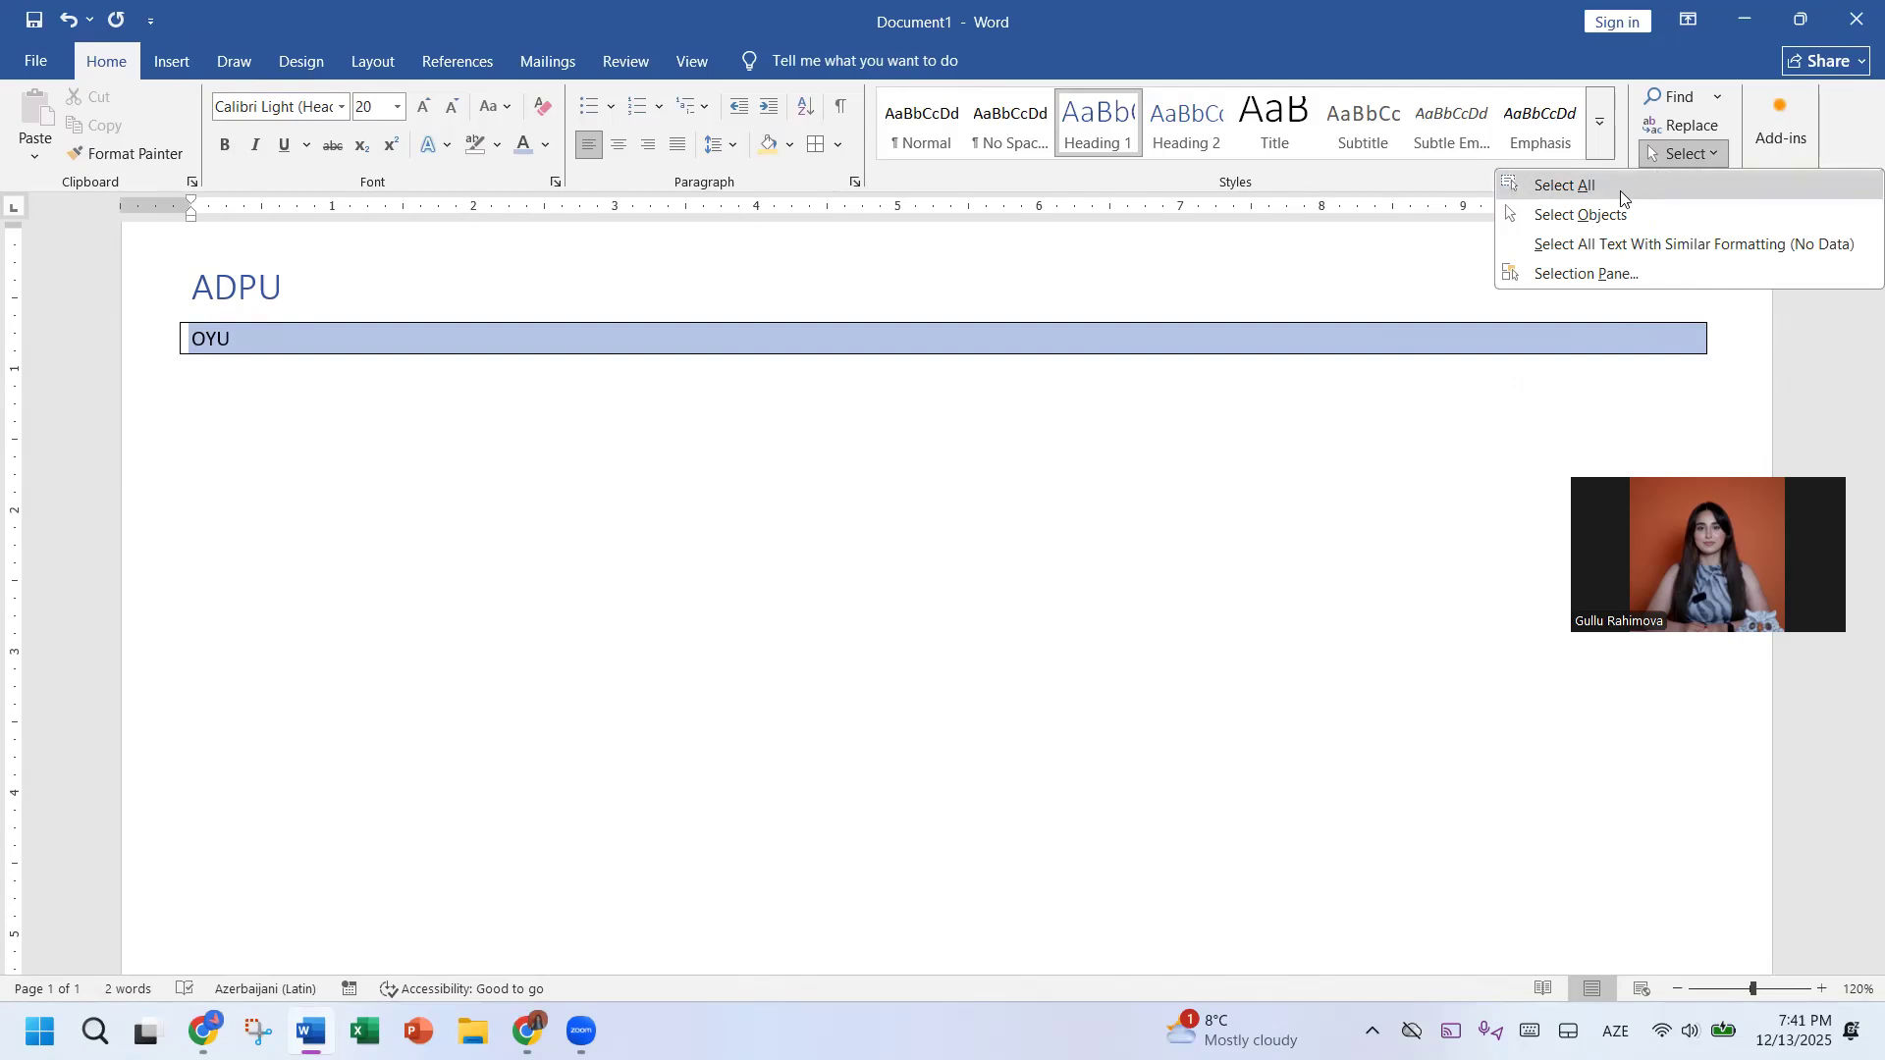
click(1416, 299)
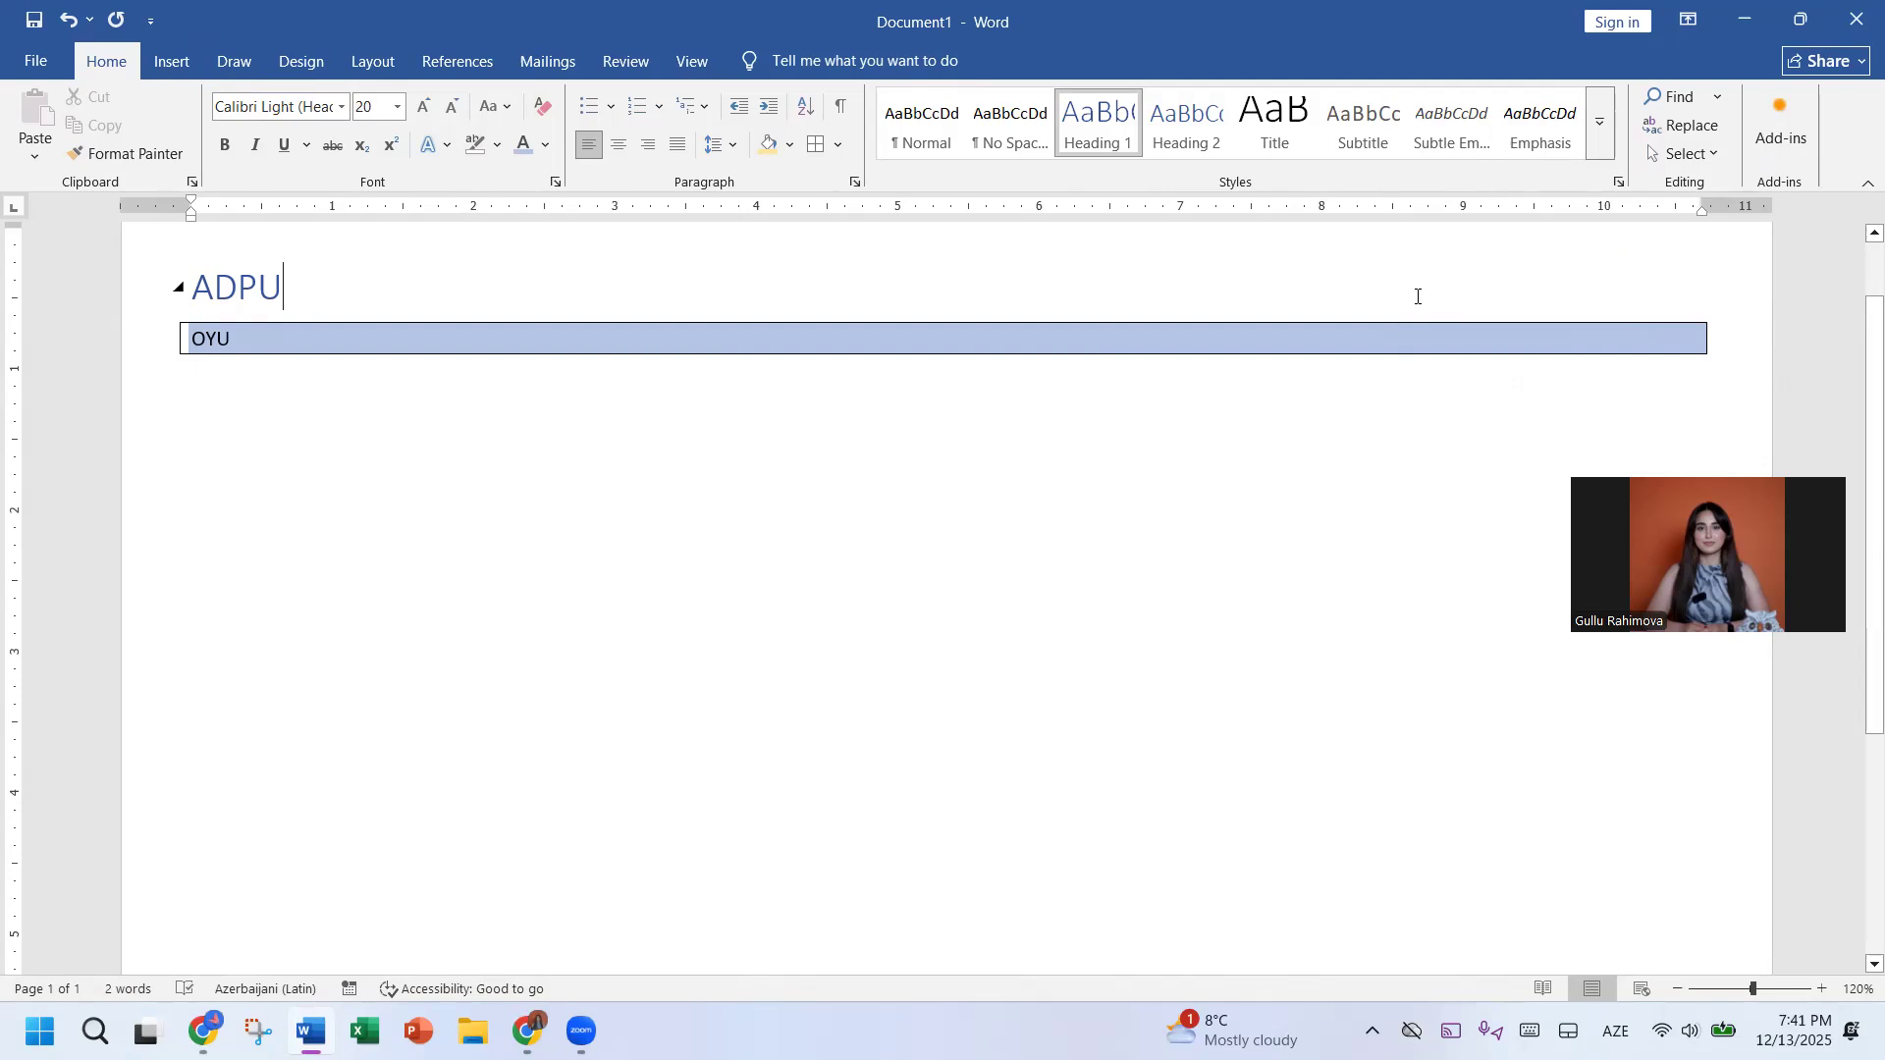
click(1681, 157)
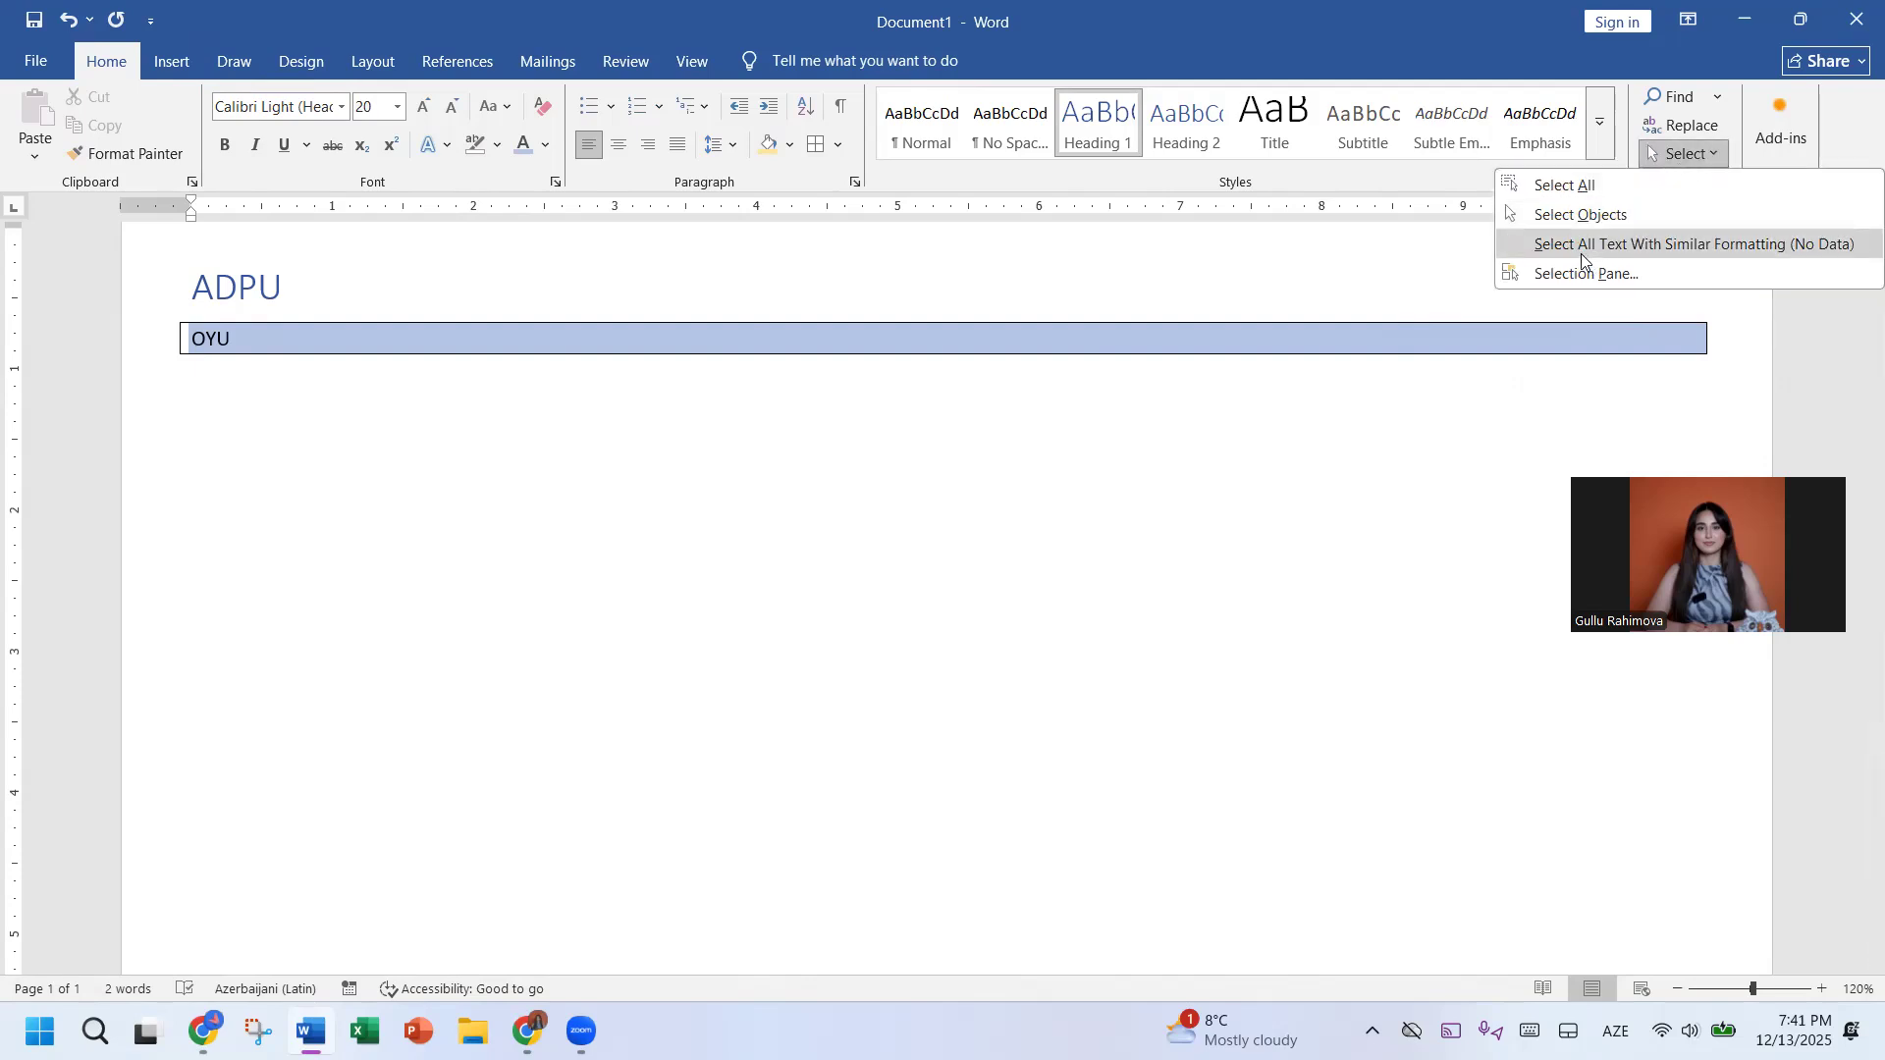
click(1075, 273)
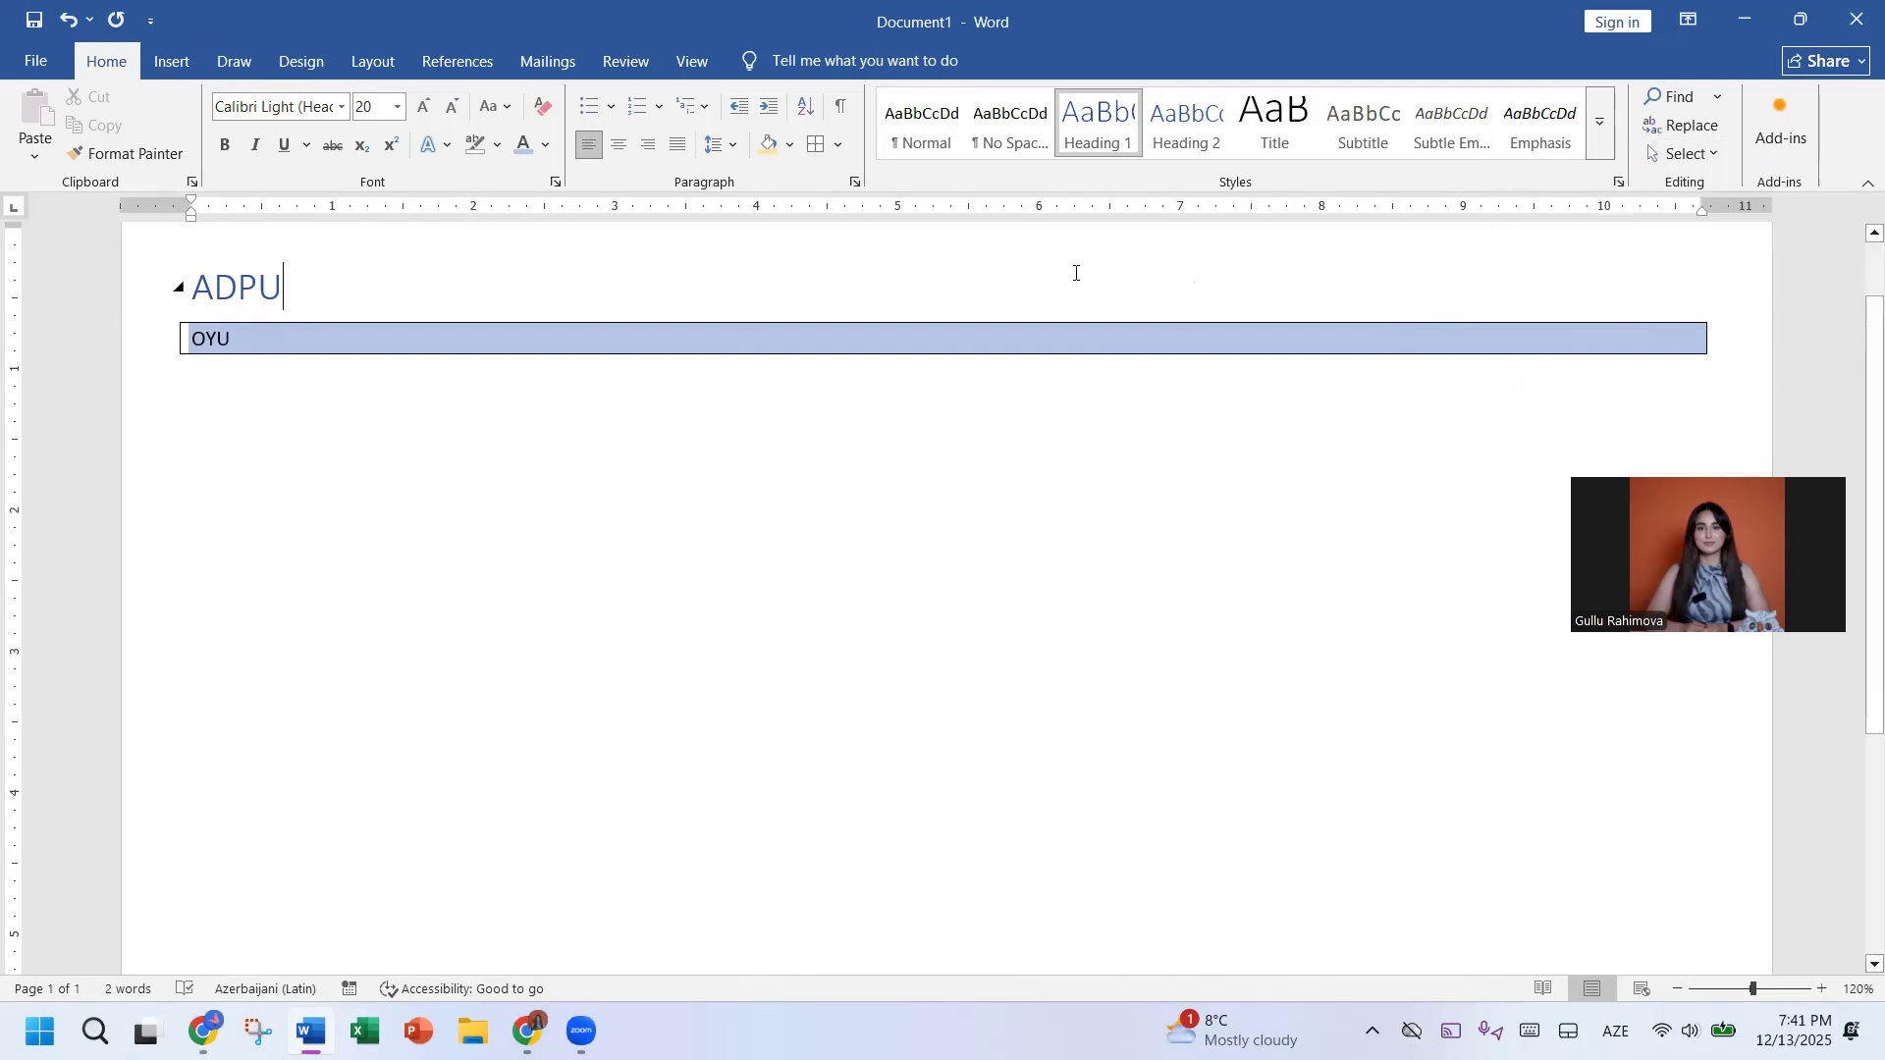
key(ctrl+a)
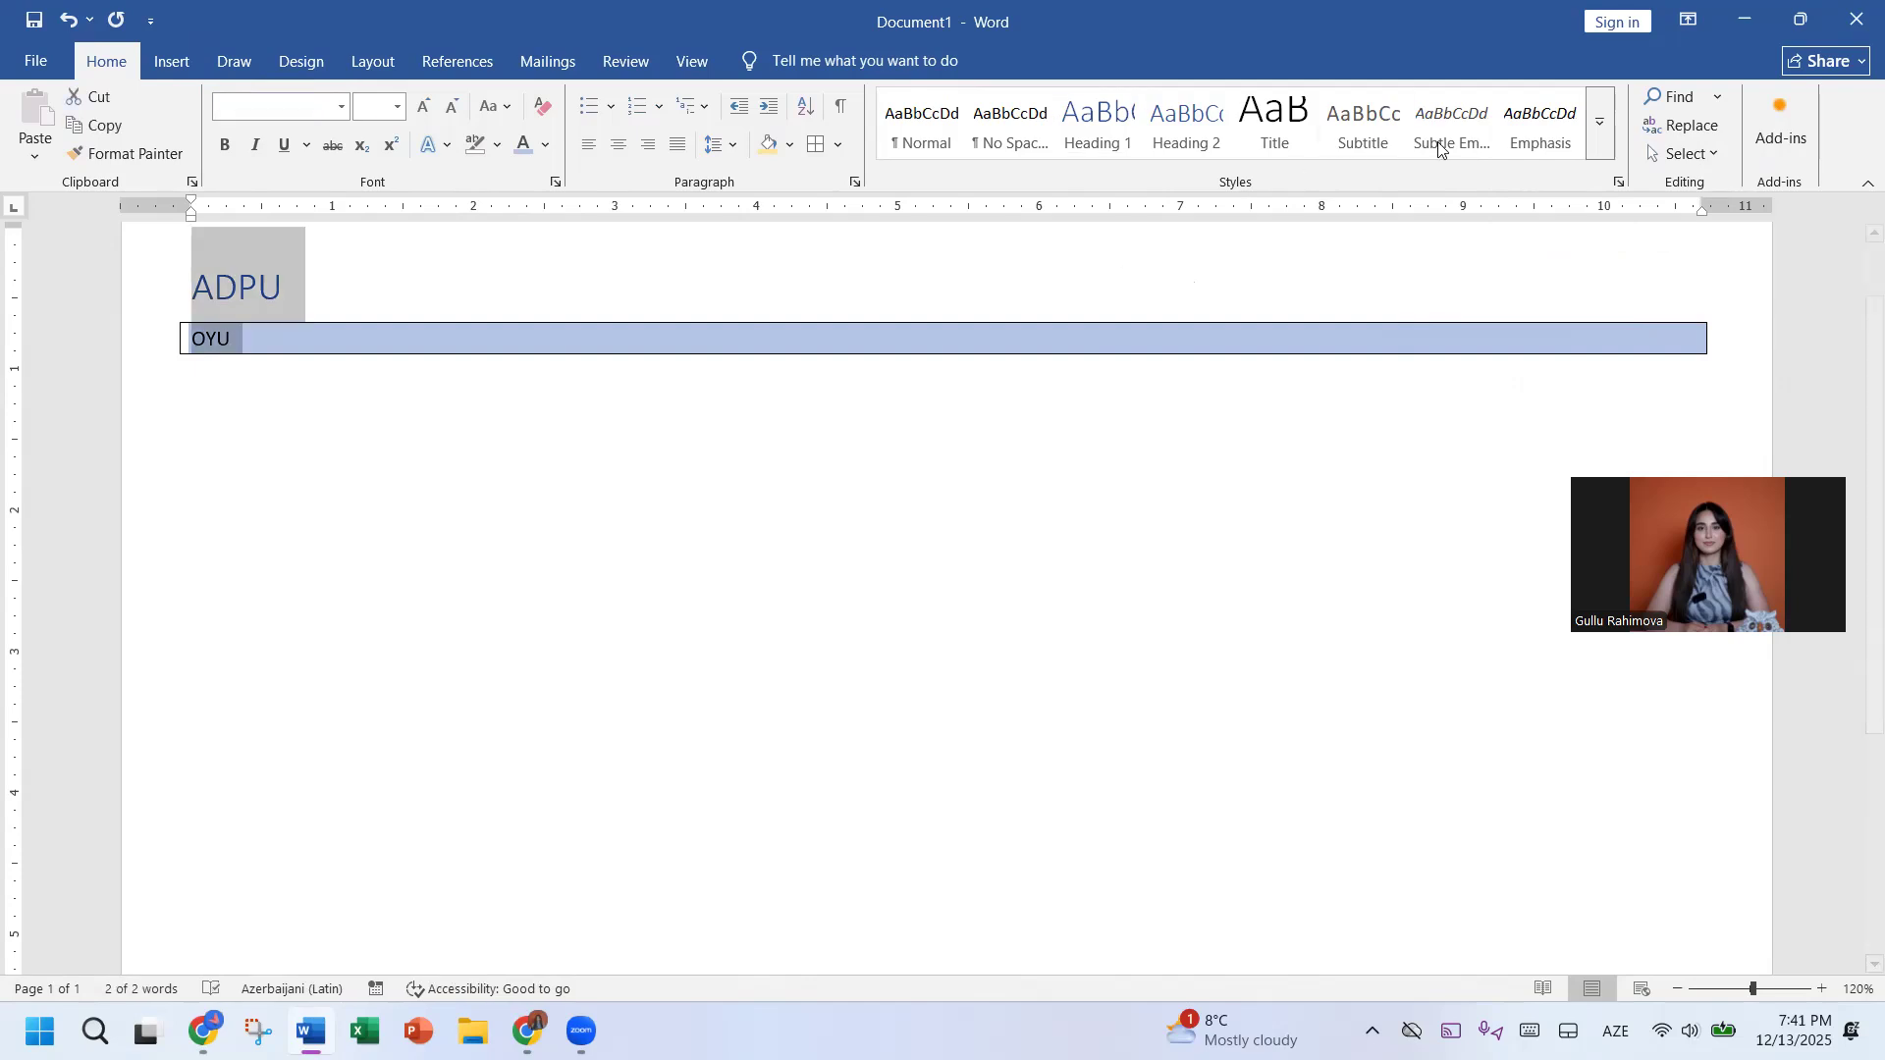
Step: Turn on Select Objects mode, draw a selection box around the ADPU and OYU lines, and turn the mode off
click(1680, 155)
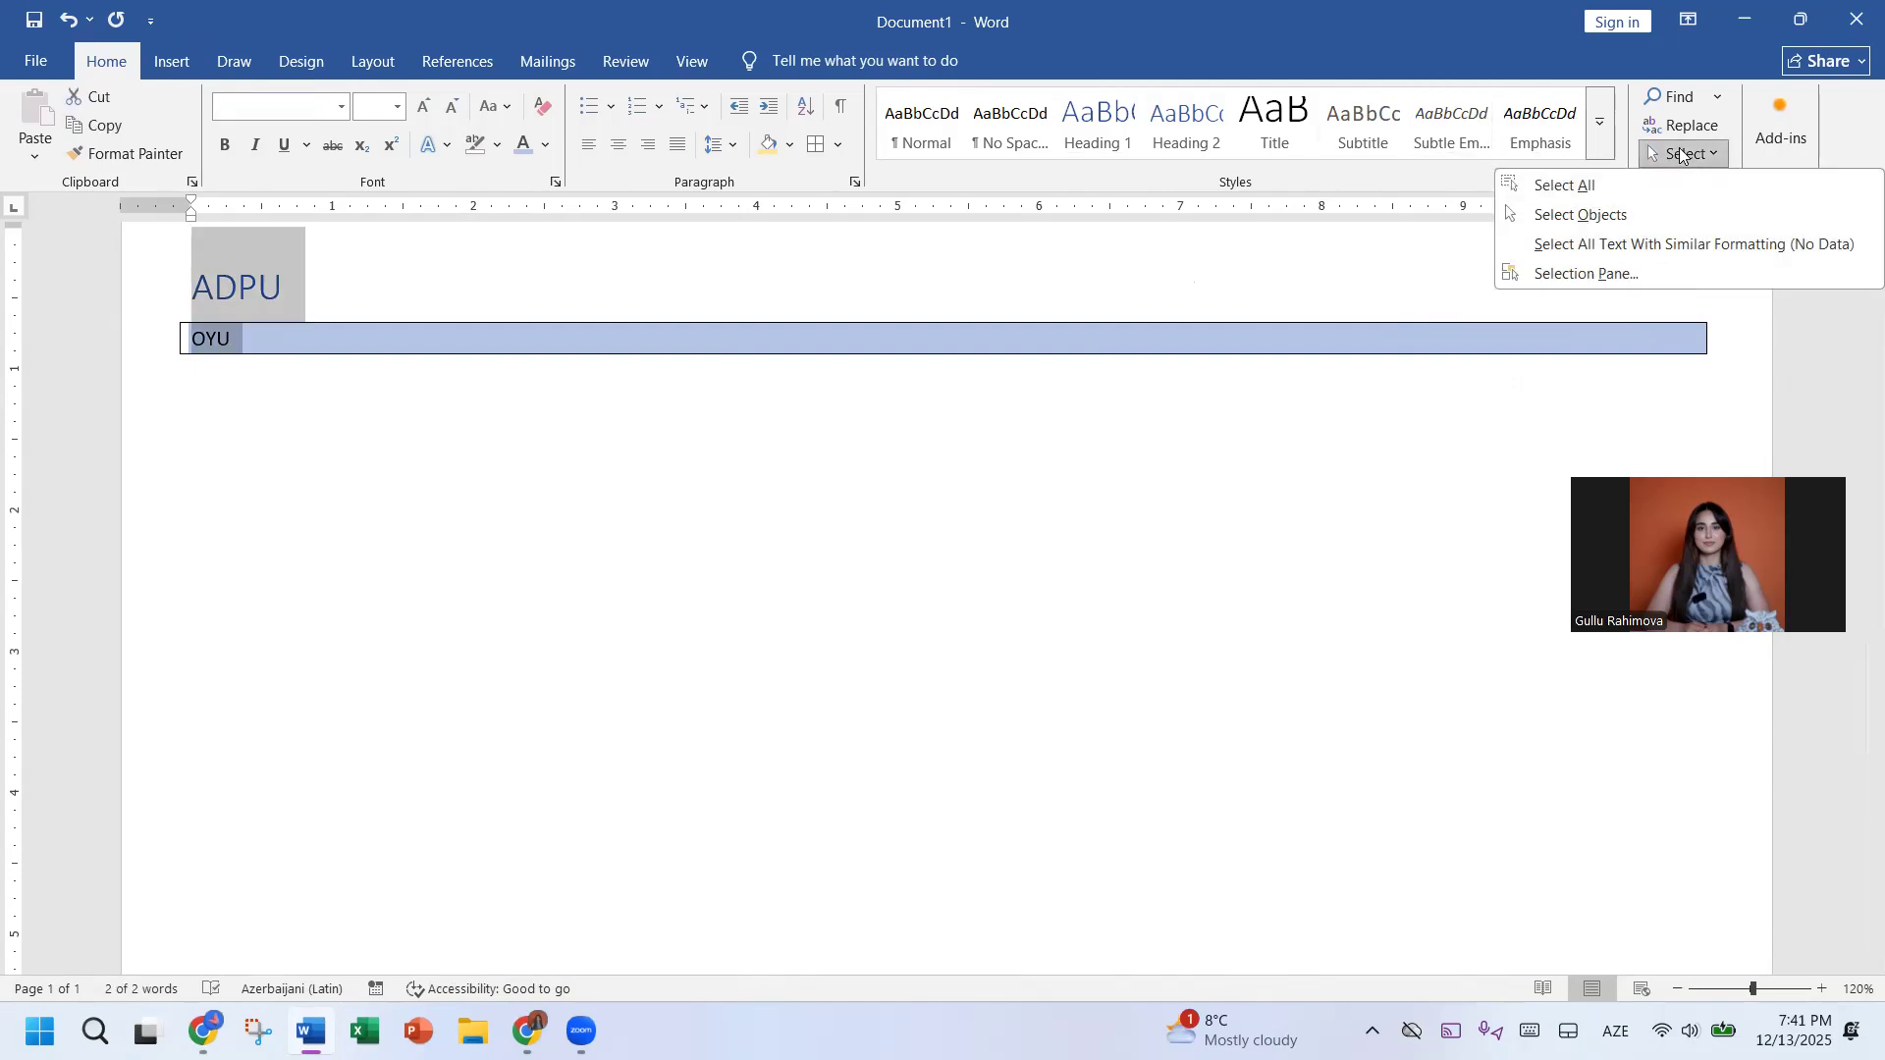
click(1606, 220)
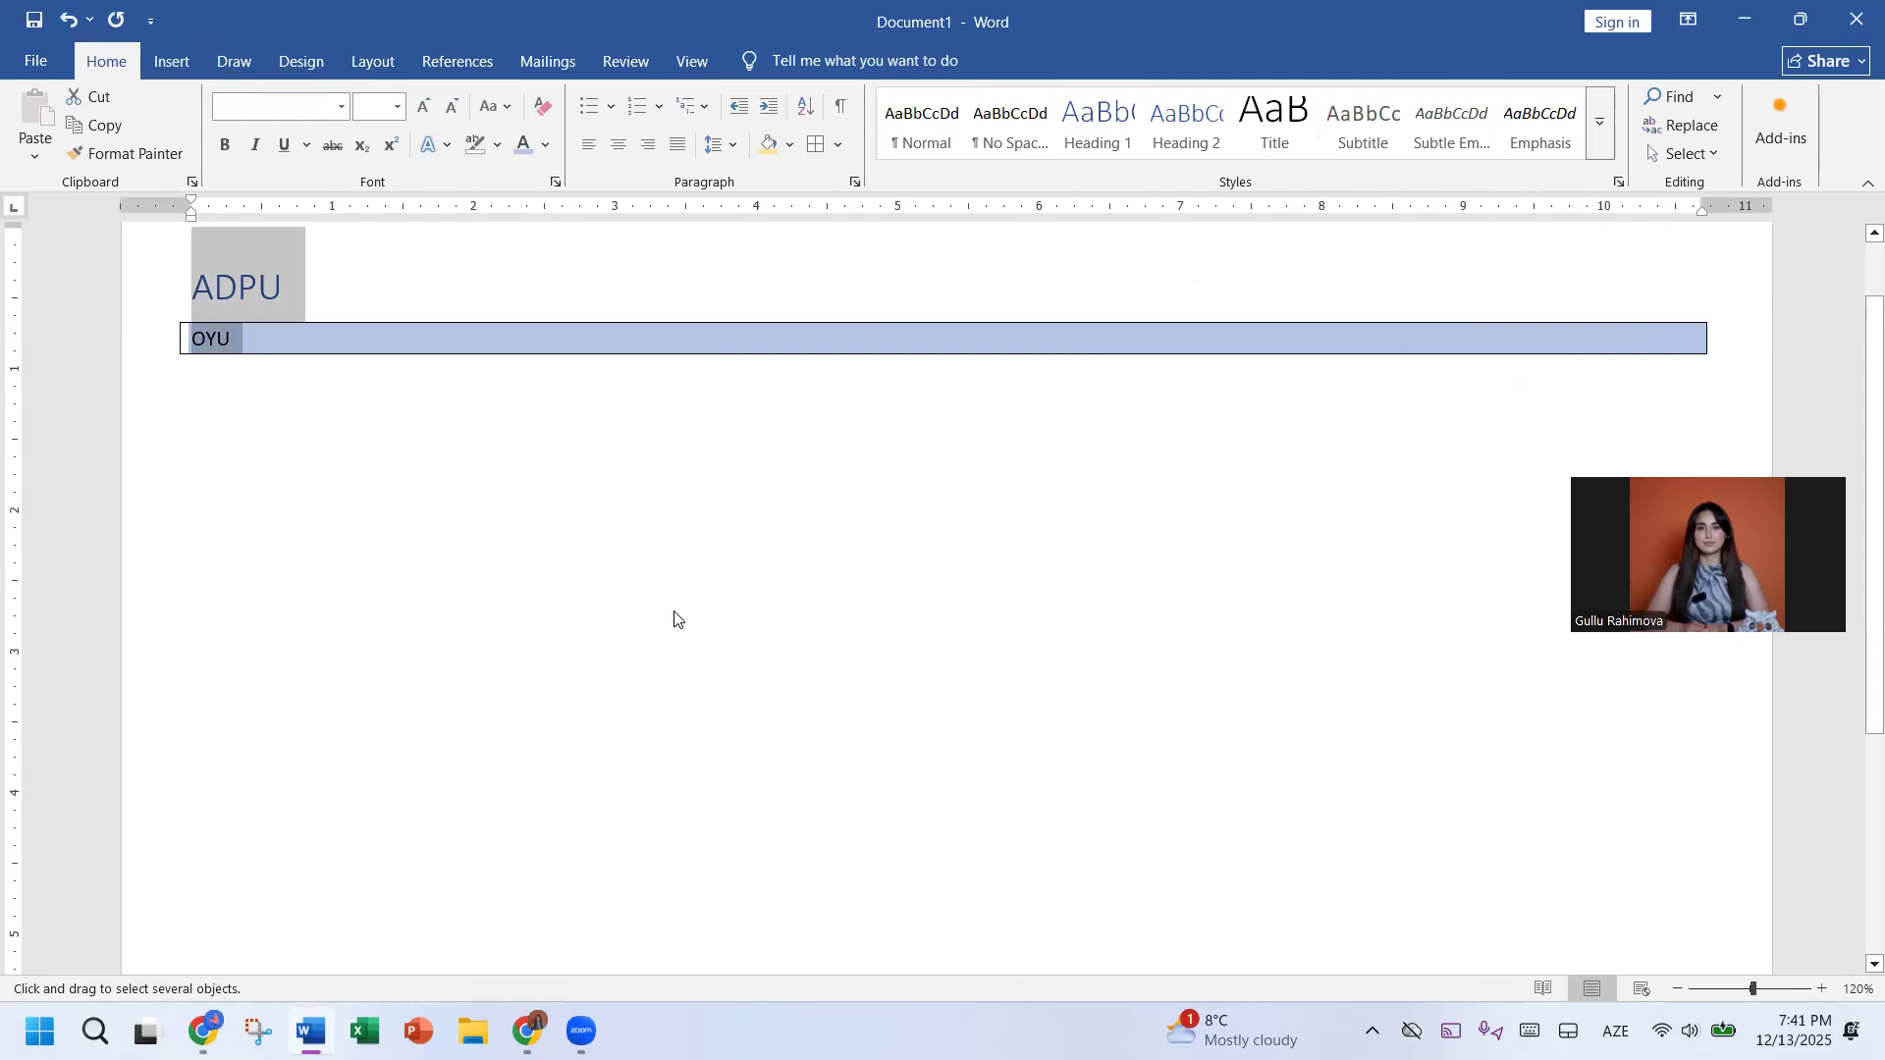
drag(314, 423, 248, 310)
drag(216, 252, 179, 286)
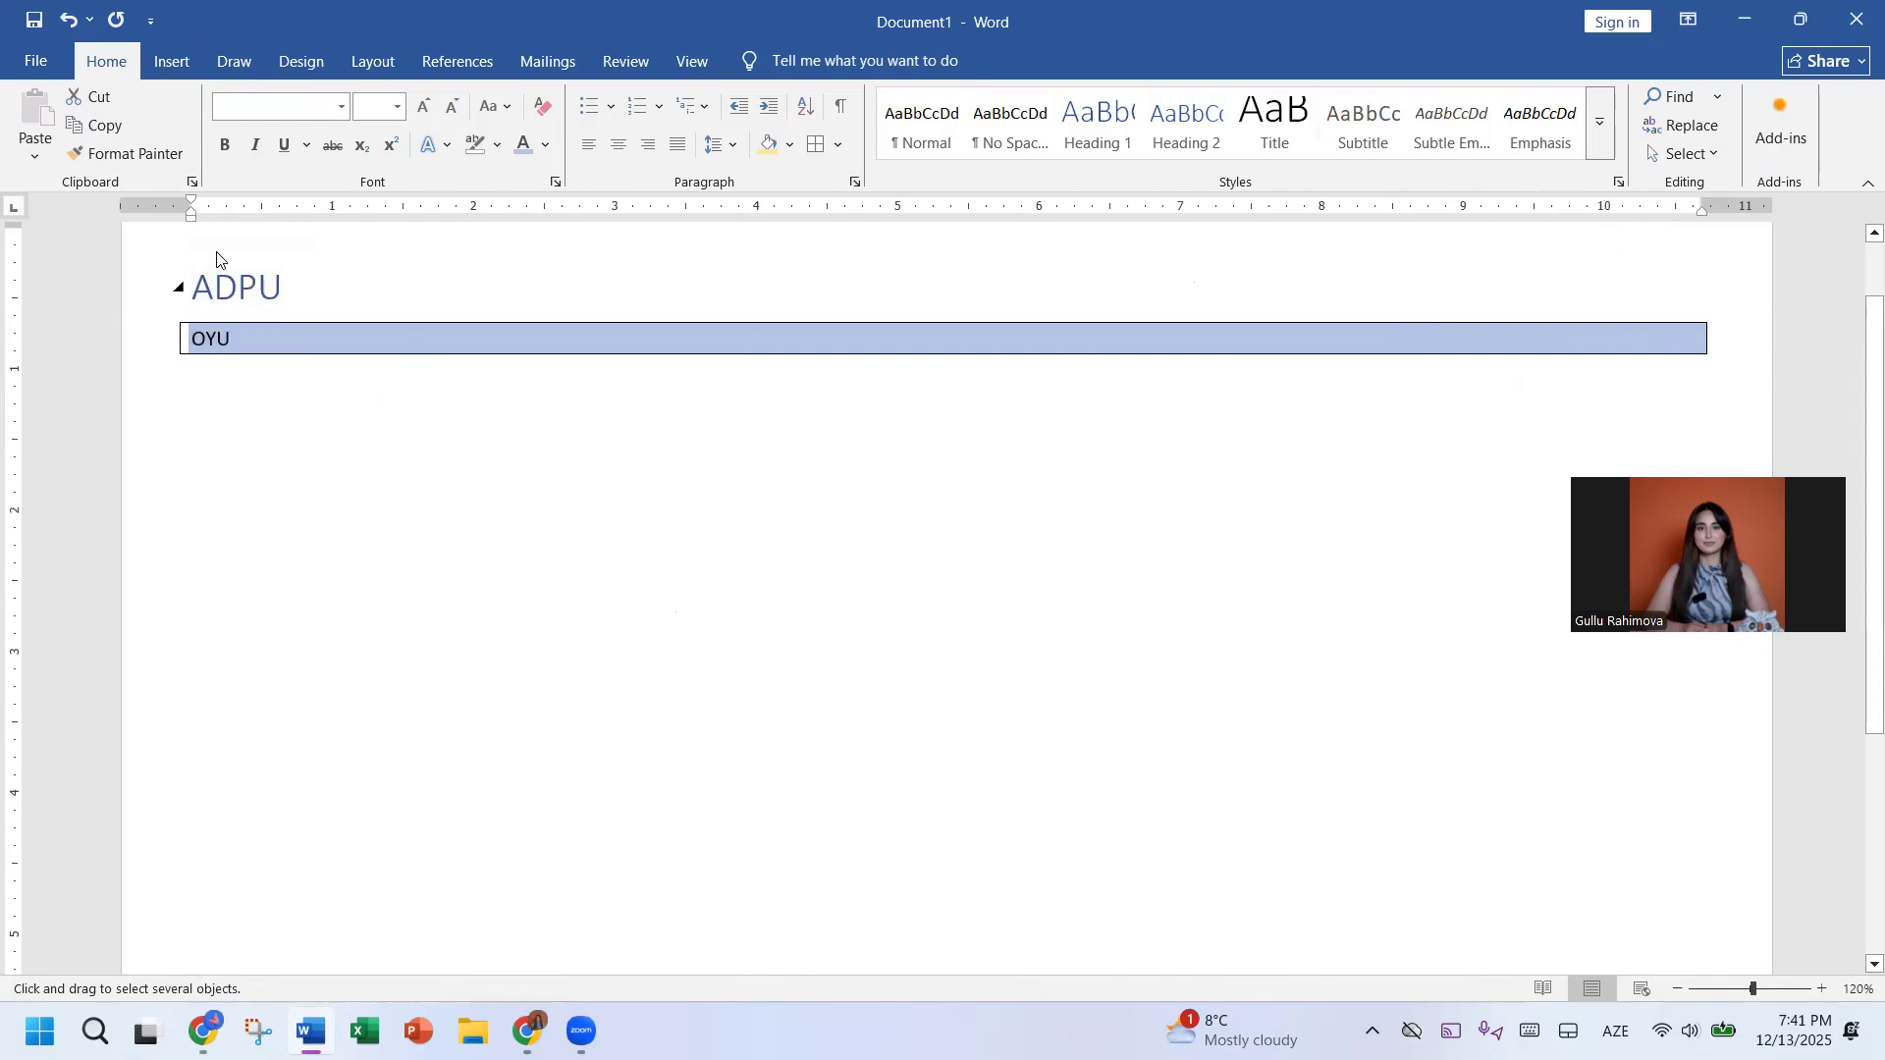
click(1677, 157)
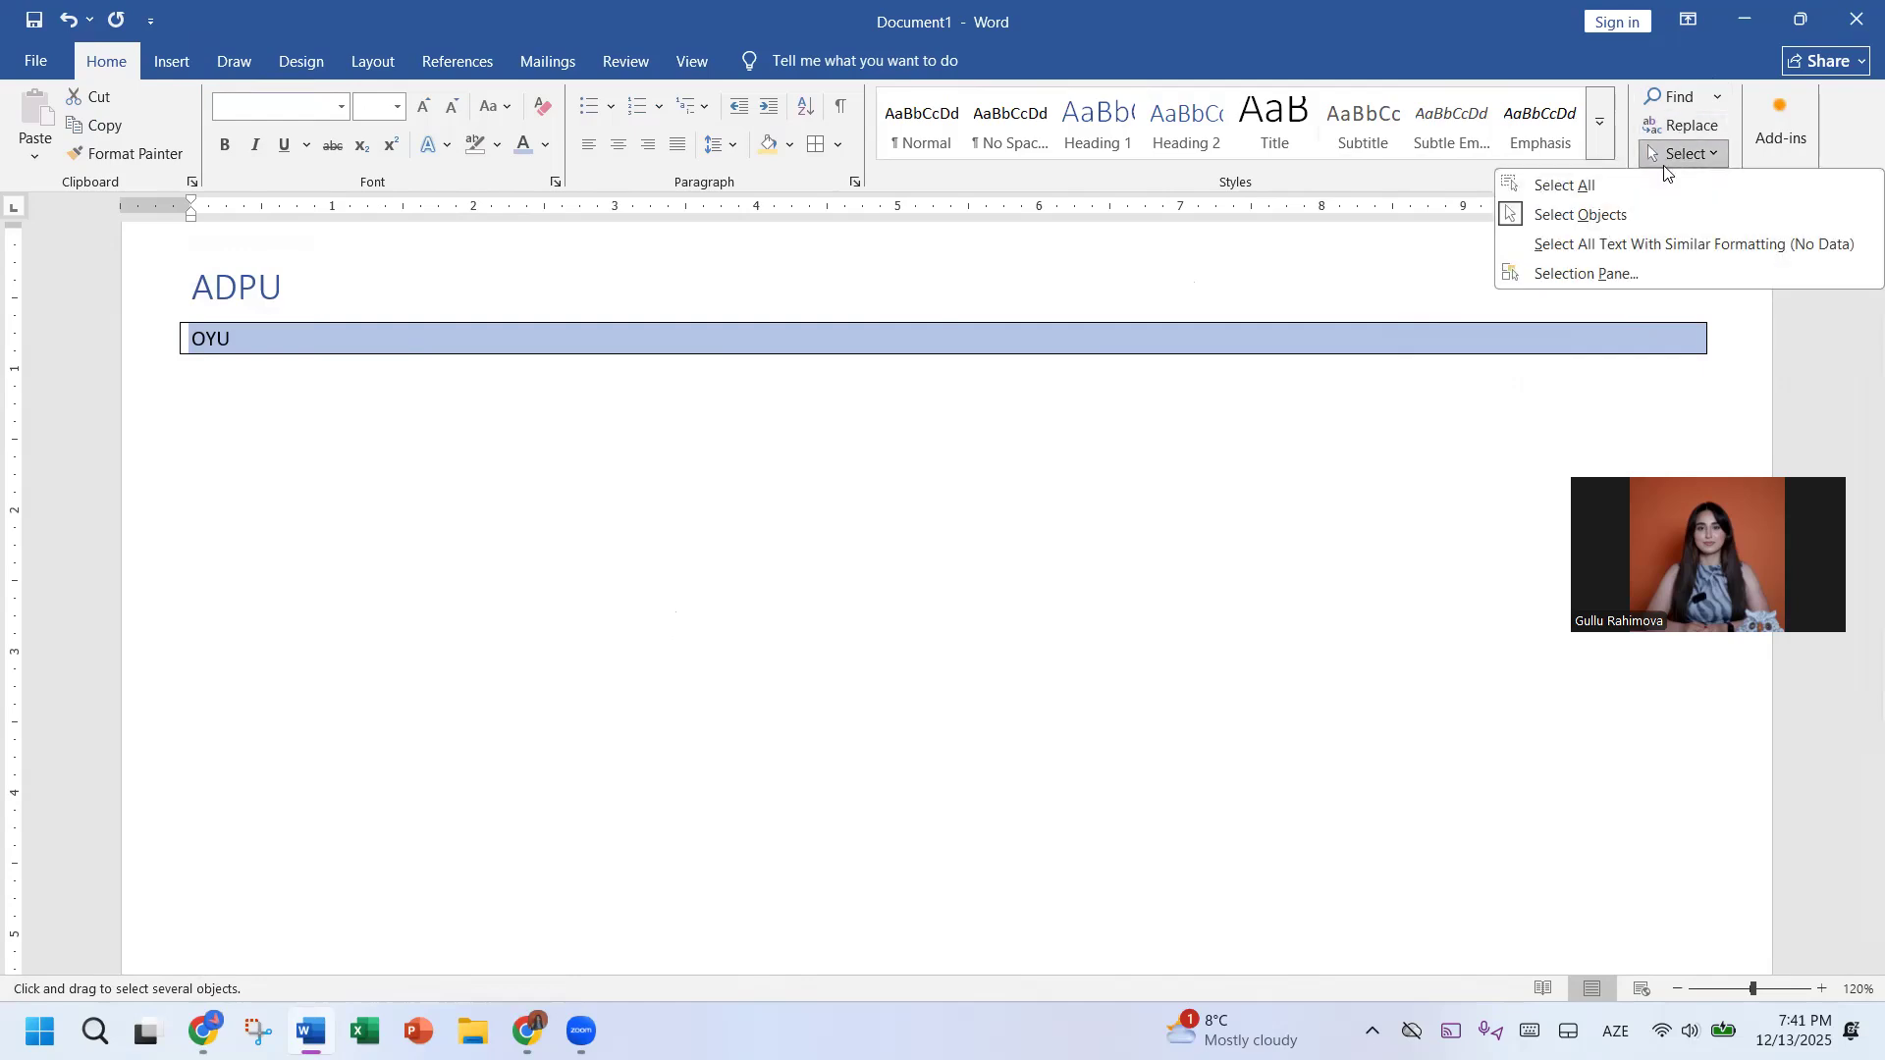
click(1557, 214)
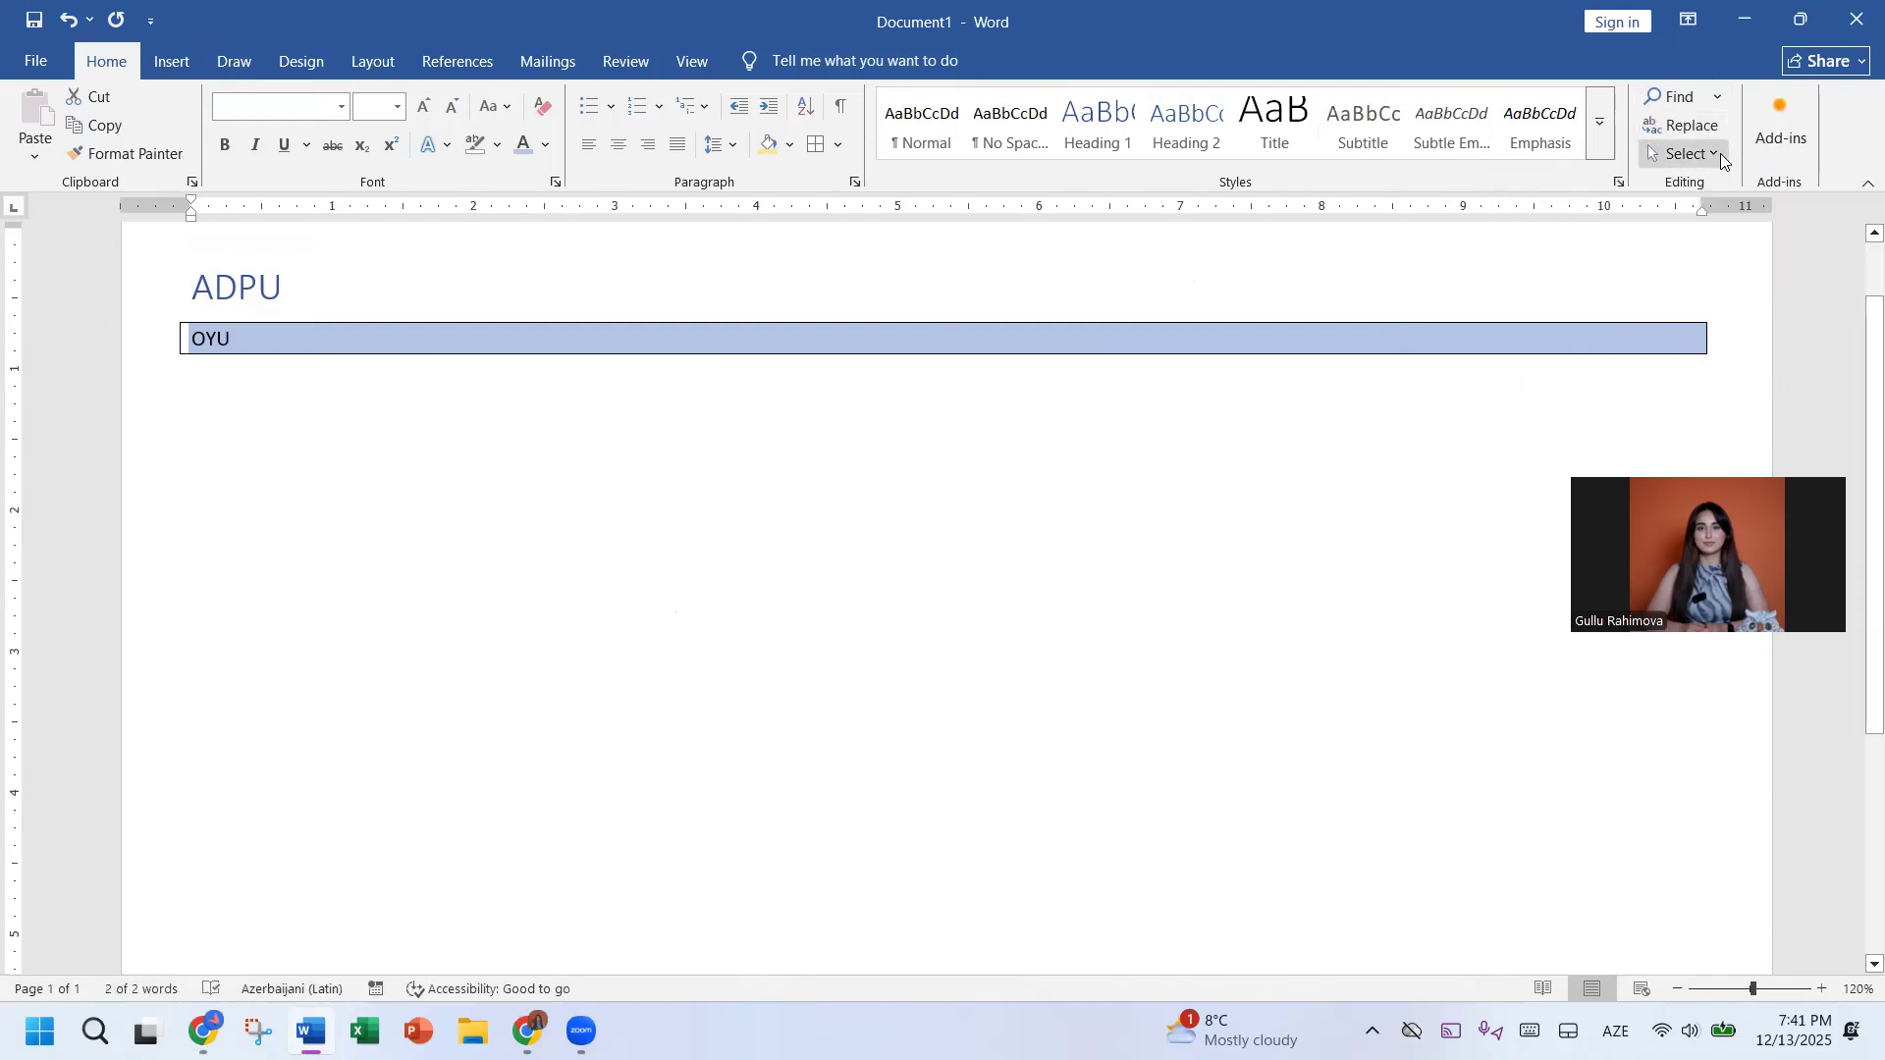
Step: Open the recent document Algoritm İmtahan sualları and skim through its beginning
click(1720, 153)
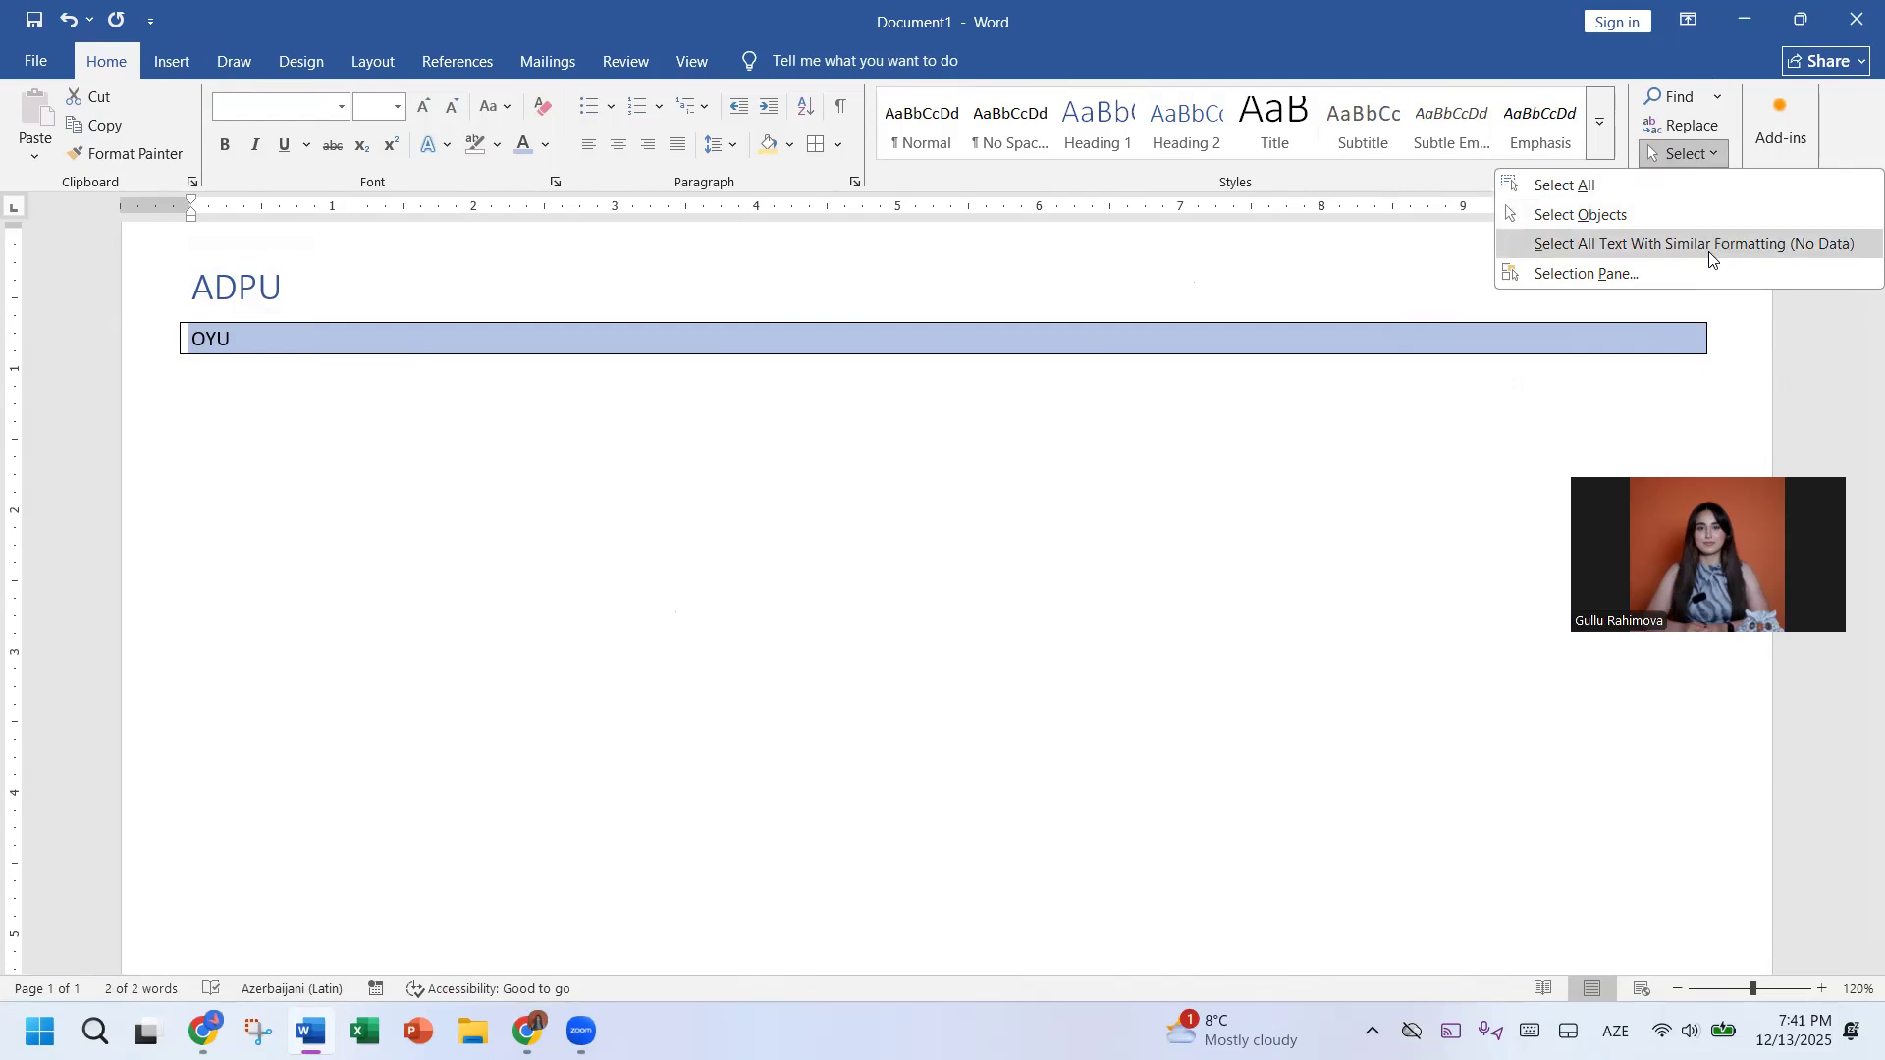
click(1251, 344)
click(43, 57)
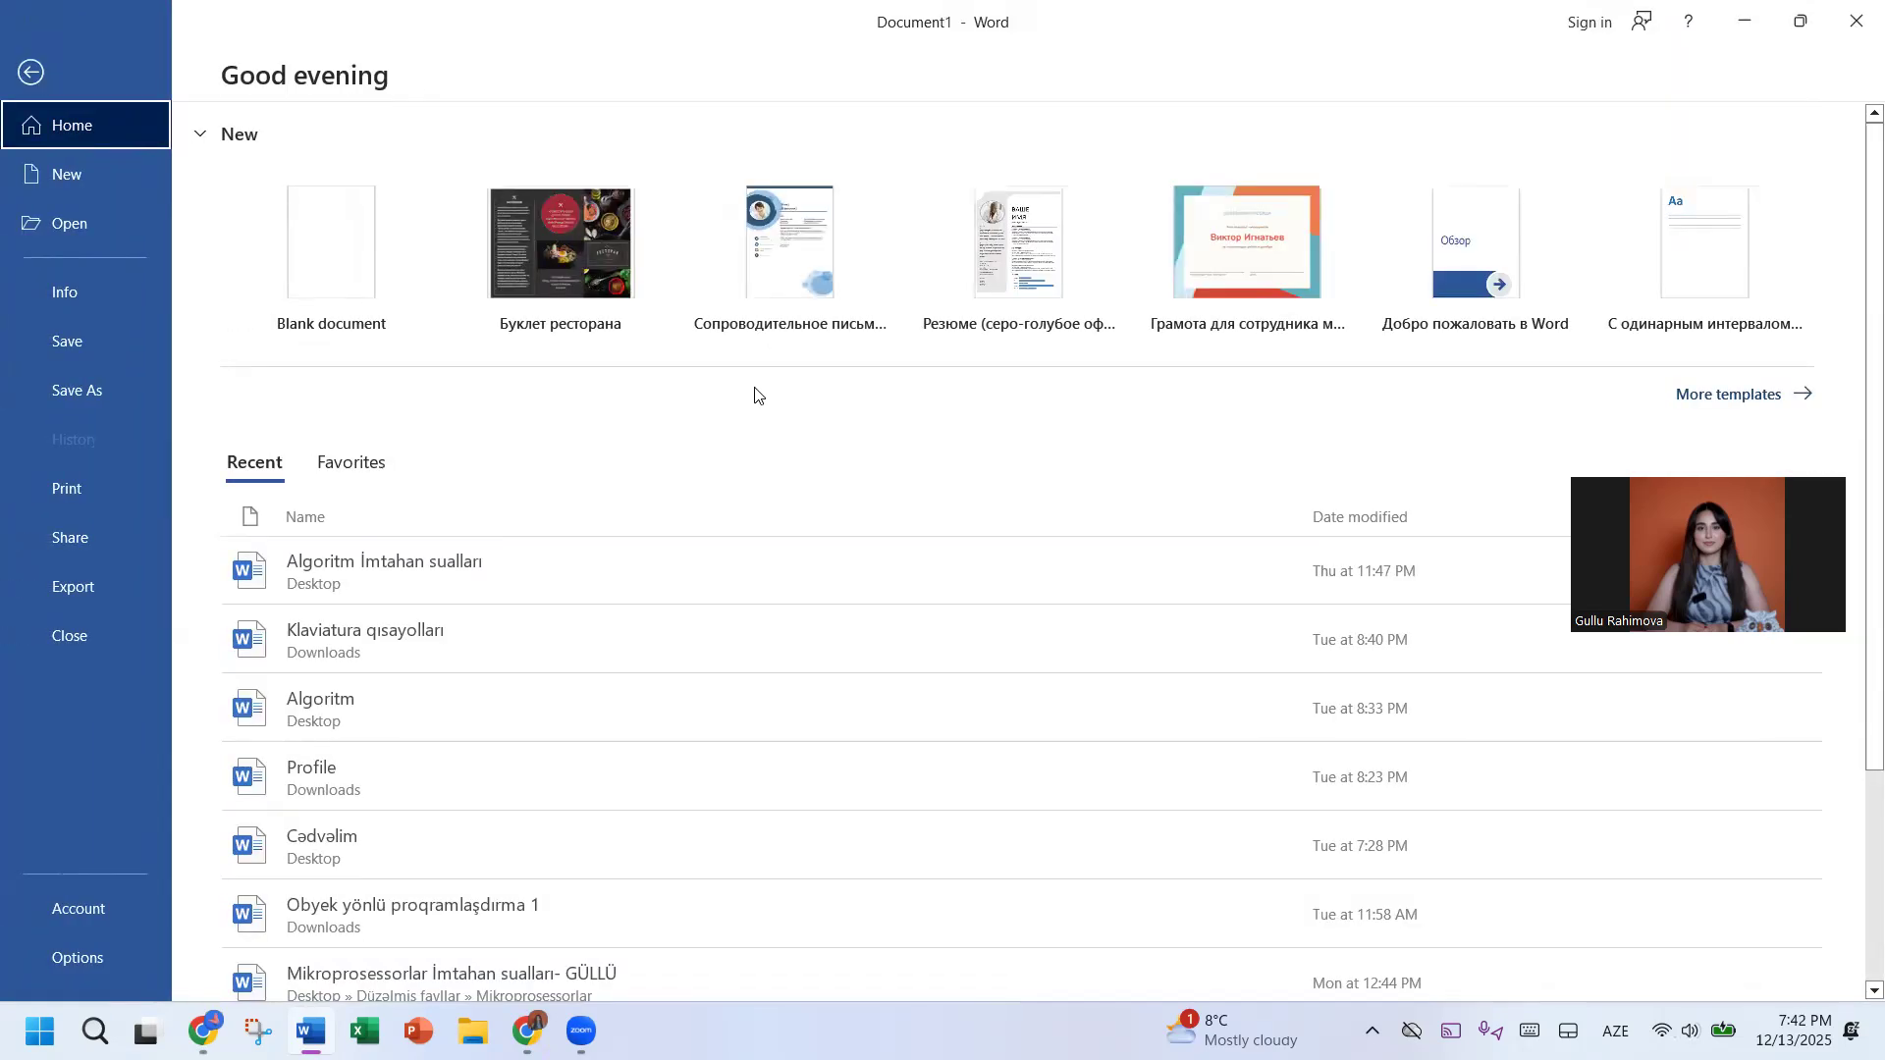
click(579, 546)
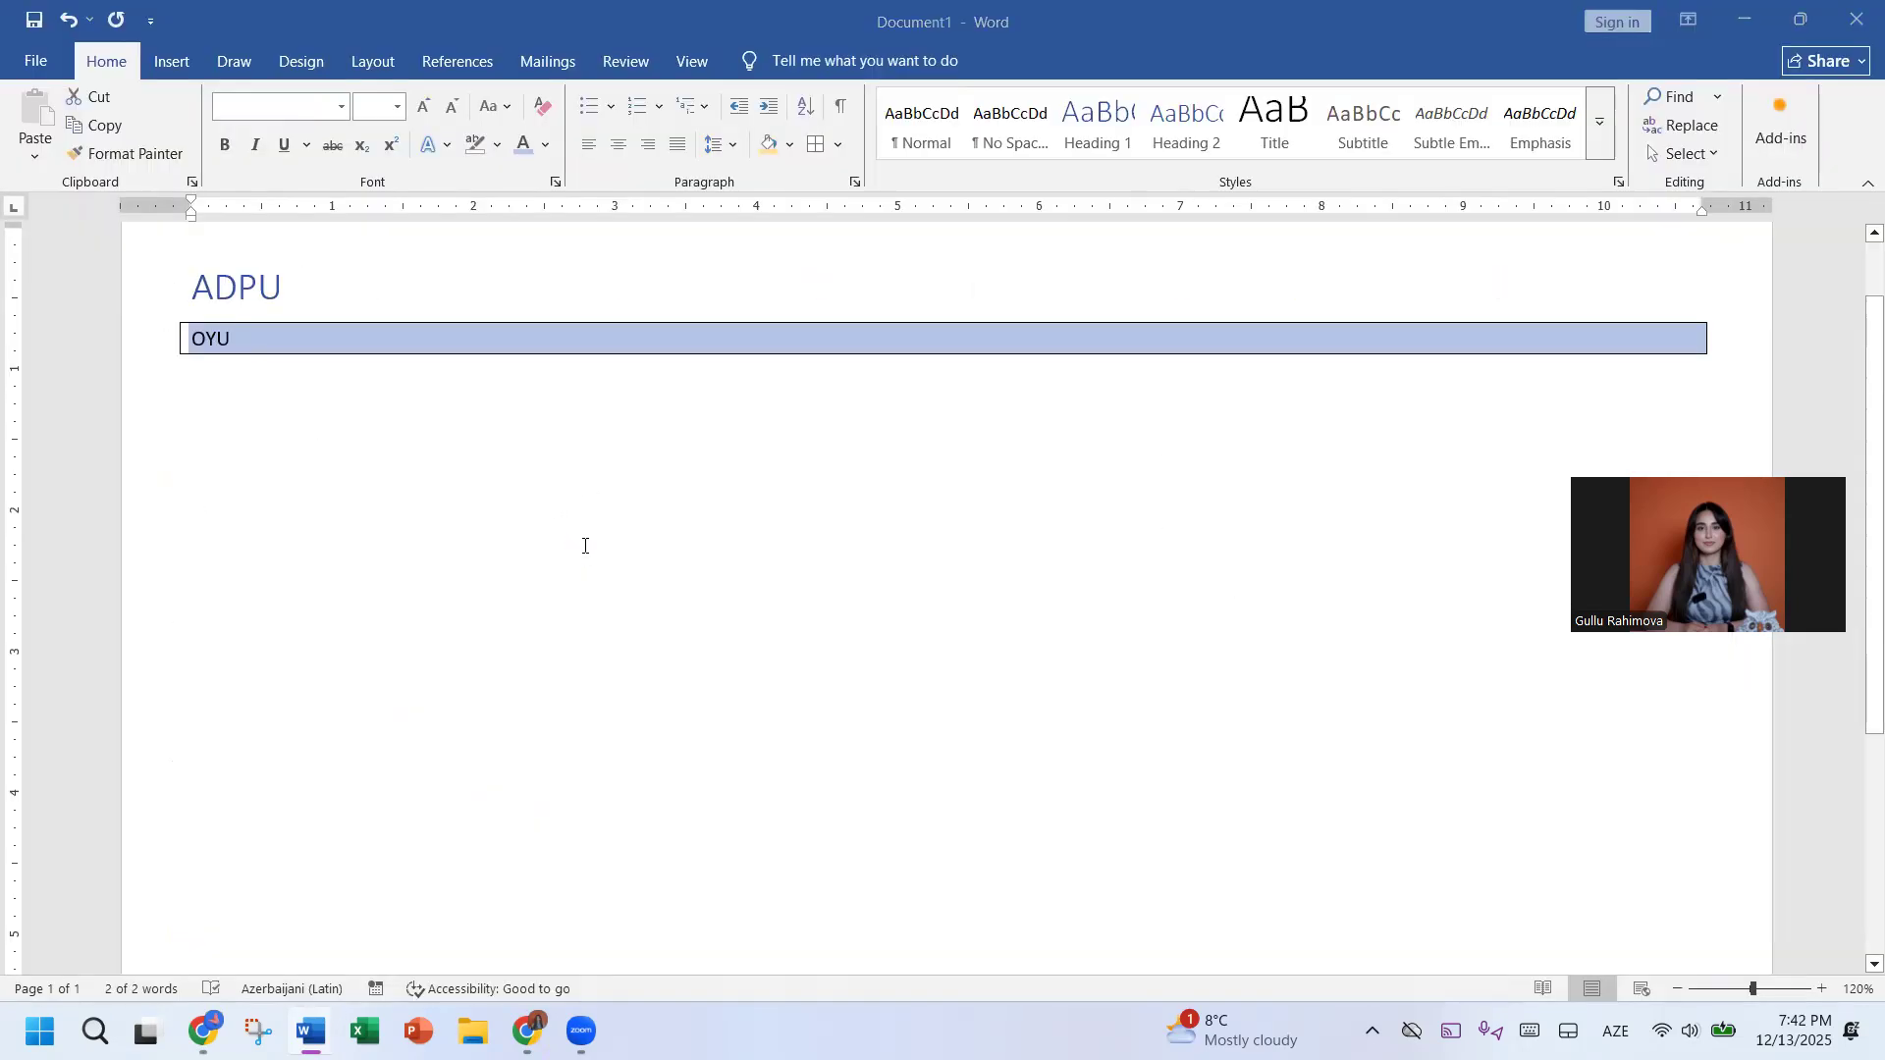
scroll(739, 687, down, 8)
scroll(739, 687, up, 8)
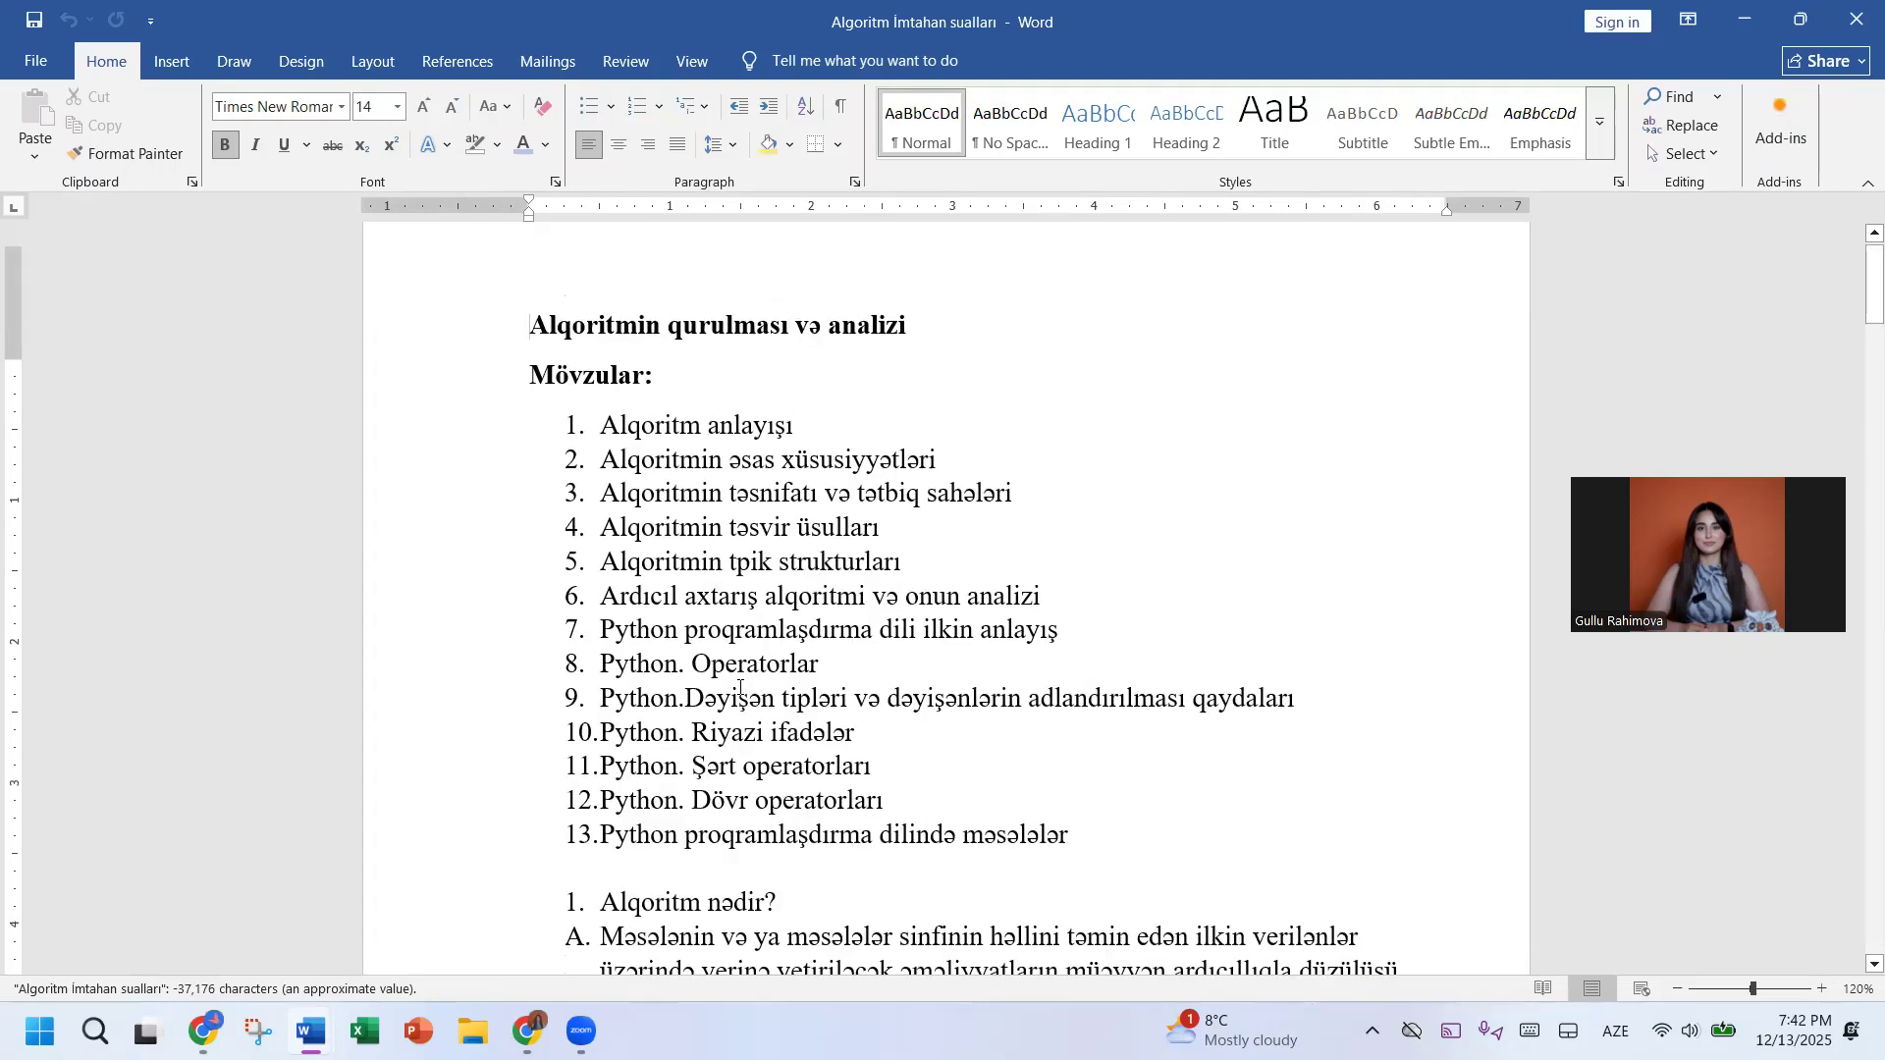
Step: Open the recent document Algoritm and skim through its beginning
click(51, 55)
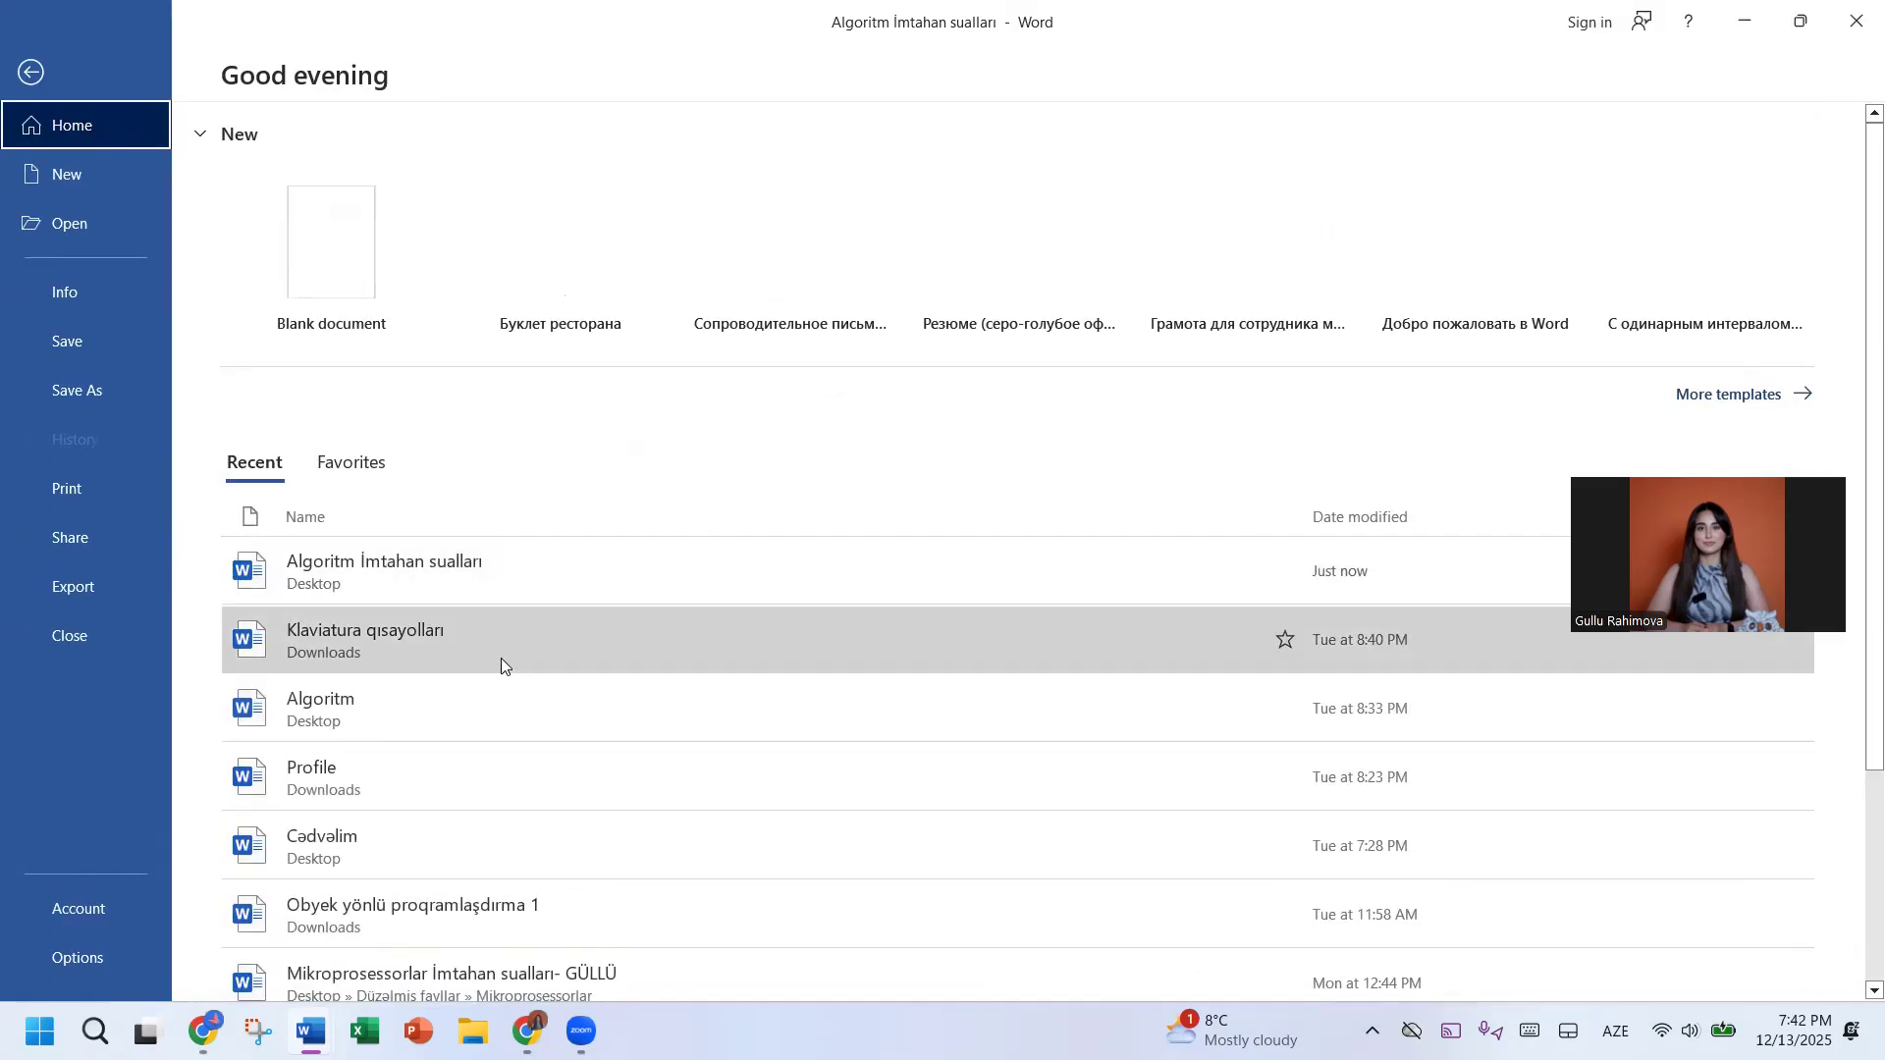
click(449, 698)
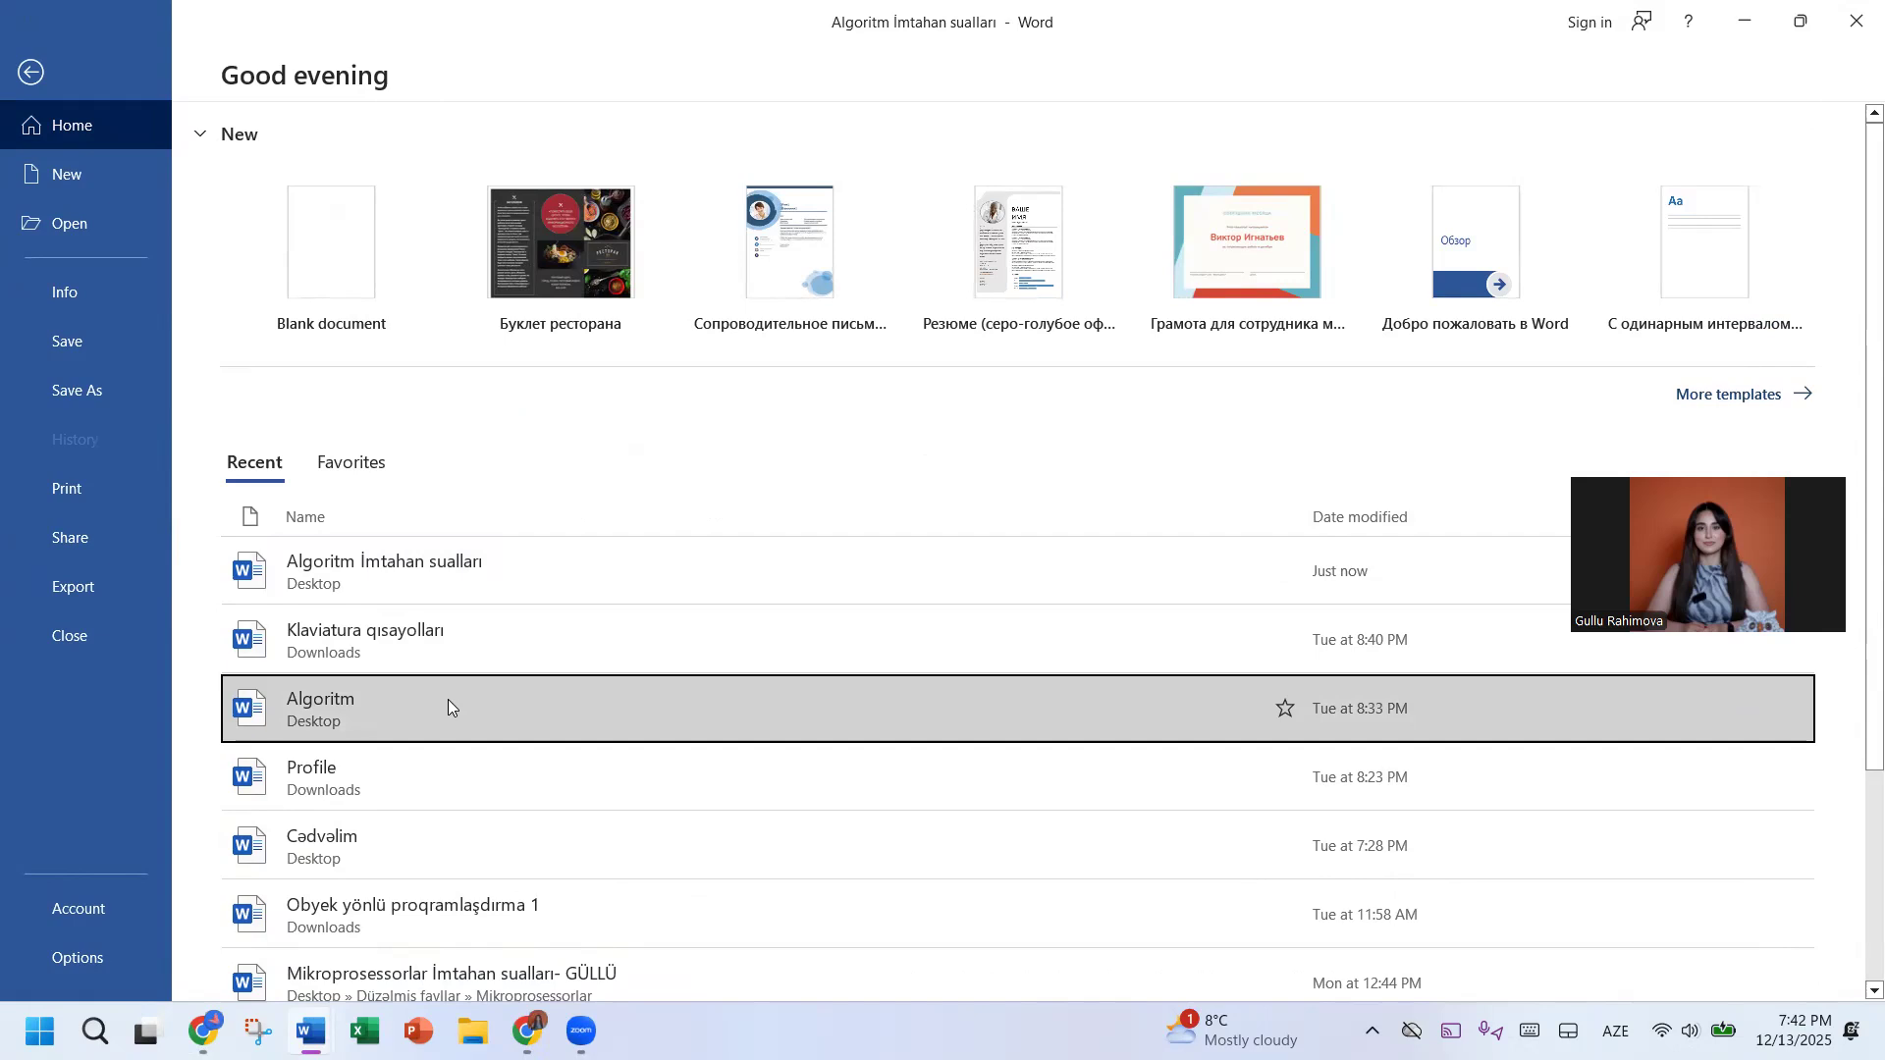
scroll(442, 706, down, 3)
scroll(441, 707, down, 3)
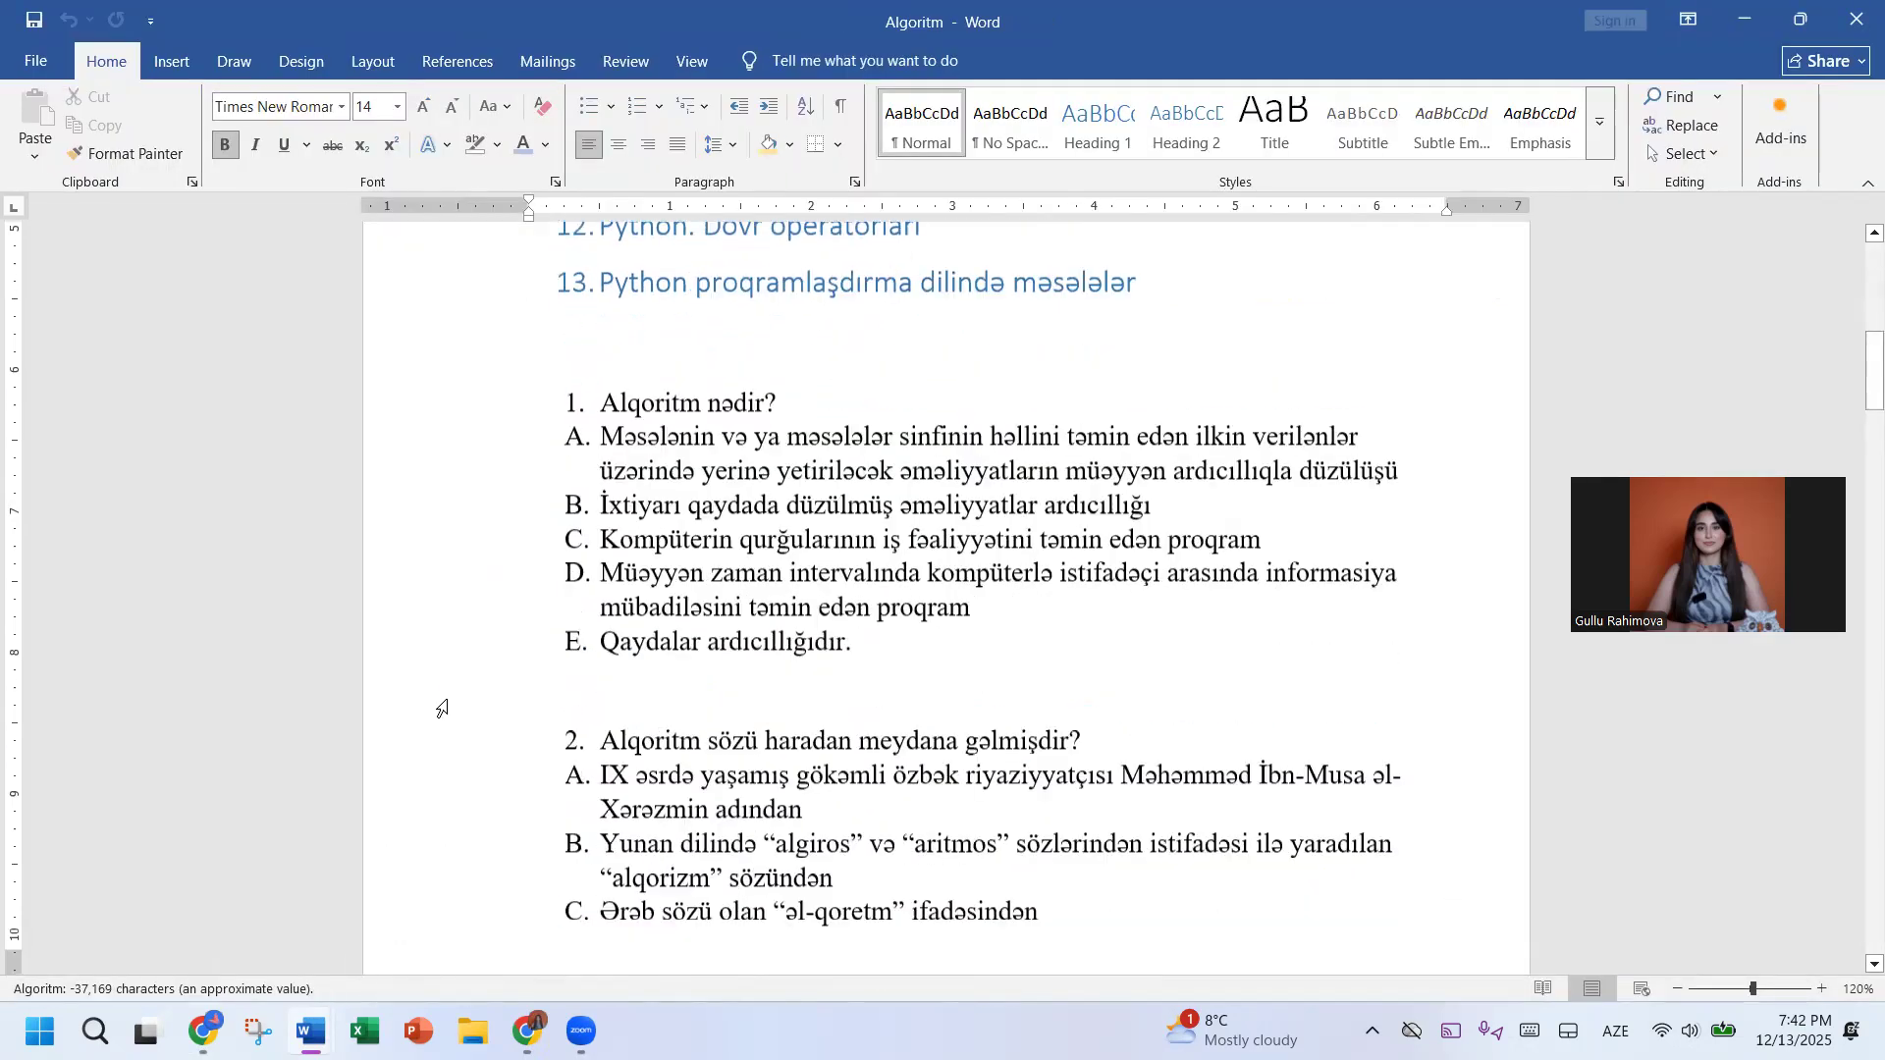
Step: Open the recent document Obyek yönlü proqramlaşdırma 1 and skim through its first pages
click(36, 61)
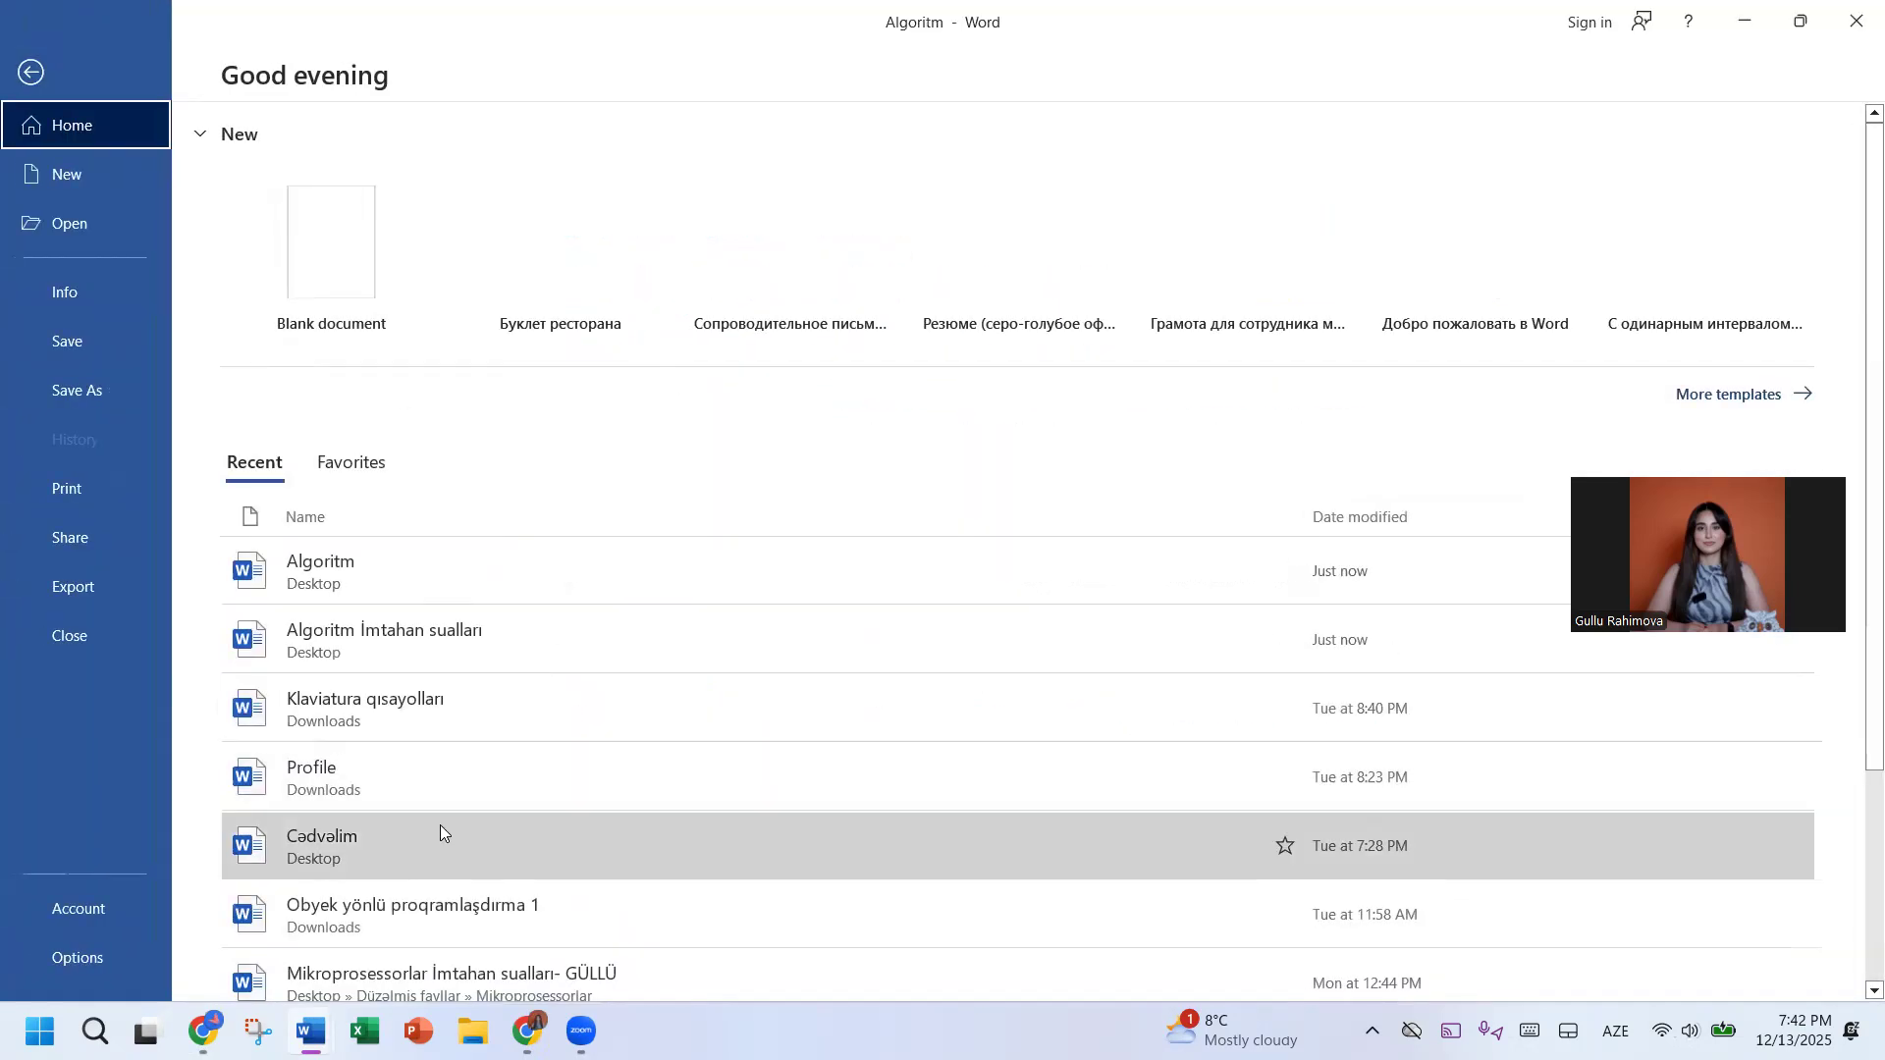
scroll(428, 836, down, 2)
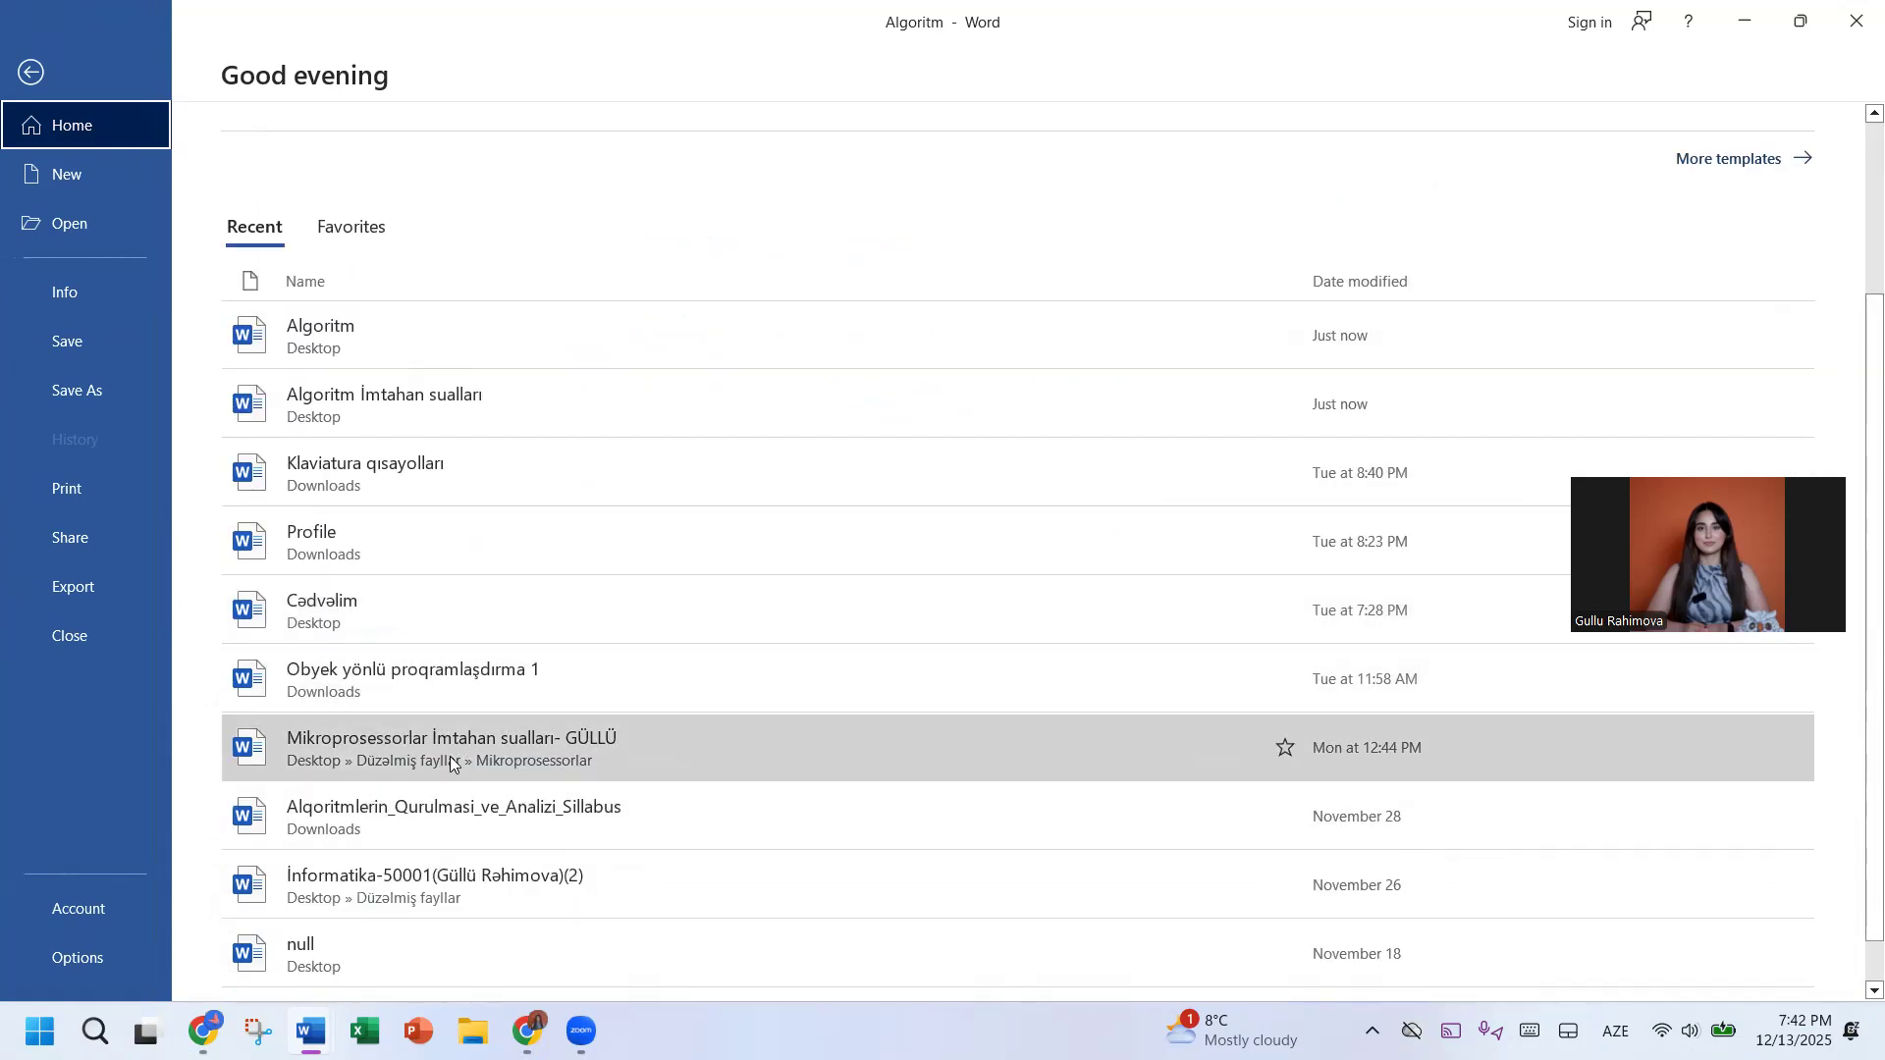
click(451, 701)
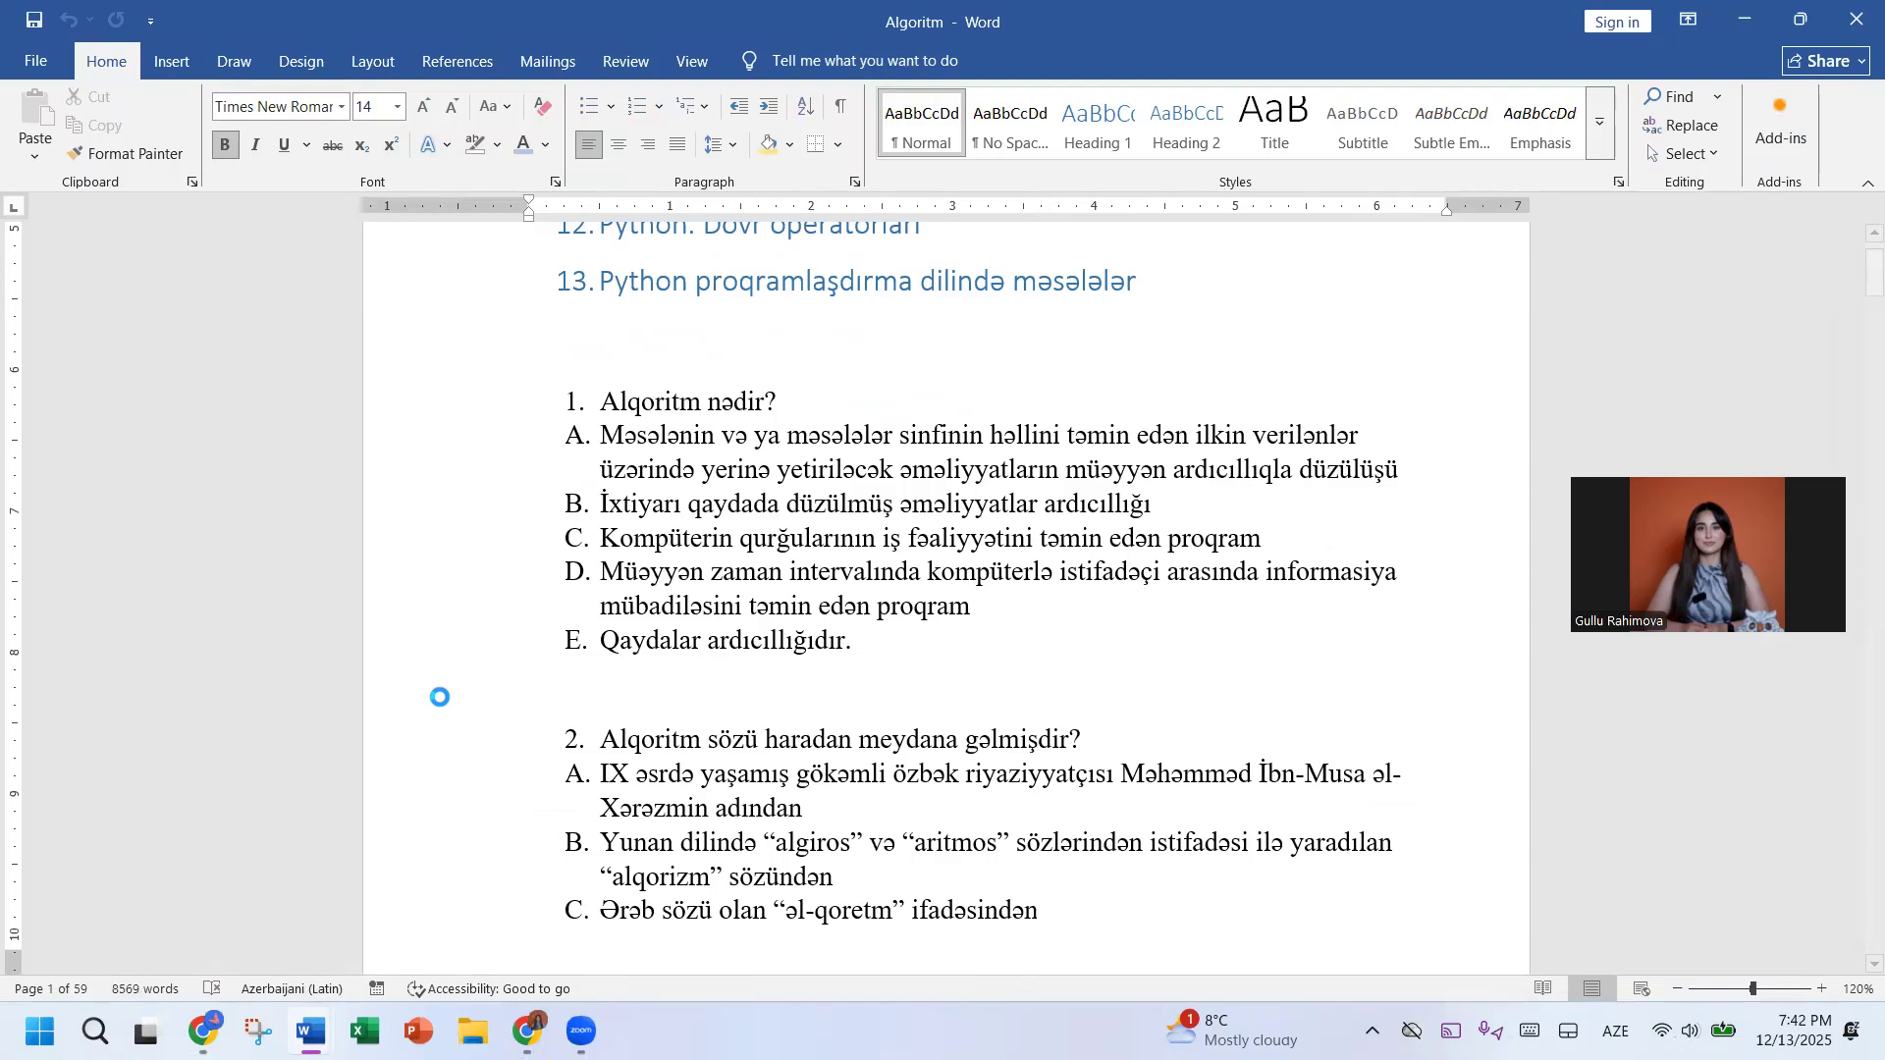
click(440, 704)
scroll(989, 615, down, 2)
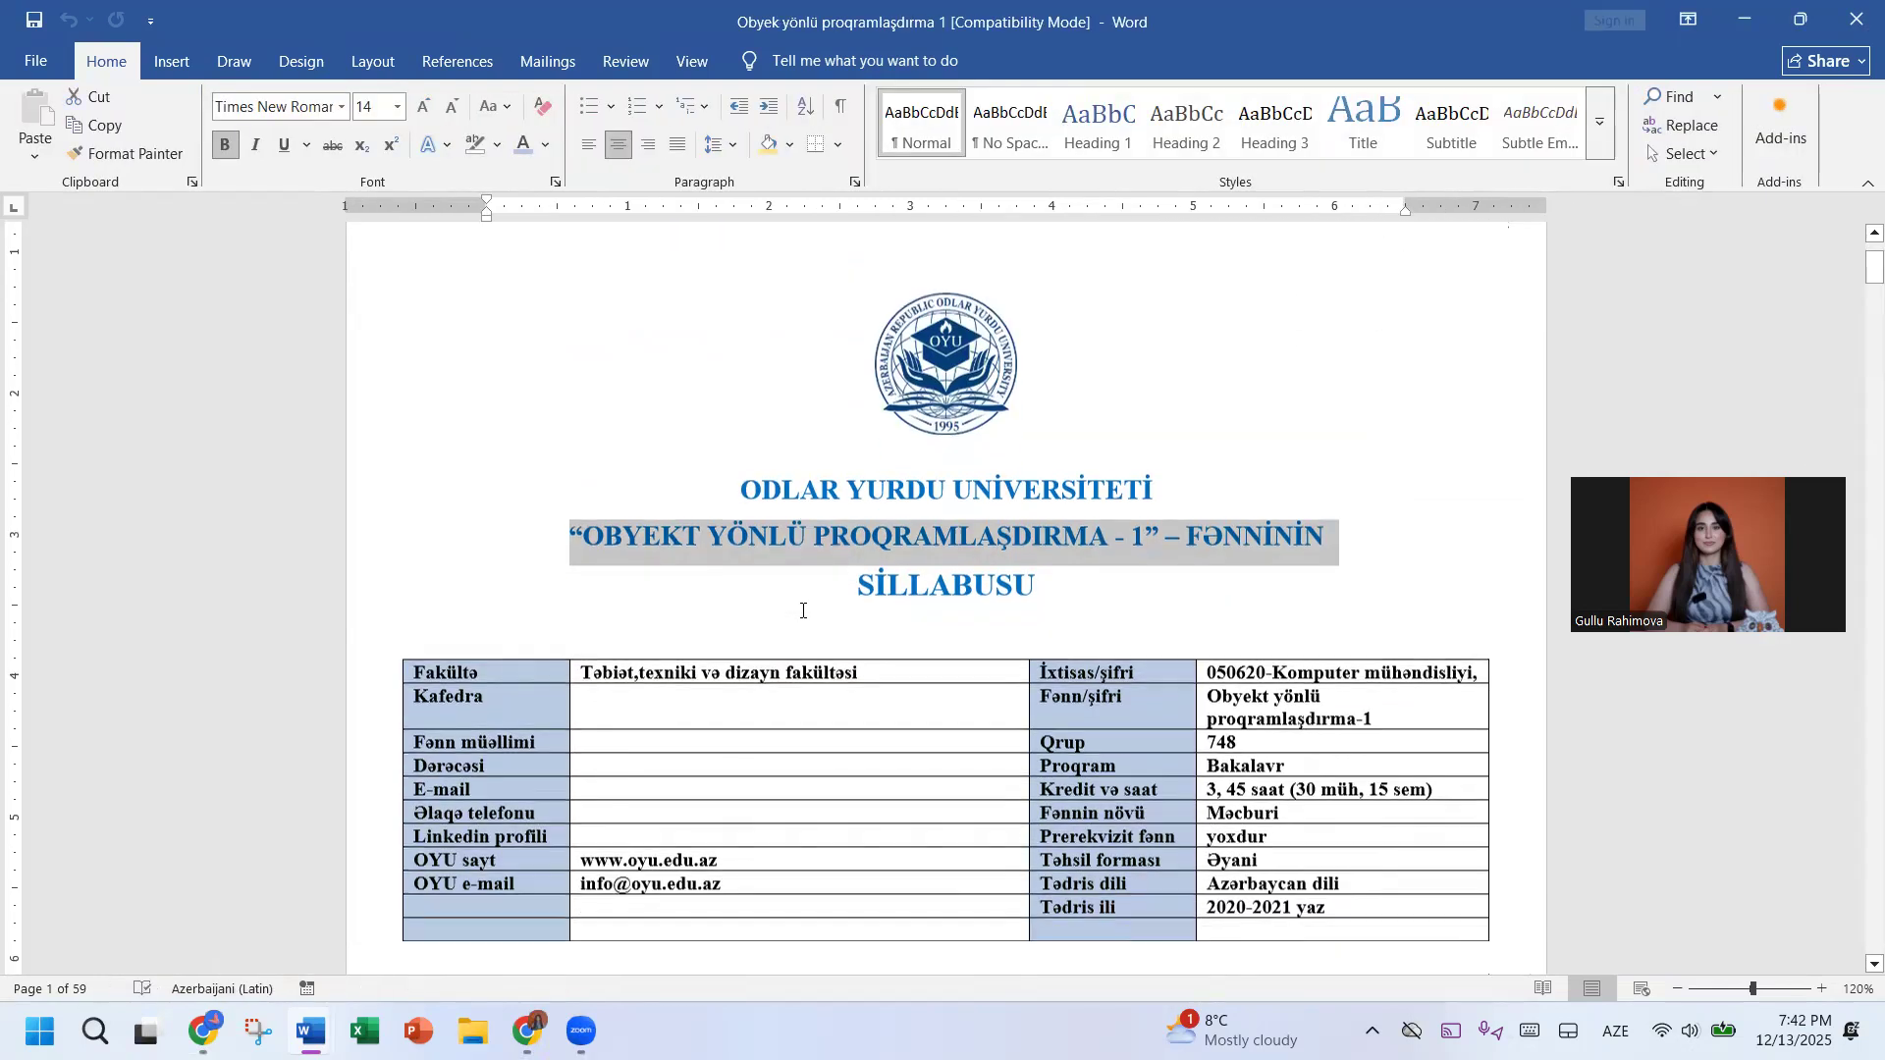
scroll(989, 615, down, 15)
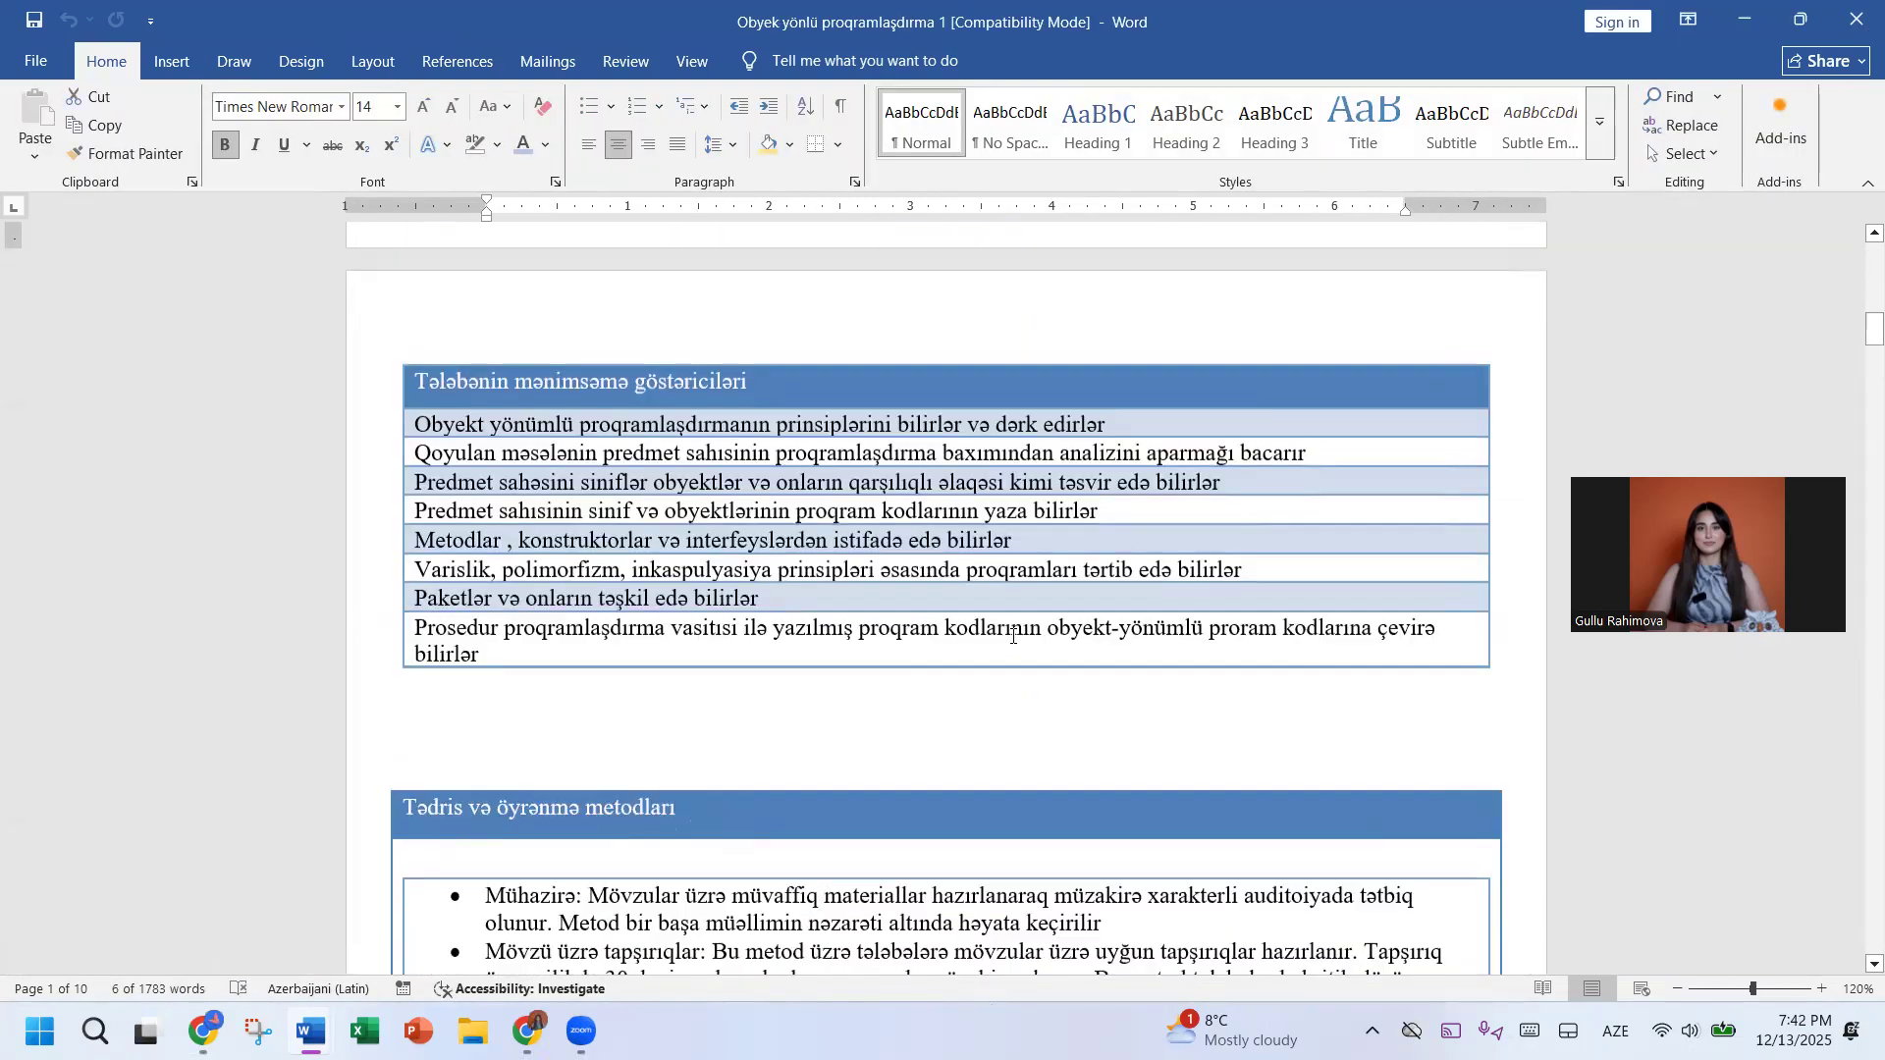
scroll(1012, 636, up, 15)
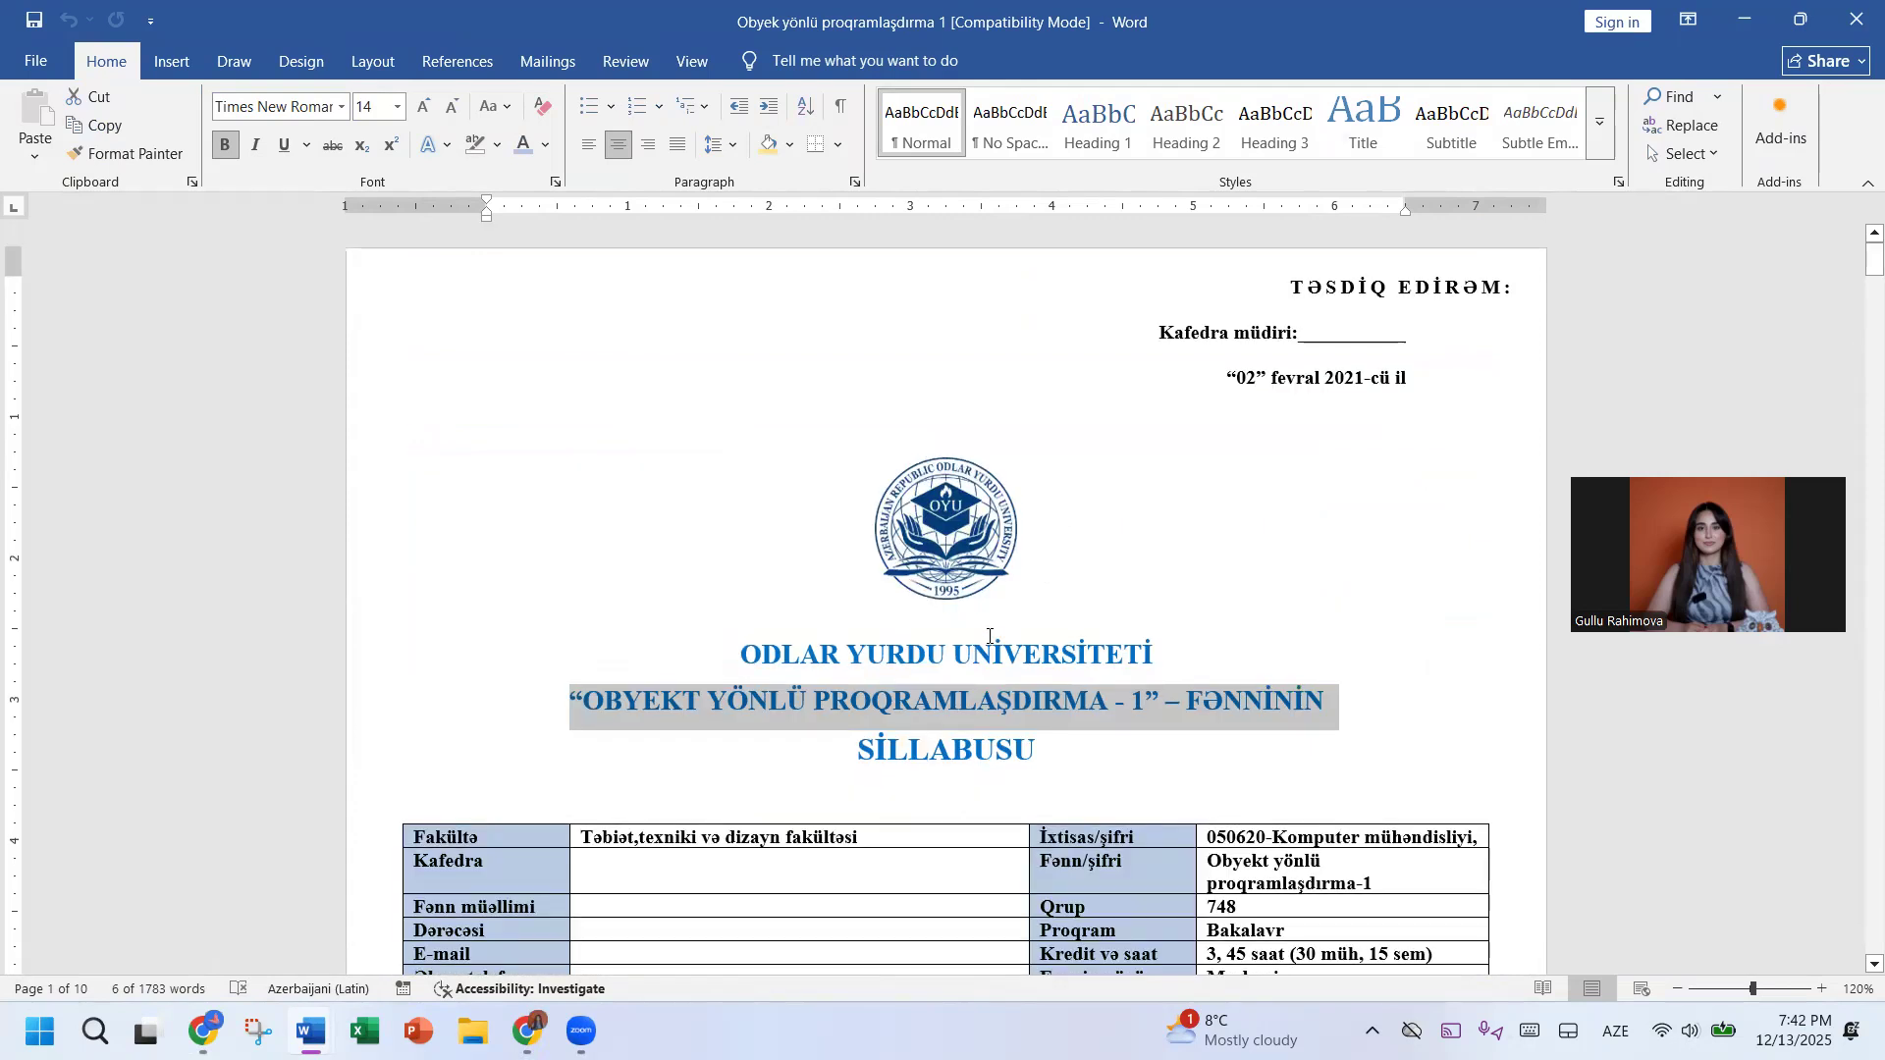
Step: Select all text formatted like the word ODLAR in the title on the first page
click(990, 636)
double_click(822, 661)
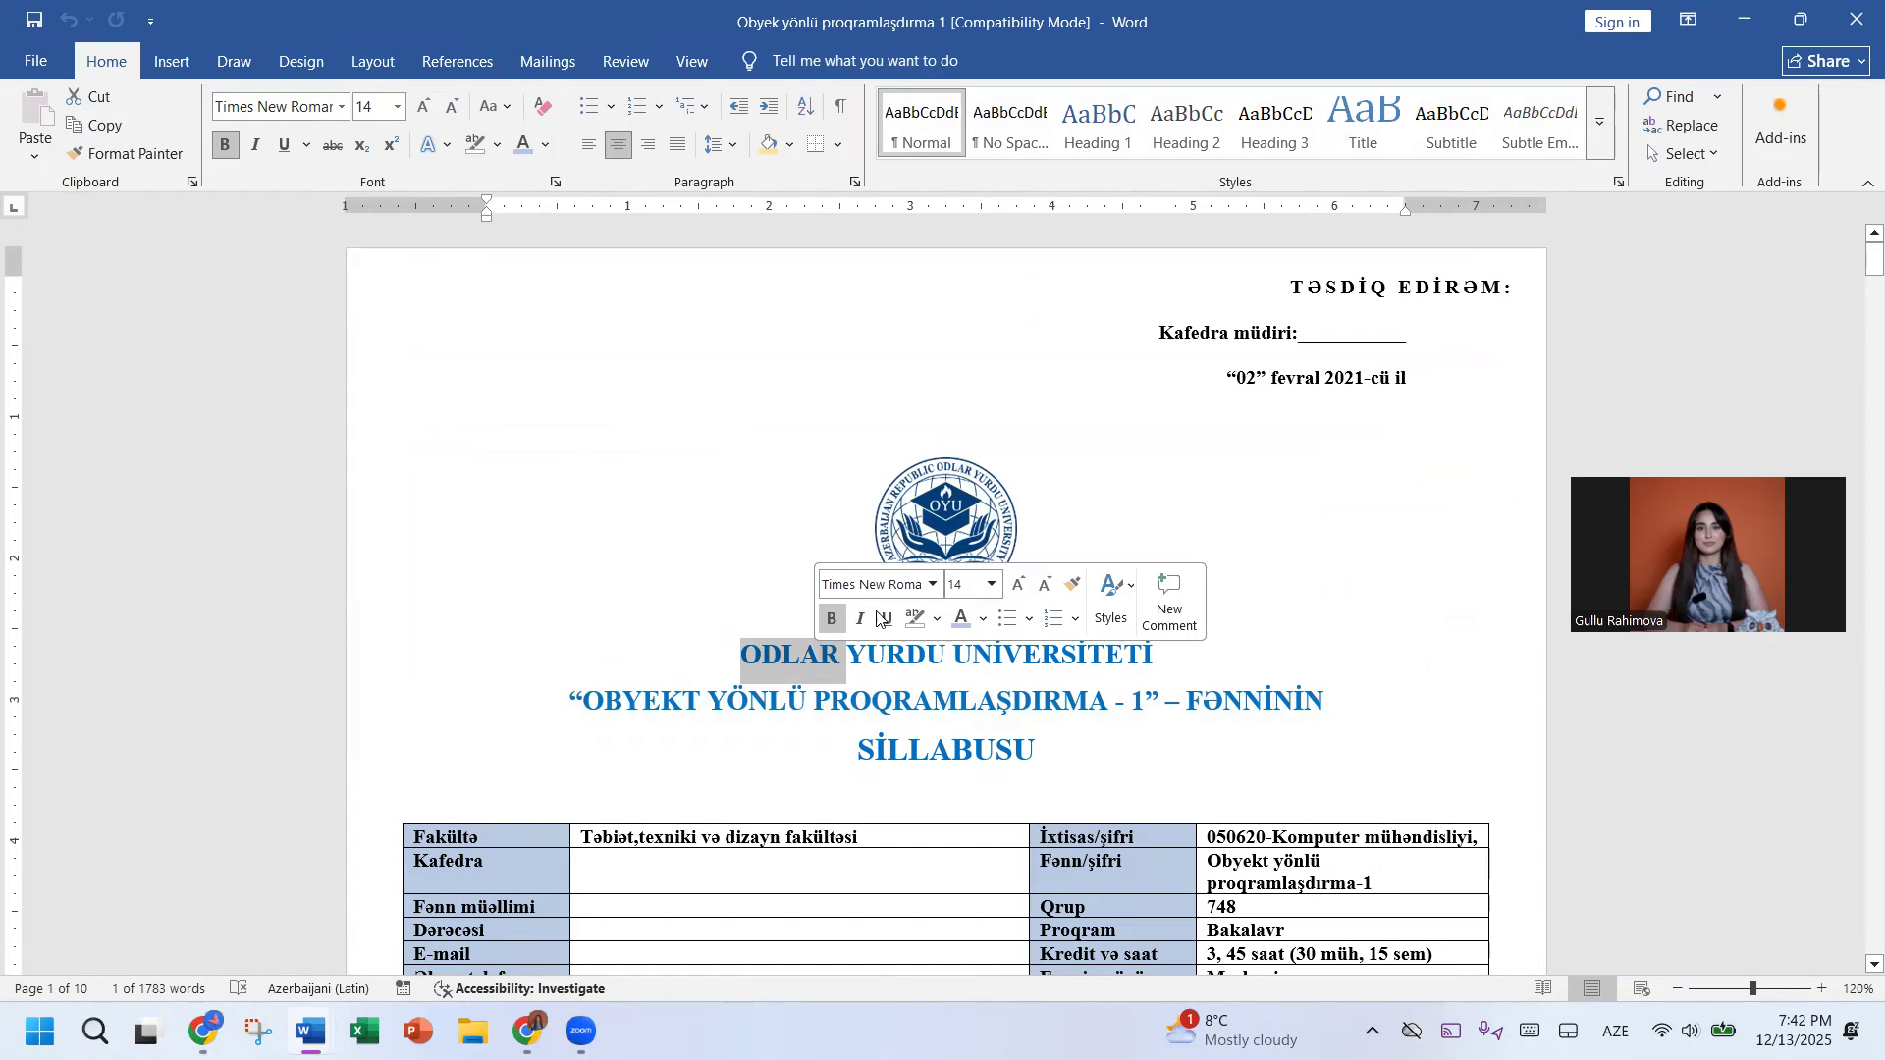
click(1672, 155)
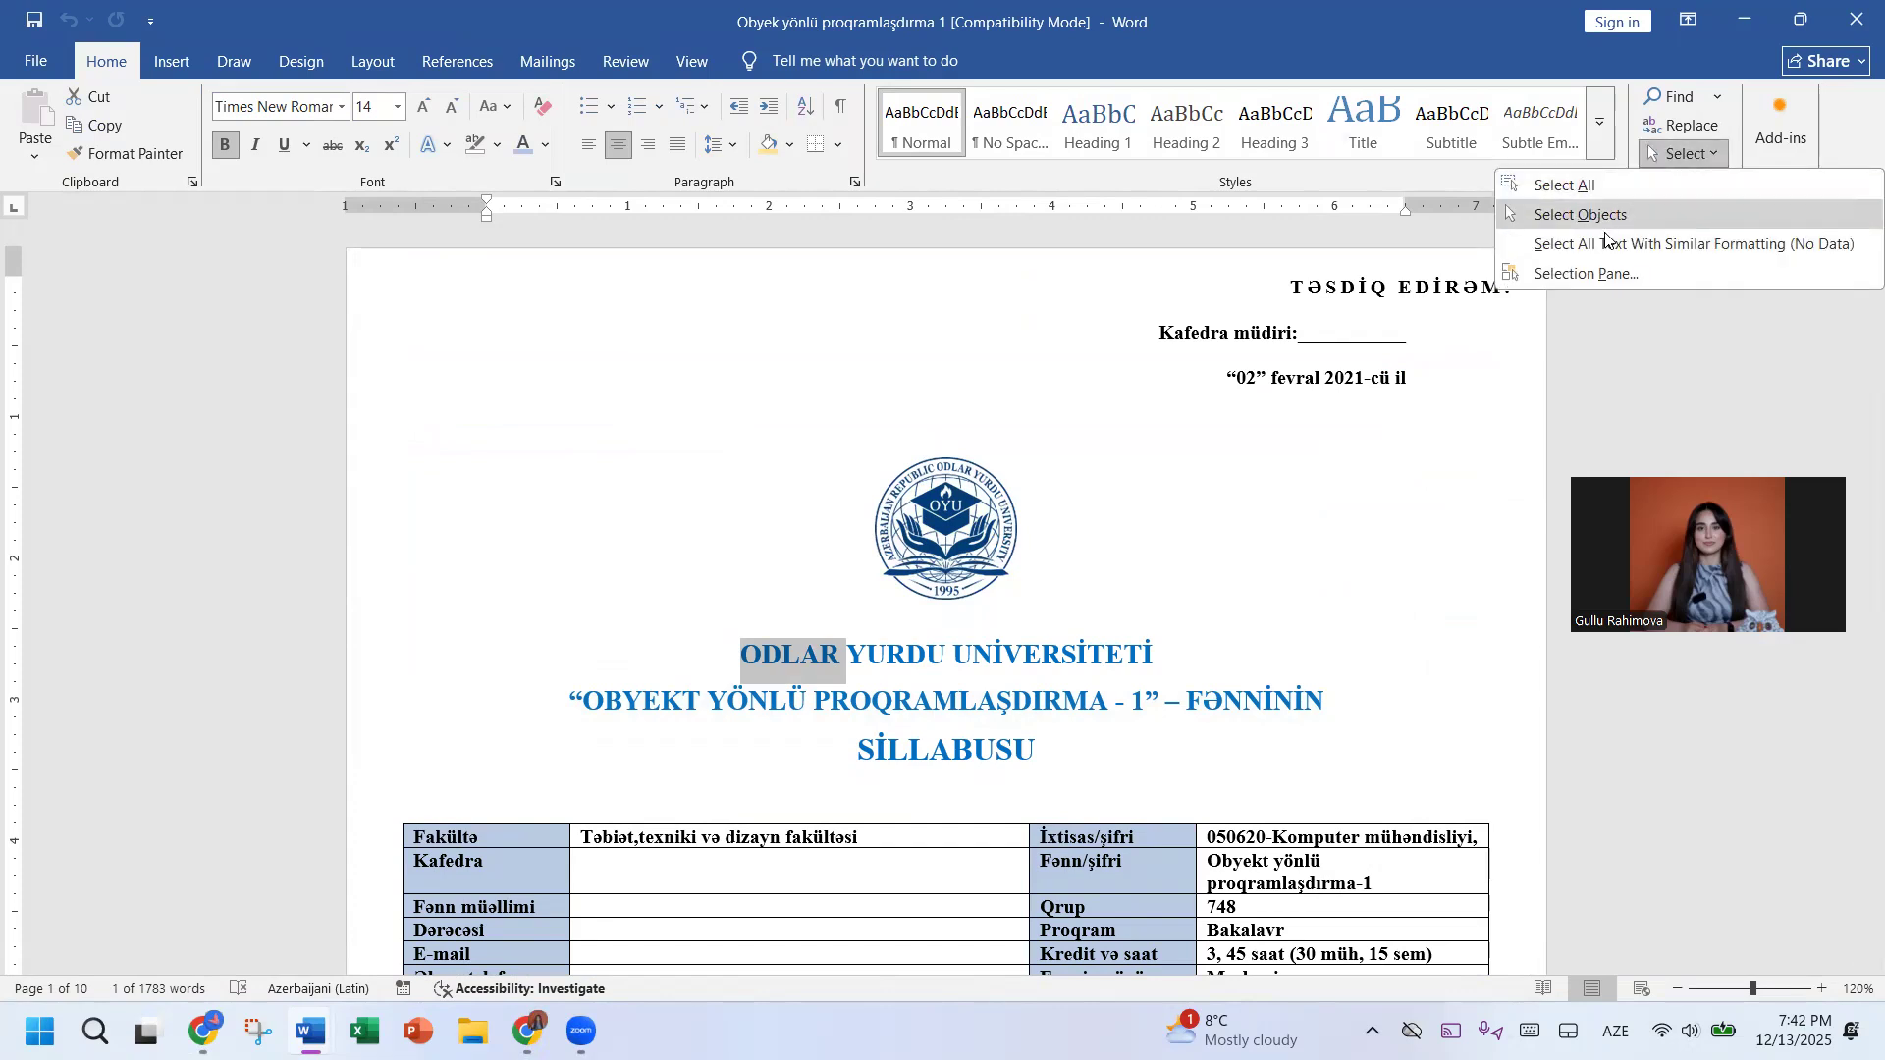
click(1764, 245)
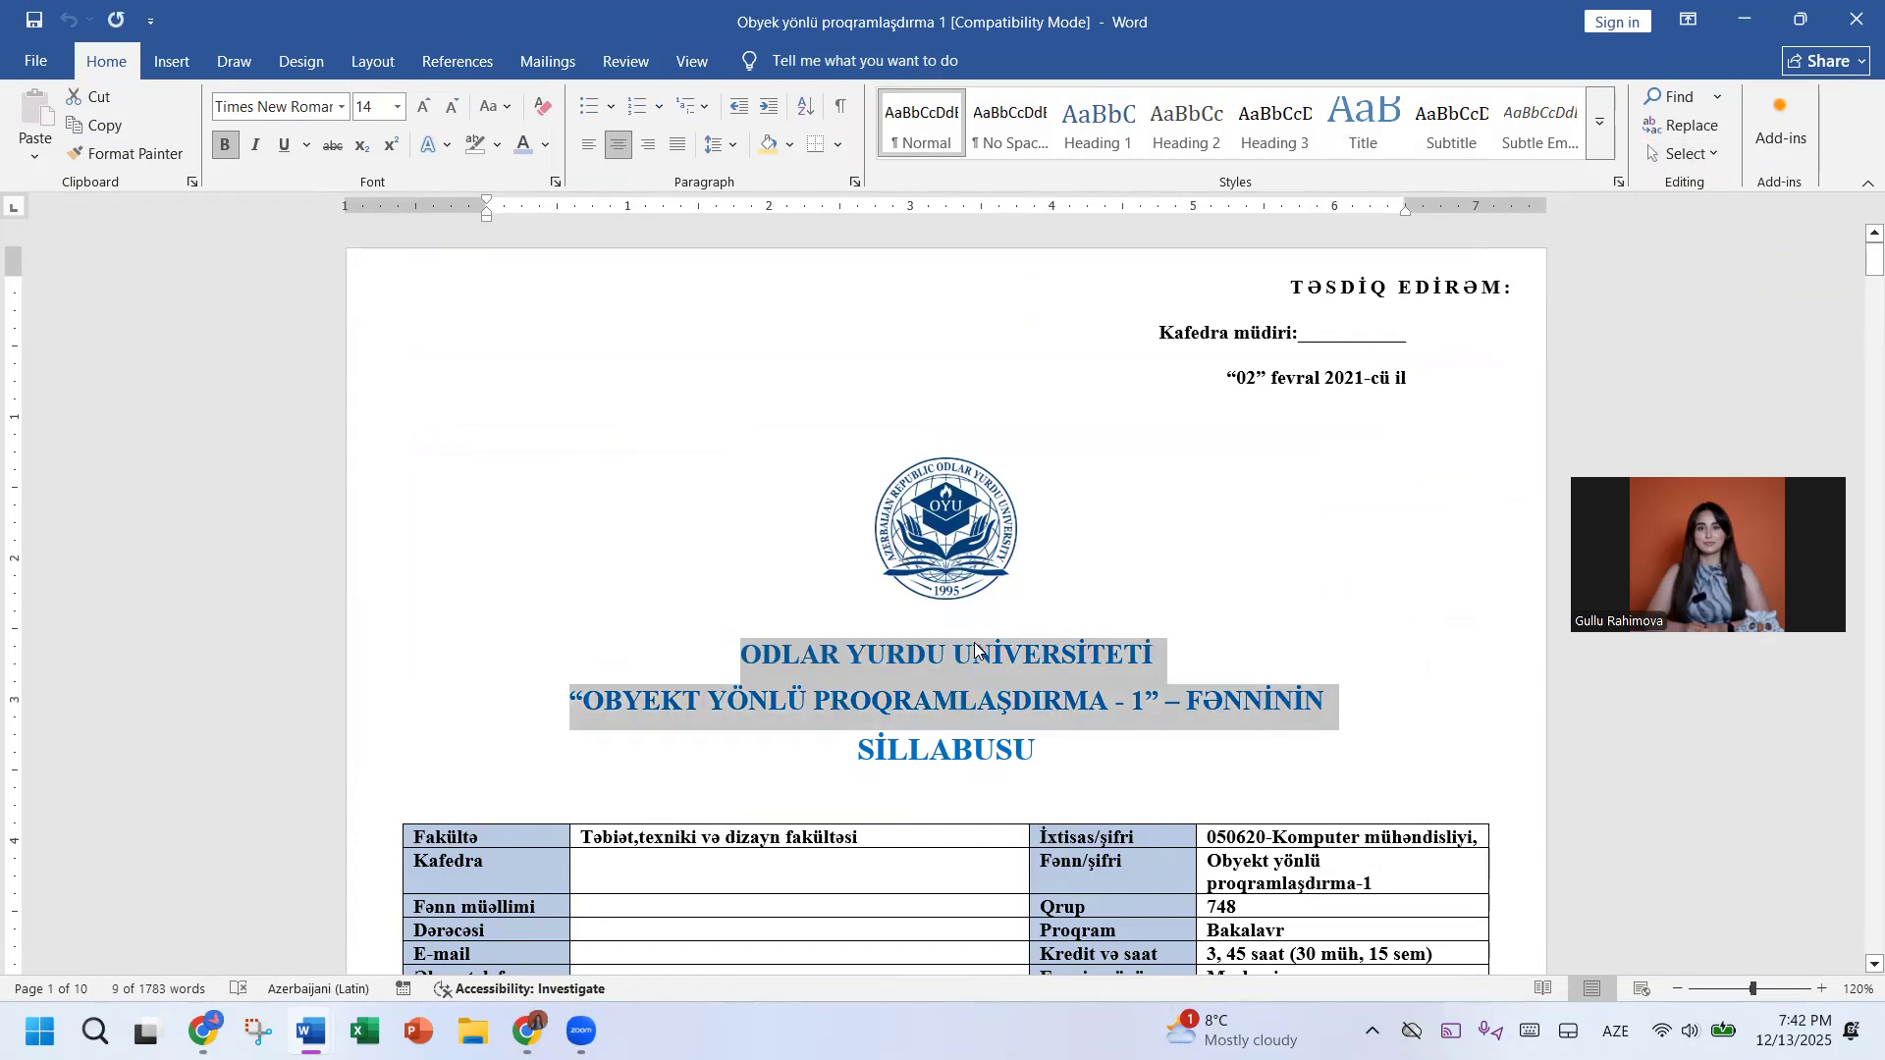
Step: Select all text formatted like the slideshare.net hyperlink in the additional electronic resources table
scroll(974, 642, down, 15)
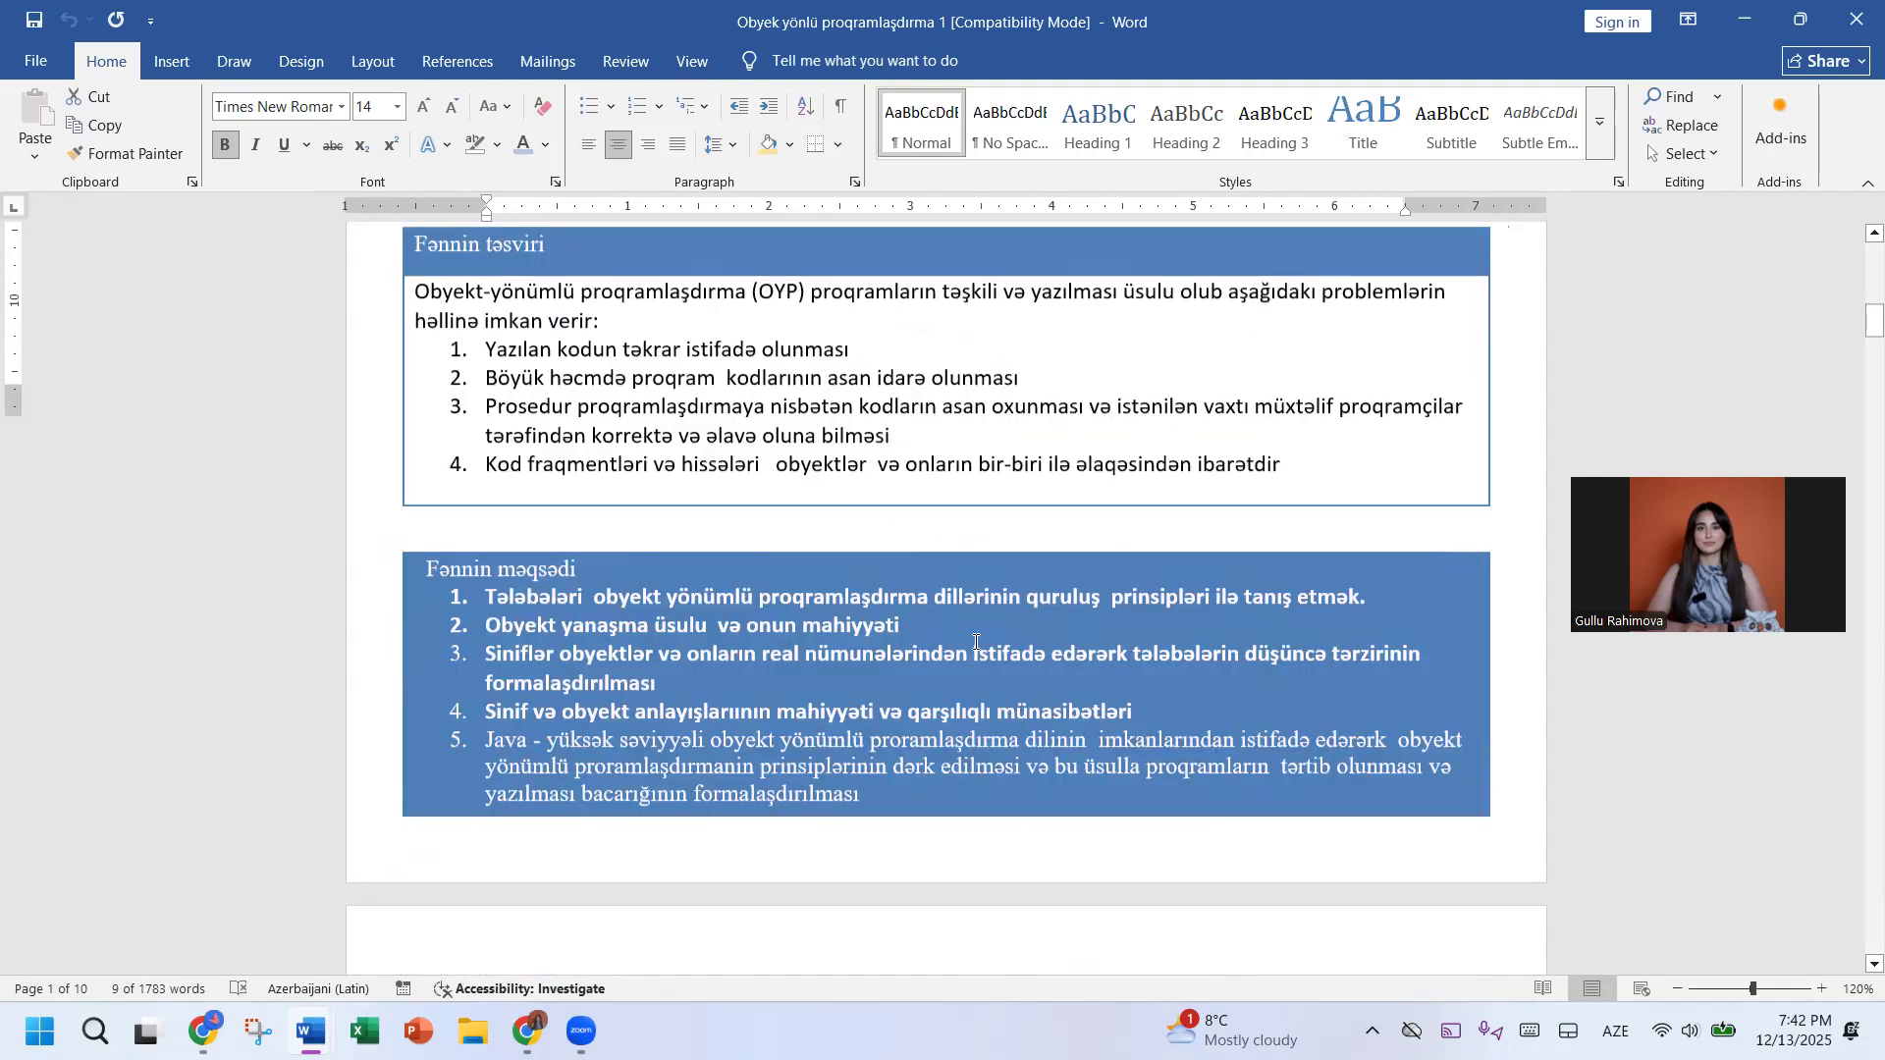
scroll(974, 642, down, 10)
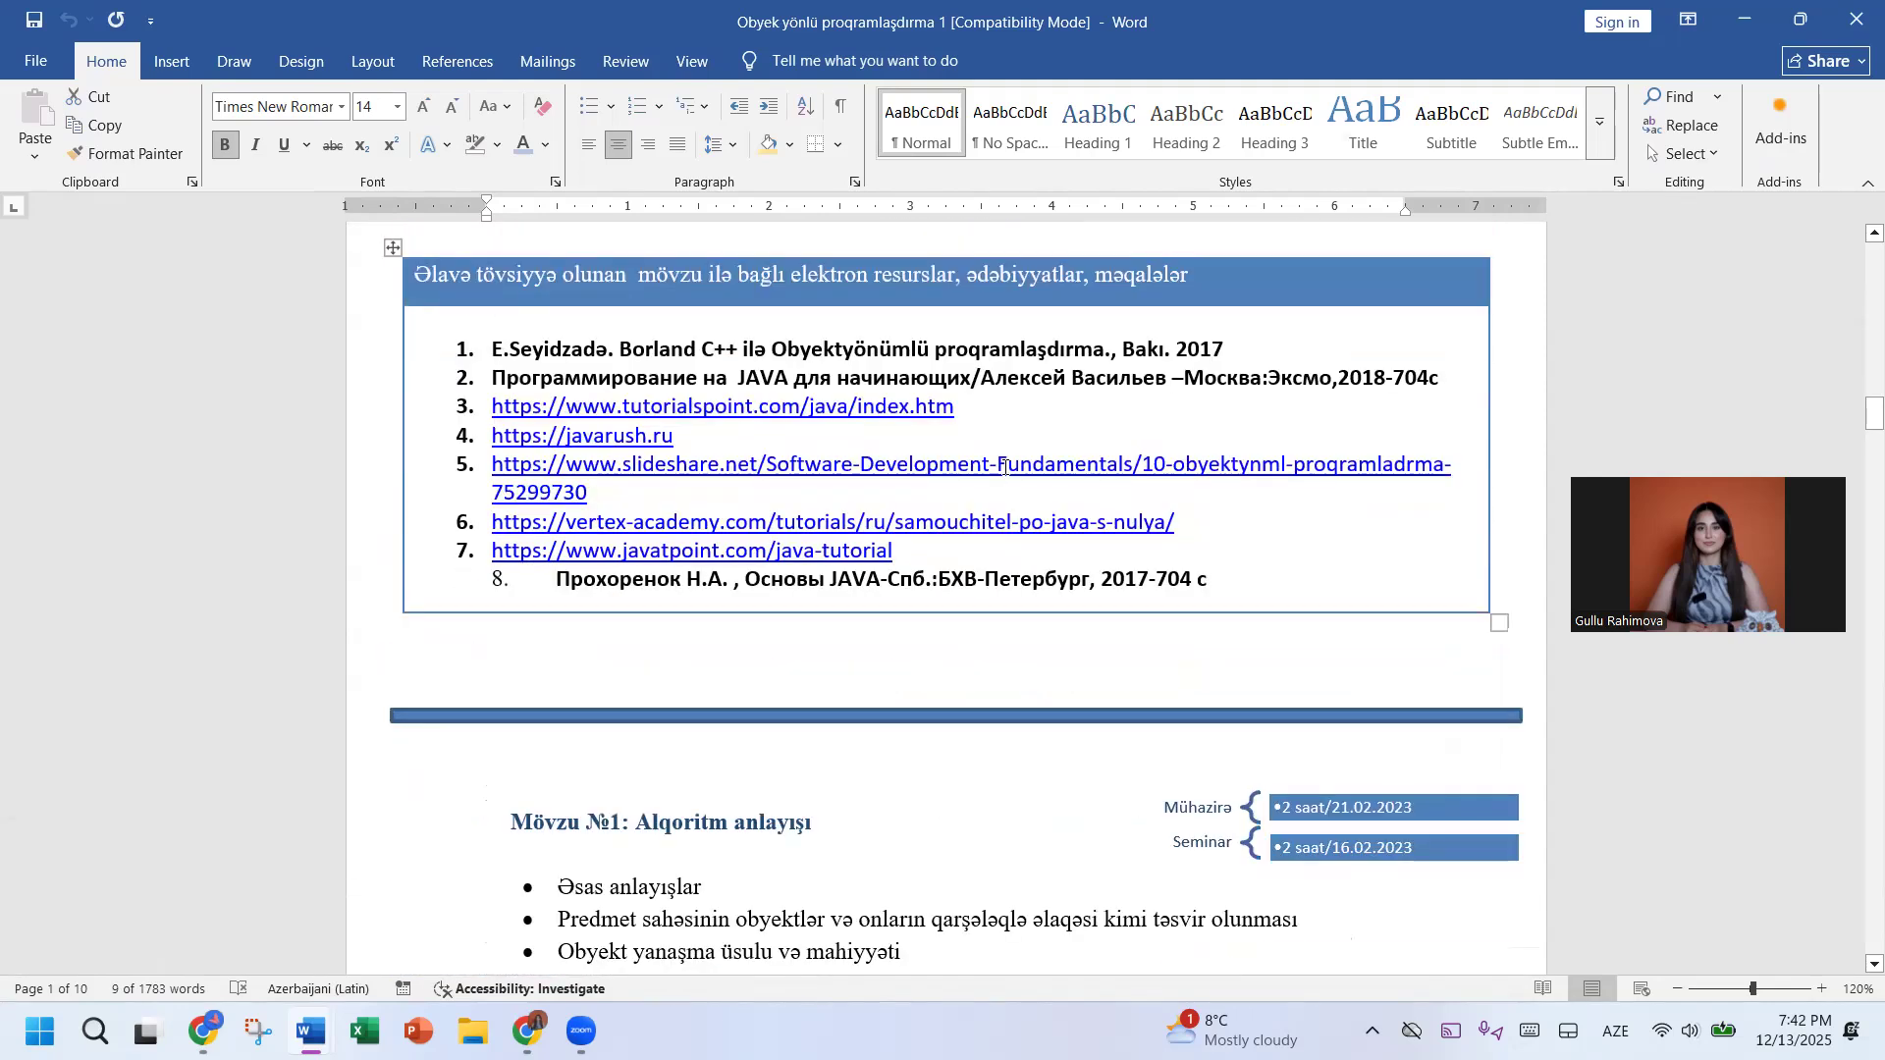
double_click(1004, 465)
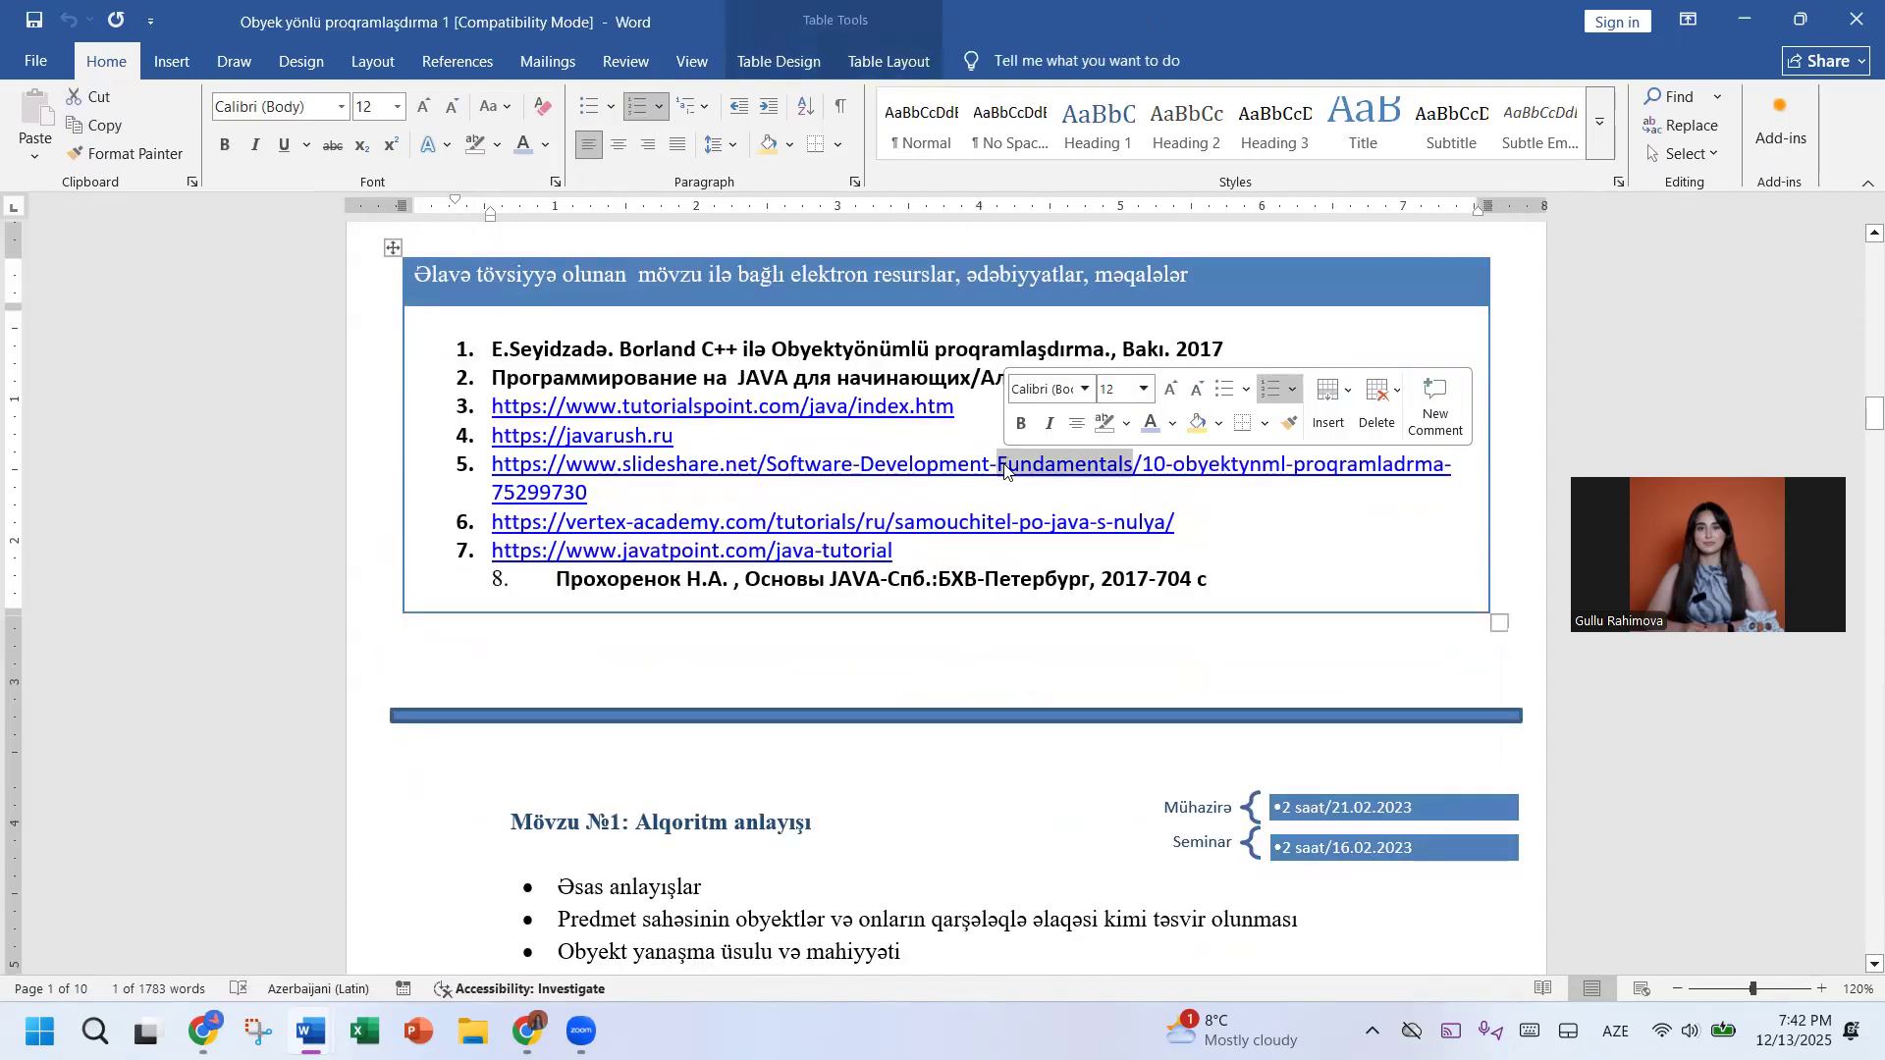
click(1699, 157)
click(1720, 244)
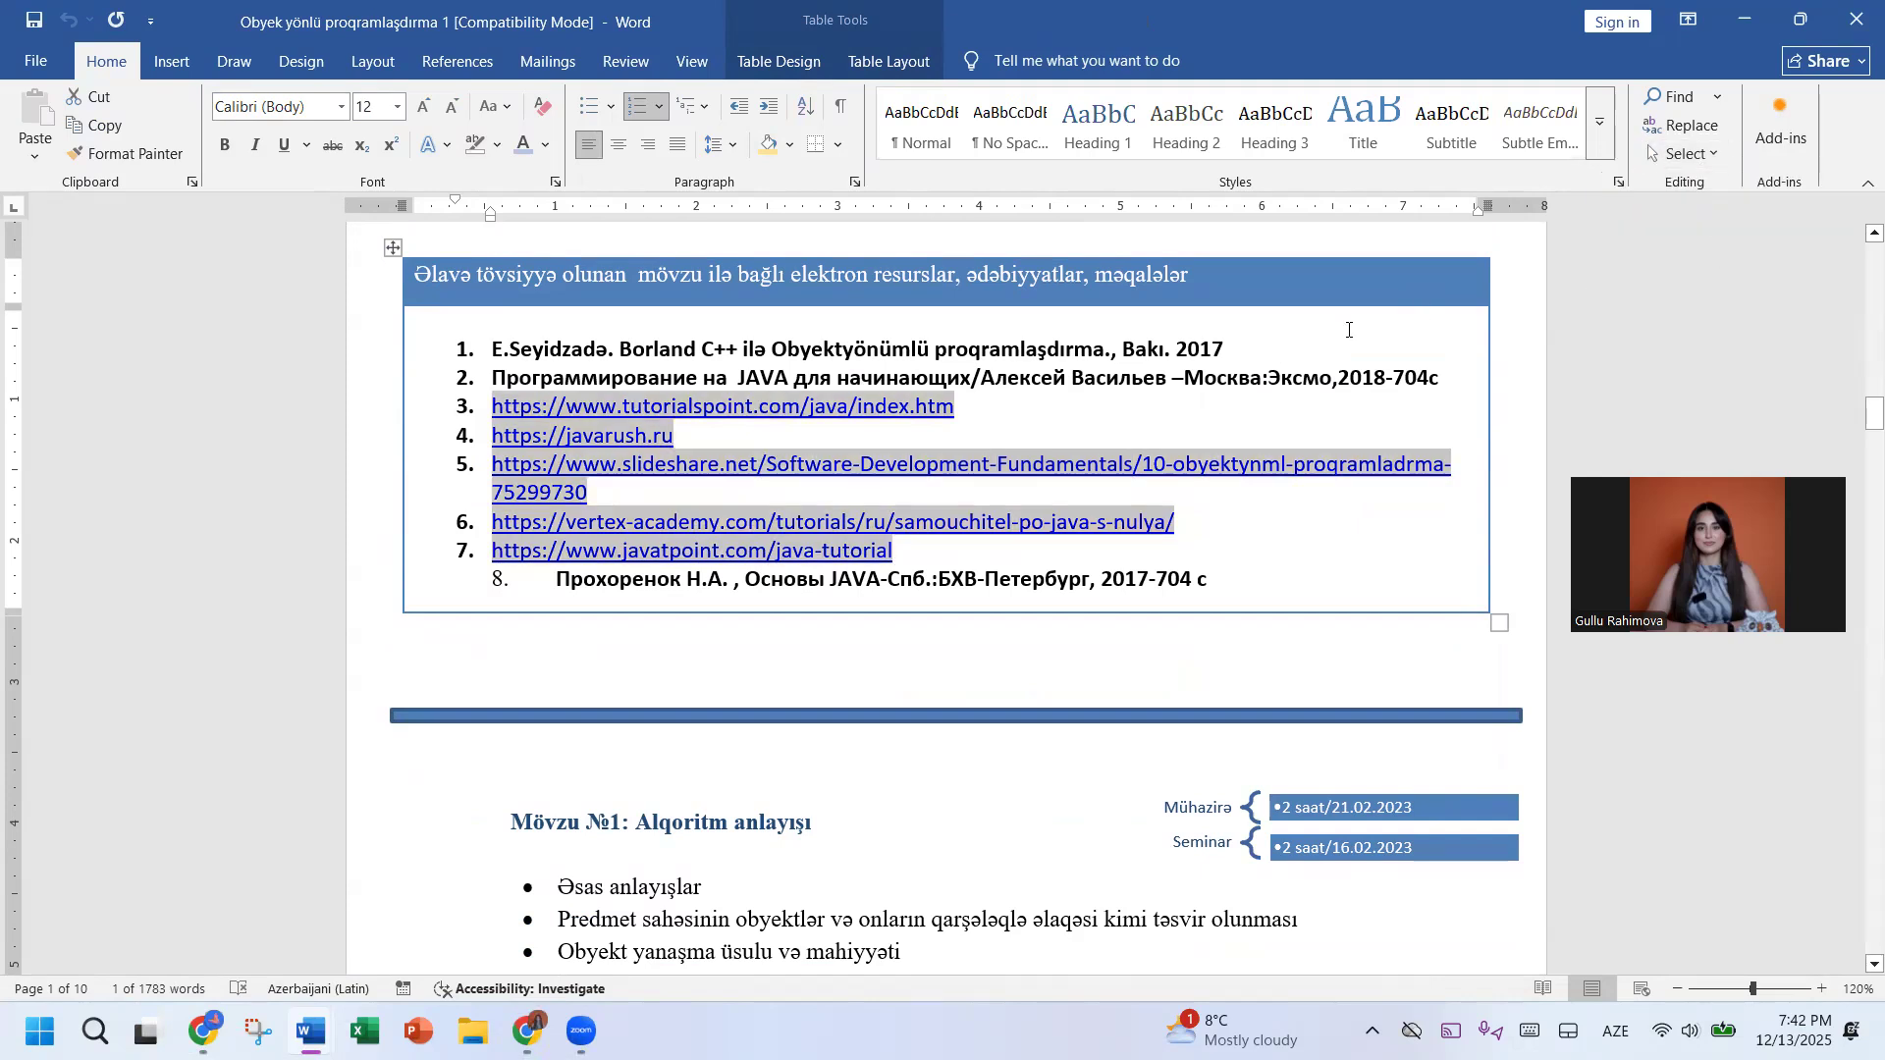
Step: Change the font colour of all the selected hyperlinks to the theme red and check them through the document
scroll(1347, 329, up, 7)
scroll(1348, 328, down, 7)
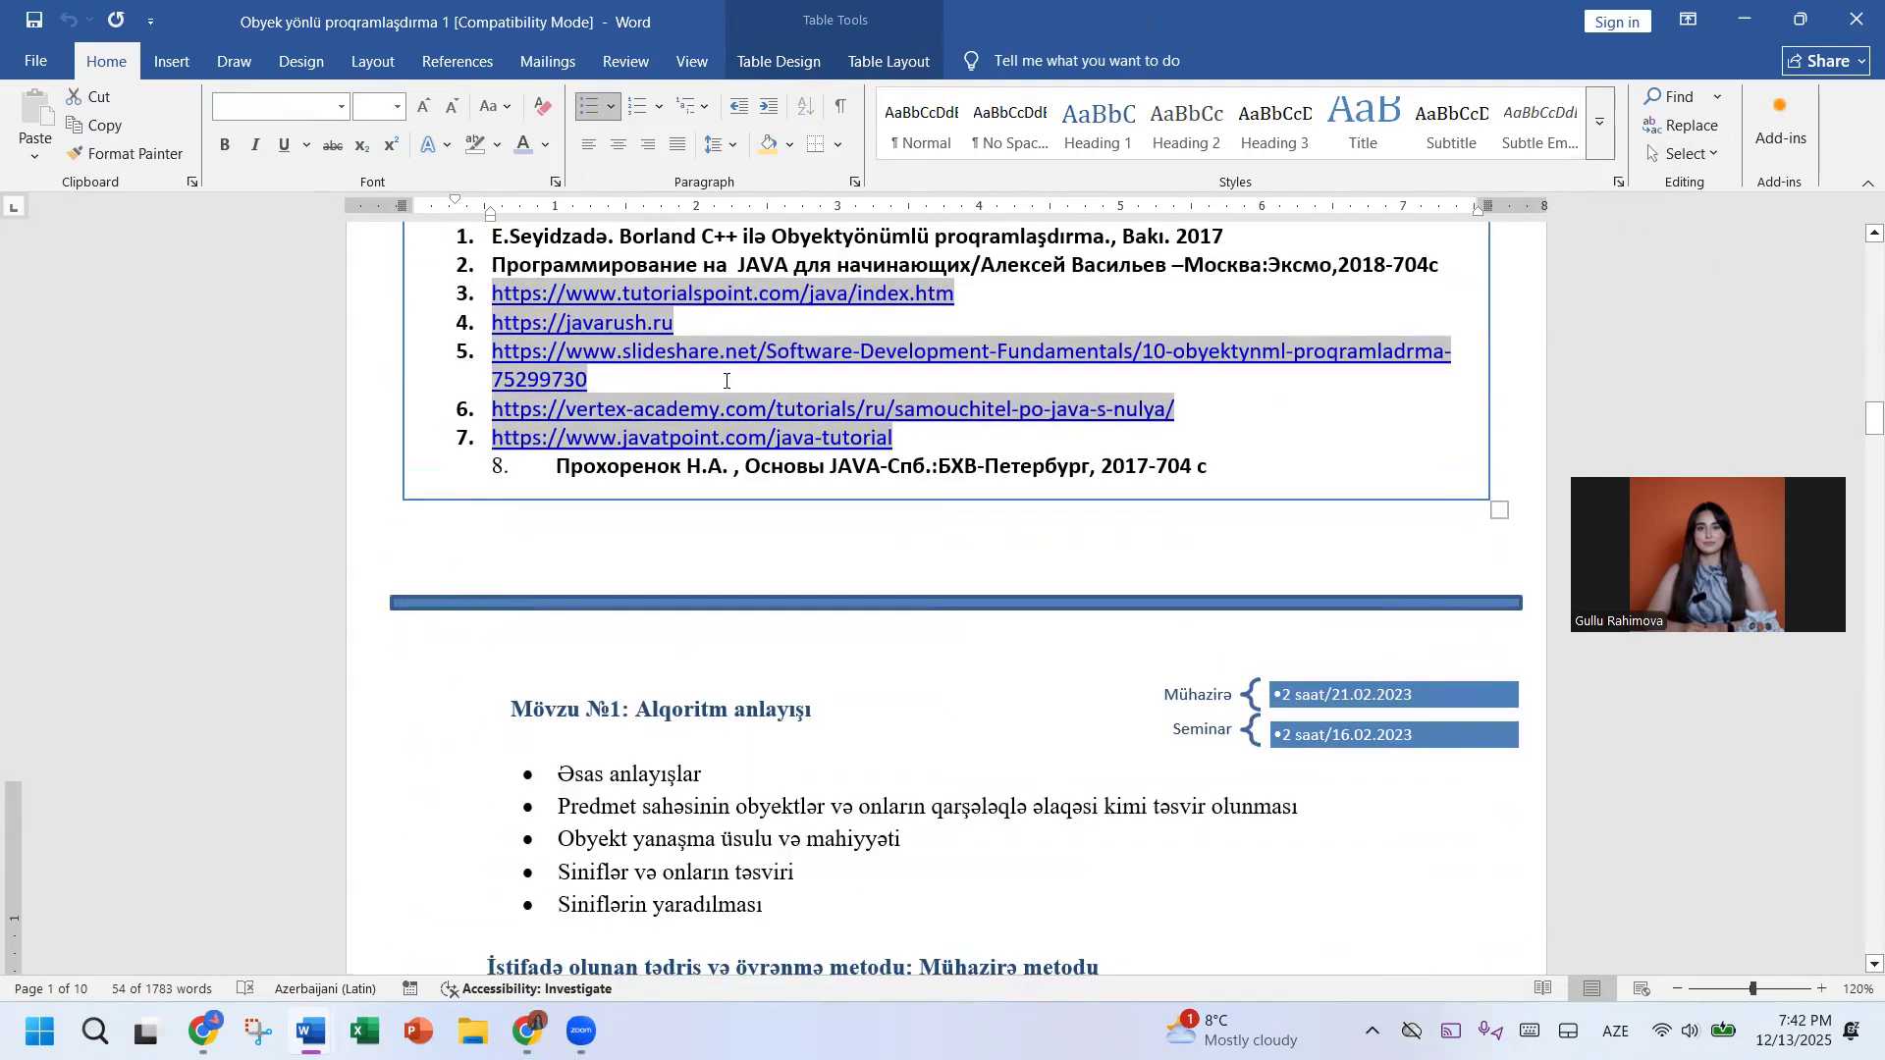
scroll(706, 382, down, 10)
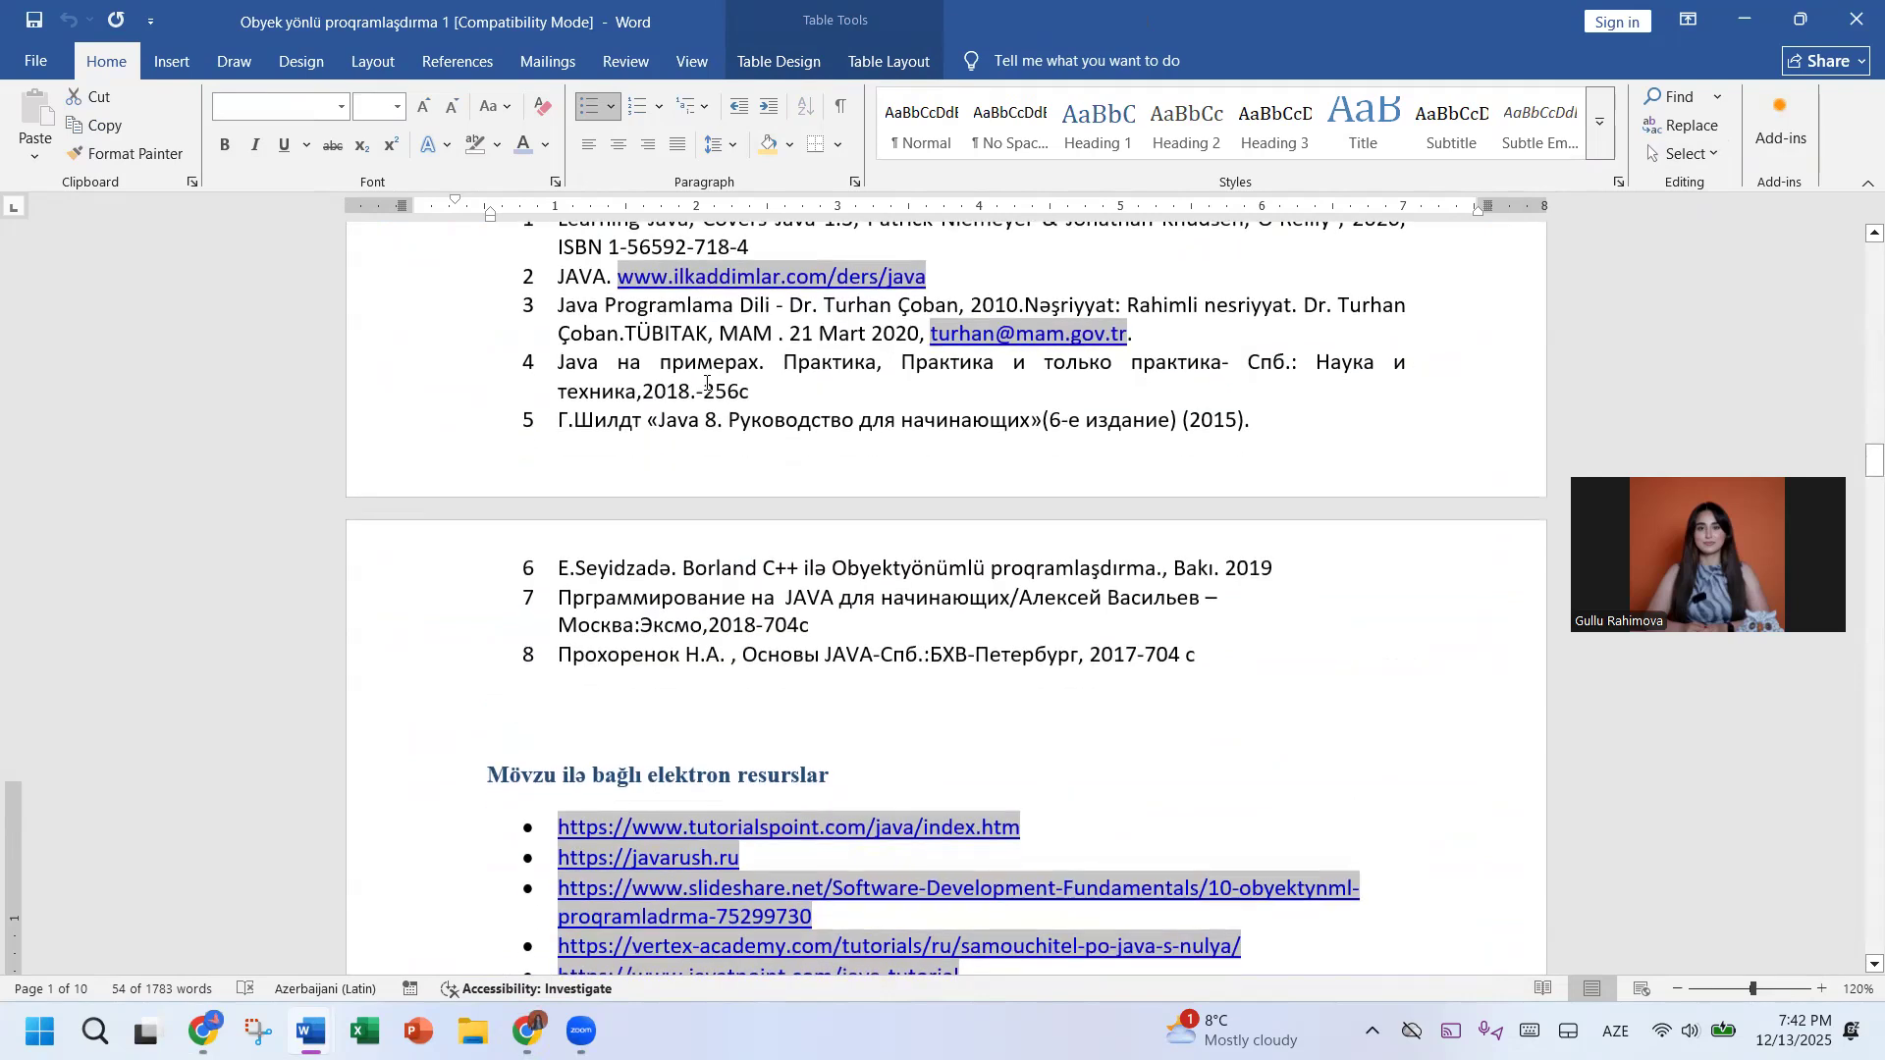
scroll(706, 383, up, 4)
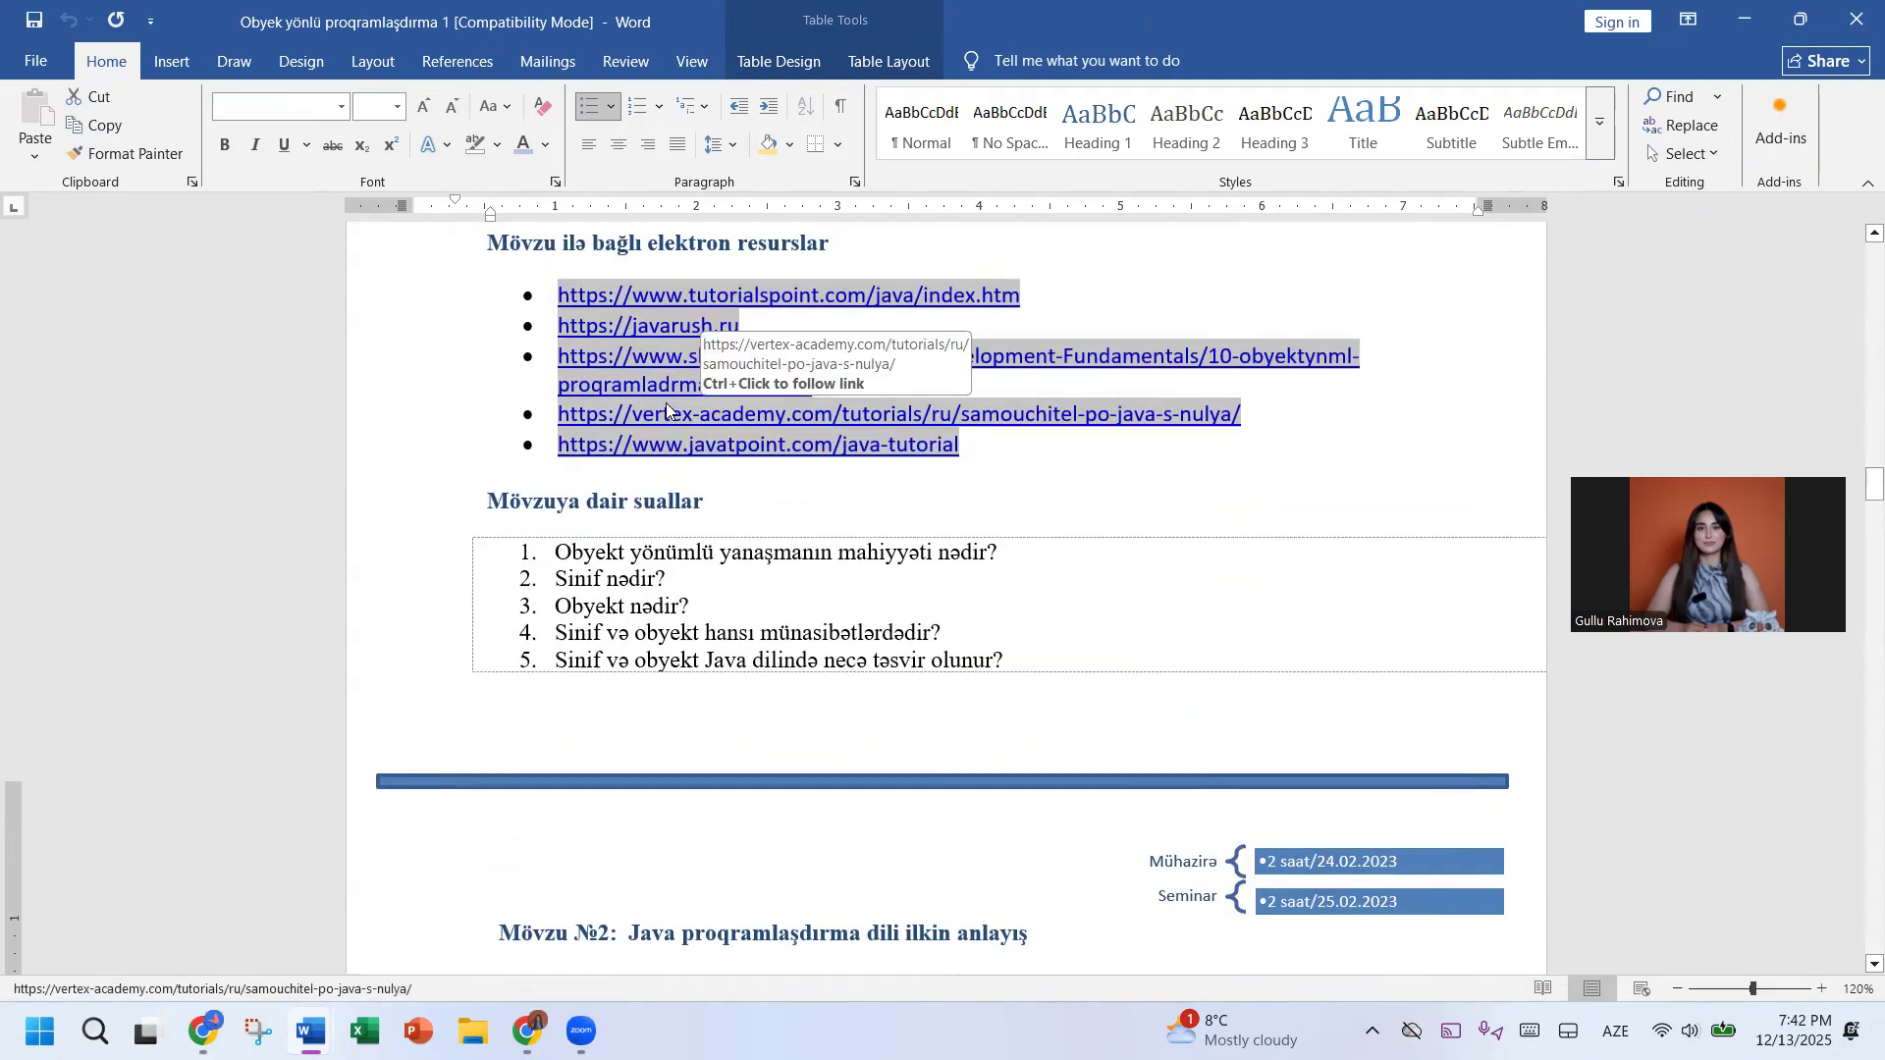
scroll(666, 402, down, 3)
scroll(665, 403, down, 8)
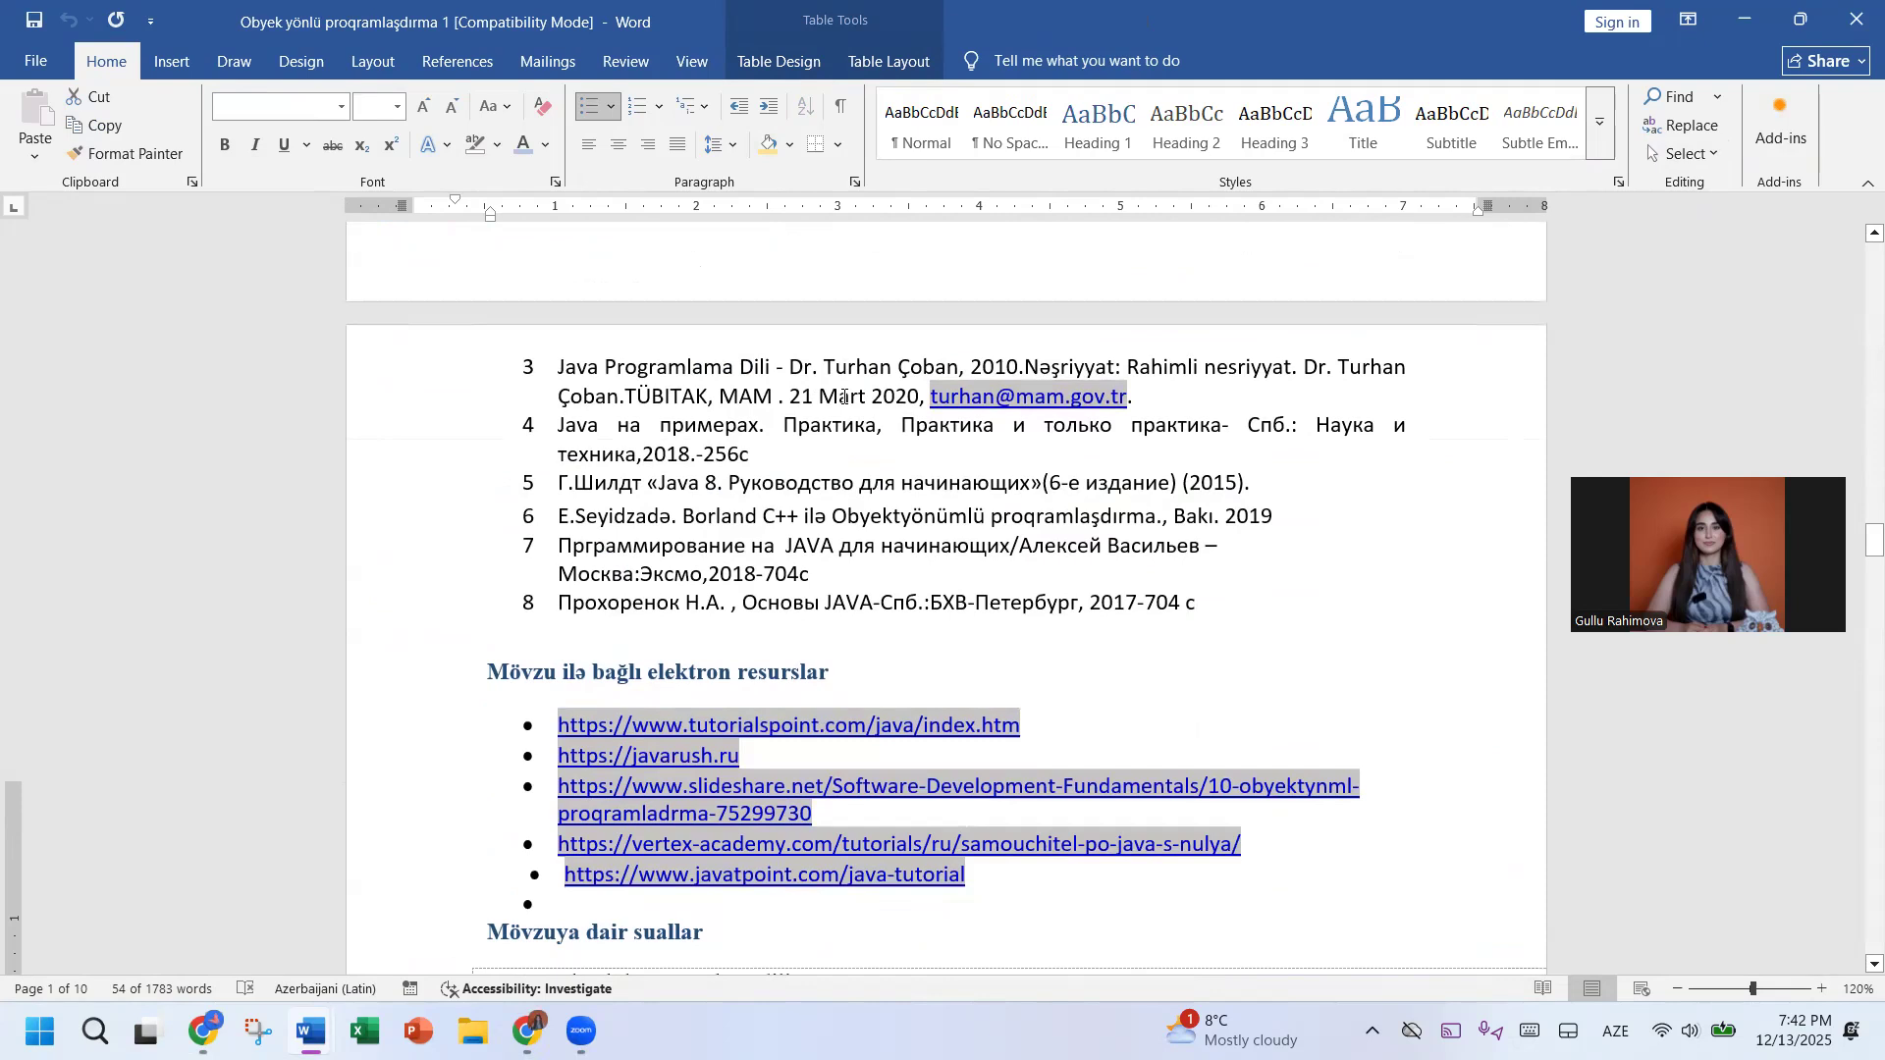
click(550, 151)
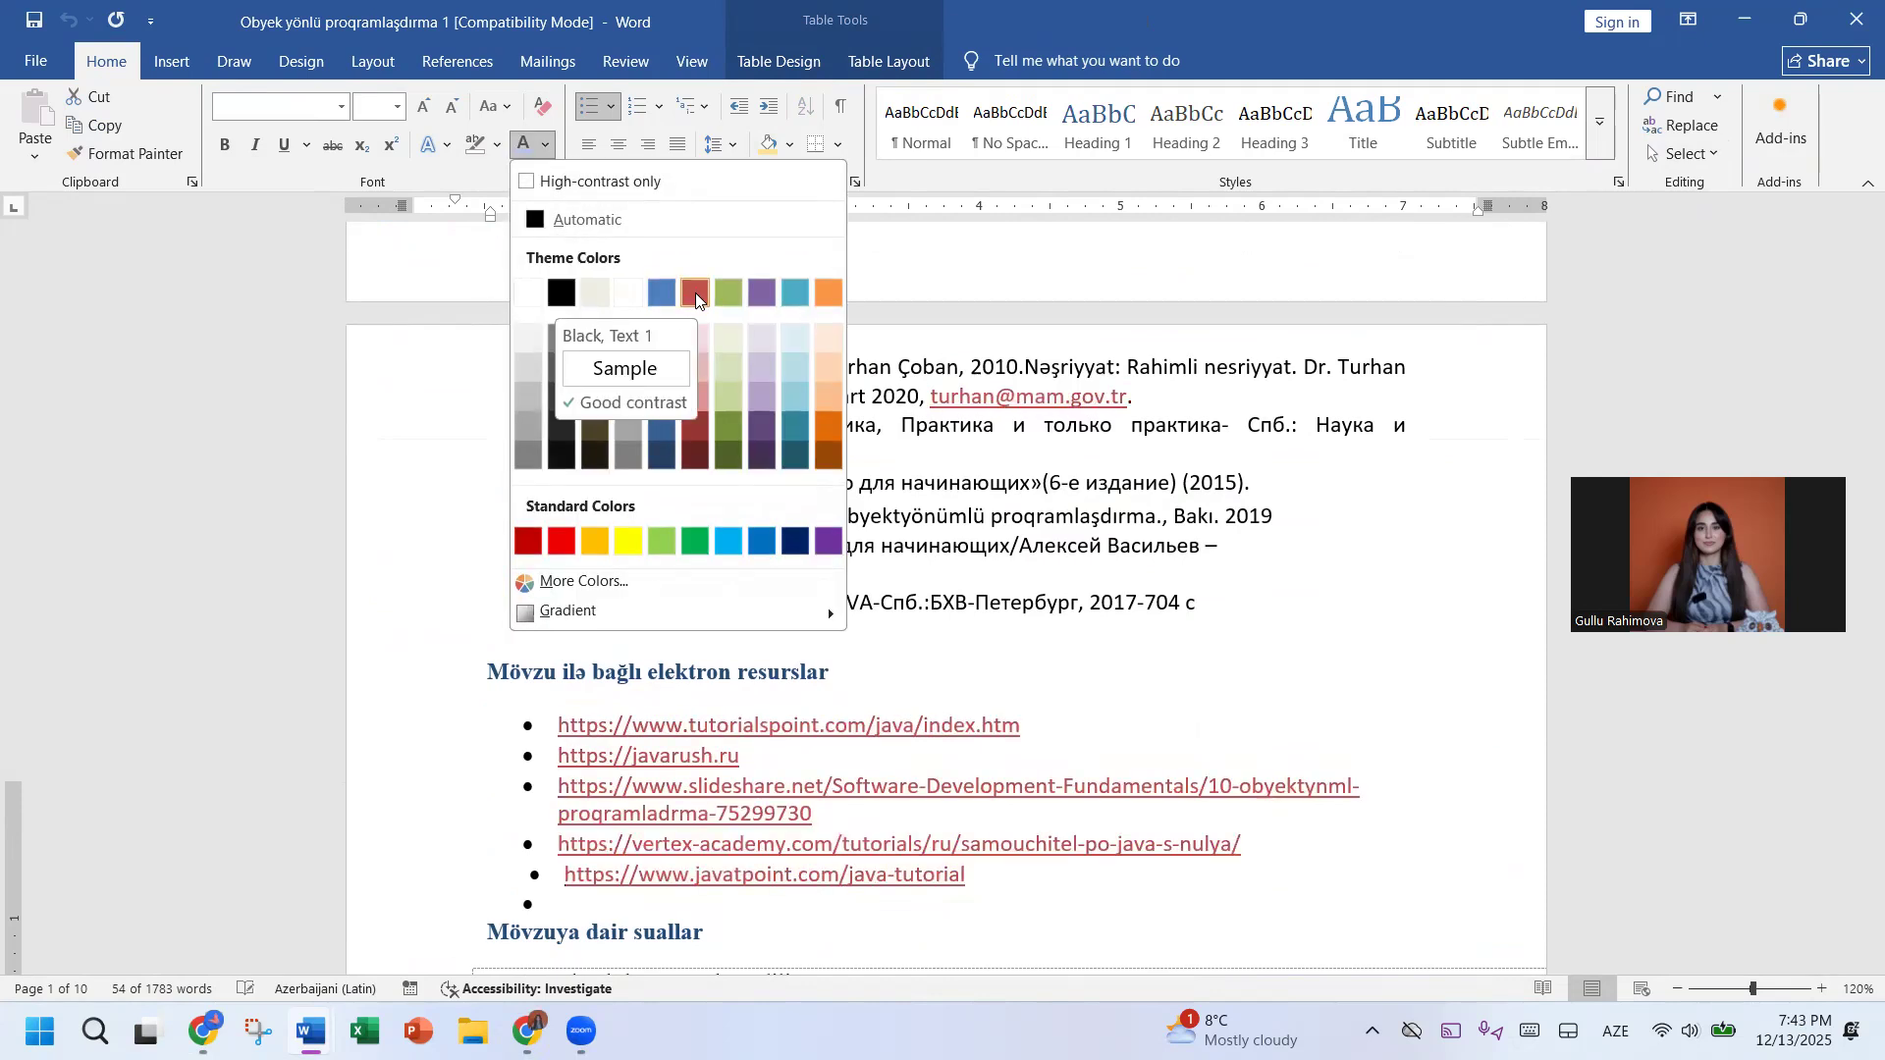
key(Escape)
scroll(720, 502, down, 5)
scroll(720, 502, down, 4)
scroll(719, 502, up, 15)
scroll(719, 502, up, 1)
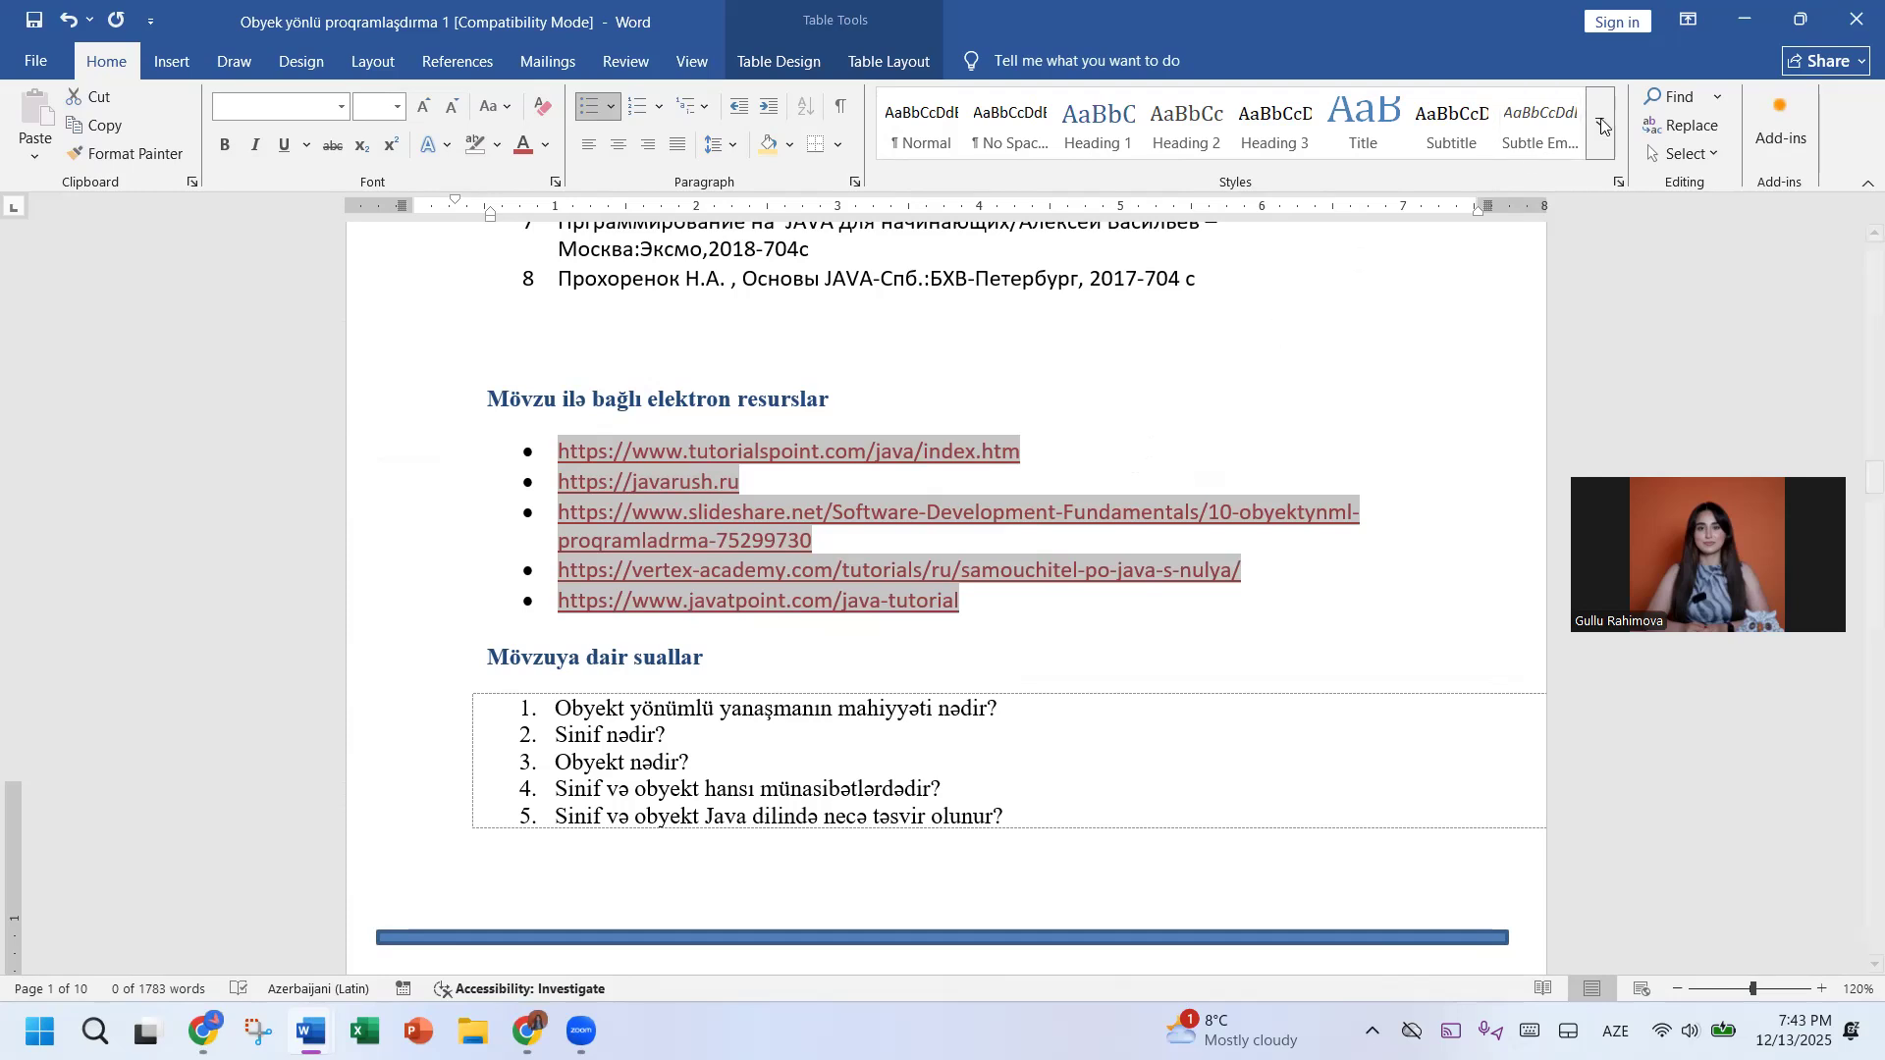
Step: Deselect the hyperlinks and draw a smiley face shape in the upper-left area of the first page, beside the university logo
click(1687, 154)
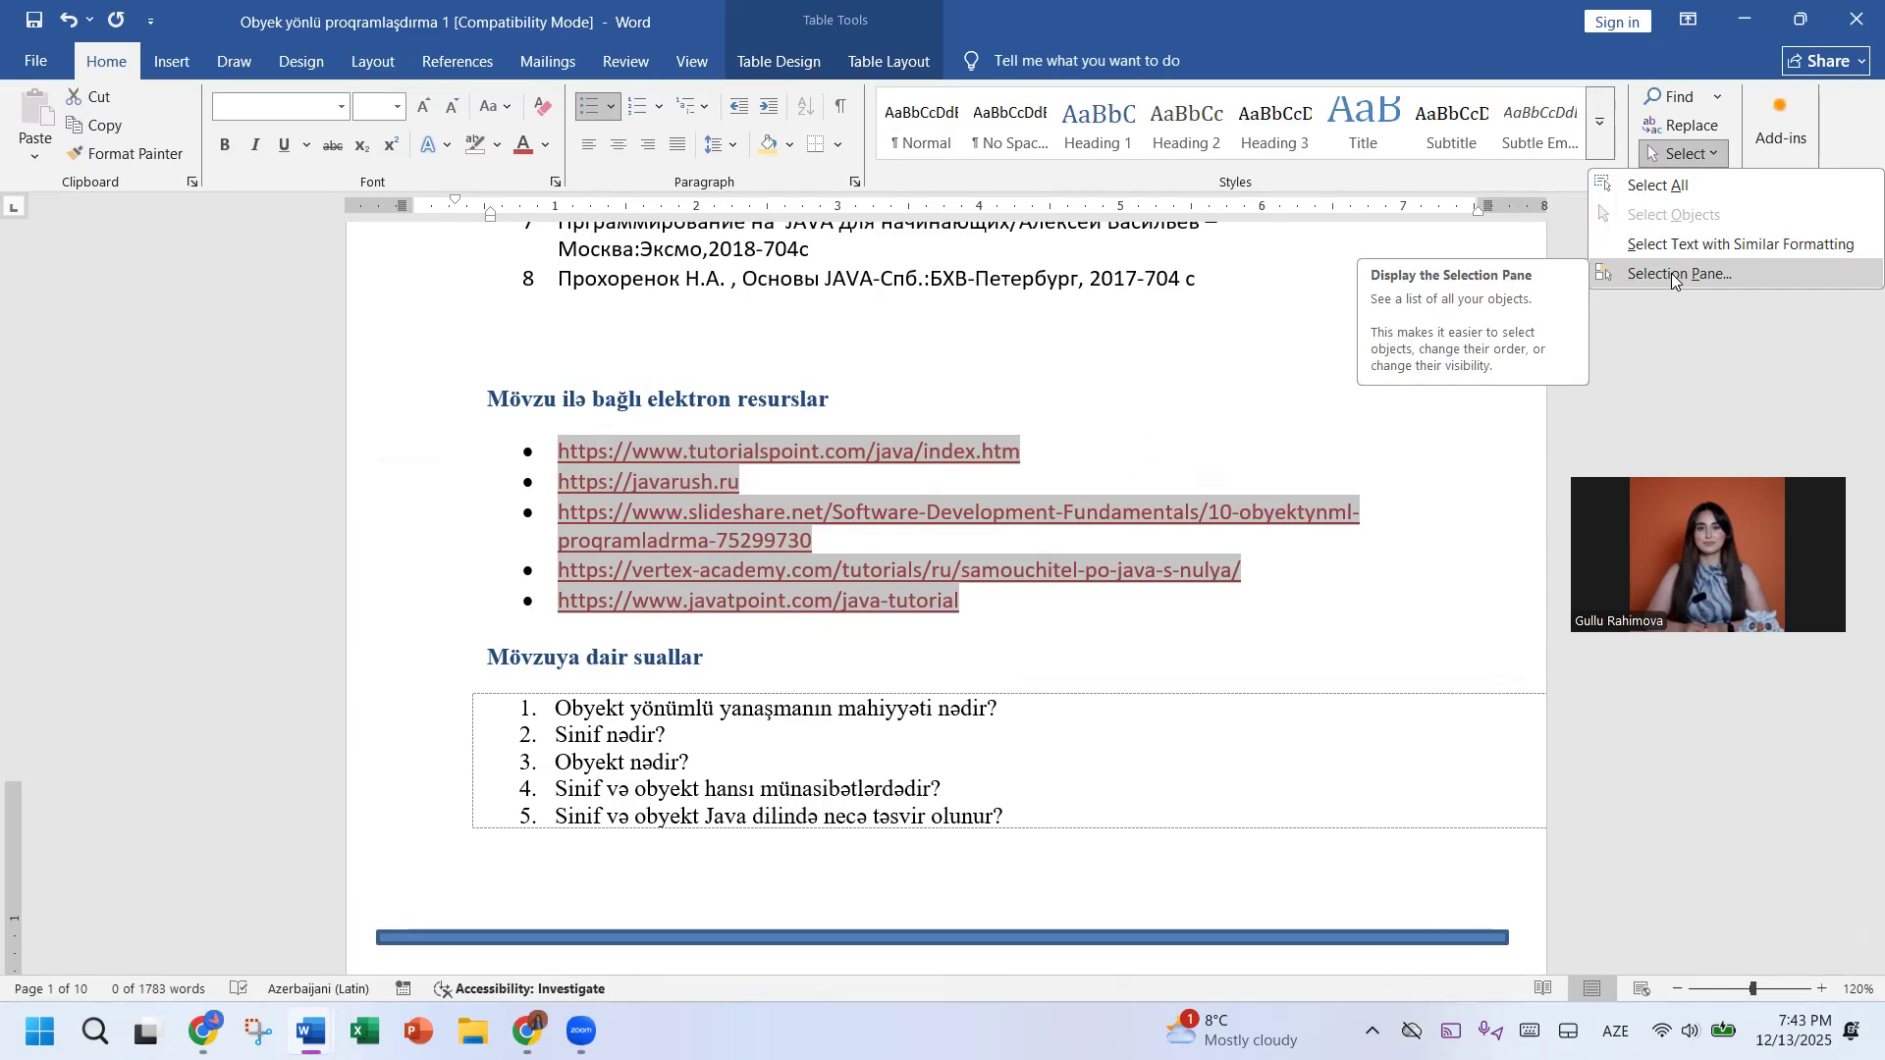
click(1316, 373)
click(1317, 373)
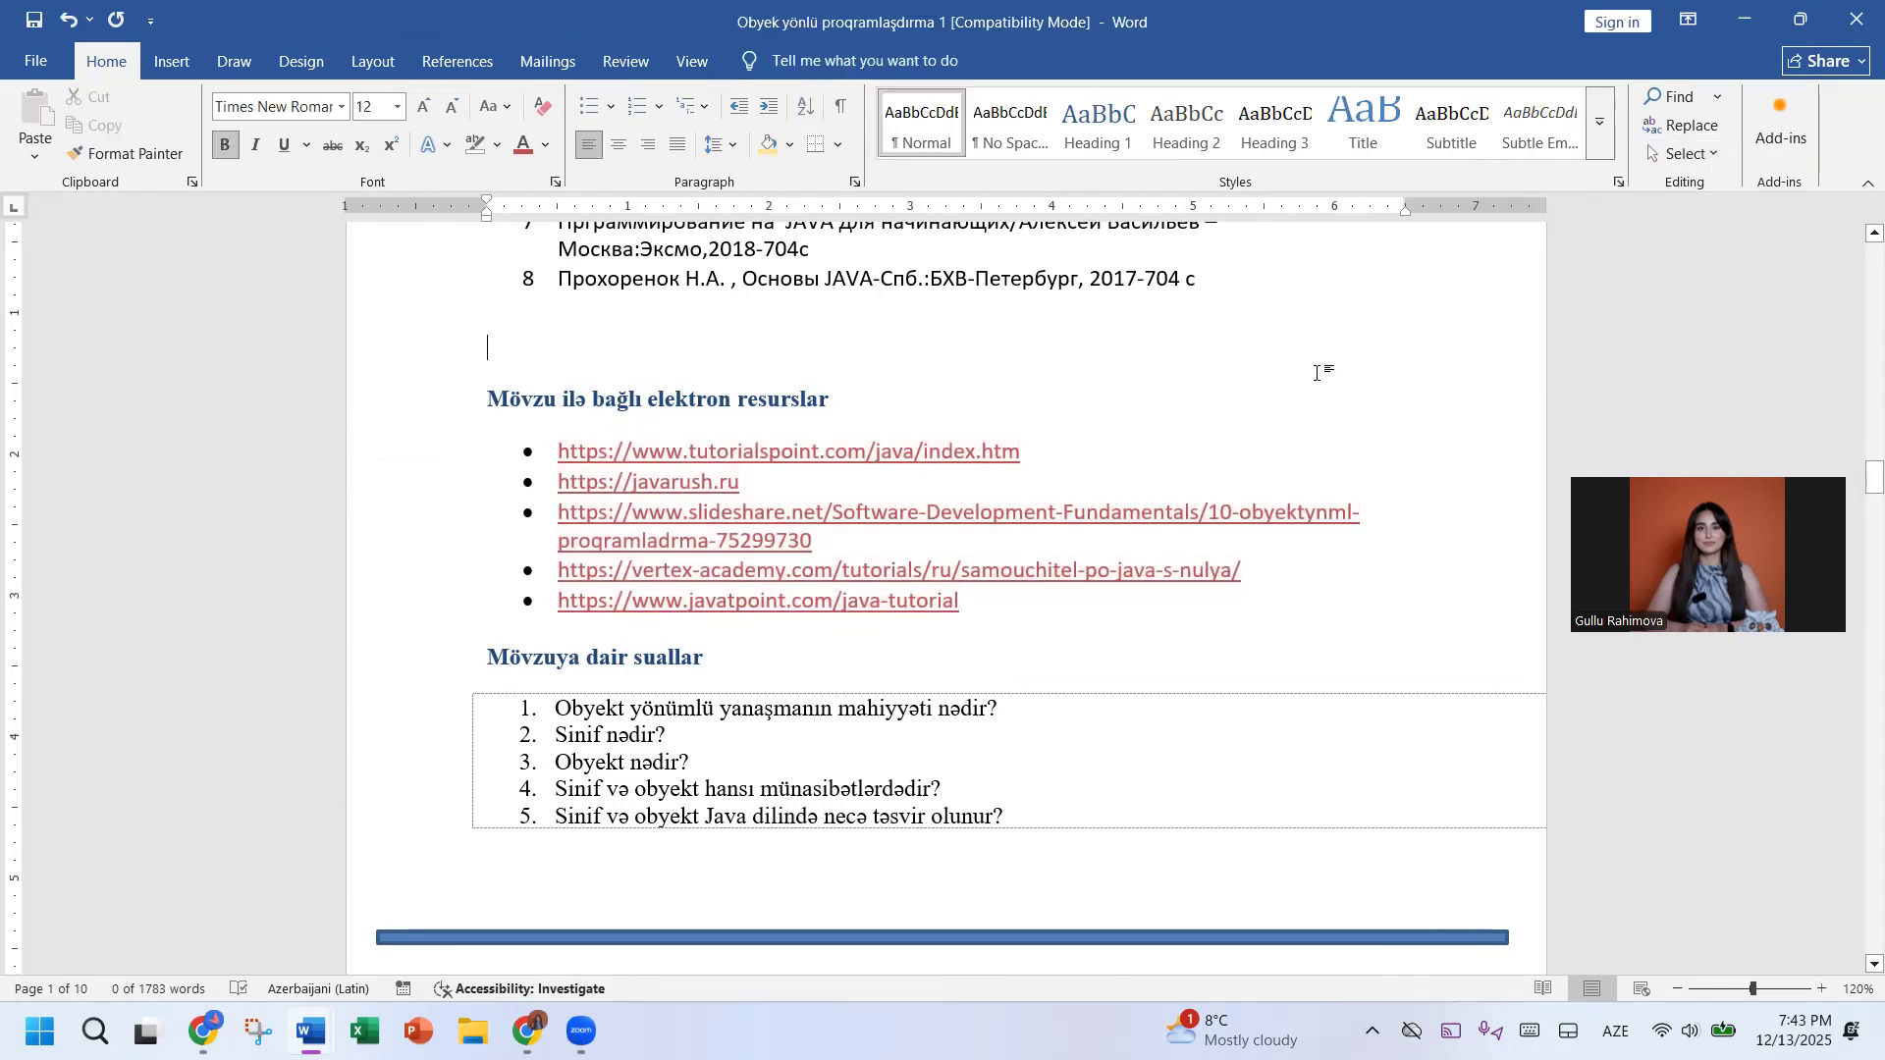
scroll(1317, 373, up, 20)
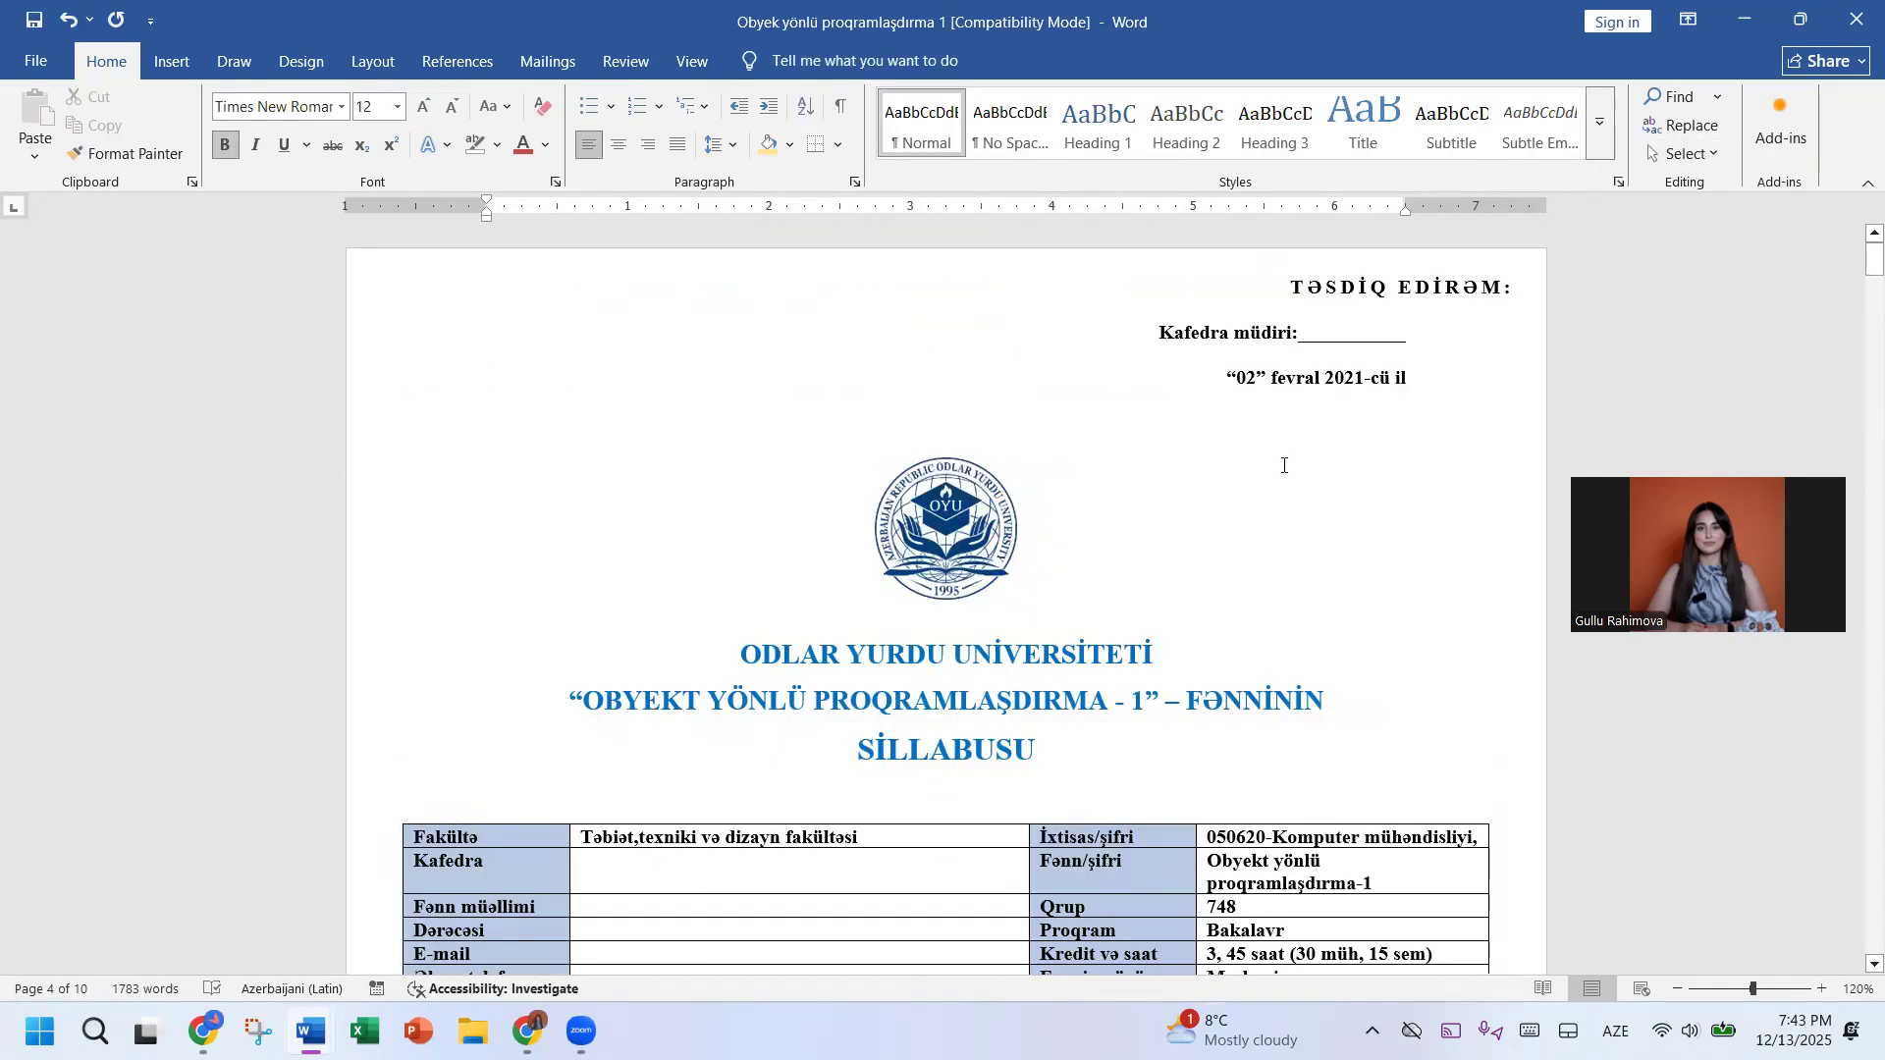
click(1283, 465)
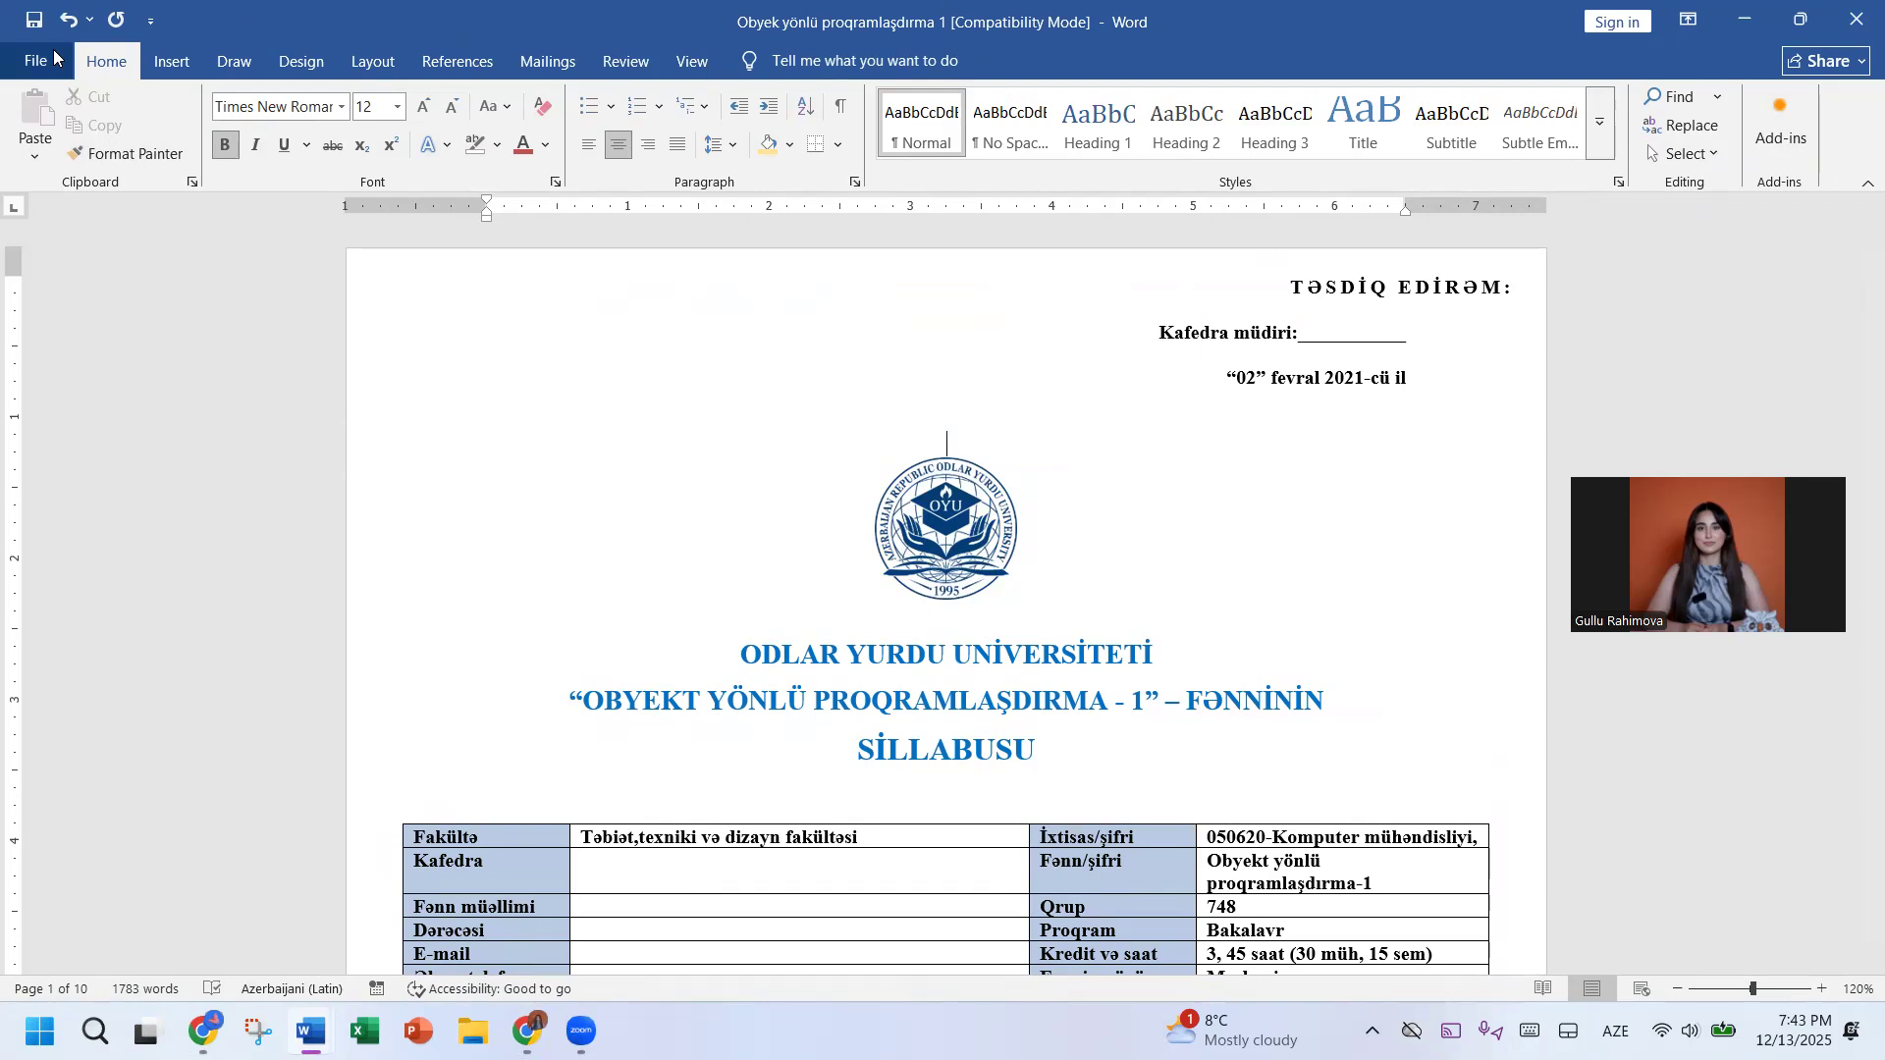
click(173, 61)
click(333, 122)
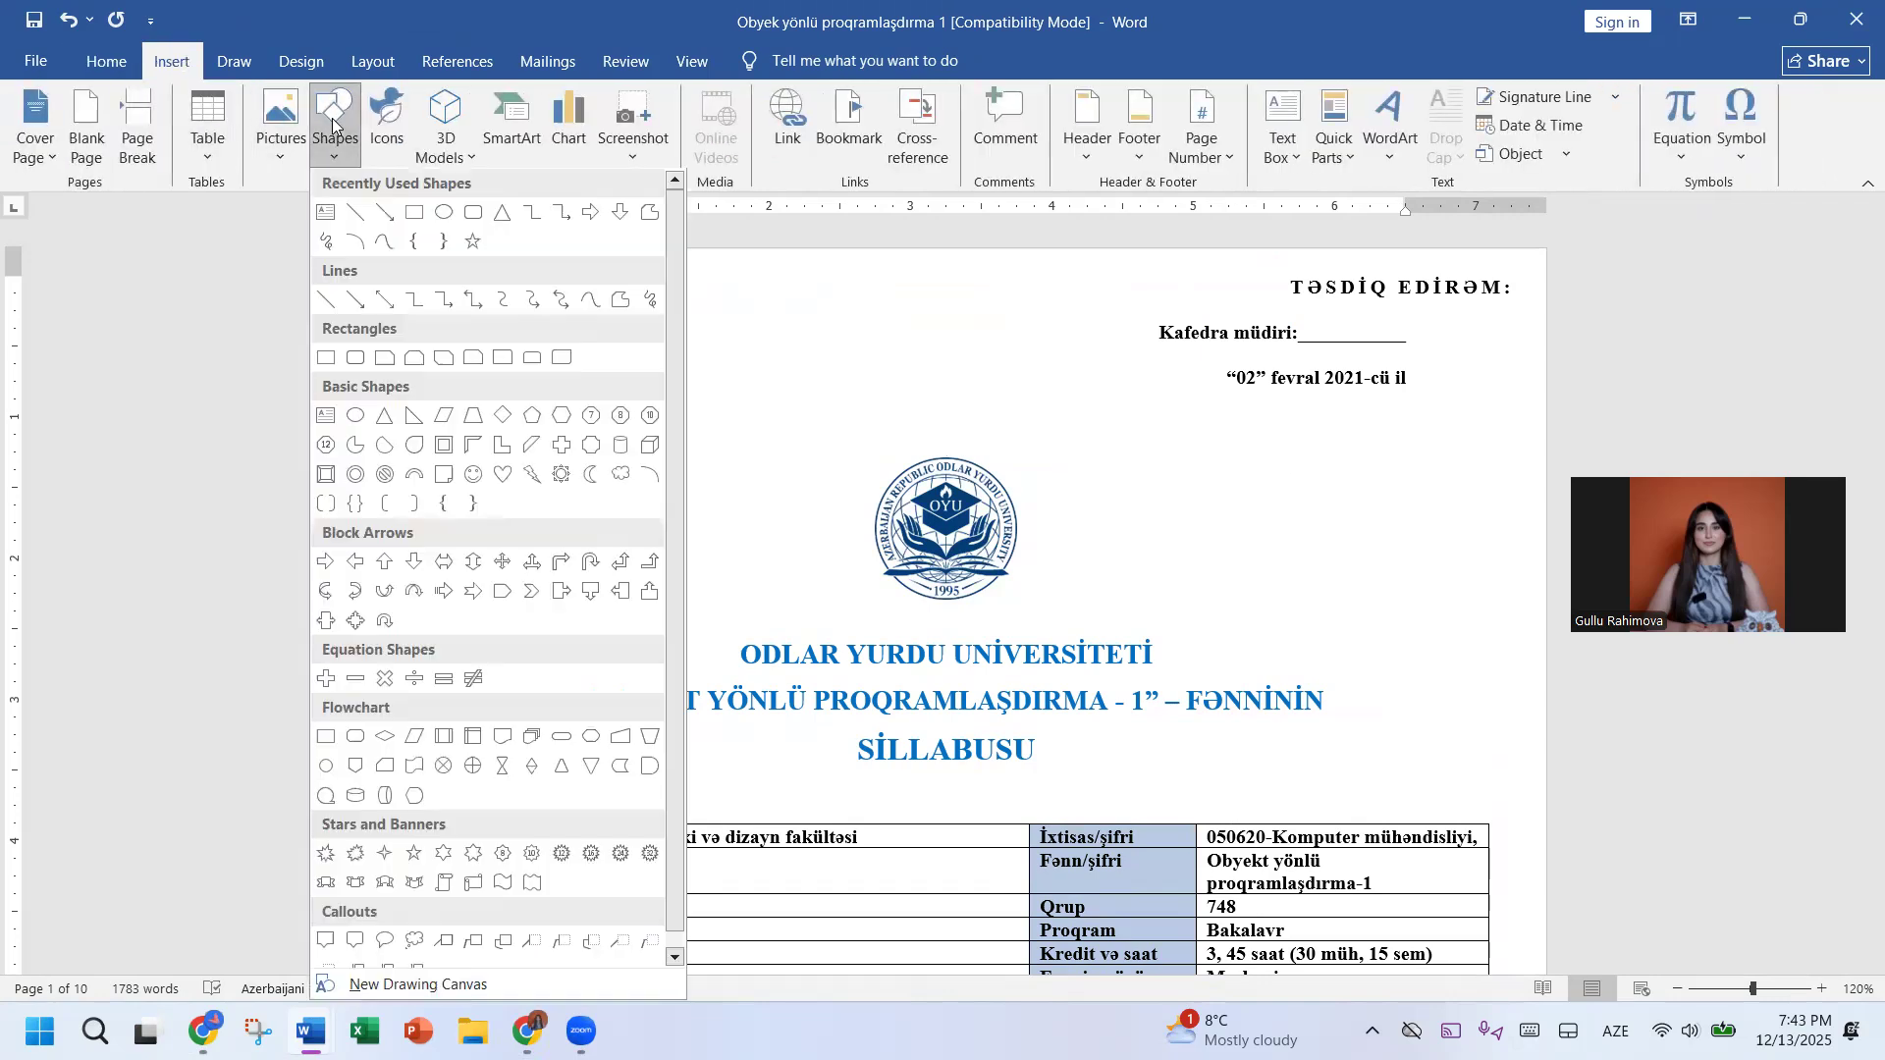
click(475, 481)
drag(435, 341, 631, 501)
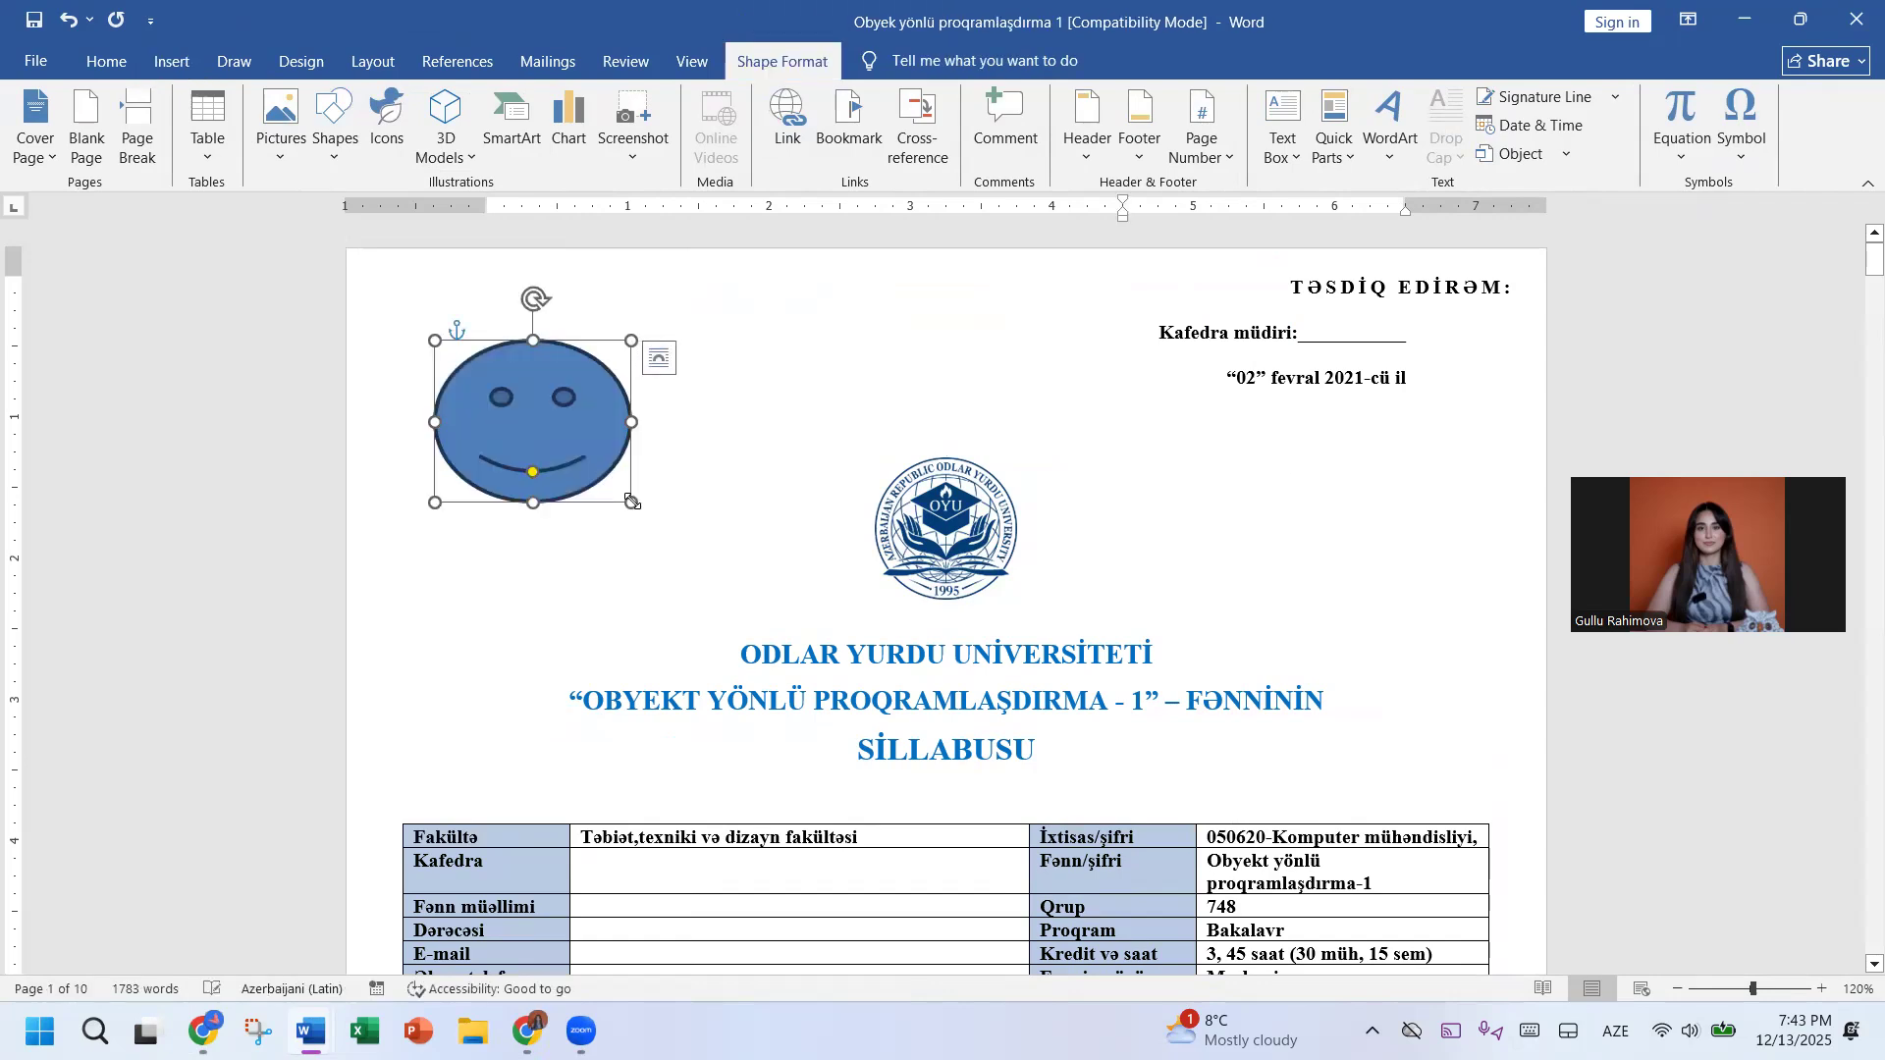
Step: Display the Selection Pane and hide both the smiley face and the university logo picture
click(106, 61)
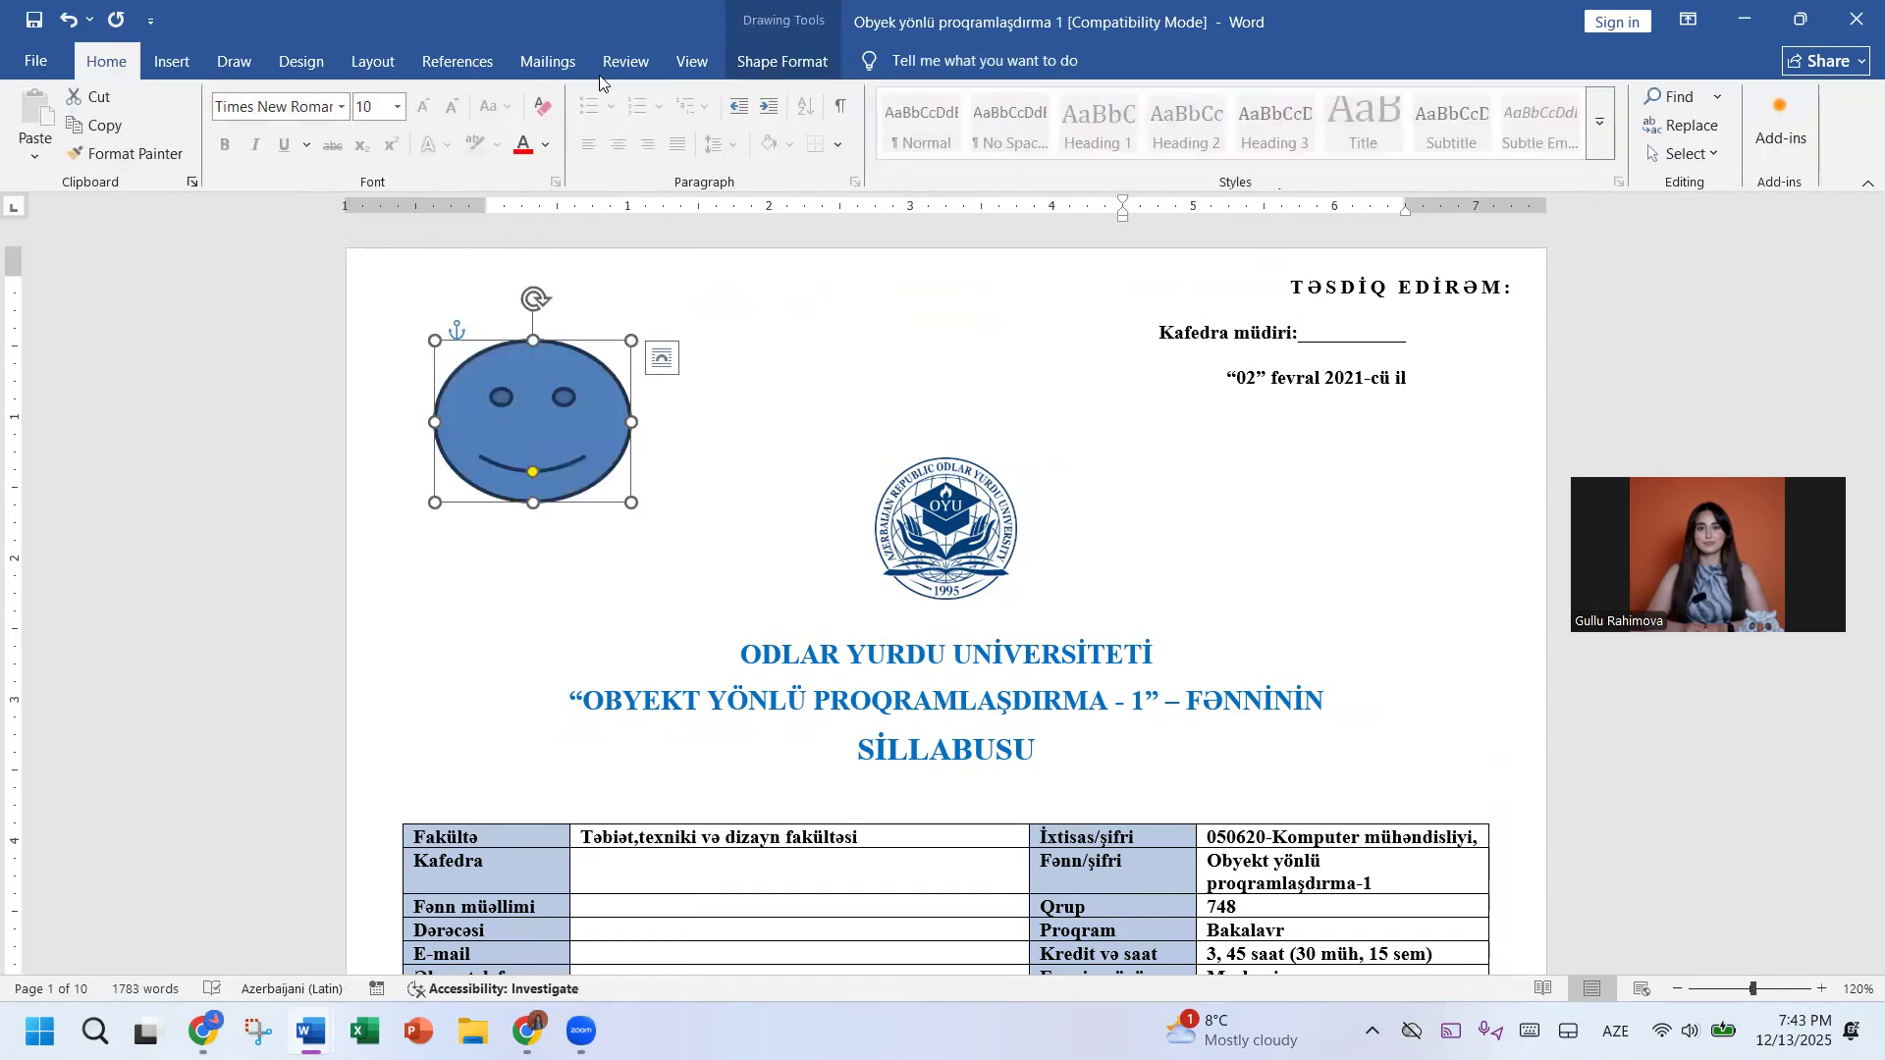
click(1680, 157)
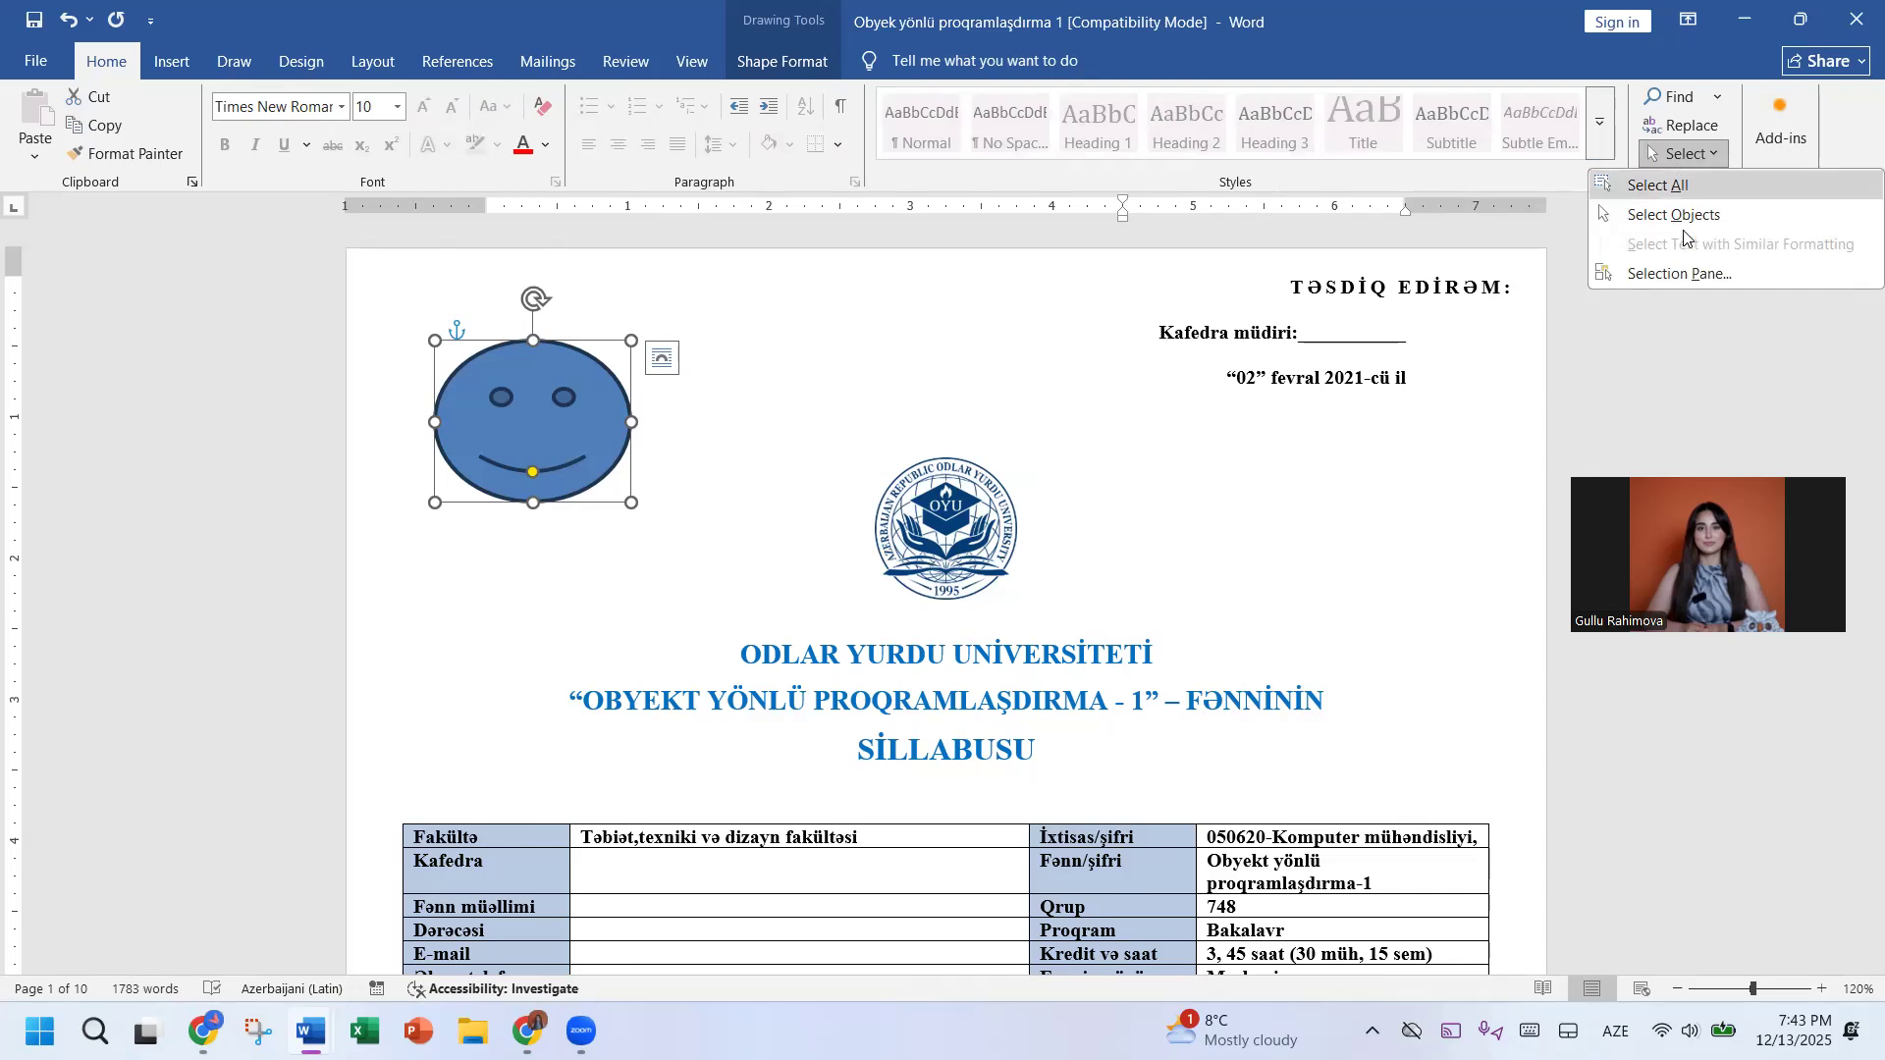
click(1672, 273)
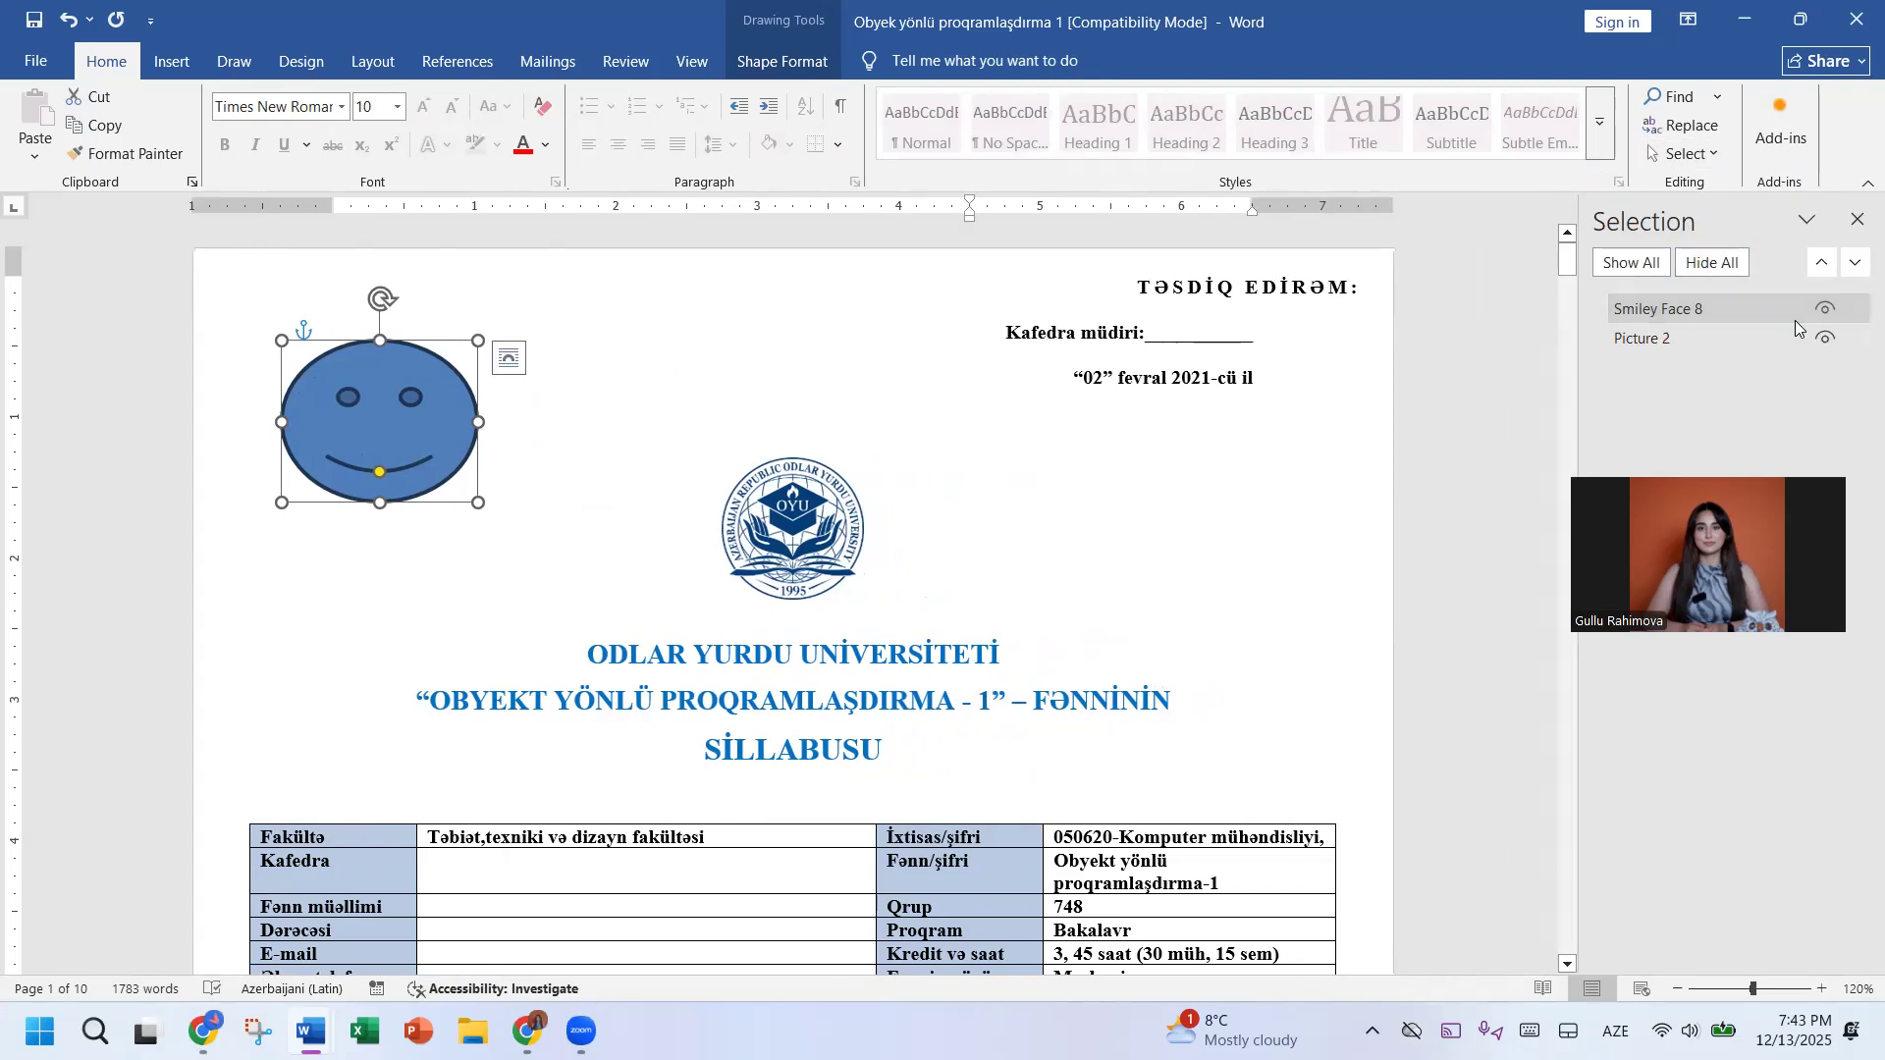
click(1818, 312)
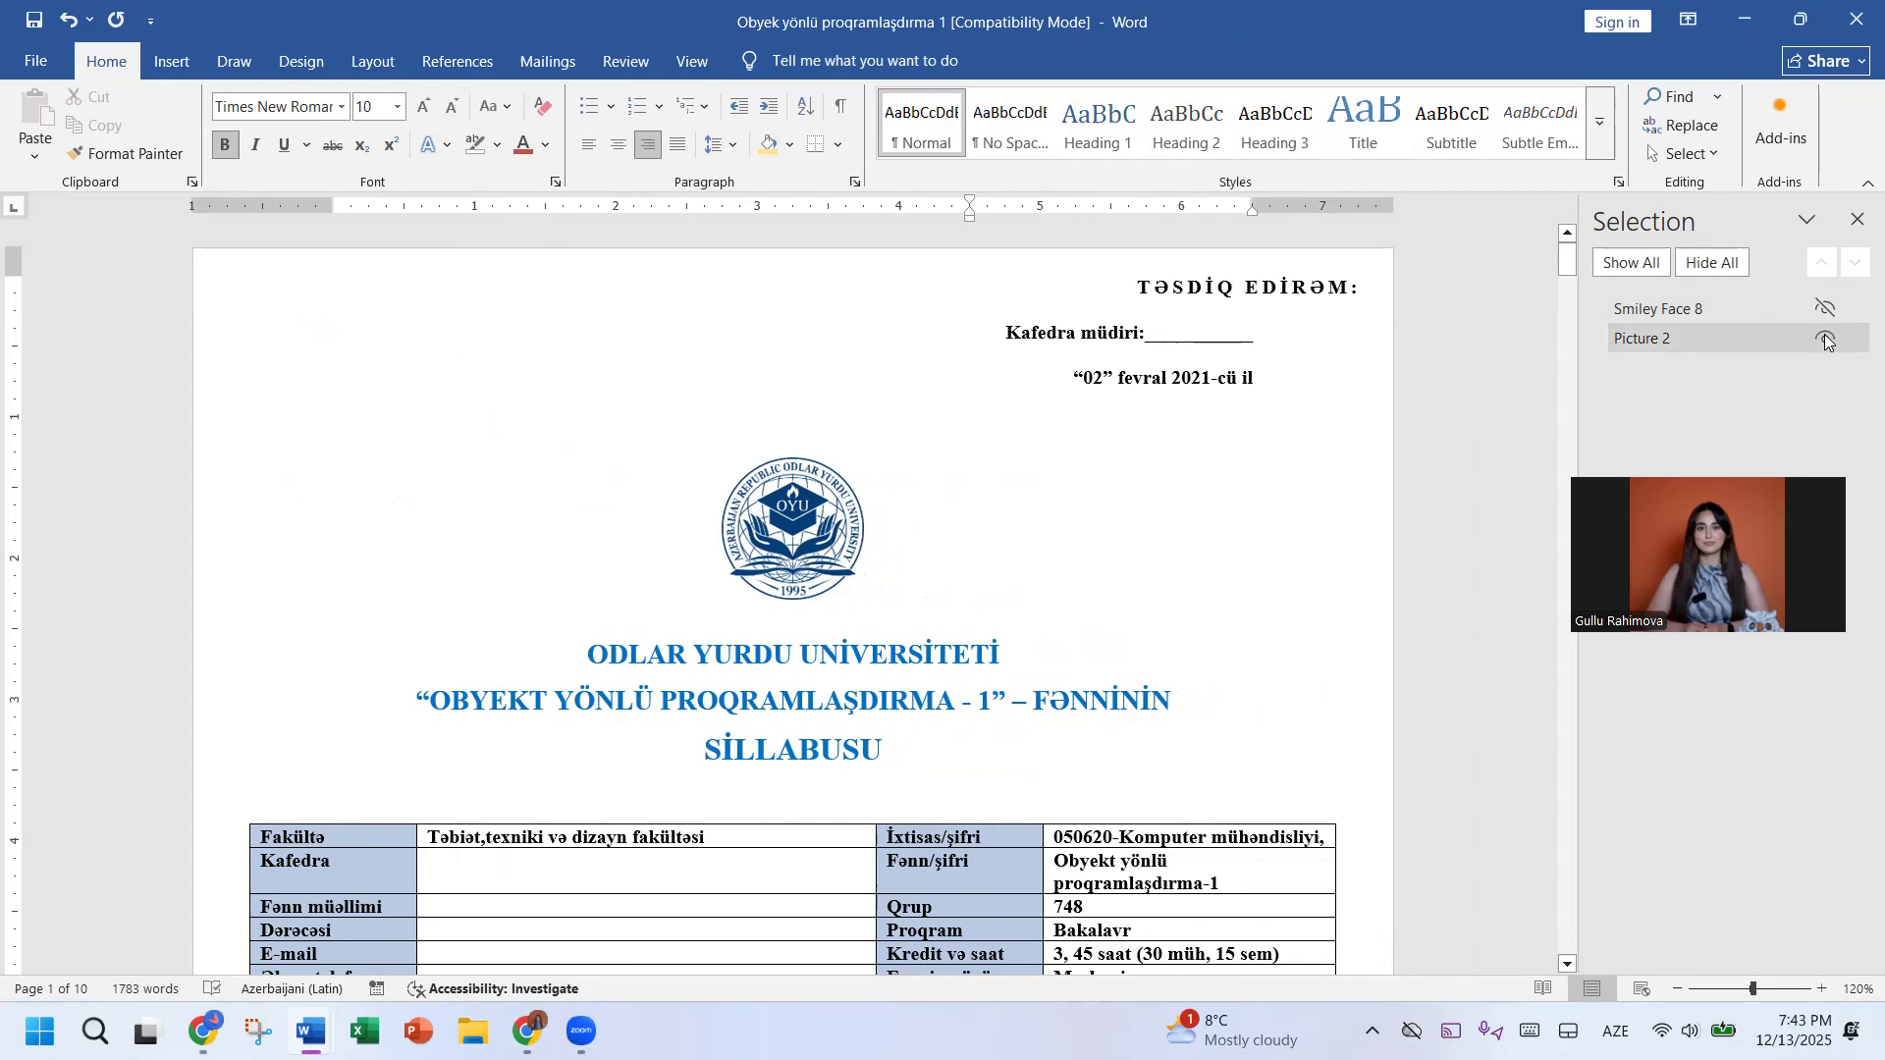
click(1825, 339)
Step: Check the first page in the print preview while both objects are hidden, and close the Selection Pane
key(ctrl+p)
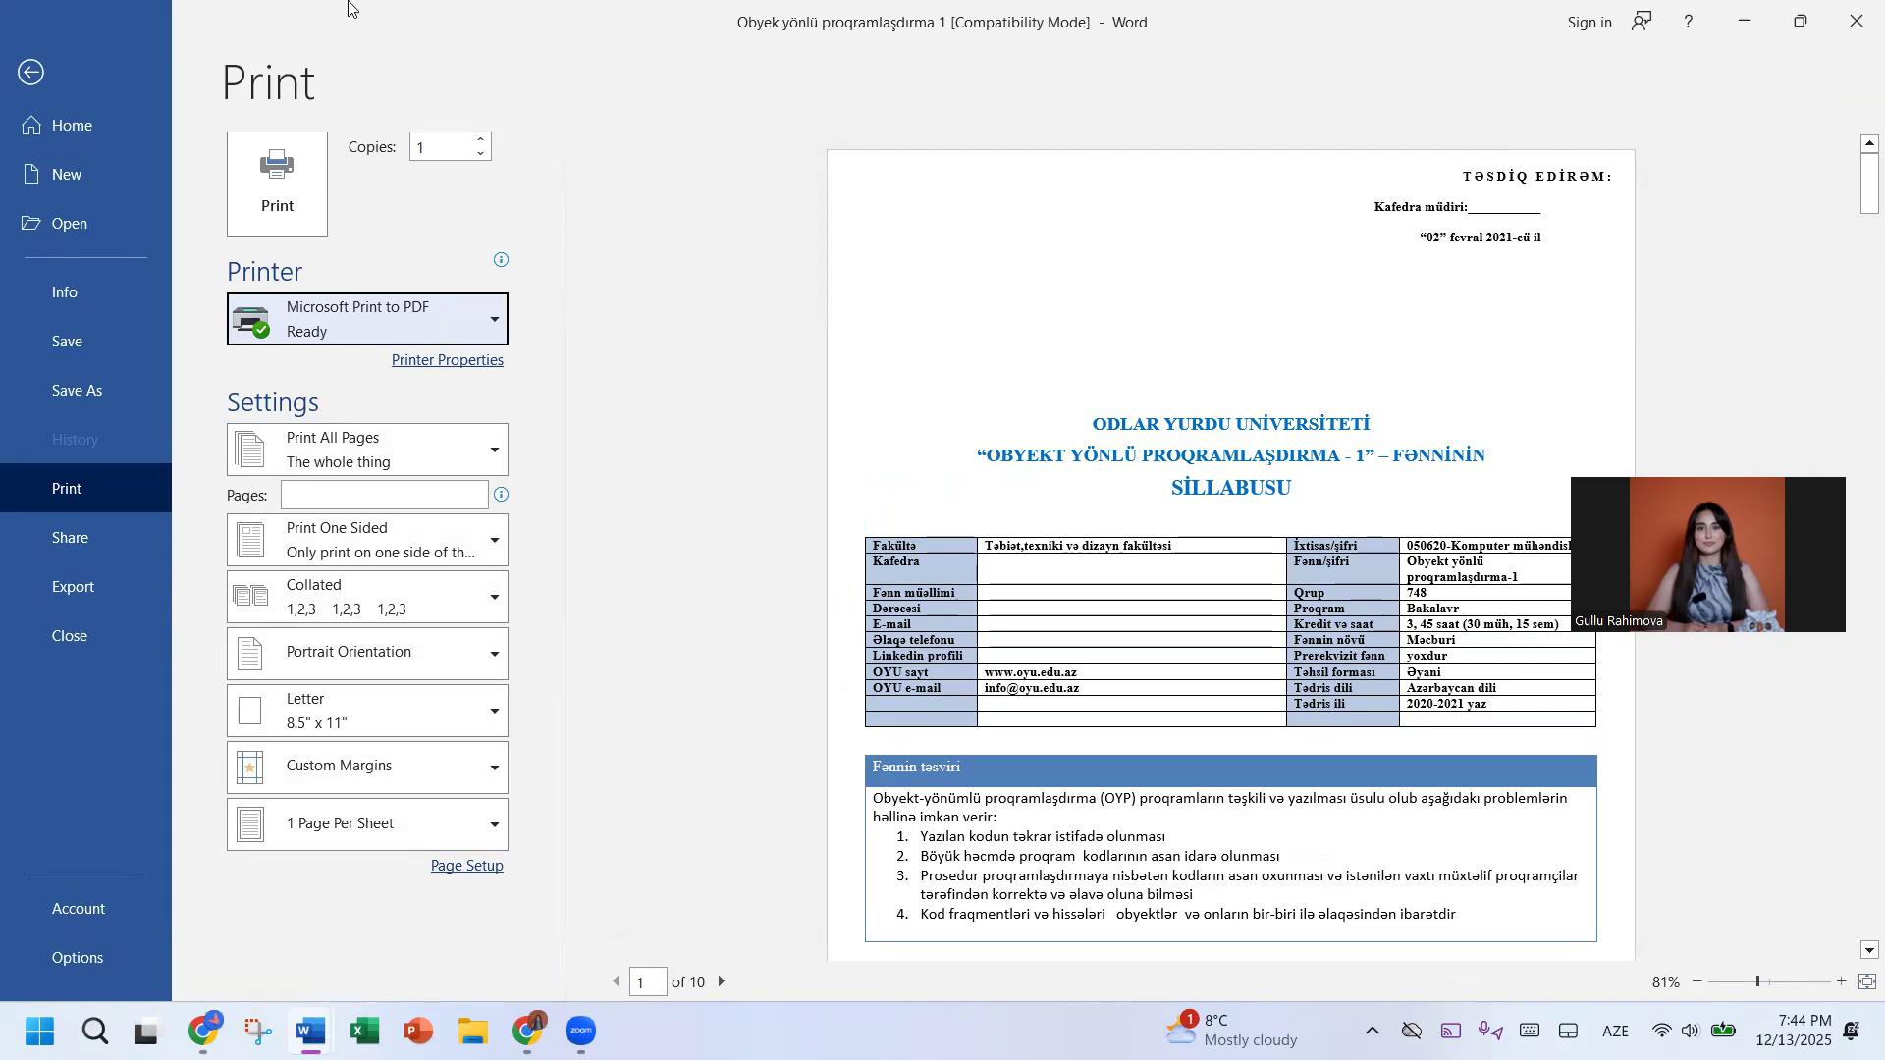
click(32, 75)
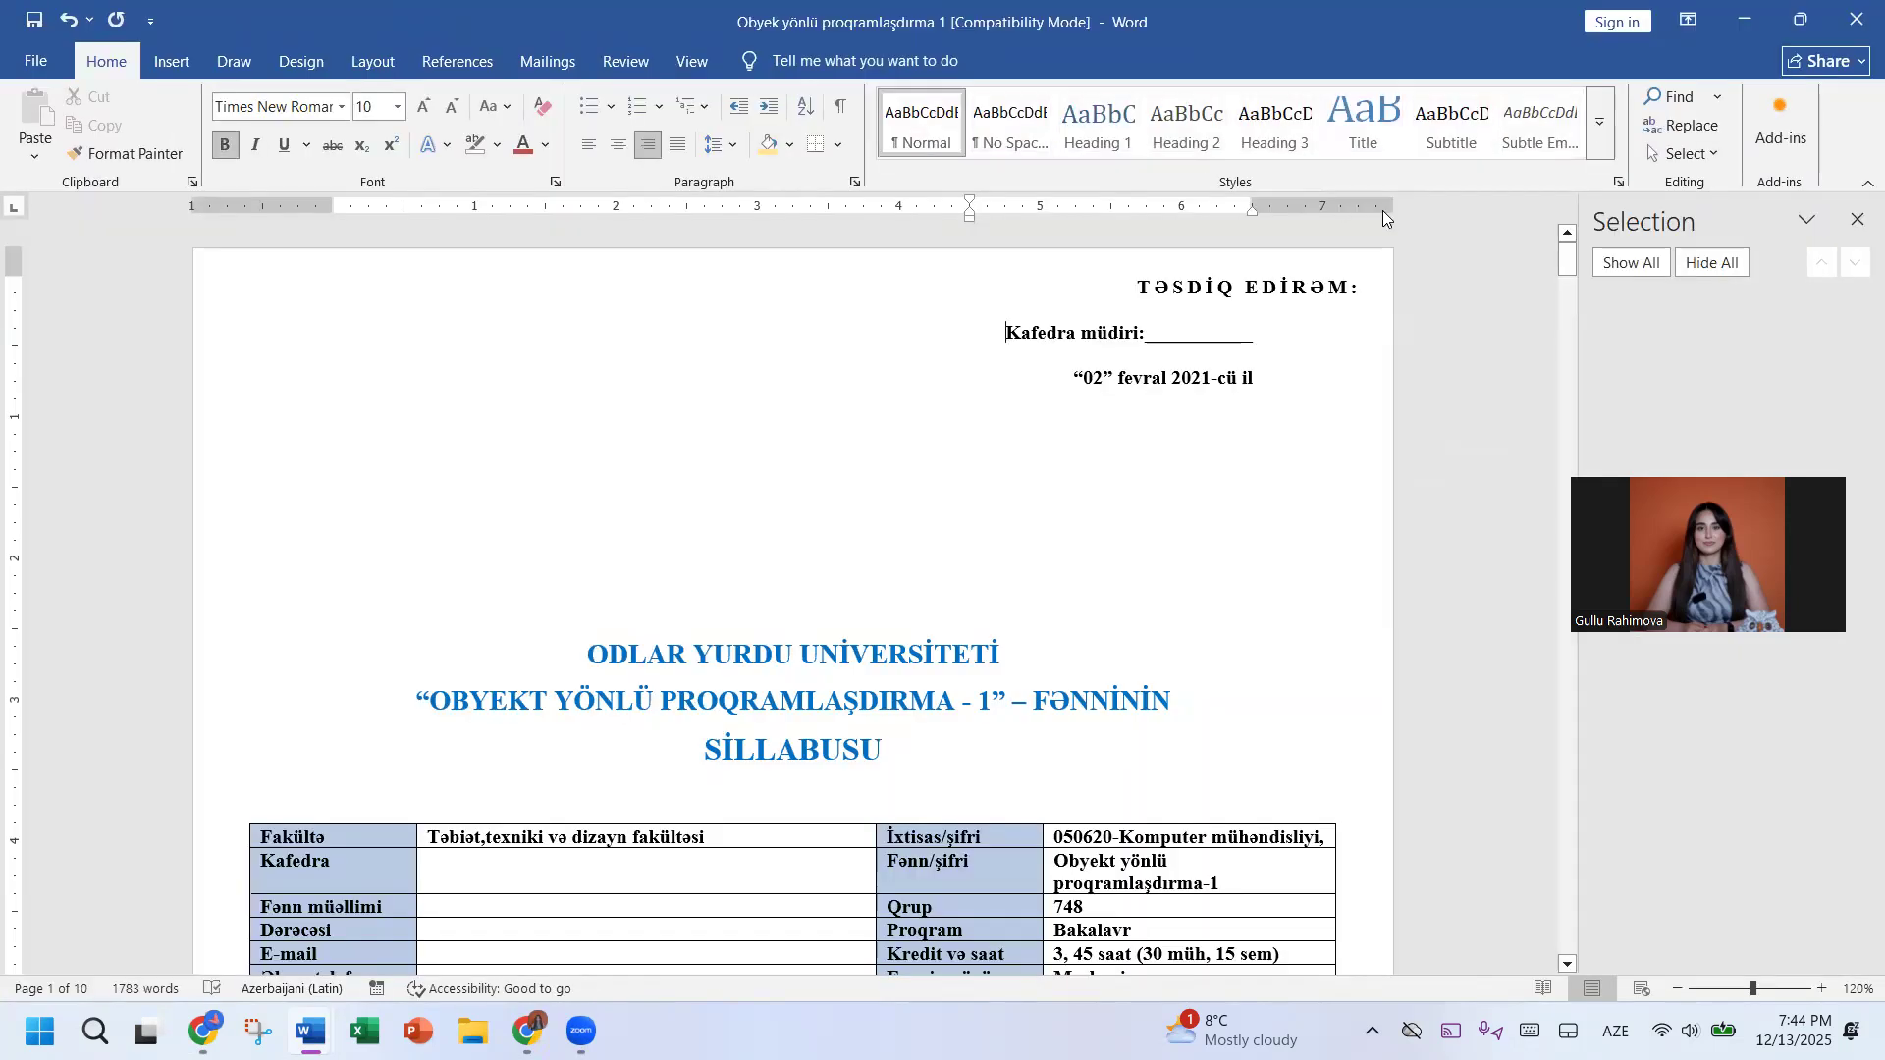
click(1715, 153)
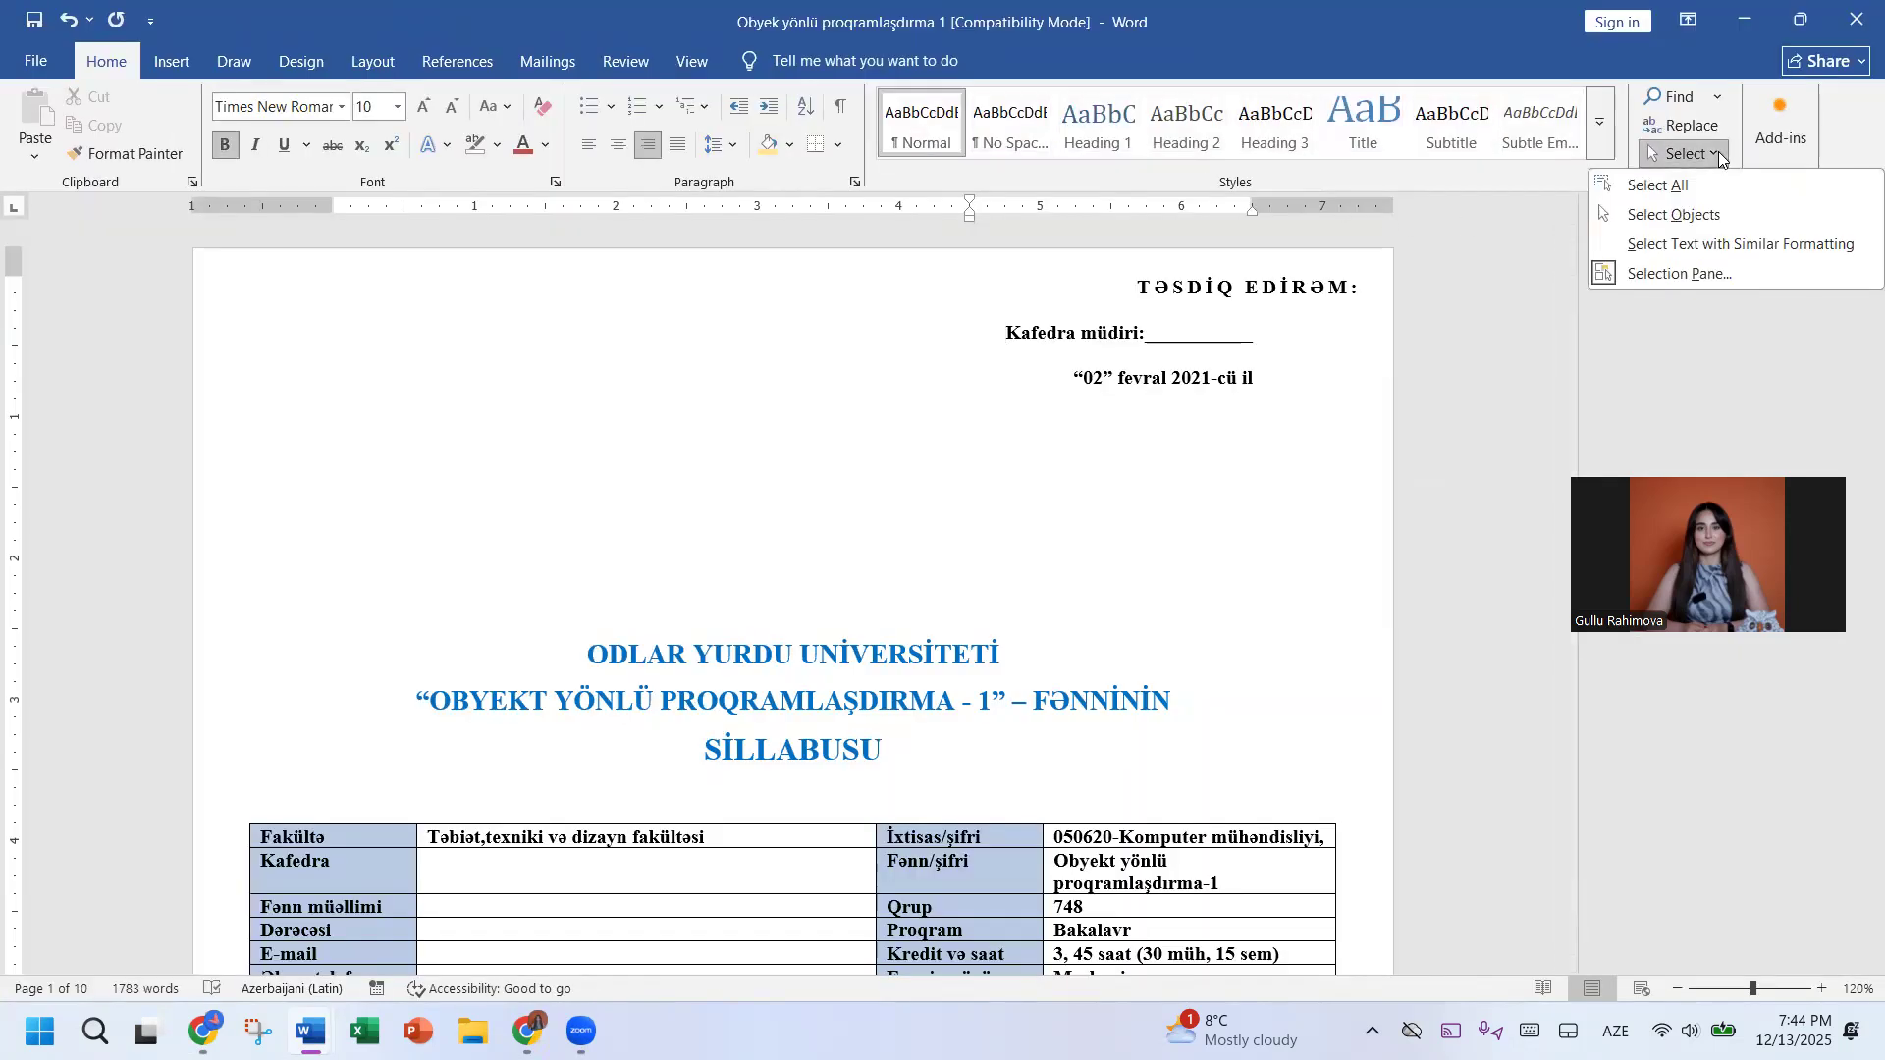
click(1640, 272)
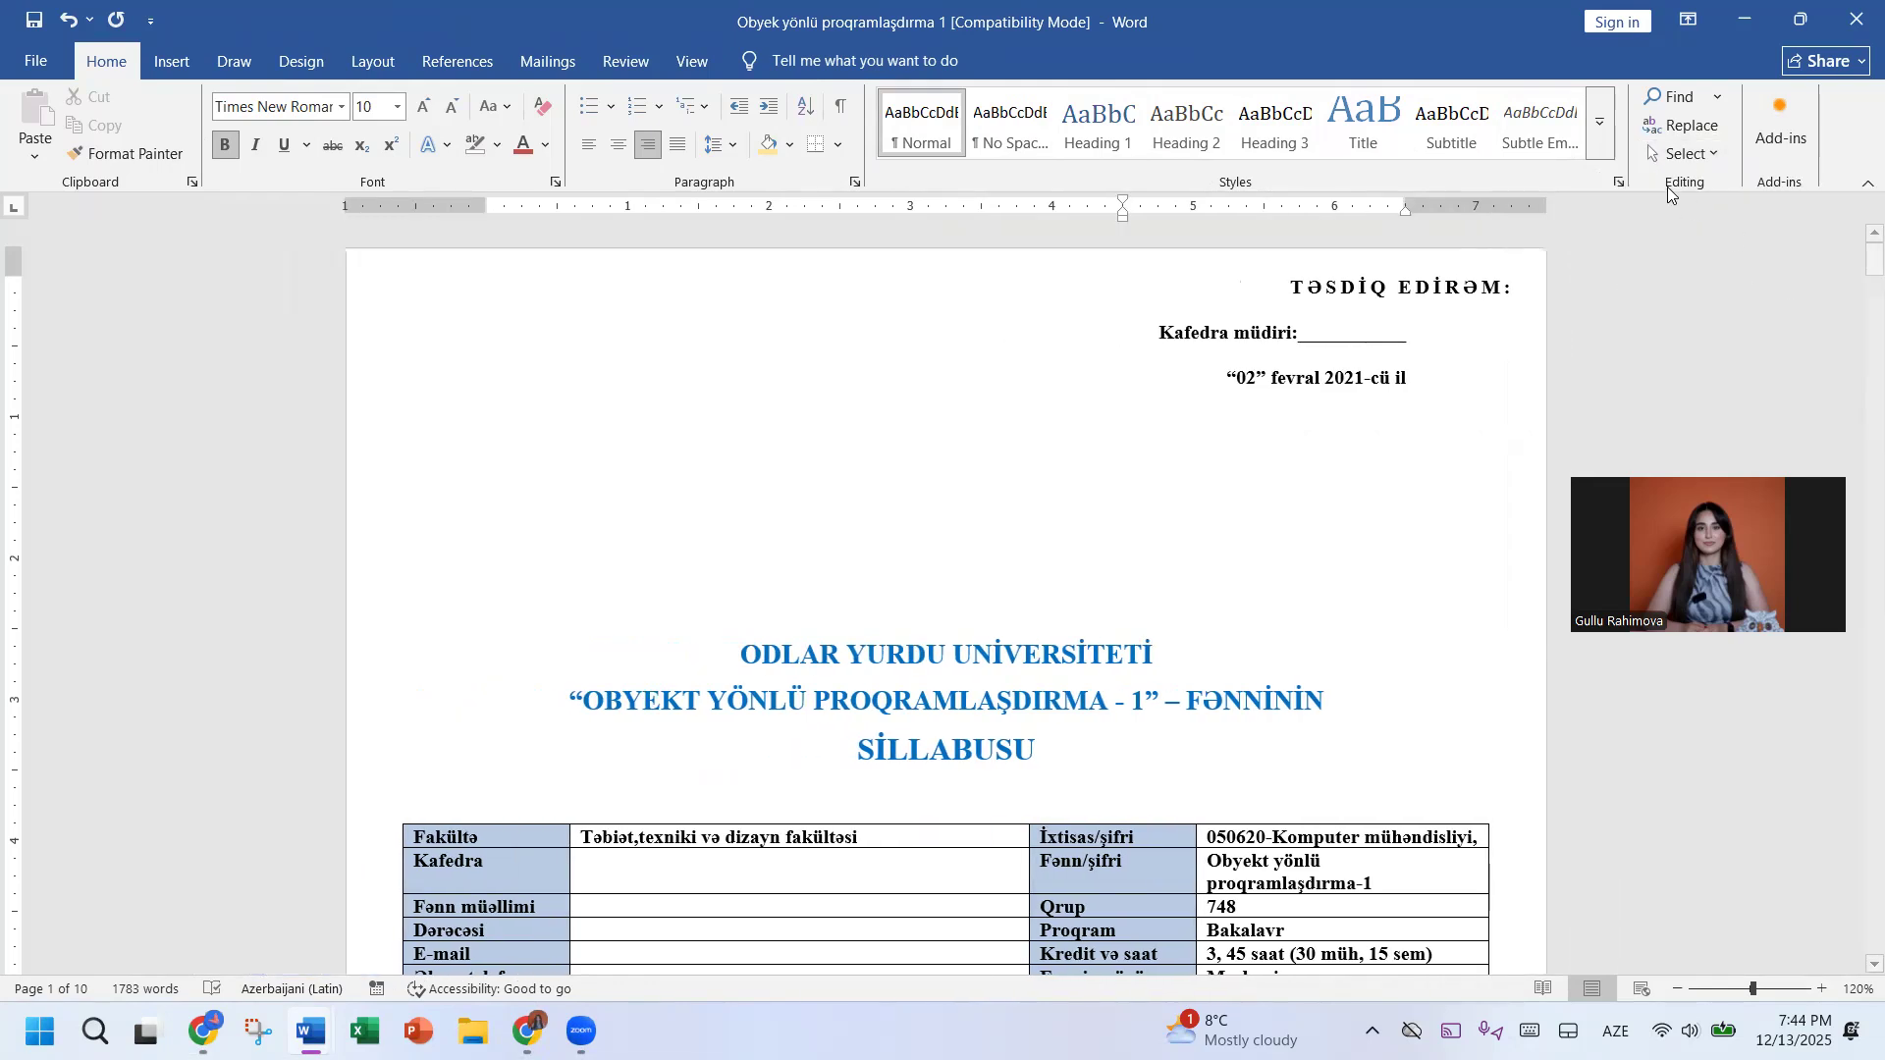
Step: Reopen the Selection Pane and make the smiley face and the university logo picture visible again
click(1675, 155)
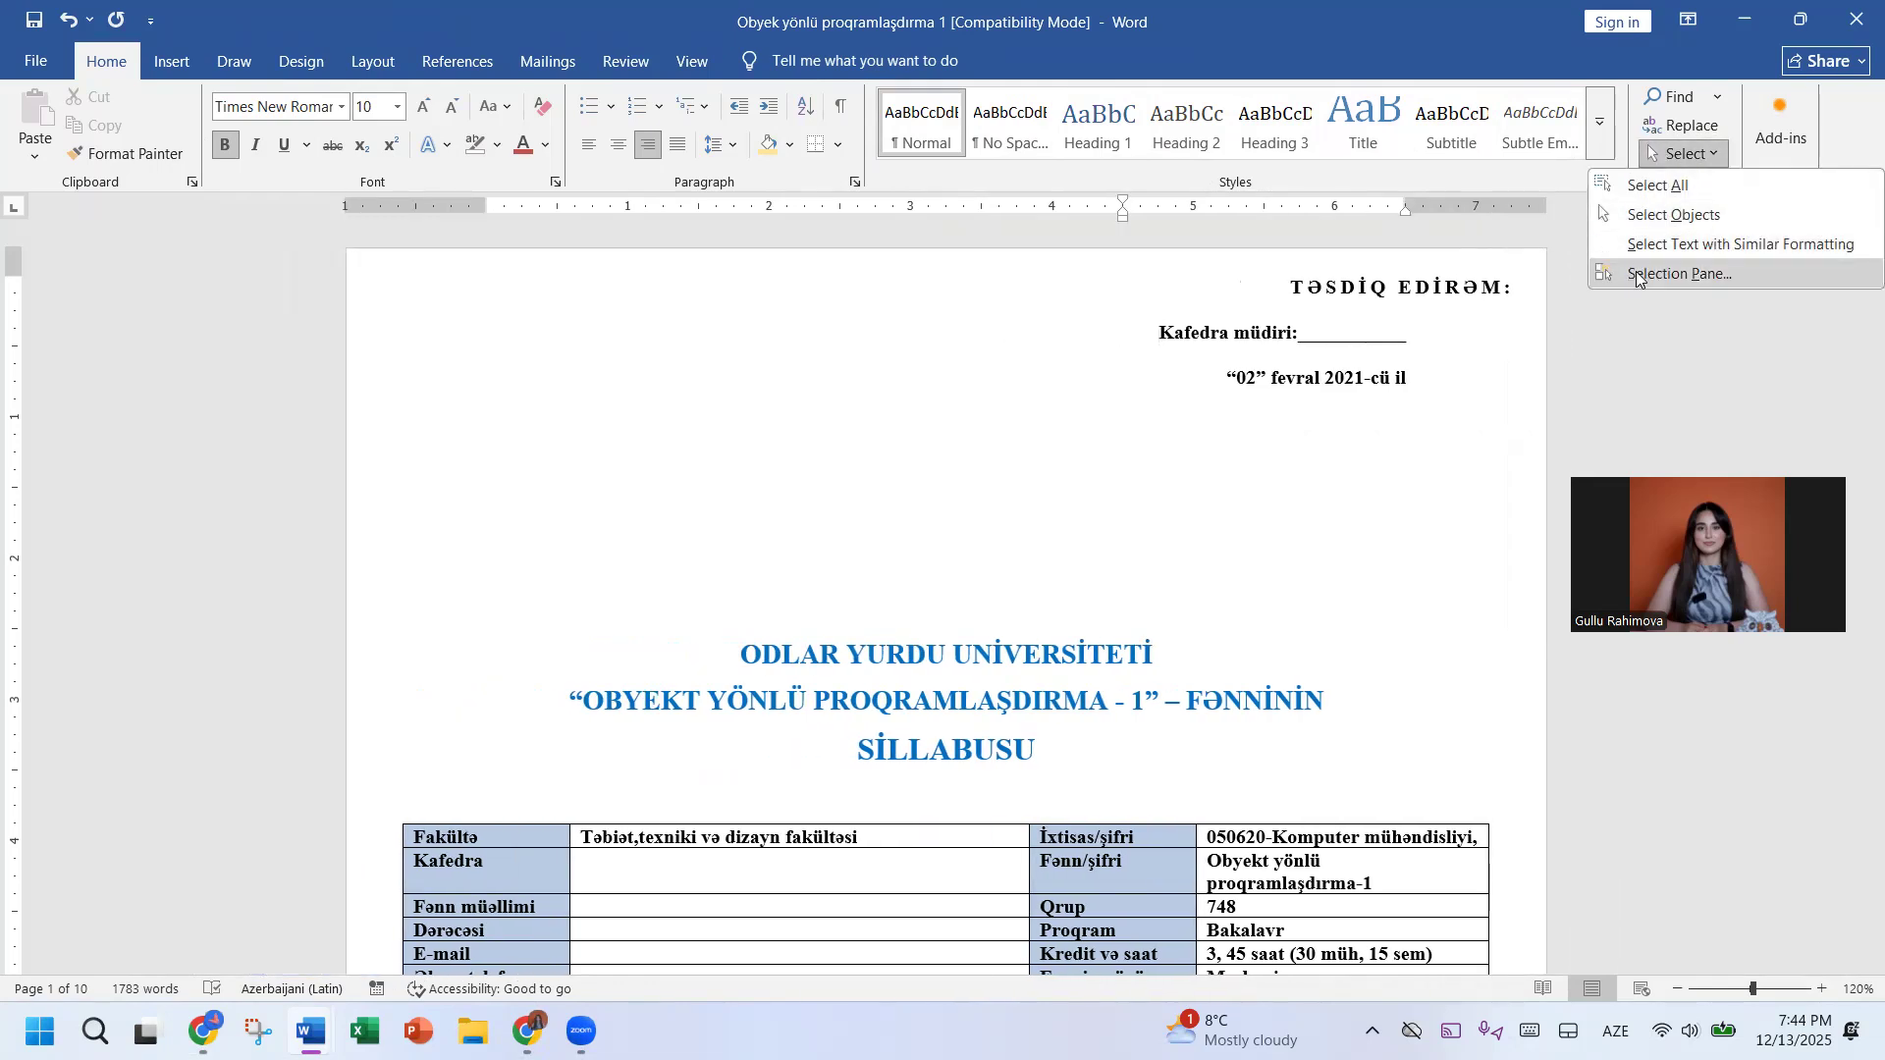
click(1641, 273)
click(1827, 309)
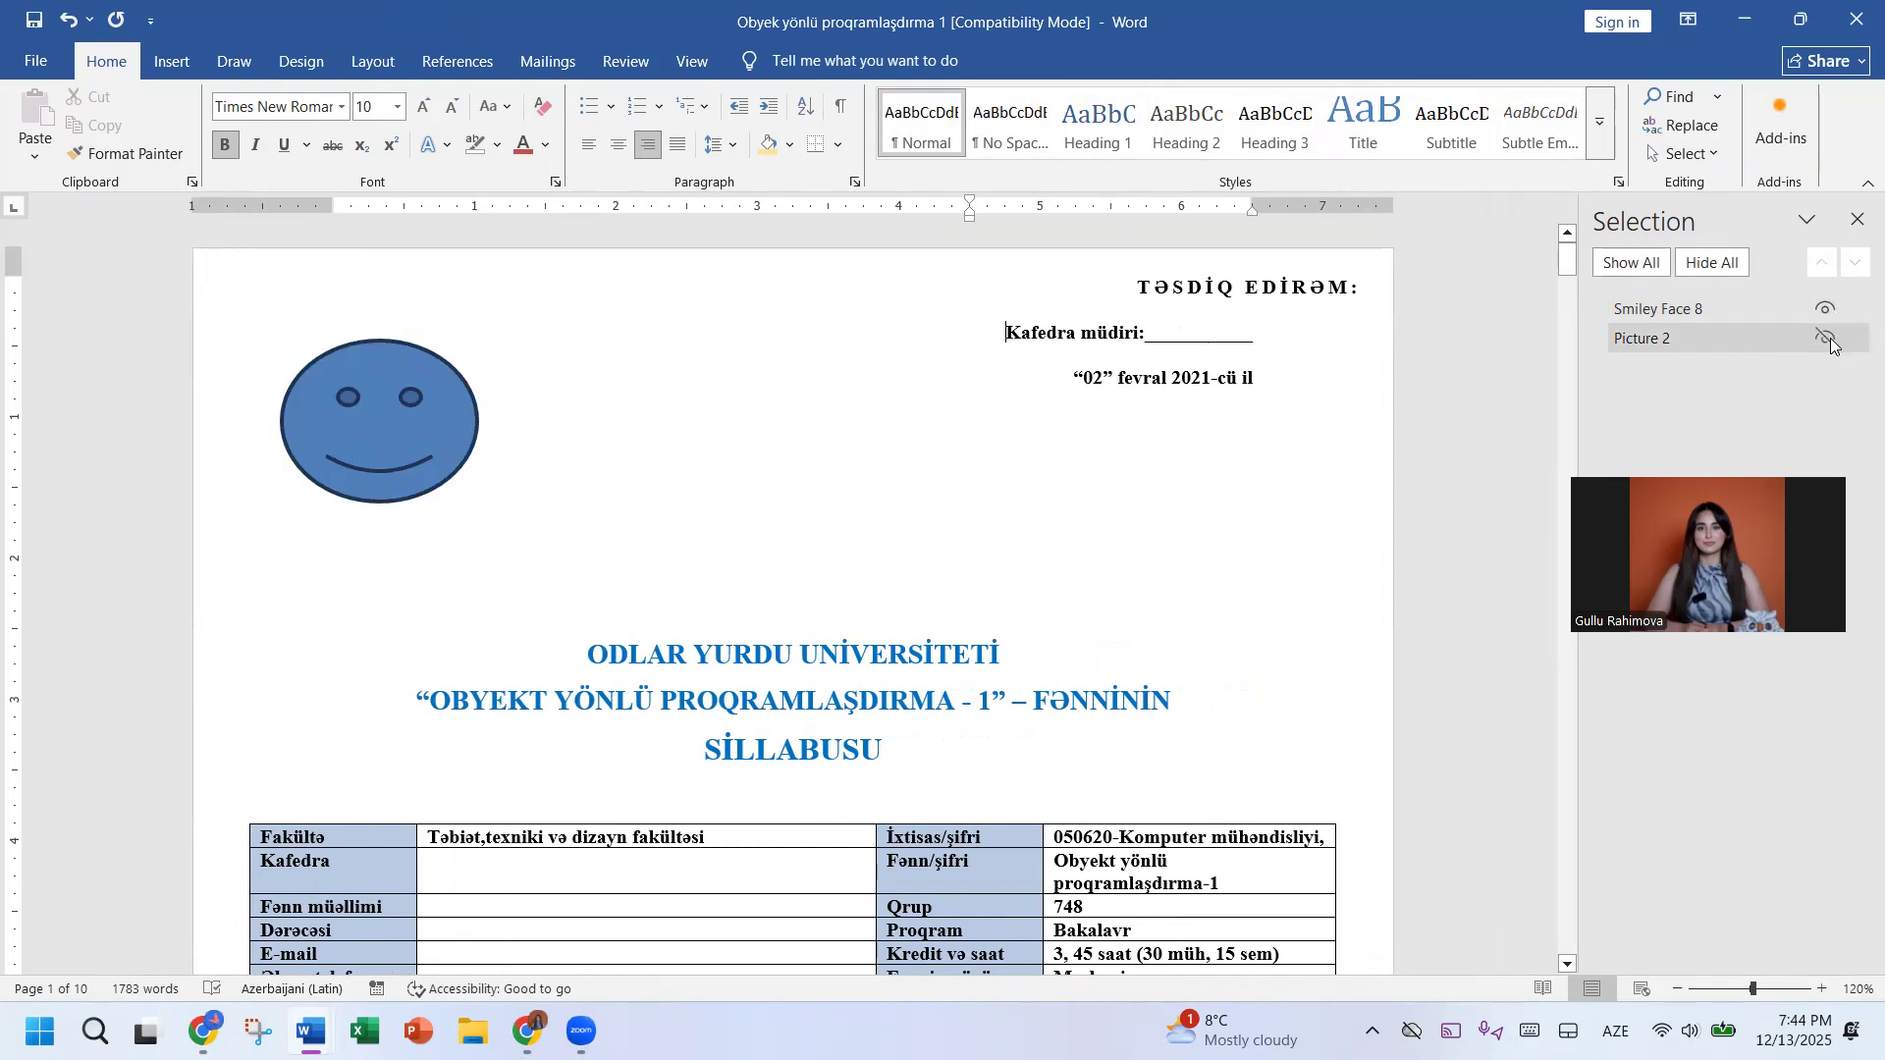
click(1828, 339)
Step: Check the first page with both objects shown in the print preview, and return to the document
key(ctrl+p)
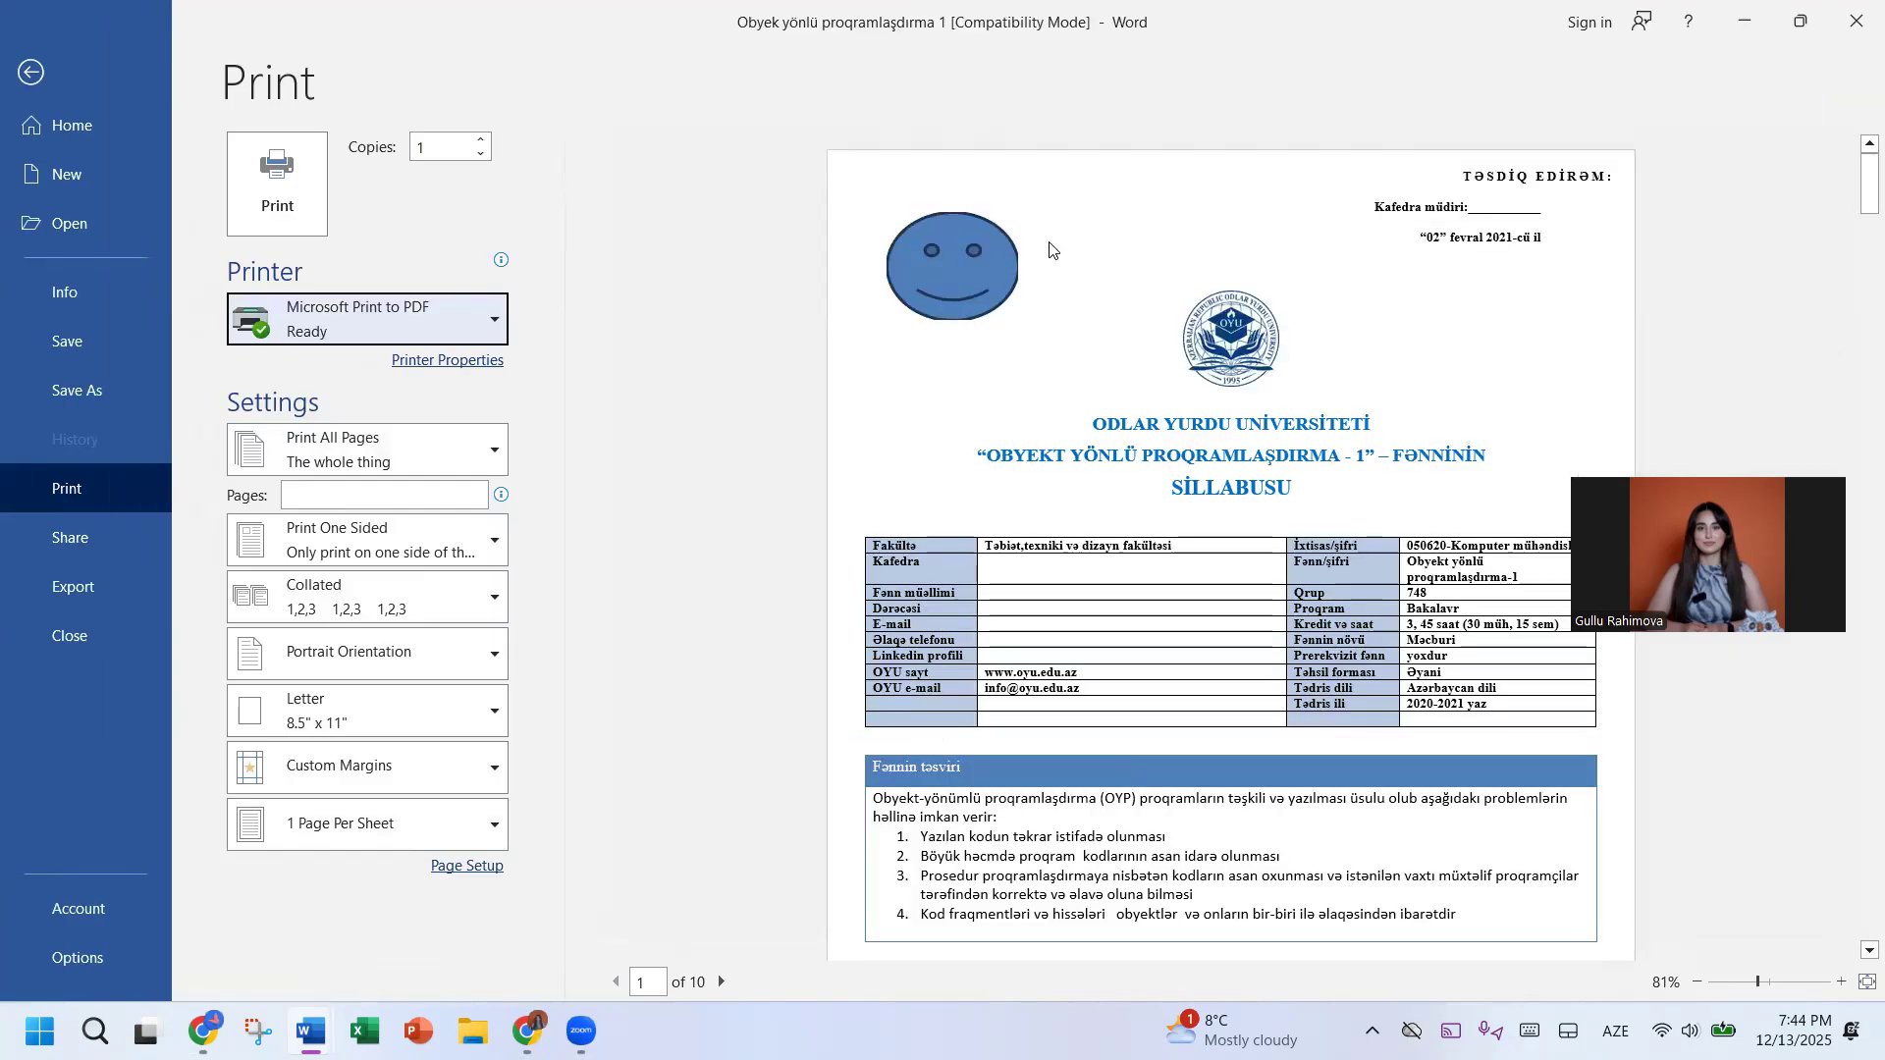
click(28, 76)
click(863, 455)
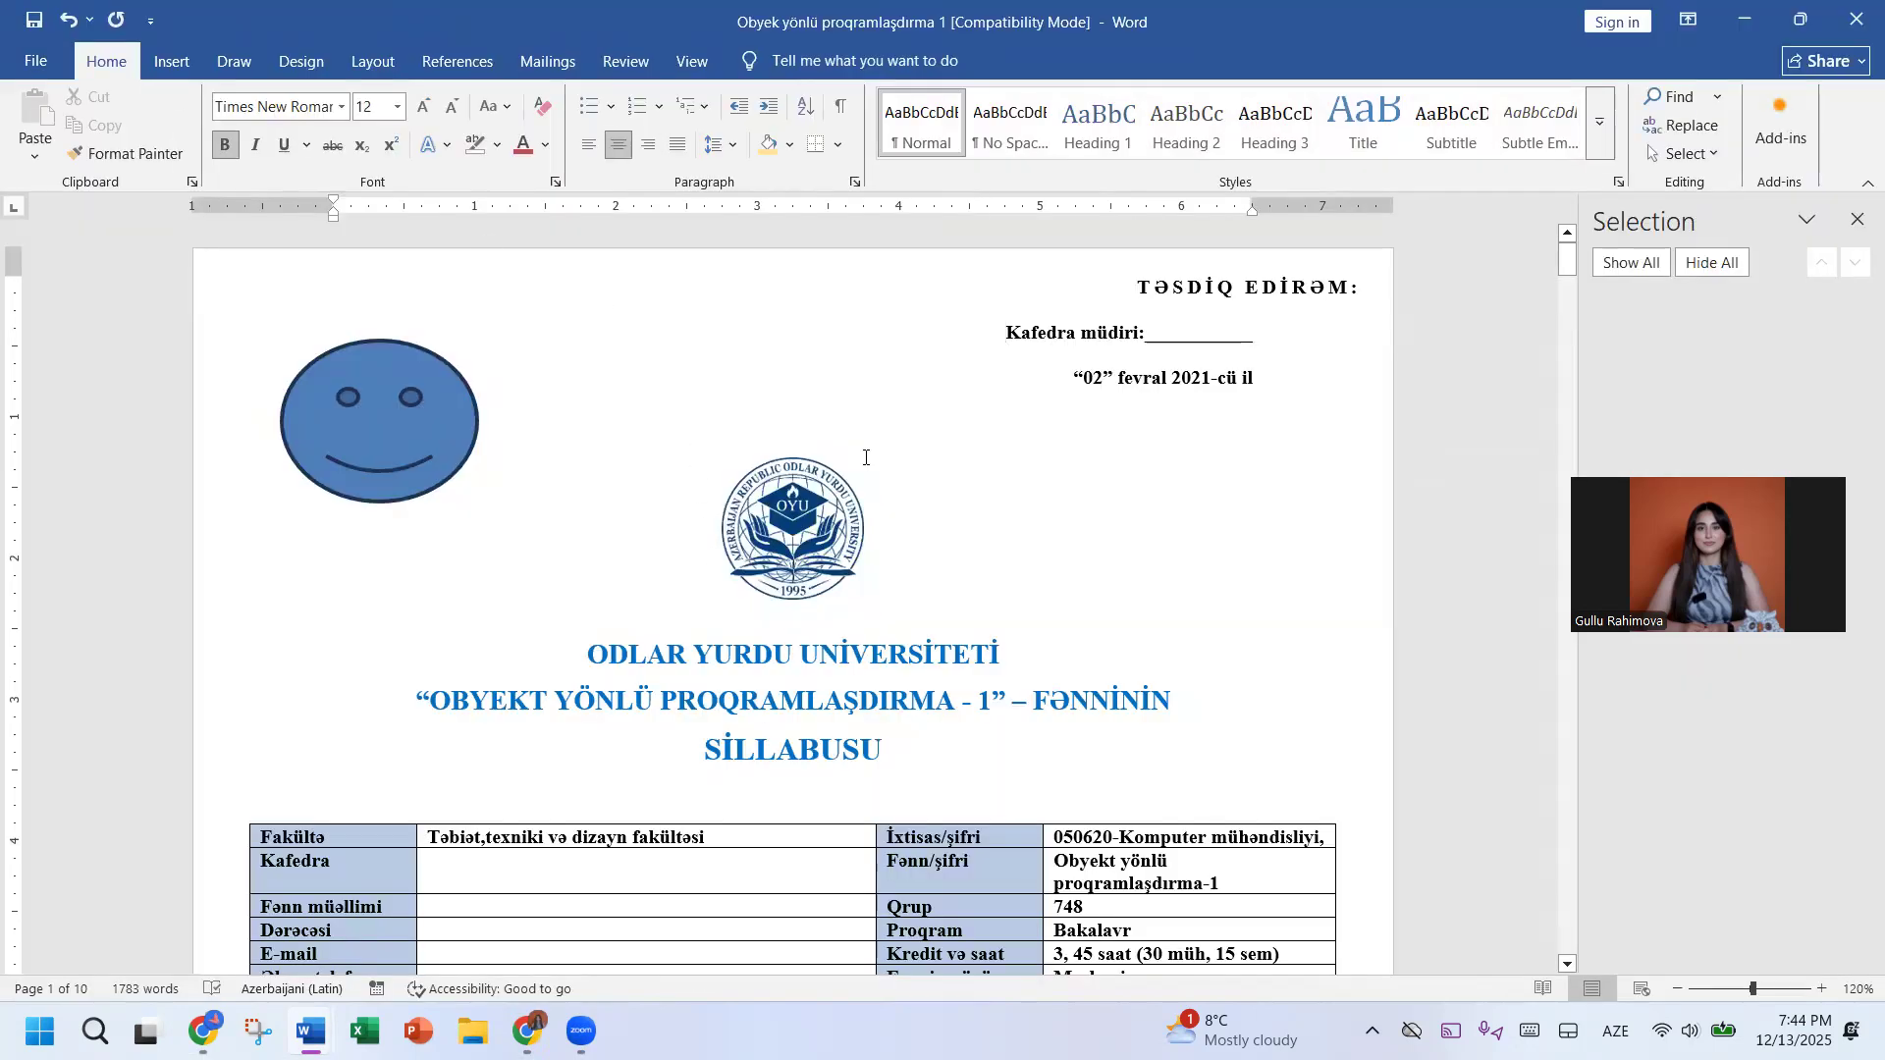
Step: Search the add-ins for "emo", add Emoji Keyboard, and close the Selection and Emoji Keyboard panes
click(1773, 116)
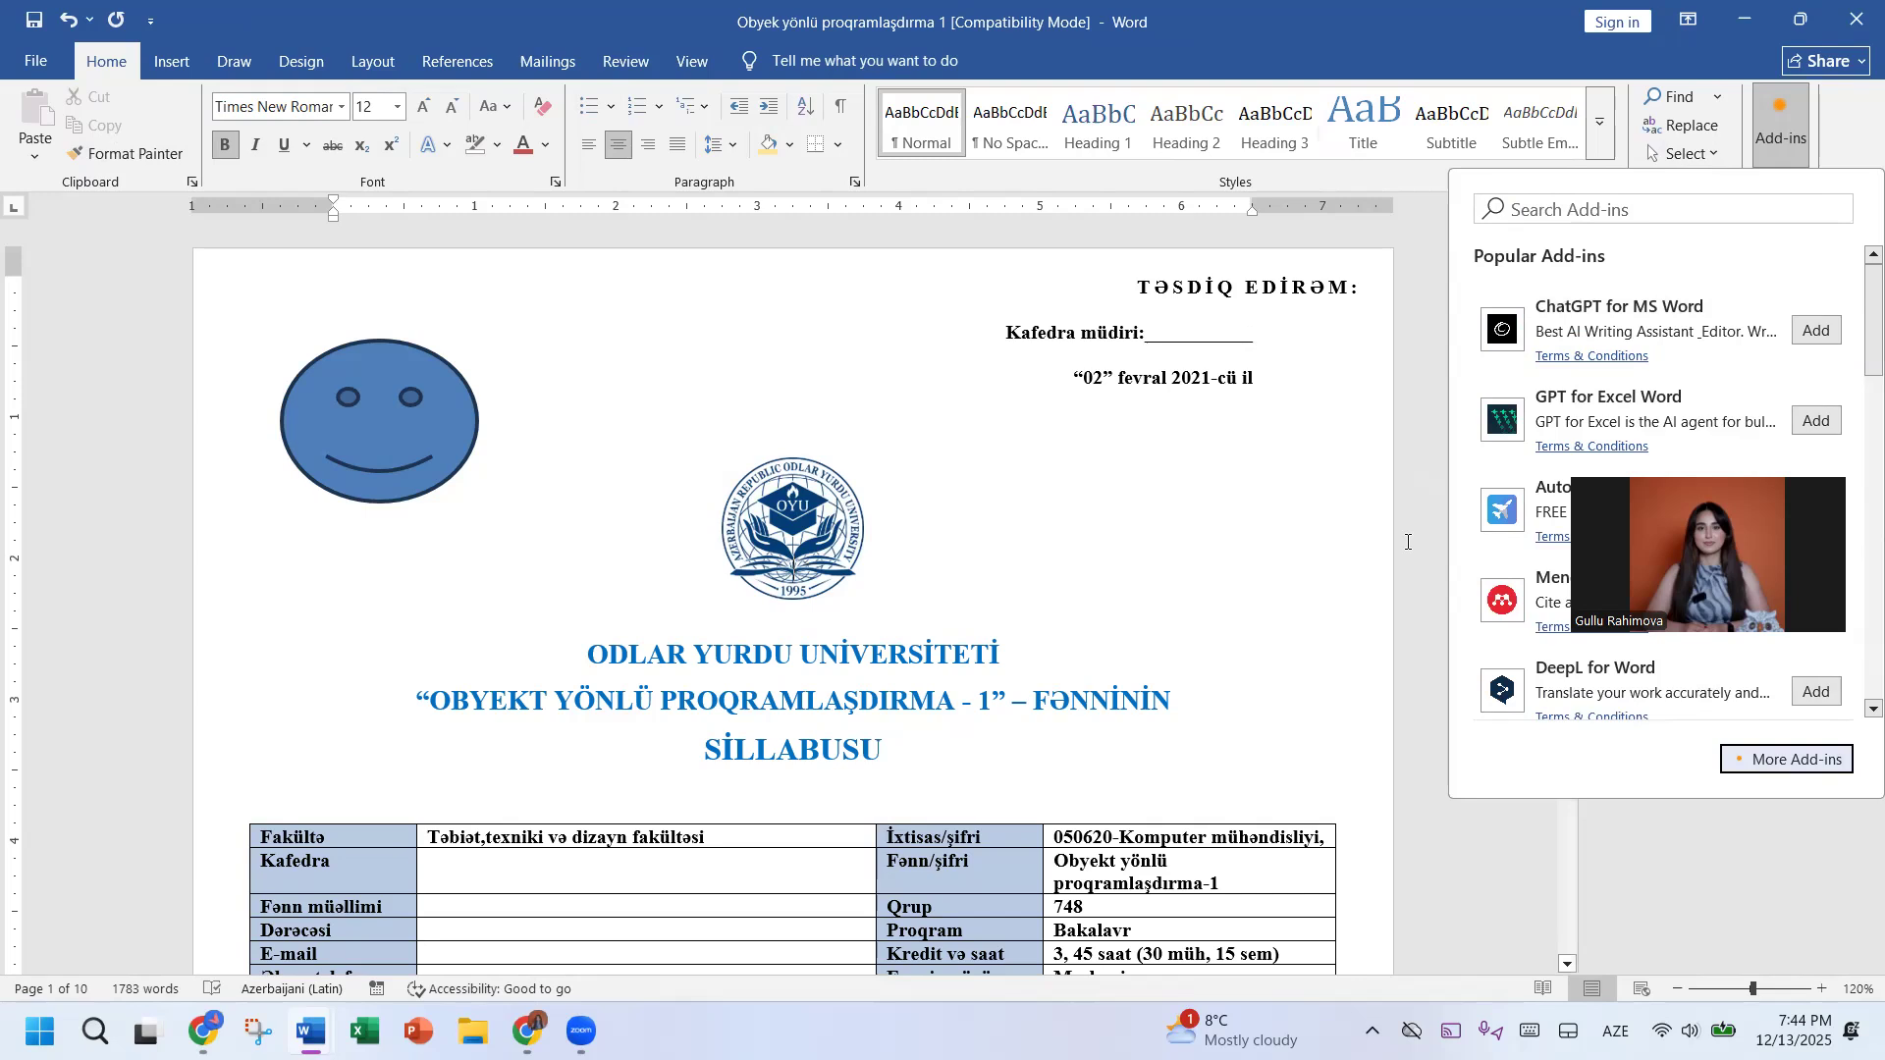
scroll(1488, 589, down, 5)
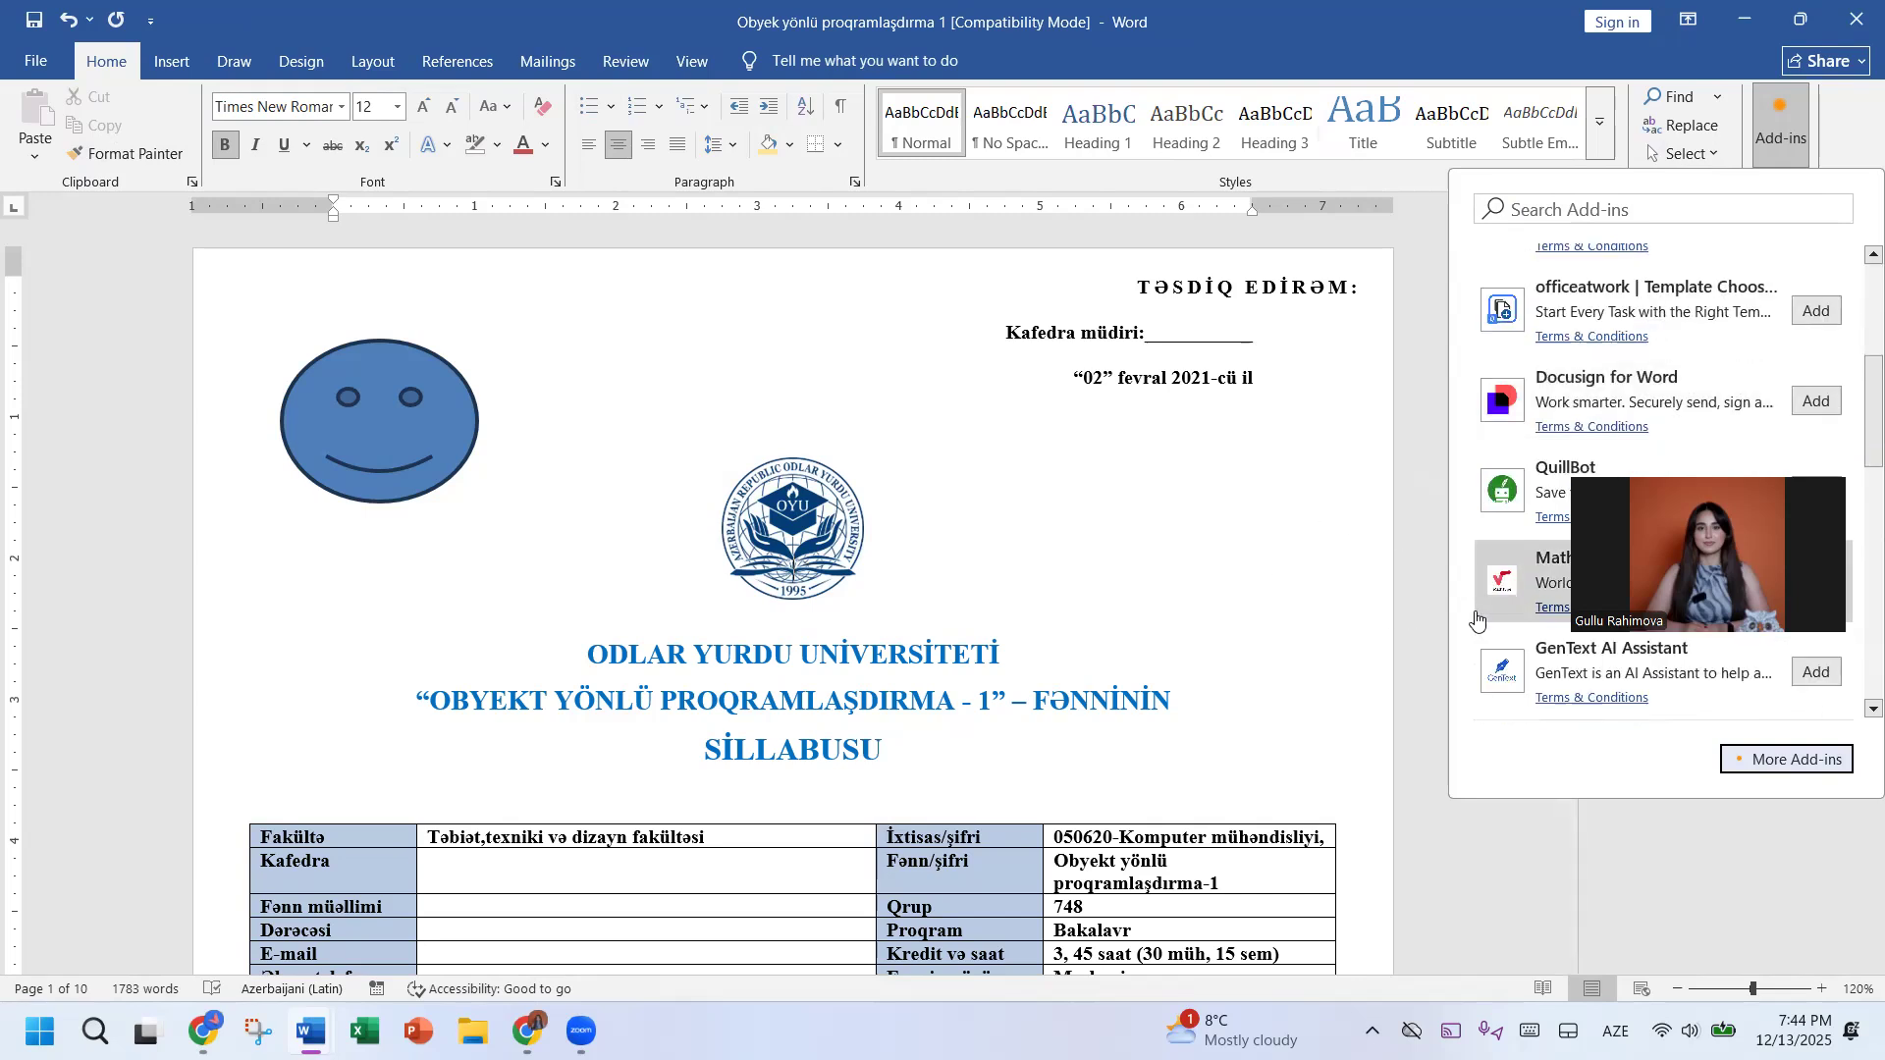
click(1569, 210)
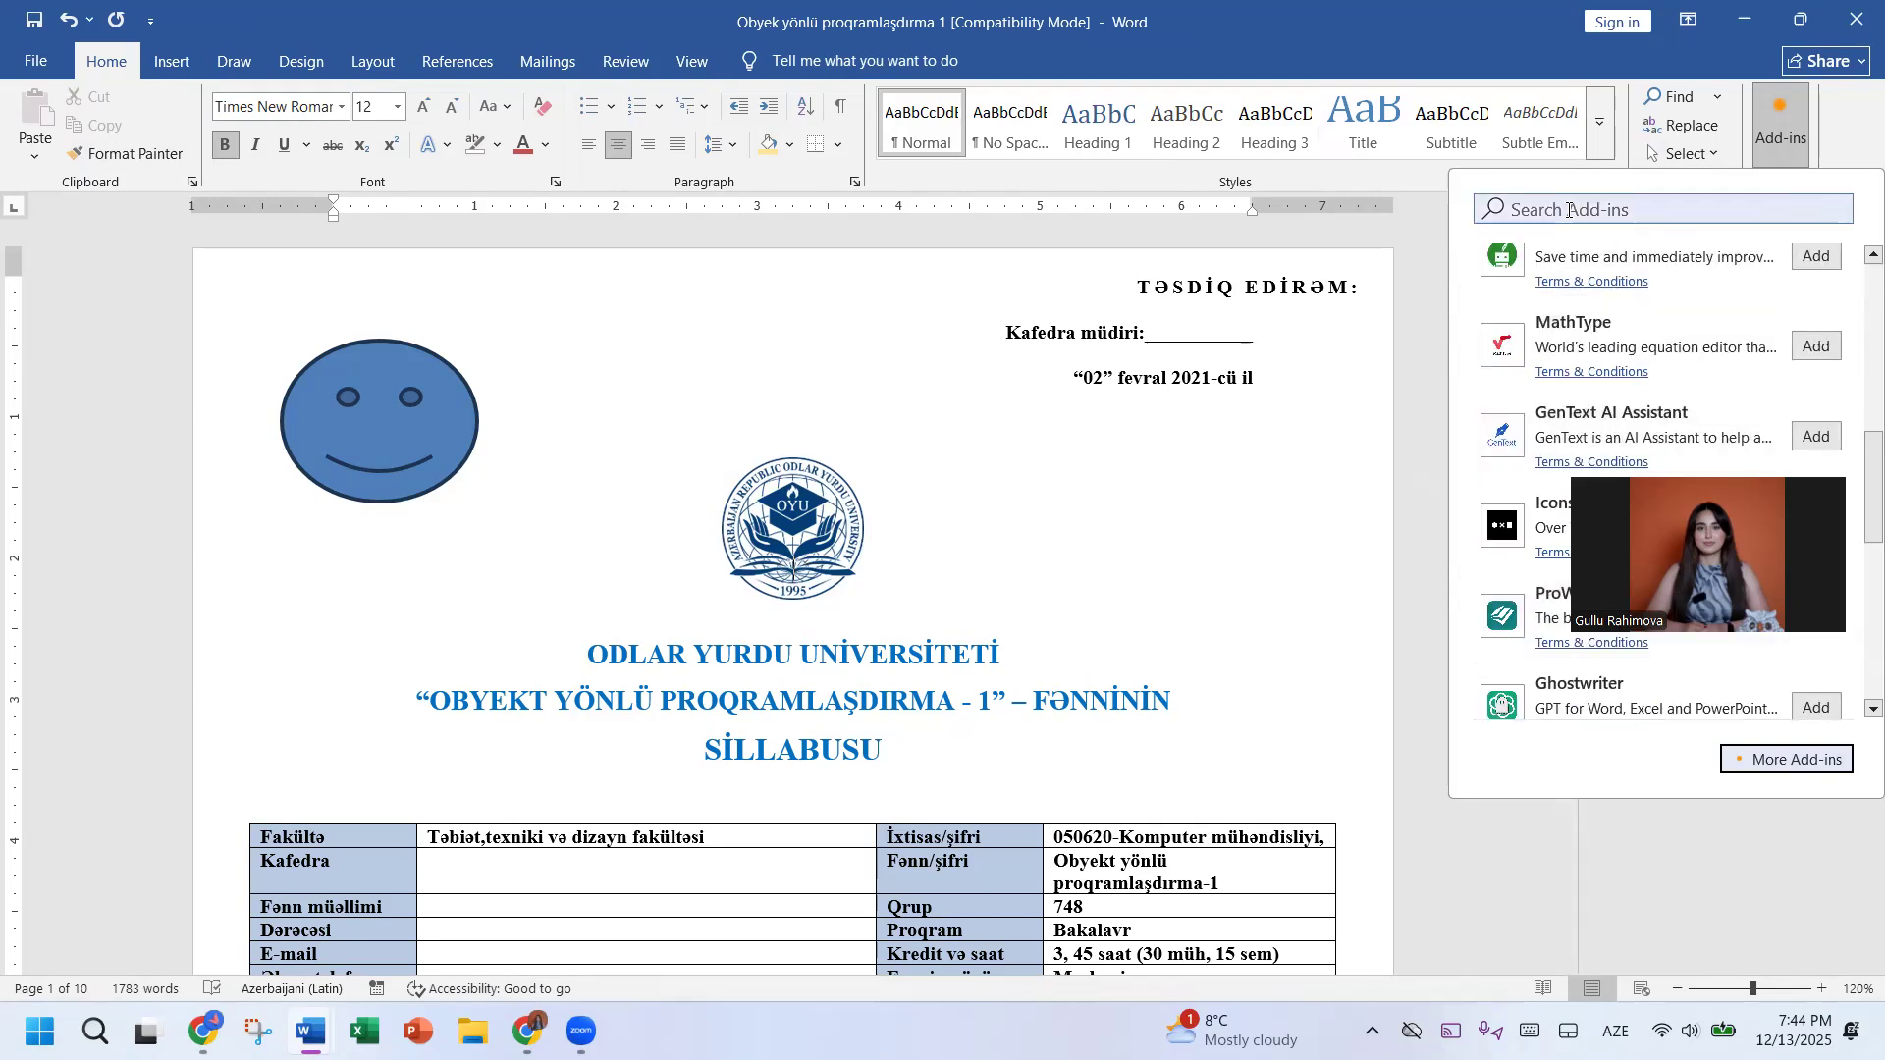
text(emo)
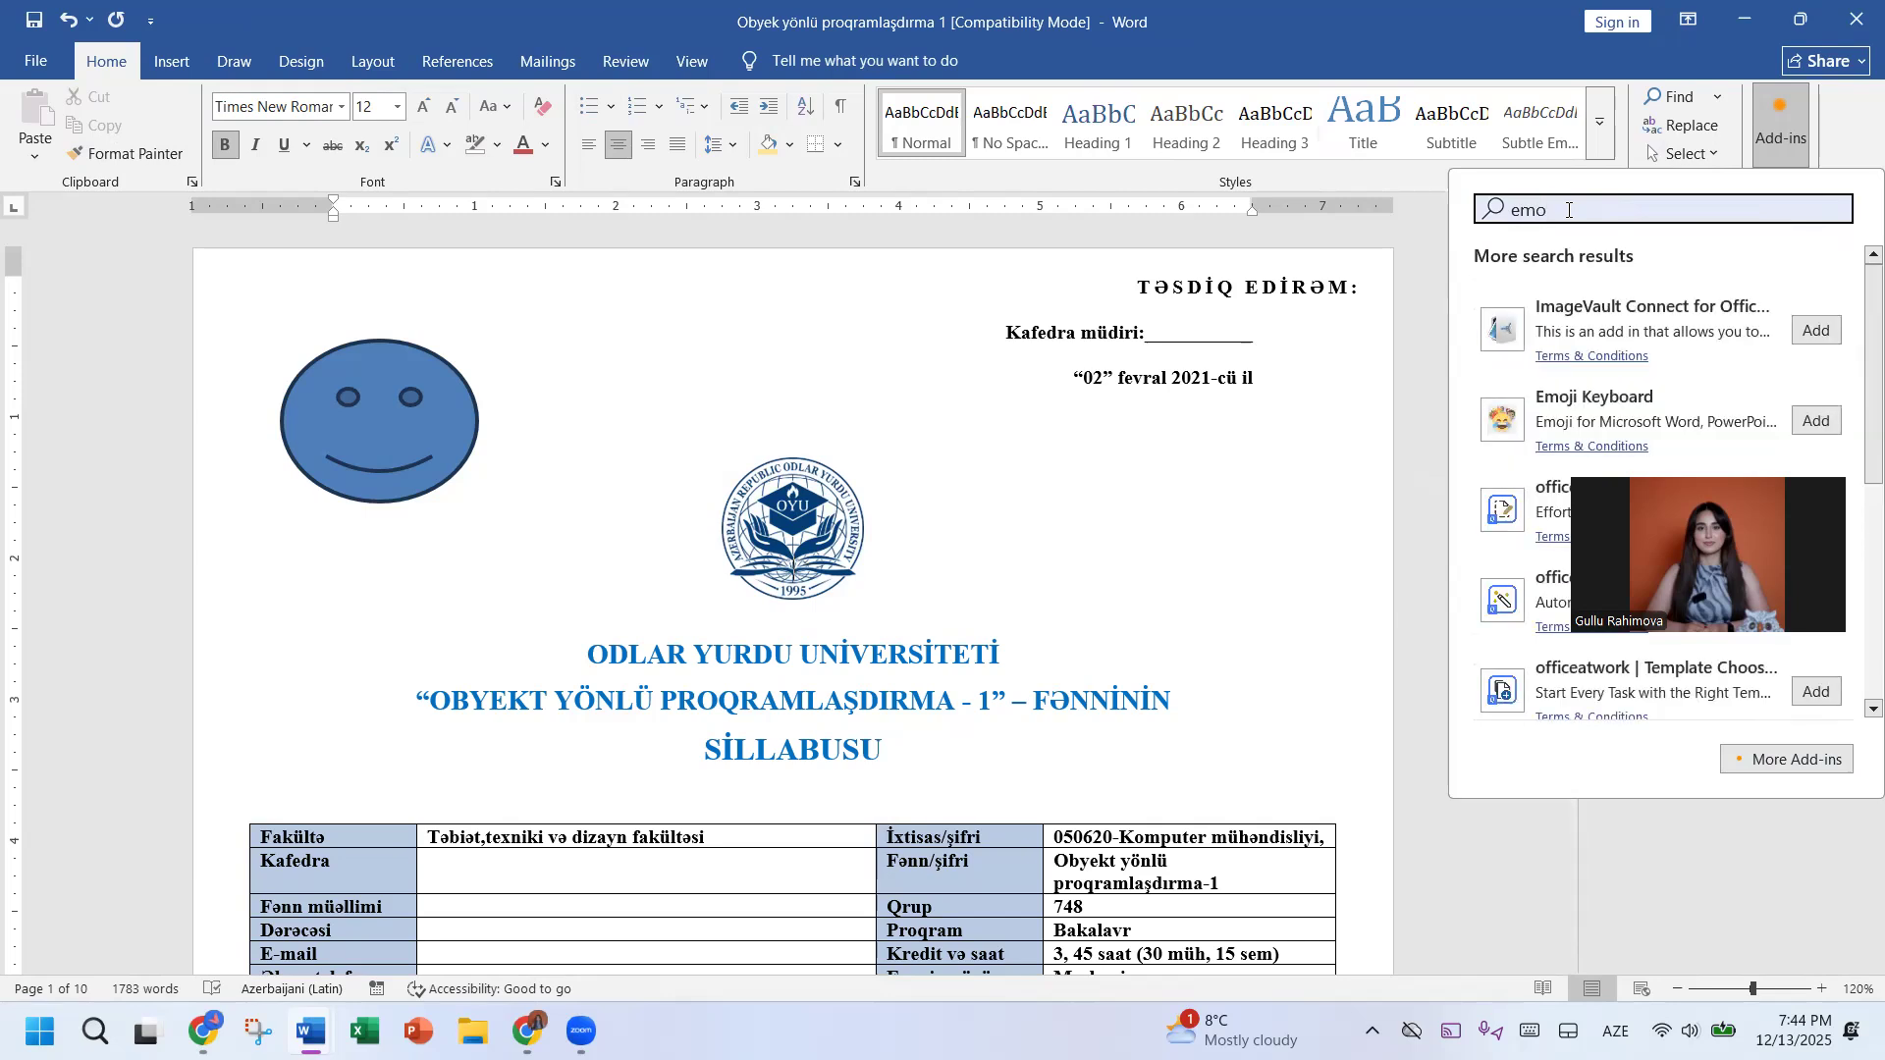
click(1806, 417)
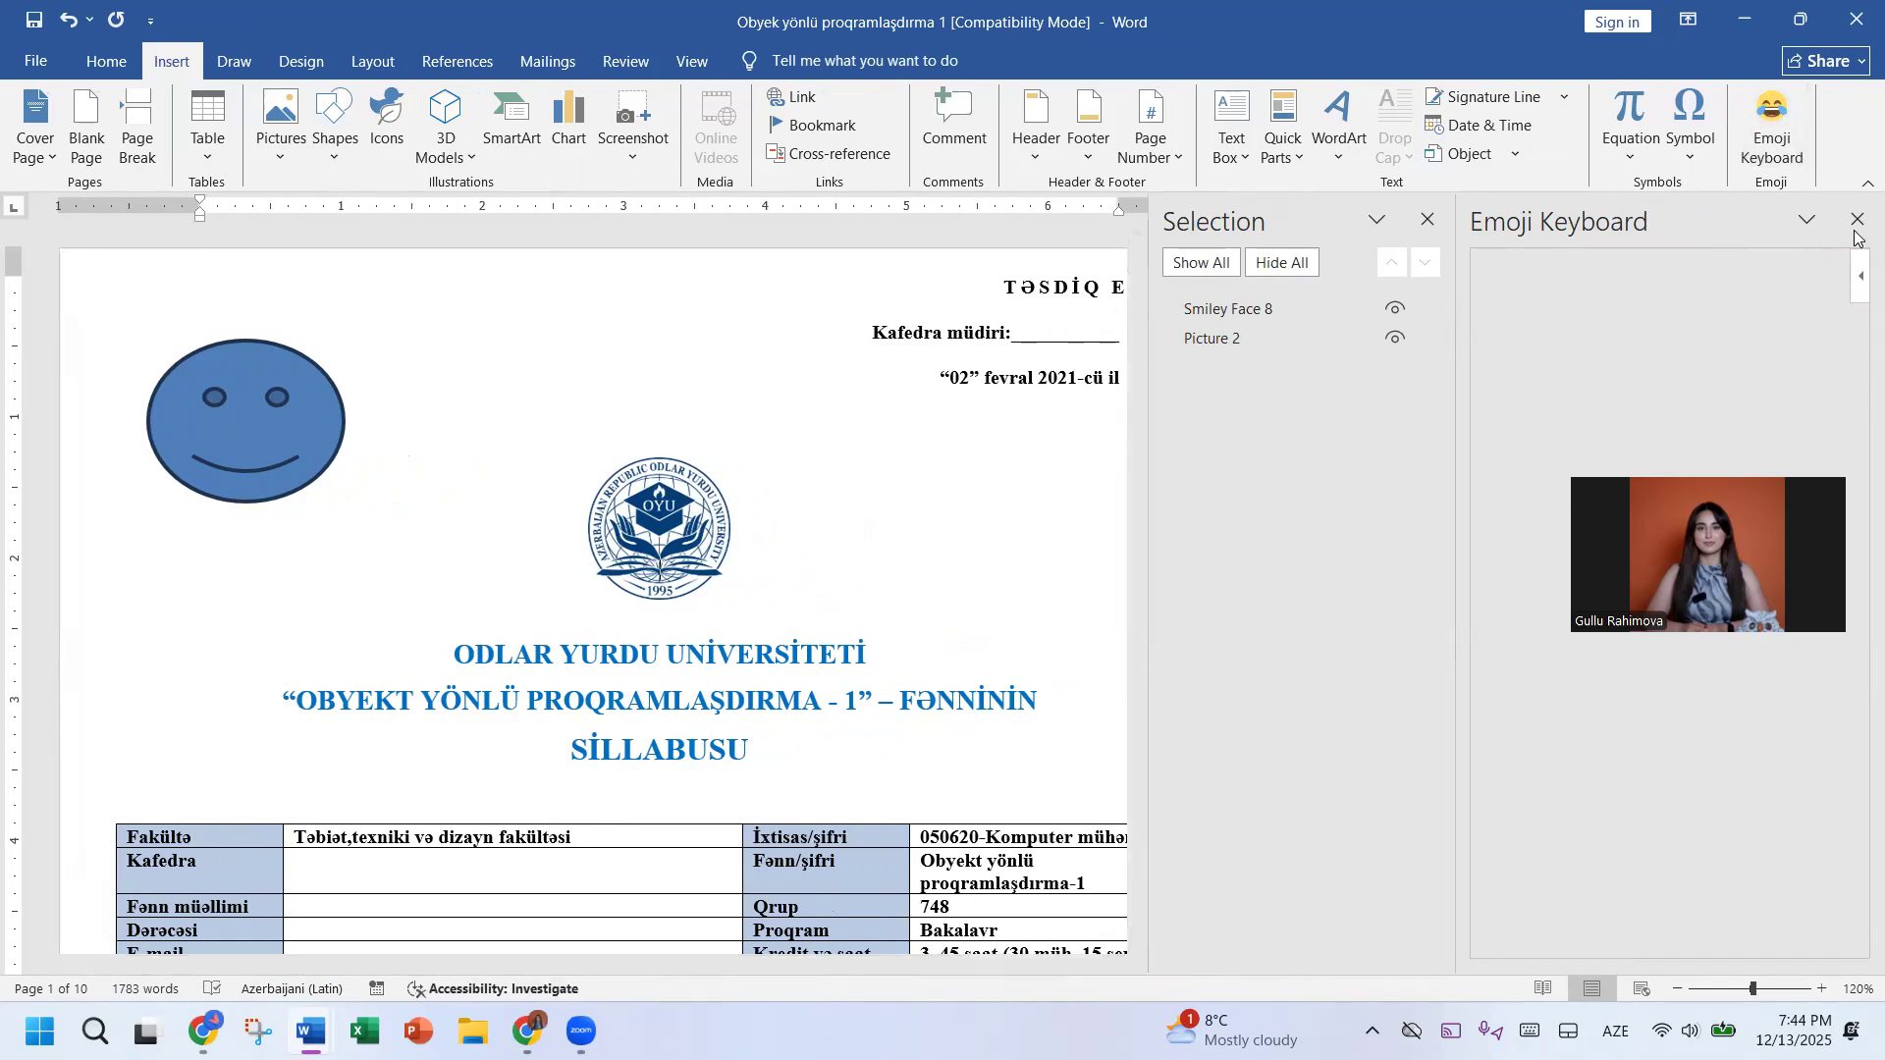
click(1428, 219)
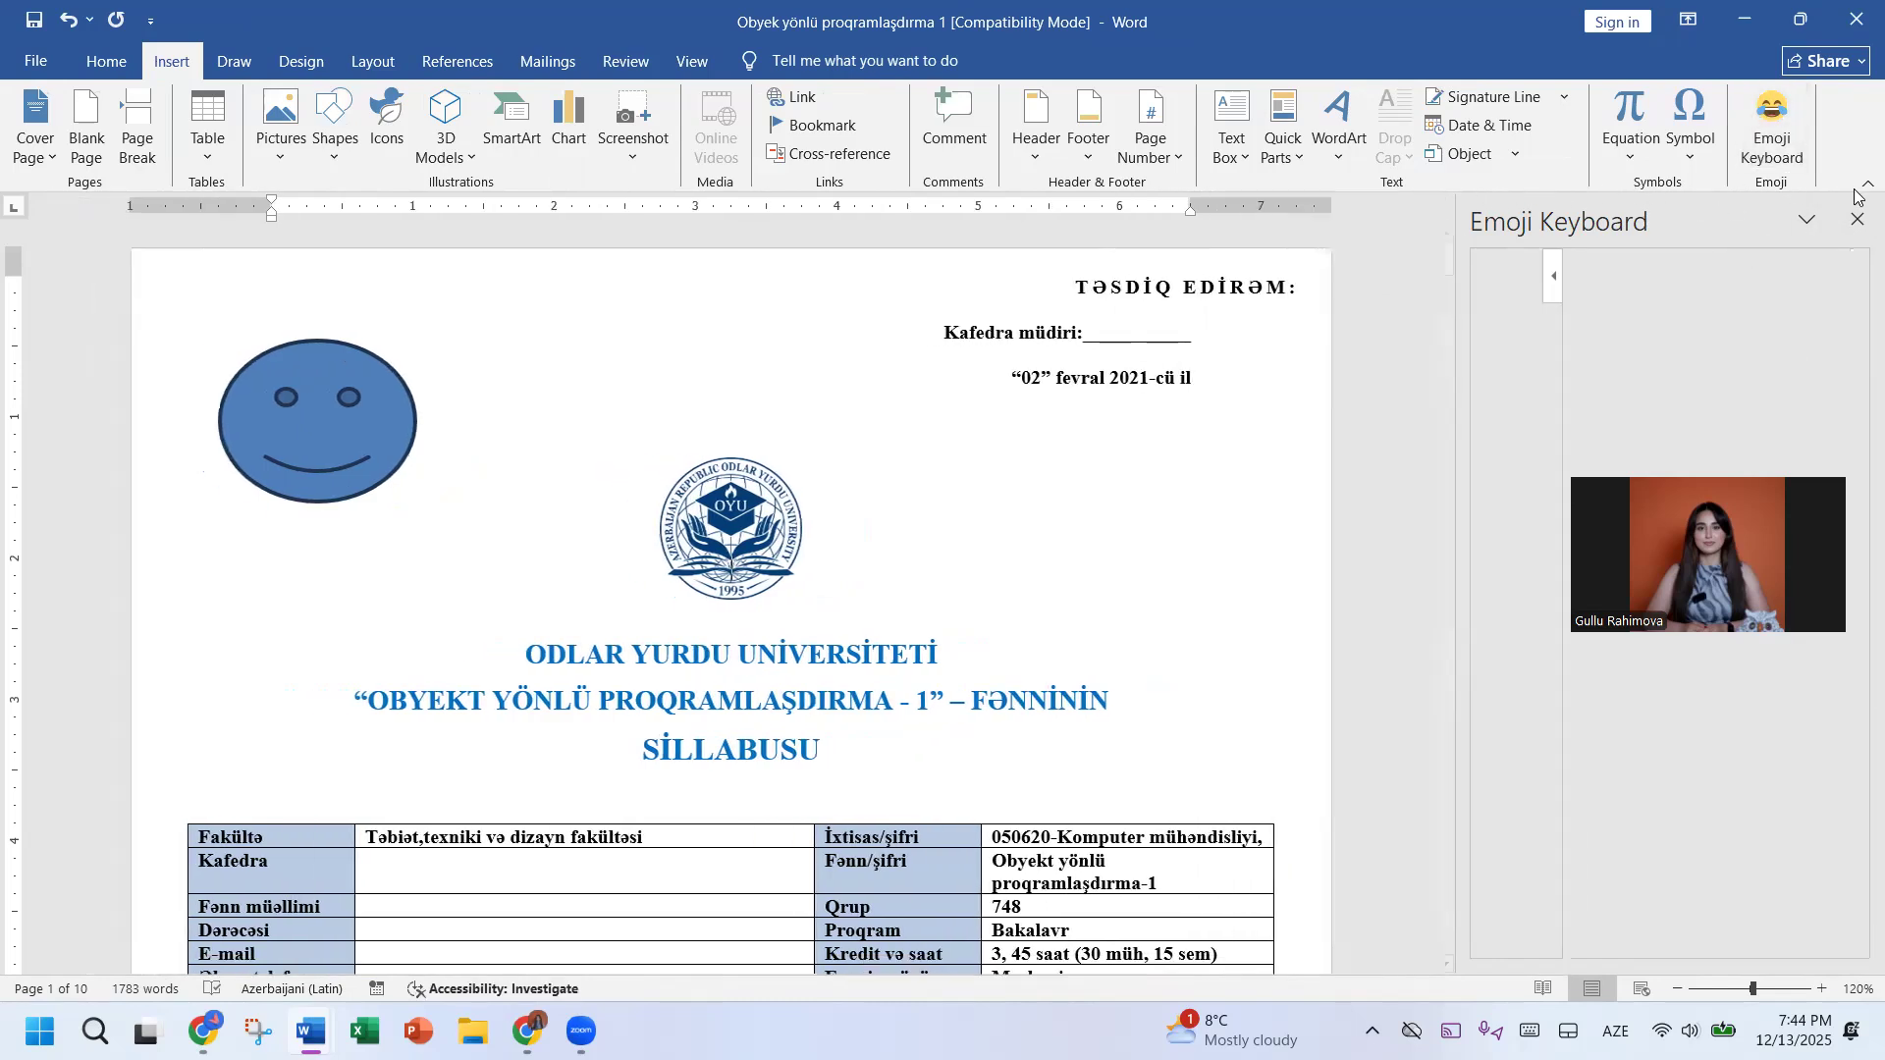
click(1857, 222)
Step: Try to load the Emoji Keyboard by opening and restarting the add-in, check its details, and close its pane
click(1772, 128)
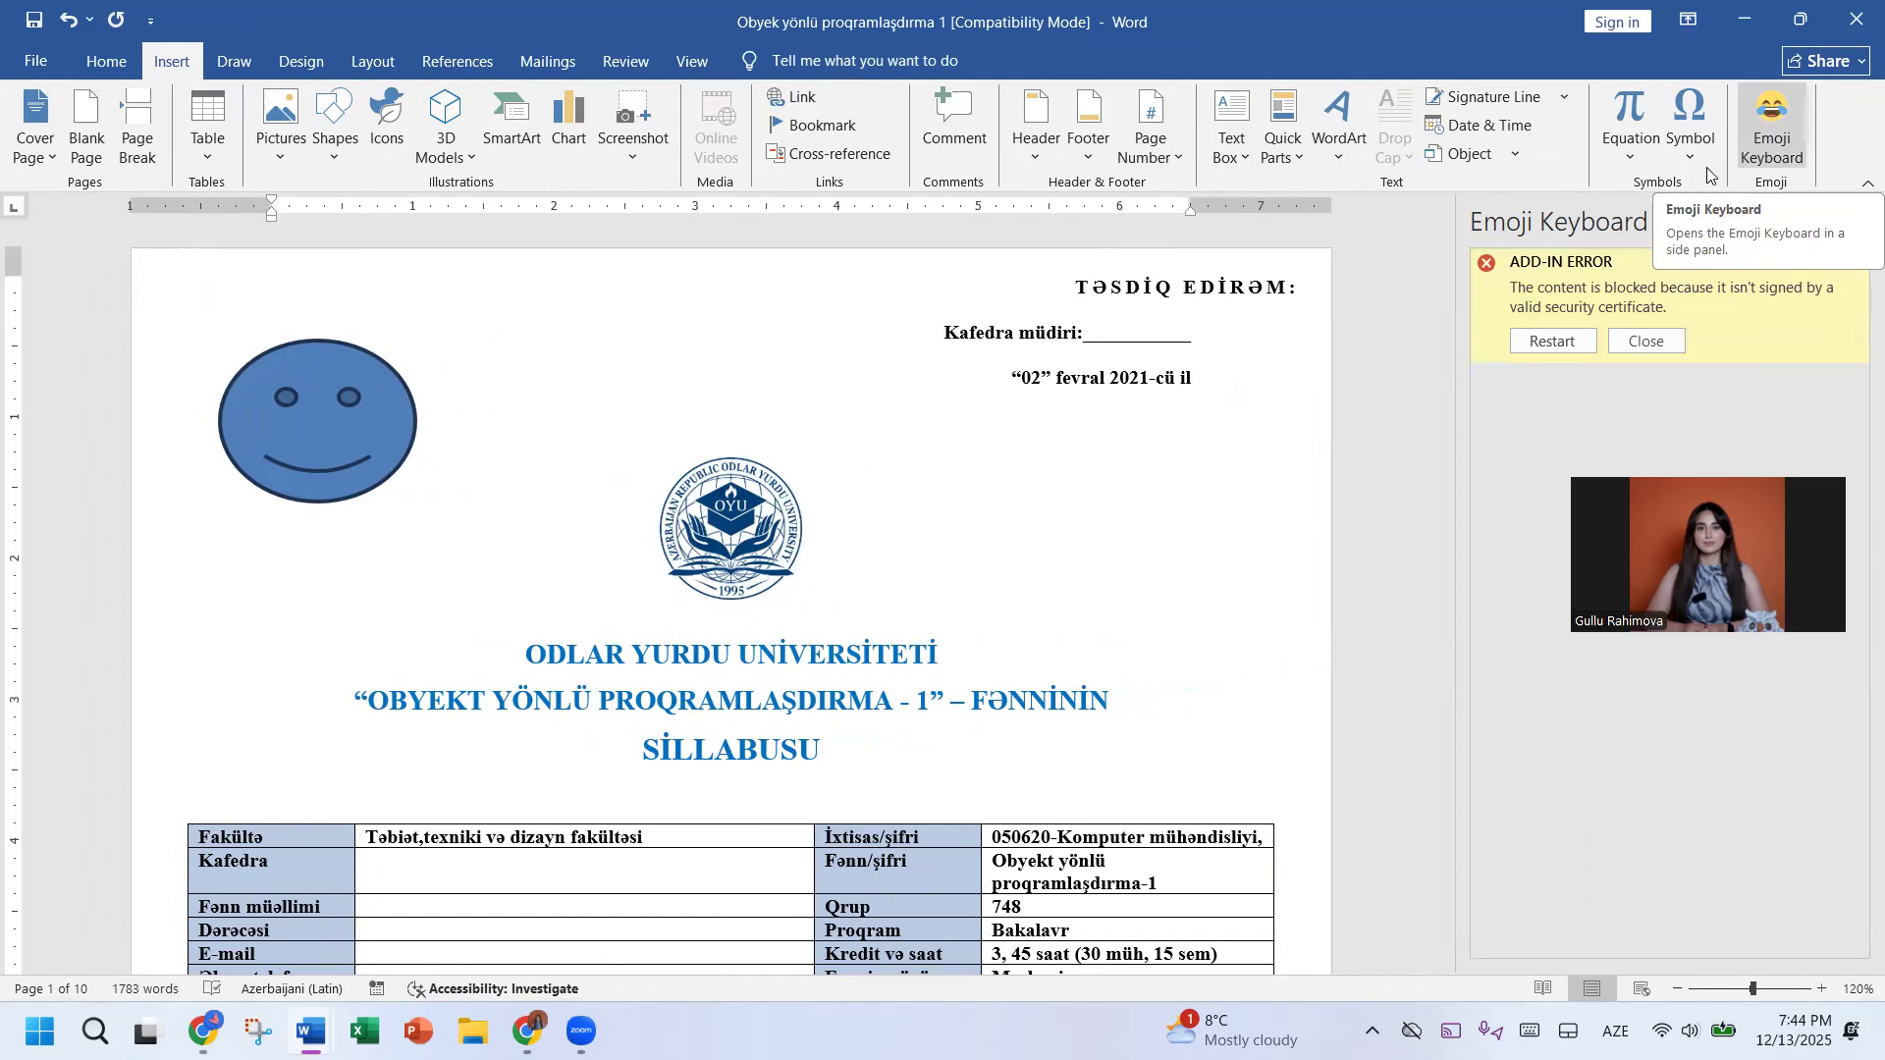
click(1560, 339)
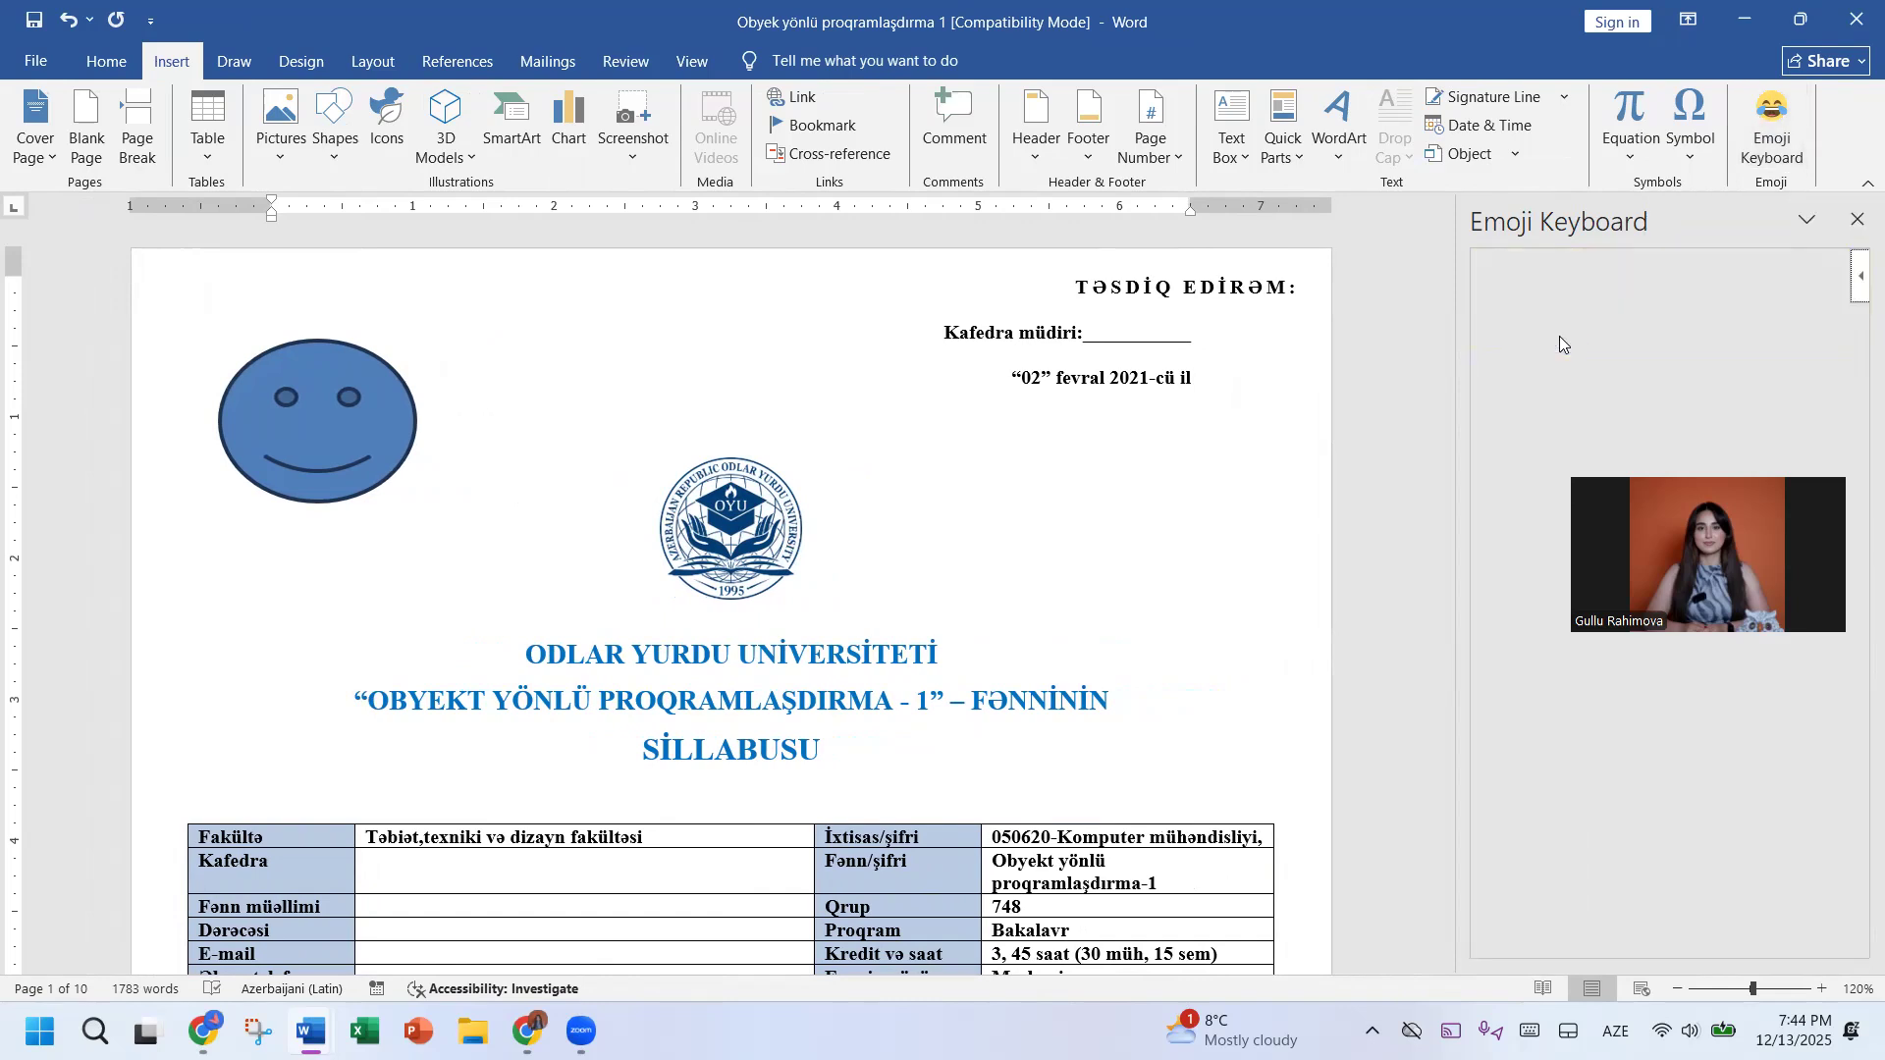
click(1860, 277)
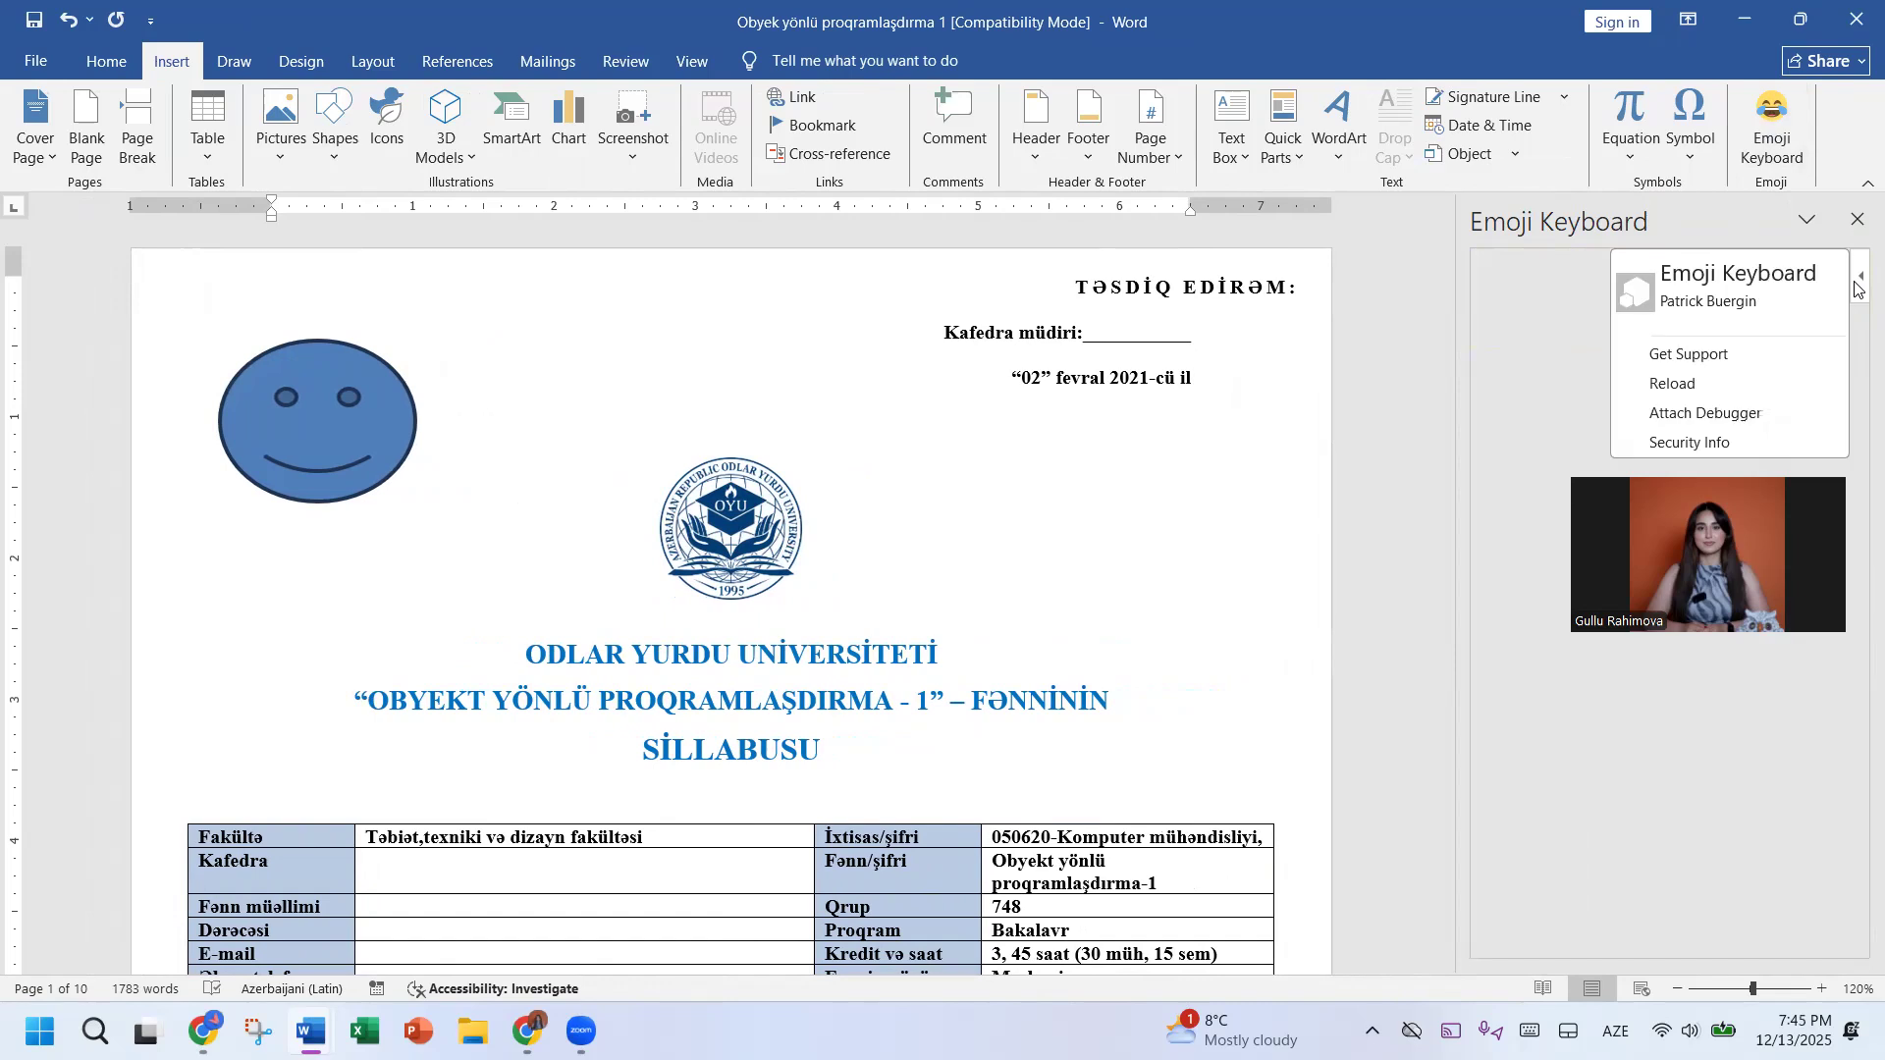
click(1771, 279)
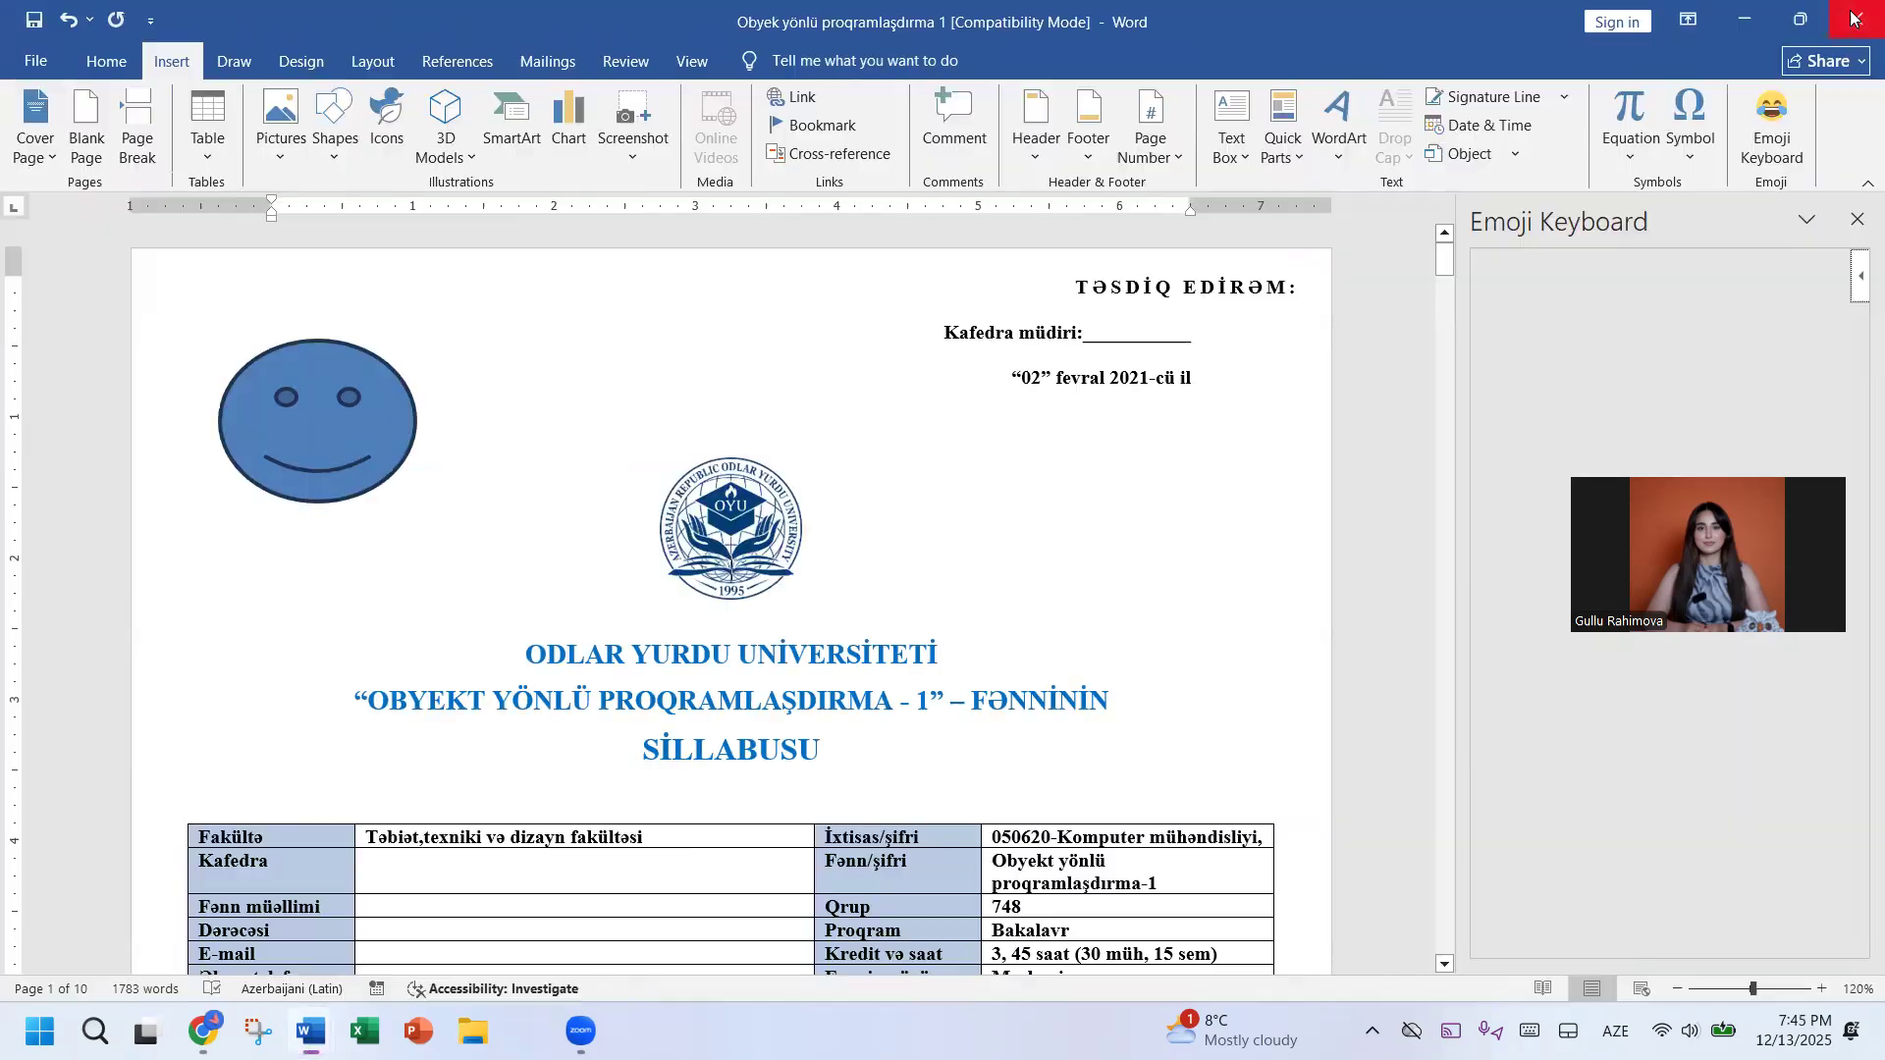
click(1855, 11)
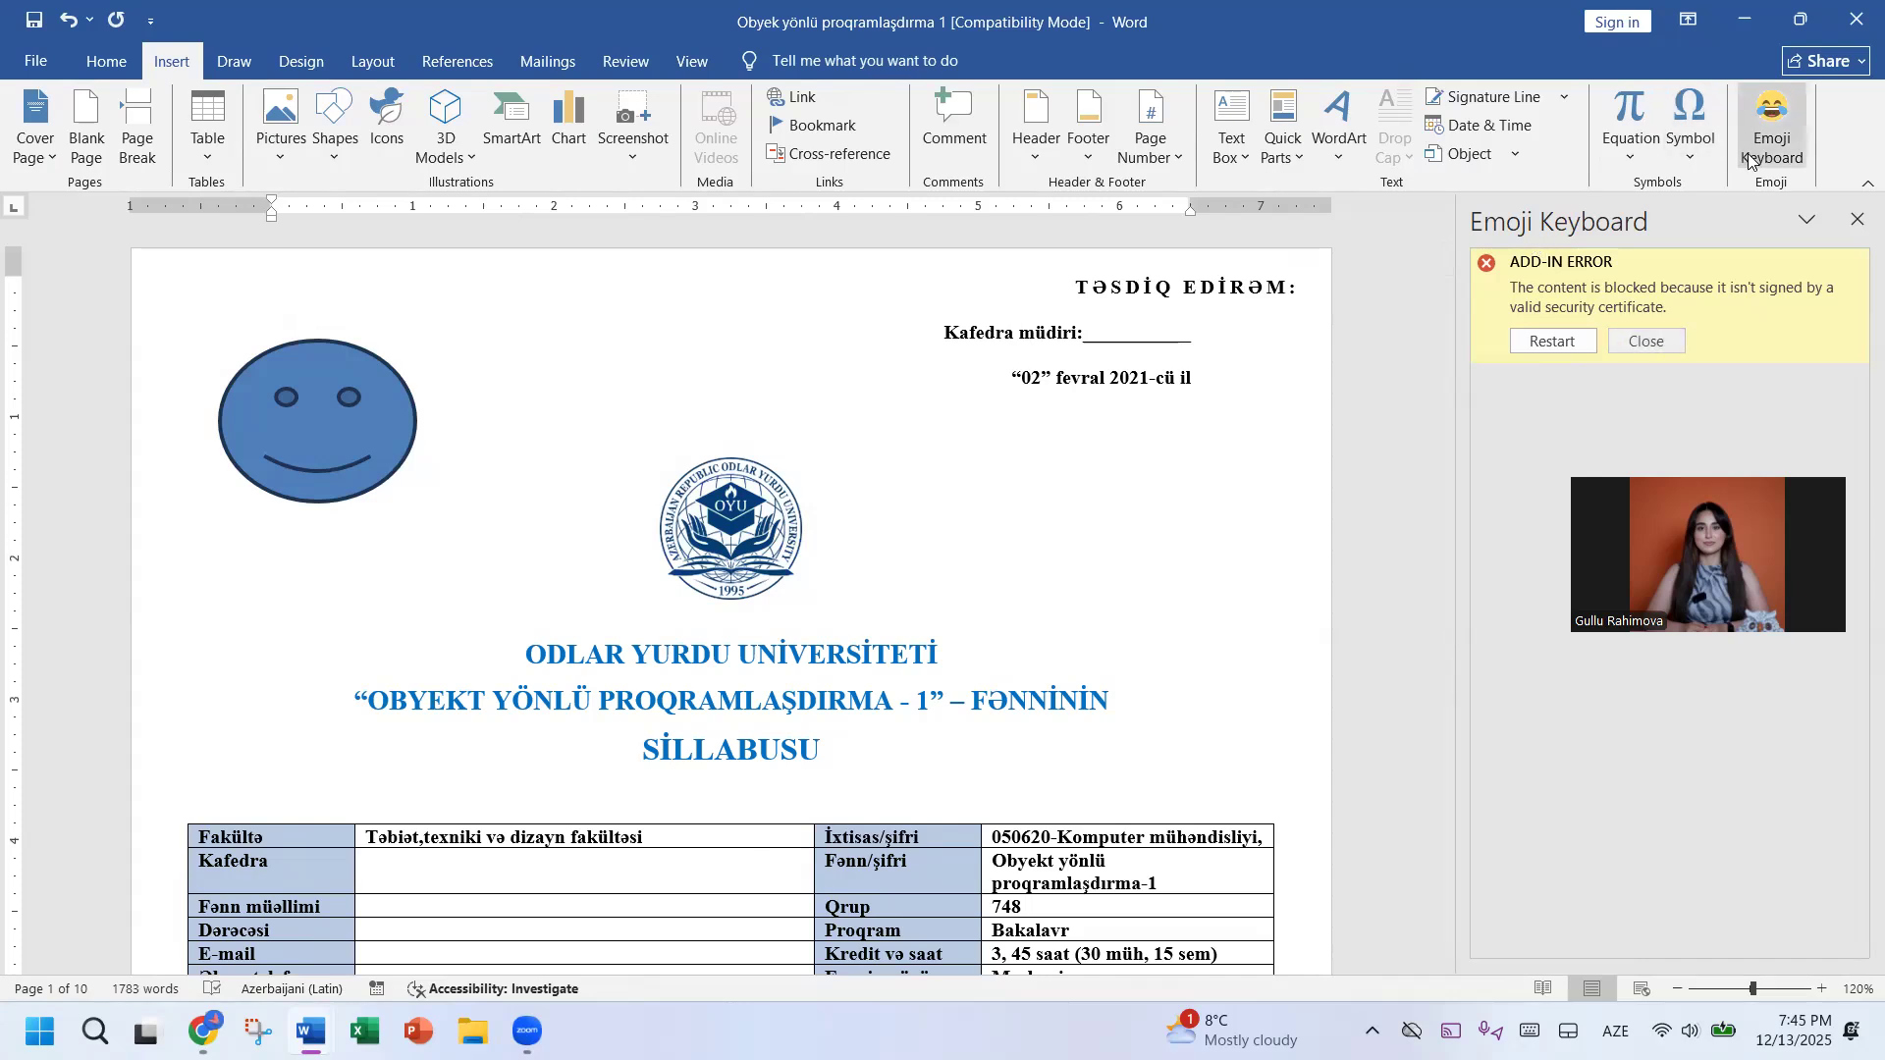
click(1855, 225)
Step: Put the cursor after the university name heading, look through the start page's templates and recent documents, and return to the document
click(106, 61)
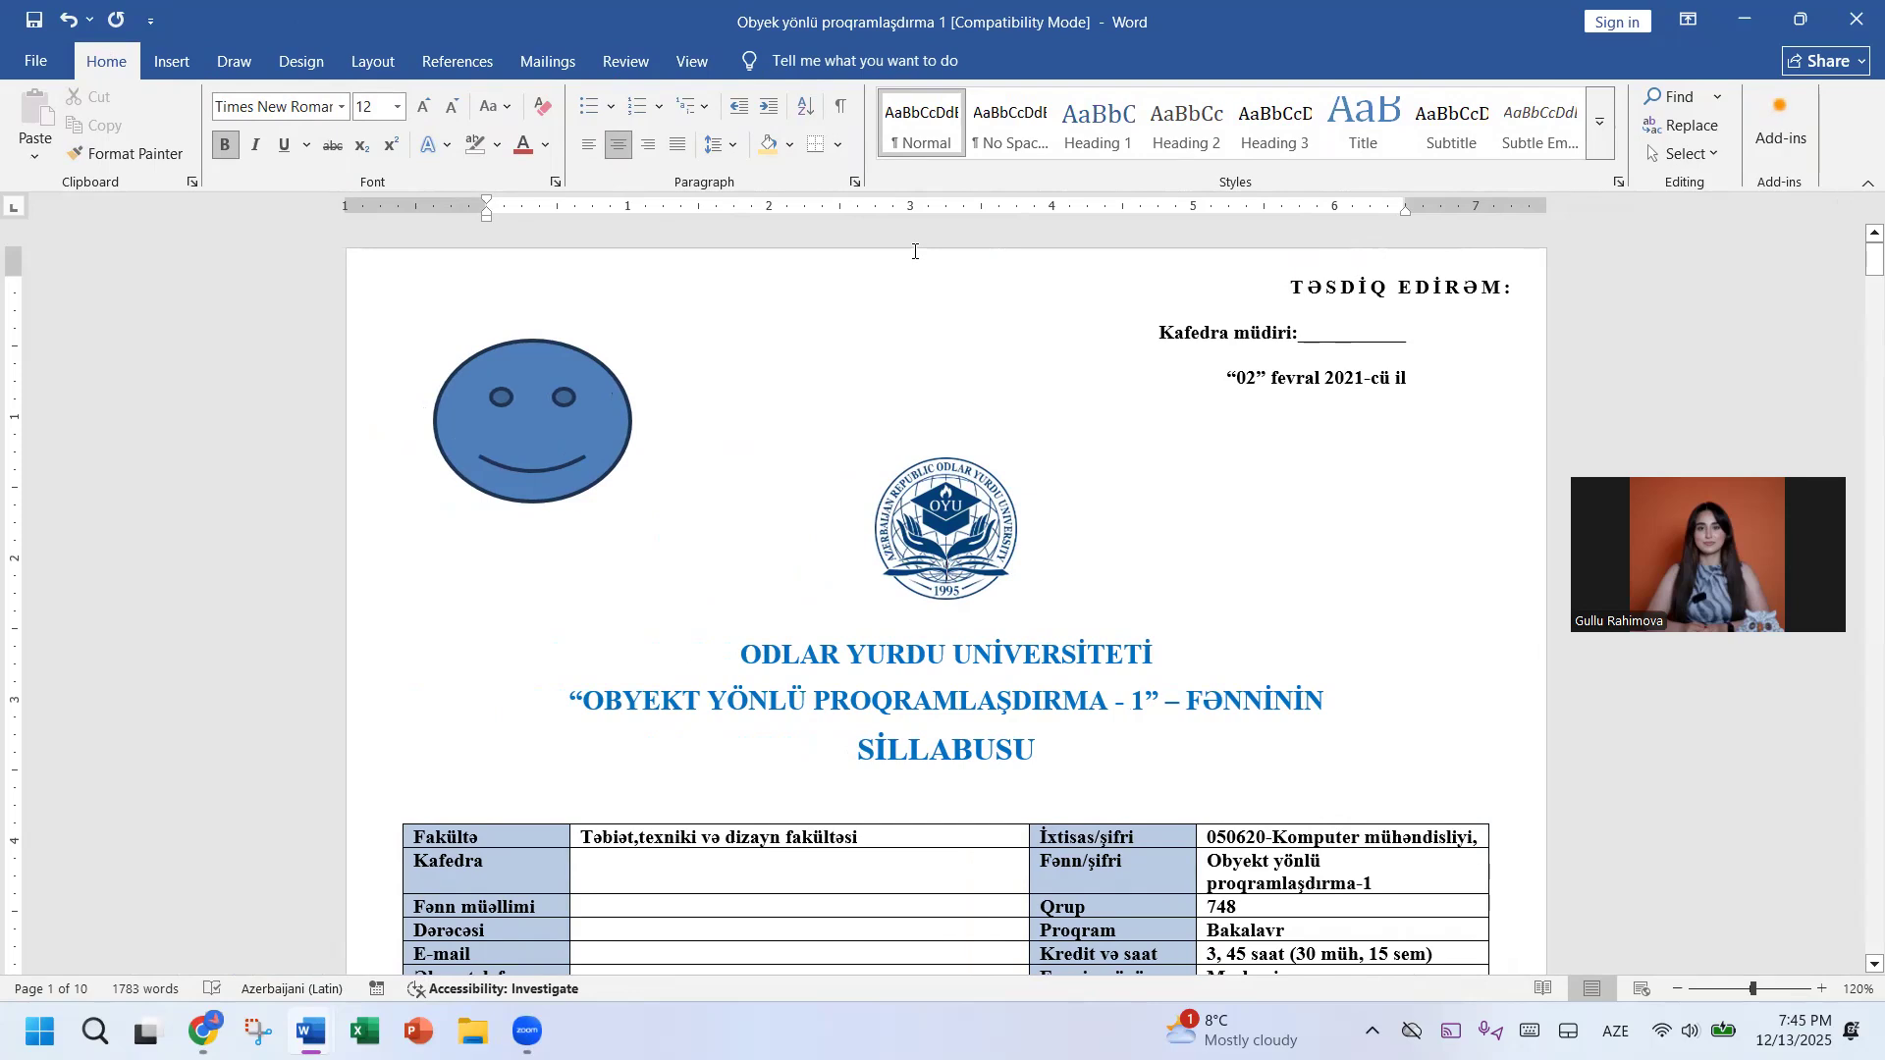
click(1178, 656)
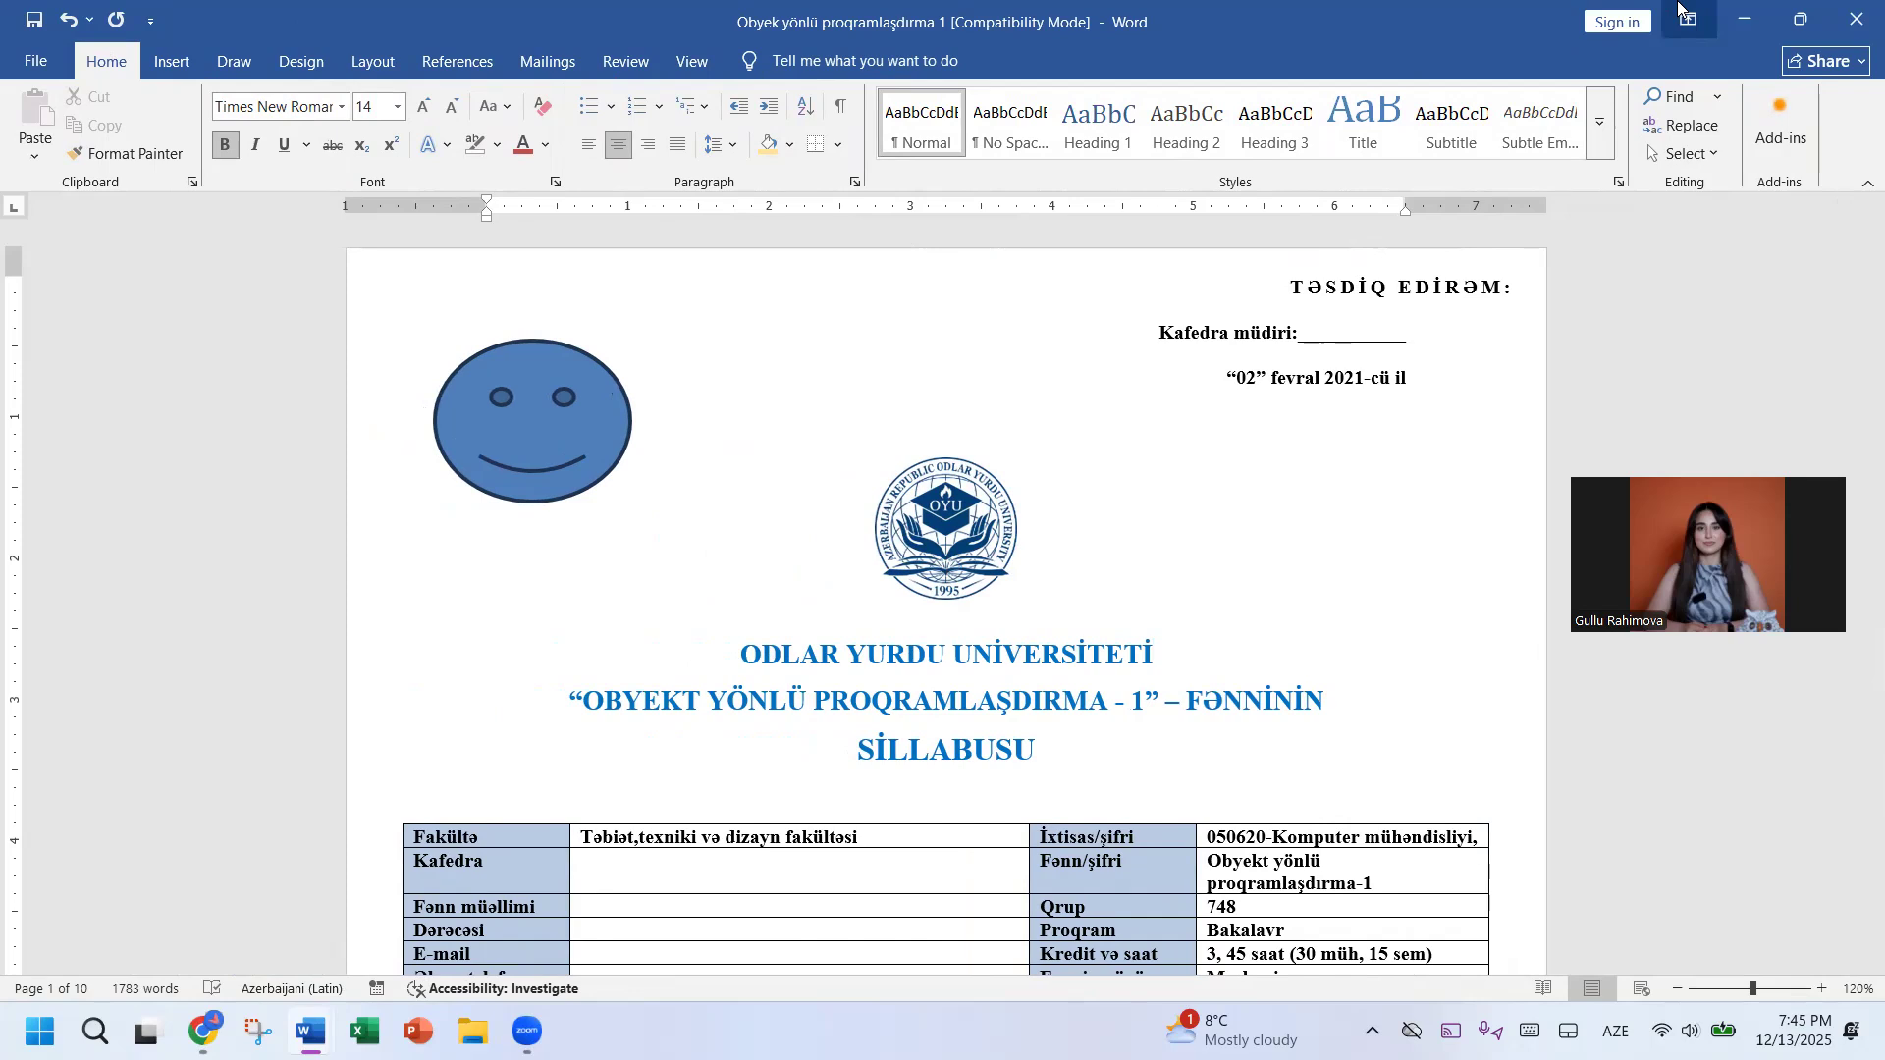
click(38, 60)
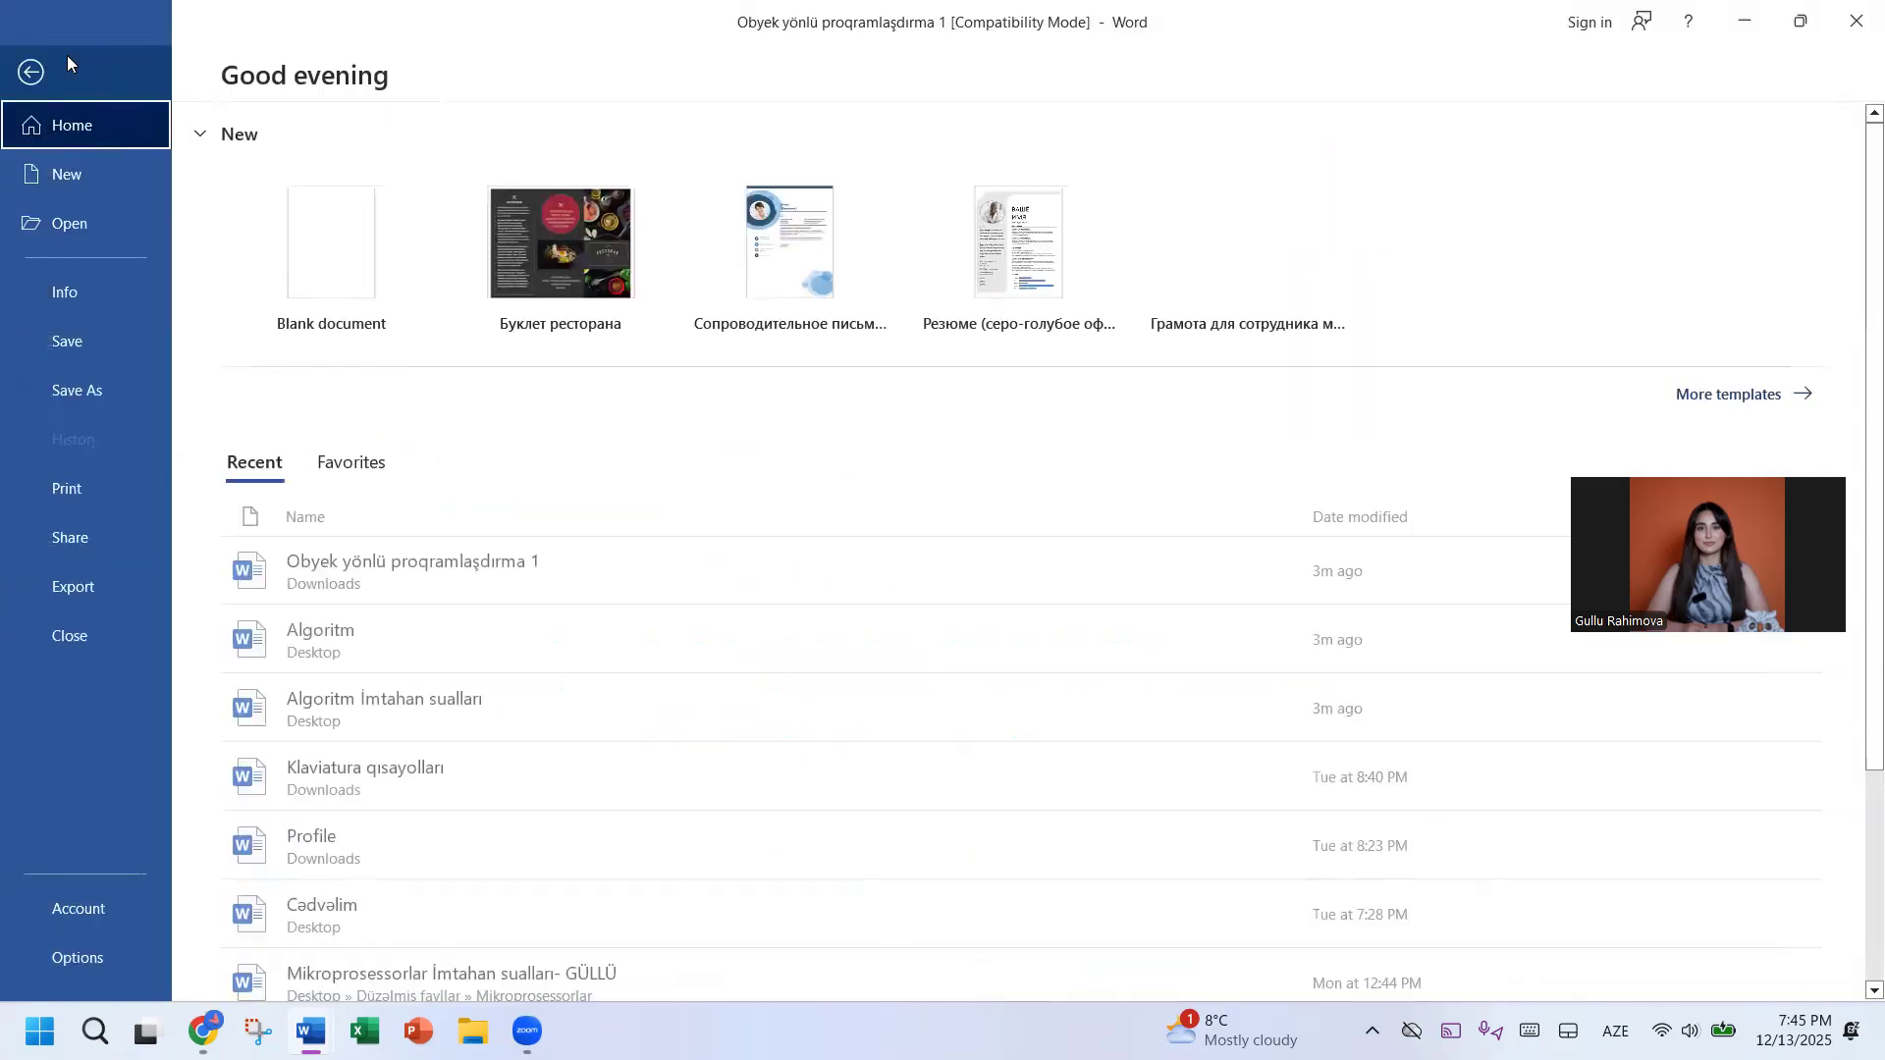
scroll(390, 644, down, 3)
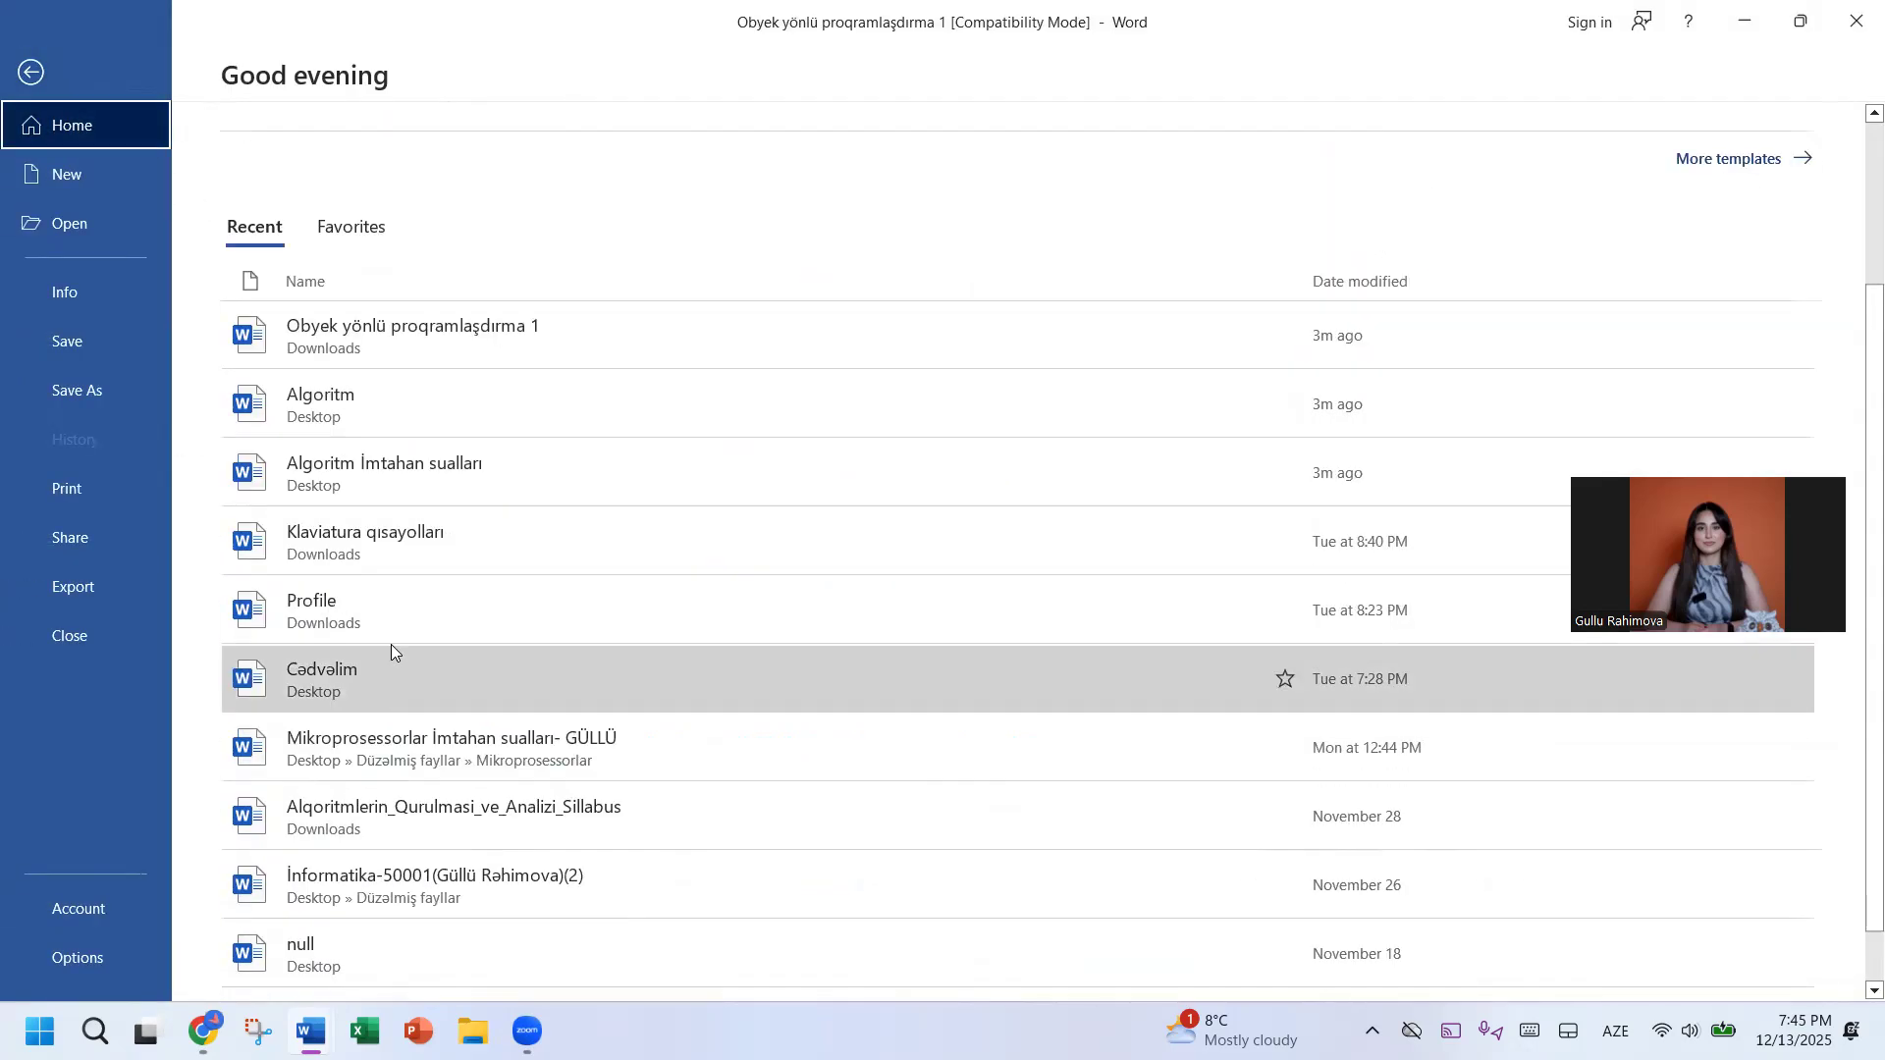
scroll(391, 644, up, 3)
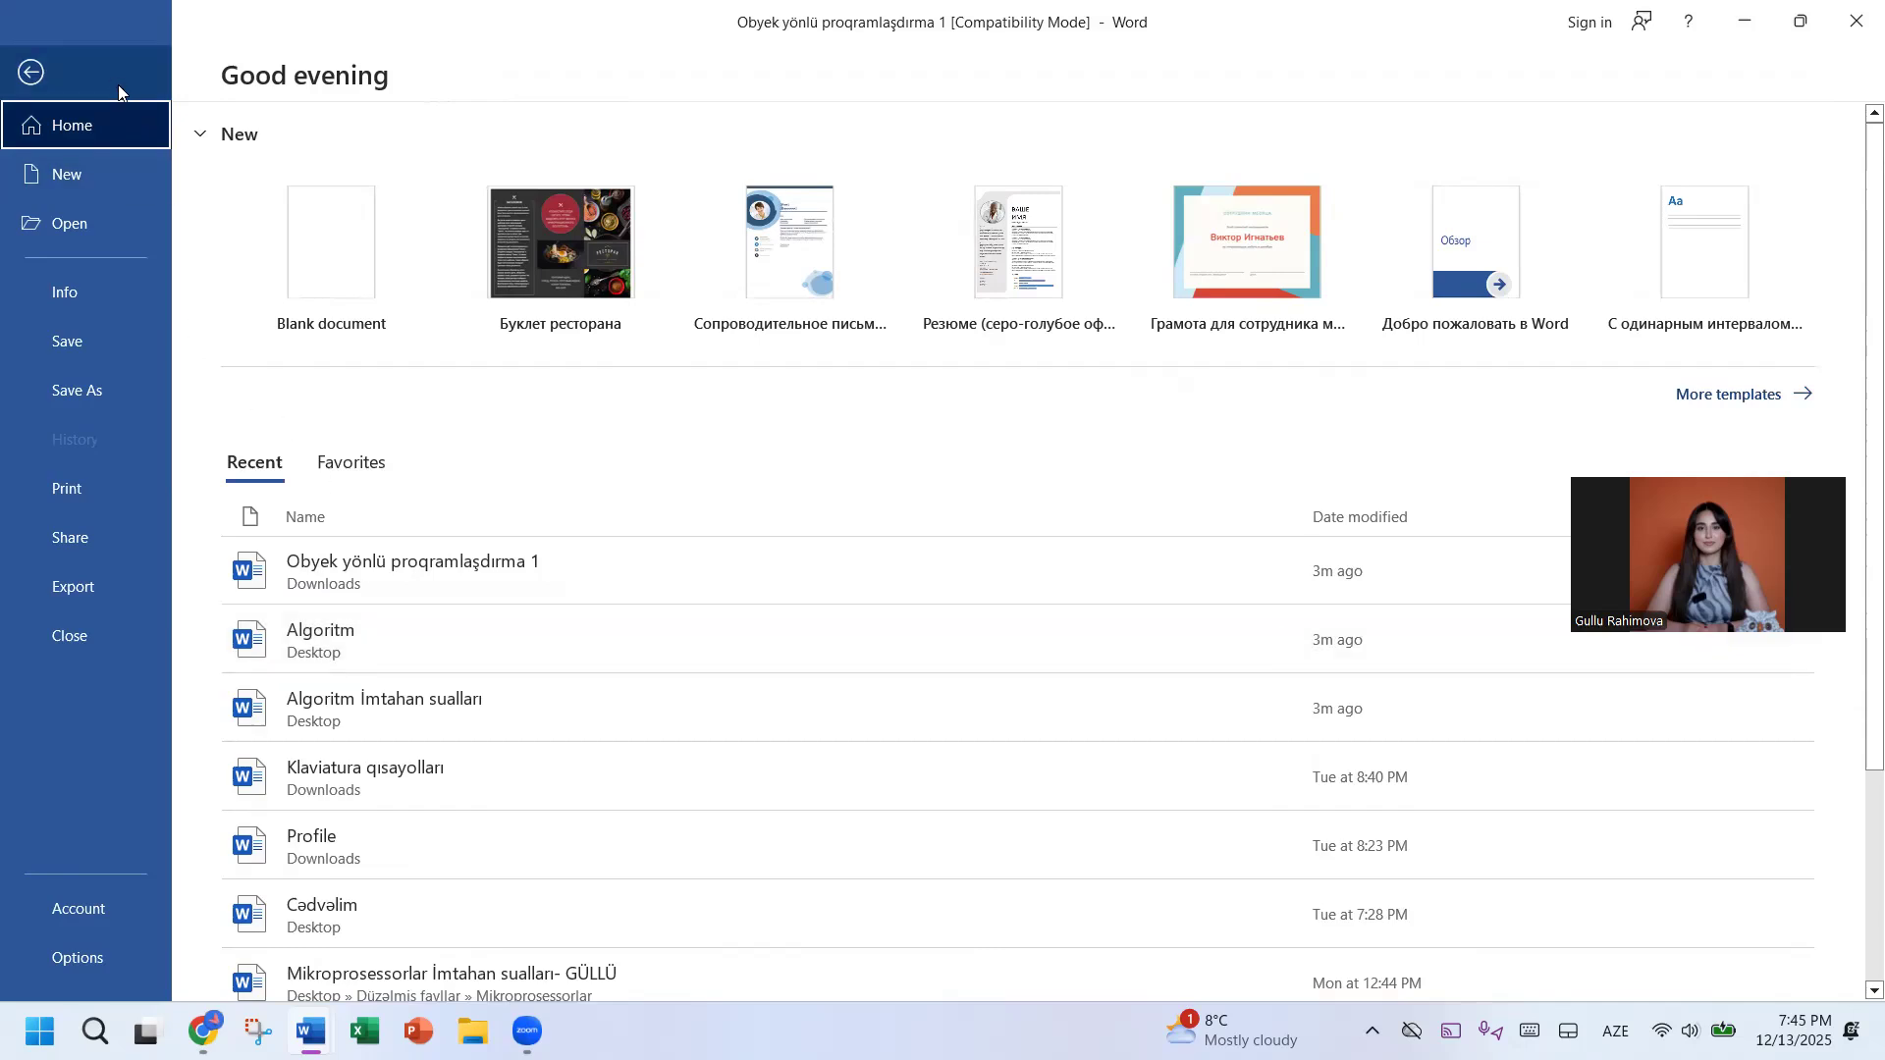
click(32, 72)
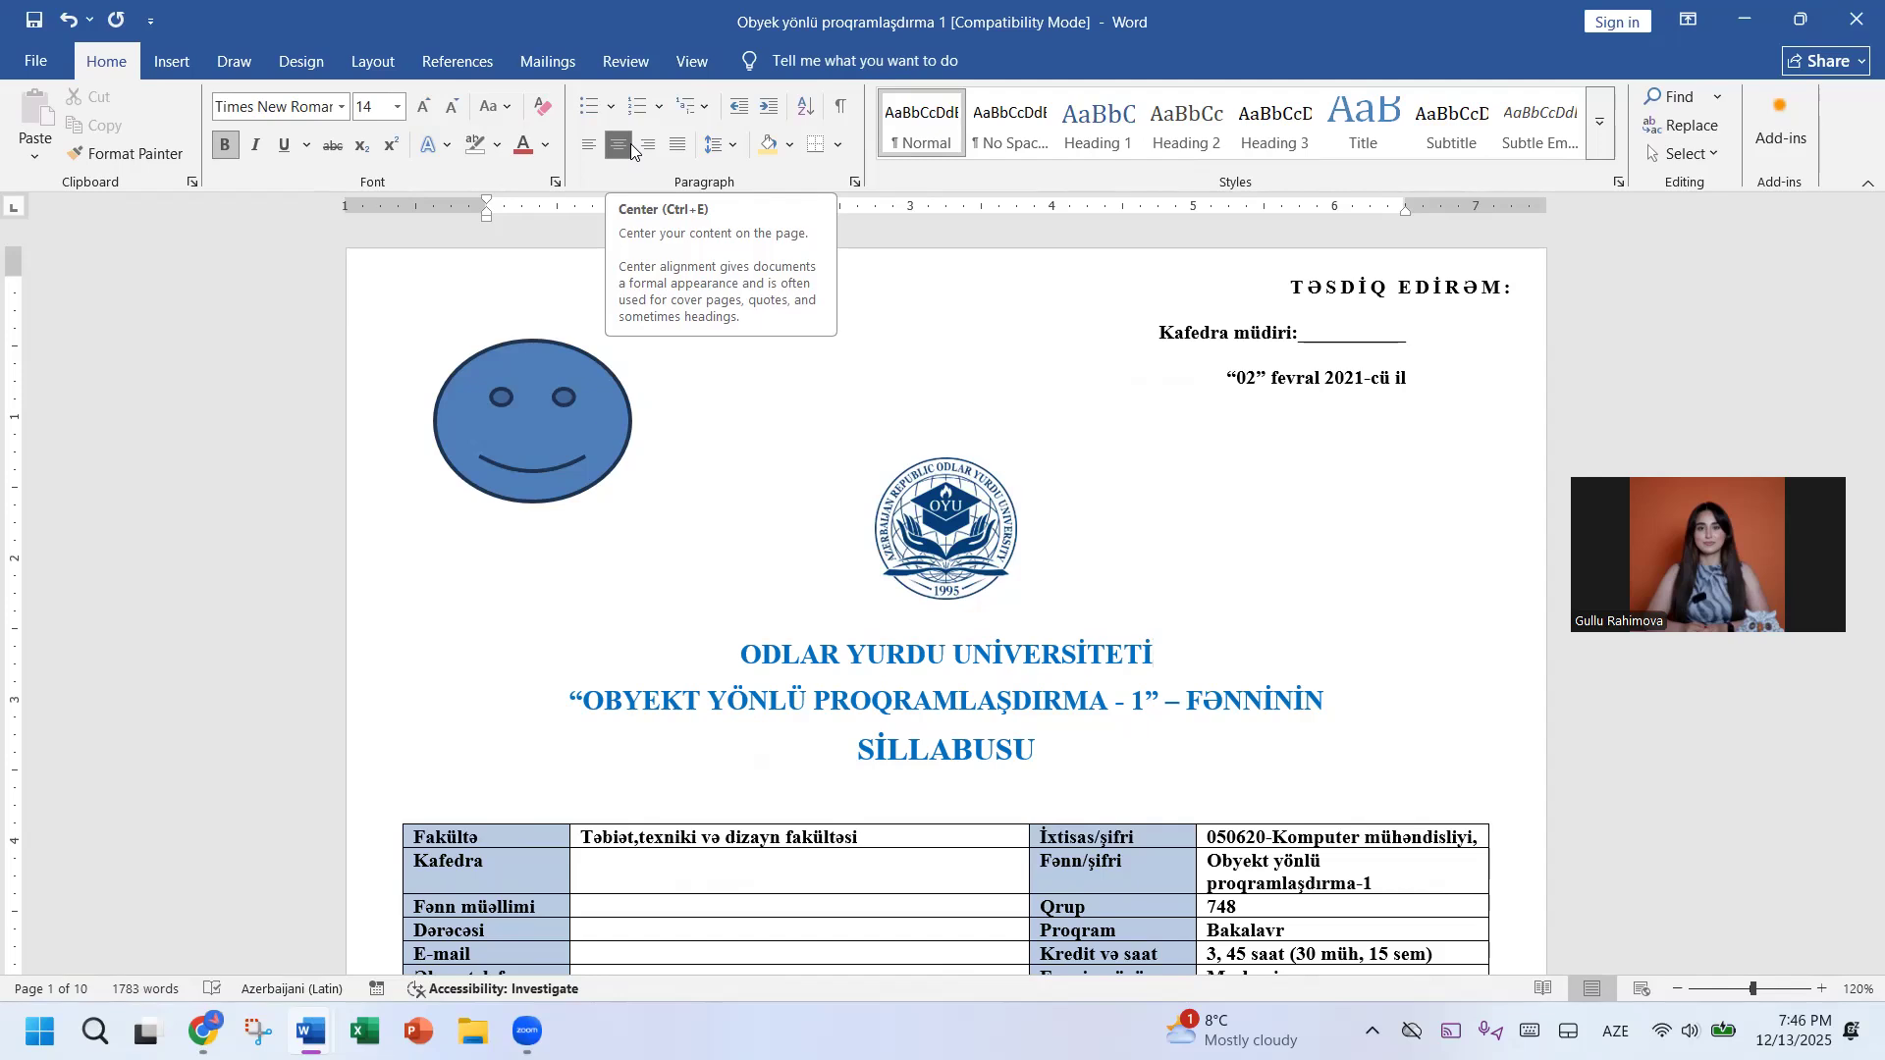
click(339, 109)
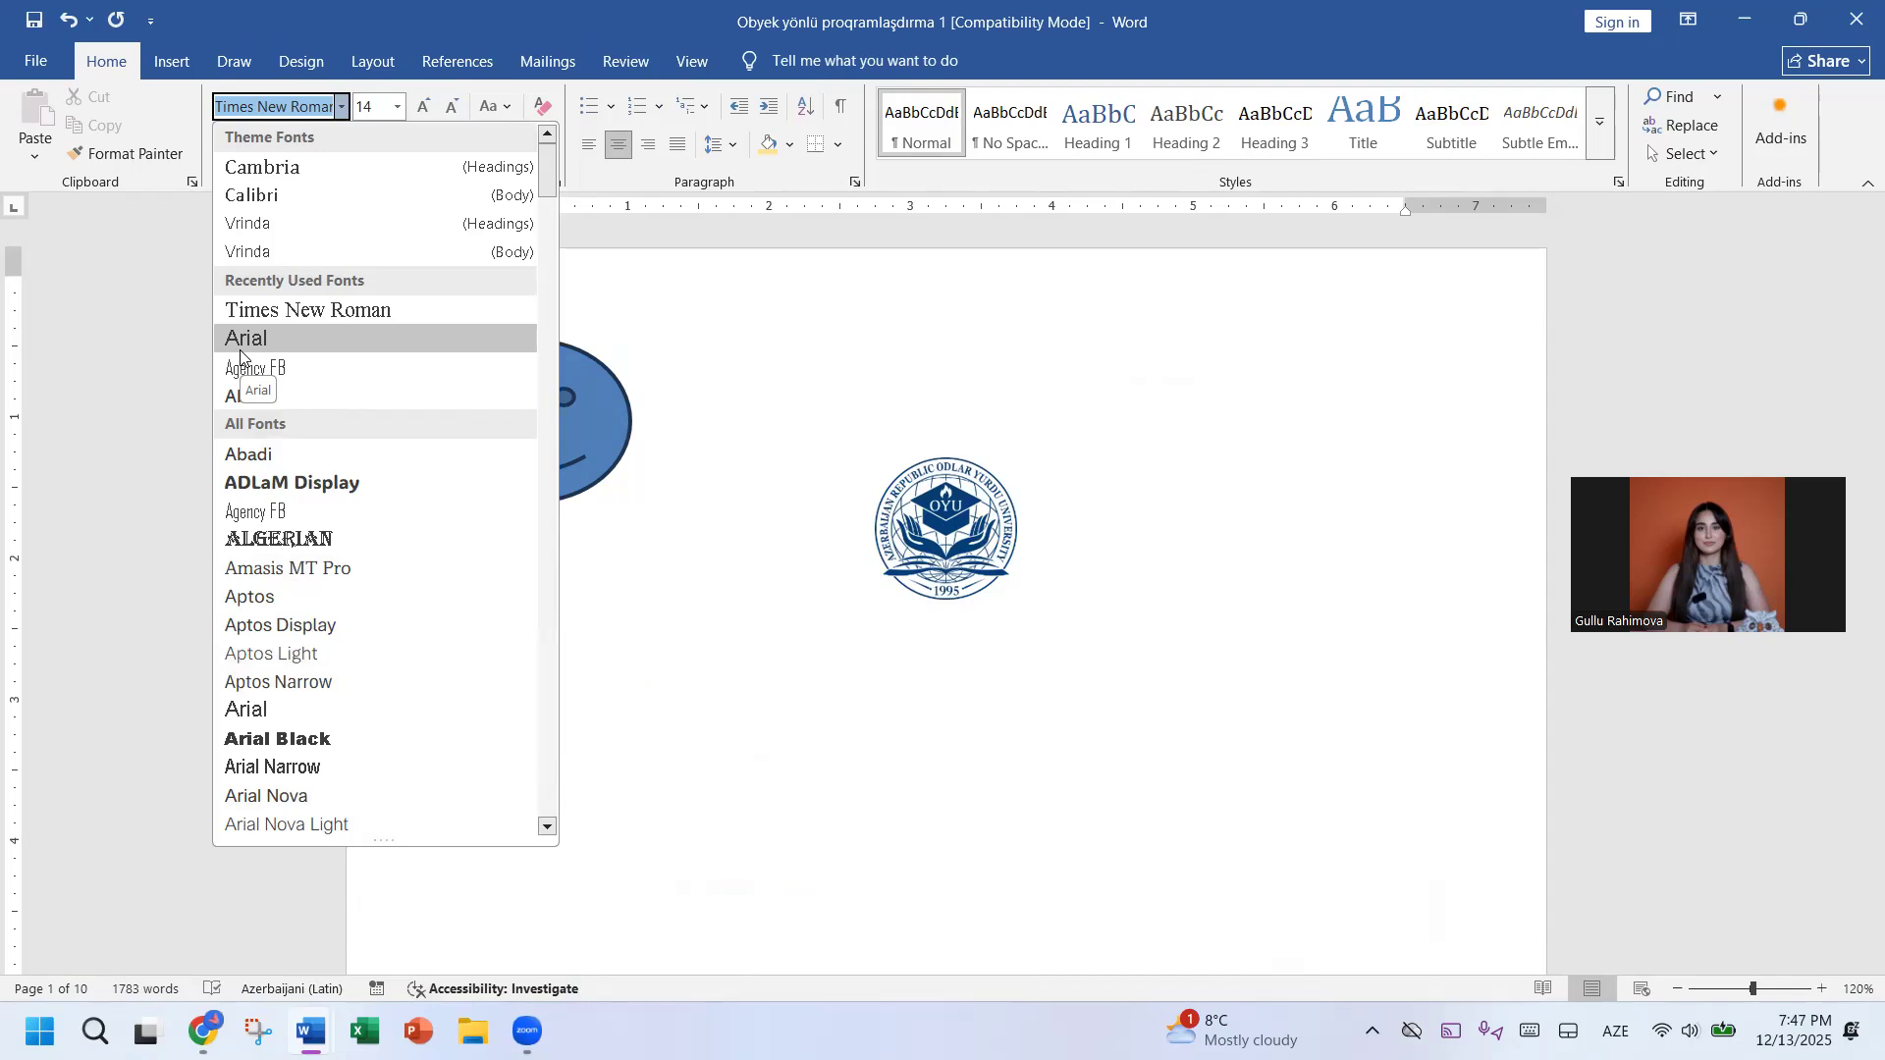
click(1480, 572)
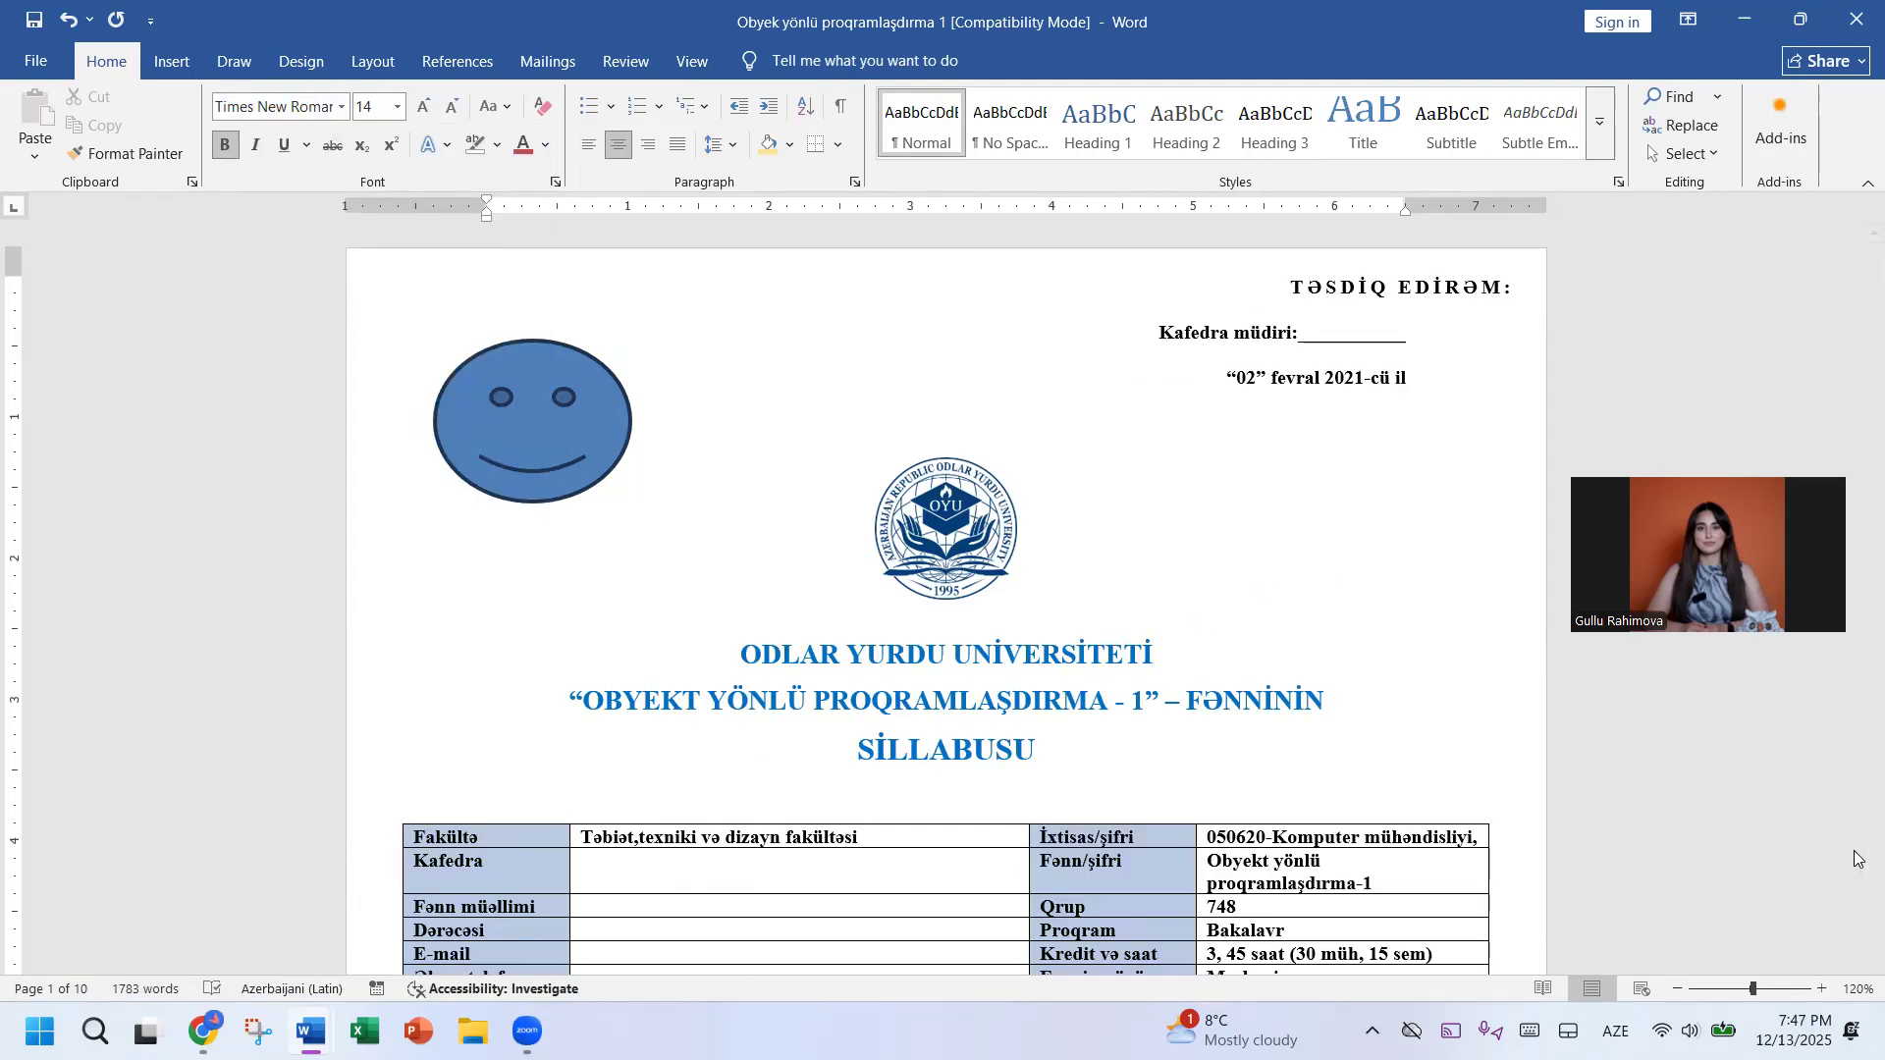